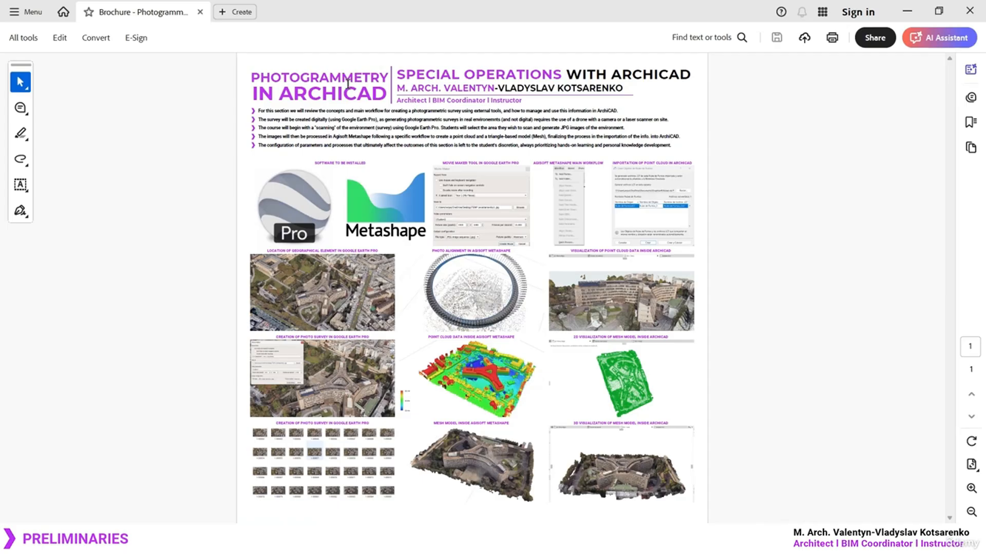
Highlight the PHOTOGRAMMETRY title and outline the software-to-install logos in red, then clear the markings
drag(251, 76, 384, 80)
click(336, 94)
ctrl+drag(244, 157, 433, 249)
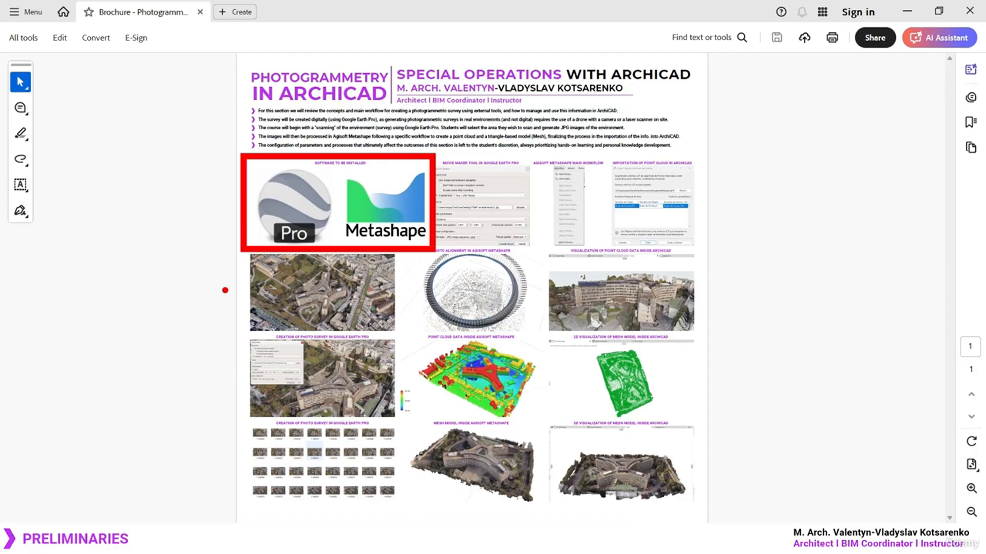
mouse_move(230, 232)
mouse_down()
mouse_move(174, 329)
mouse_move(233, 466)
mouse_up()
key(Escape)
Cross out the Google Earth Pro logo in red
ctrl+scroll(341, 391, up, 4)
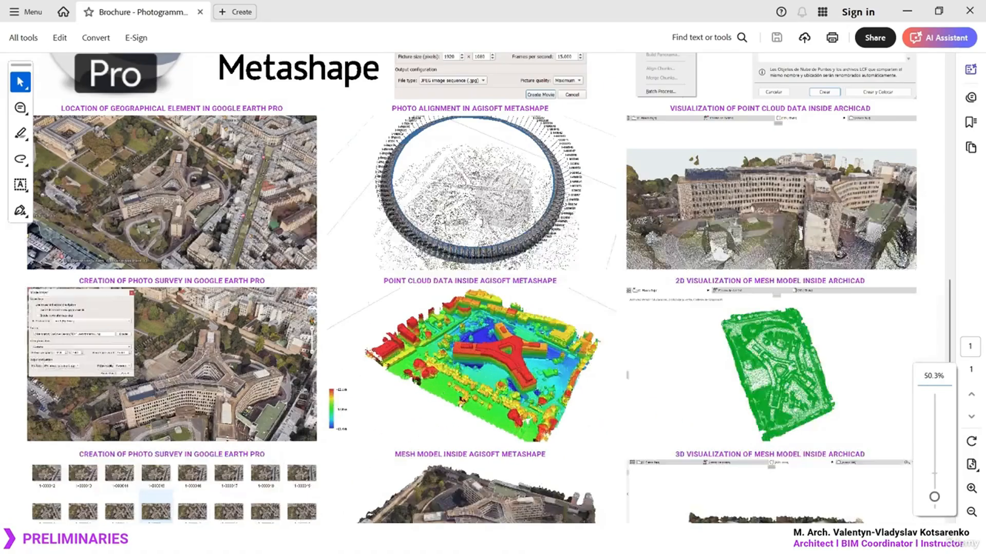
ctrl+scroll(302, 390, up, 1)
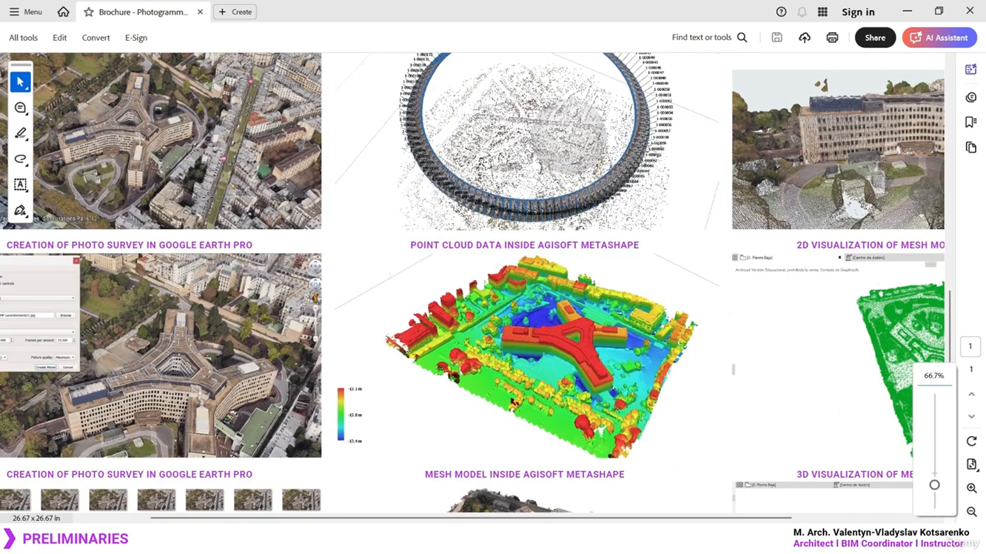
ctrl+scroll(220, 201, down, 1)
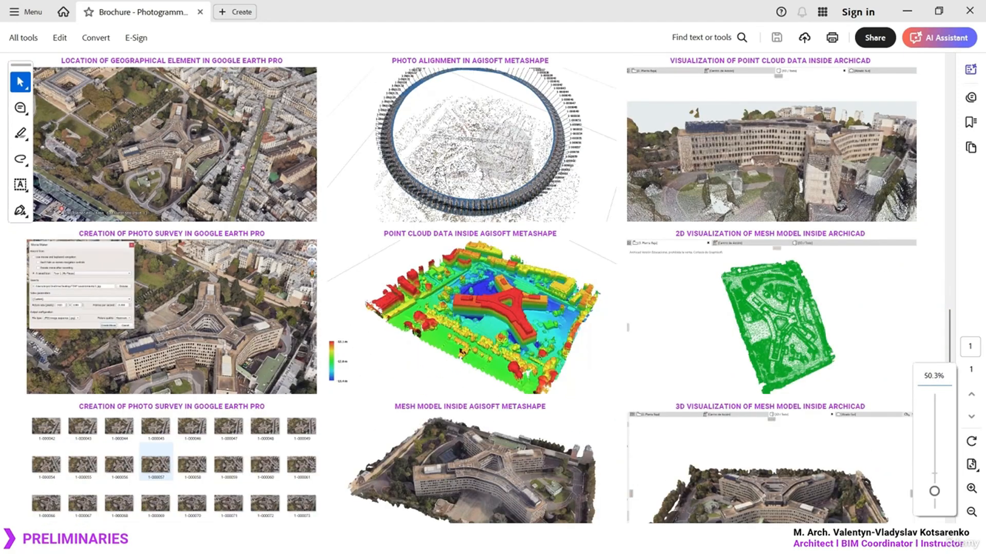
scroll(231, 177, up, 3)
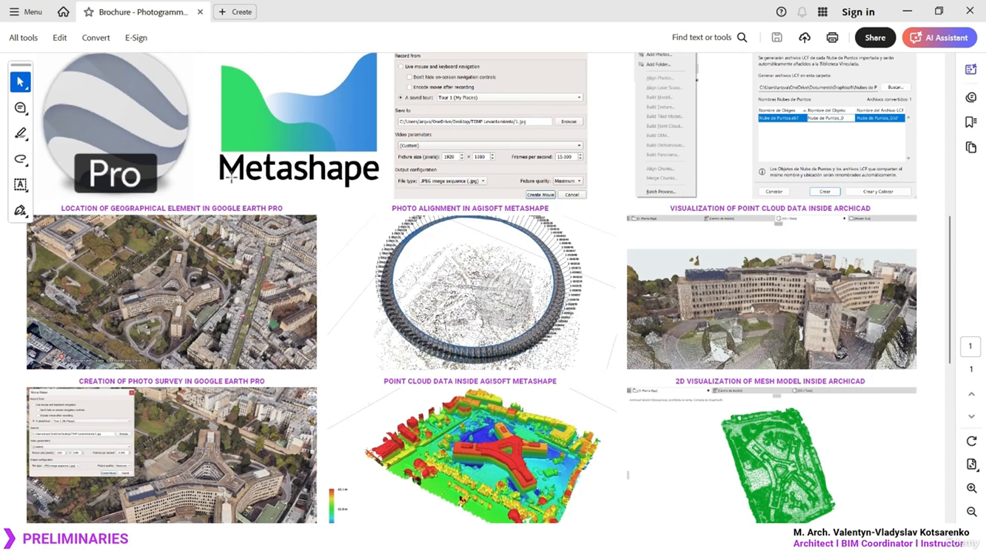
scroll(232, 178, up, 2)
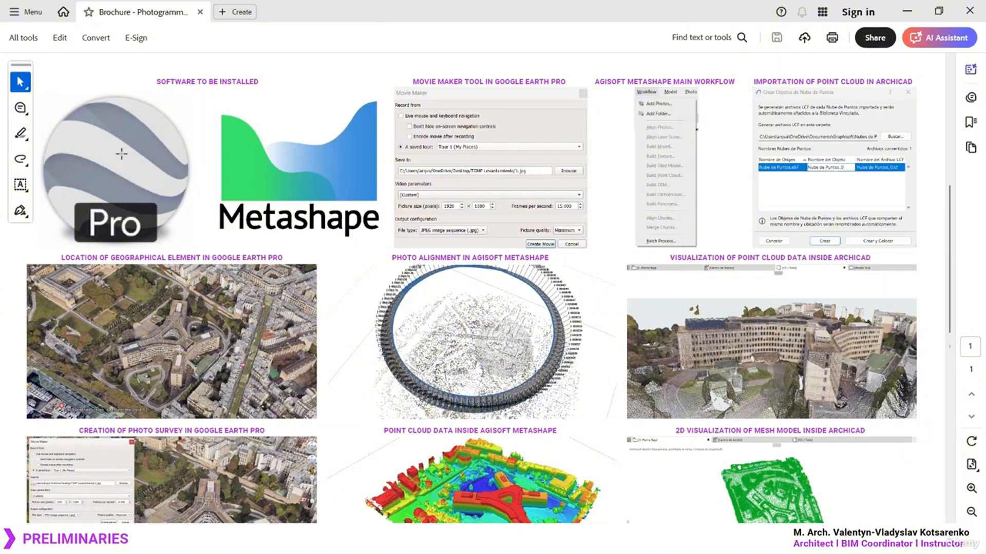
scroll(110, 152, down, 2)
scroll(110, 131, up, 2)
drag(28, 92, 210, 238)
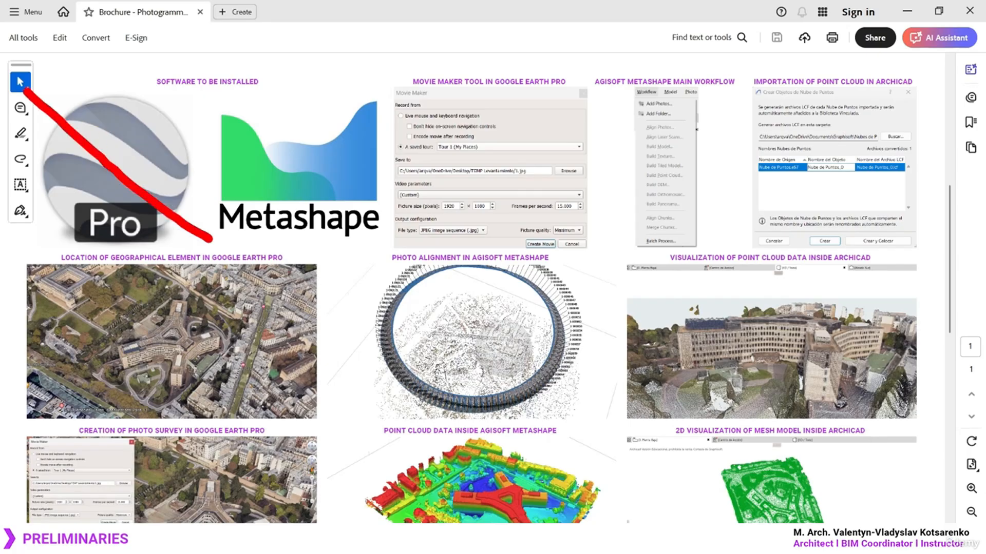
drag(180, 67, 44, 301)
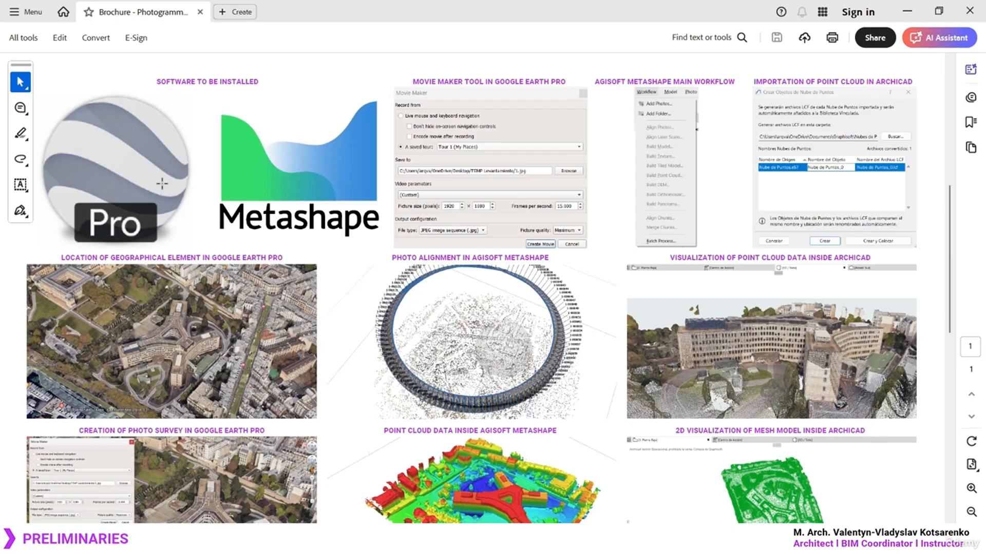
Outline the left column of images and the Metashape logo in red
scroll(160, 185, down, 4)
scroll(166, 190, down, 3)
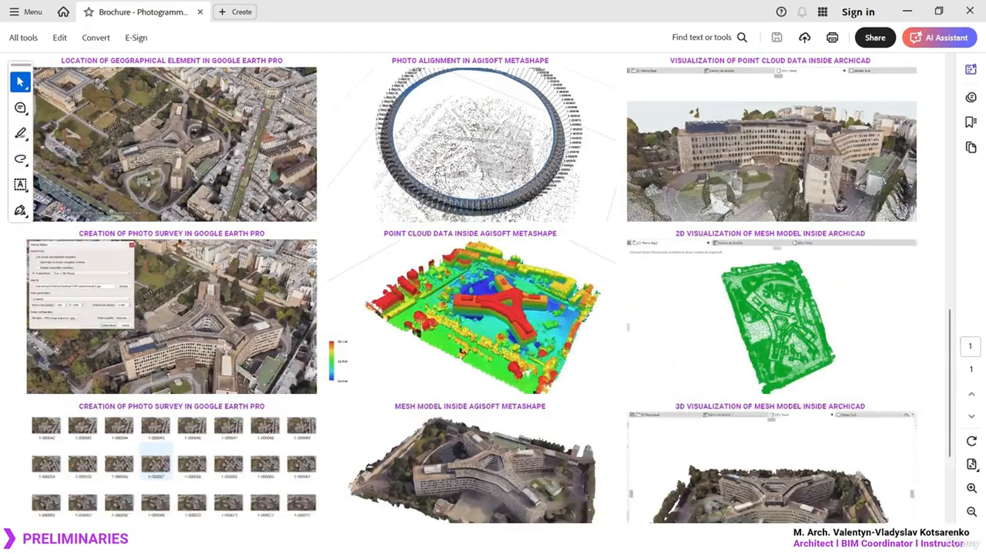
scroll(134, 163, down, 1)
drag(16, 44, 327, 523)
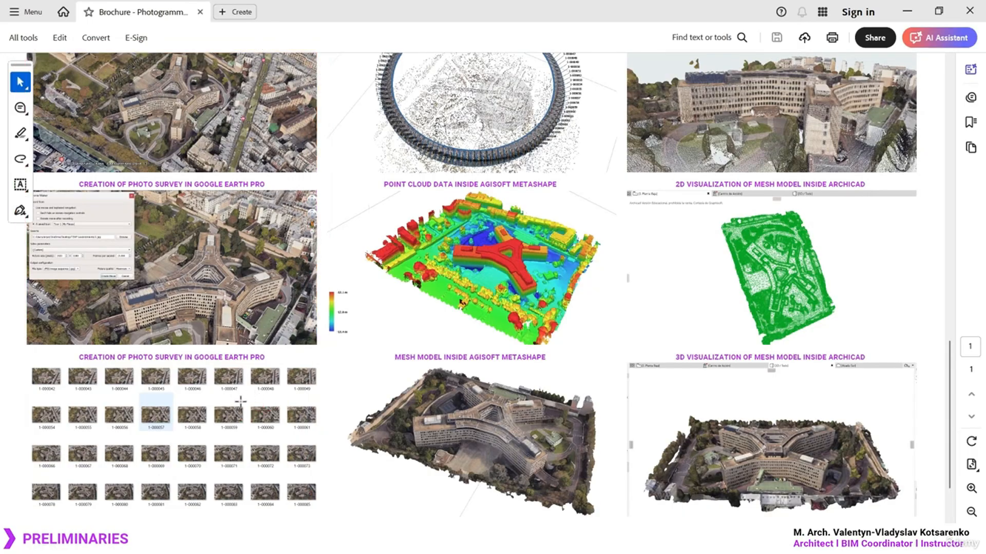
ctrl+scroll(241, 403, down, 2)
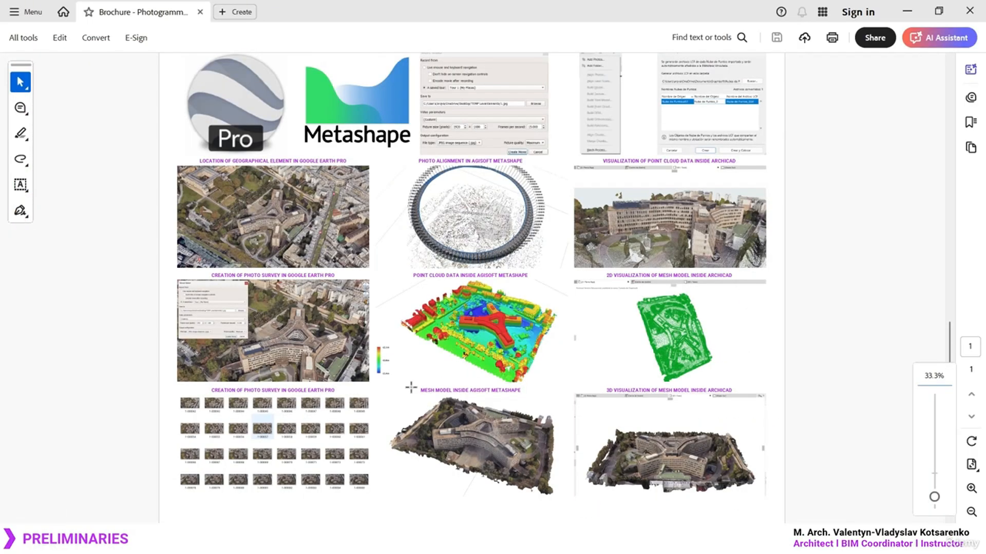
scroll(410, 387, up, 3)
mouse_move(288, 107)
mouse_down()
mouse_move(370, 165)
mouse_move(428, 232)
mouse_up()
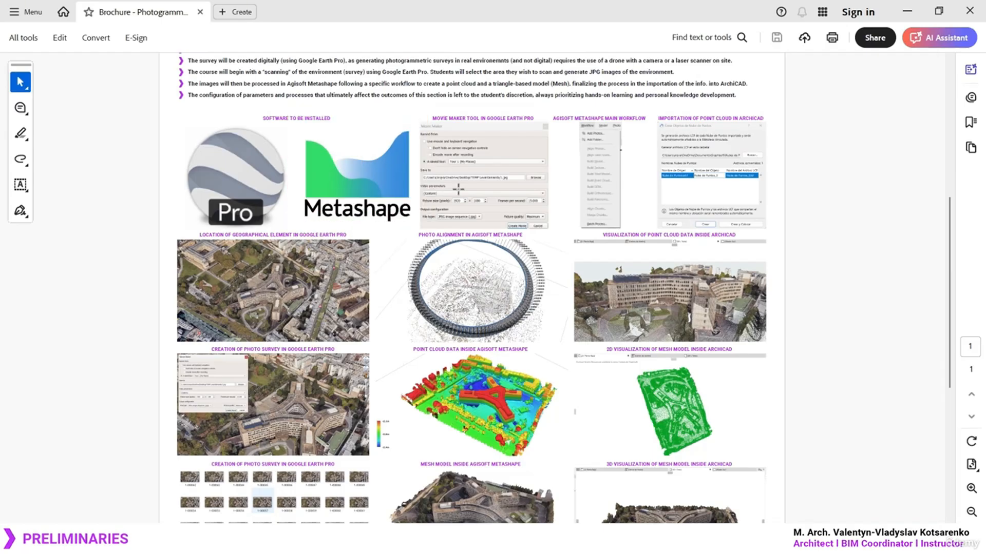
ctrl+scroll(746, 155, up, 2)
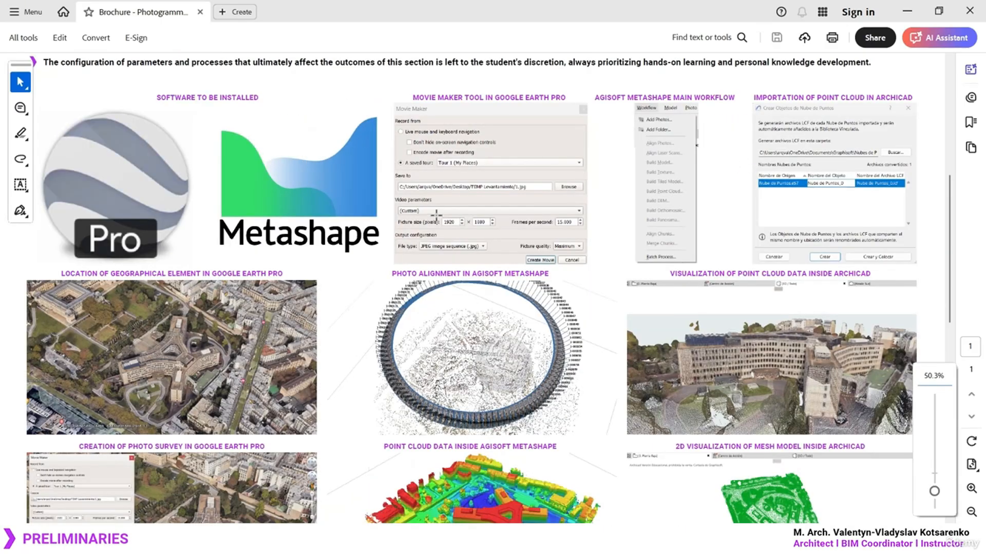
scroll(434, 213, down, 1)
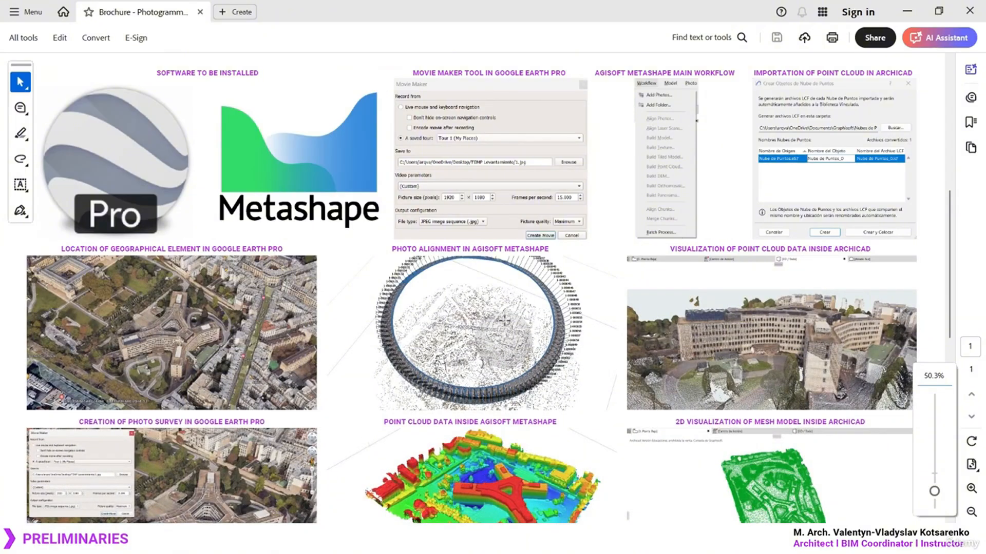
scroll(481, 339, down, 3)
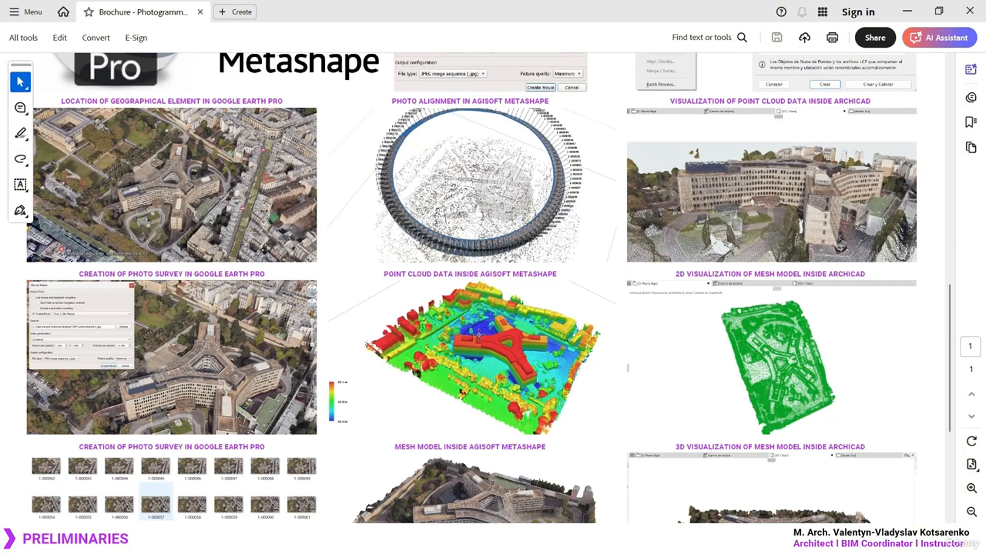
ctrl+scroll(637, 211, up, 1)
Mark the photo alignment image and outline the building point cloud image in red
key(ctrl+2)
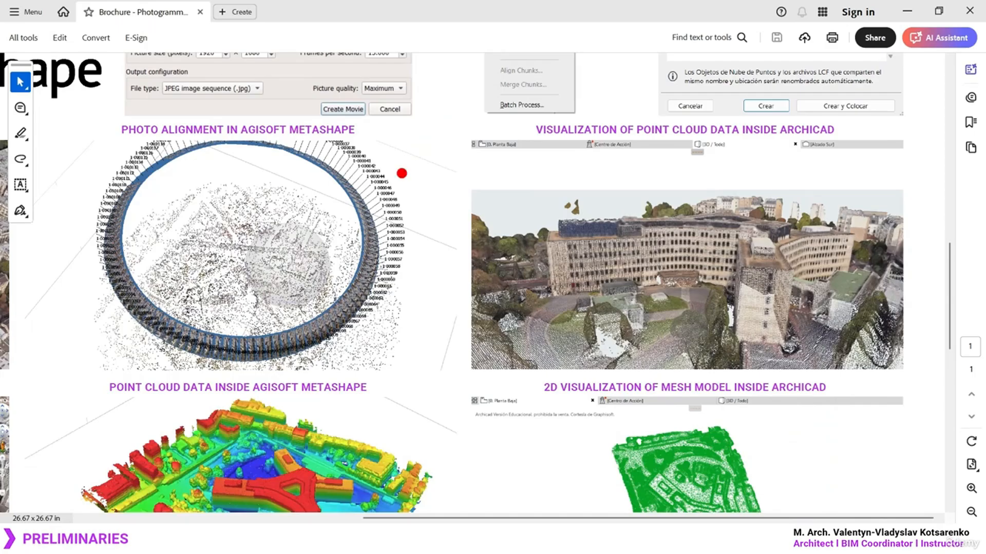
mouse_move(321, 122)
mouse_down()
mouse_move(219, 111)
mouse_move(295, 361)
mouse_move(215, 107)
mouse_up()
key(Escape)
ctrl+scroll(858, 283, up, 2)
key(ctrl+2)
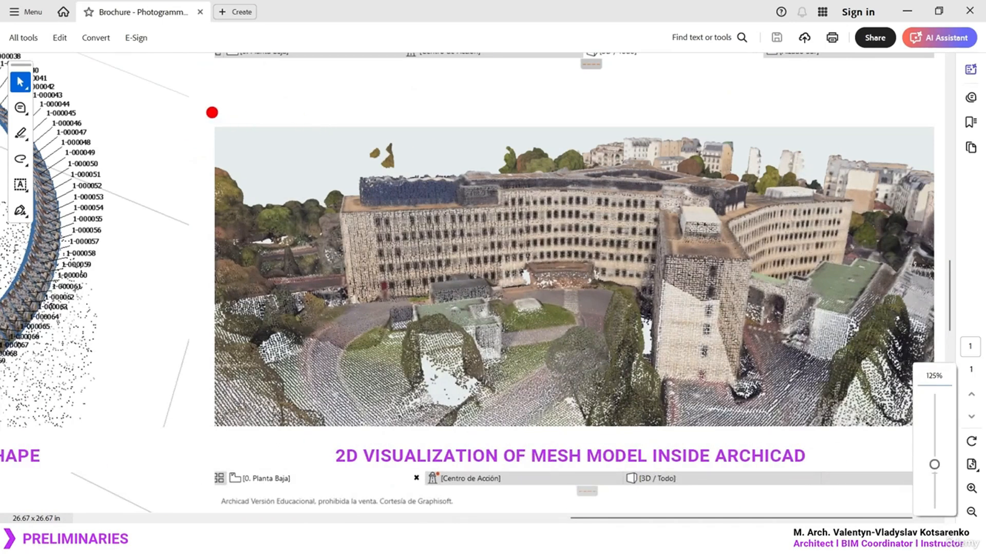
ctrl+shift+drag(176, 96, 958, 444)
key(Escape)
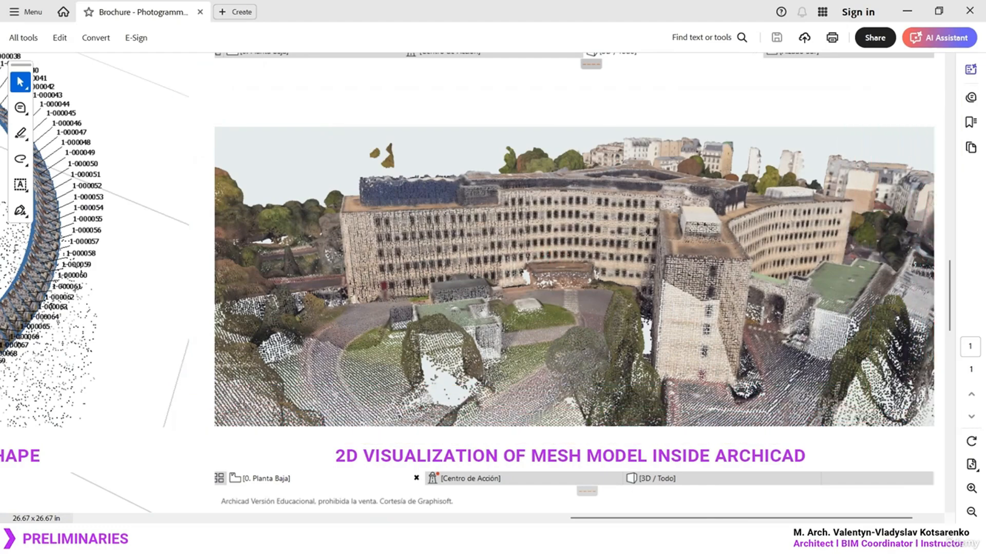
Circle the Agisoft mesh model and the colour elevation point cloud in red
ctrl+scroll(741, 188, down, 2)
scroll(349, 272, down, 3)
scroll(502, 175, down, 3)
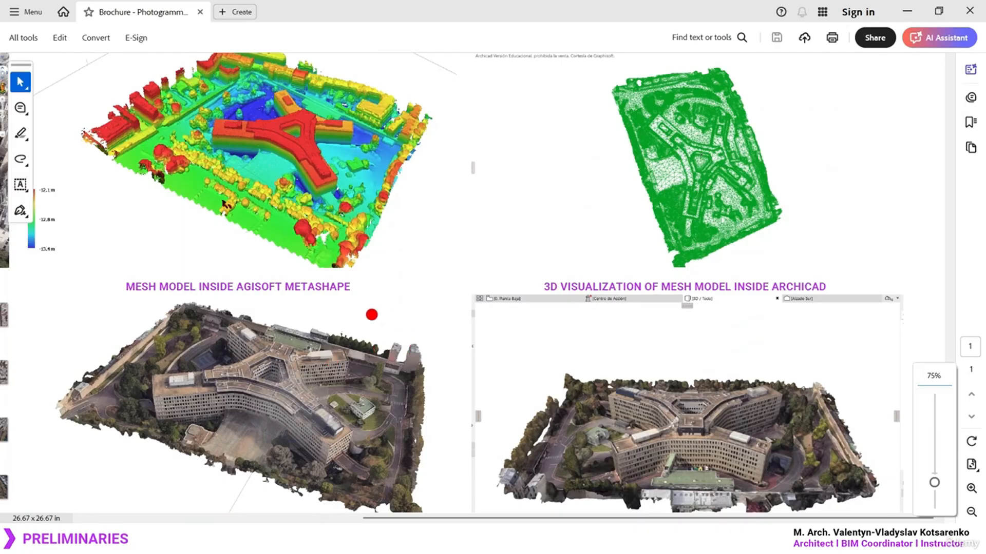
mouse_move(355, 307)
mouse_down()
mouse_move(90, 339)
mouse_move(401, 350)
mouse_move(302, 311)
mouse_up()
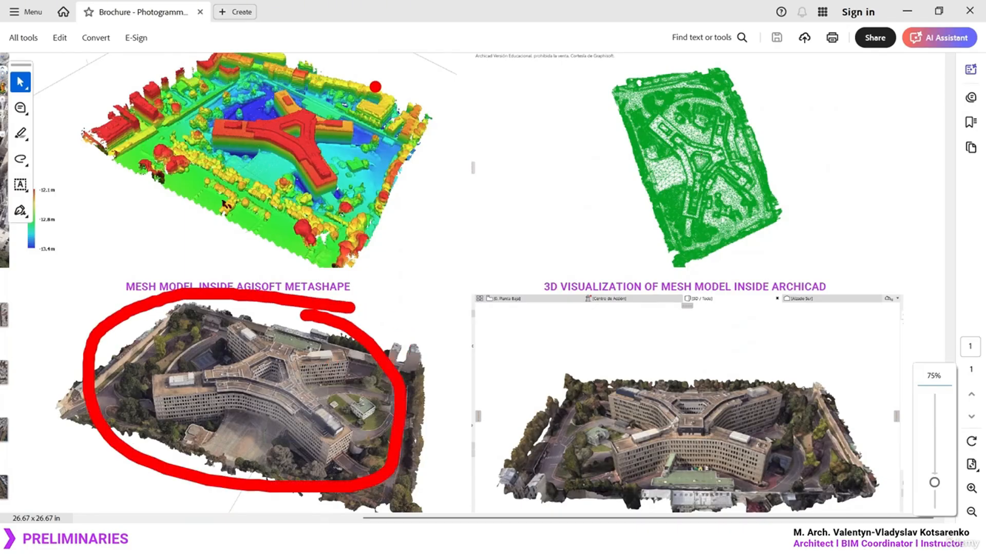
mouse_move(357, 77)
mouse_down()
mouse_move(125, 141)
mouse_move(360, 77)
mouse_move(280, 51)
mouse_up()
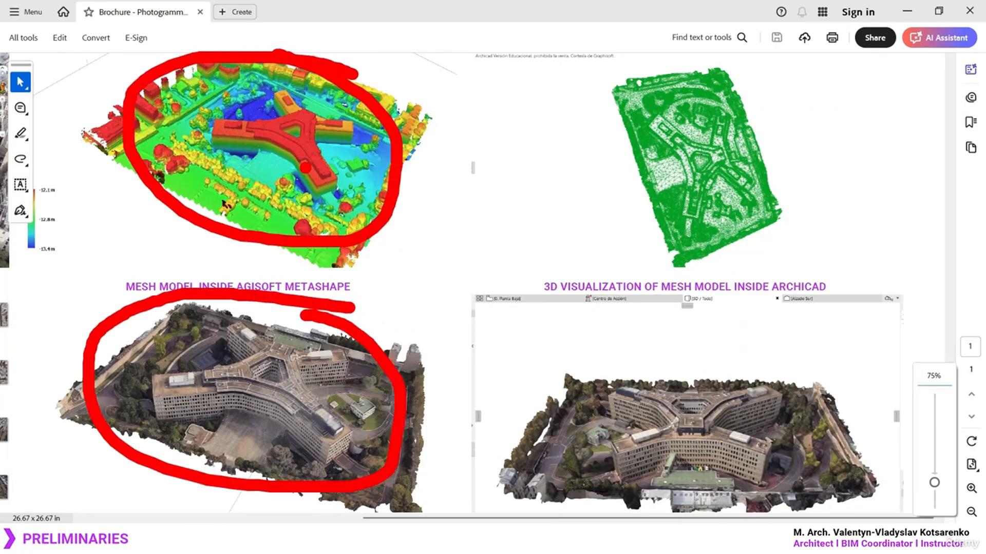
key(Escape)
Draw a red arrow from the Metashape logo to the green mesh model
ctrl+scroll(321, 250, down, 2)
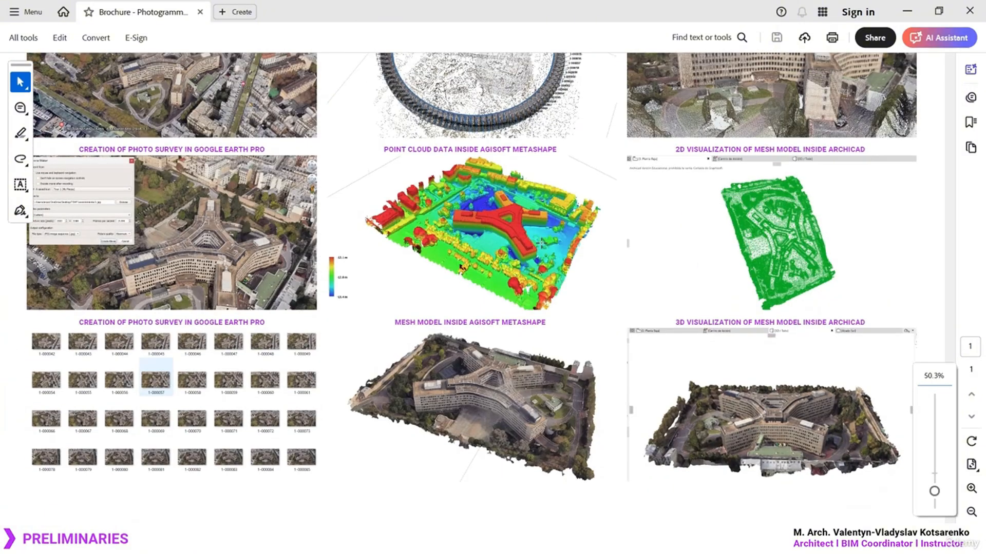
scroll(564, 247, up, 7)
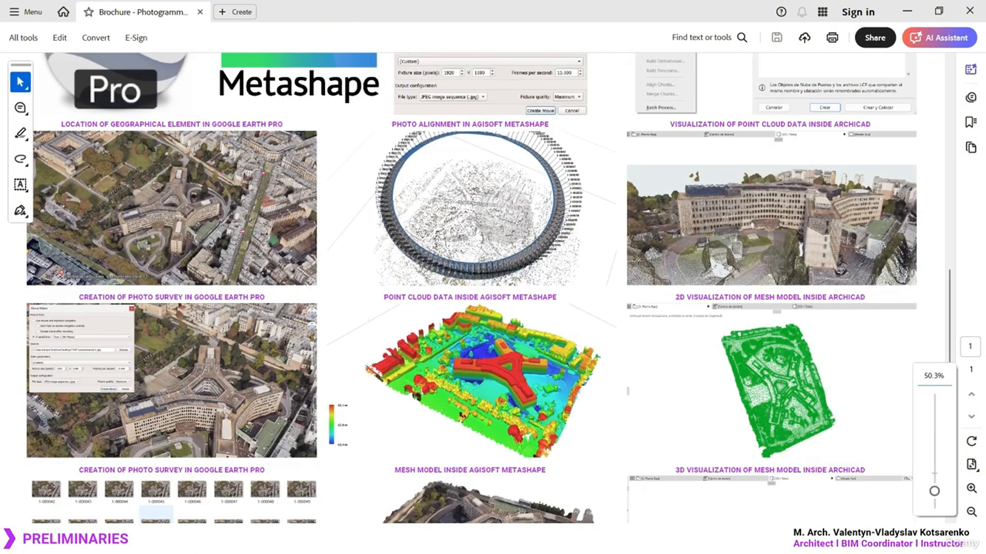
ctrl+scroll(878, 218, up, 2)
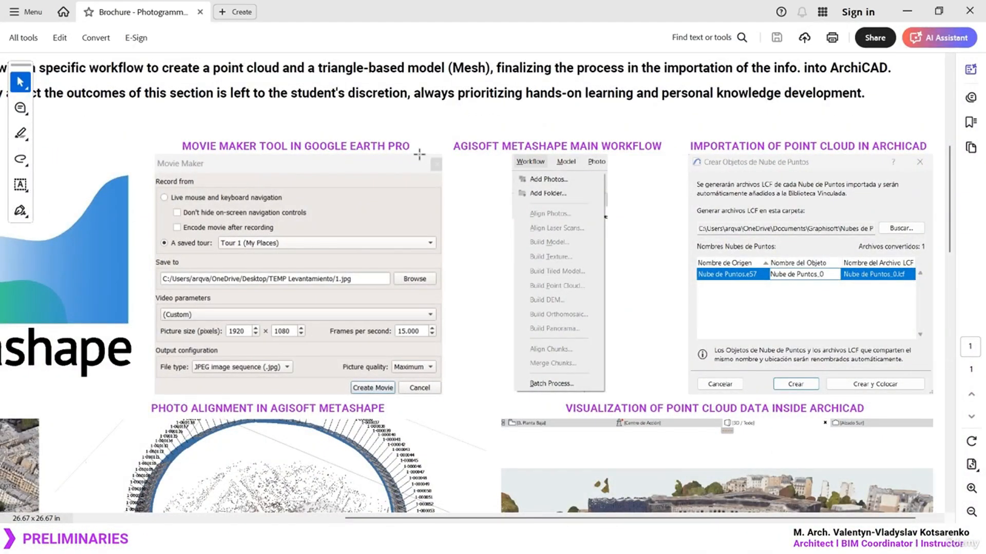
ctrl+scroll(448, 143, down, 1)
ctrl+scroll(452, 143, down, 2)
scroll(853, 231, down, 5)
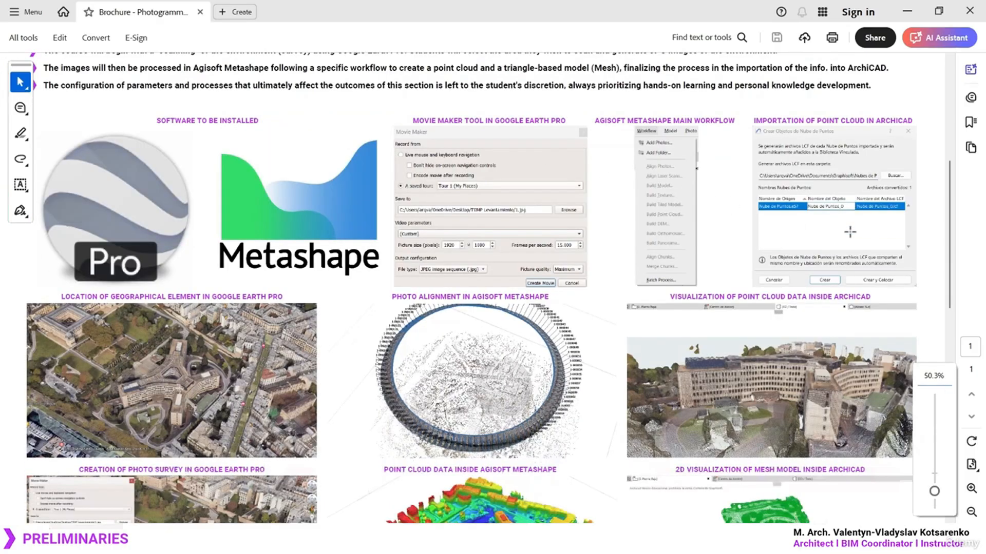
scroll(852, 225, down, 3)
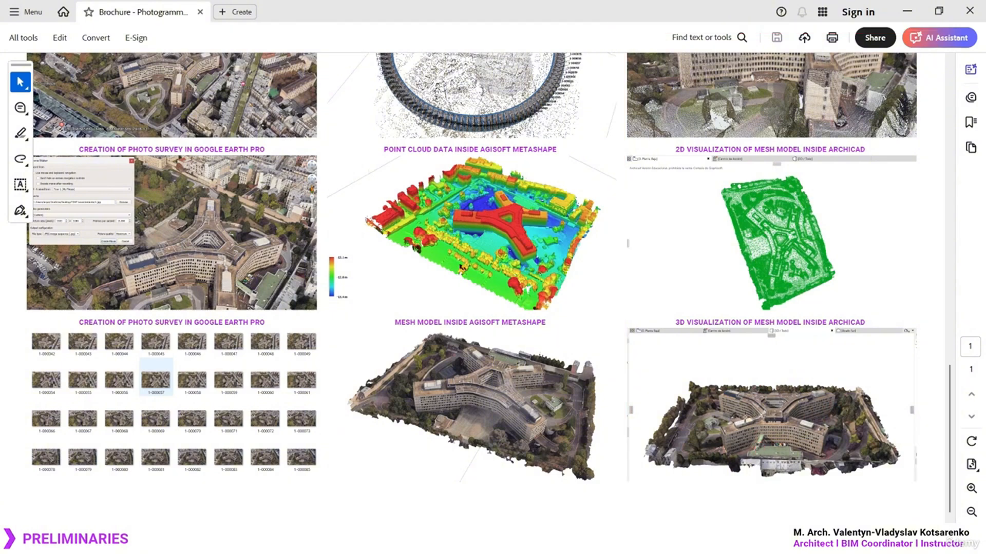
ctrl+scroll(781, 432, down, 1)
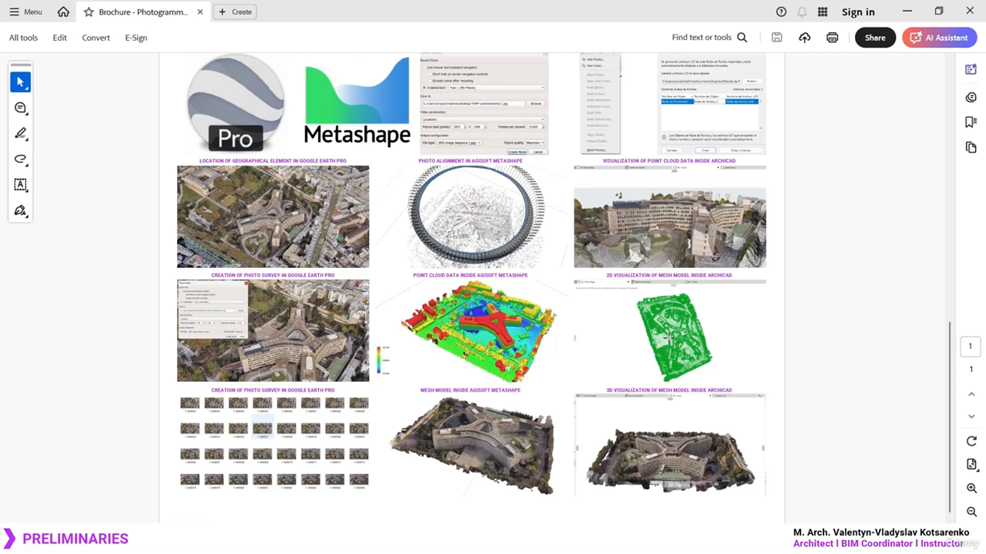
ctrl+scroll(669, 339, down, 1)
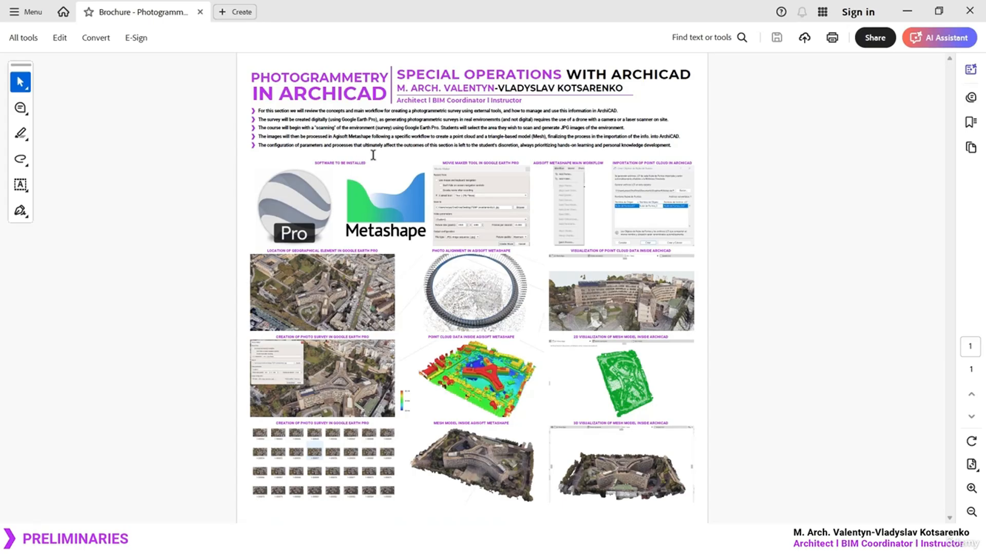
click(265, 168)
mouse_move(424, 227)
mouse_down()
mouse_move(648, 339)
mouse_move(647, 394)
mouse_move(639, 385)
mouse_up()
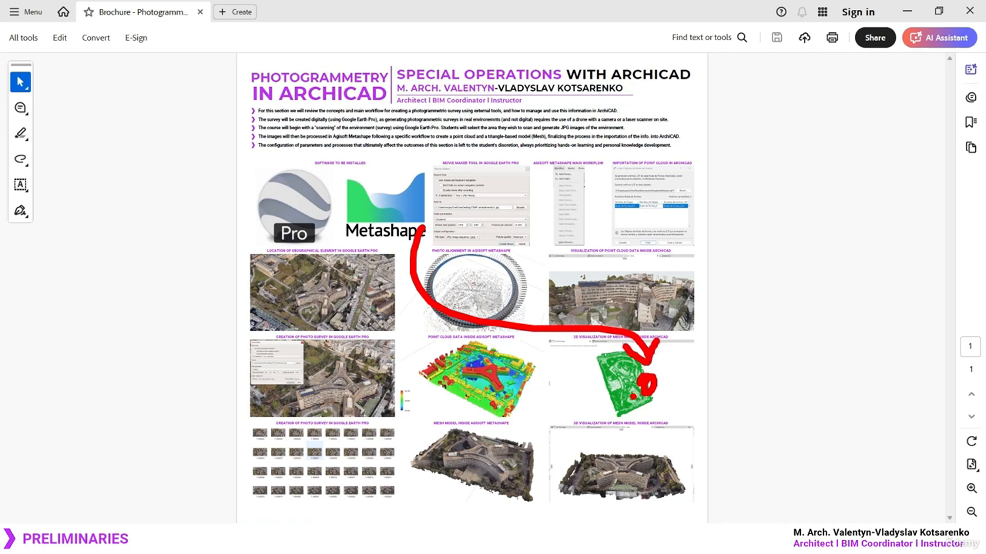
key(Escape)
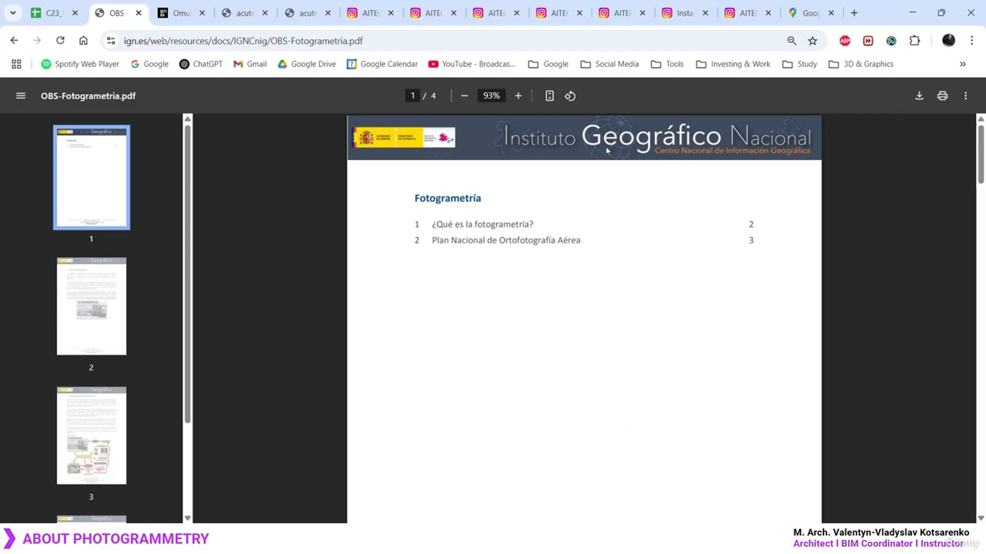
Go to page 2's '¿Qué es la fotogrametría?' section and select its heading and first paragraph
click(688, 225)
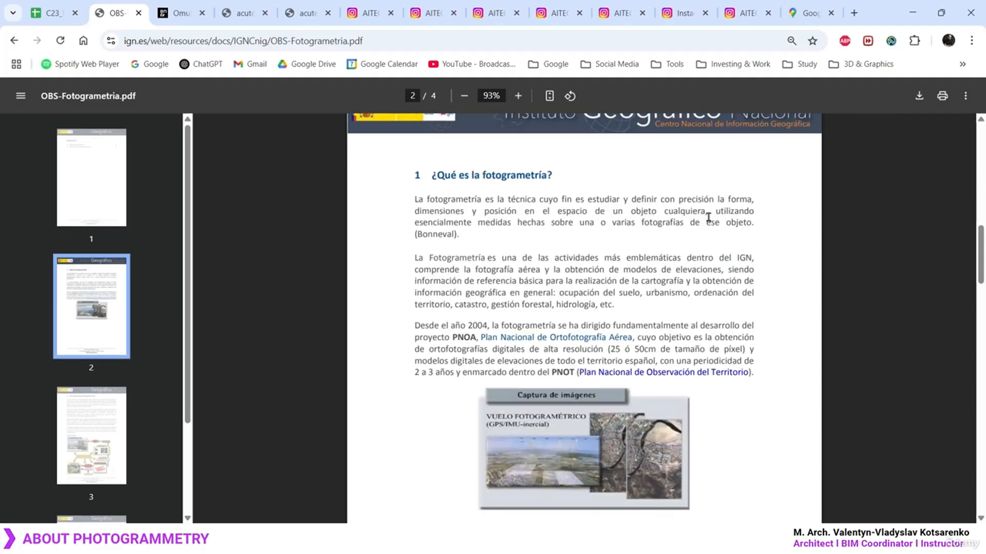
scroll(677, 222, up, 1)
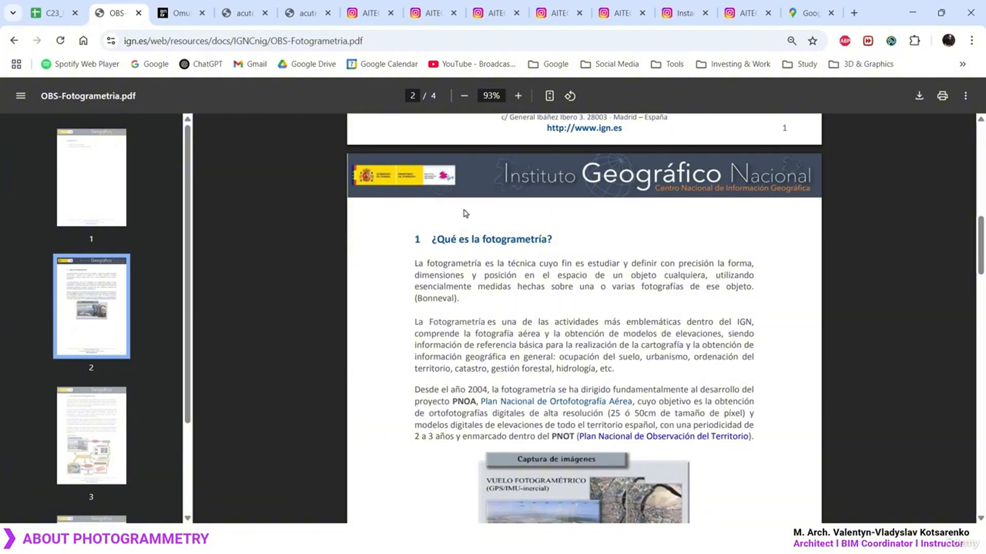
ctrl+scroll(692, 312, up, 5)
drag(313, 195, 396, 301)
click(396, 301)
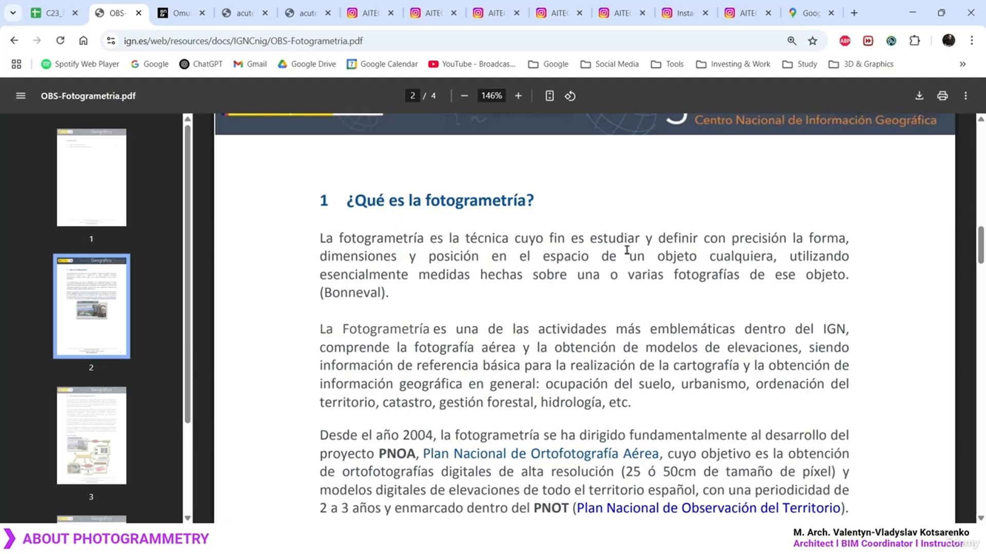
Scroll the Omuli Museum competition results to 1st Place, then bring up the Omulu_skola_3mx model
click(185, 12)
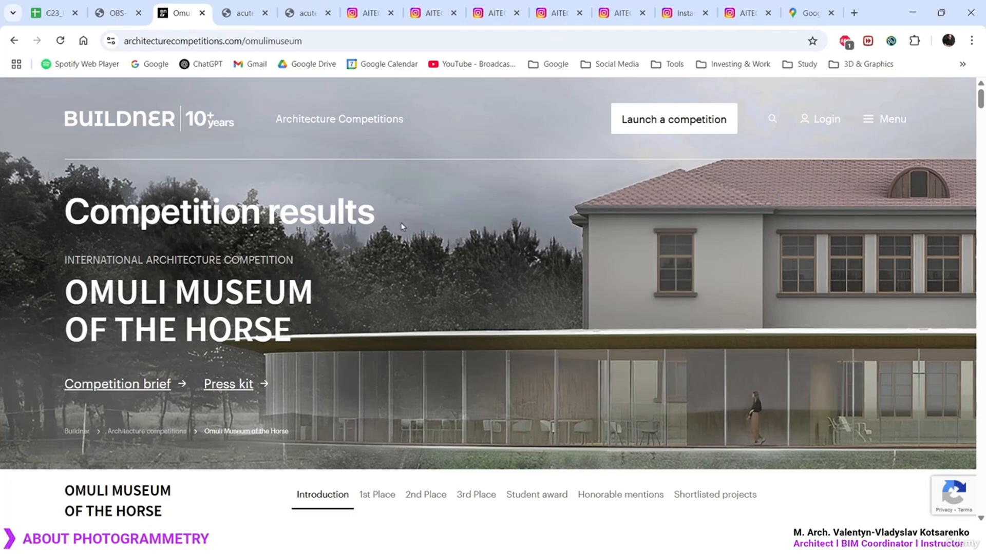
scroll(405, 225, down, 8)
scroll(424, 231, up, 7)
scroll(424, 298, up, 1)
scroll(668, 242, down, 6)
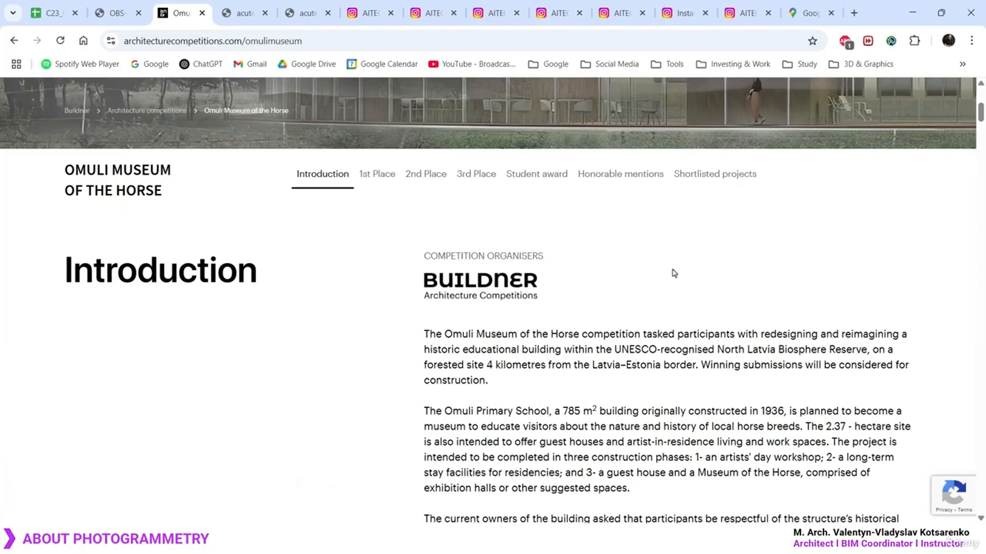
scroll(674, 293, up, 6)
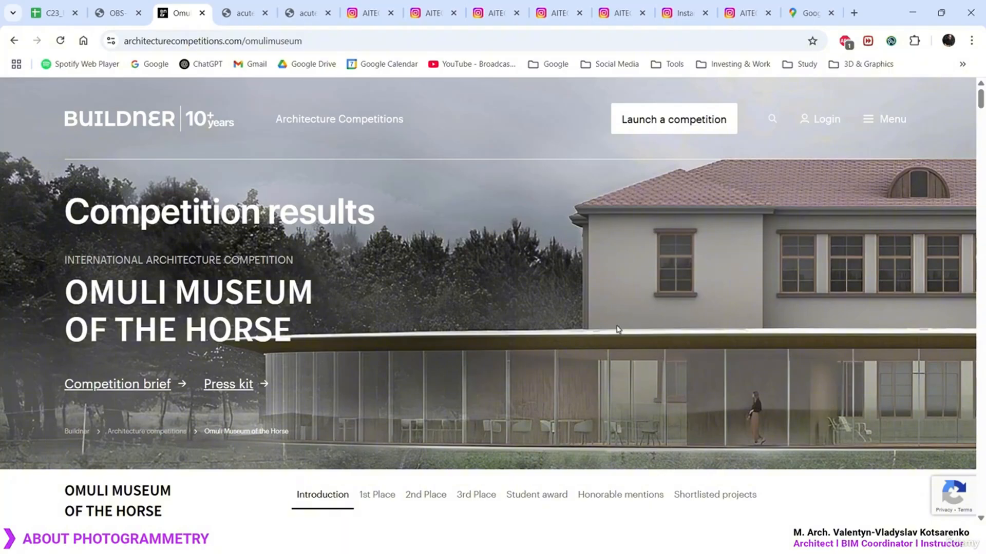
scroll(647, 288, down, 20)
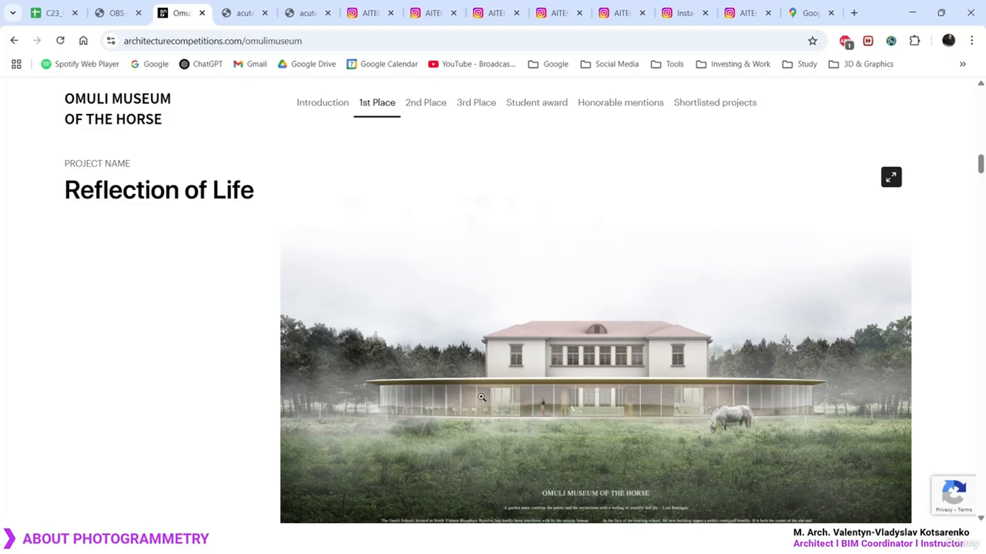
click(243, 16)
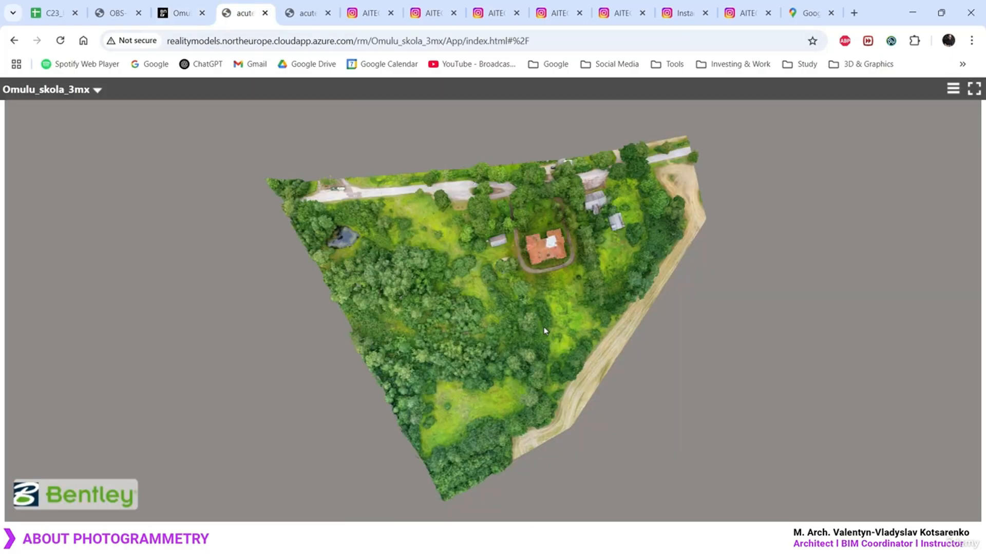
Orbit and zoom across the Omulu_skola site, low over the field and round to the house
scroll(544, 333, up, 1)
drag(544, 332, 615, 269)
scroll(616, 268, up, 5)
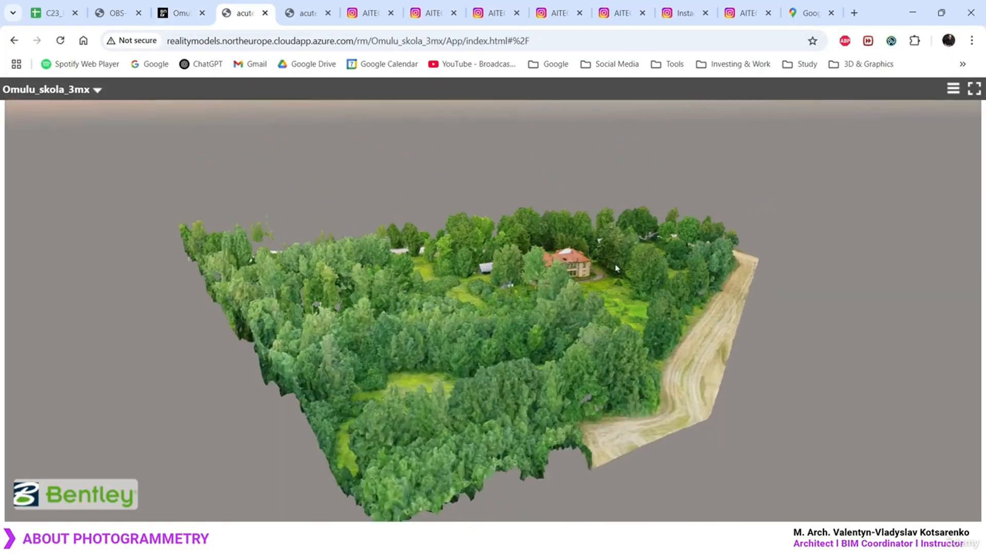
scroll(616, 269, up, 6)
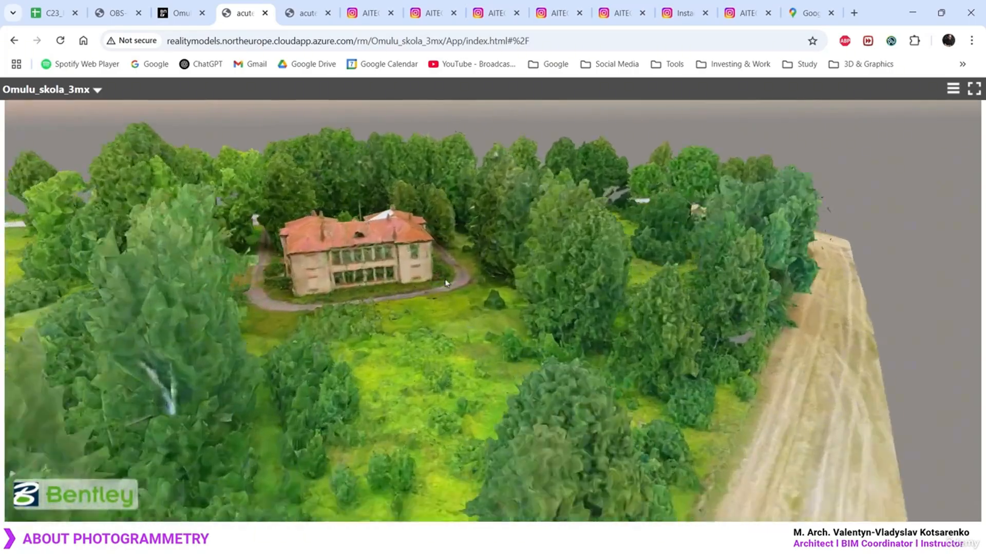
scroll(445, 283, up, 1)
drag(580, 329, 390, 222)
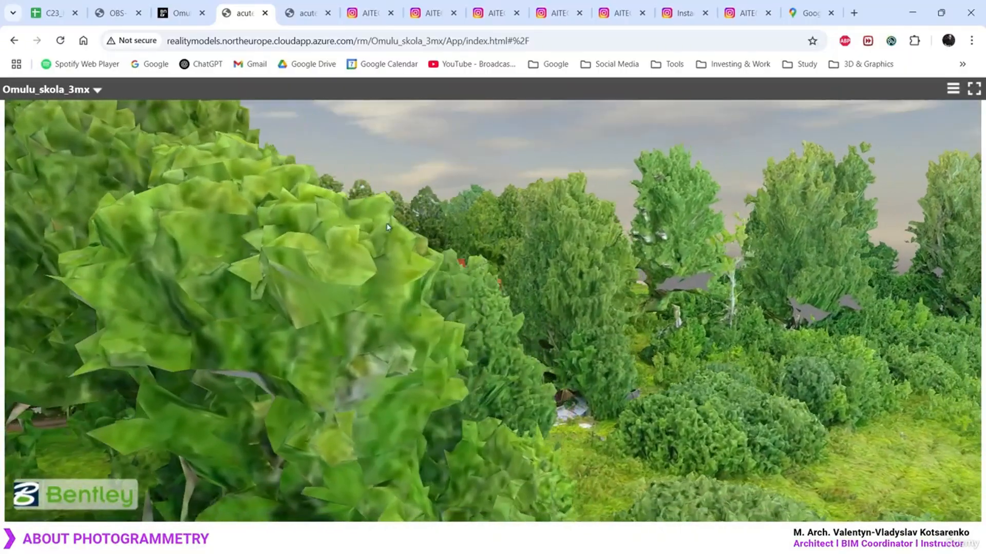
drag(610, 376, 674, 304)
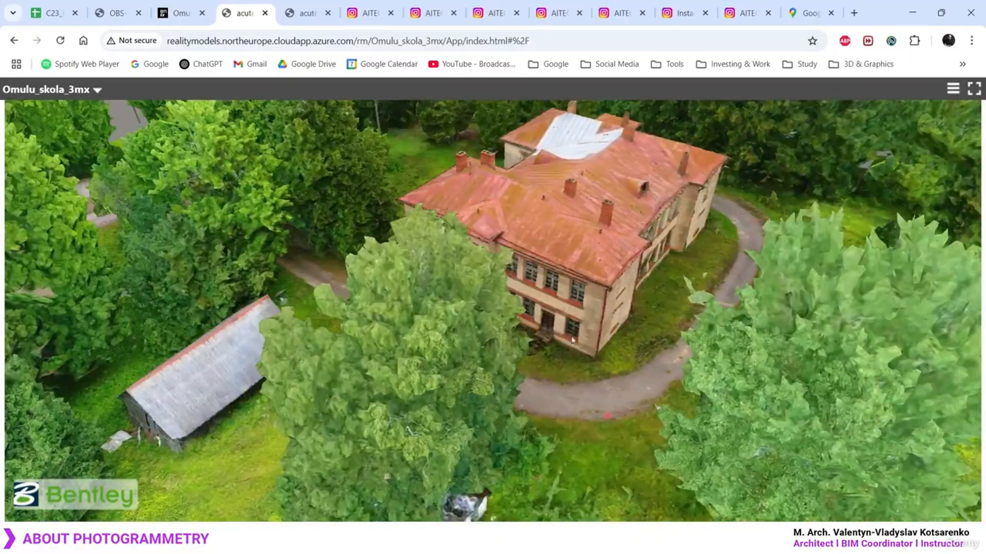
scroll(674, 304, up, 2)
scroll(674, 305, down, 6)
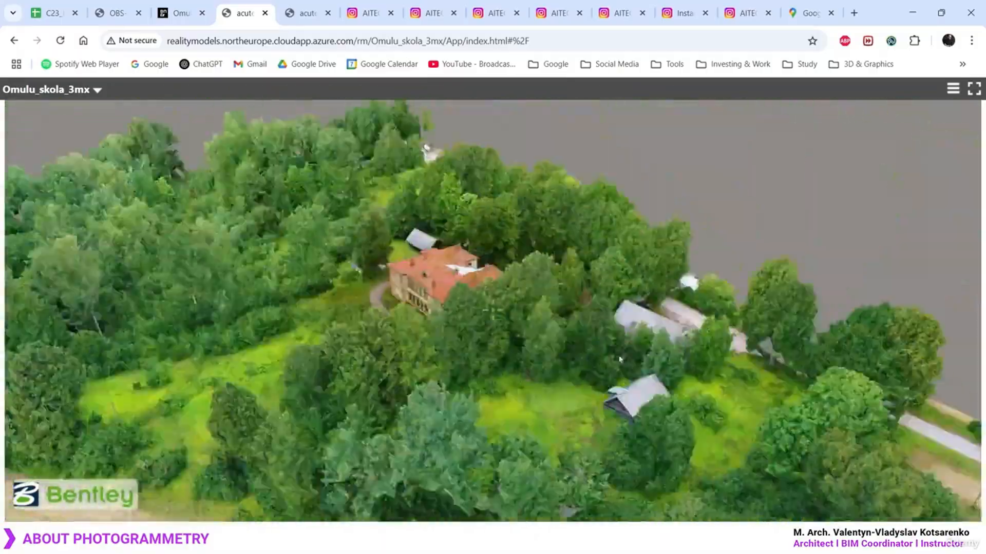
Rotate, tilt and zoom onto the red-roofed school building from an oblique aerial angle
middle_drag(619, 360, 667, 360)
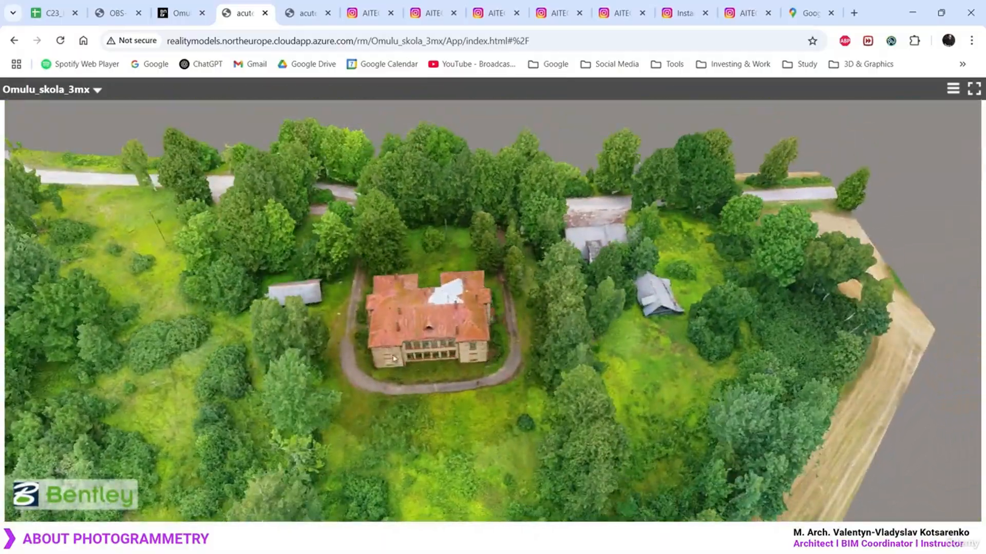
drag(411, 334, 564, 307)
scroll(512, 311, up, 6)
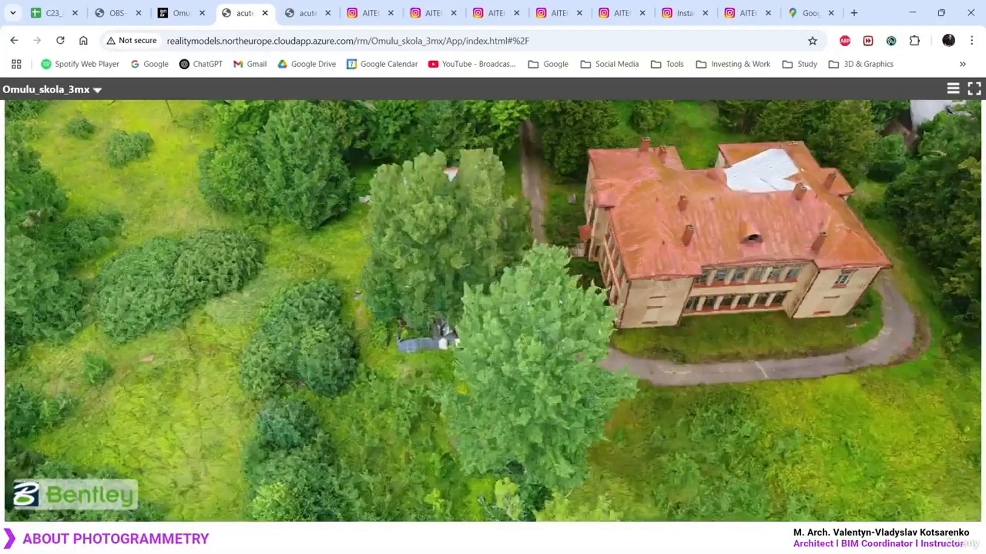
middle_drag(470, 357, 529, 298)
drag(432, 370, 650, 340)
scroll(650, 340, up, 3)
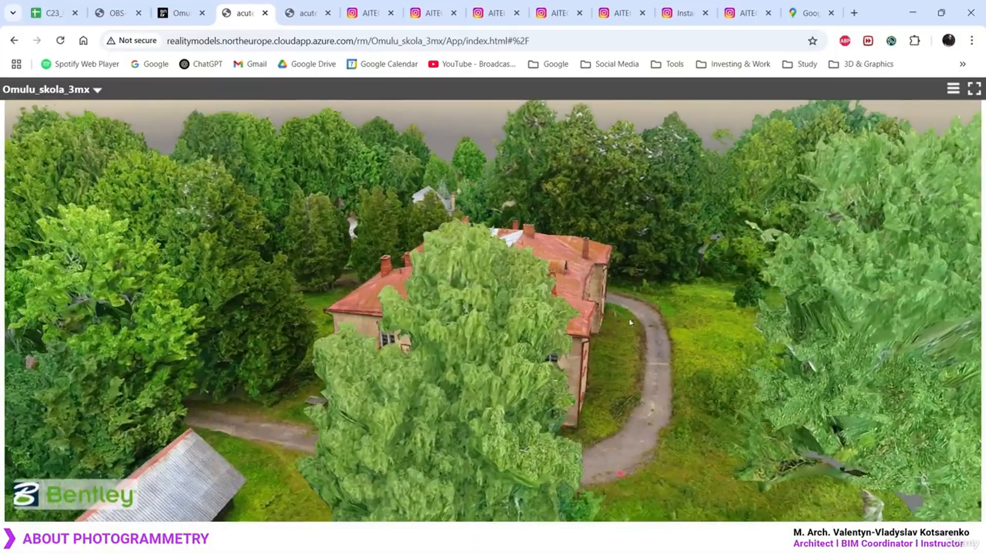
middle_drag(652, 331, 636, 375)
drag(816, 184, 559, 365)
scroll(561, 362, down, 2)
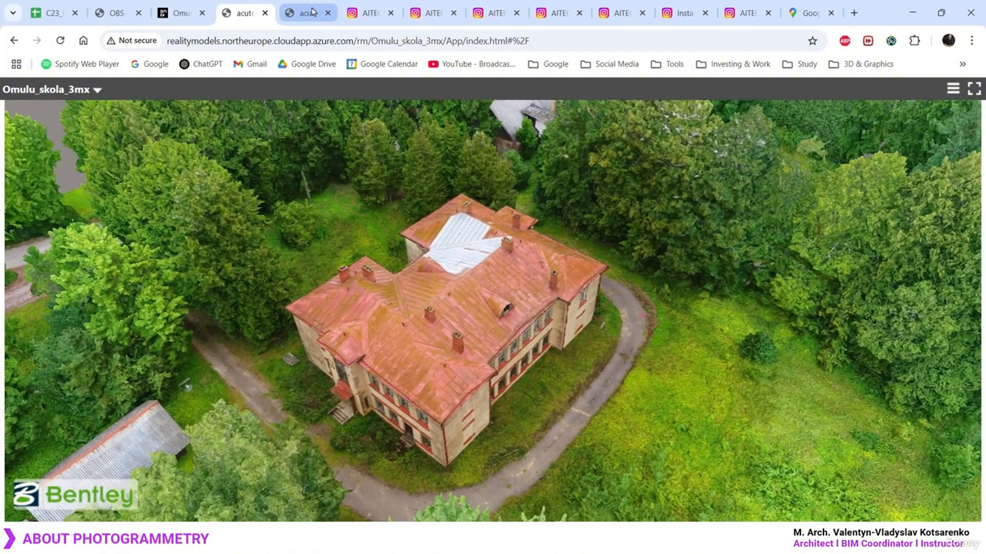
Open the Omulu_skolas_eka_3mx model and orbit round to the door facade and mossy steps
click(304, 13)
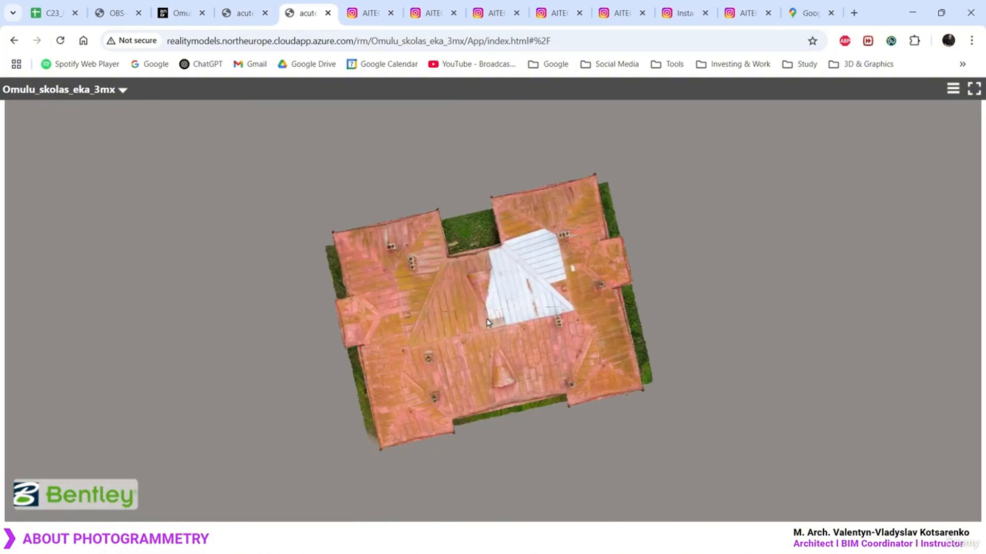
scroll(487, 319, up, 8)
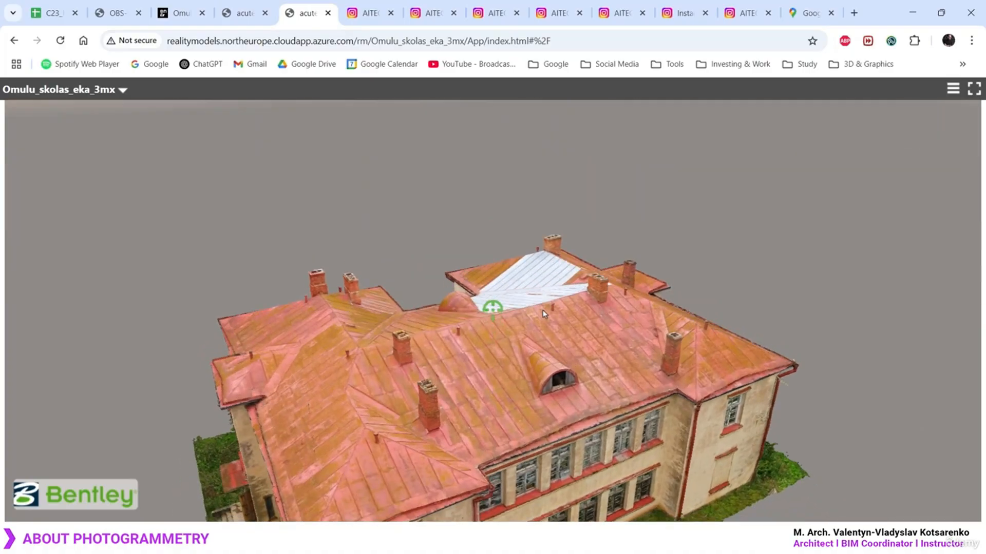
drag(516, 418, 564, 169)
scroll(353, 391, up, 6)
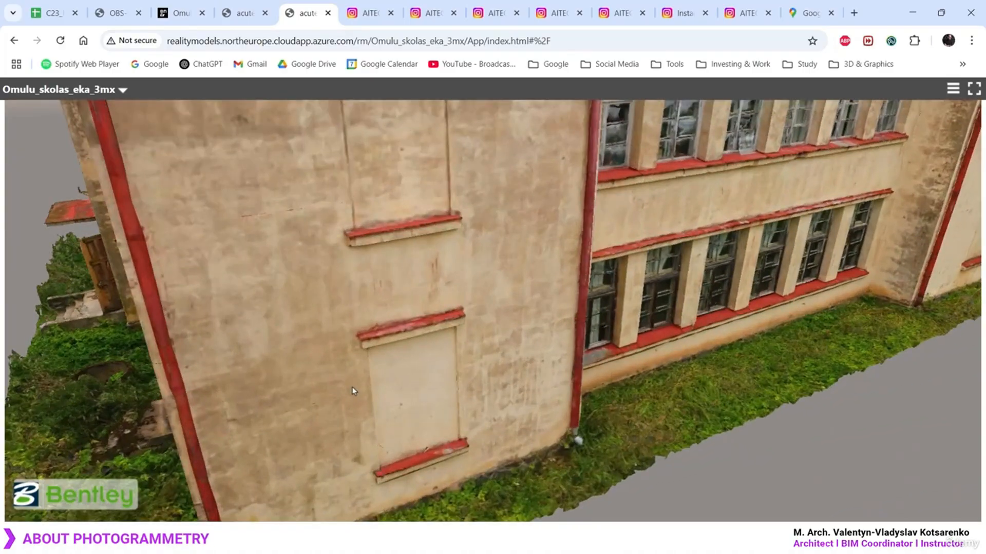
drag(352, 391, 671, 257)
scroll(502, 355, up, 3)
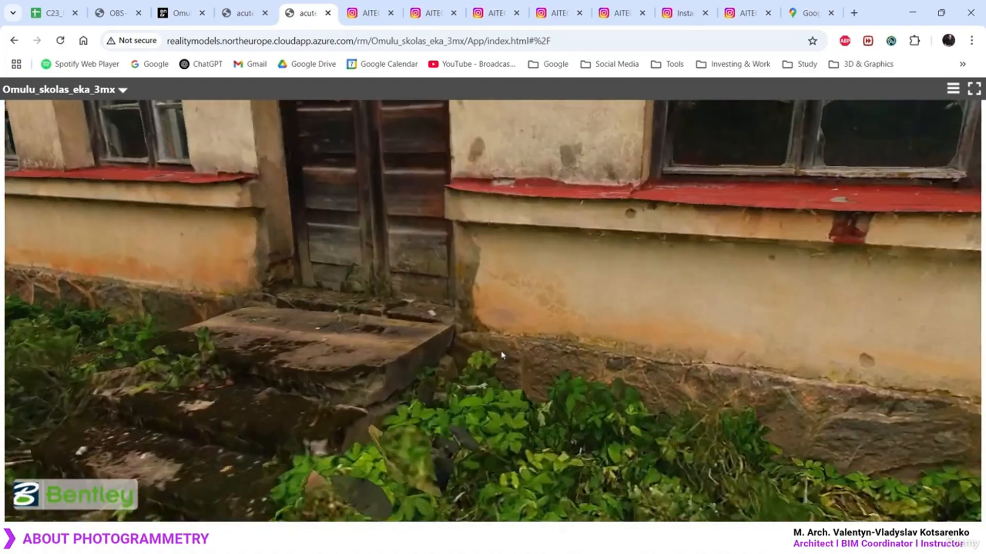
scroll(503, 356, up, 5)
drag(411, 330, 642, 239)
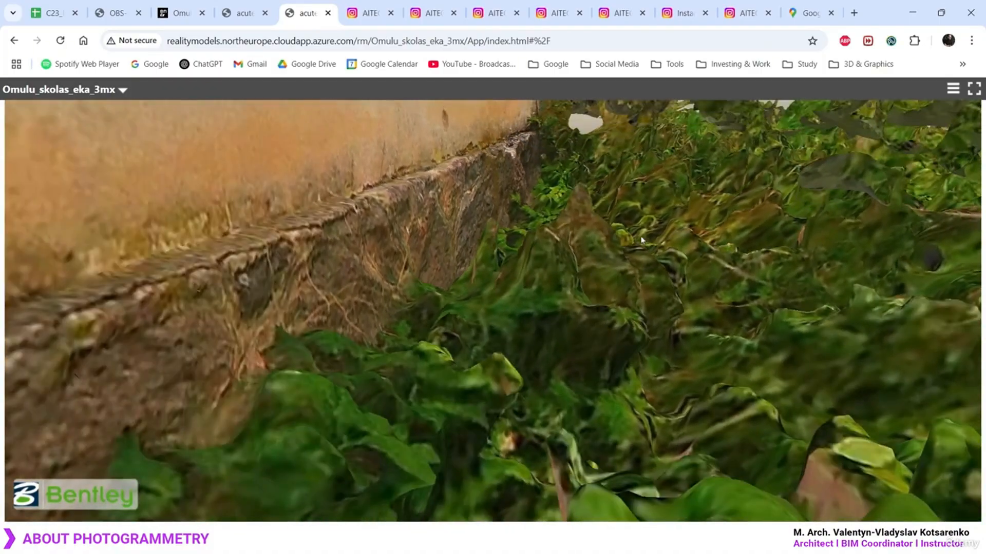
scroll(531, 285, down, 5)
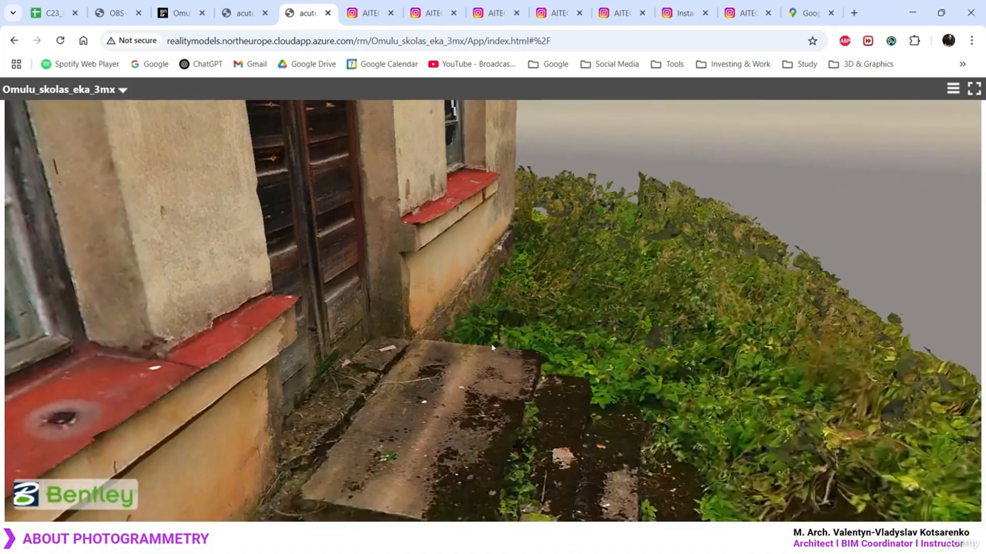
drag(492, 348, 493, 210)
drag(261, 267, 478, 282)
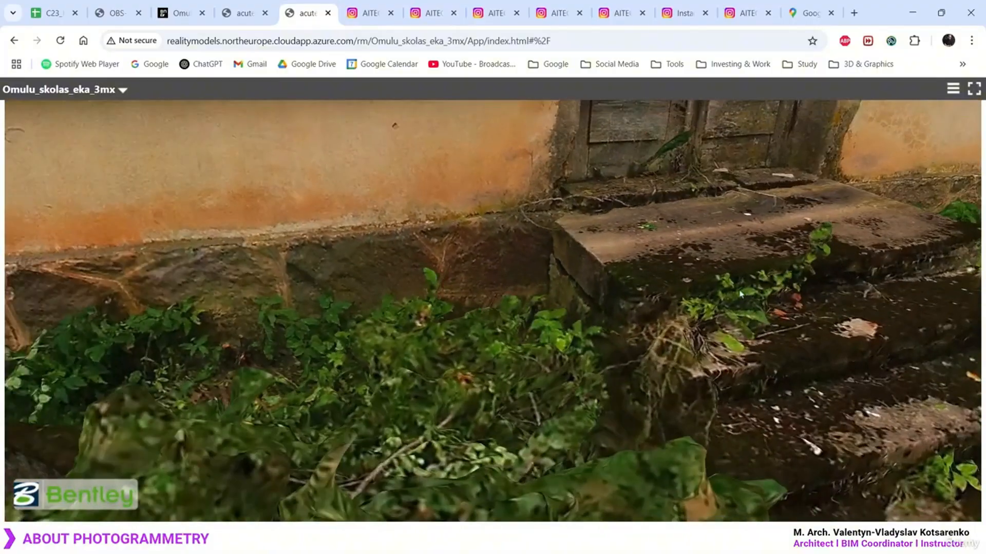
drag(741, 293, 303, 206)
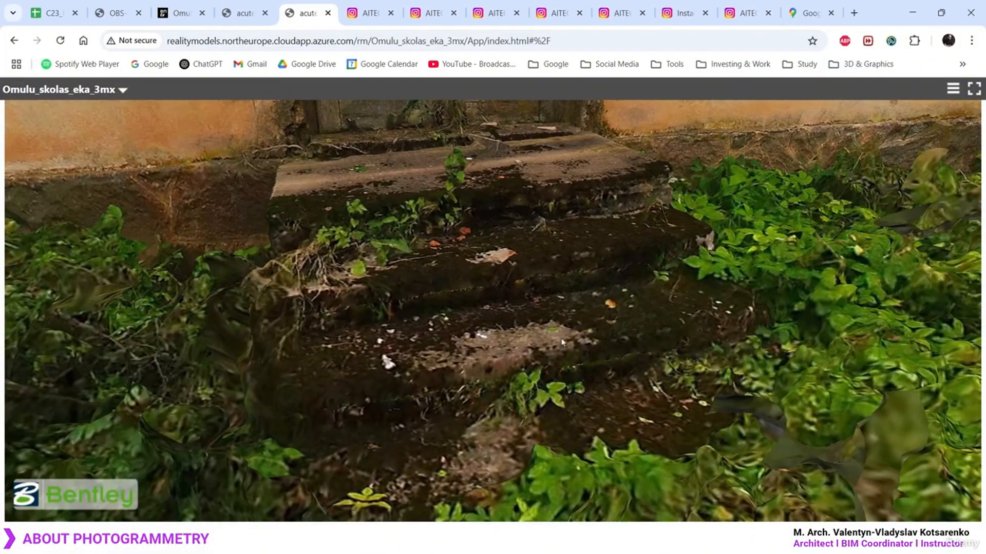
Orbit around the entrance door, the end facade and the building's inner corner
scroll(561, 343, down, 8)
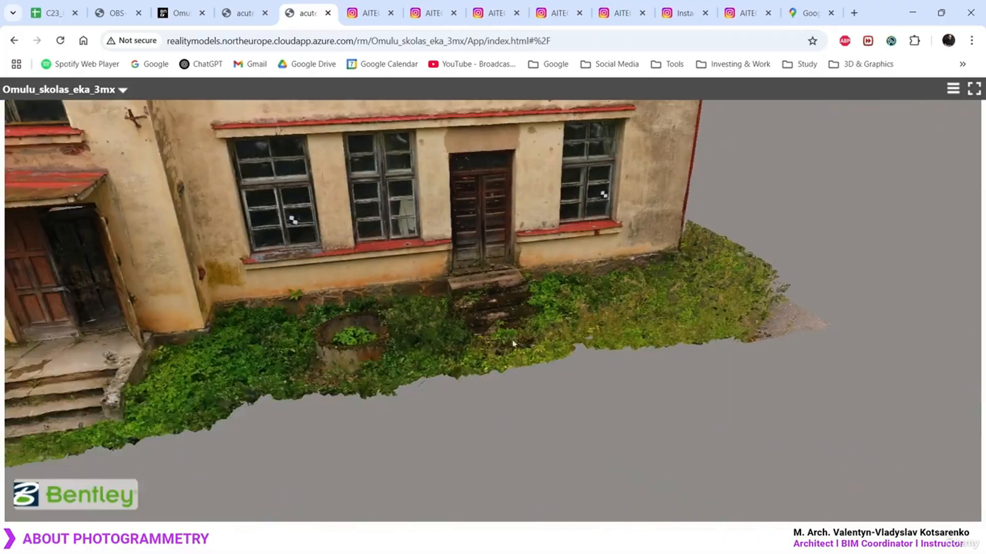
drag(515, 343, 499, 405)
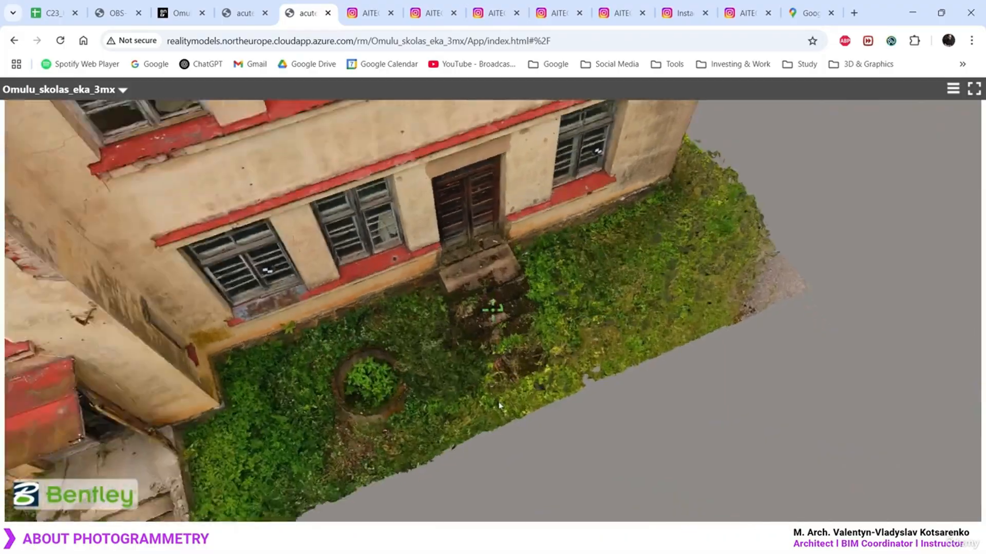
middle_drag(499, 405, 532, 355)
drag(331, 373, 649, 261)
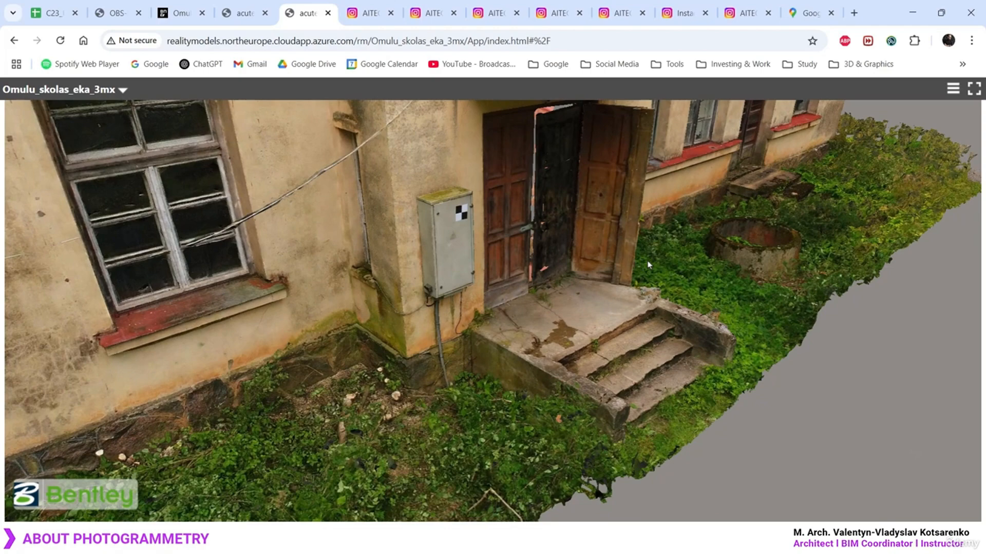
scroll(712, 274, up, 5)
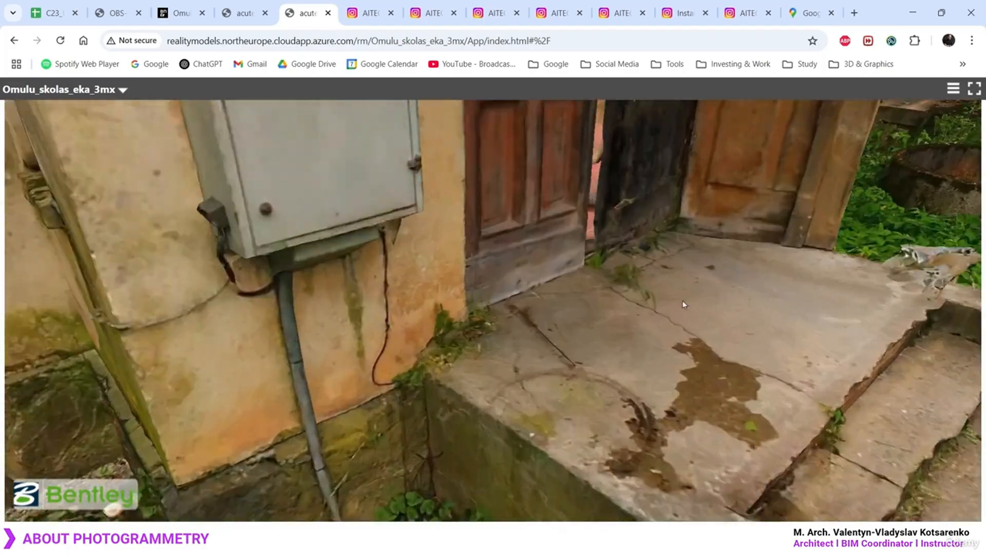
middle_drag(600, 318, 692, 244)
scroll(692, 243, down, 10)
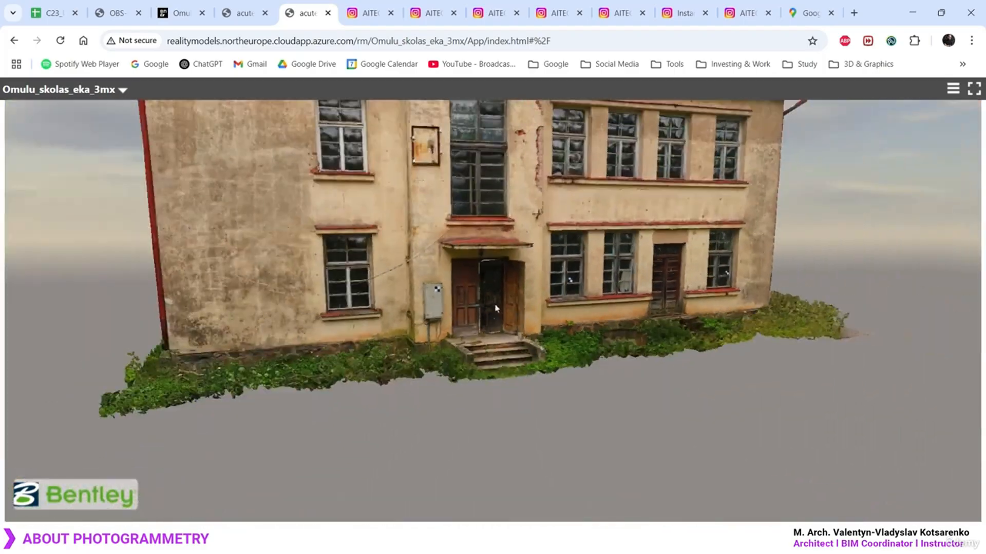
drag(495, 308, 607, 343)
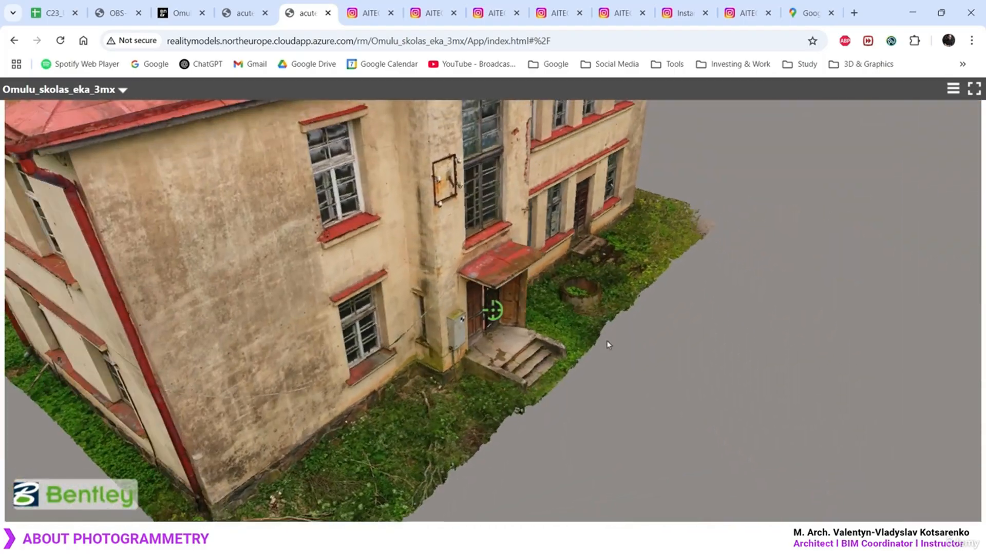
right_drag(482, 322, 703, 372)
drag(600, 437, 700, 204)
scroll(612, 273, up, 5)
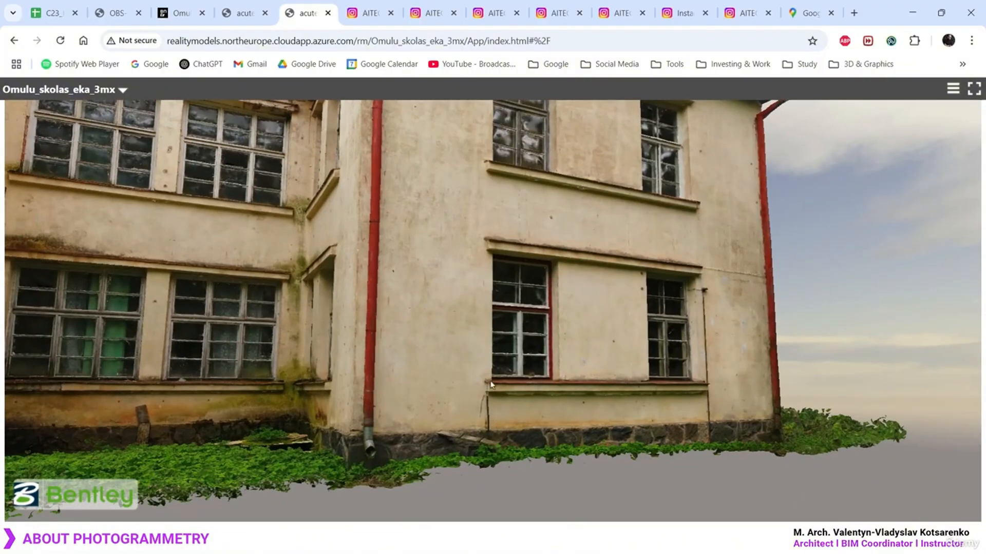
drag(496, 313, 363, 431)
right_drag(292, 334, 515, 289)
drag(515, 289, 281, 333)
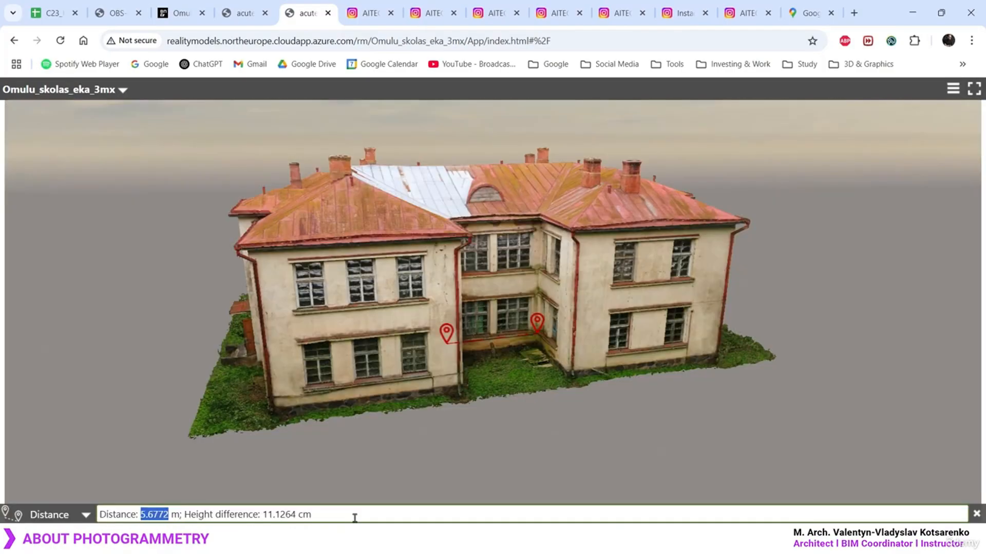
Close the distance measurement and orbit until the long facade faces the camera
click(354, 519)
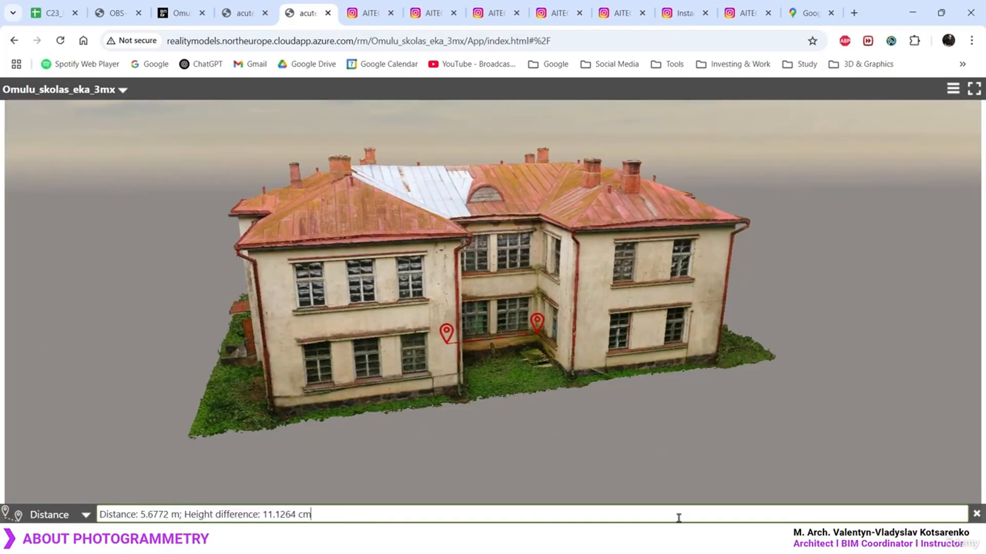
click(976, 516)
drag(362, 378, 703, 373)
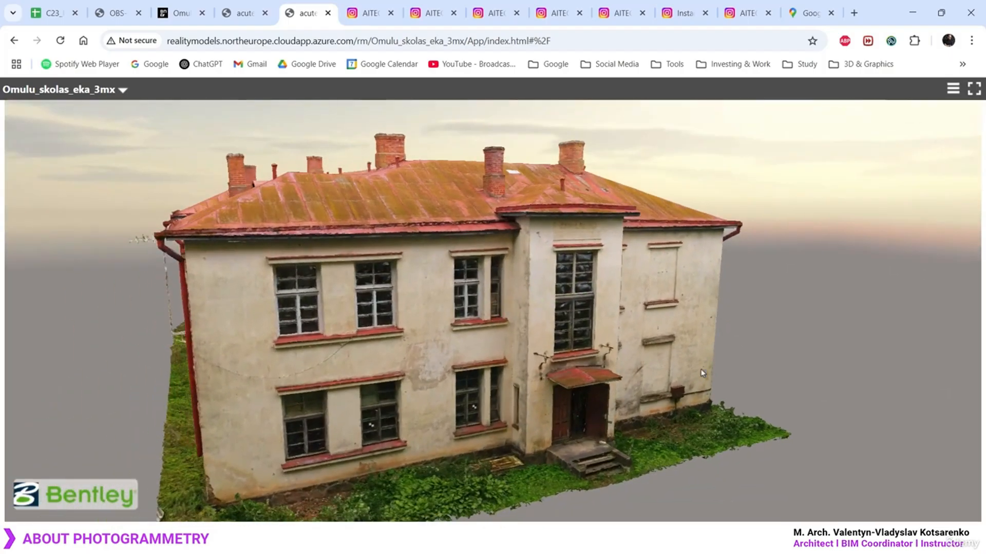
drag(419, 380, 611, 297)
scroll(532, 345, down, 4)
drag(454, 305, 572, 330)
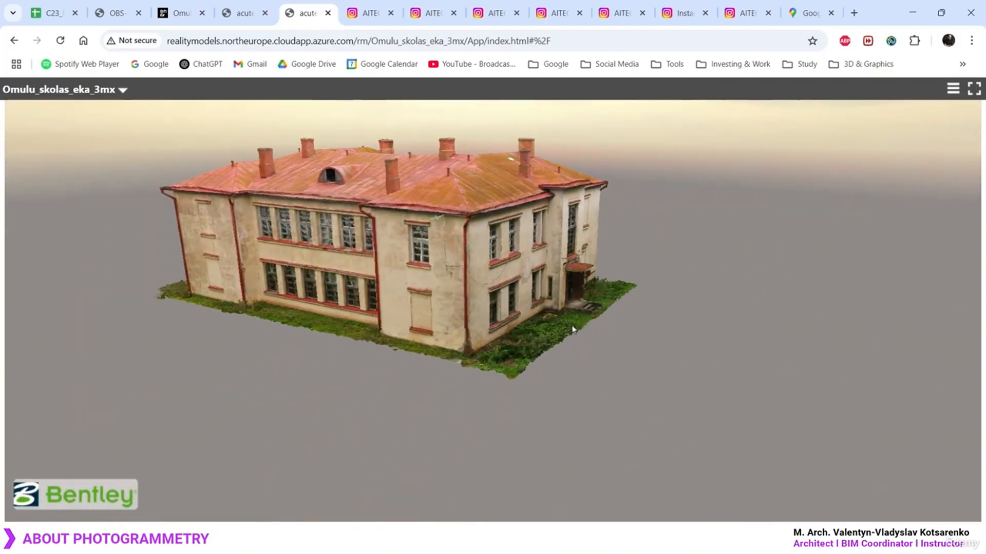
drag(507, 319, 528, 375)
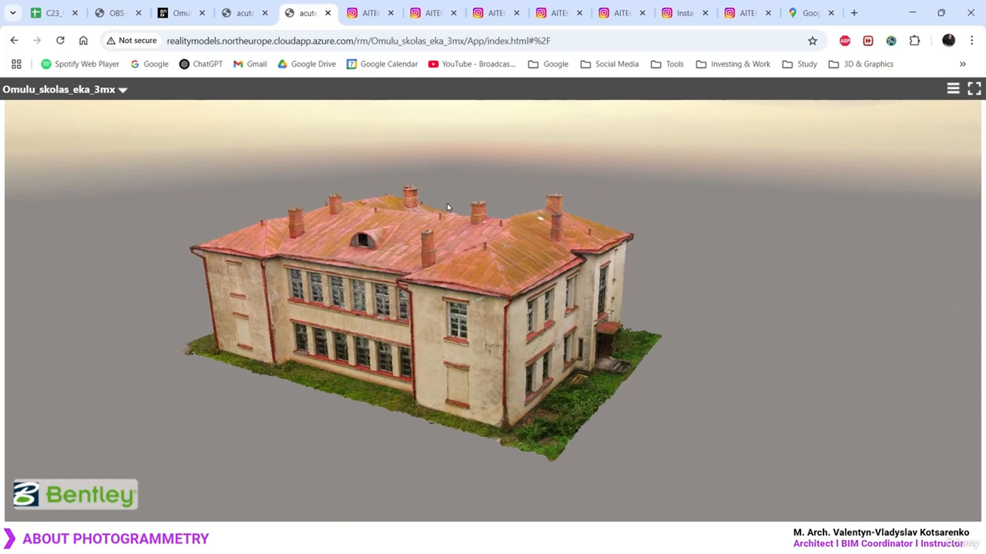
Show the _aitech_realitycapture Instagram profile and scroll through its point-cloud and drone post grid
click(367, 14)
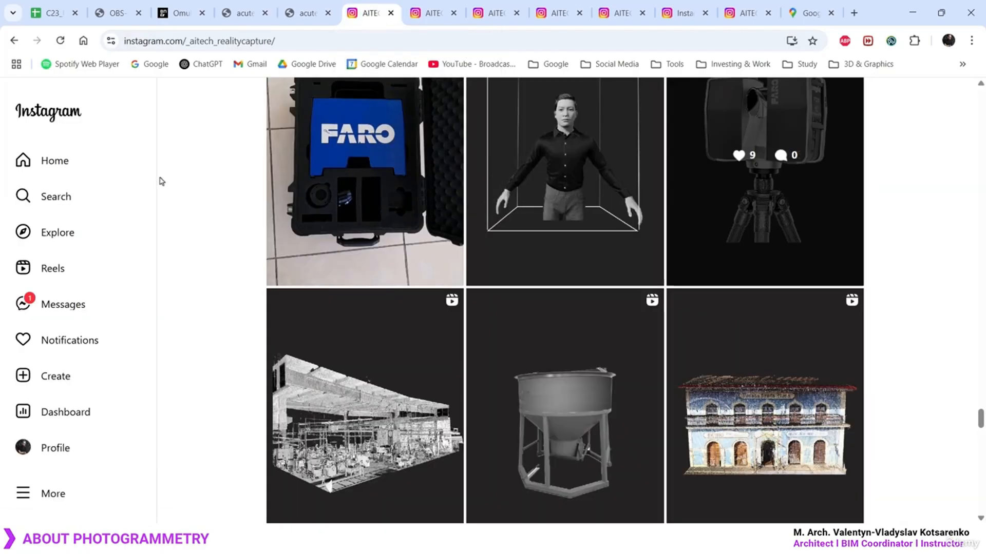
scroll(196, 195, up, 10)
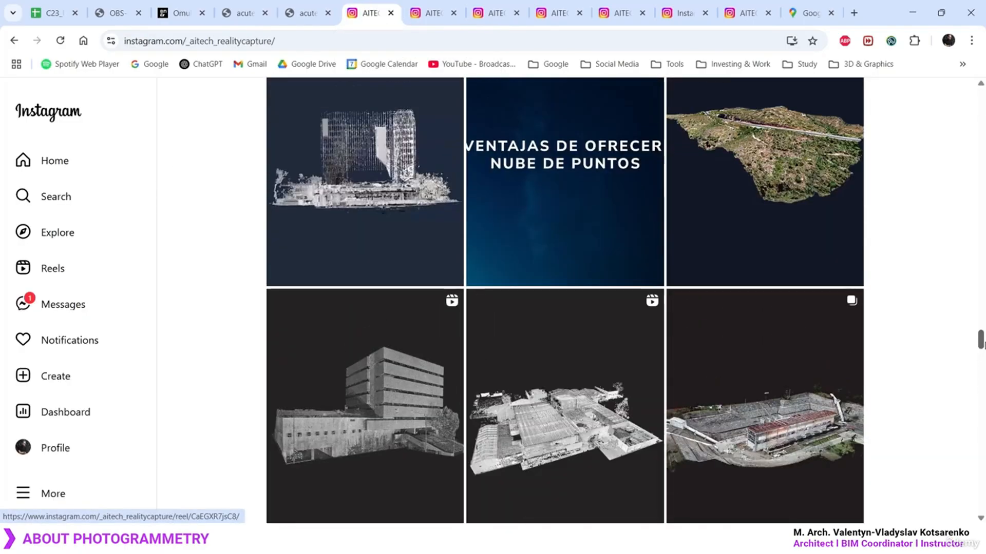
drag(981, 343, 983, 97)
scroll(871, 118, down, 2)
scroll(478, 161, up, 2)
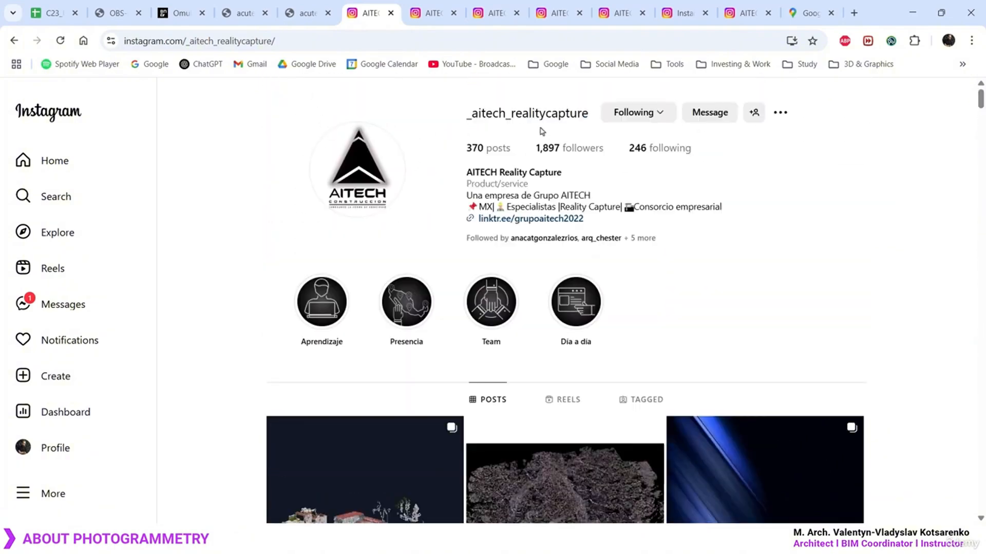
scroll(900, 252, down, 10)
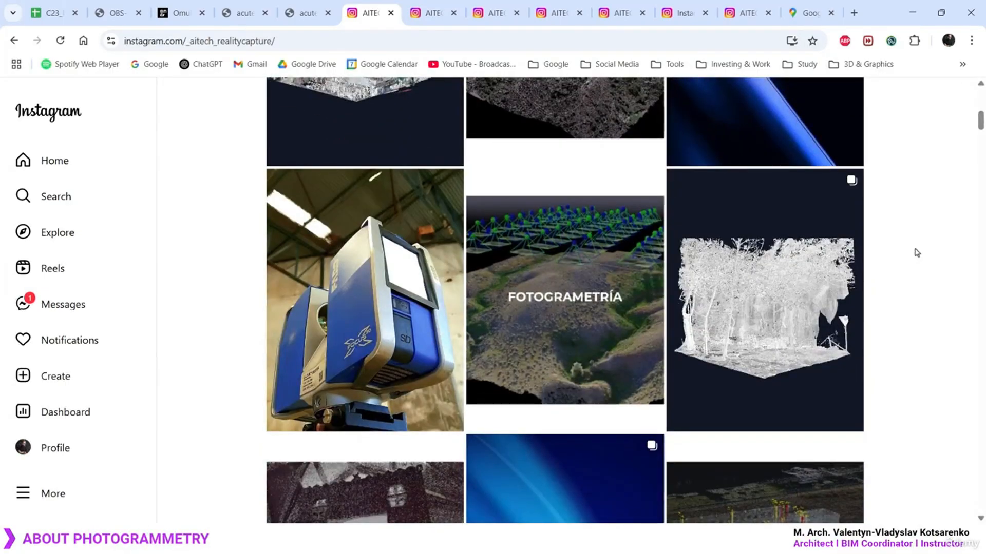
scroll(916, 252, down, 6)
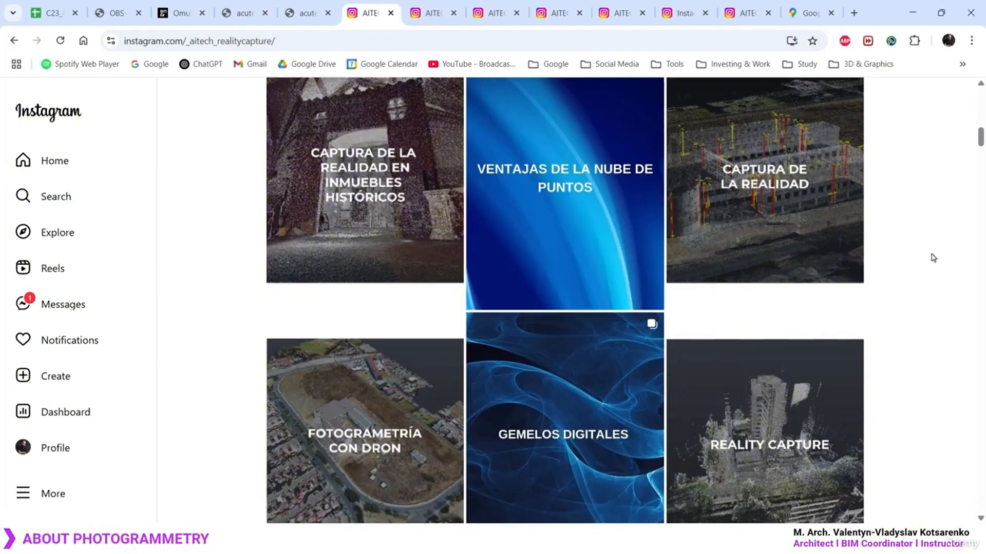
scroll(933, 258, down, 15)
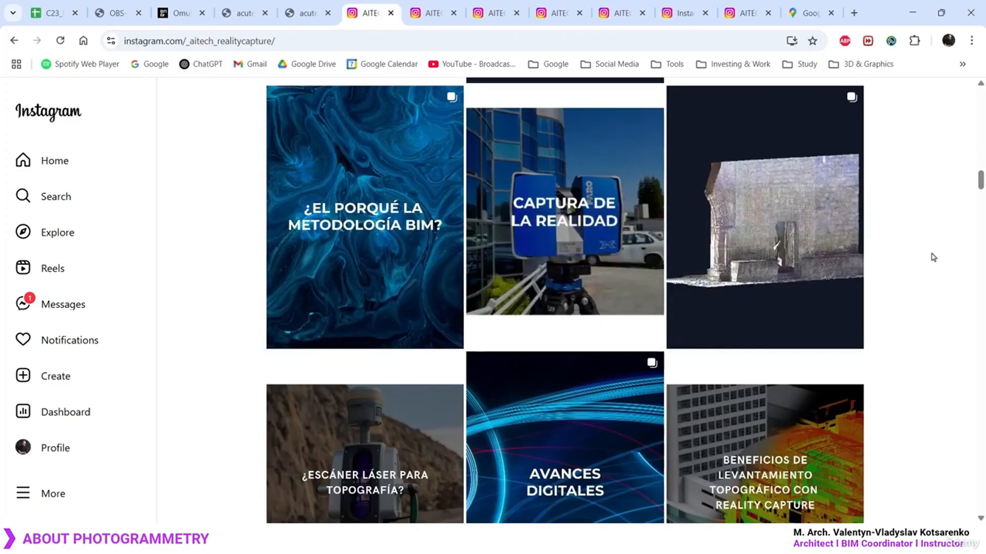
scroll(933, 257, down, 5)
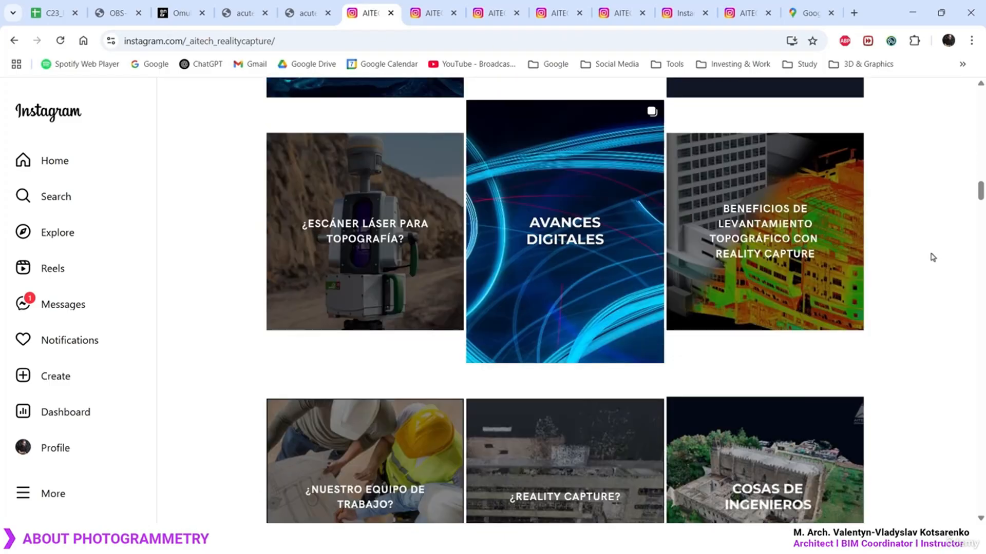
scroll(933, 257, up, 10)
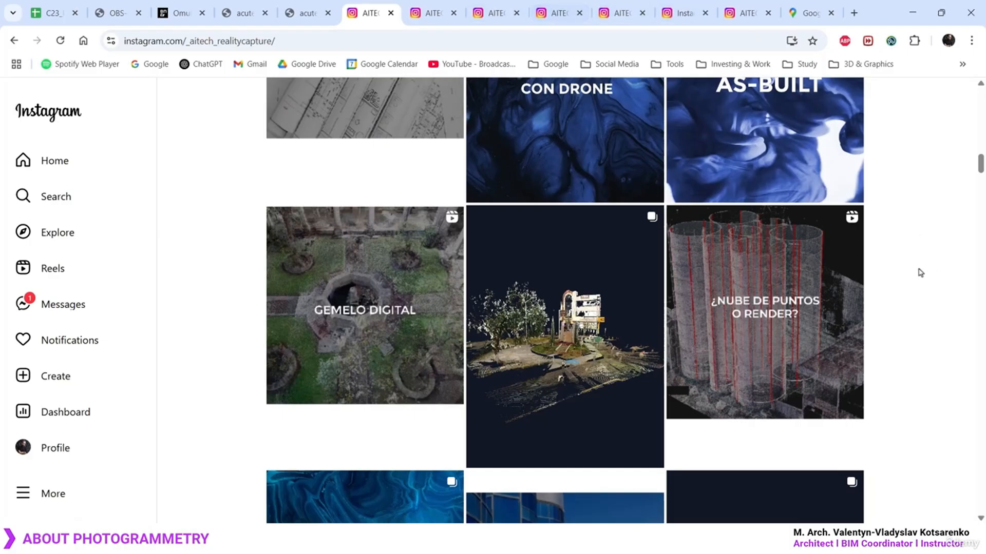
Step through the saved AITECH reels to the 'Levantamientos con drone' survey post
click(429, 12)
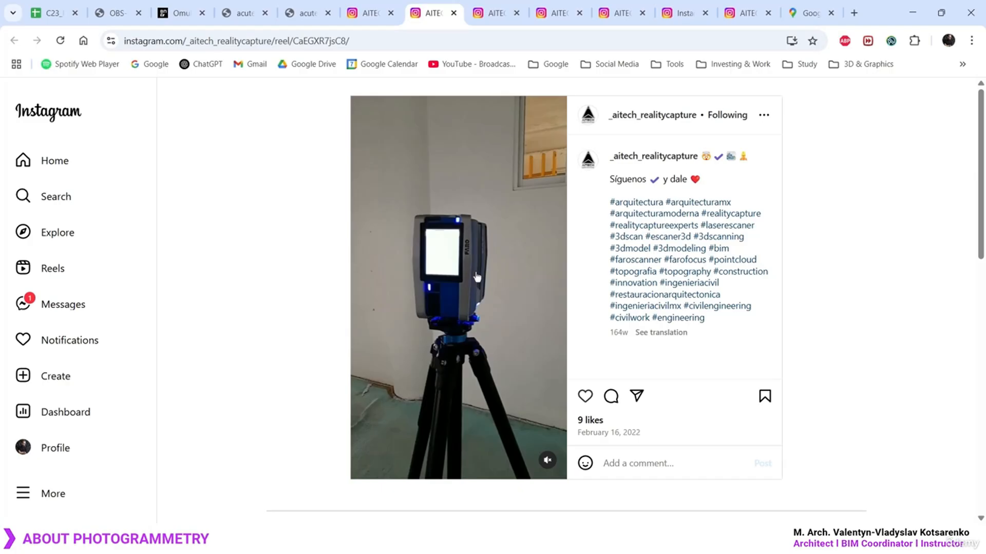
key(ctrl+Tab)
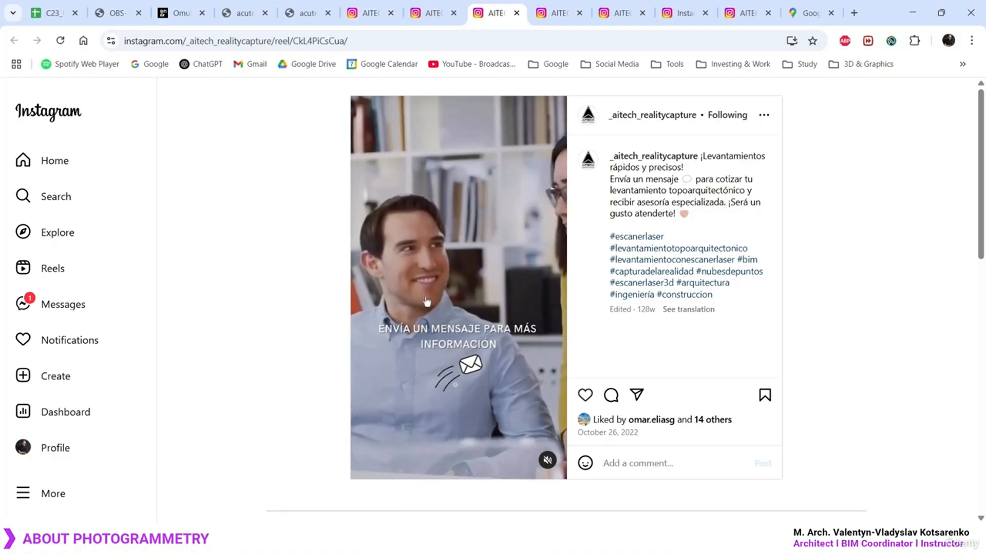
click(567, 6)
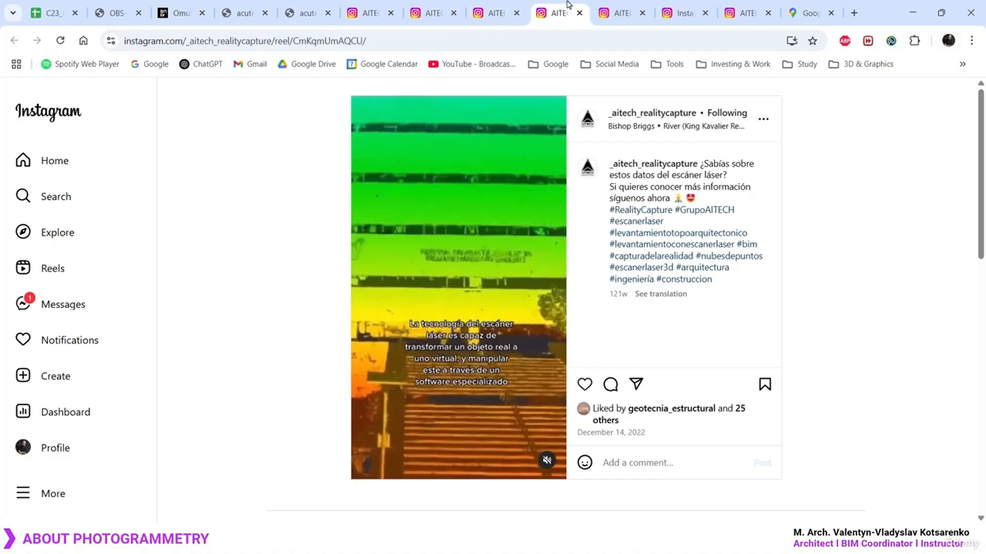
click(623, 11)
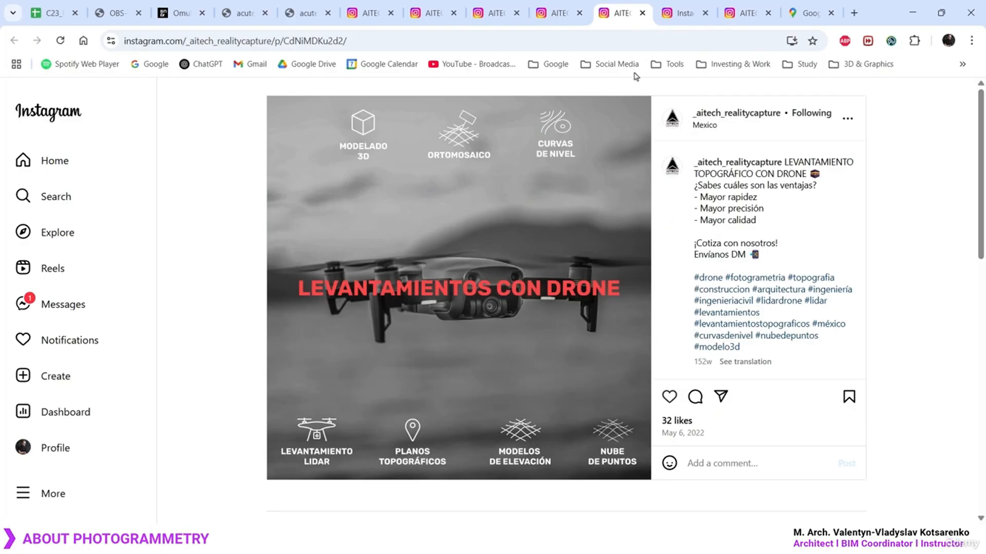
View the drone flight-plan reel, then the photogrammetry reel with its 3D terrain model
click(680, 6)
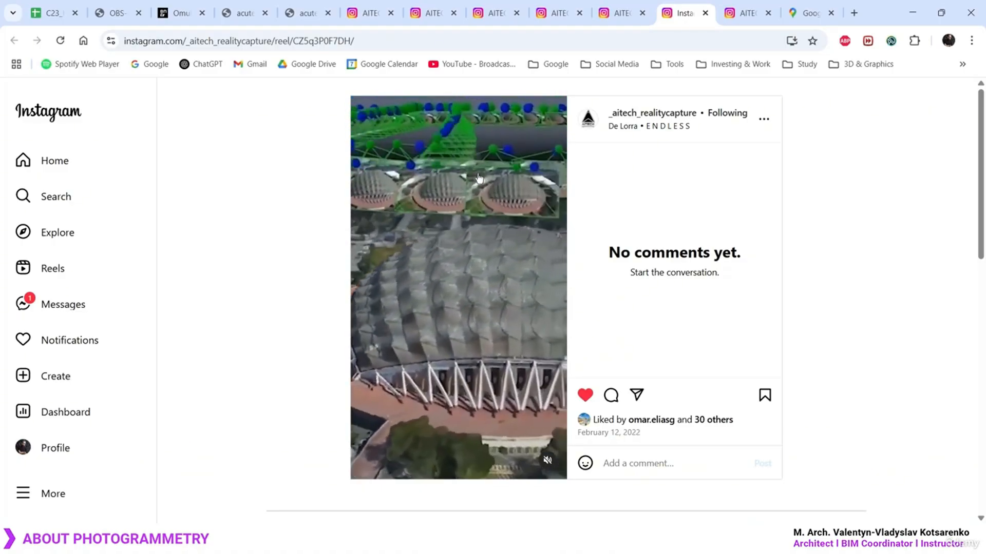
click(747, 4)
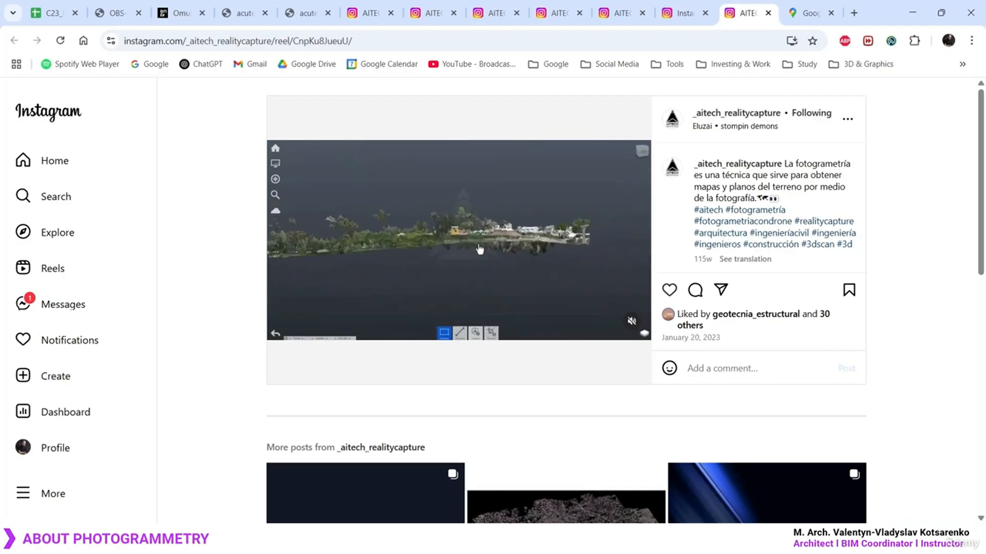
Switch to the 3D Paris map and pan past the Eiffel Tower toward the riverside towers
click(808, 11)
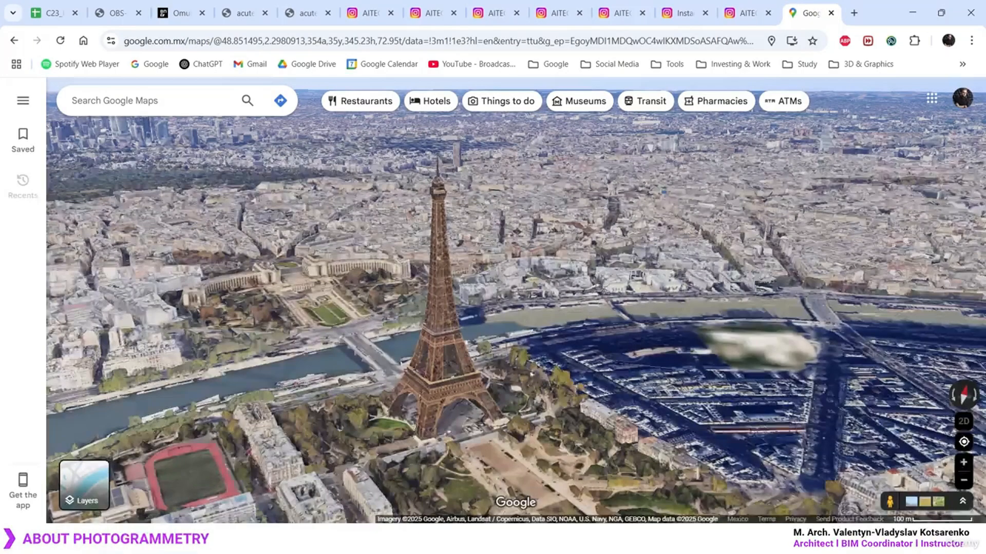
ctrl+drag(504, 357, 627, 374)
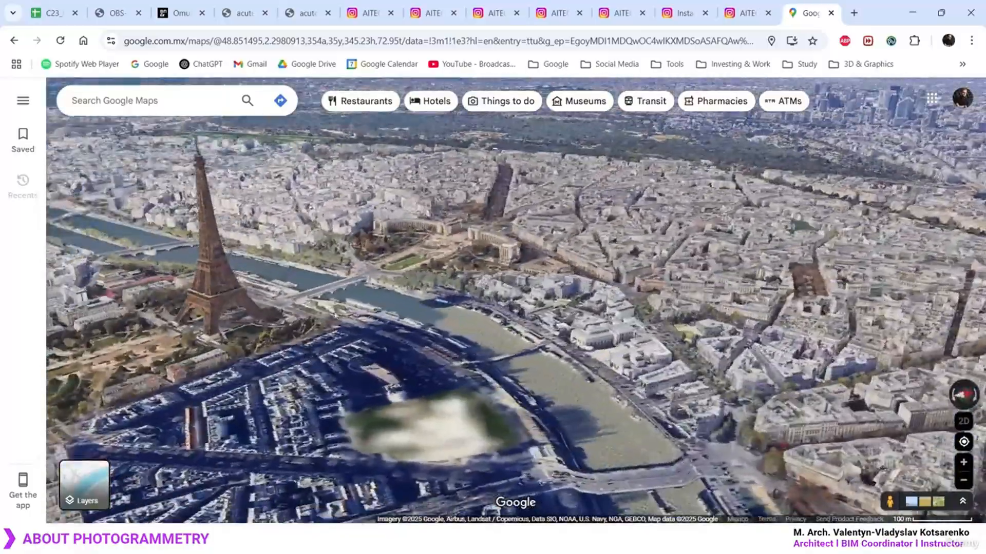
drag(405, 308, 640, 300)
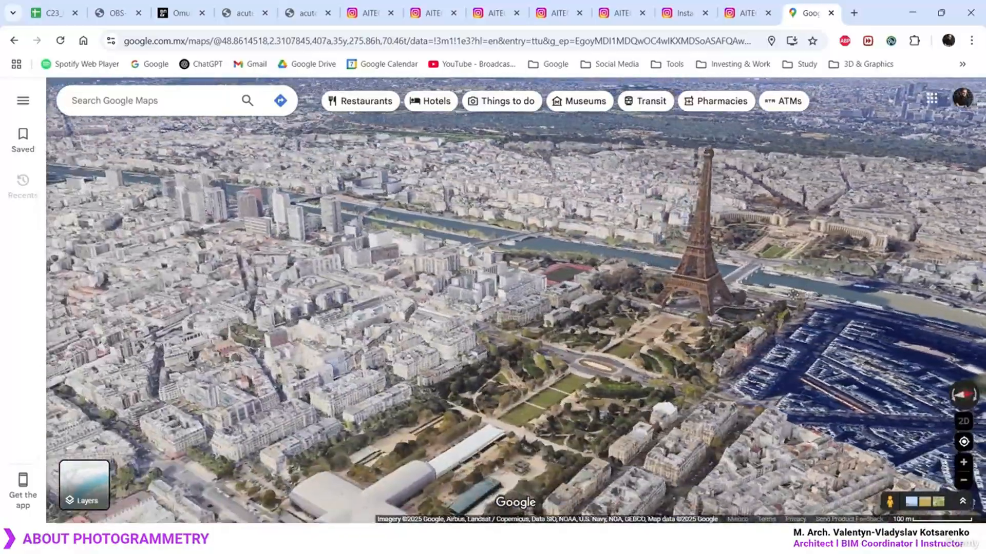
scroll(597, 317, up, 3)
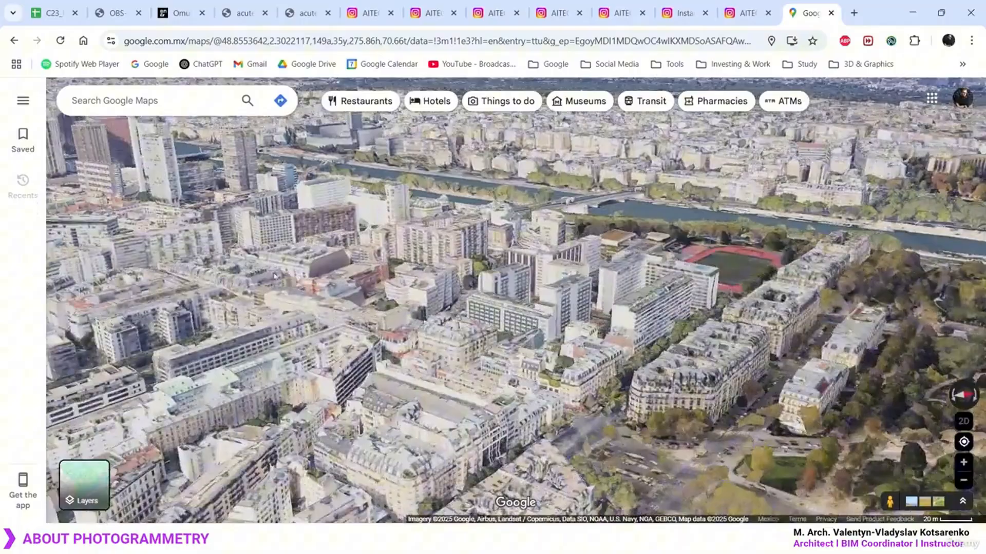
drag(276, 276, 591, 352)
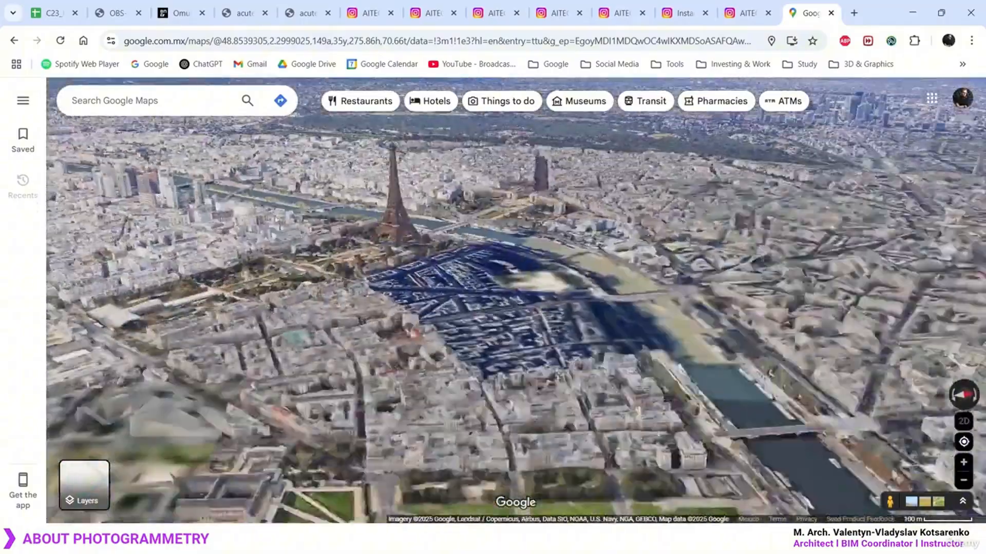
drag(398, 249, 443, 304)
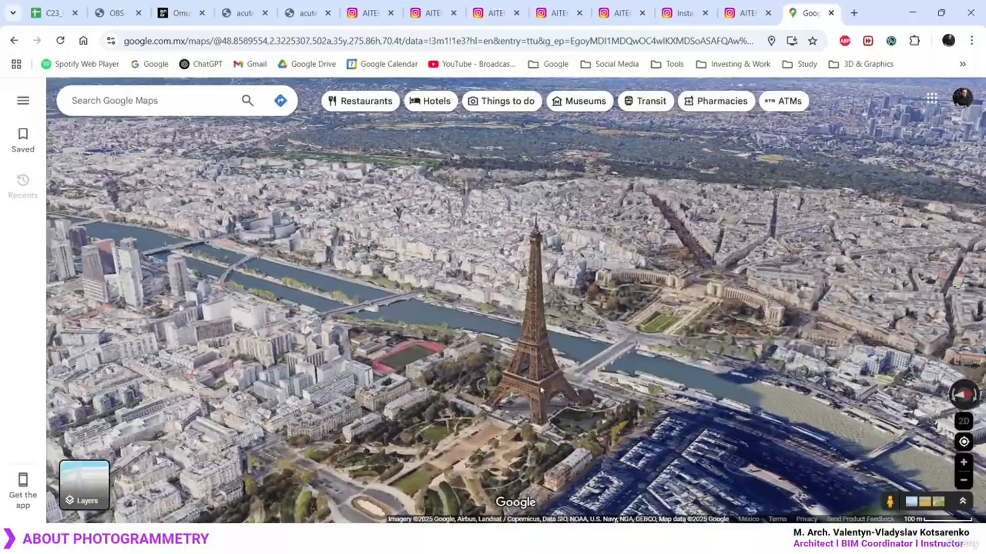
drag(541, 390, 558, 368)
drag(431, 366, 597, 338)
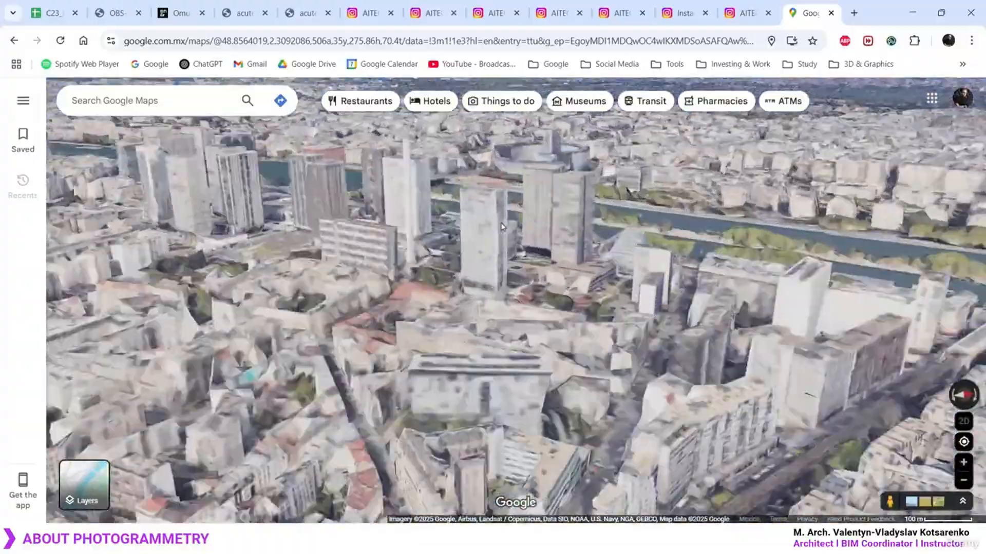
Zoom in and orbit to a low close-up of the riverside towers
scroll(502, 226, up, 5)
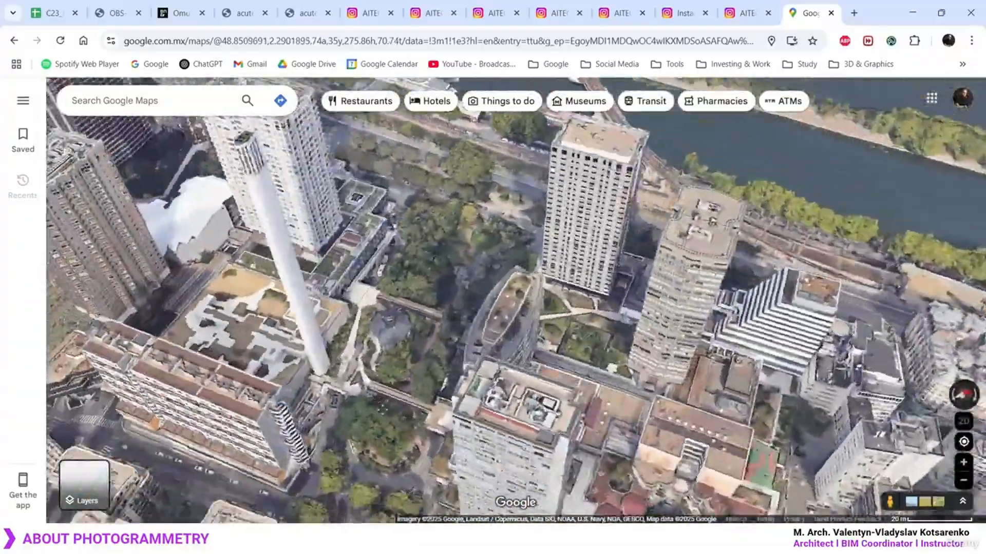
ctrl+drag(513, 288, 437, 288)
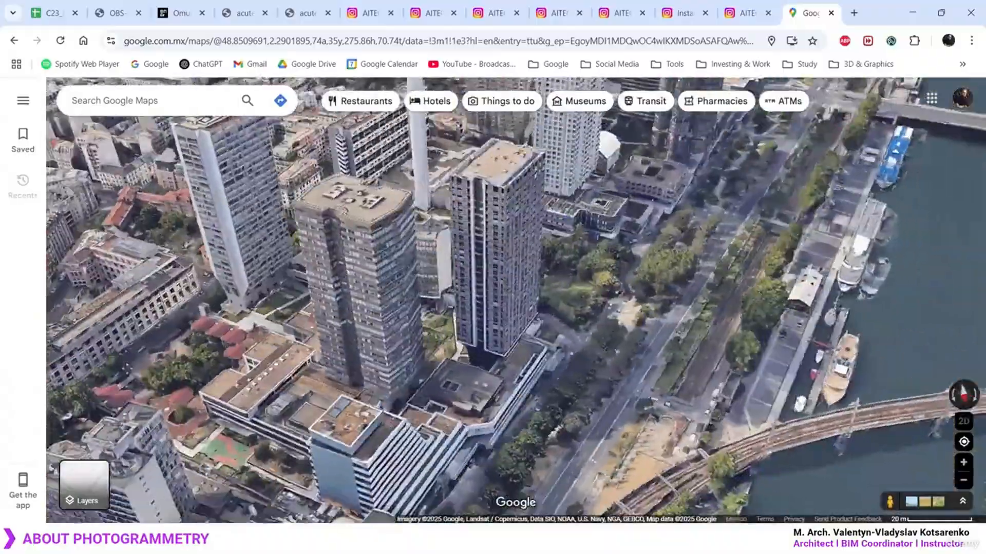
scroll(222, 333, up, 3)
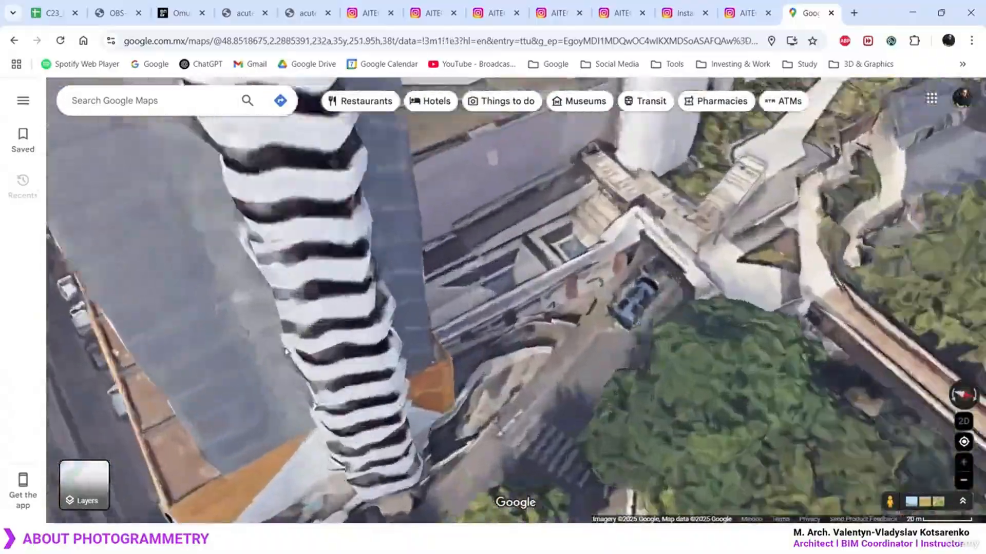
scroll(394, 352, up, 5)
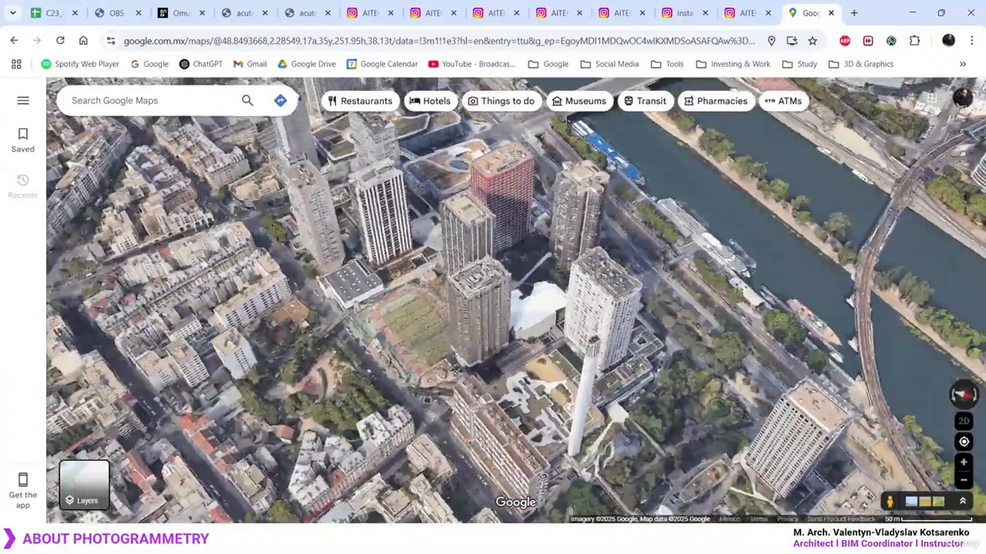
ctrl+drag(379, 354, 493, 293)
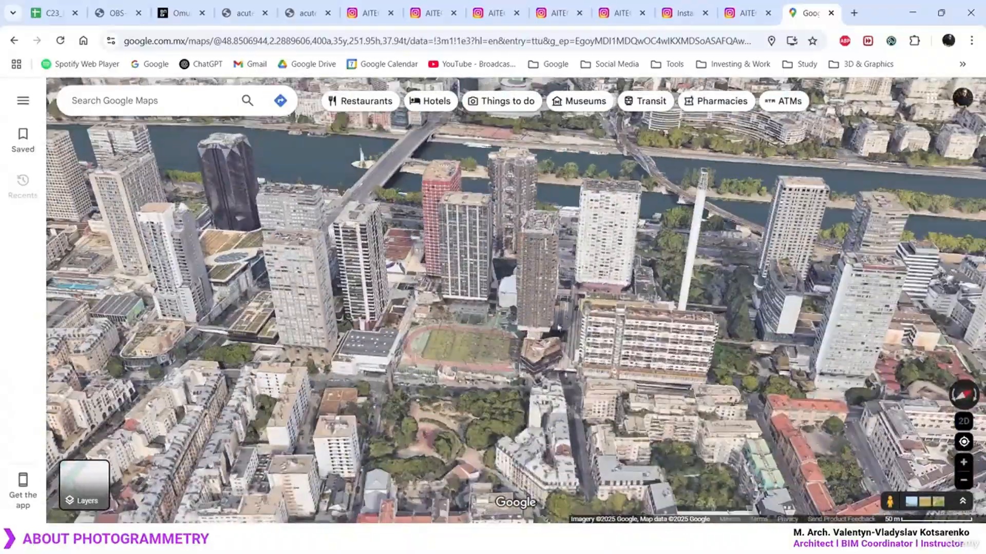
scroll(456, 334, up, 4)
scroll(379, 293, up, 4)
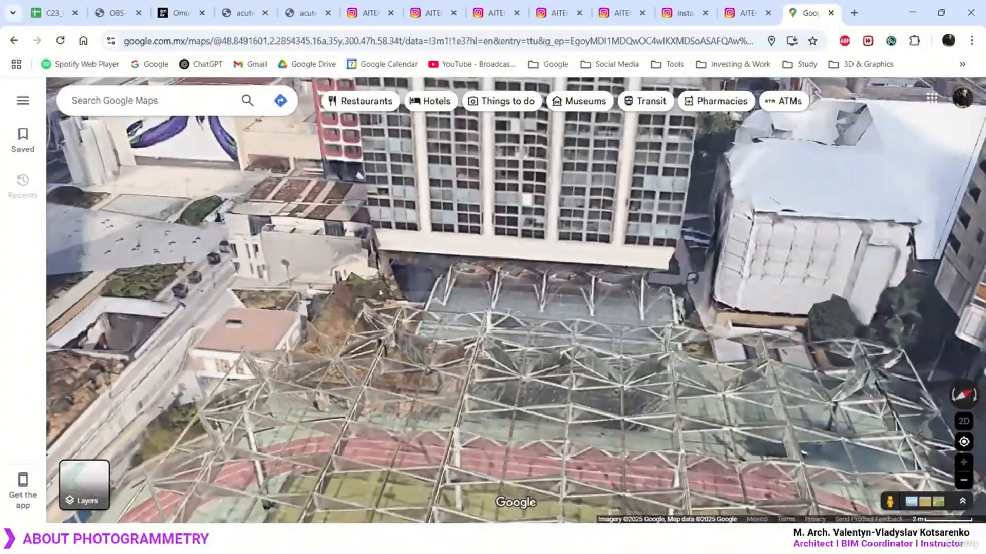
Zoom out to a wide aerial view of western Paris and the Seine
scroll(417, 386, down, 3)
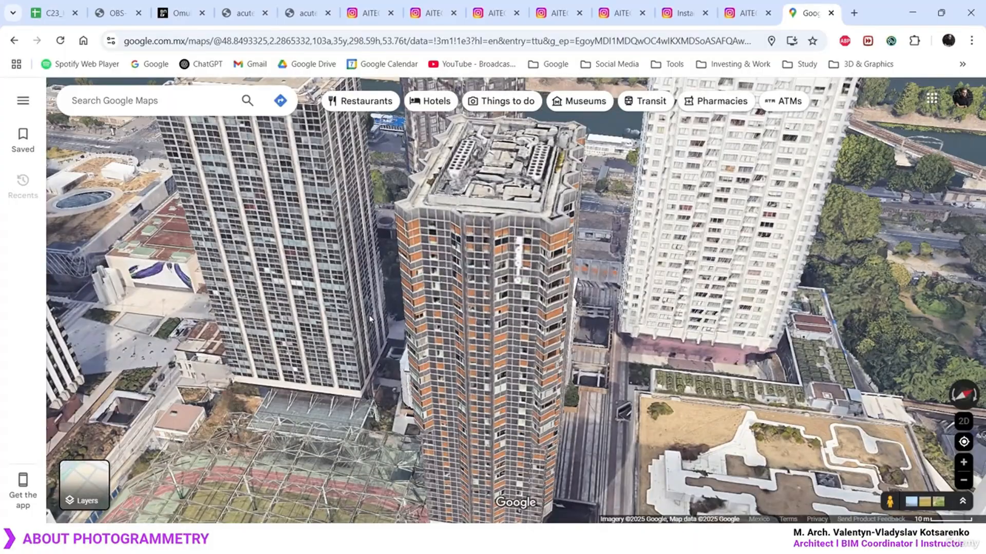
scroll(370, 318, down, 3)
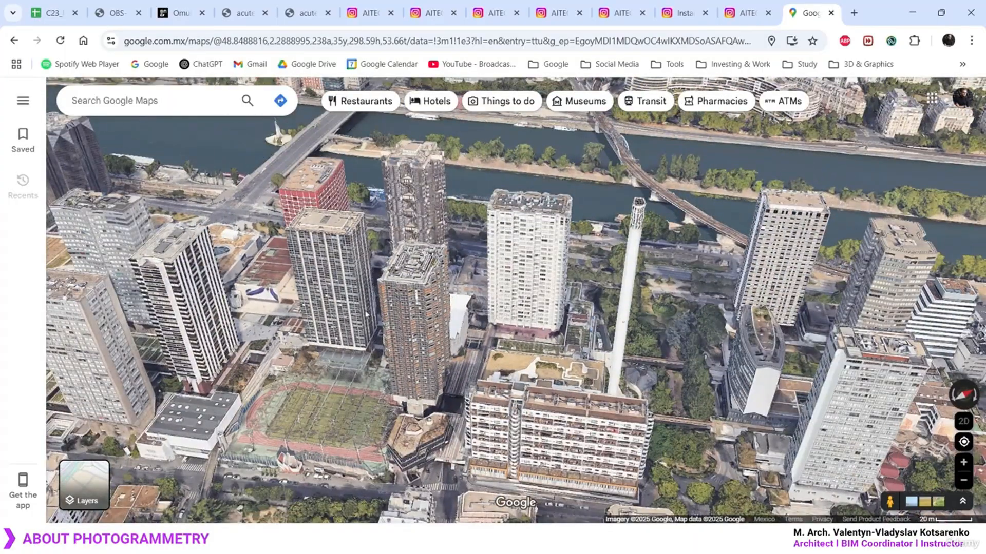
scroll(461, 339, down, 5)
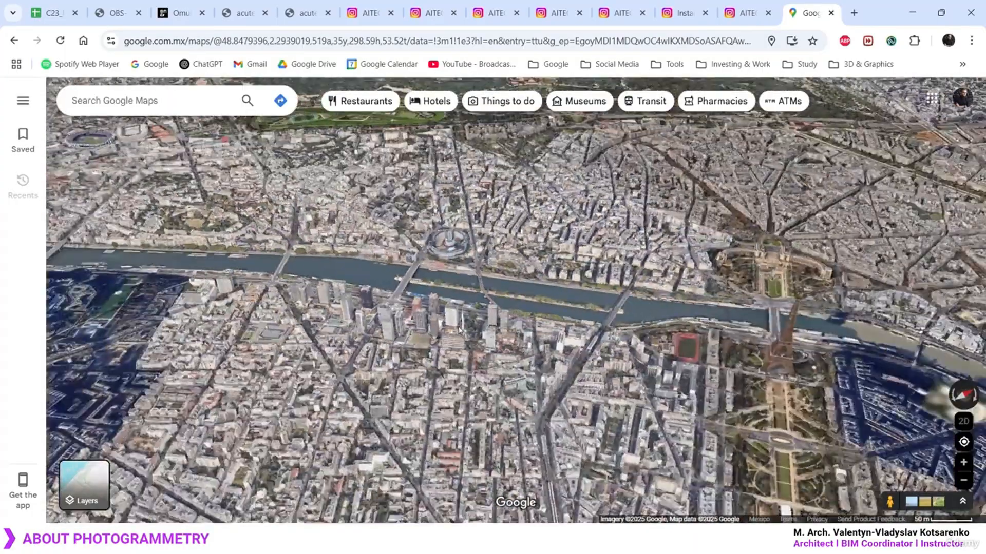
scroll(461, 329, down, 6)
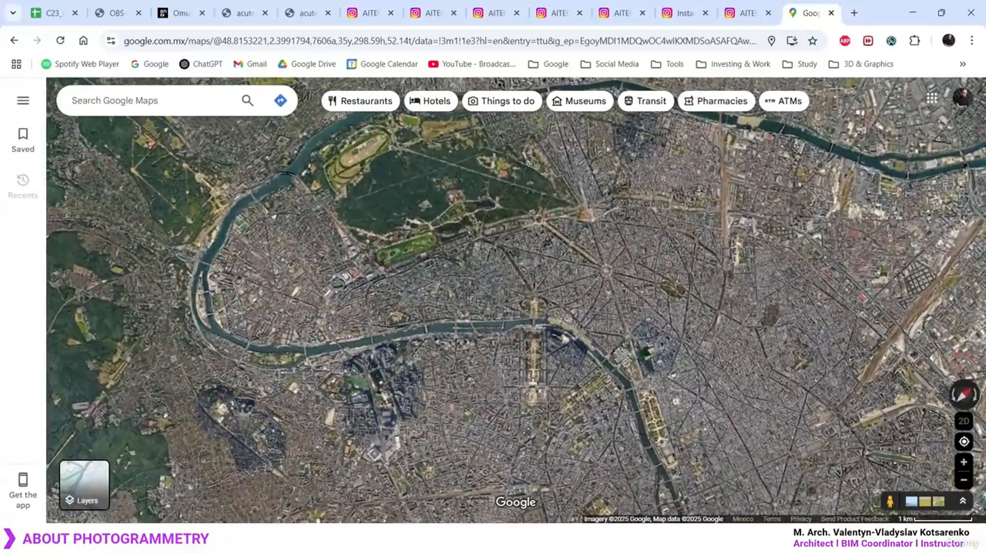
key(ctrl+2)
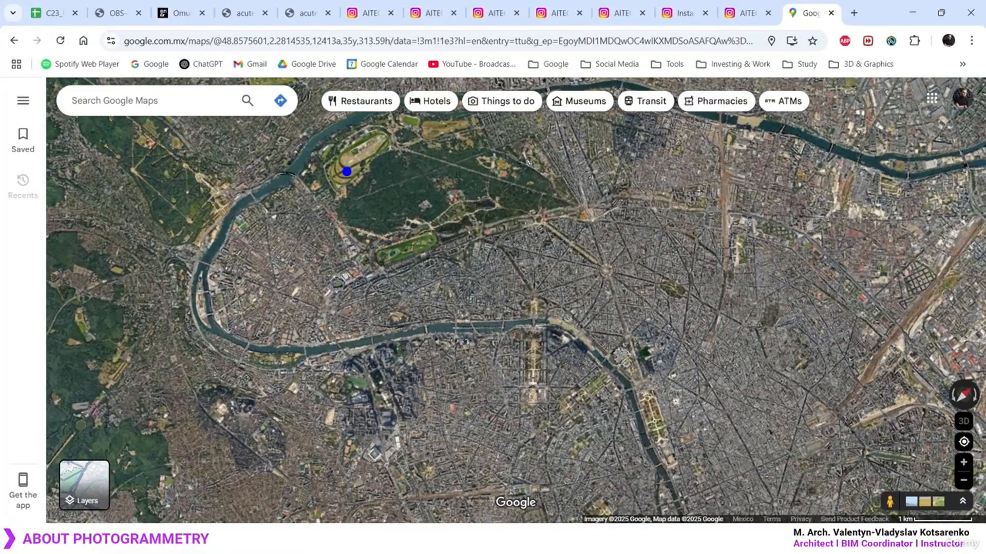
key(r)
mouse_move(348, 152)
mouse_down()
mouse_move(370, 173)
mouse_move(349, 176)
mouse_up()
drag(348, 236, 366, 241)
drag(372, 224, 356, 259)
drag(354, 331, 386, 350)
drag(380, 328, 363, 354)
mouse_move(361, 429)
mouse_down()
mouse_move(391, 448)
mouse_move(373, 453)
mouse_up()
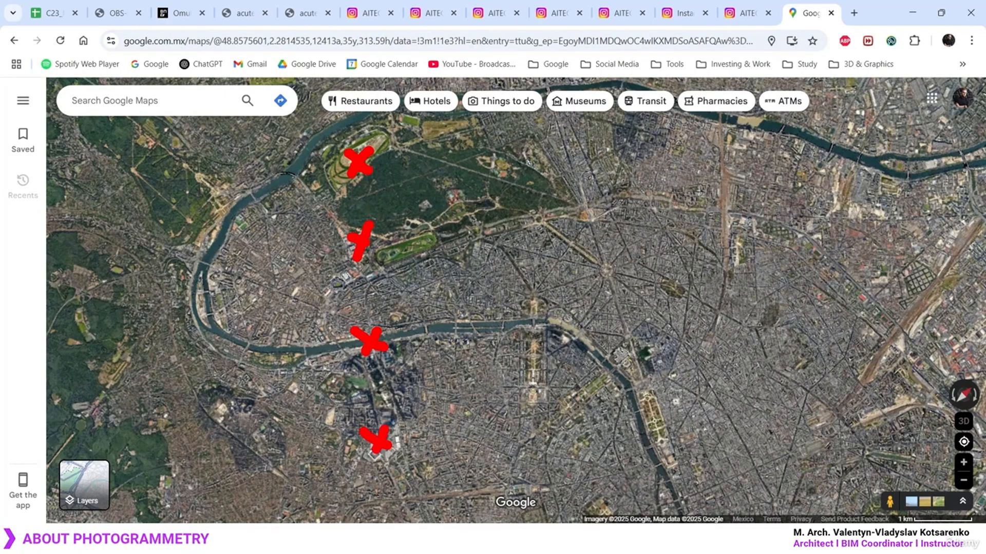
mouse_move(359, 154)
mouse_down()
mouse_move(380, 411)
mouse_move(440, 450)
mouse_move(461, 342)
mouse_move(460, 135)
mouse_move(562, 285)
mouse_move(562, 439)
mouse_move(667, 285)
mouse_move(718, 149)
mouse_move(773, 370)
mouse_move(880, 454)
mouse_move(888, 125)
mouse_up()
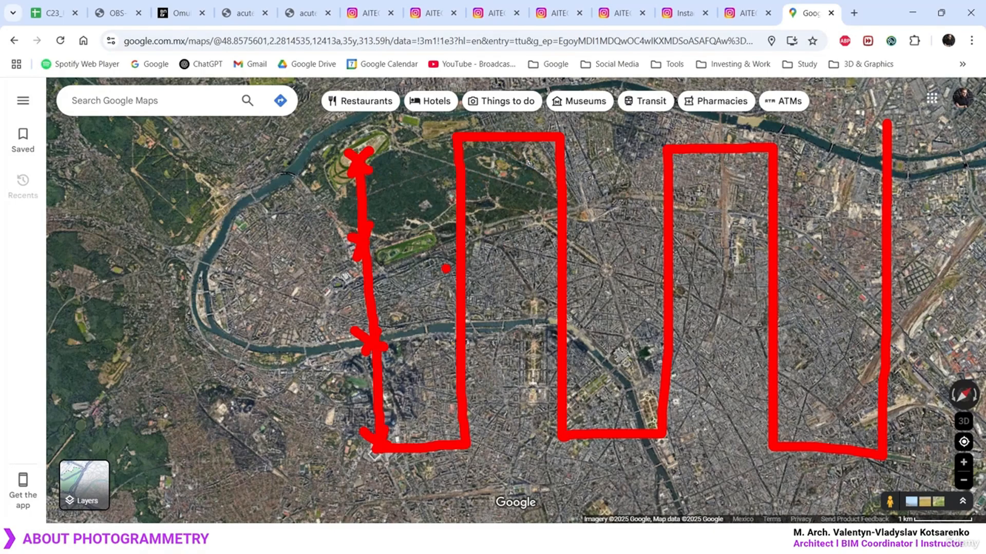
Clear the annotations and tilt into an oblique 3D view centred near the Eiffel Tower
key(Escape)
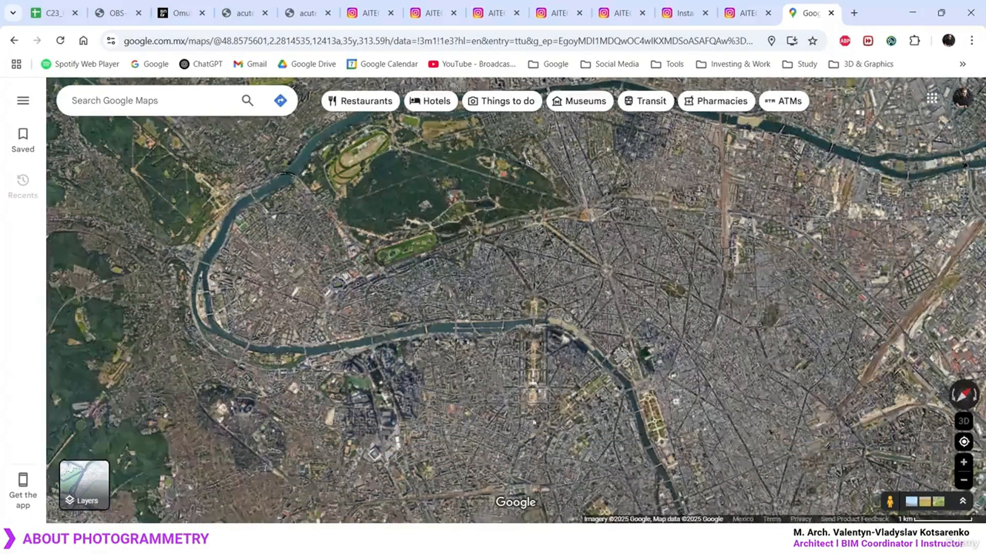
scroll(543, 408, up, 8)
ctrl+drag(542, 408, 681, 276)
scroll(677, 256, up, 5)
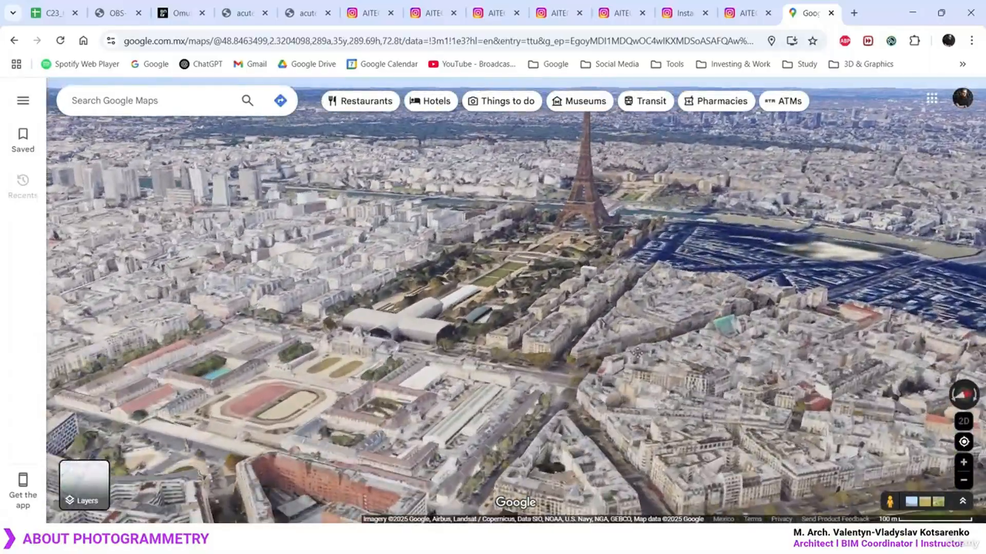
scroll(670, 214, up, 6)
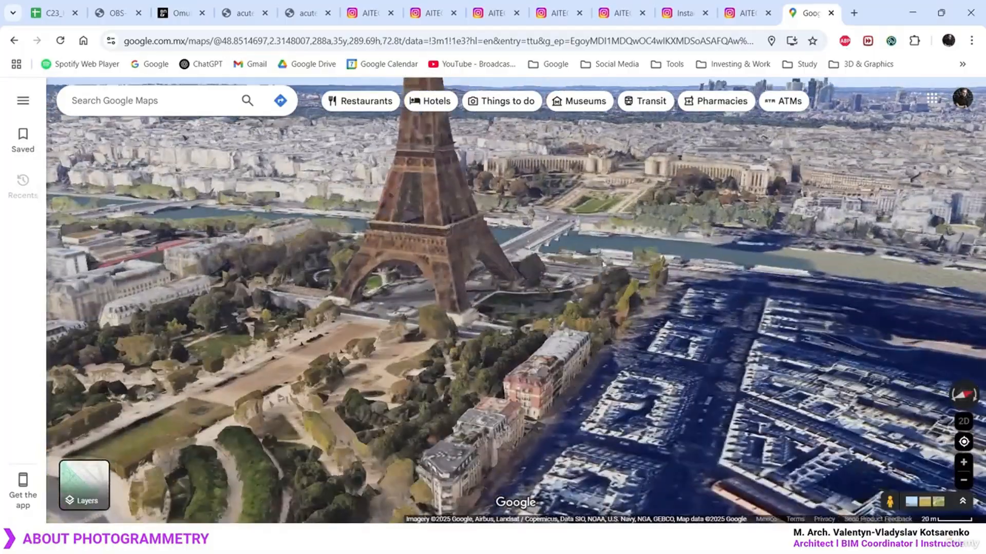
scroll(569, 391, down, 6)
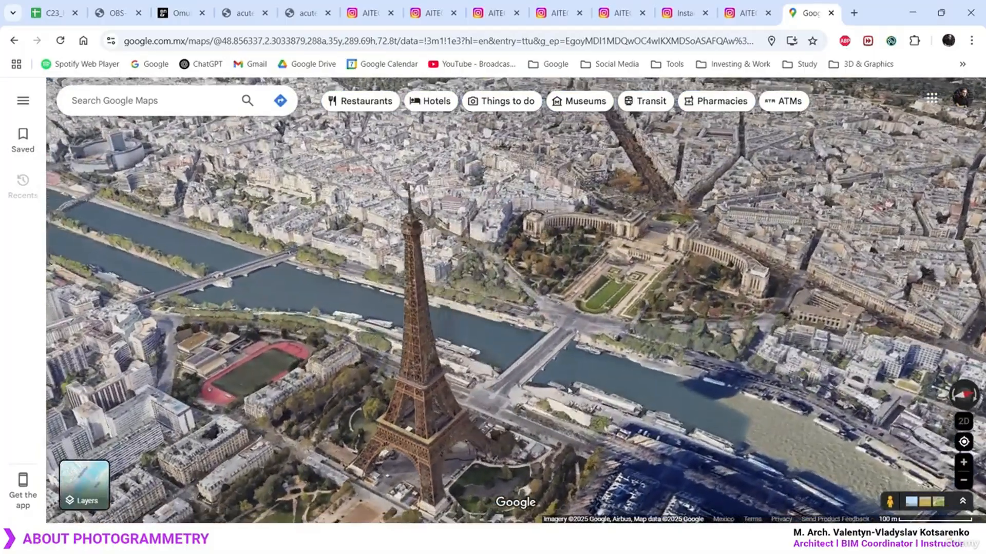
drag(569, 392, 630, 358)
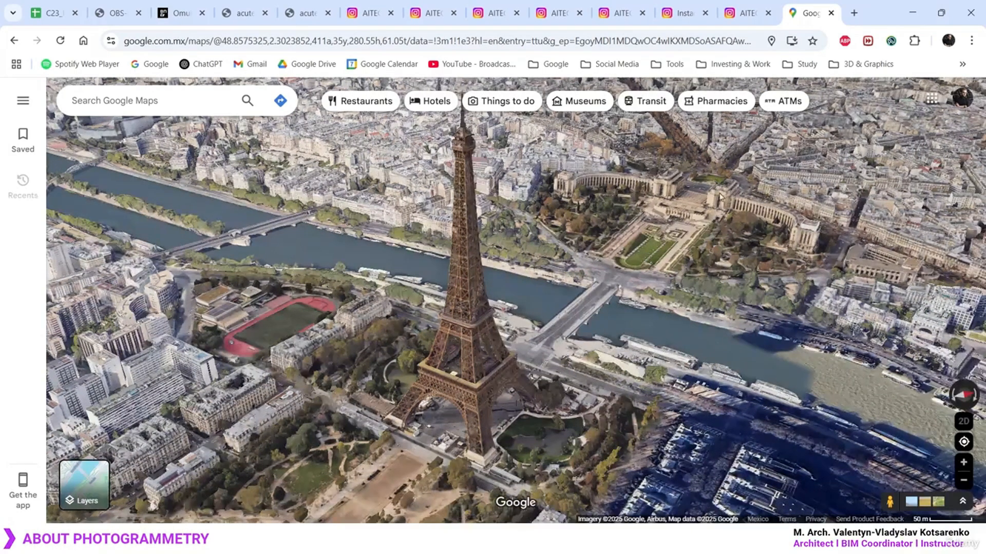
Zoom in and orbit the Trocadéro palace from several steeper angles
scroll(673, 285, up, 3)
ctrl+drag(376, 358, 942, 338)
ctrl+drag(467, 216, 468, 251)
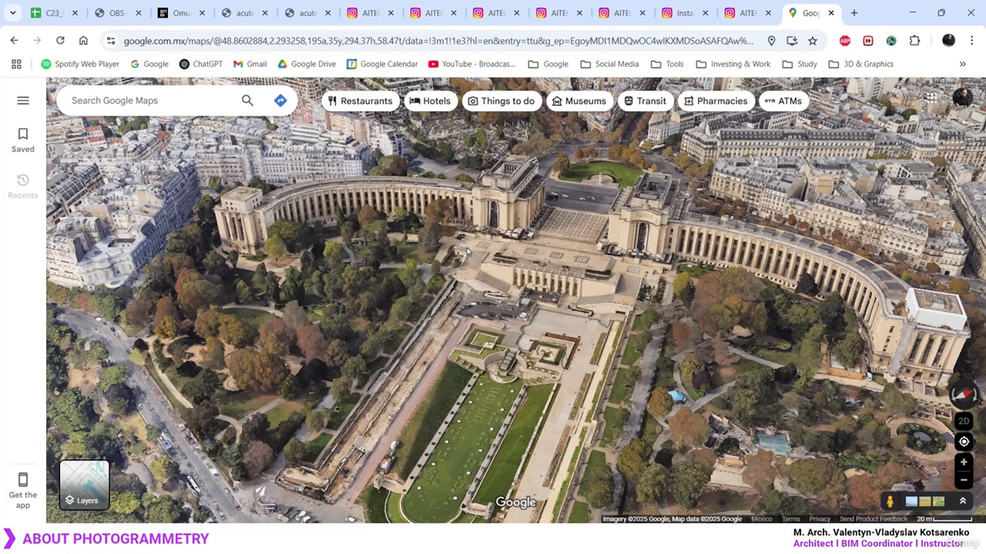
ctrl+drag(579, 323, 557, 336)
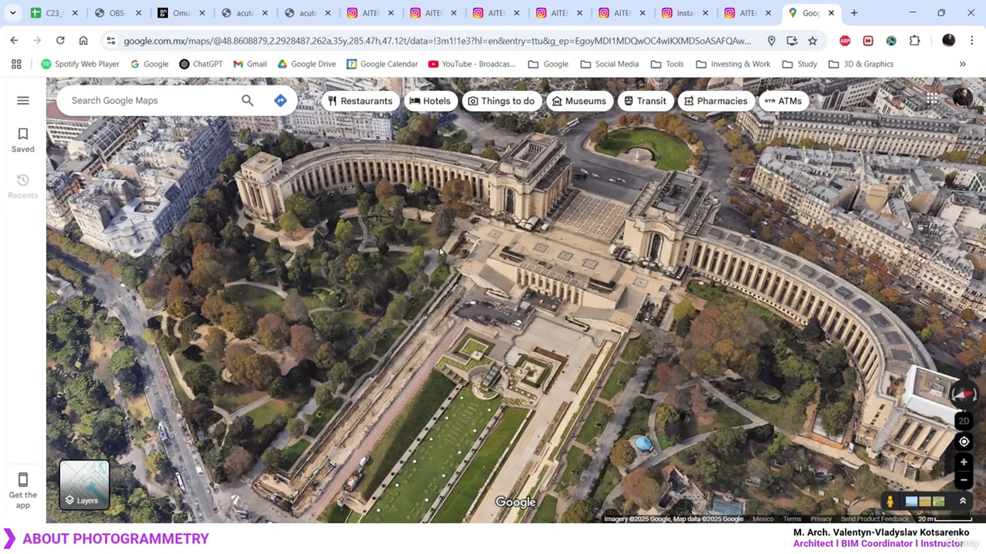
Zoom out and orbit until the Champ de Mars lines up upright with the Eiffel Tower
scroll(441, 274, down, 5)
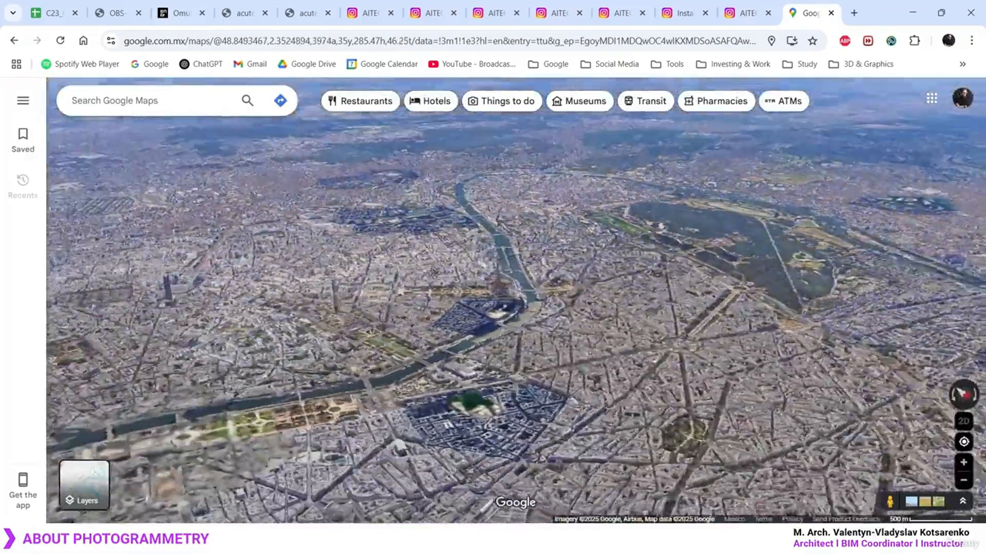
ctrl+drag(436, 272, 442, 310)
scroll(442, 311, up, 2)
scroll(443, 311, up, 3)
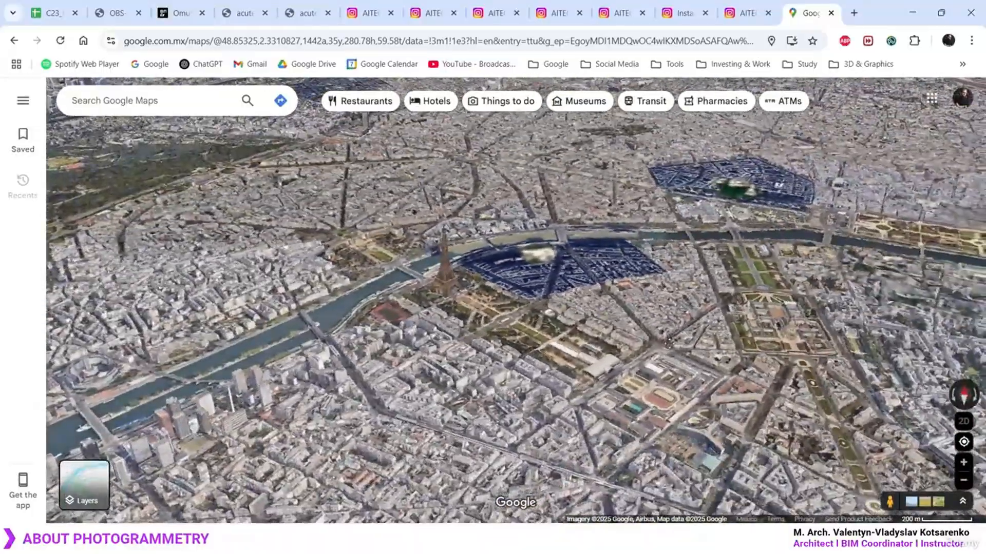
ctrl+drag(668, 343, 540, 475)
scroll(492, 300, down, 5)
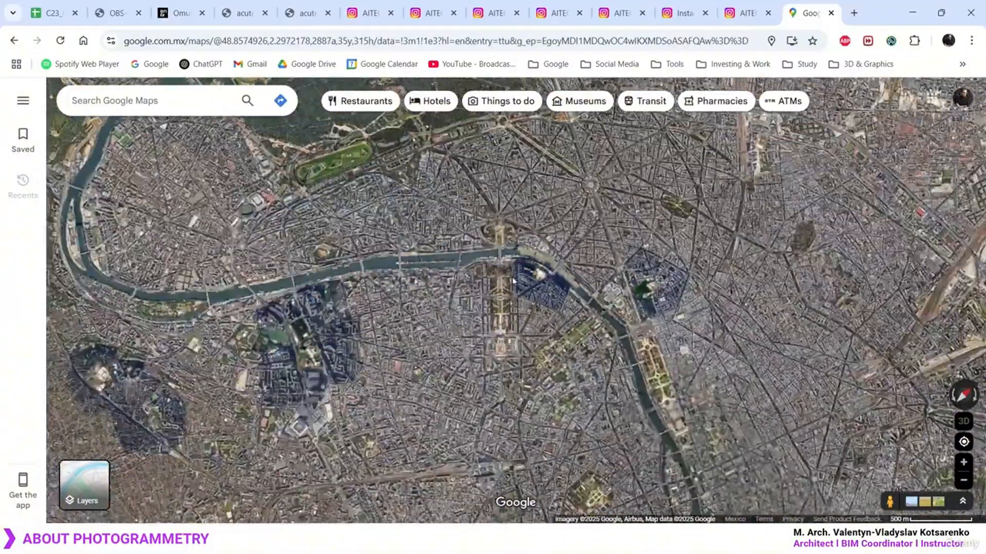
scroll(498, 273, up, 5)
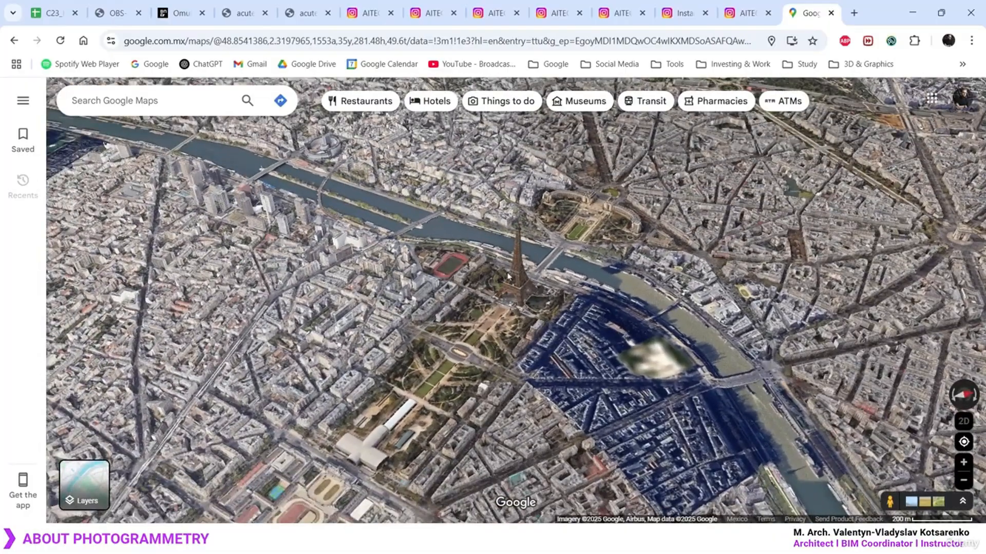
mouse_move(195, 394)
mouse_down()
mouse_move(412, 165)
mouse_move(485, 283)
mouse_move(396, 468)
mouse_move(670, 259)
mouse_move(729, 367)
mouse_move(718, 519)
mouse_move(836, 340)
mouse_move(856, 362)
mouse_up()
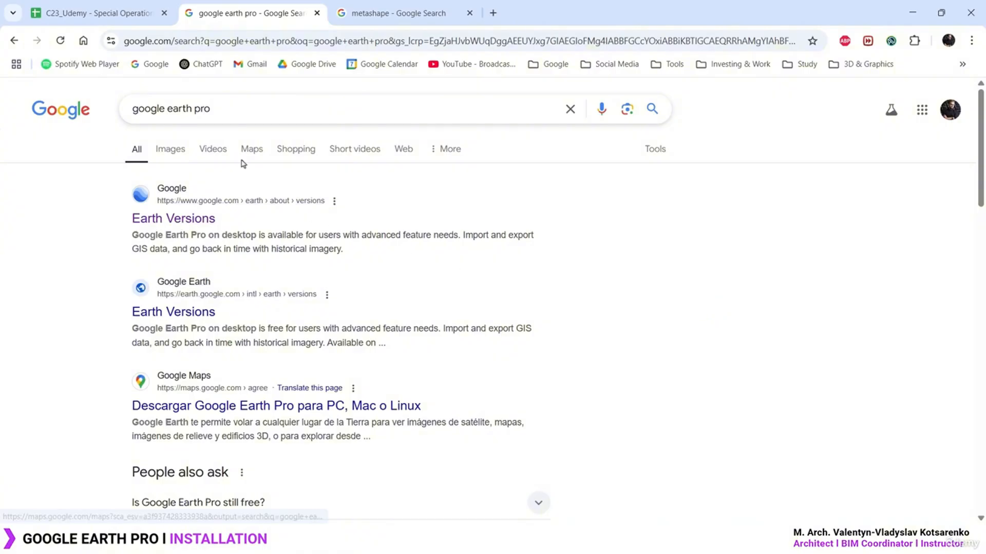
Open the first Earth Versions result from the 'google earth pro' search results
click(233, 109)
triple_click(189, 107)
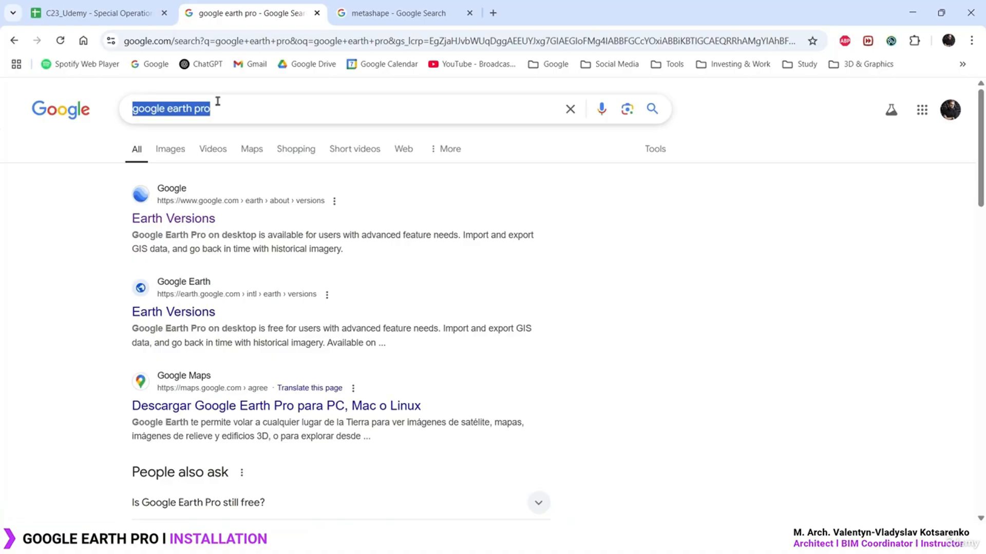
click(262, 101)
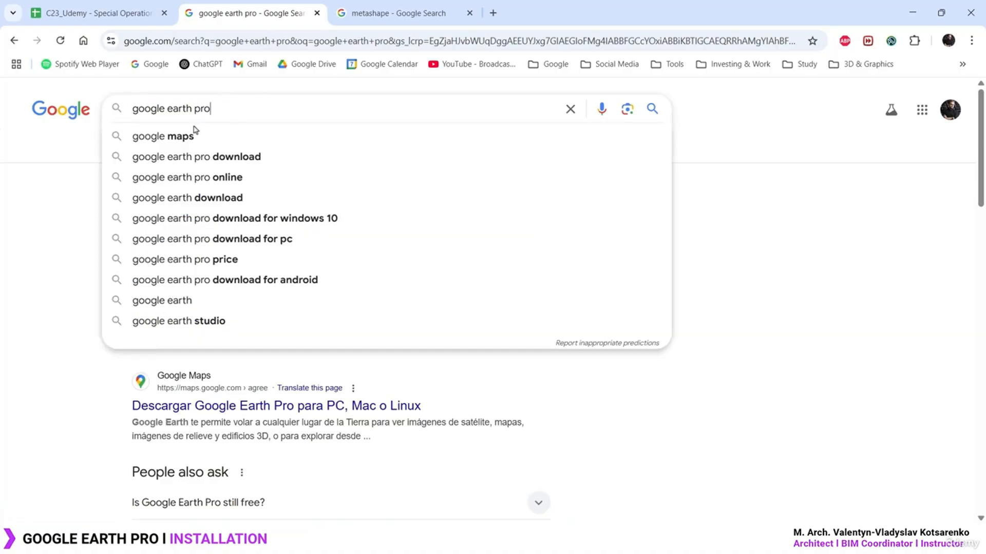
click(72, 220)
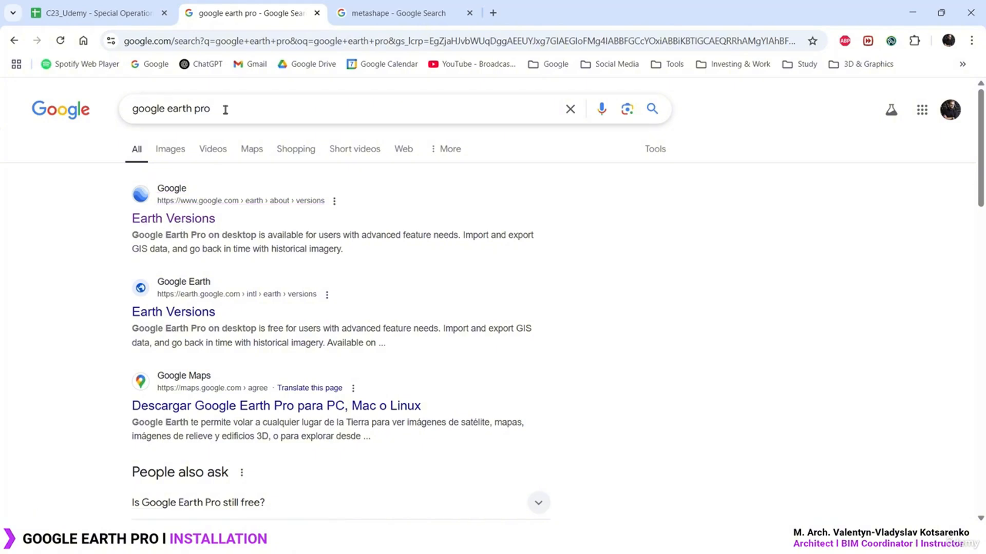
triple_click(177, 108)
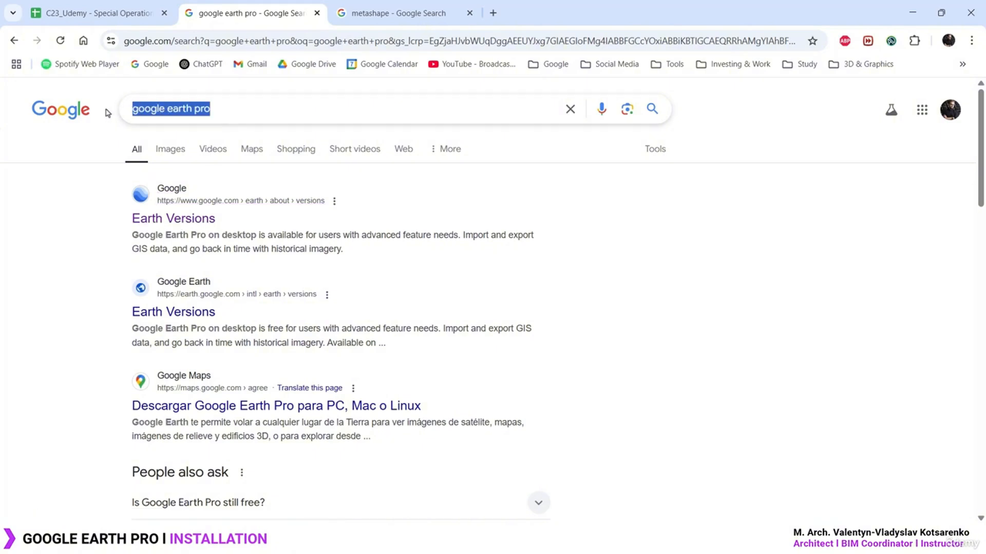
click(242, 108)
click(45, 212)
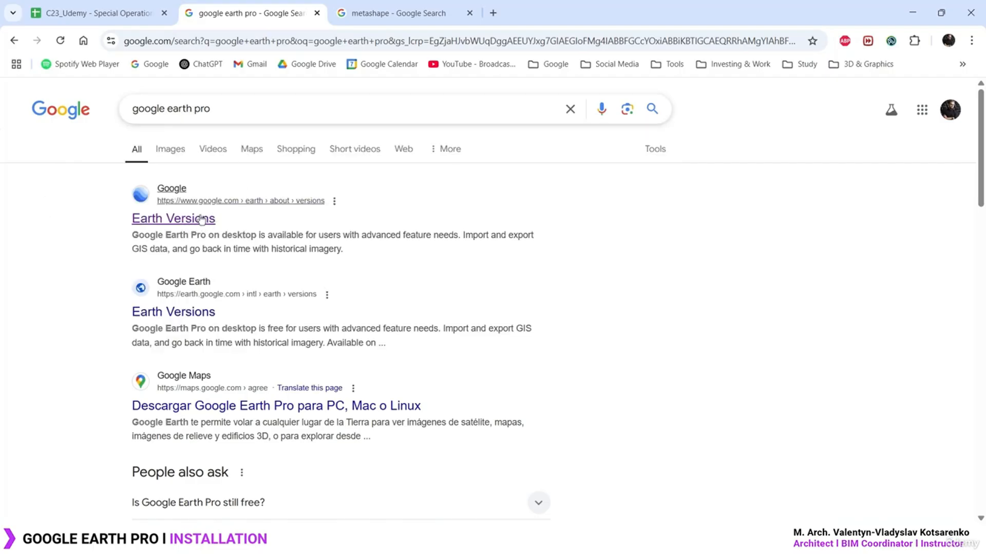
click(172, 217)
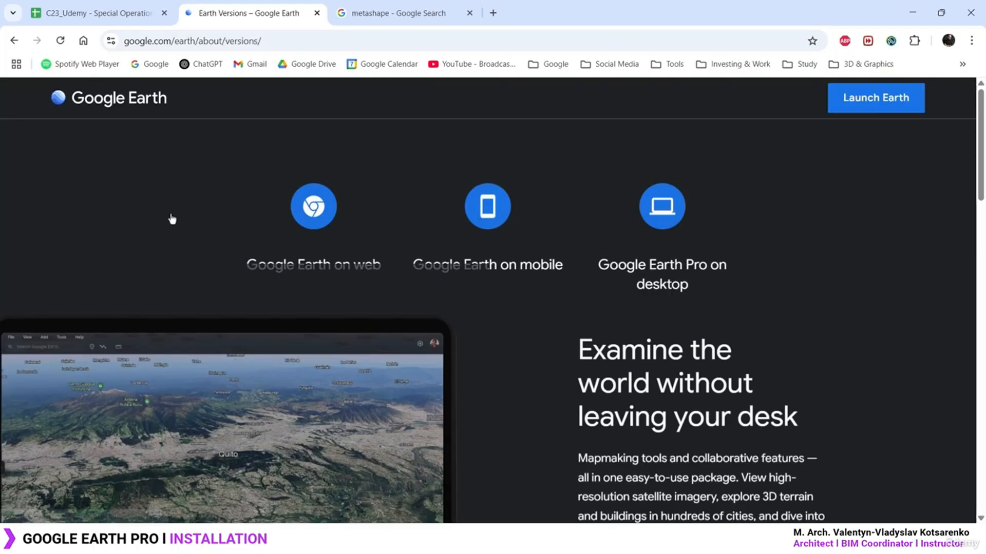
Download GoogleEarthProSetup.exe from the Earth Pro on desktop section with usage statistics turned off
scroll(759, 295, down, 10)
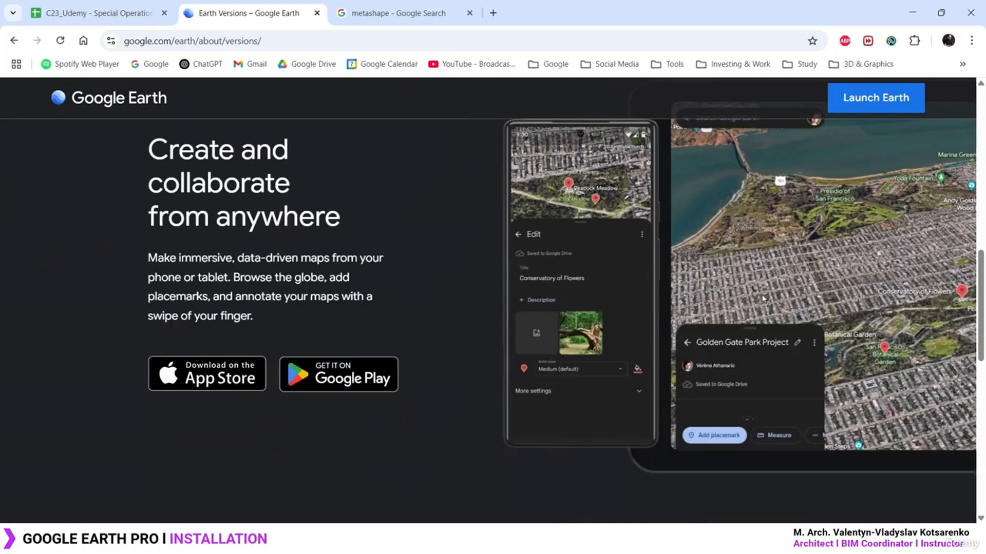
scroll(768, 294, up, 10)
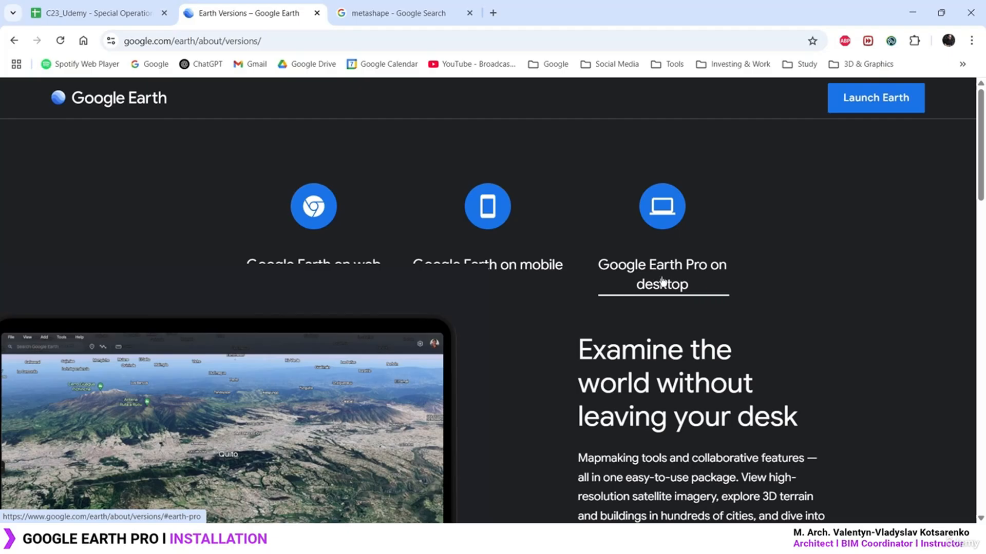
click(665, 215)
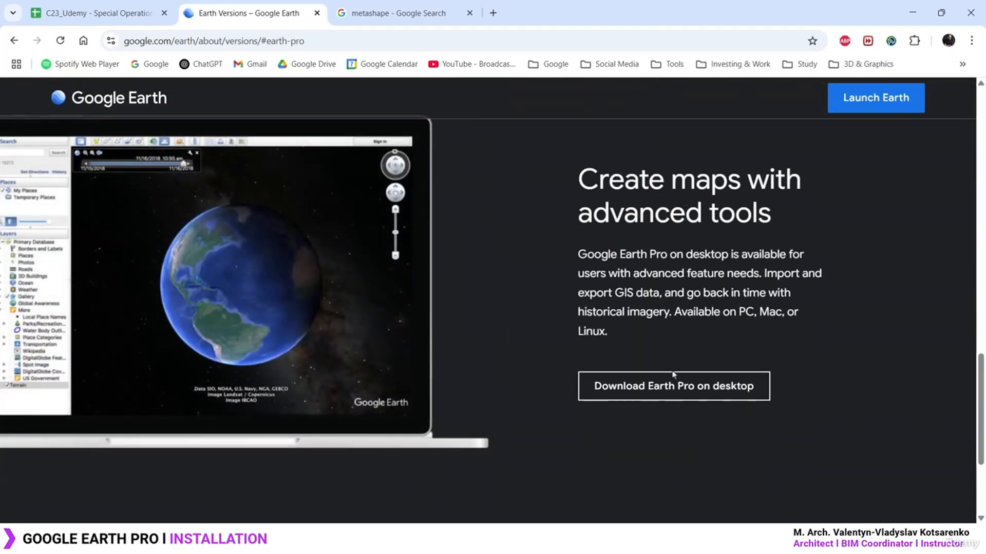
click(711, 390)
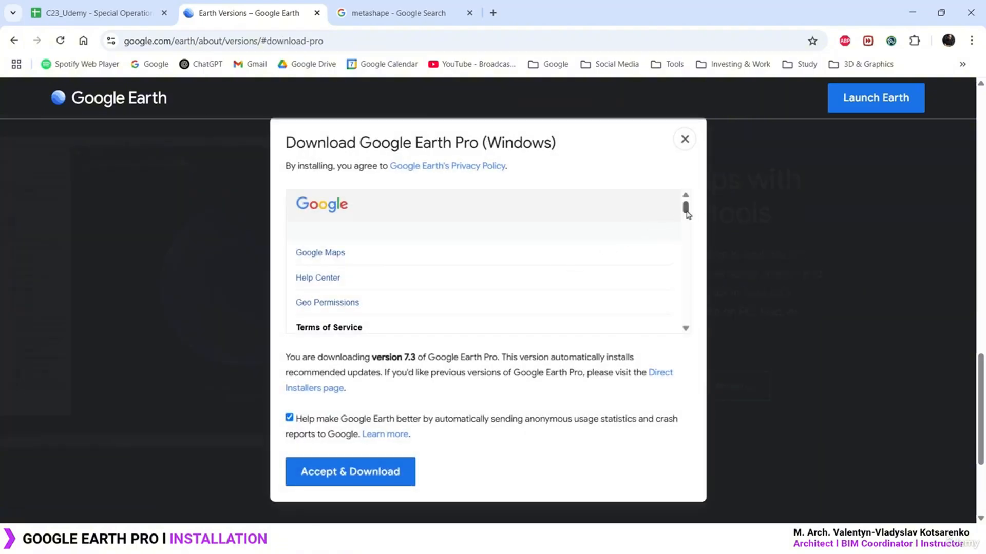
drag(686, 213, 690, 347)
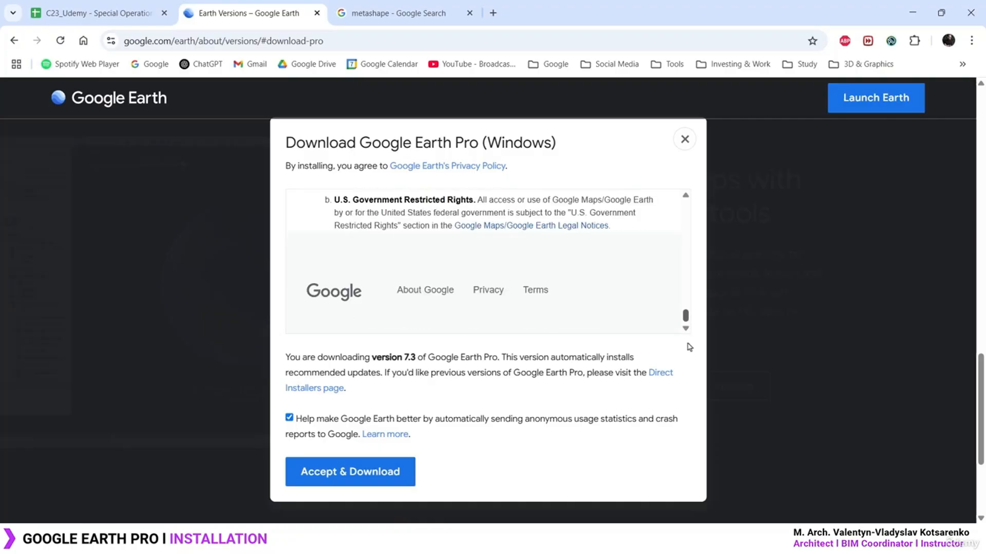
click(289, 419)
click(352, 478)
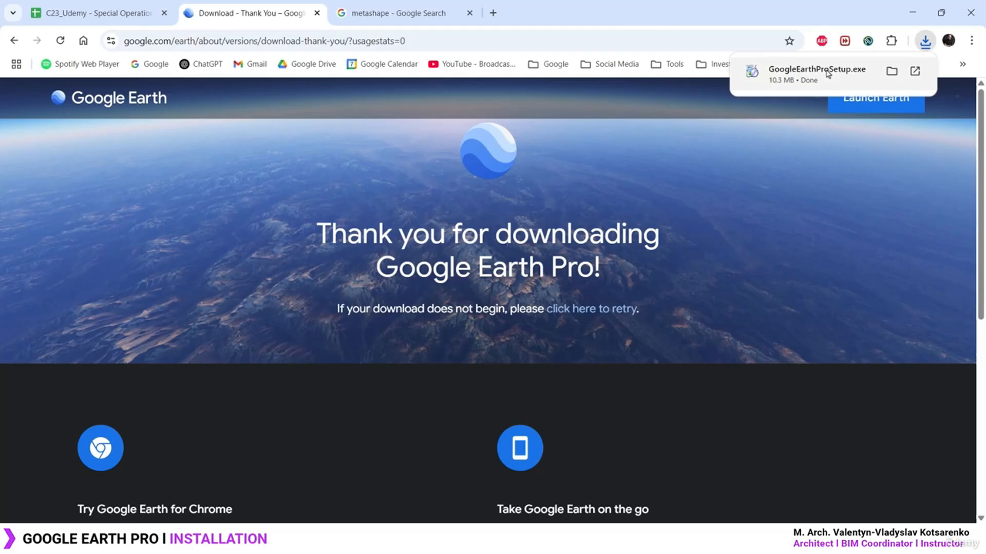
Run GoogleEarthProSetup as administrator, close the Installation complete notice, and minimize Chrome
key(alt+Tab)
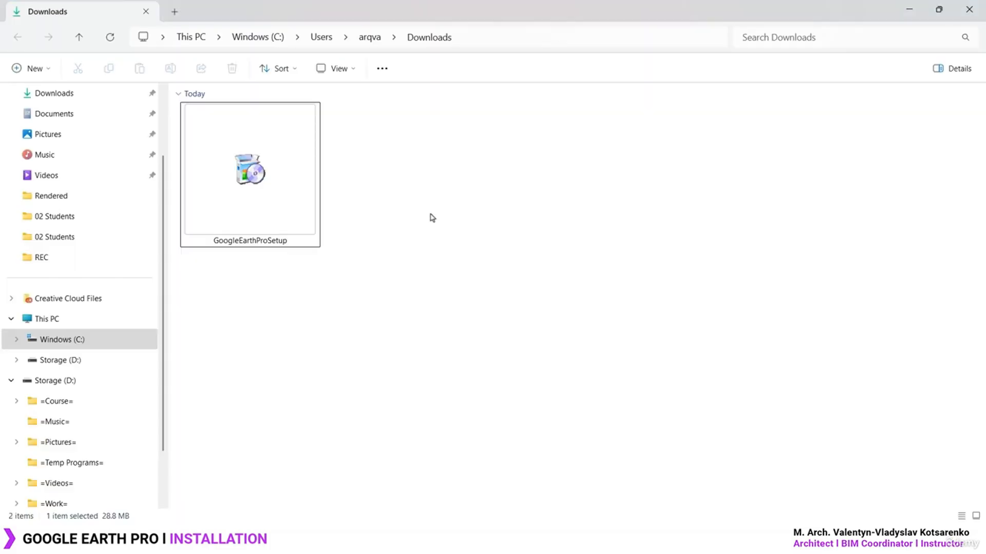
right_click(262, 192)
click(342, 279)
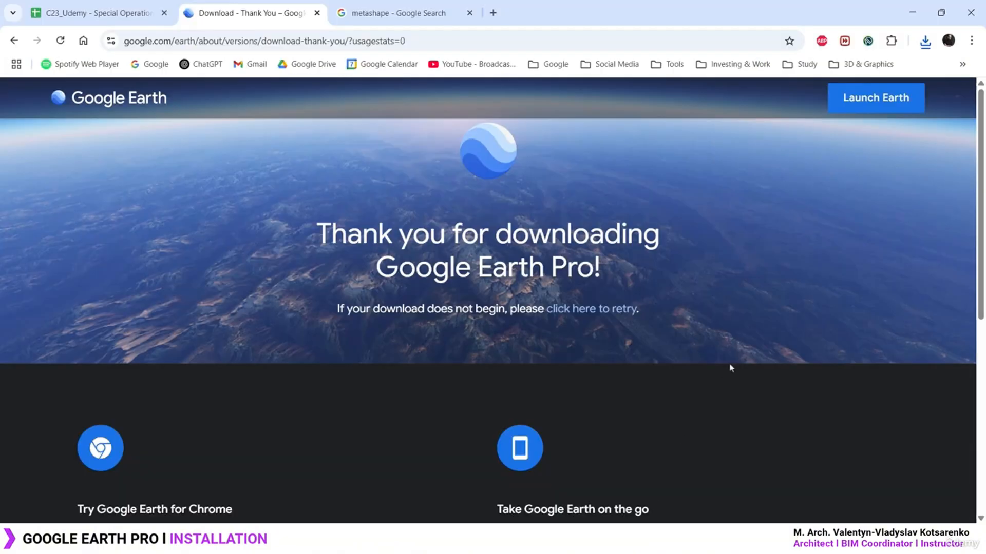
scroll(731, 368, down, 7)
scroll(733, 360, up, 2)
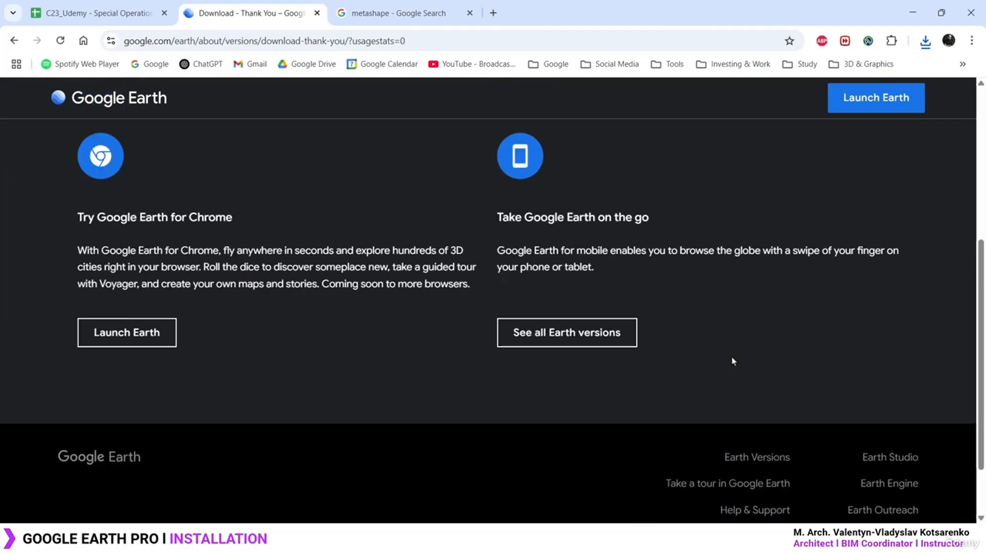
scroll(733, 361, down, 3)
scroll(733, 360, up, 2)
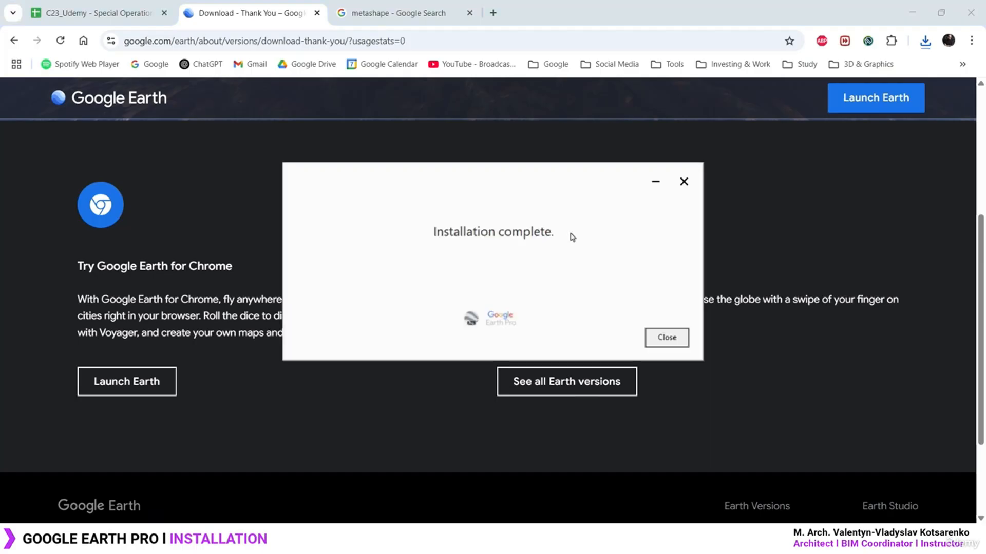
drag(539, 178, 537, 115)
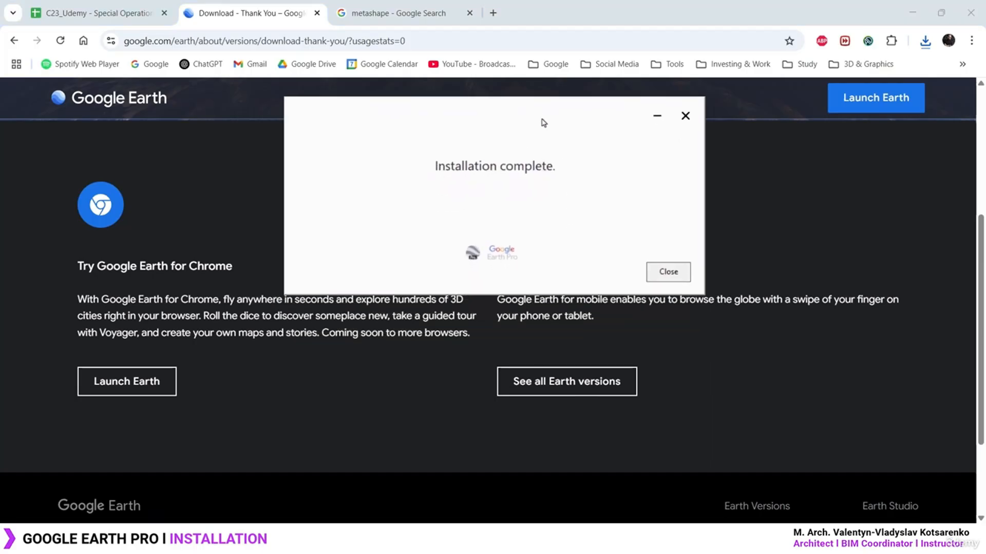
click(672, 276)
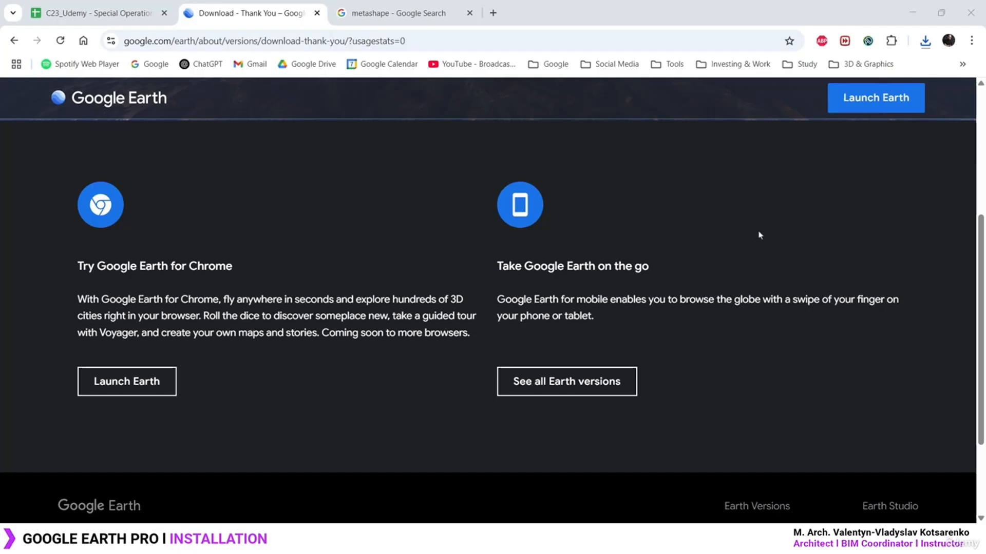
click(912, 12)
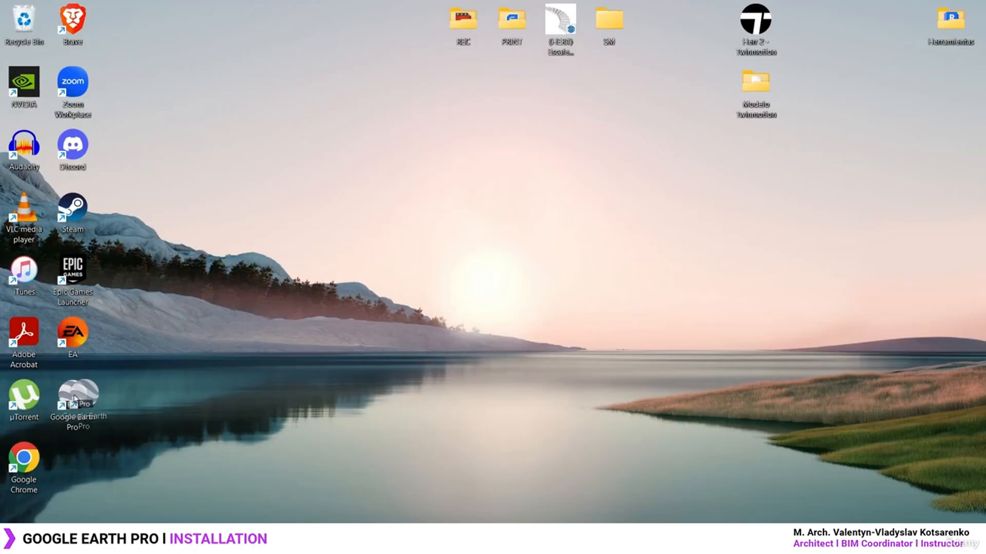
Launch Google Earth Pro from its desktop shortcut and close the Start-up Tips
drag(95, 405, 955, 92)
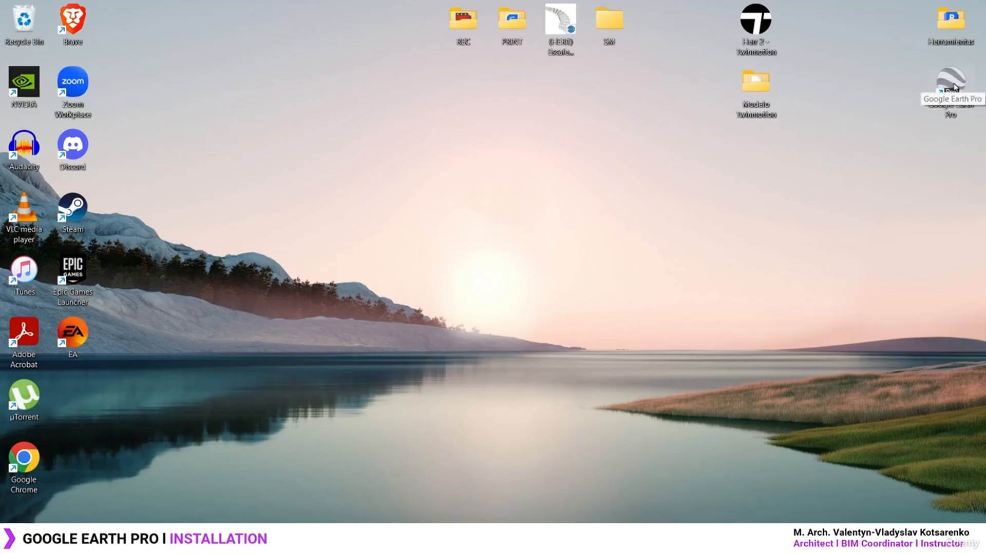
double_click(952, 83)
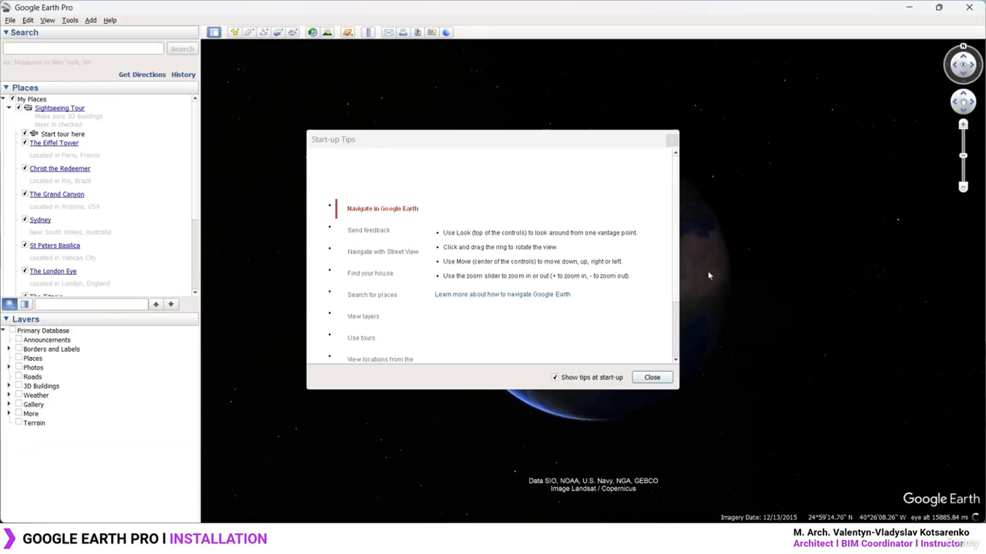
click(653, 379)
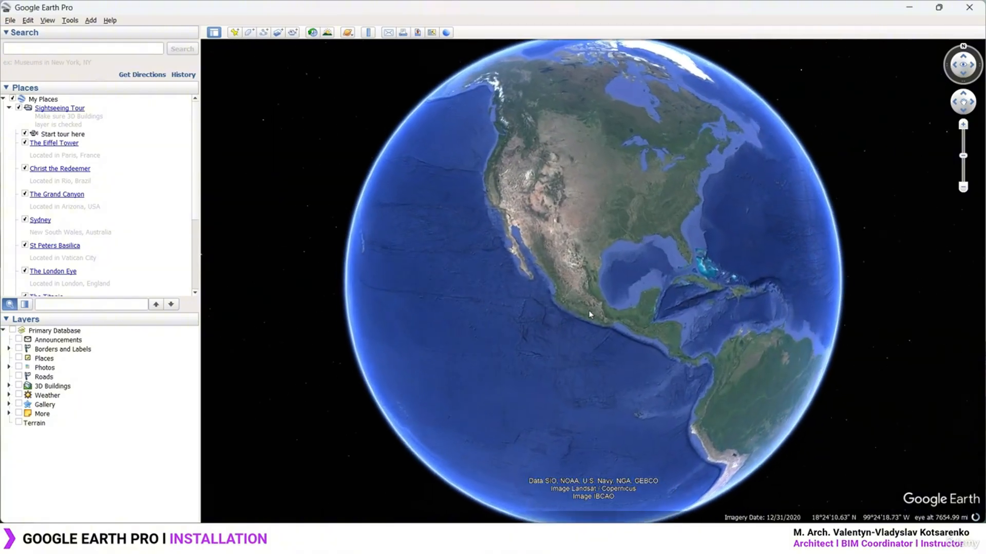
Spin the globe to Europe and zoom into a riverside town in France
scroll(589, 315, up, 5)
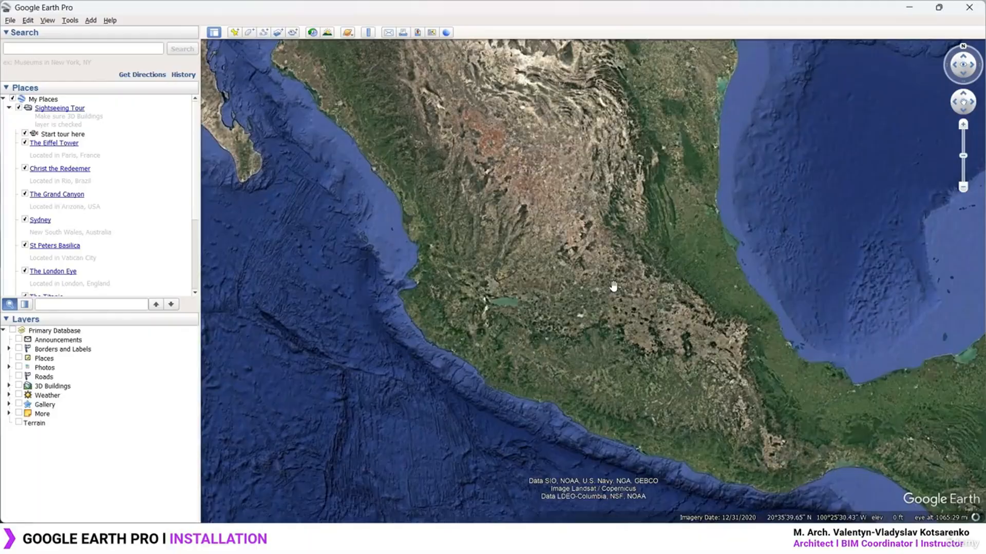
drag(680, 345, 423, 256)
scroll(426, 256, down, 3)
scroll(424, 255, down, 4)
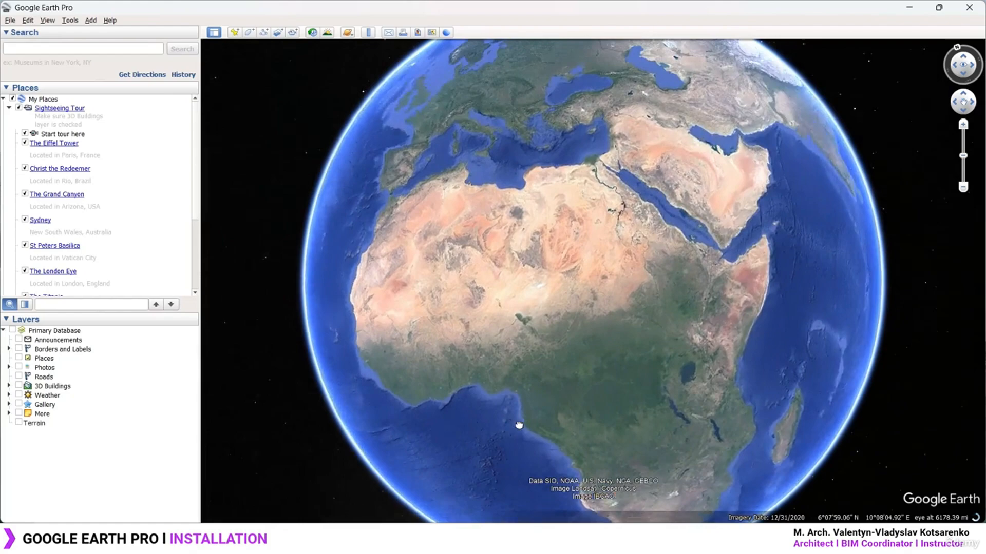
drag(519, 426, 523, 449)
drag(483, 253, 644, 317)
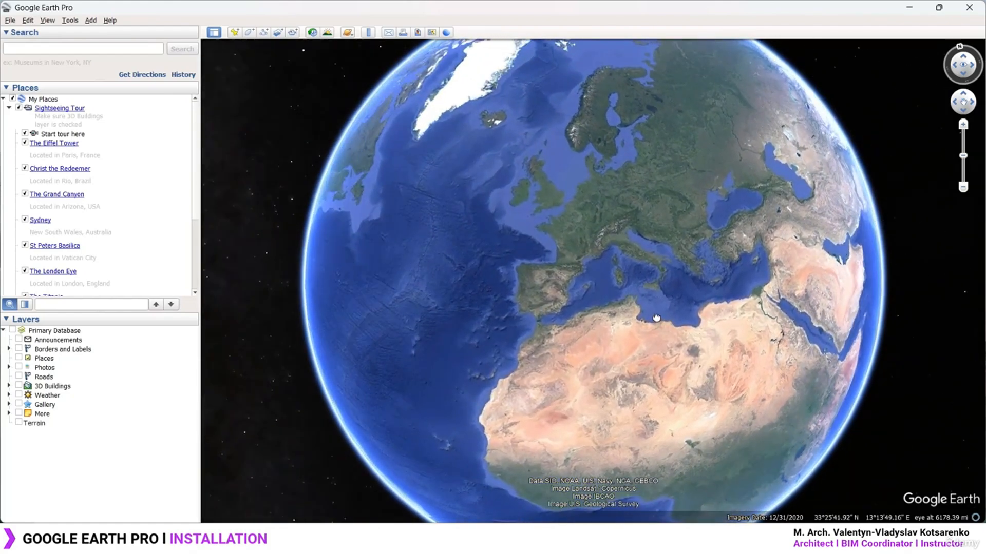
scroll(583, 248, up, 5)
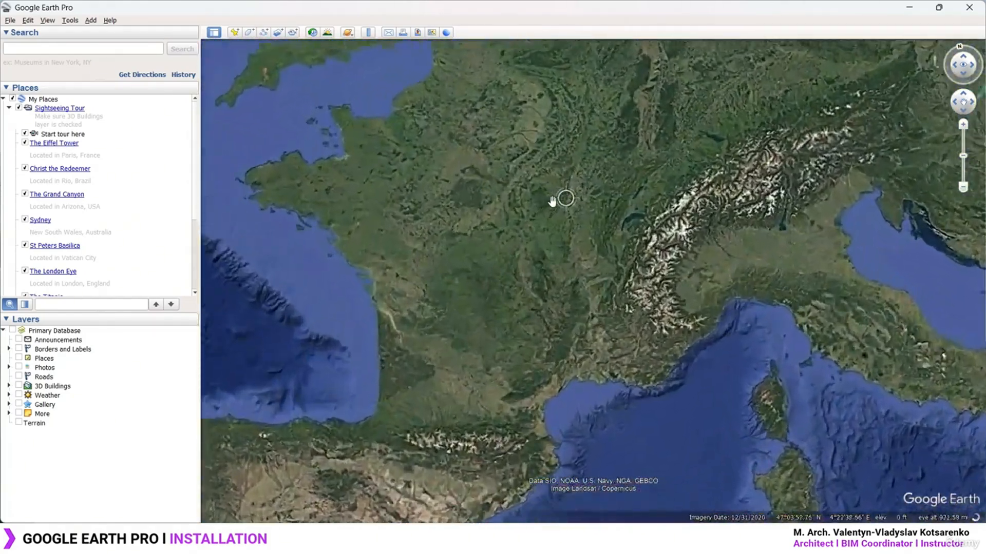
scroll(475, 203, up, 6)
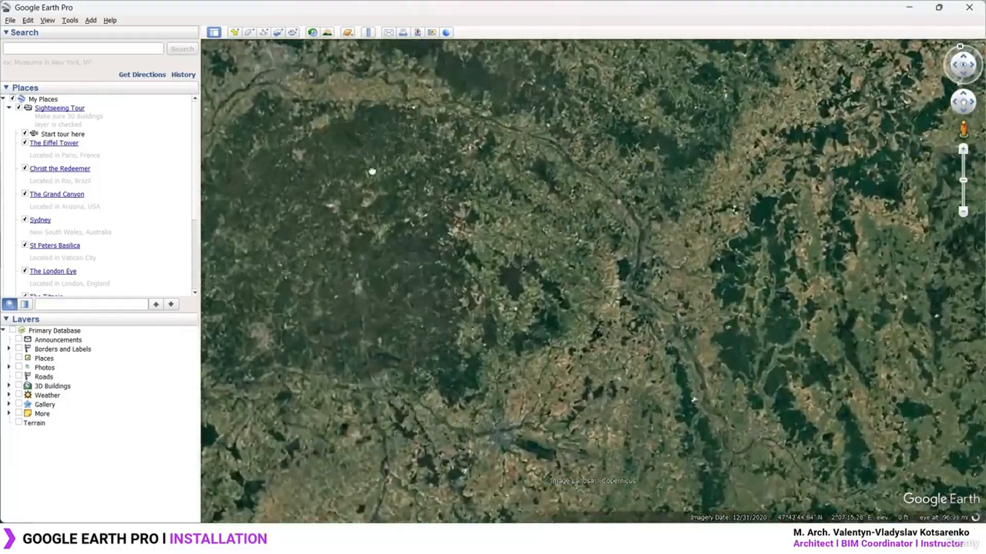
scroll(411, 154, up, 5)
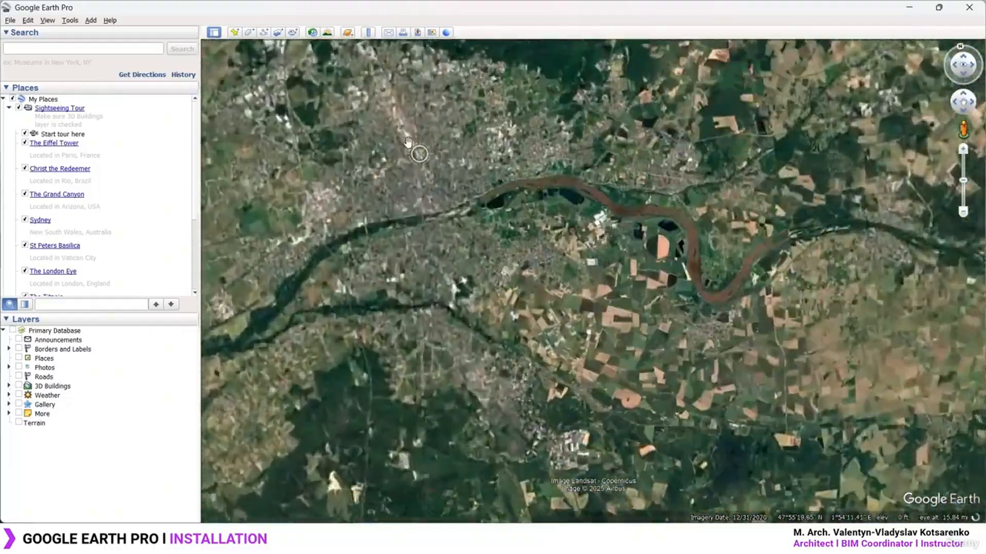
scroll(408, 142, up, 4)
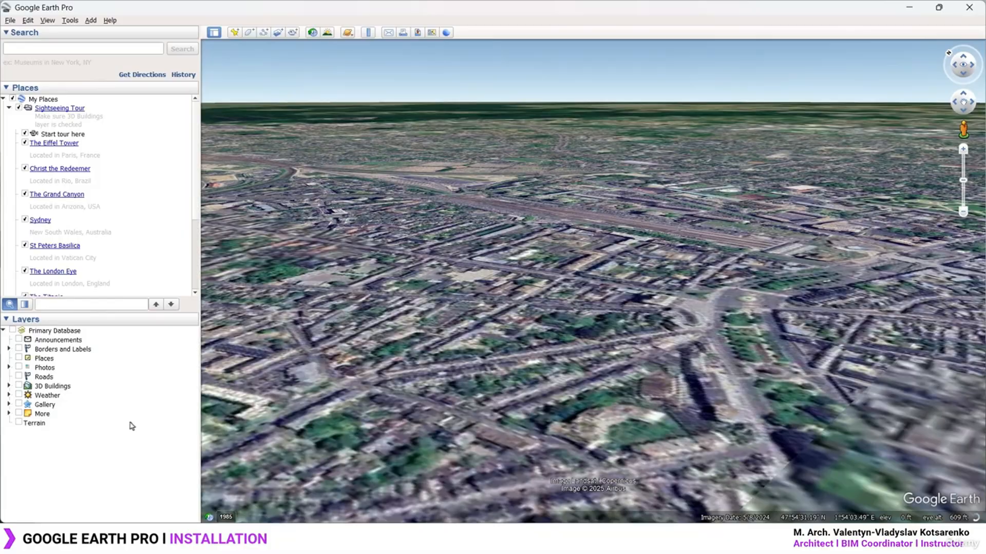
Enable the 3D Buildings and Terrain layers, then tilt and zoom the city view
click(8, 386)
click(19, 386)
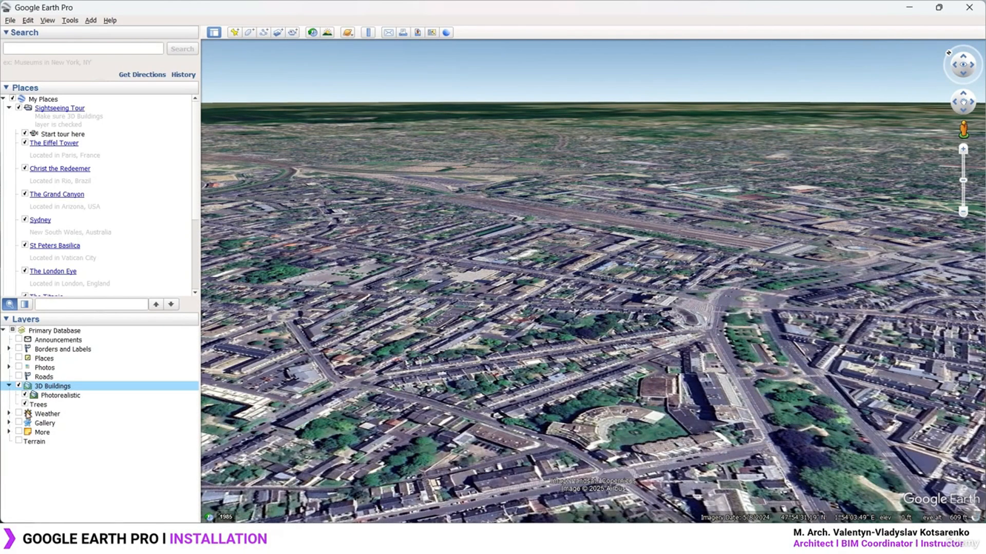
click(19, 442)
click(19, 442)
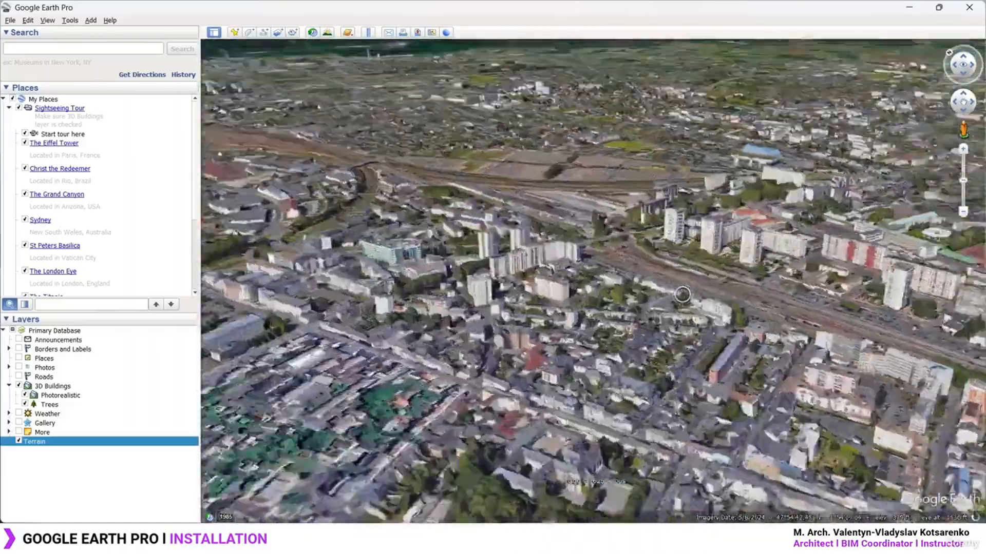
middle_drag(682, 294, 624, 266)
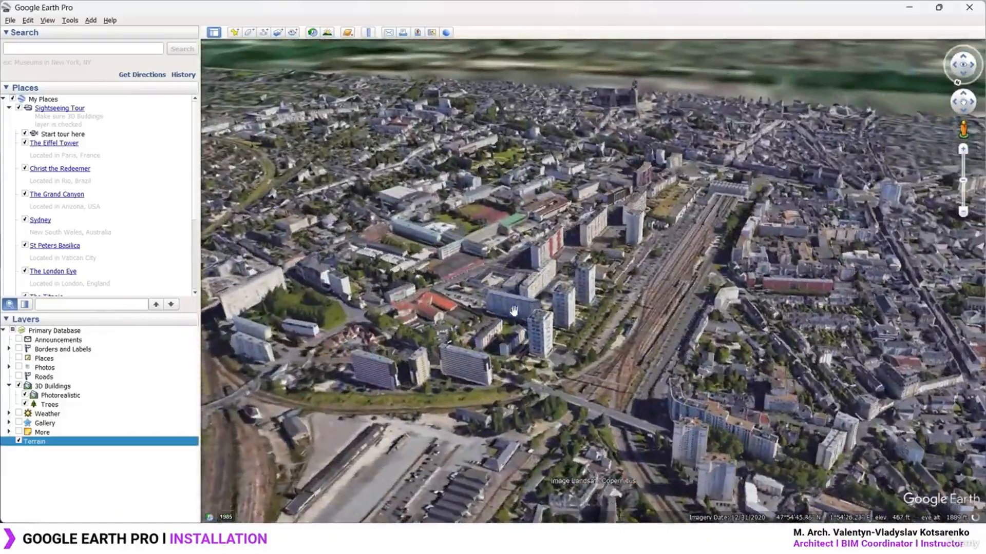
scroll(514, 311, up, 3)
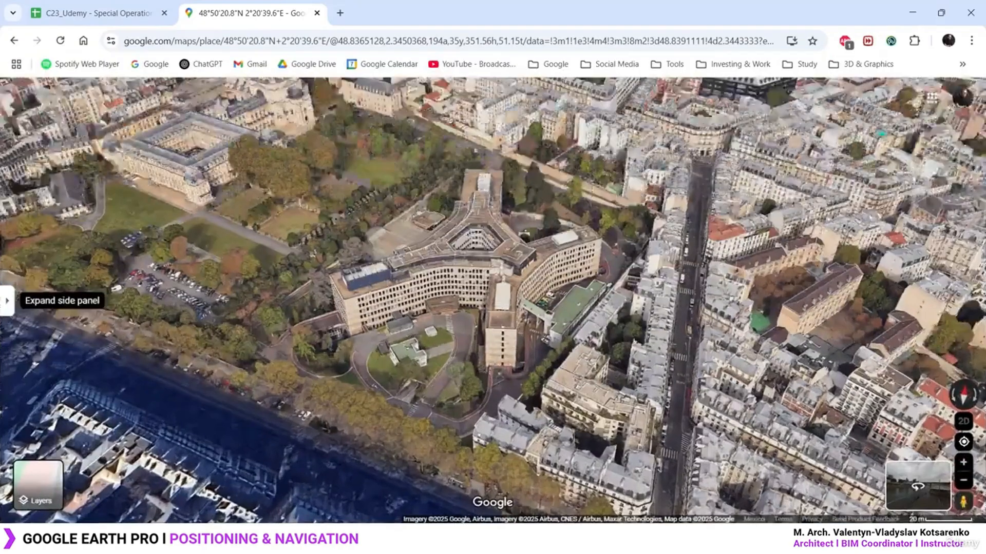
Zoom in and orbit around the Y-shaped building and the nearby domed church
scroll(419, 279, down, 10)
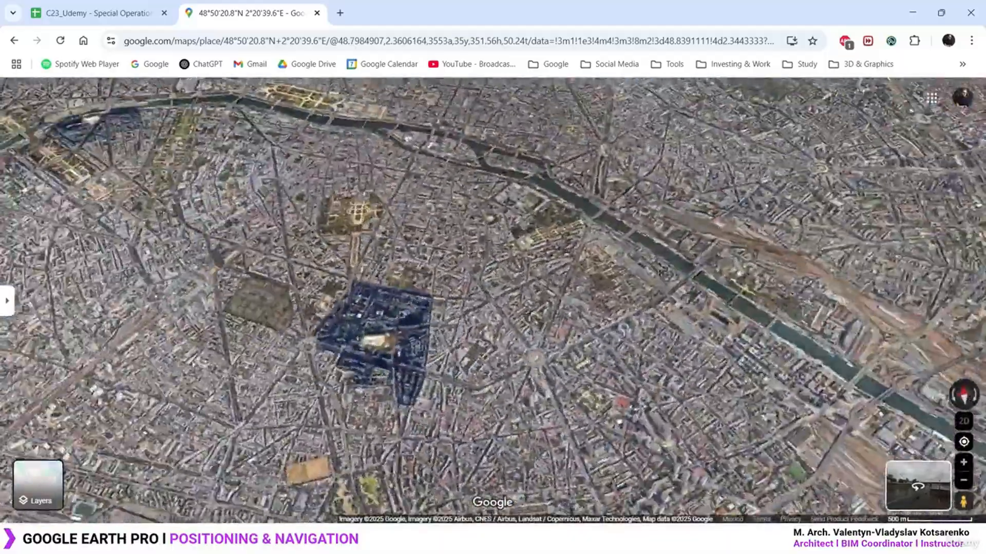
scroll(368, 285, up, 6)
scroll(564, 237, up, 4)
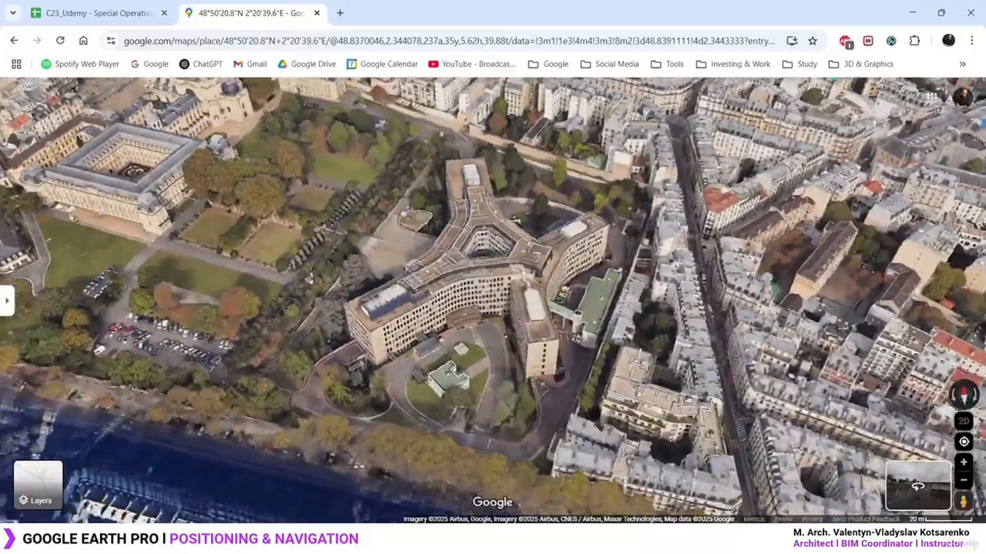
scroll(511, 299, up, 3)
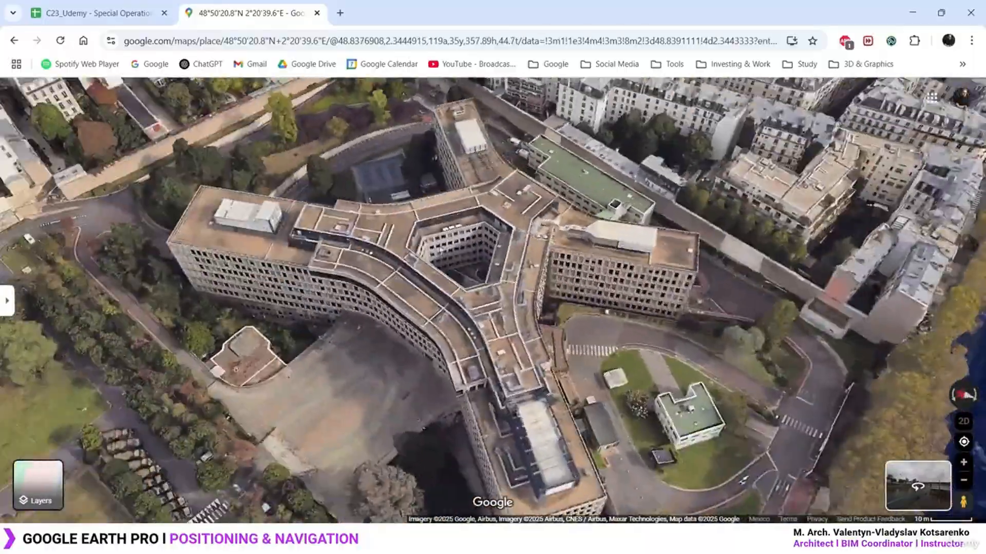
scroll(441, 250, down, 5)
scroll(442, 257, up, 3)
ctrl+drag(442, 257, 406, 125)
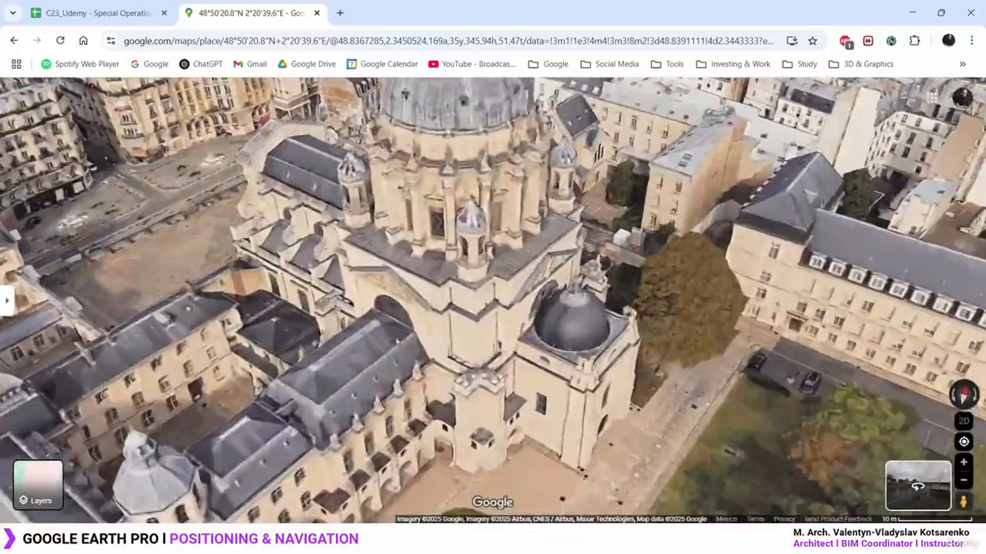
ctrl+drag(398, 341, 436, 203)
Fine-tune rotation and tilt into an oblique close-up of the Y-shaped building
scroll(436, 203, down, 10)
scroll(484, 264, up, 10)
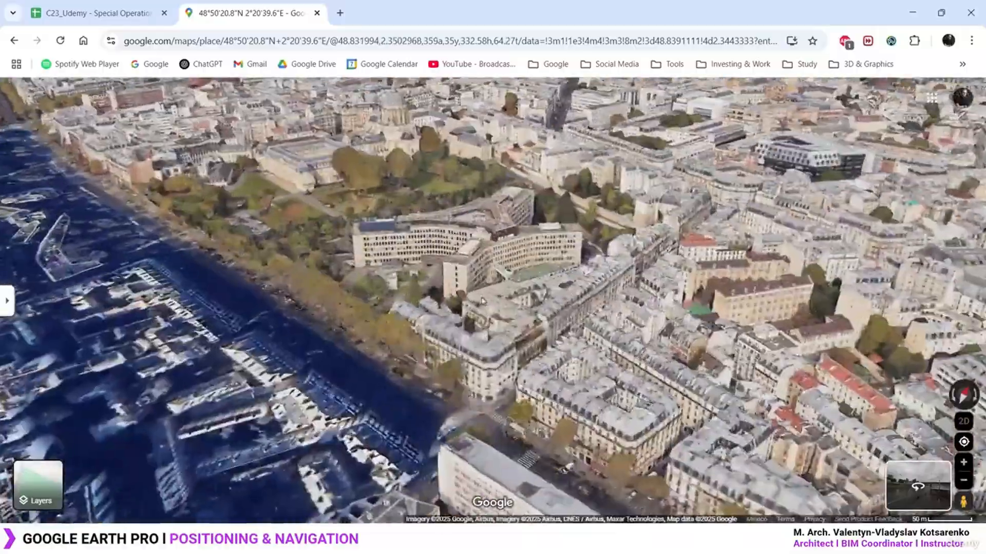
ctrl+drag(484, 263, 530, 368)
ctrl+drag(547, 272, 583, 266)
scroll(580, 264, down, 5)
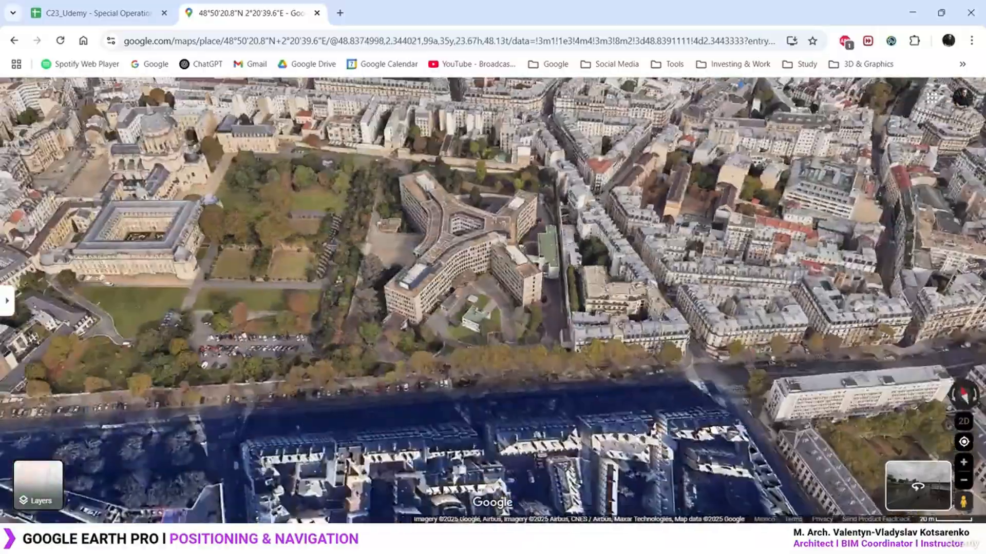
scroll(423, 241, up, 4)
ctrl+drag(424, 244, 556, 187)
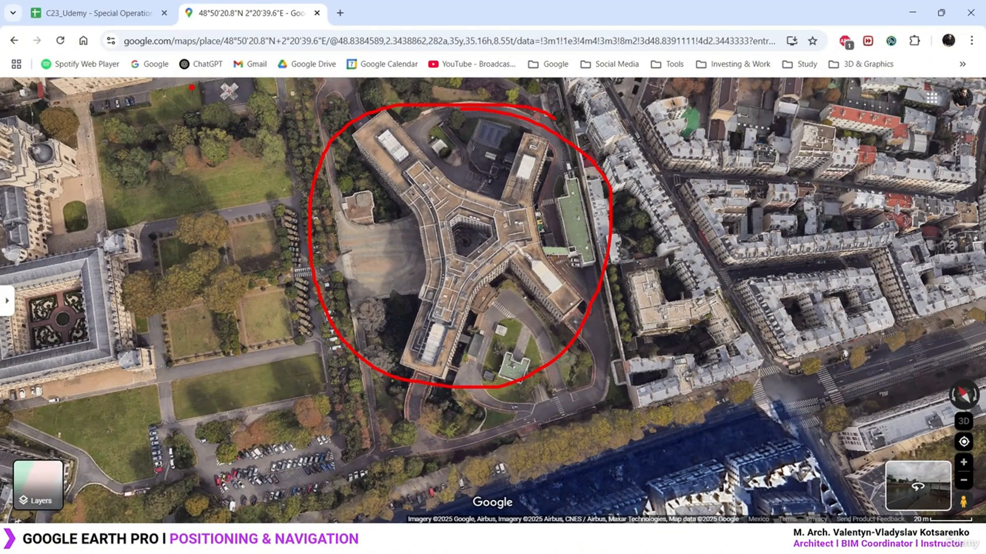
mouse_move(192, 87)
mouse_down()
mouse_move(665, 65)
mouse_move(506, 501)
mouse_move(292, 290)
mouse_move(230, 66)
mouse_up()
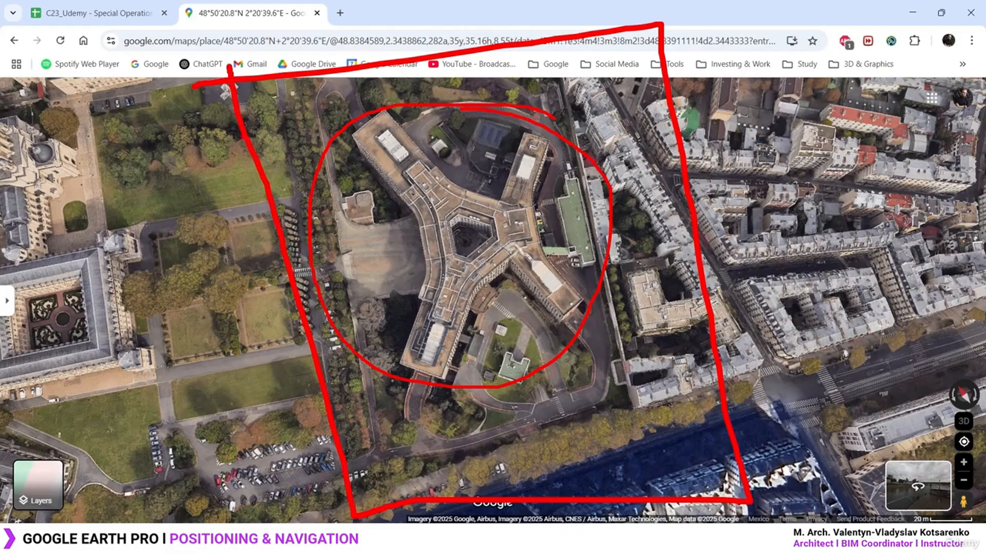
key(Escape)
scroll(556, 286, down, 3)
ctrl+drag(555, 286, 492, 237)
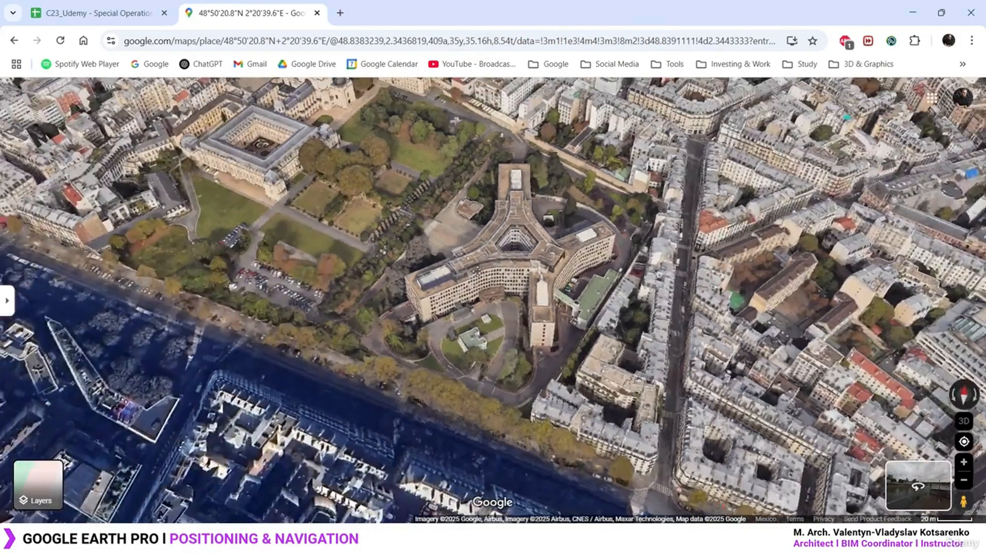
scroll(535, 269, up, 3)
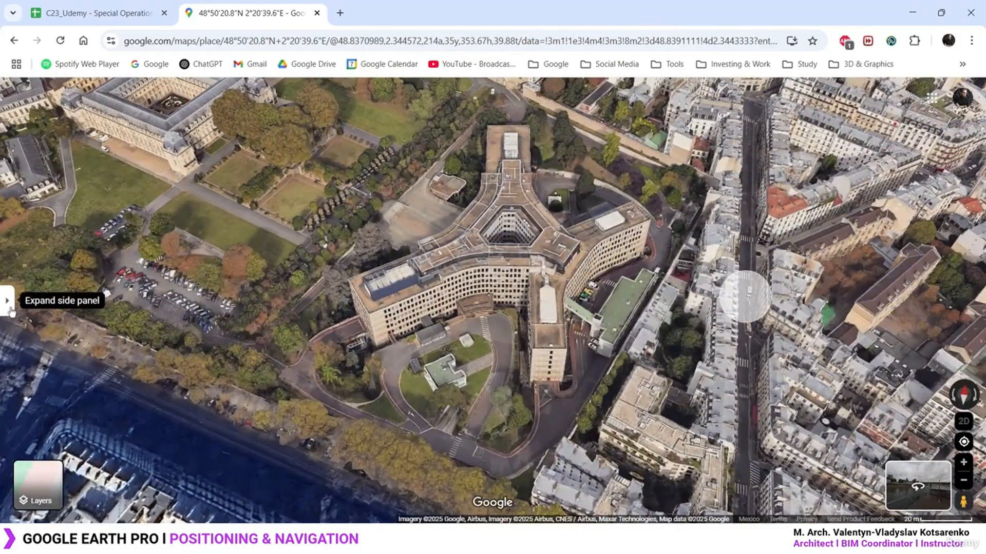
Show the place details and copy the building's coordinates from the Google Maps search box
click(9, 307)
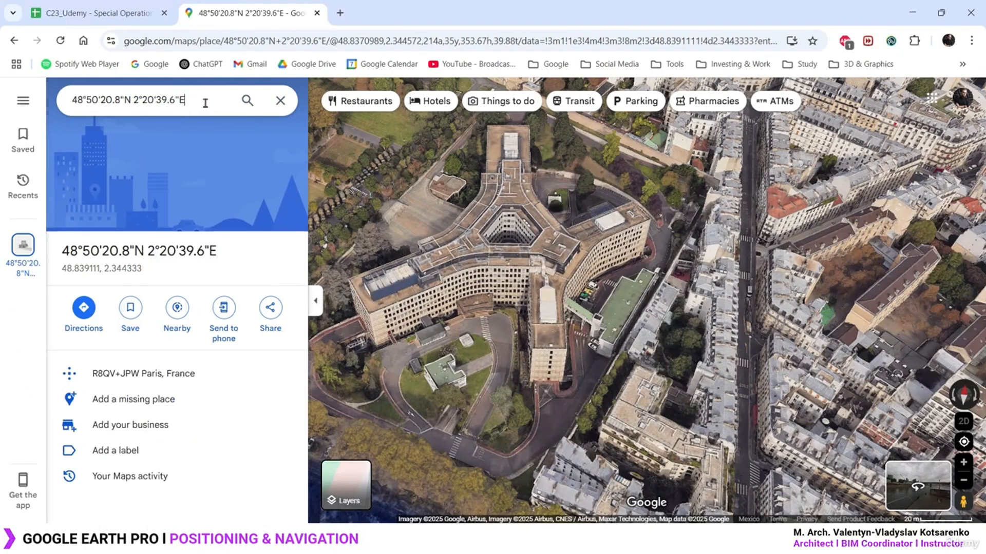
click(185, 101)
key(ctrl+c)
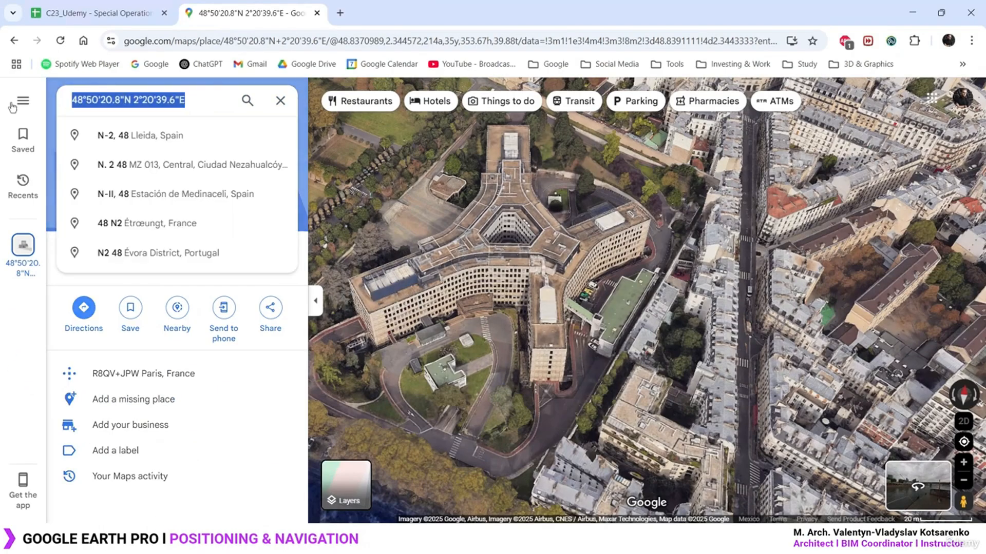
click(197, 100)
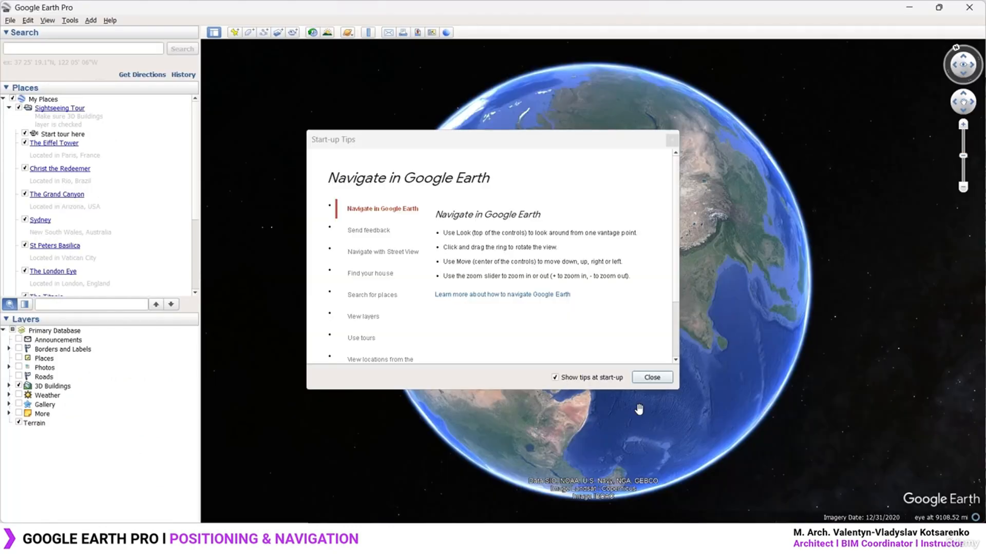
Close the tips, search the pasted coordinates 48°50'20.8"N 2°20'39.6"E, and zoom out
click(652, 377)
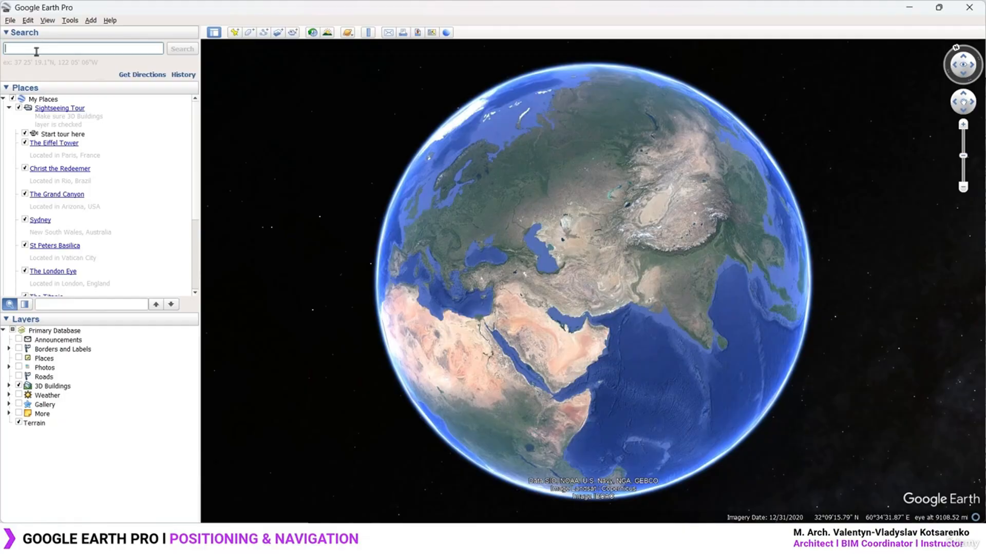
key(ctrl+v)
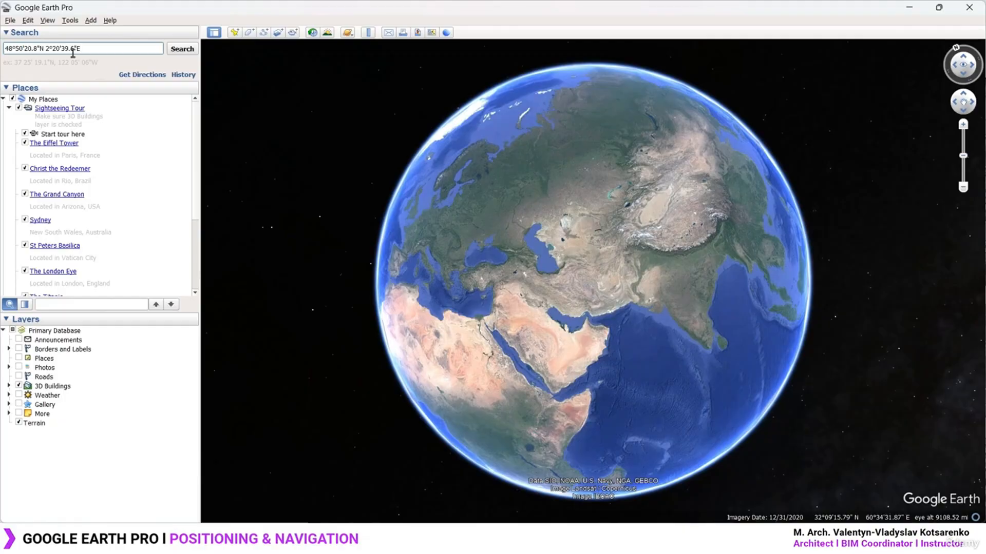
click(190, 51)
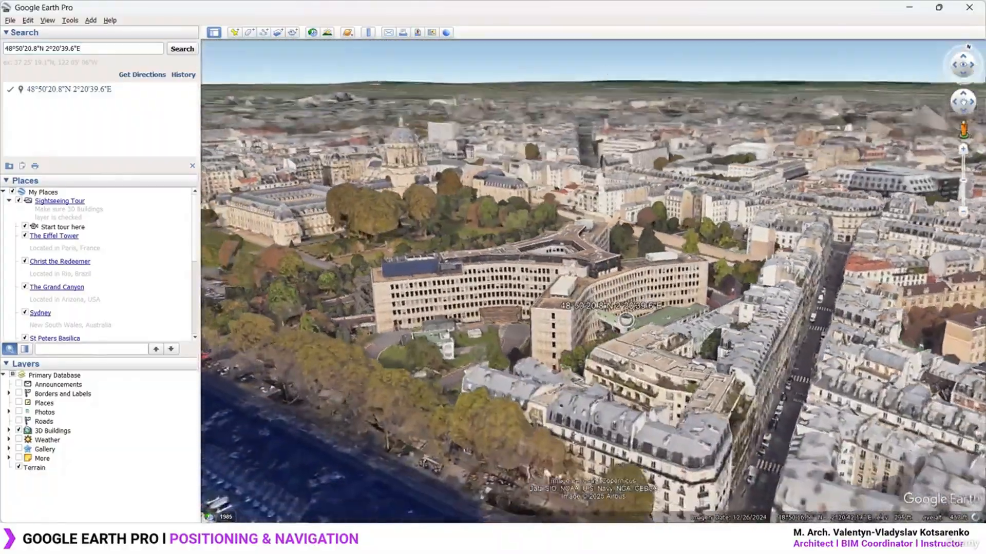
scroll(571, 328, down, 5)
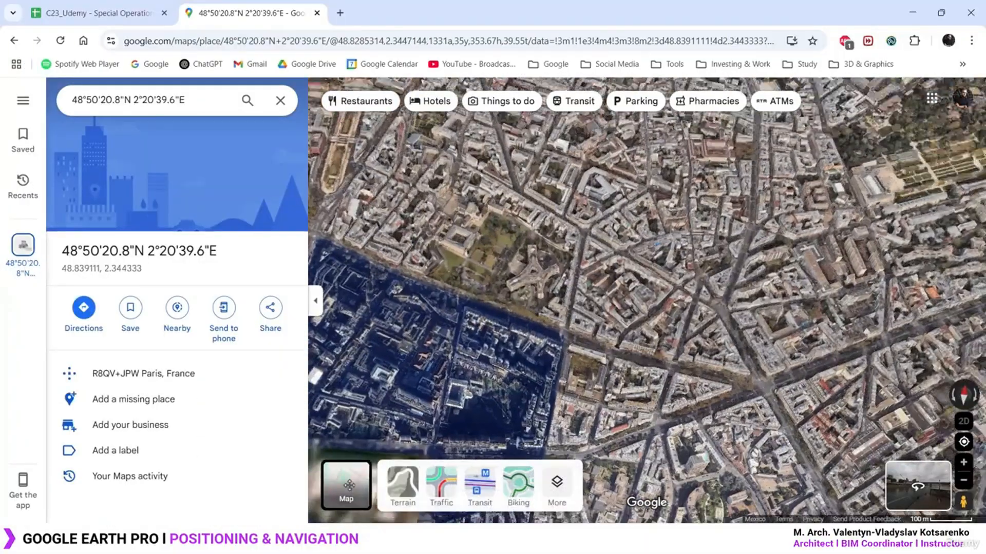
Switch Google Maps to the default street map, hide the place panel, and centre the Port-Royal block
click(346, 485)
click(556, 486)
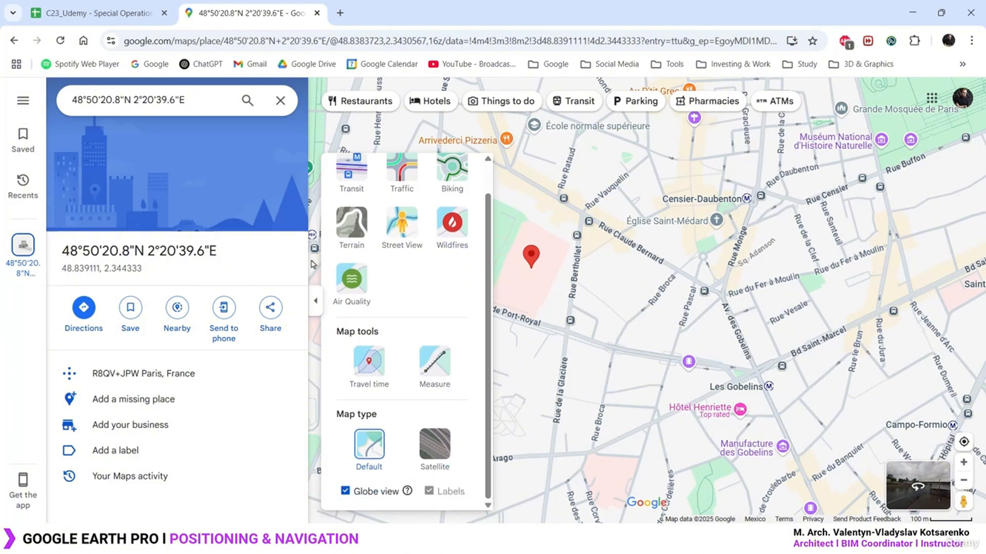
click(315, 300)
scroll(148, 218, up, 1)
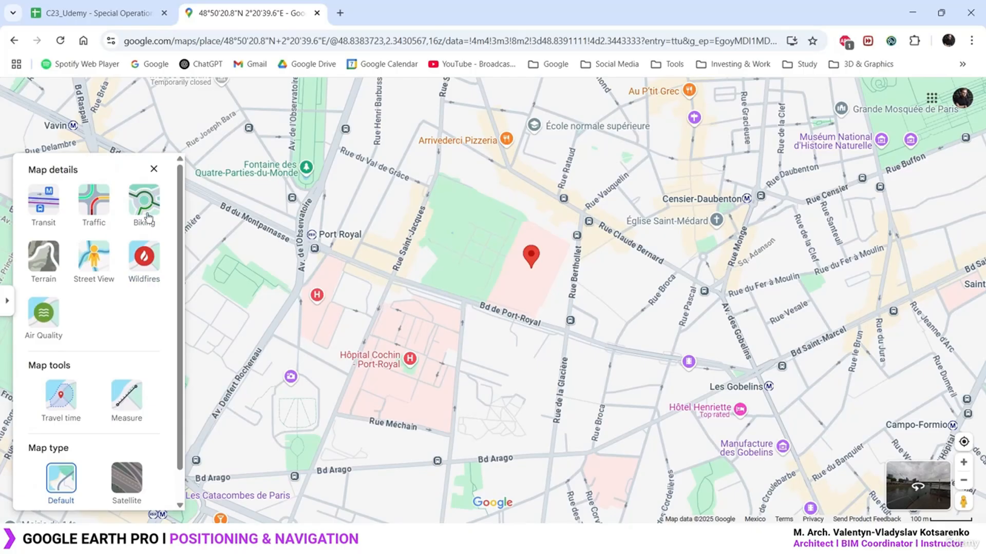
click(153, 169)
drag(485, 289, 467, 314)
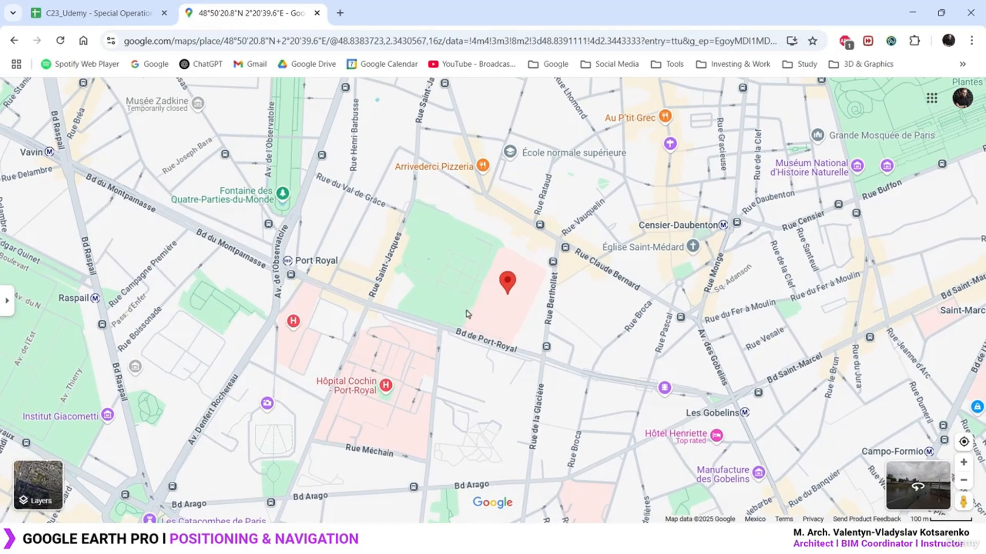
Identify the marked spot as 74 Bd de Port-Royal and open its place details
click(500, 305)
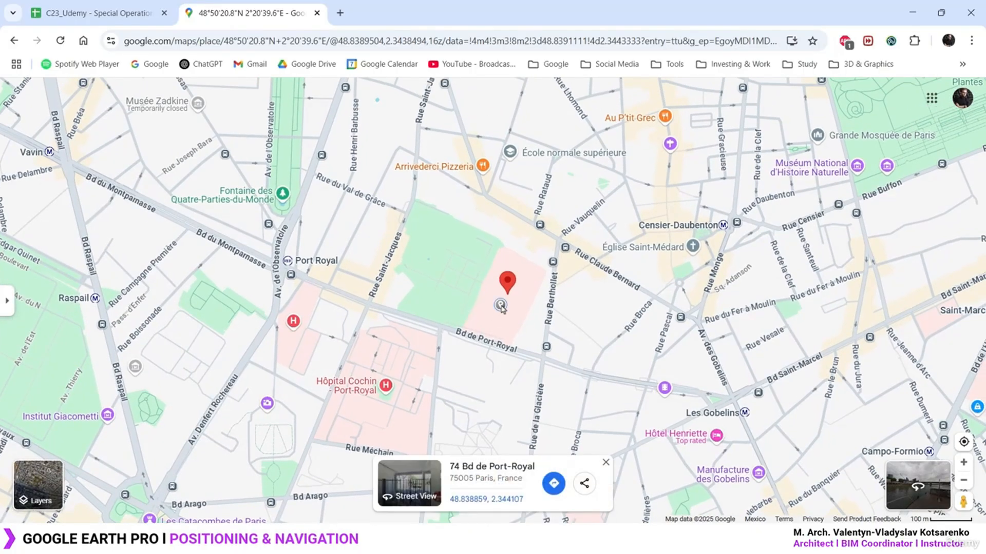
click(494, 468)
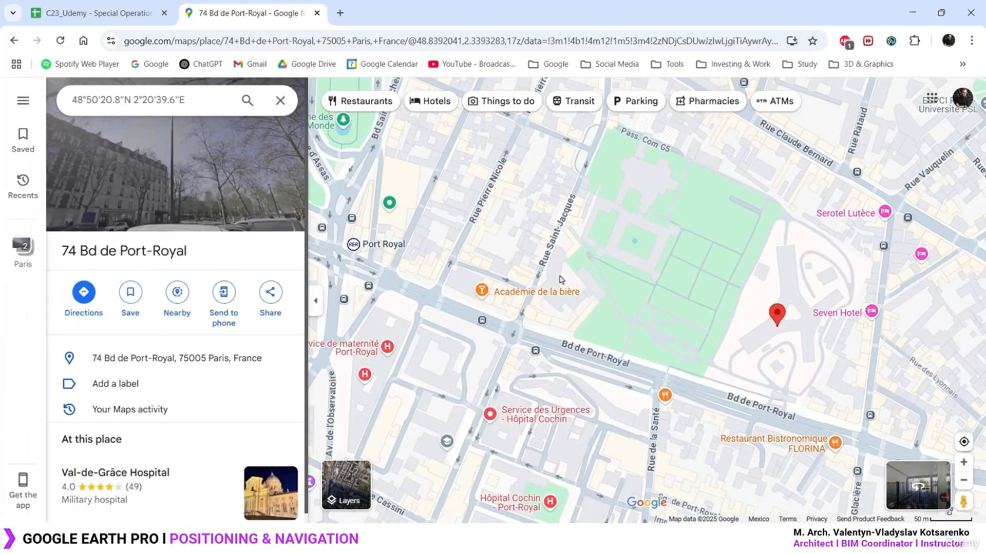
scroll(570, 280, down, 4)
scroll(575, 279, down, 6)
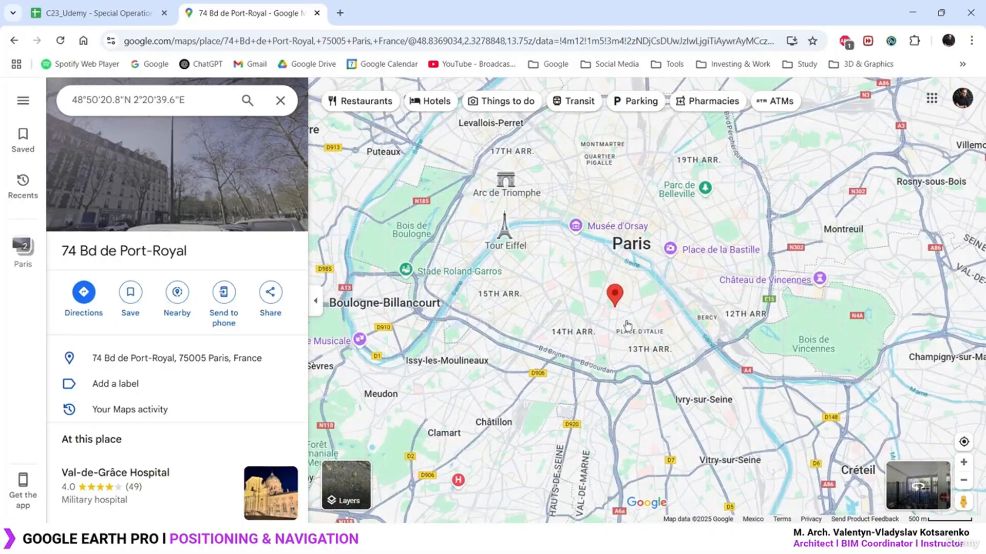
Zoom and pan the map toward Jardin du Luxembourg around Paris
scroll(579, 280, up, 3)
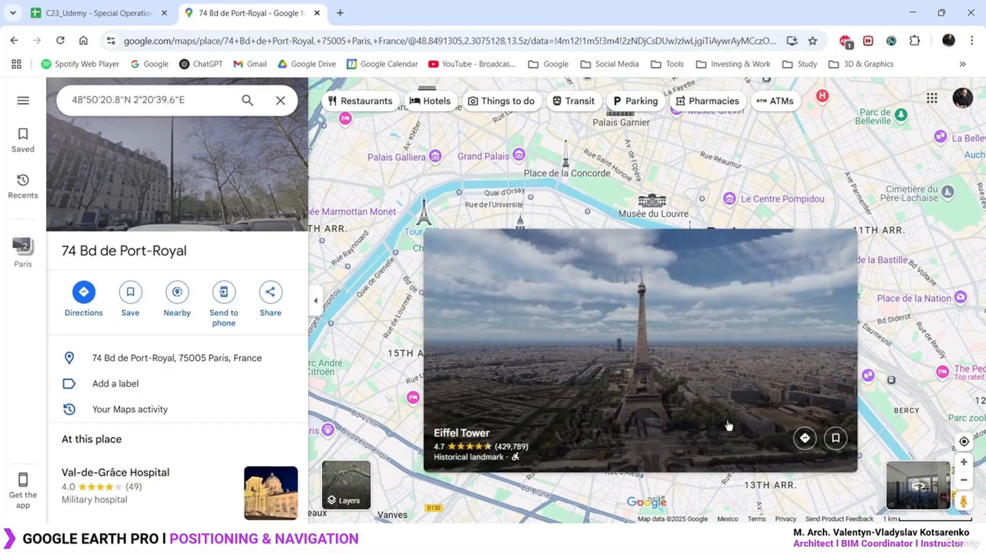
scroll(678, 359, up, 5)
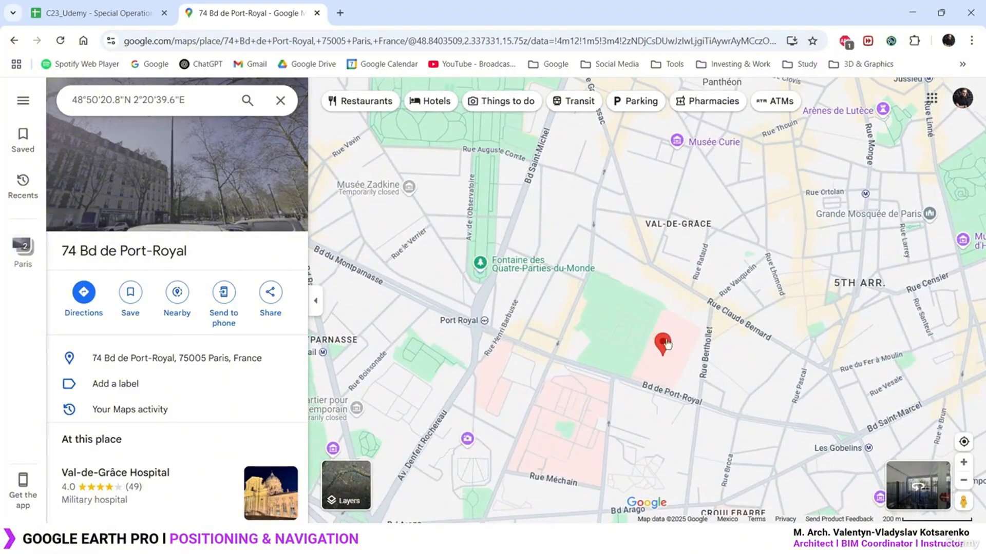
drag(613, 308, 580, 355)
scroll(517, 268, up, 2)
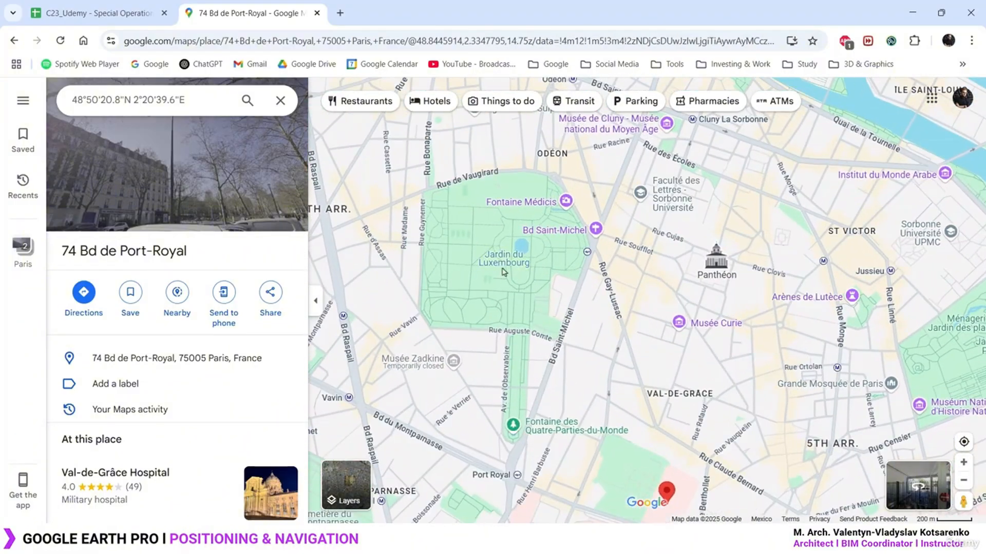
scroll(623, 434, up, 3)
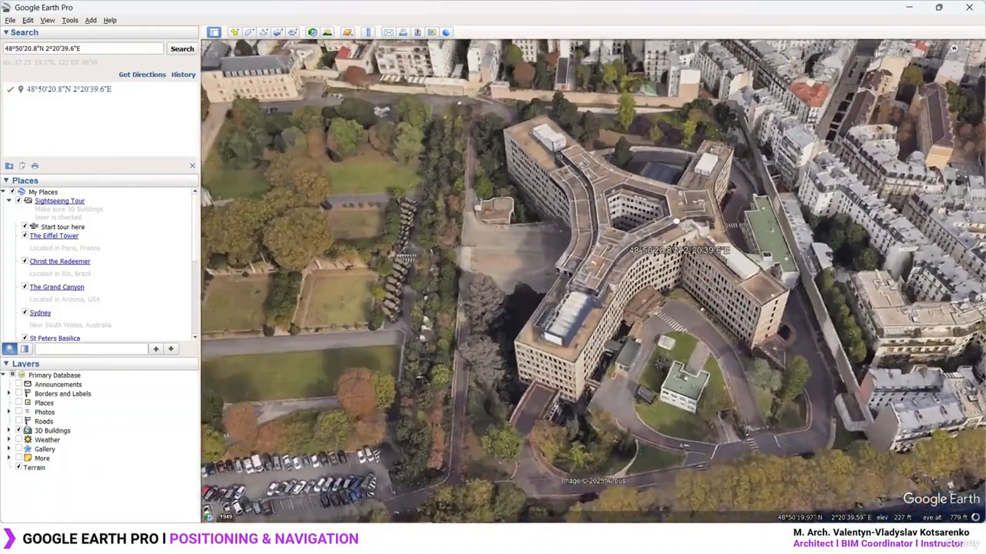
Zoom out and pan, then zoom in and tilt close around the Y-shaped building
scroll(558, 275, down, 3)
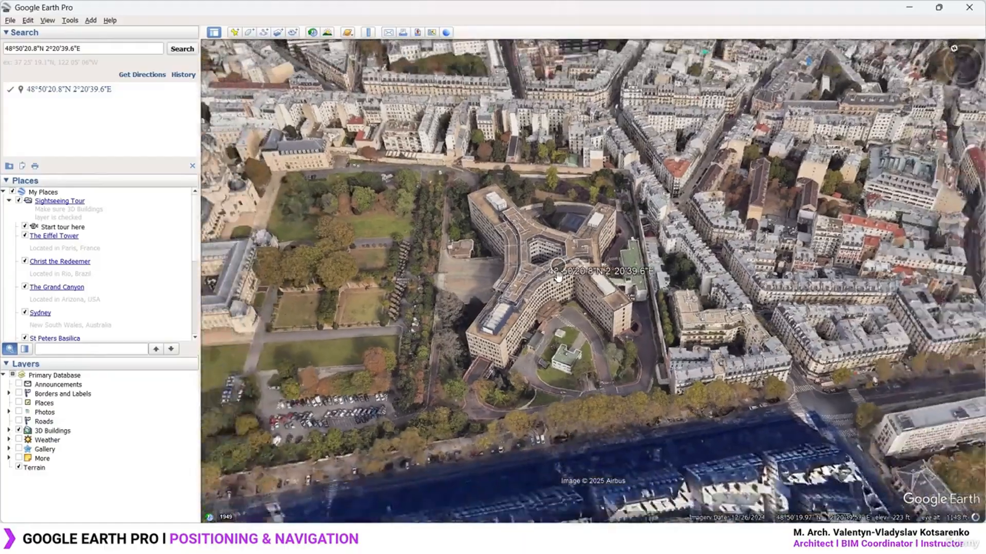
scroll(559, 276, down, 2)
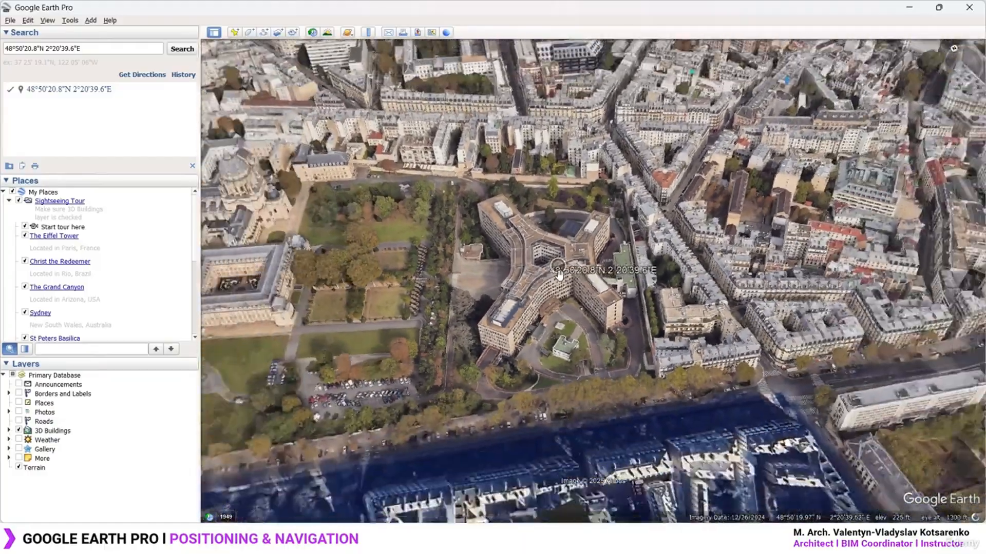
scroll(559, 276, down, 2)
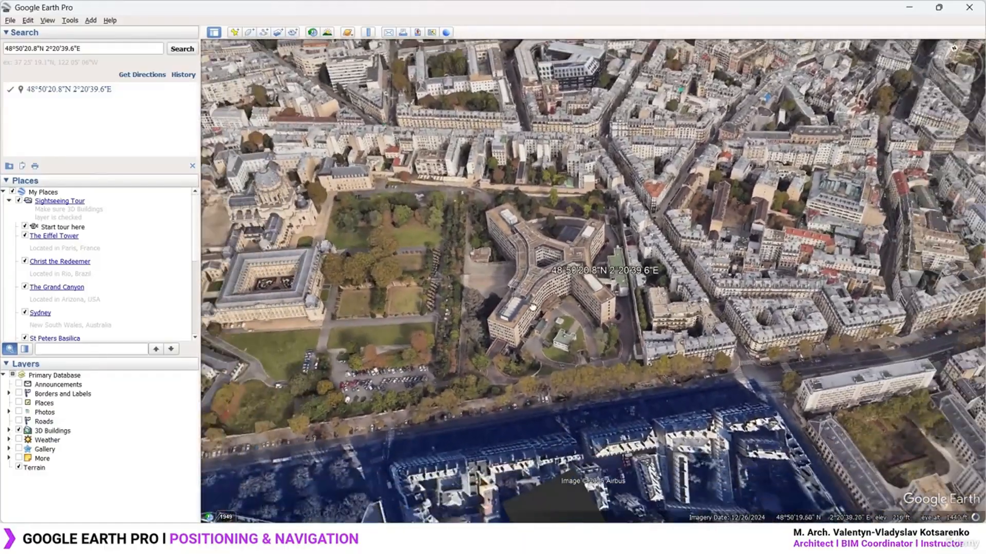
drag(533, 308, 531, 338)
scroll(549, 280, up, 3)
middle_drag(549, 281, 490, 293)
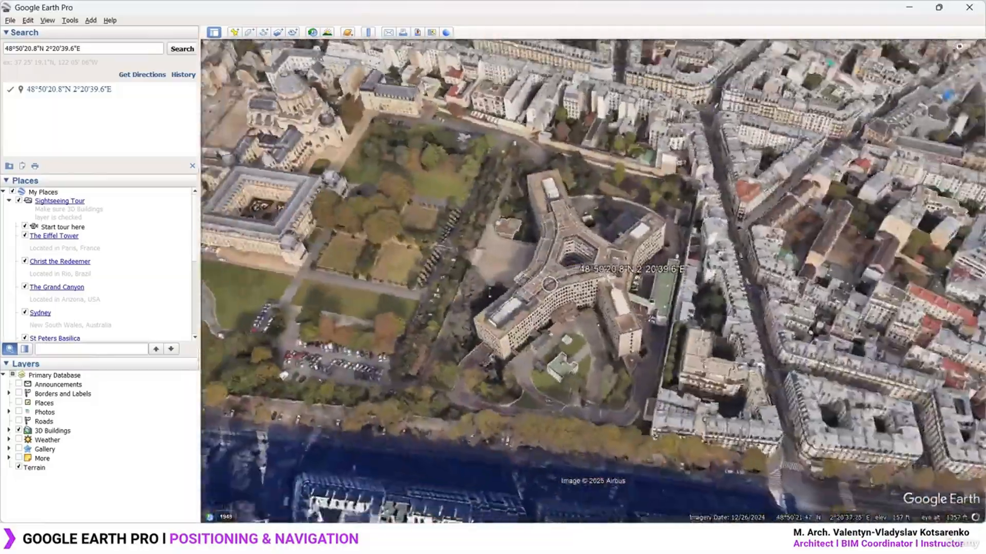
scroll(571, 304, up, 2)
scroll(588, 302, up, 3)
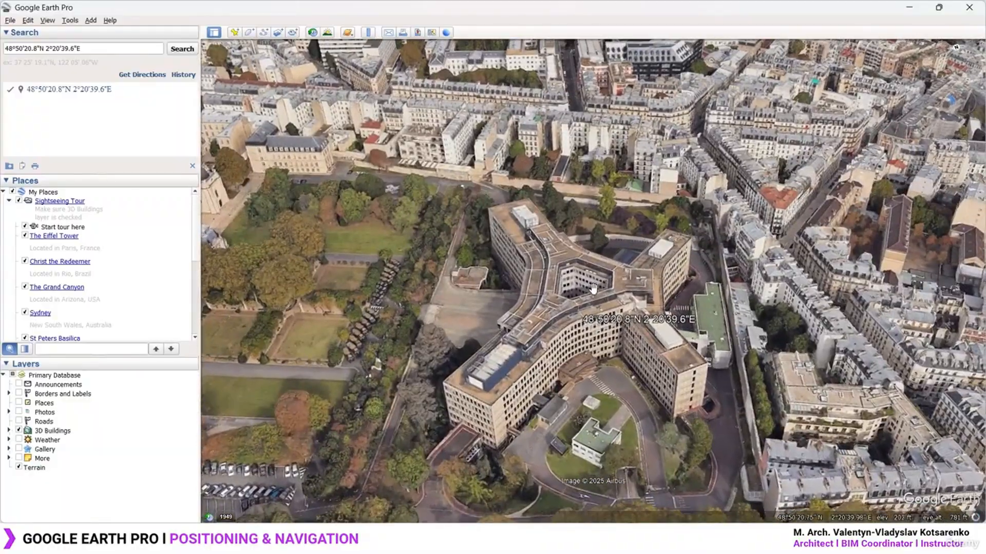
mouse_move(593, 289)
middle_down()
mouse_move(602, 259)
mouse_move(598, 284)
middle_up()
drag(598, 283, 582, 269)
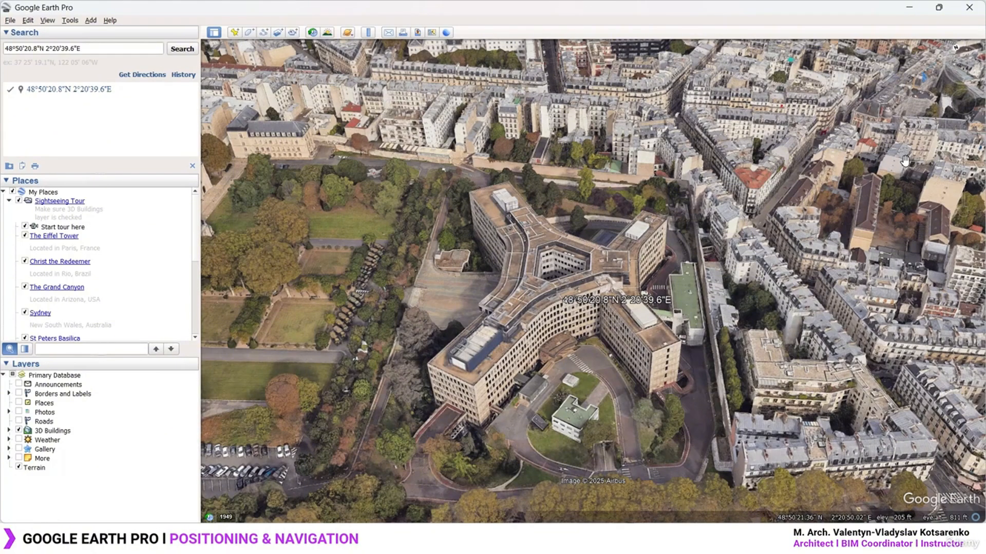
Orbit the 3D view around the Y-shaped building with Shift+Right
key(shift+Right)
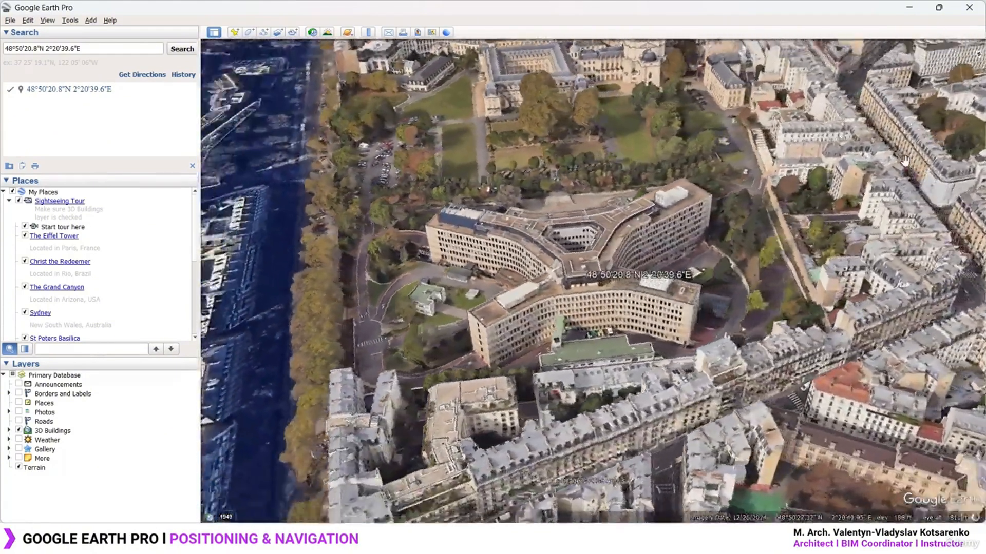
key(shift+Right)
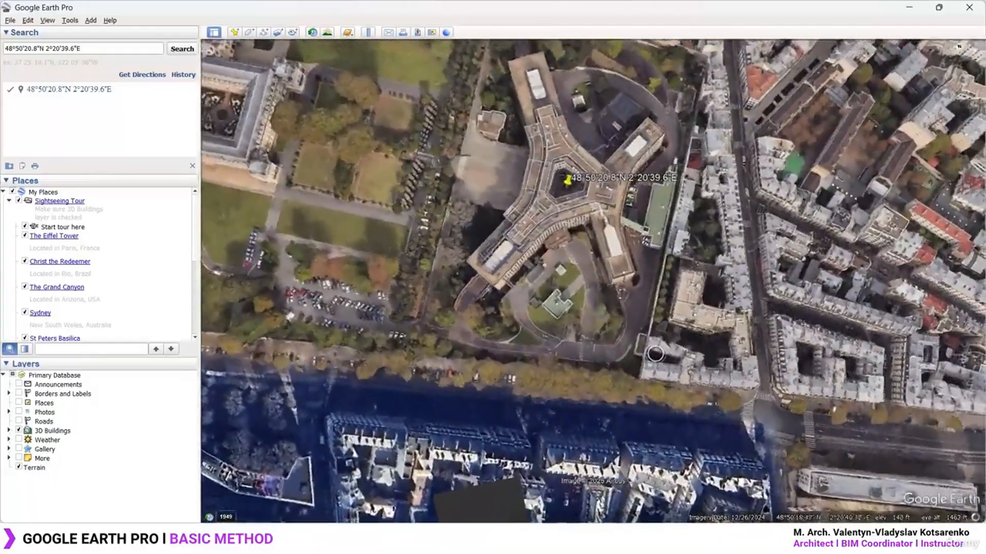
Tilt the view, expand 3D Buildings and turn Photorealistic buildings off
middle_drag(620, 293, 622, 462)
drag(585, 296, 569, 398)
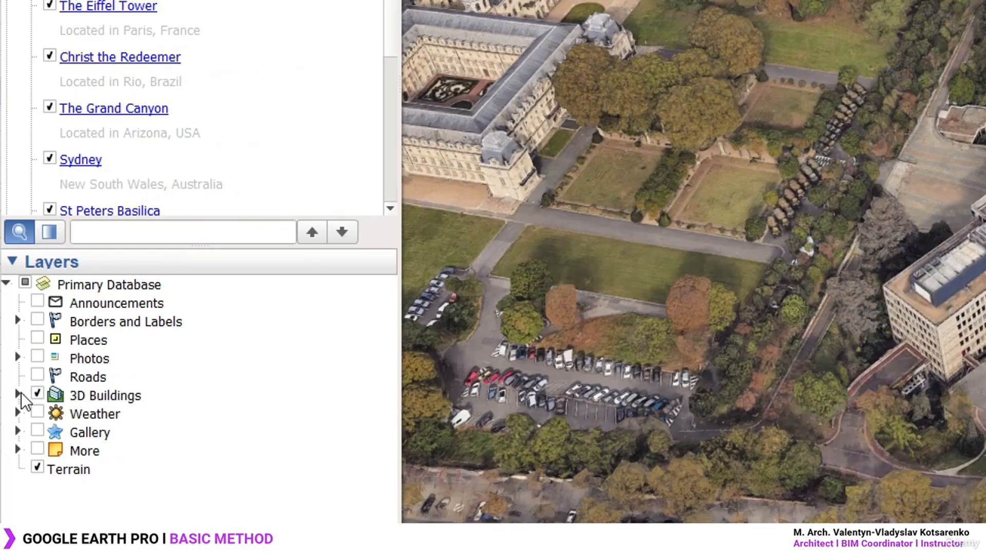
click(35, 273)
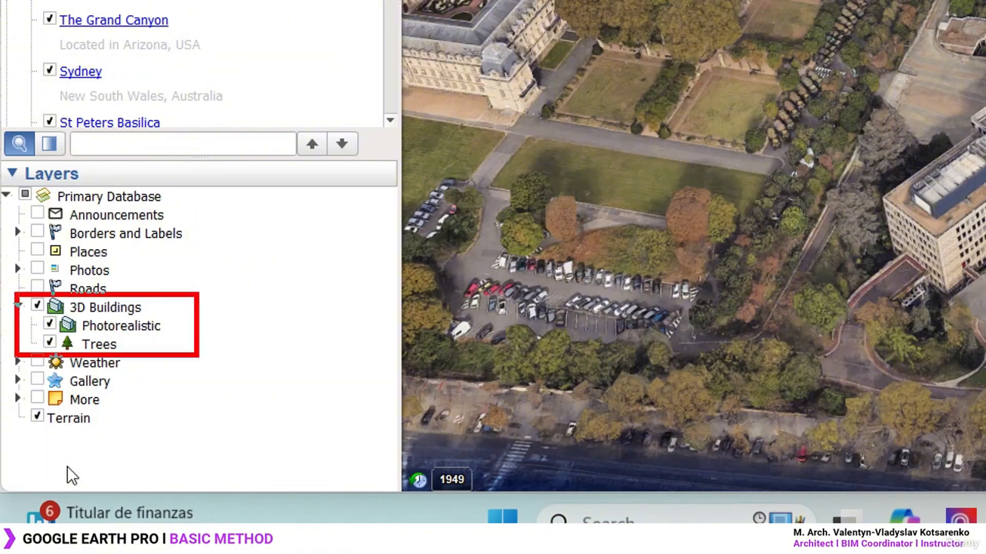
click(50, 323)
click(50, 323)
click(94, 310)
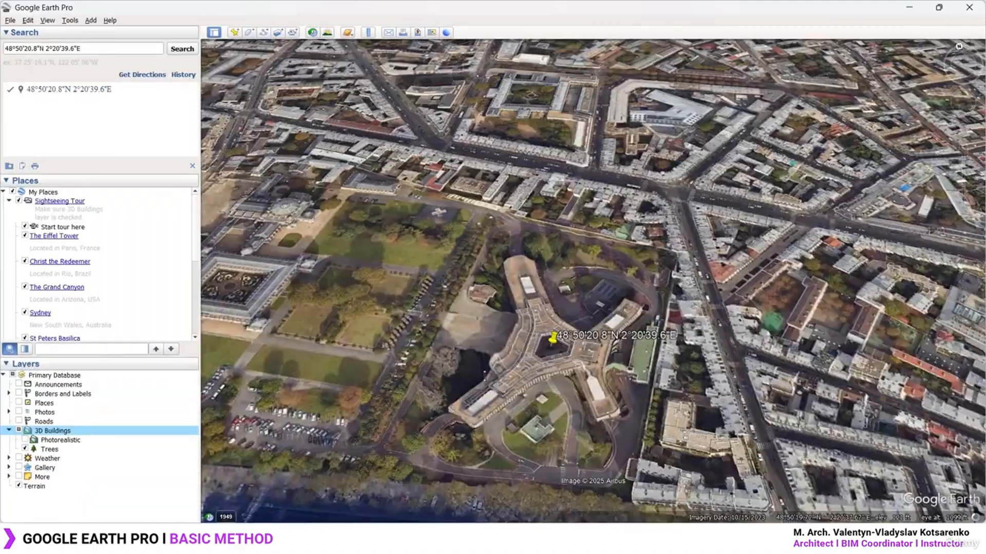
Turn Photorealistic back on, select Terrain, and tilt the view to top-down
middle_drag(535, 354, 791, 306)
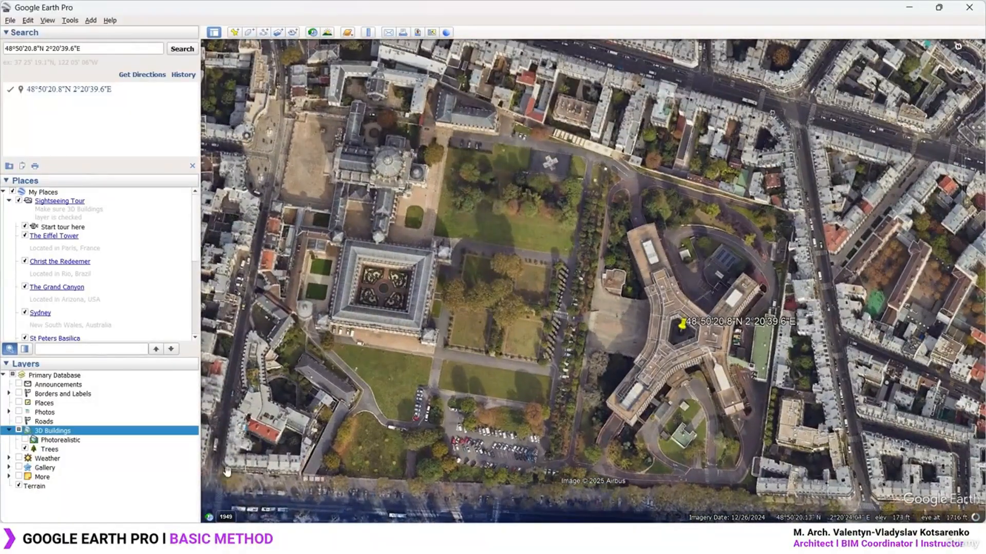
click(25, 441)
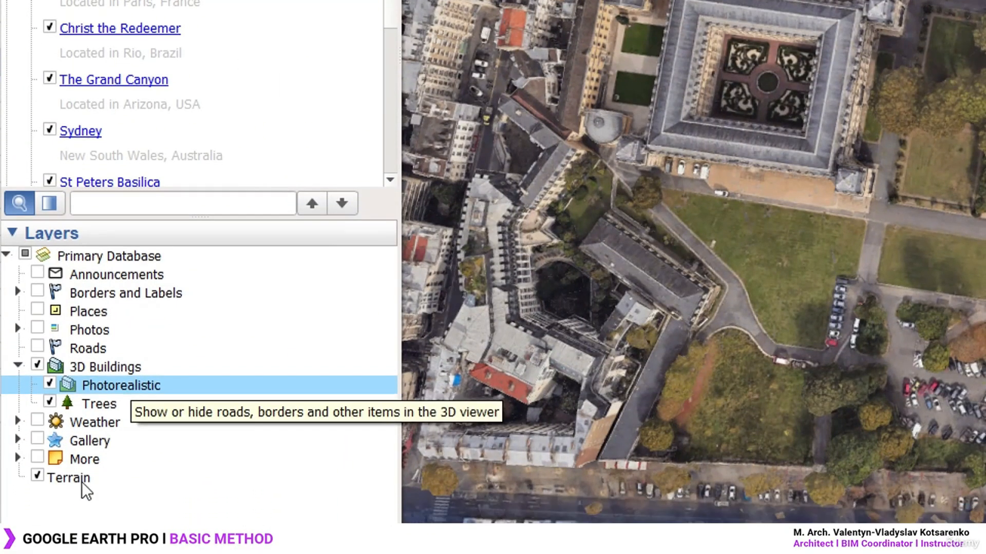
click(81, 506)
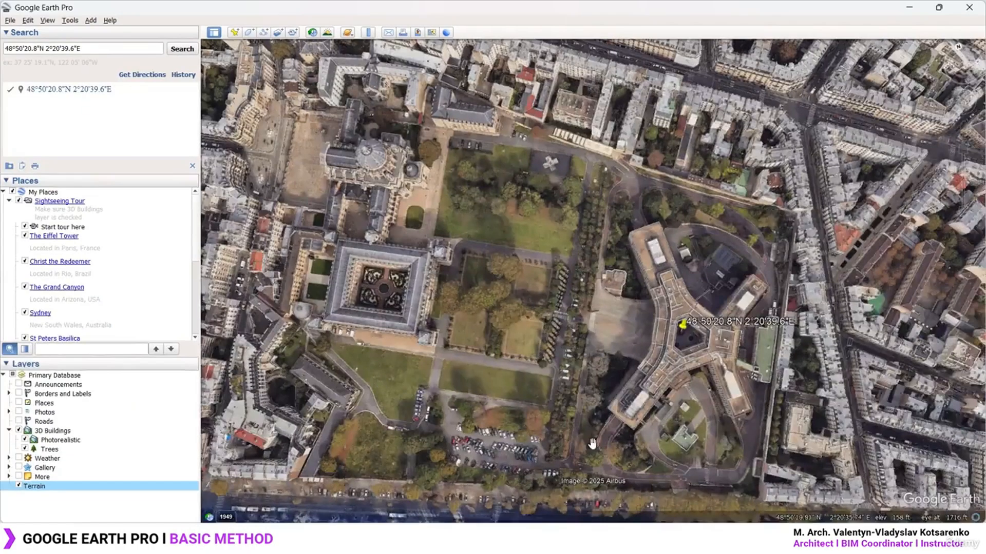
middle_drag(592, 439, 680, 260)
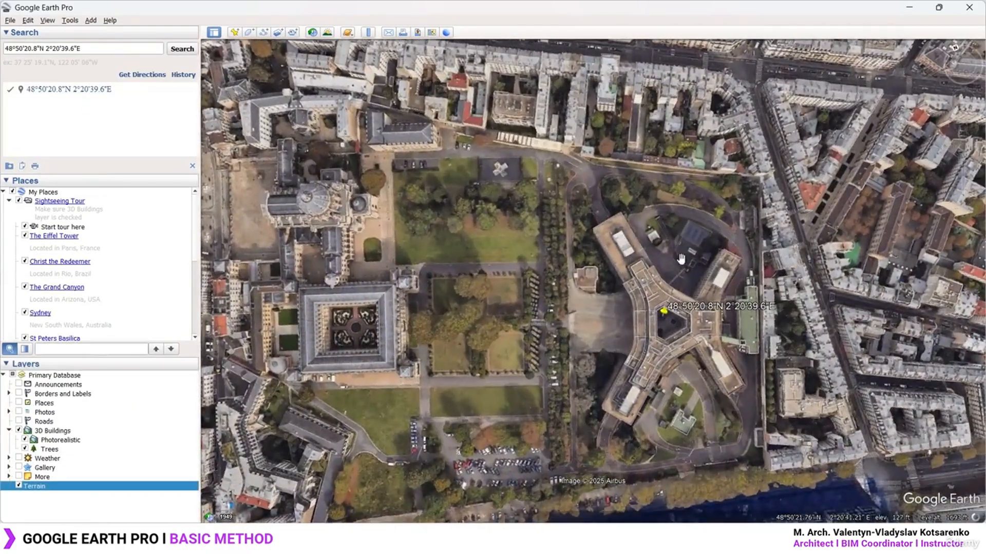
Replace the search coordinates with 'france', run the search, and zoom over Paris
drag(681, 280, 581, 249)
middle_drag(589, 319, 589, 385)
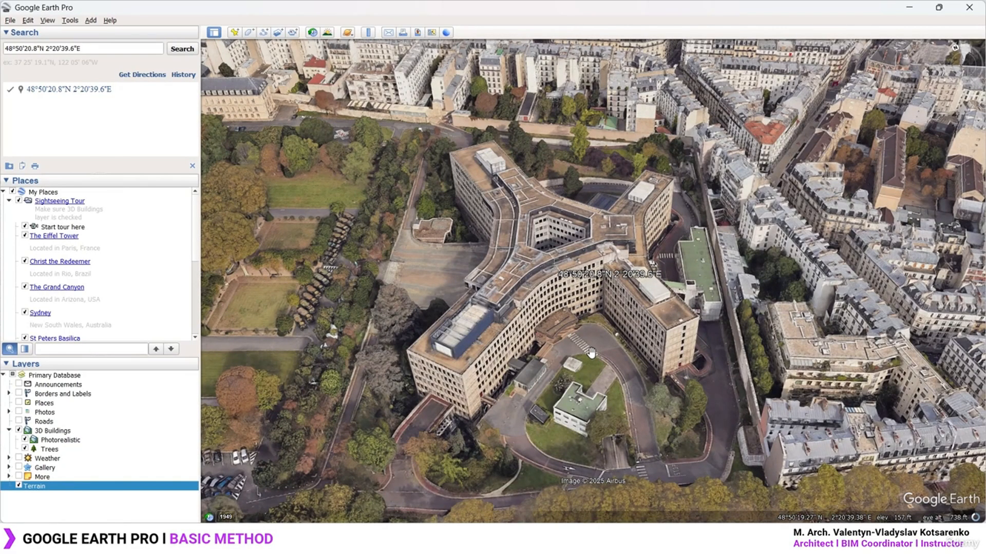
triple_click(101, 49)
key(BackSpace)
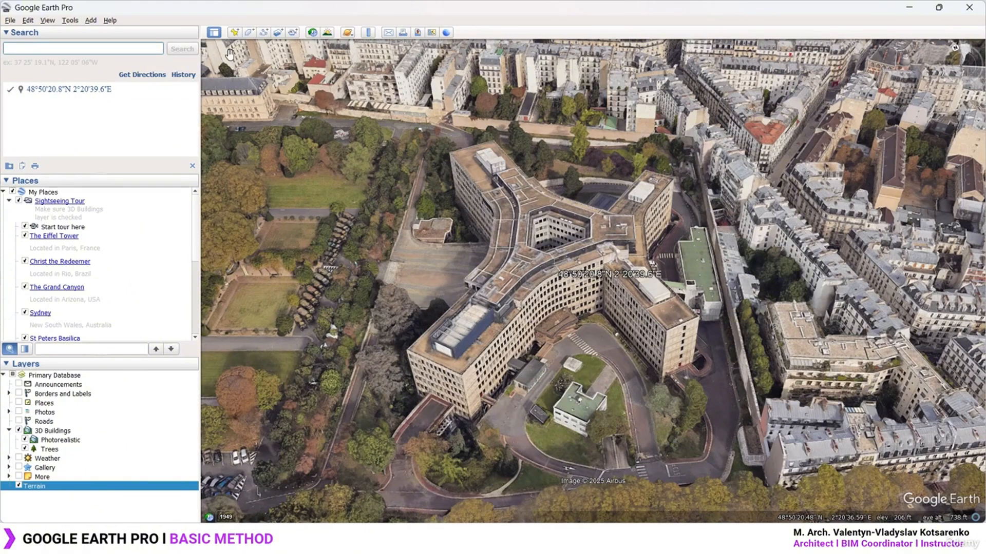
click(626, 275)
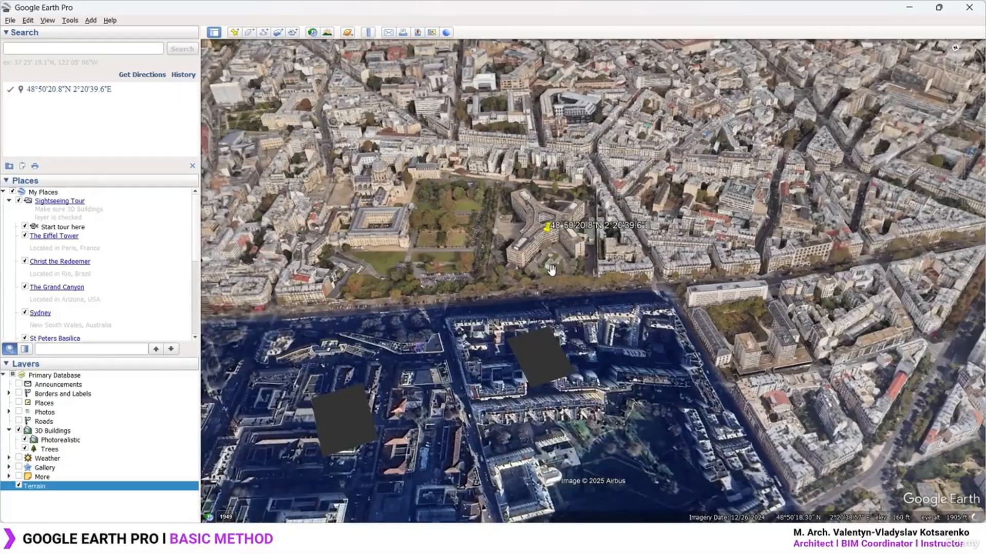
text(france)
key(Return)
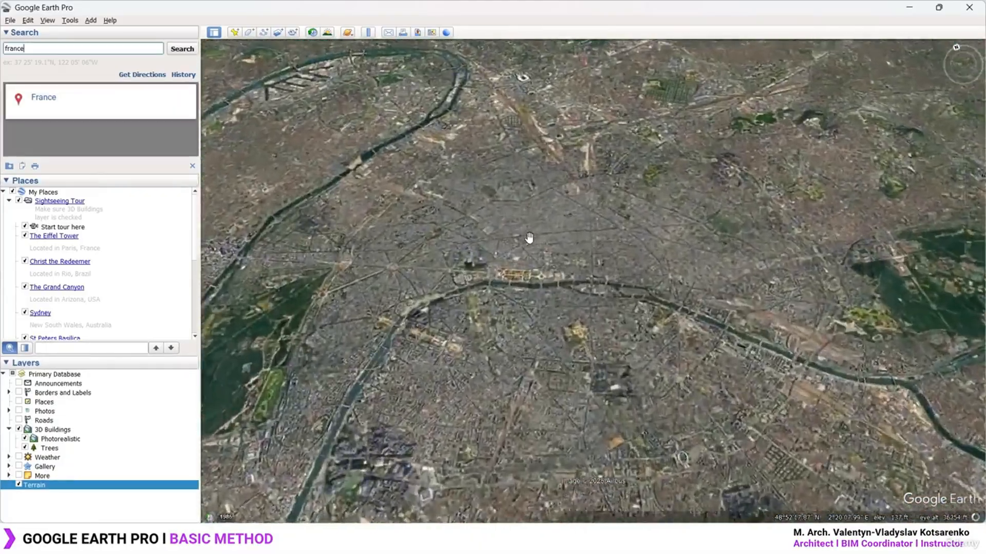
scroll(593, 234, down, 5)
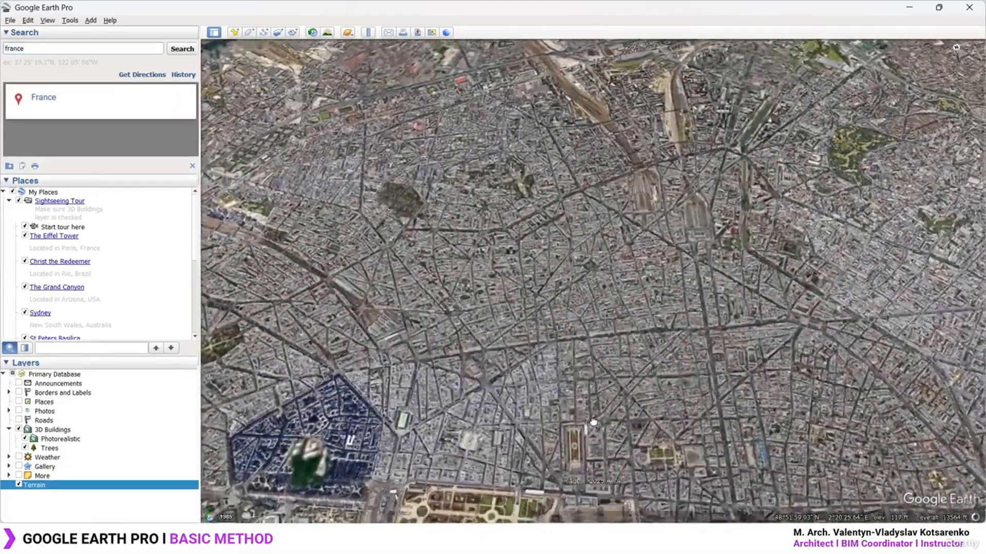
scroll(602, 308, up, 5)
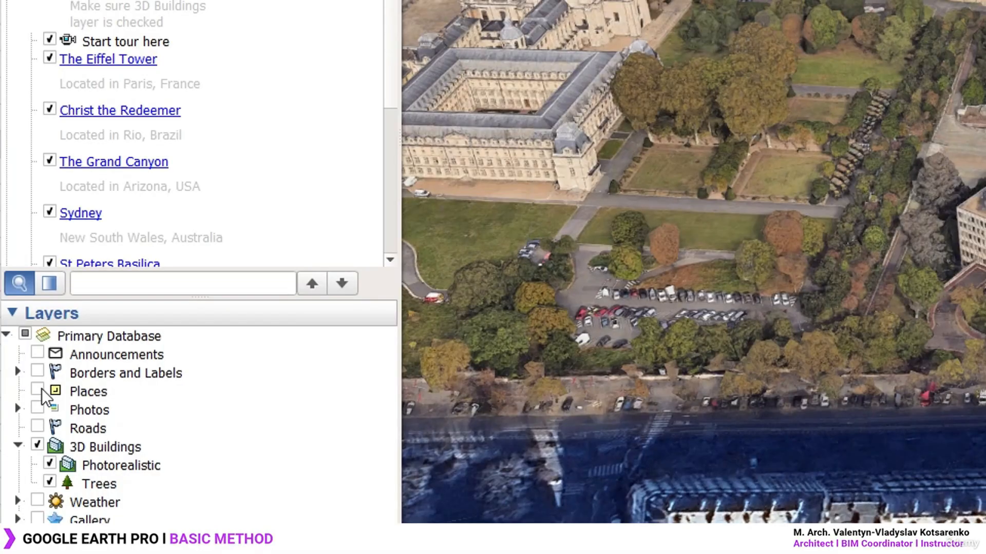
Turn on the Places, Photos, Roads and Borders and Labels layers
click(37, 390)
click(37, 408)
click(38, 426)
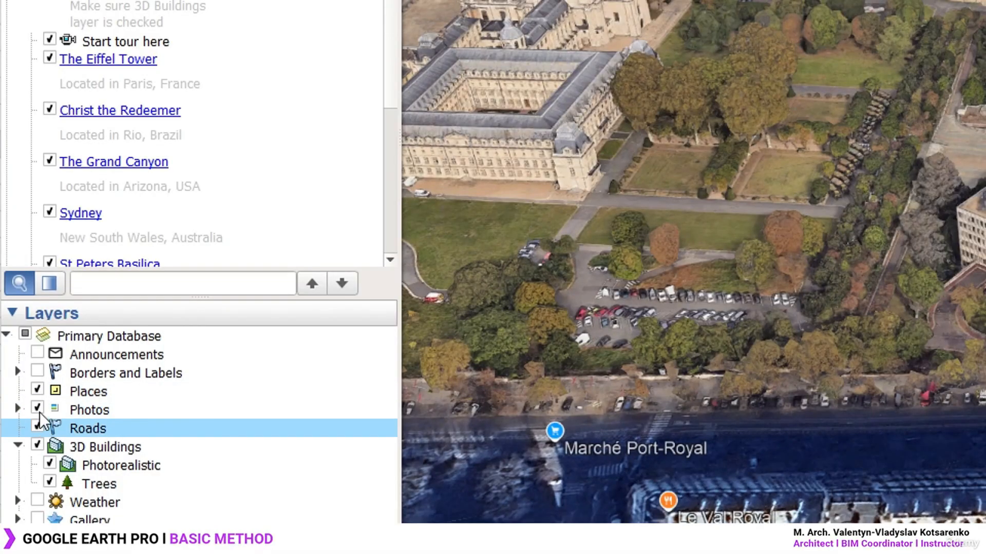
click(39, 370)
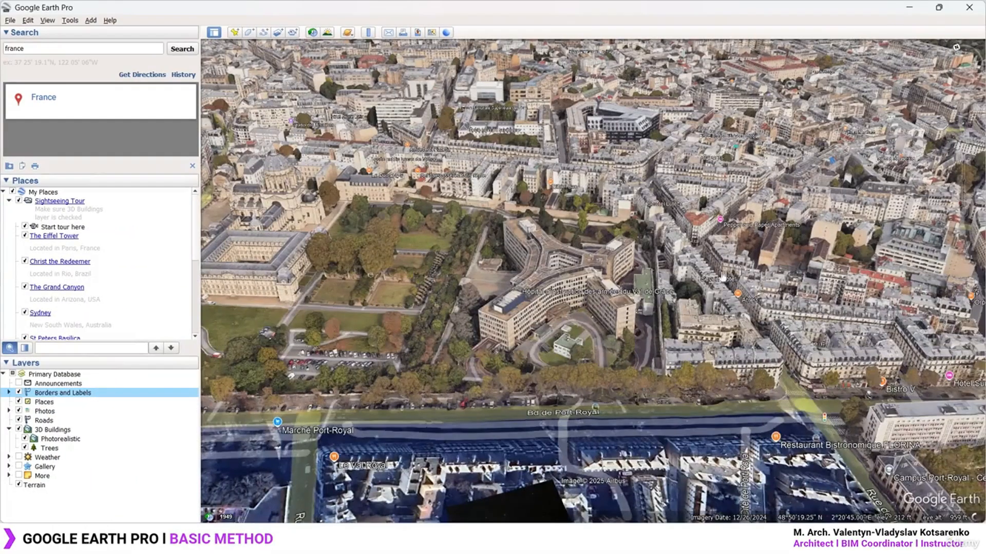
scroll(602, 310, up, 4)
mouse_move(602, 309)
middle_down()
mouse_move(602, 366)
mouse_move(602, 315)
mouse_move(602, 341)
mouse_move(603, 326)
middle_up()
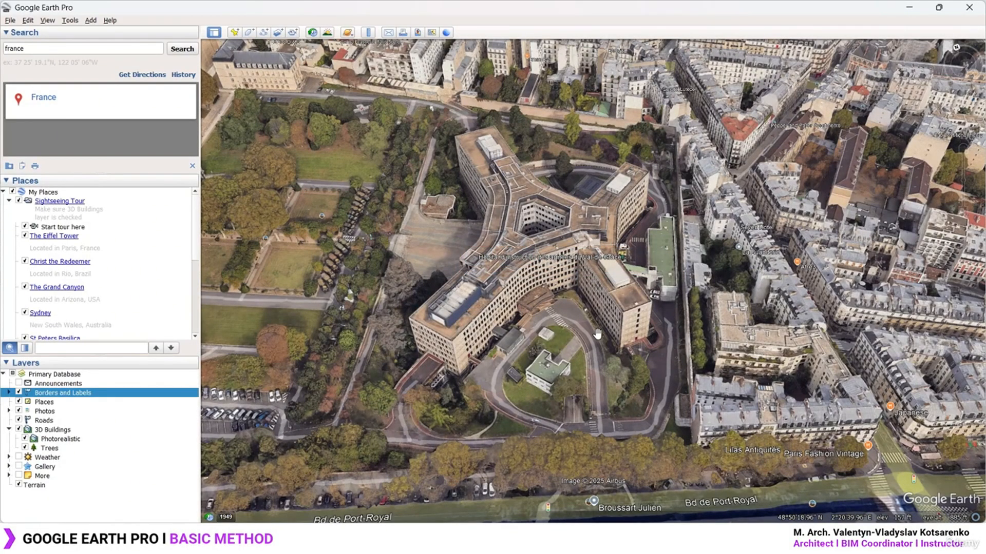
Turn off Borders and Labels, Places, Photos and Roads while framing the building
click(18, 393)
click(19, 402)
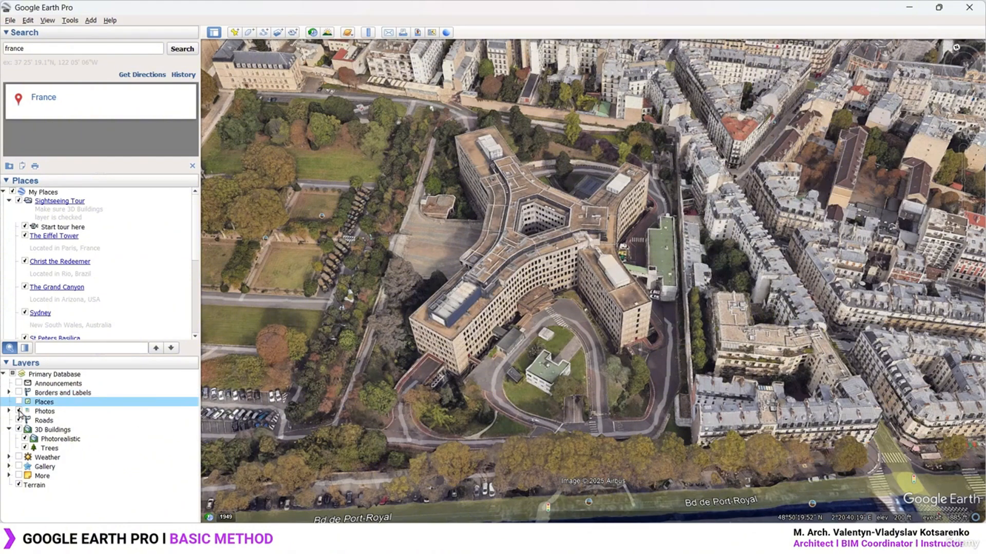
click(19, 411)
drag(517, 334, 536, 354)
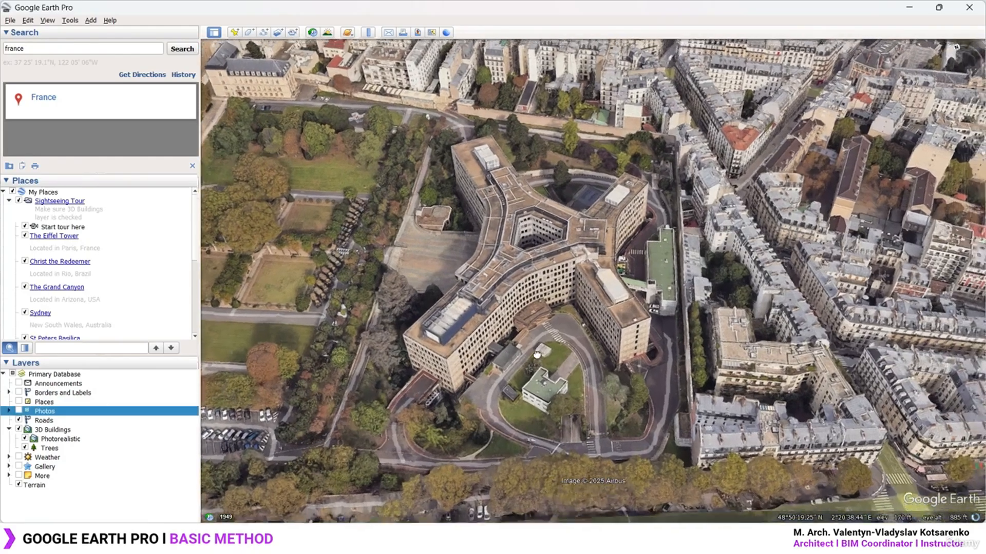
scroll(536, 354, down, 5)
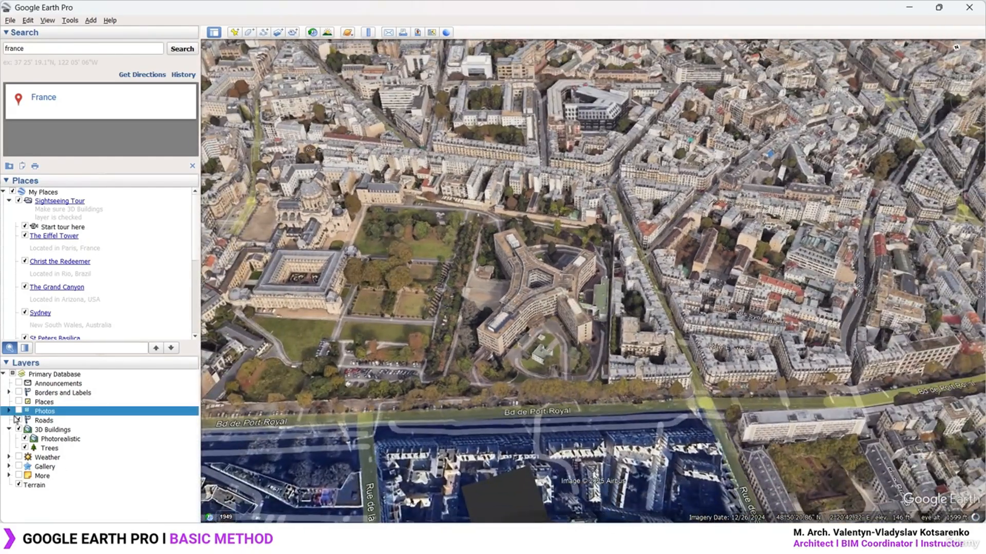
click(19, 420)
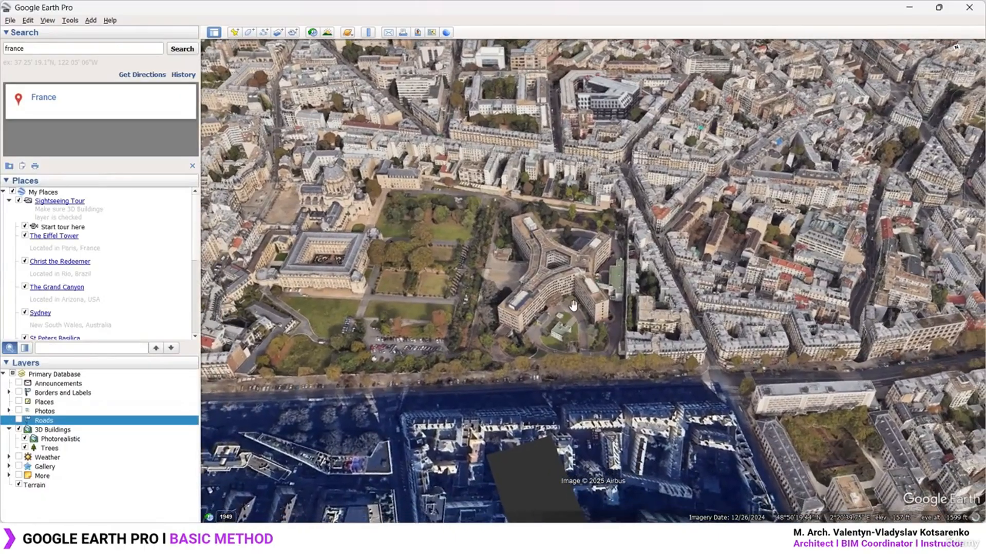
Look straight down with U, set north up, and pan to reveal the courtyard building
scroll(573, 306, up, 3)
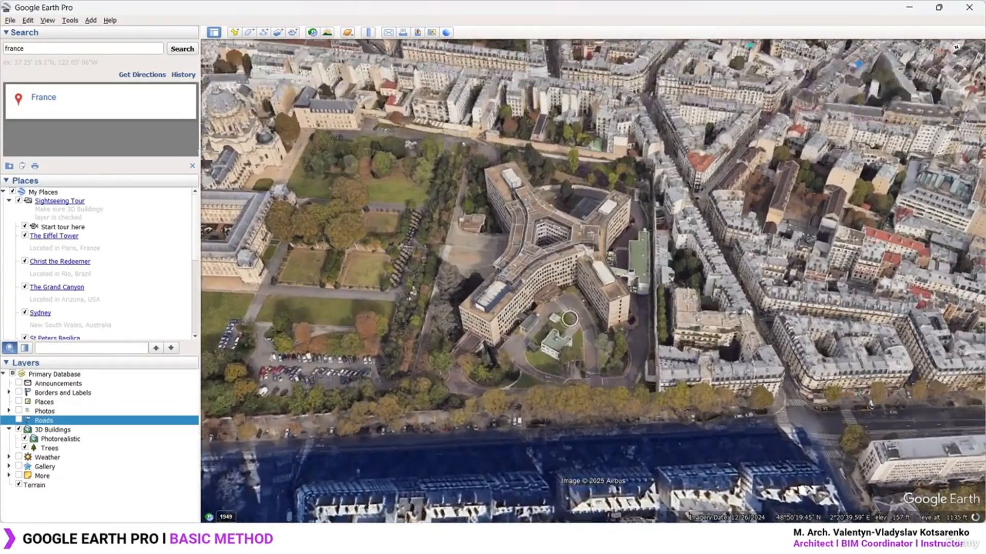
key(u)
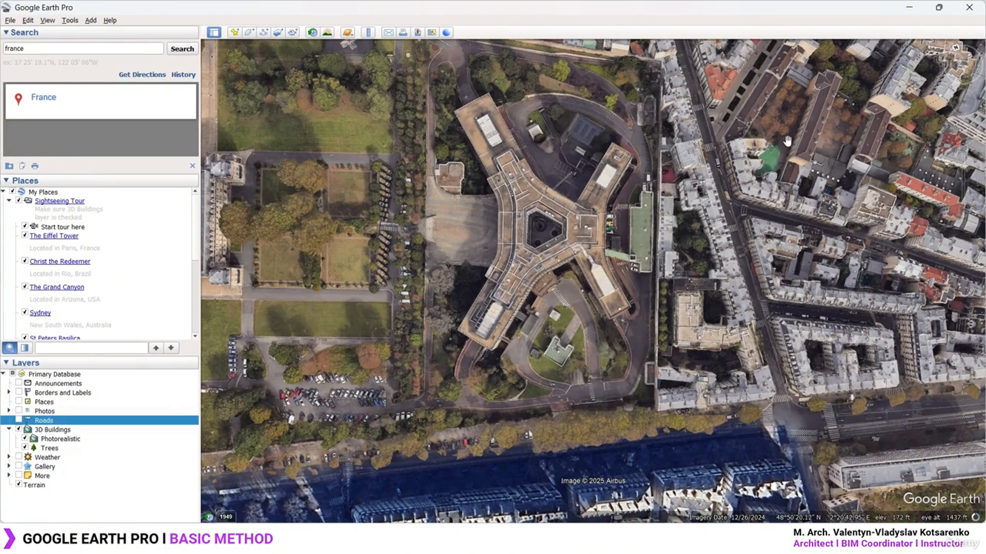
click(958, 49)
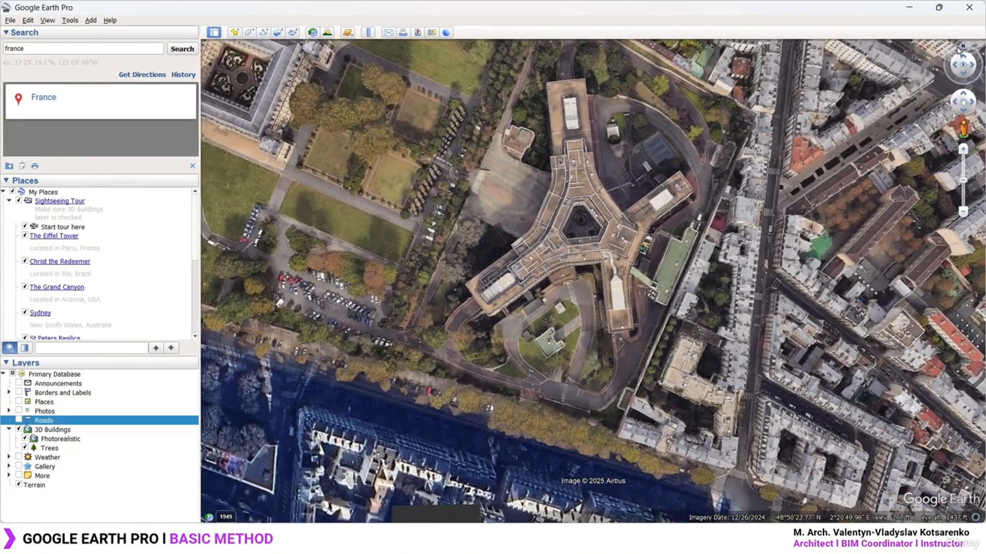
mouse_move(621, 198)
mouse_down()
mouse_move(638, 194)
mouse_move(597, 207)
mouse_up()
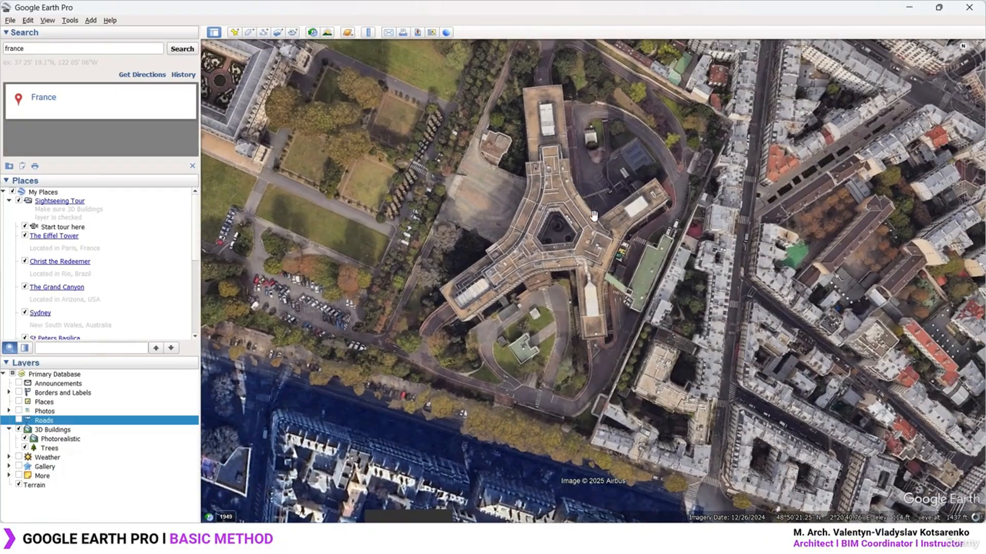
middle_drag(596, 238, 647, 238)
drag(430, 279, 589, 239)
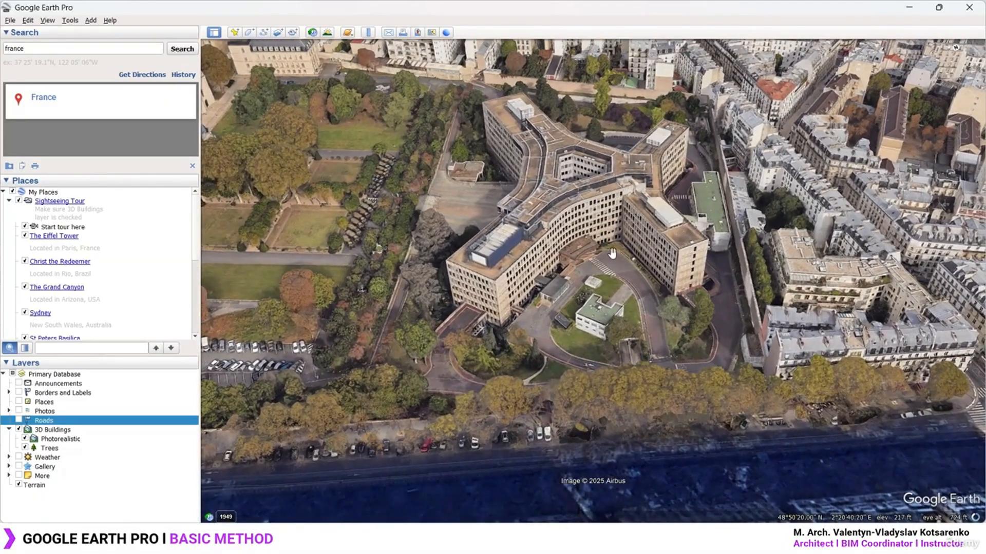
Re-tilt to top-down and recentre the building beside the gardens and car park
middle_drag(646, 323, 616, 154)
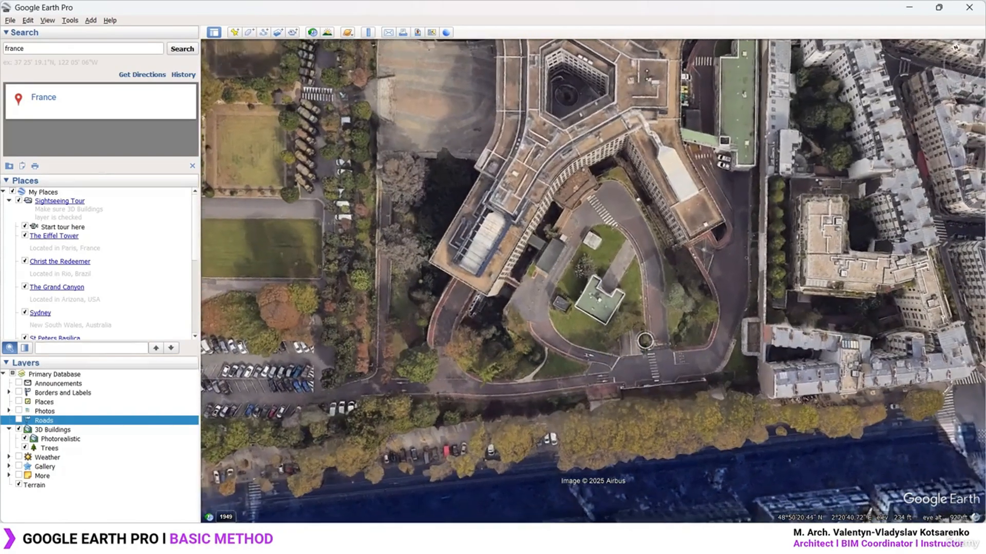
drag(611, 148, 726, 163)
scroll(627, 270, down, 3)
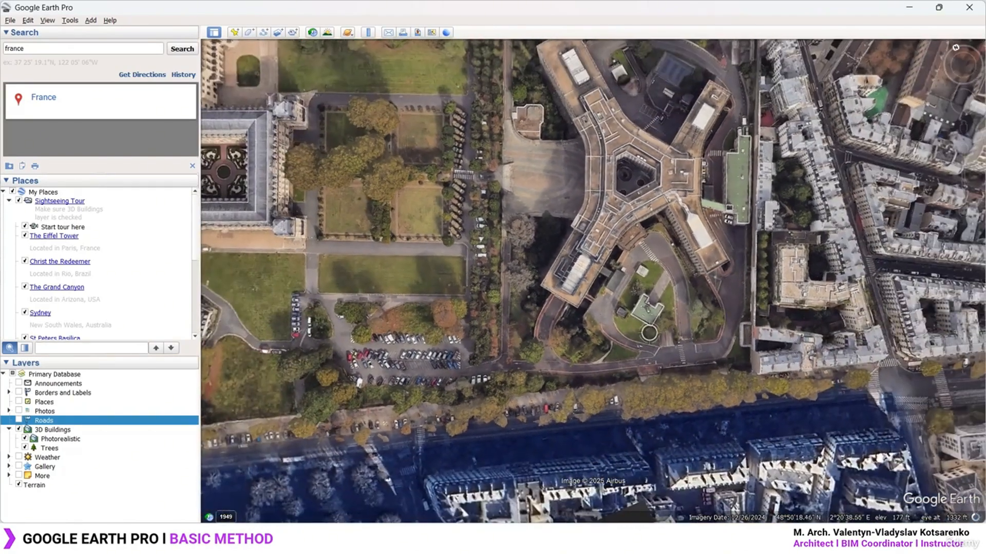
drag(627, 270, 694, 276)
scroll(627, 347, up, 3)
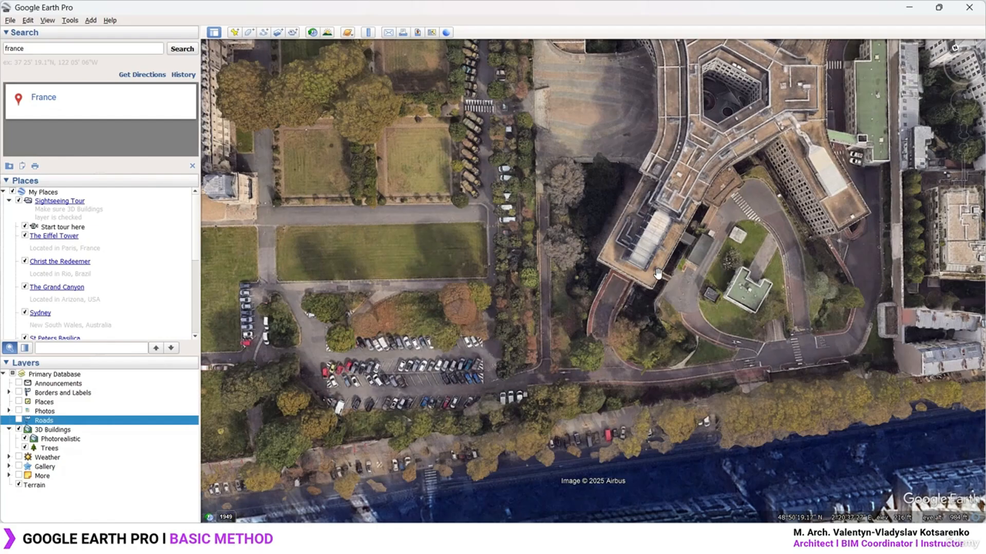
drag(660, 323, 723, 269)
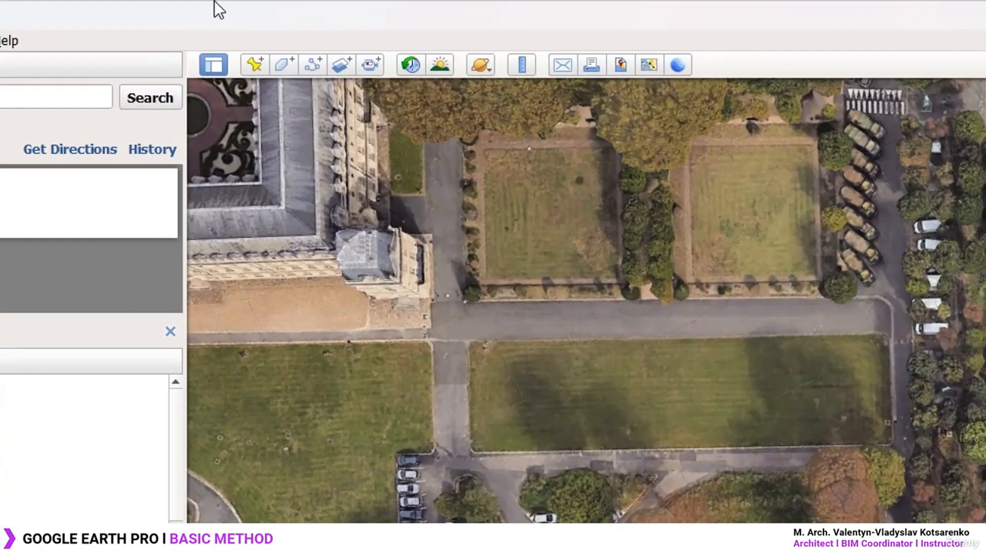
In Save Image Map Options, untick Title and Description, Legend, Scale and Compass
click(621, 63)
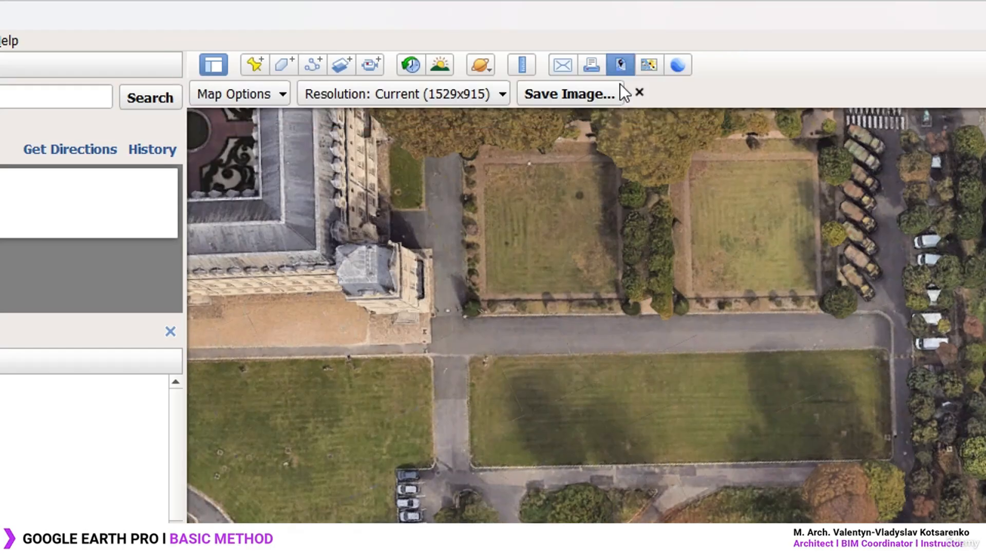
click(258, 93)
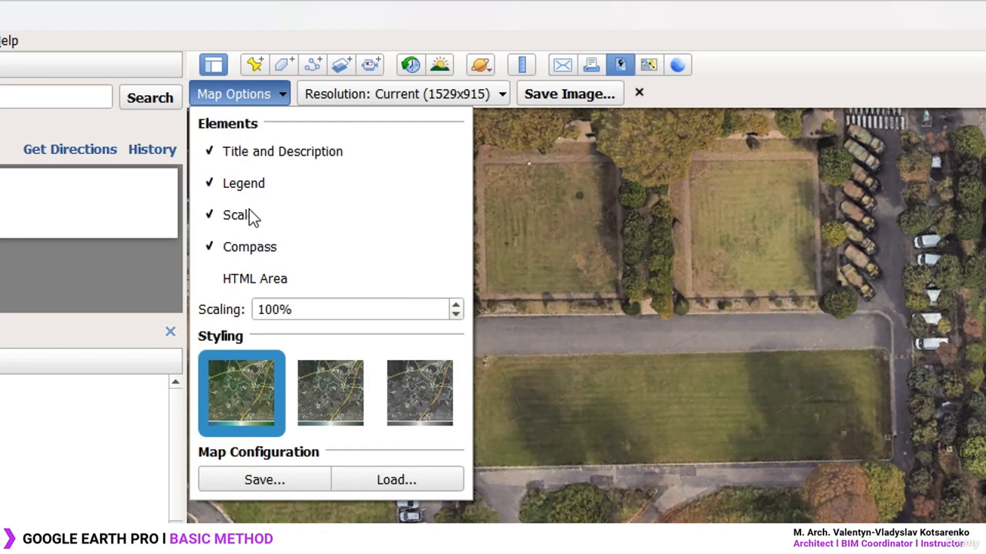
click(248, 155)
click(244, 185)
click(242, 216)
click(242, 247)
Close Map Options and open the Resolution dropdown
click(270, 92)
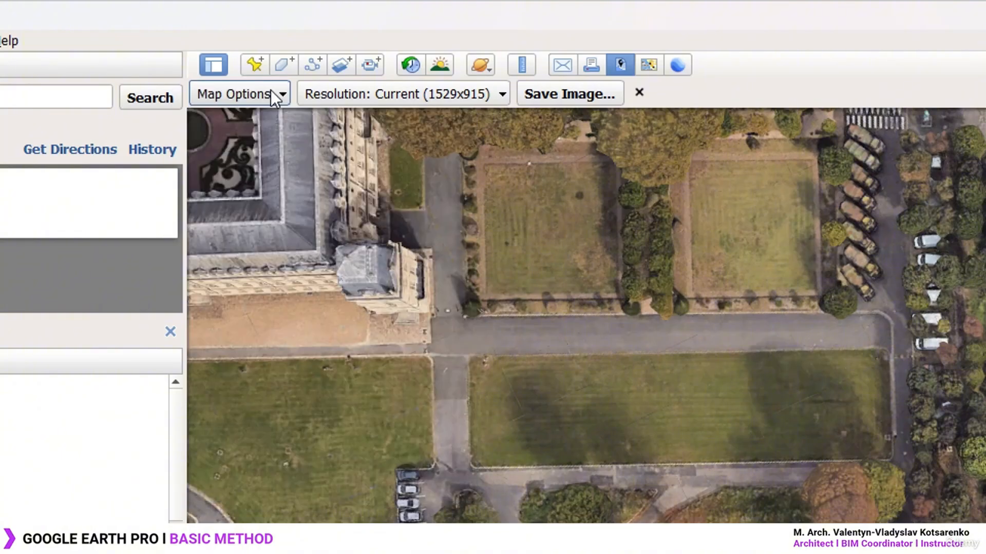
click(441, 98)
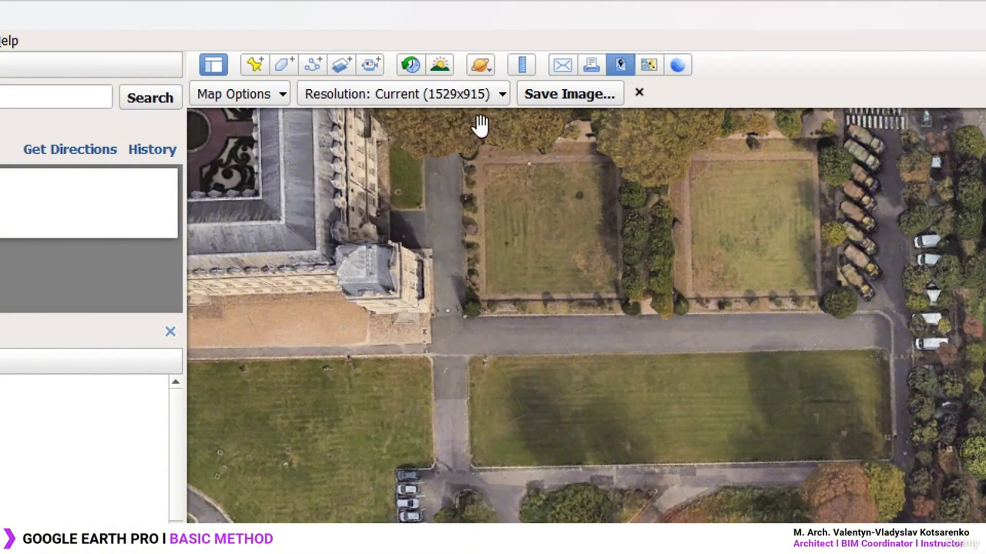
click(481, 94)
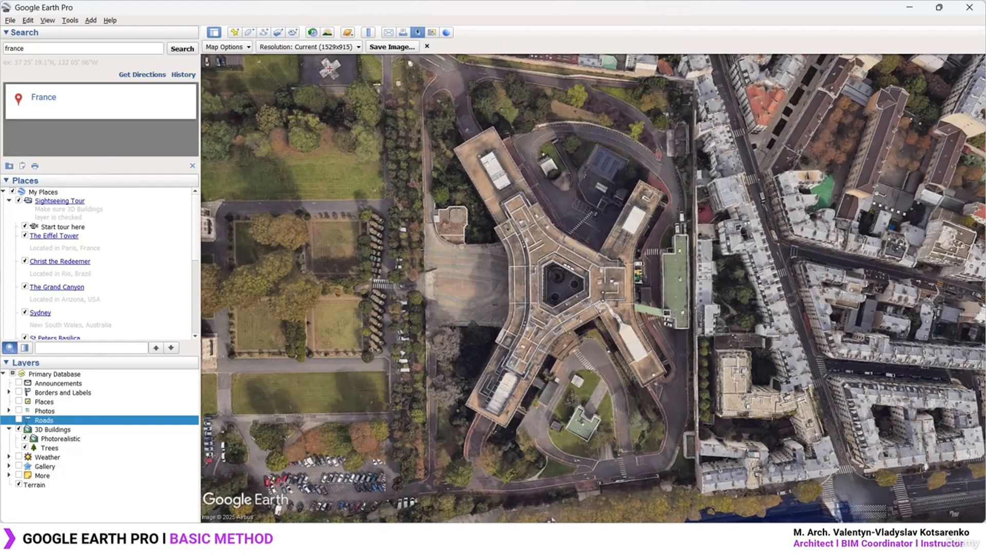
Tilt, pan and return to a straight-down view with the palace on the left
middle_drag(646, 297, 671, 404)
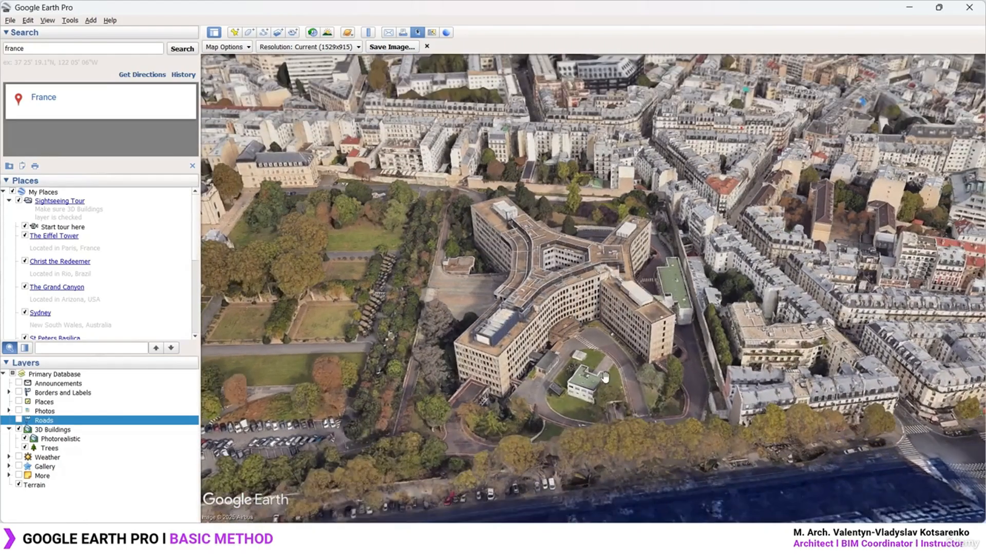
scroll(542, 371, up, 2)
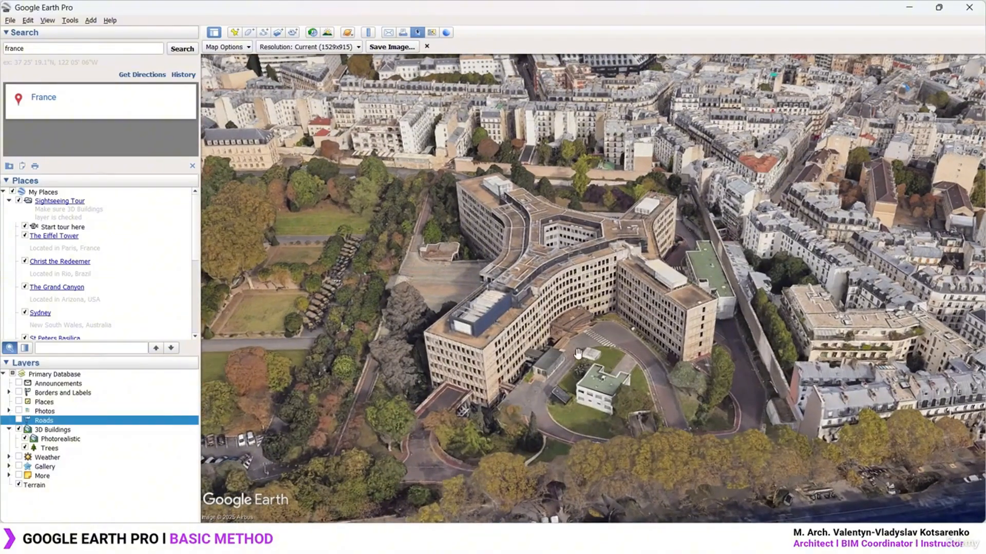
drag(544, 348, 571, 342)
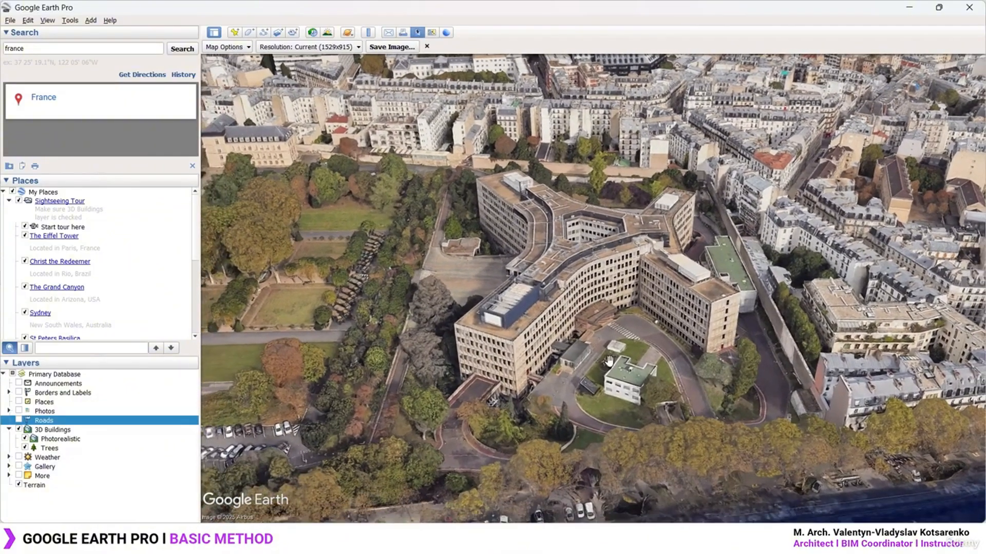
middle_drag(608, 361, 611, 111)
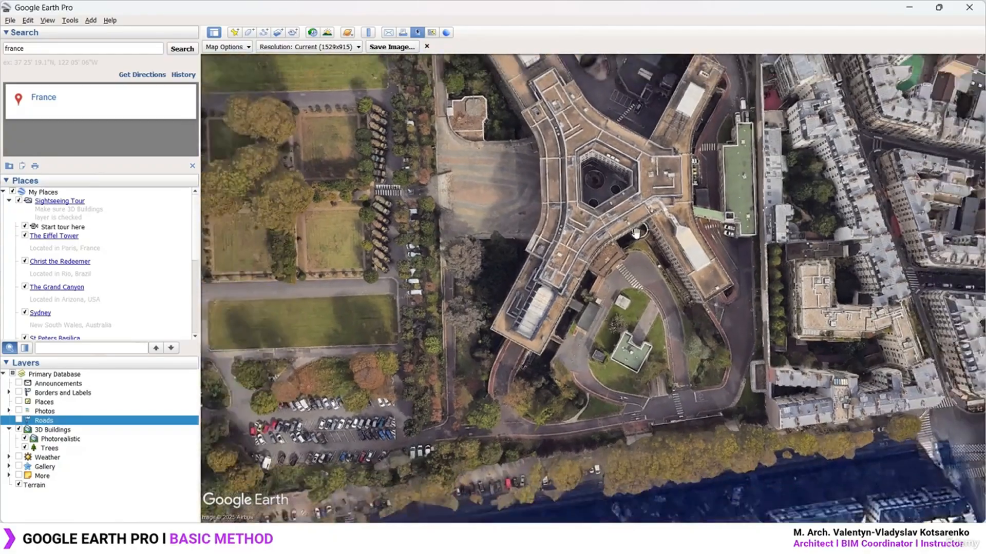
scroll(636, 232, down, 2)
drag(478, 324, 569, 333)
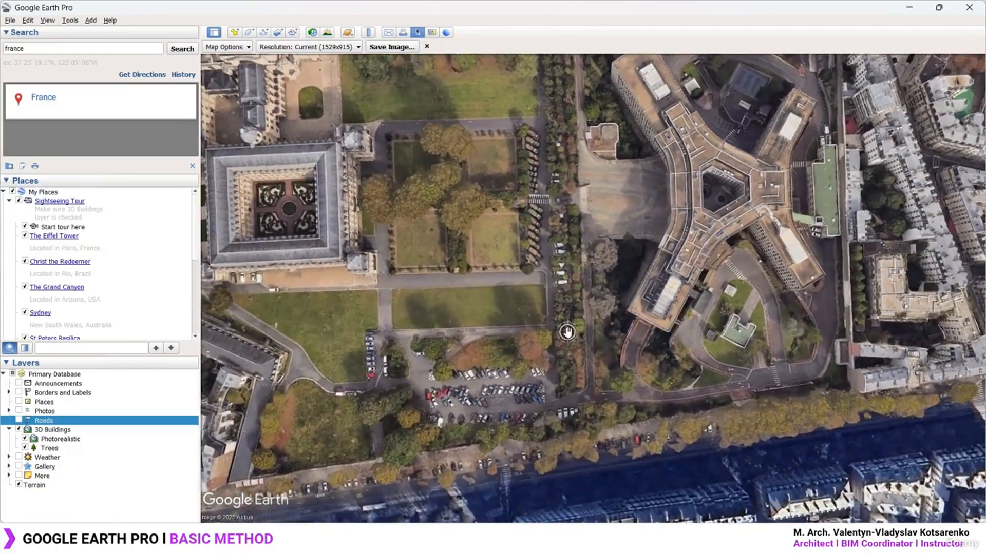
Zoom in and set the output resolution to 1920x1080 (1080 HD)
scroll(570, 335, up, 3)
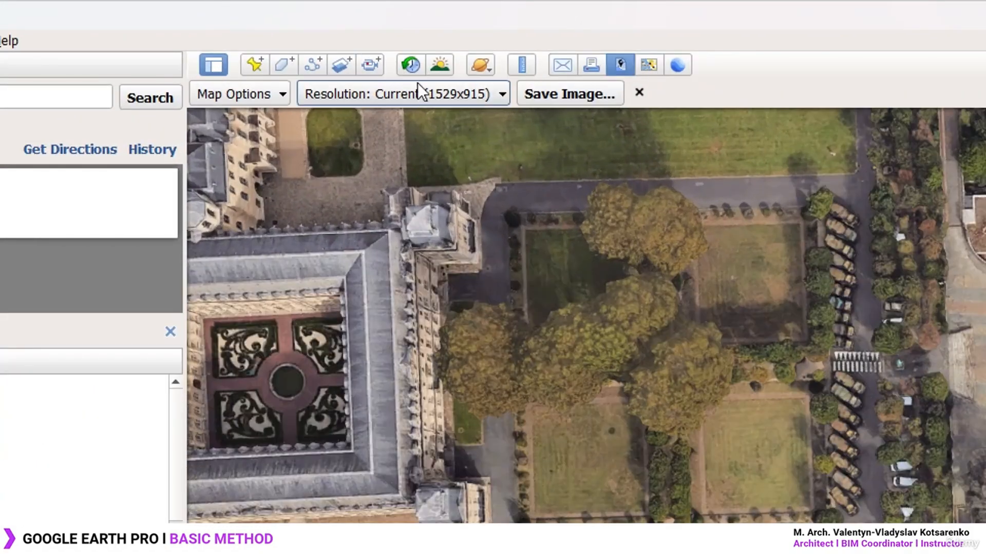
click(328, 47)
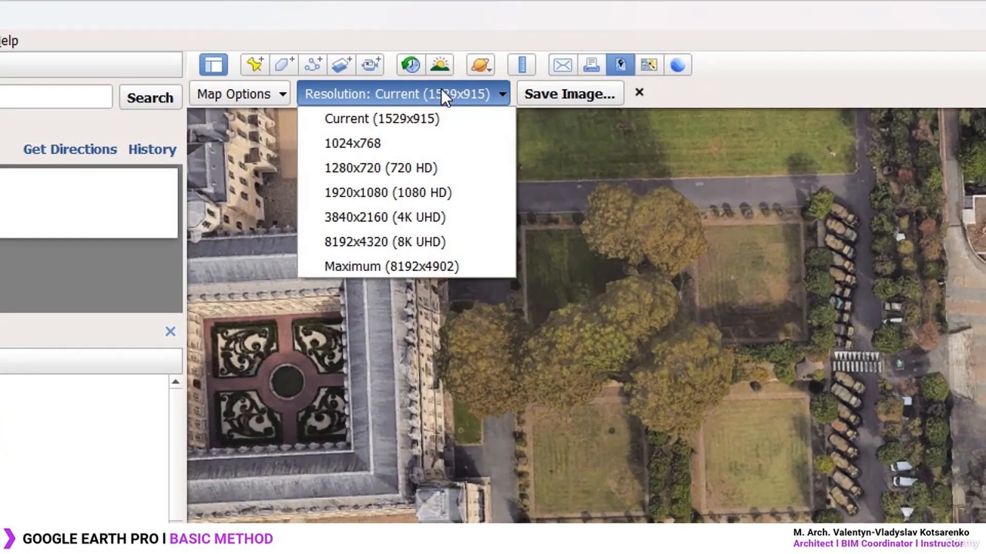
click(420, 195)
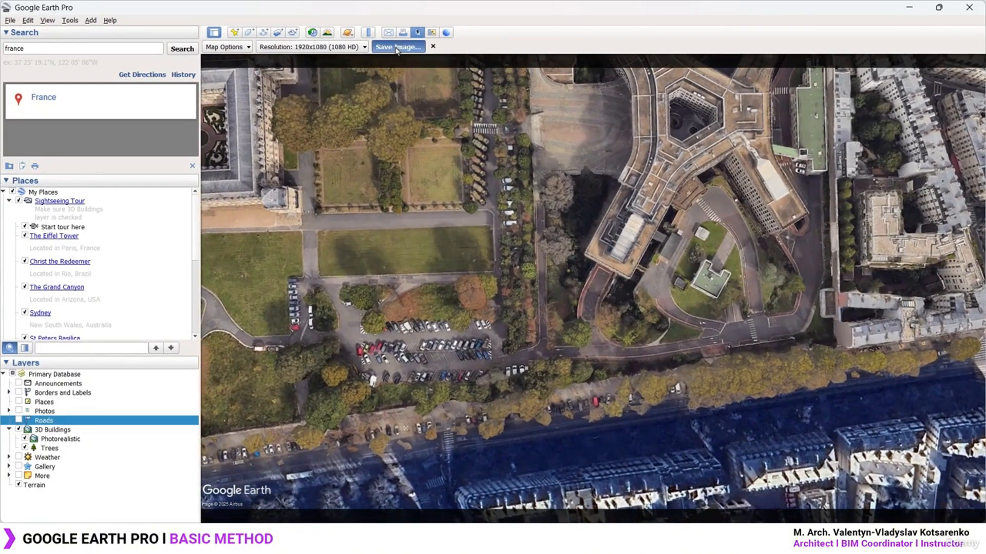
Start saving the view as an image and create a 'Photogrammetry Model' folder on the Desktop
click(397, 47)
scroll(266, 207, up, 5)
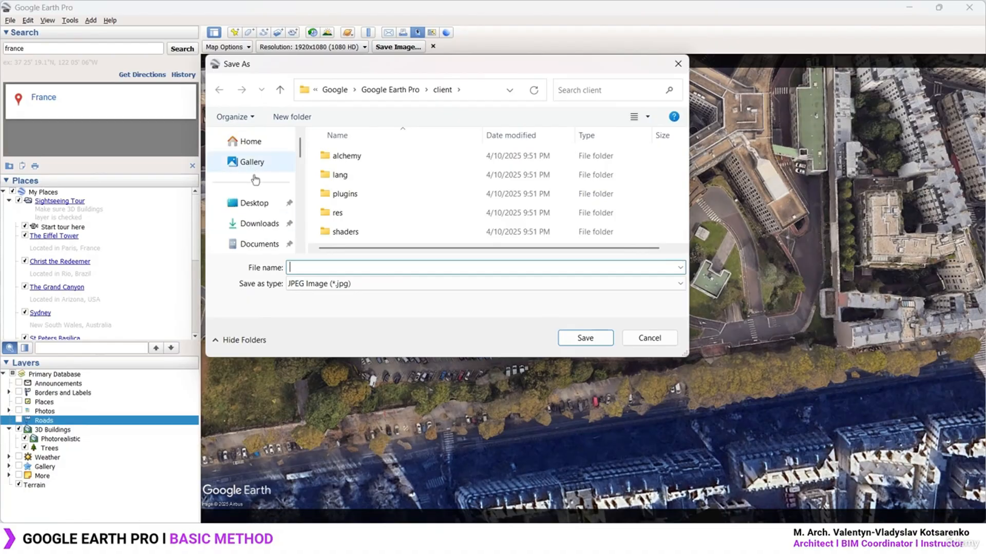
click(266, 205)
right_click(519, 227)
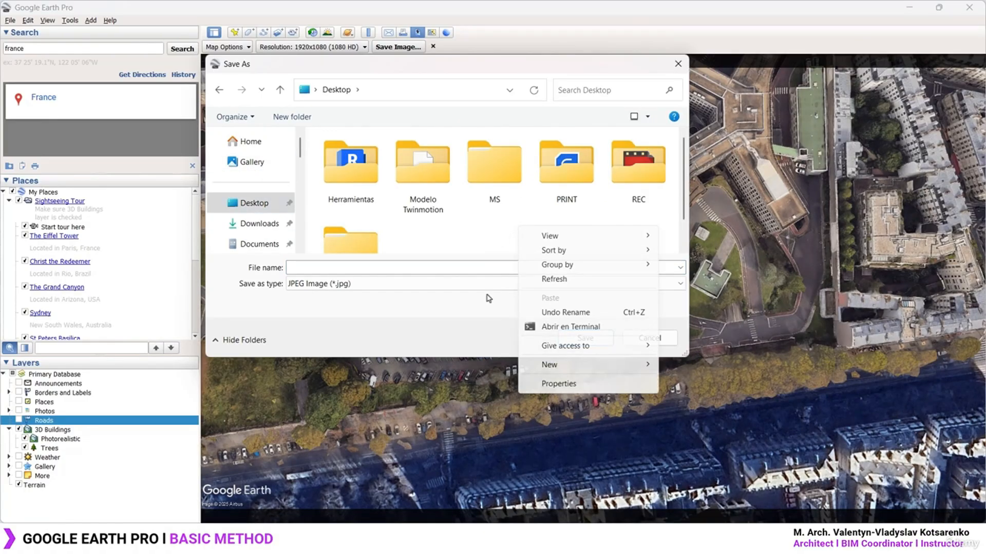
mouse_move(608, 370)
click(676, 171)
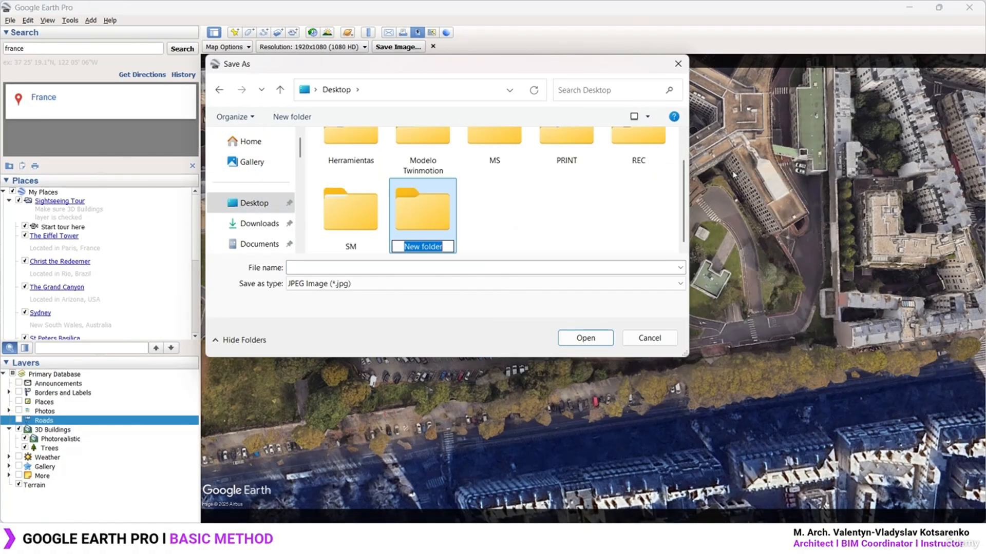
text(Photogrammetry Model)
click(515, 221)
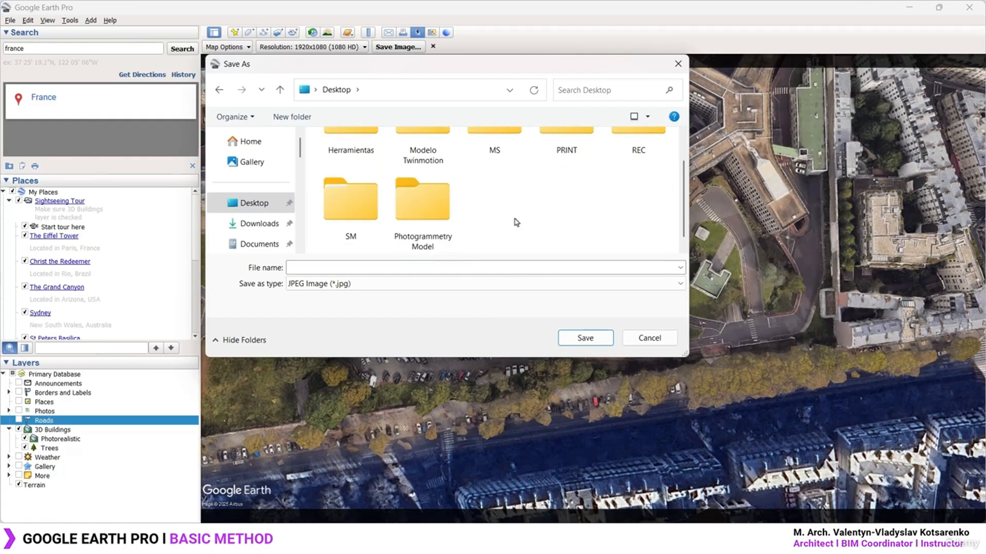
Save the current top-down view as image '1' inside the Photogrammetry Model folder
double_click(418, 211)
click(371, 268)
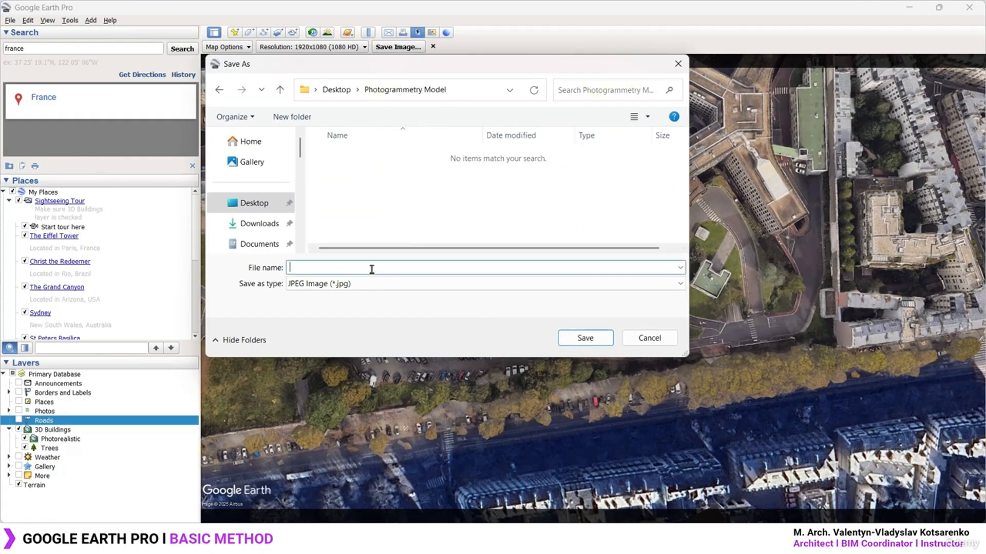
text(1)
click(595, 342)
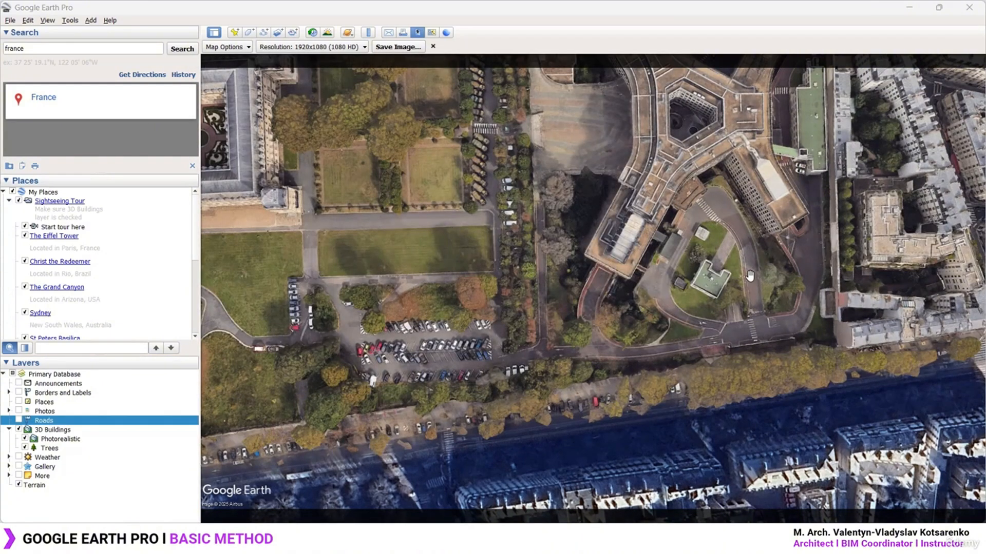
Shift the map so the building sits lower and save that view as image '2'
drag(589, 212, 586, 328)
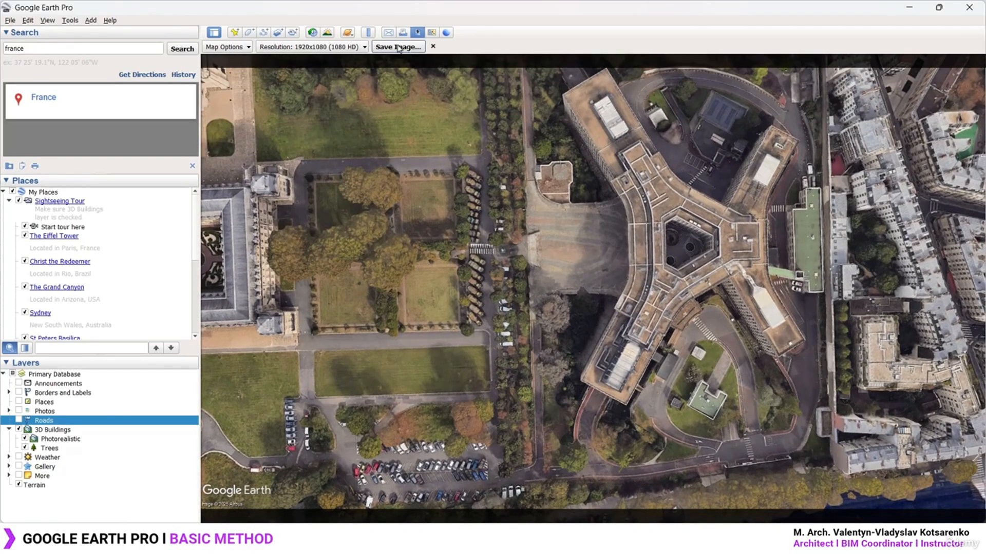
click(398, 47)
text(2)
click(590, 338)
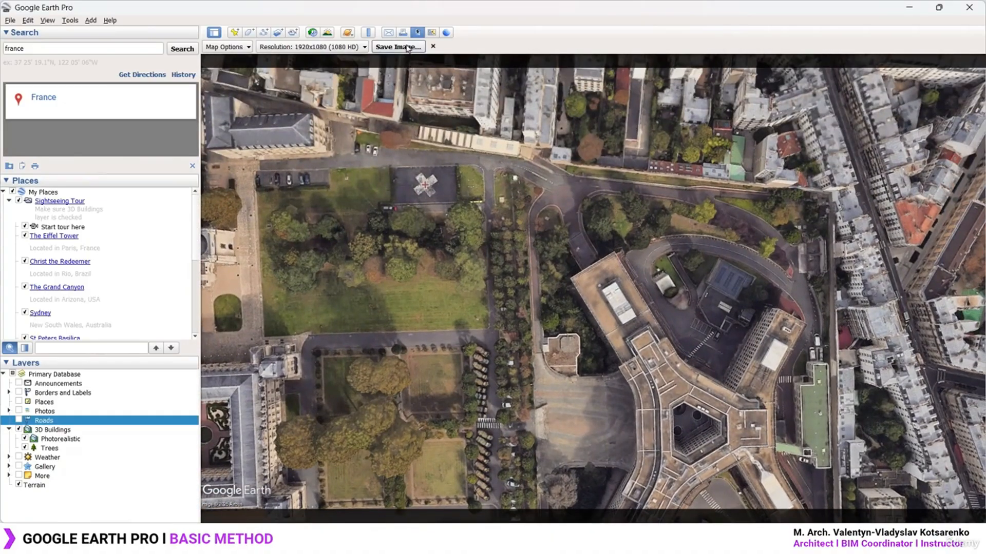
Save another view as image '3', then pan left and recentre on the Y-shaped building
click(397, 47)
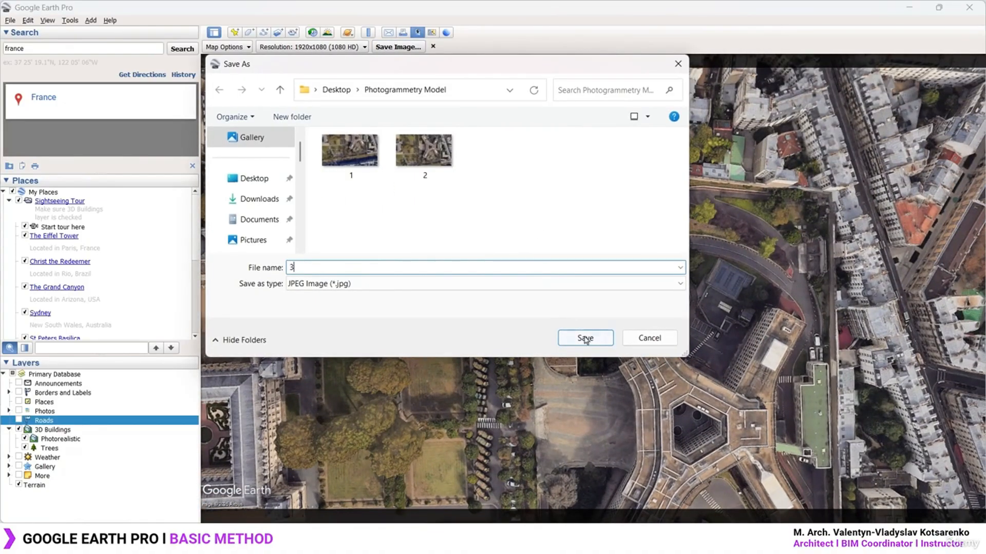
click(585, 338)
drag(625, 258, 524, 253)
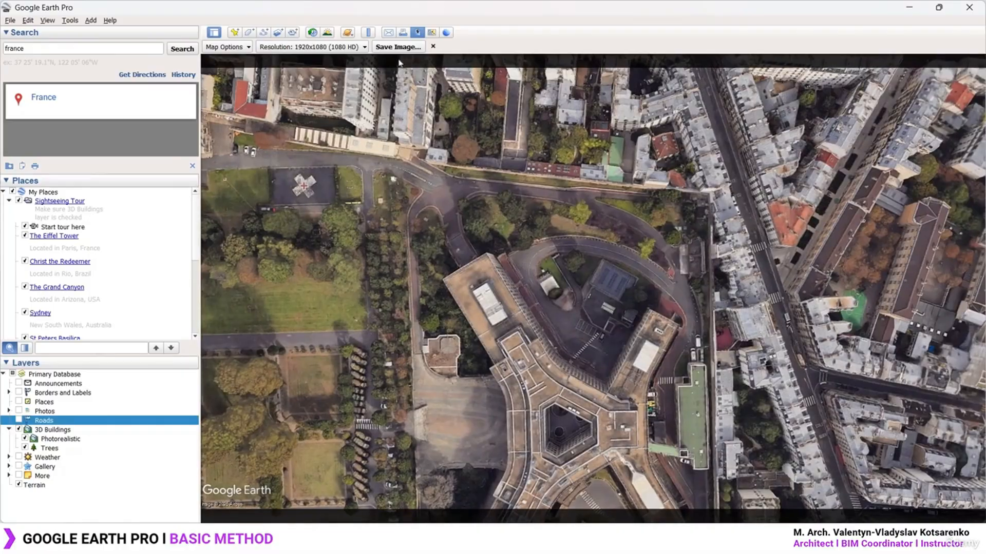
drag(600, 382, 488, 289)
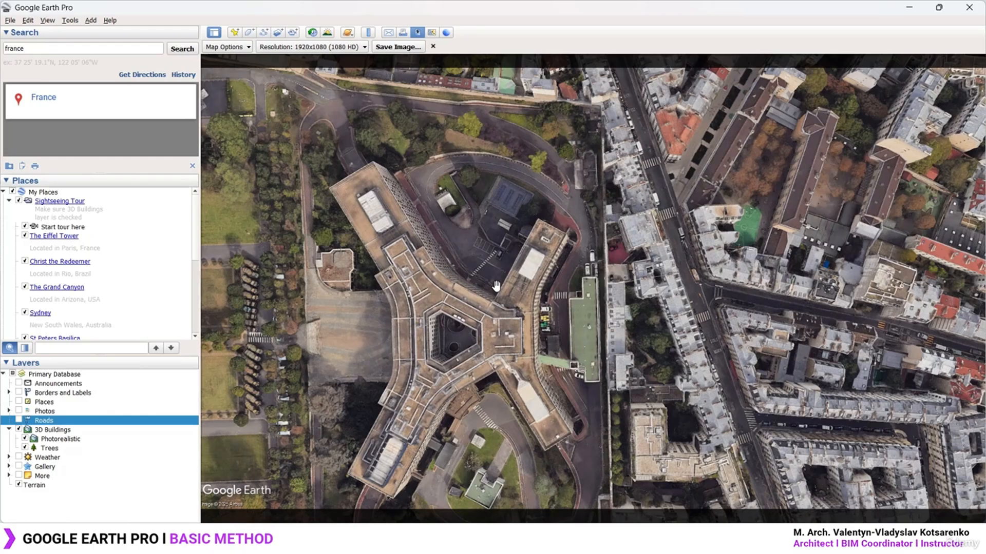
Tilt and orbit the map into an oblique 3D view around the Y-shaped building
drag(519, 381, 599, 311)
middle_drag(600, 311, 645, 373)
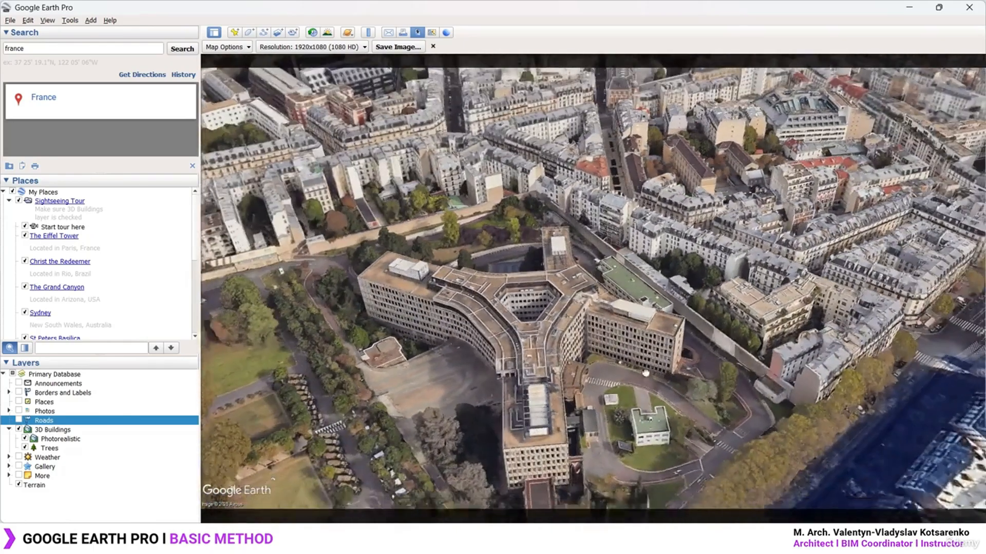
drag(646, 373, 647, 345)
middle_drag(570, 359, 675, 323)
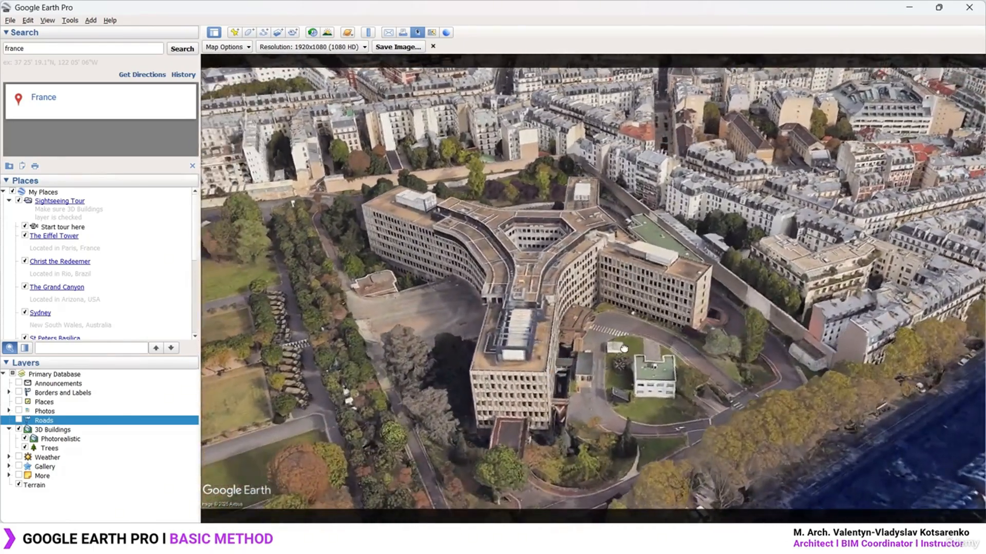
drag(624, 349, 676, 352)
middle_drag(675, 352, 693, 319)
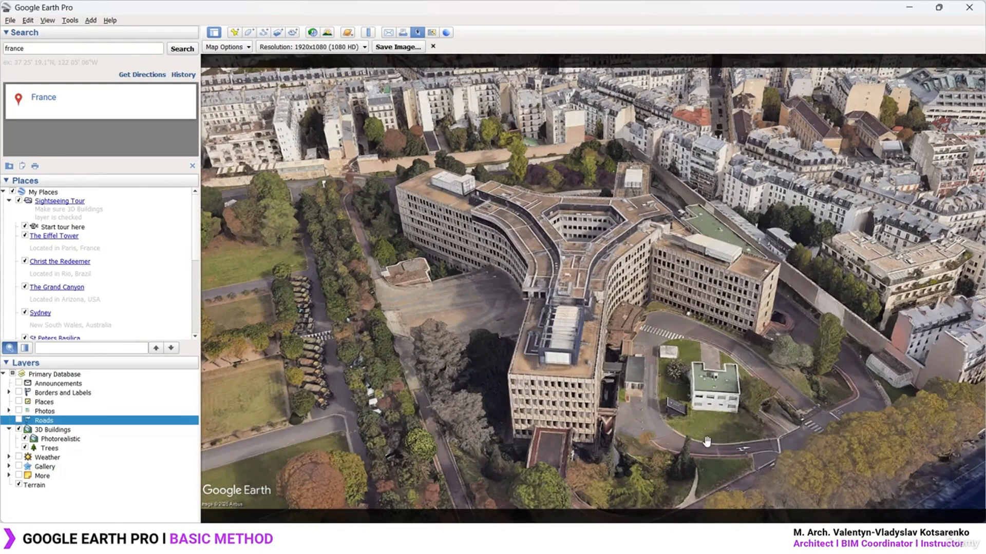
Re-tilt from near top-down to an oblique angle and zoom to frame the whole Y-shaped building
middle_drag(705, 442, 629, 99)
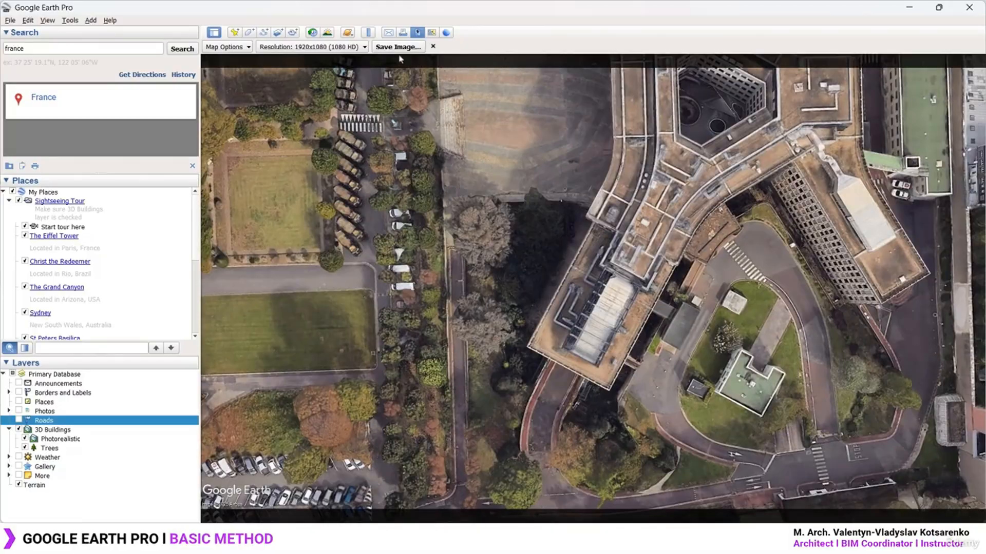
middle_drag(591, 169, 678, 393)
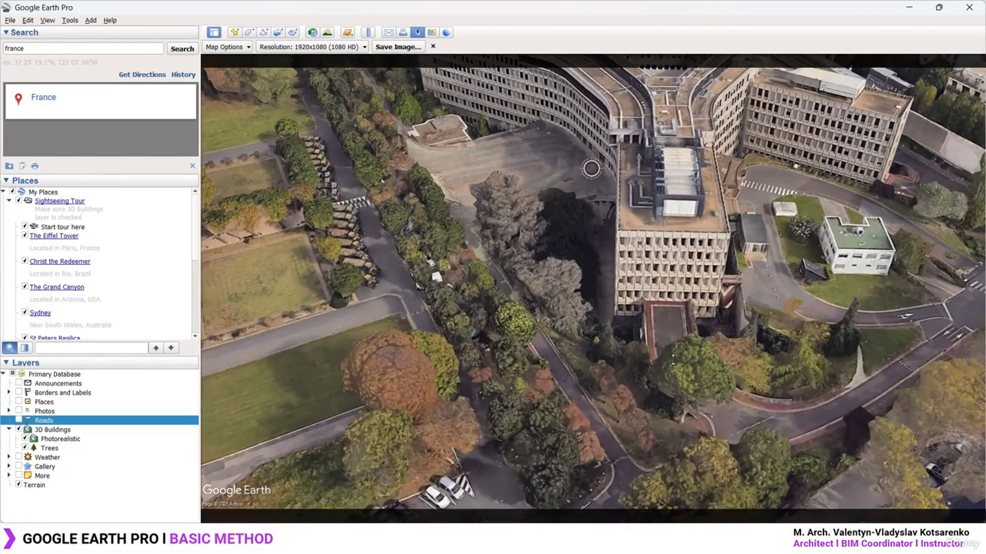
middle_drag(501, 291, 518, 359)
drag(661, 210, 641, 279)
scroll(641, 280, down, 3)
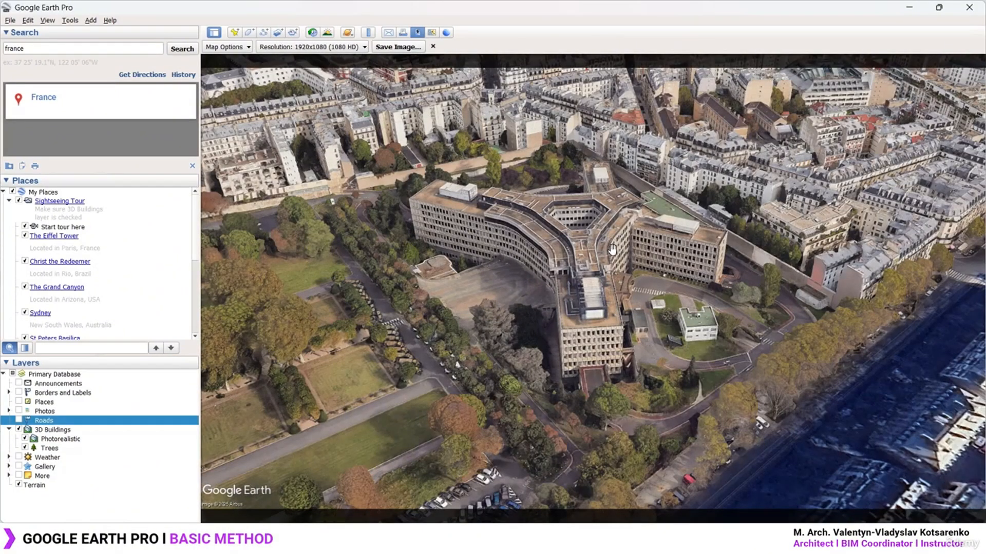
scroll(612, 250, up, 1)
drag(641, 288, 659, 293)
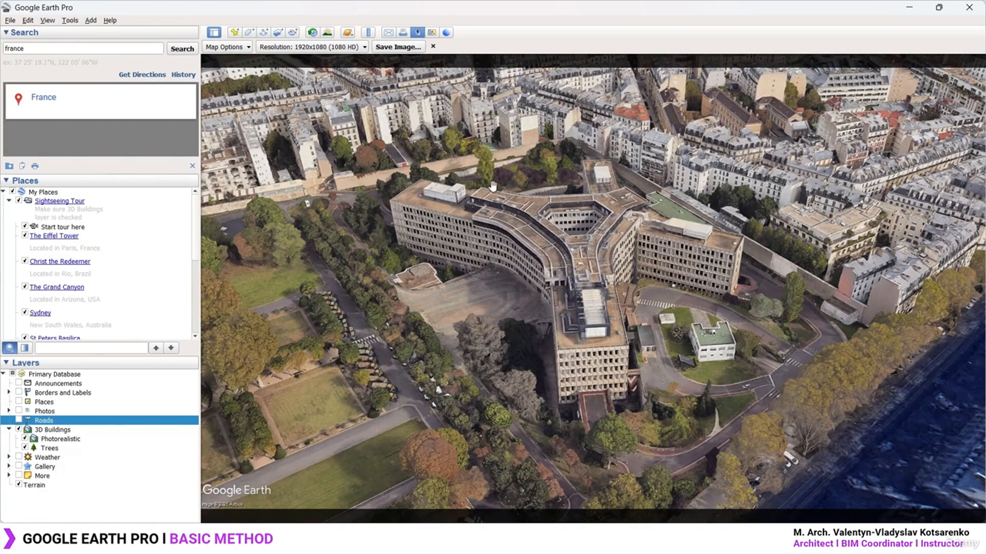
drag(553, 218, 554, 220)
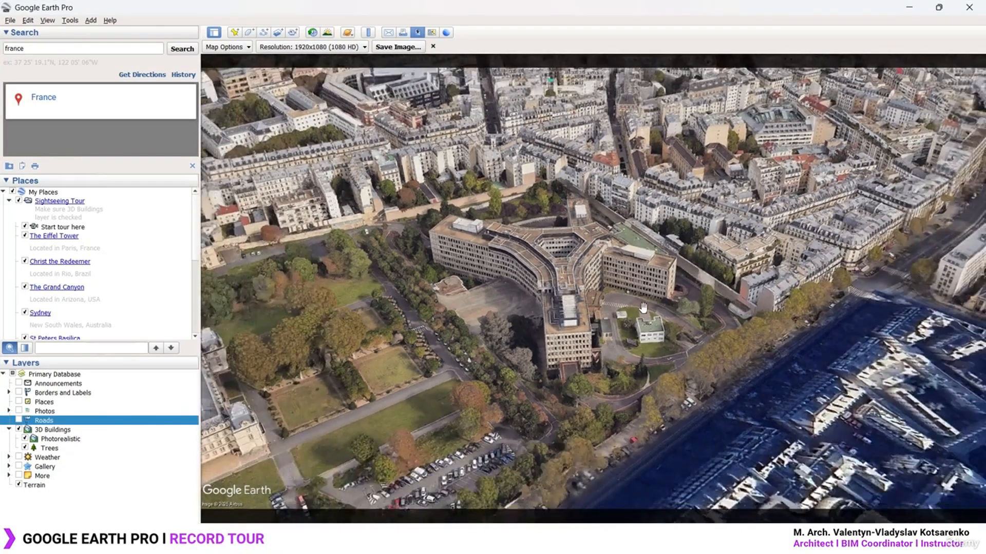
mouse_move(643, 307)
middle_down()
mouse_move(574, 282)
mouse_move(585, 263)
mouse_move(598, 263)
mouse_move(630, 287)
mouse_move(631, 264)
mouse_move(572, 269)
mouse_move(560, 257)
middle_up()
scroll(574, 281, up, 2)
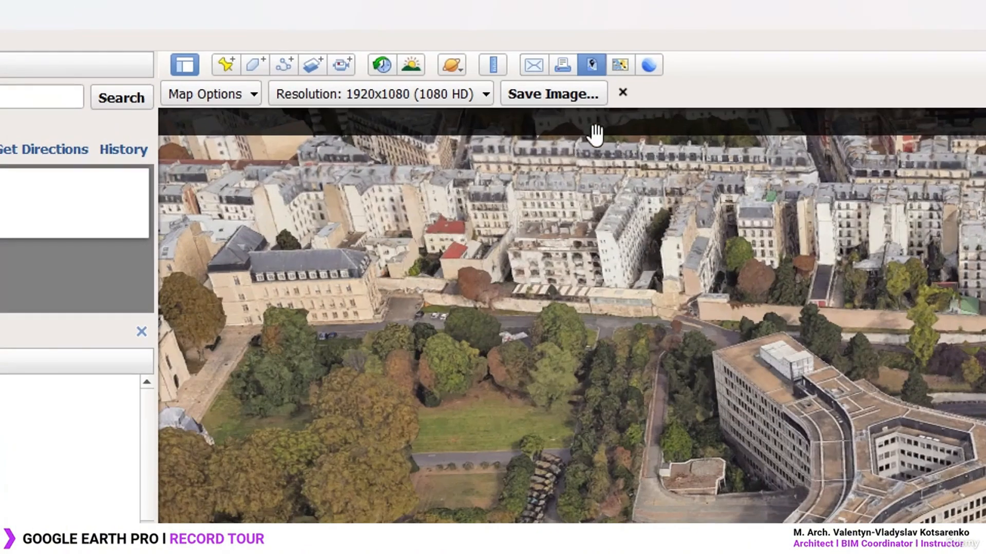
Close the Save Image bar, open the tour recorder, and rotate the view around the Y-shaped building
click(622, 93)
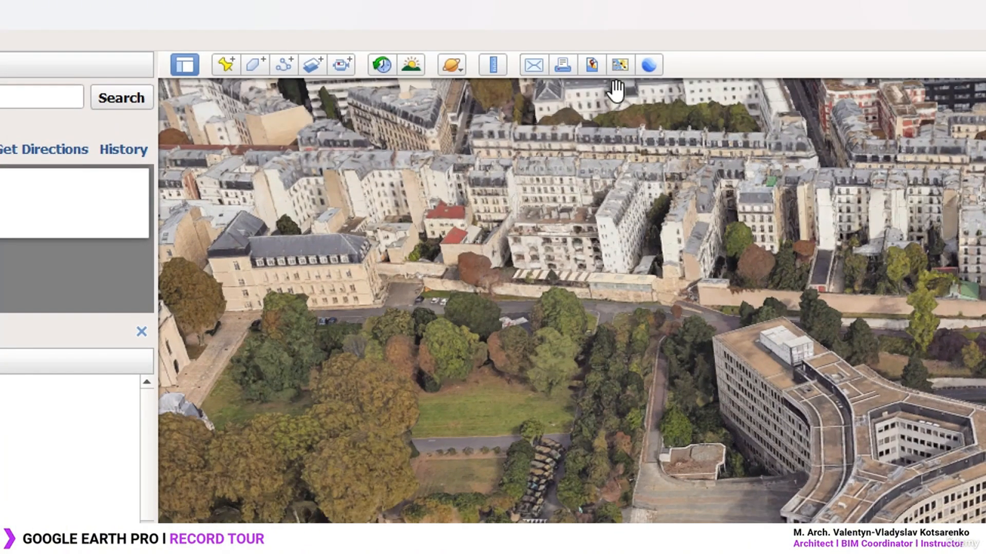
click(341, 65)
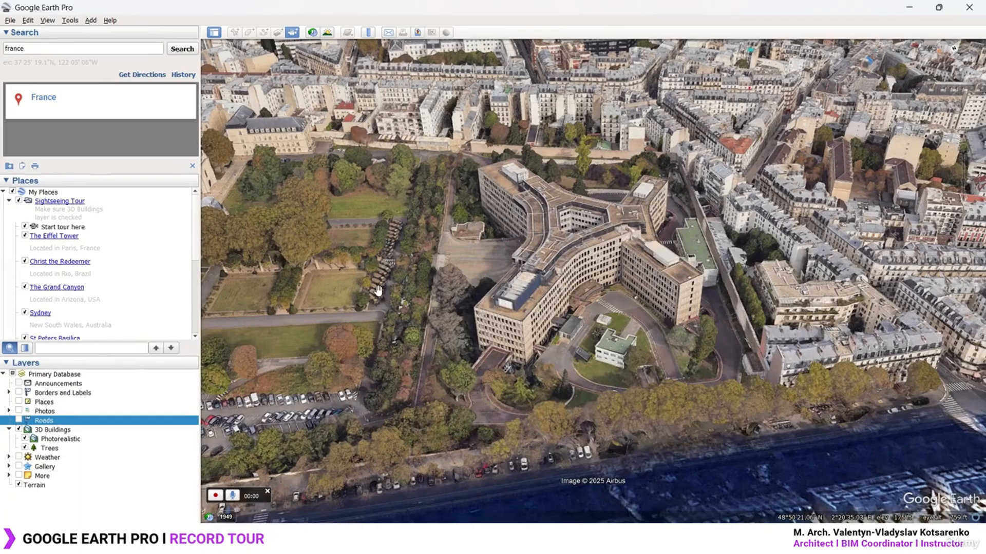
drag(504, 276, 494, 253)
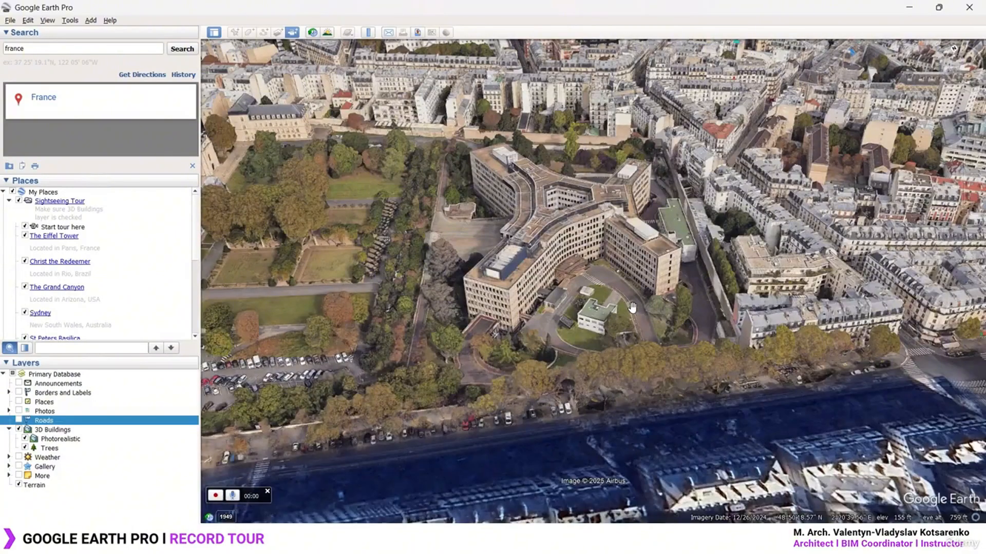
mouse_move(616, 313)
middle_down()
mouse_move(616, 325)
mouse_move(606, 256)
mouse_move(574, 222)
middle_up()
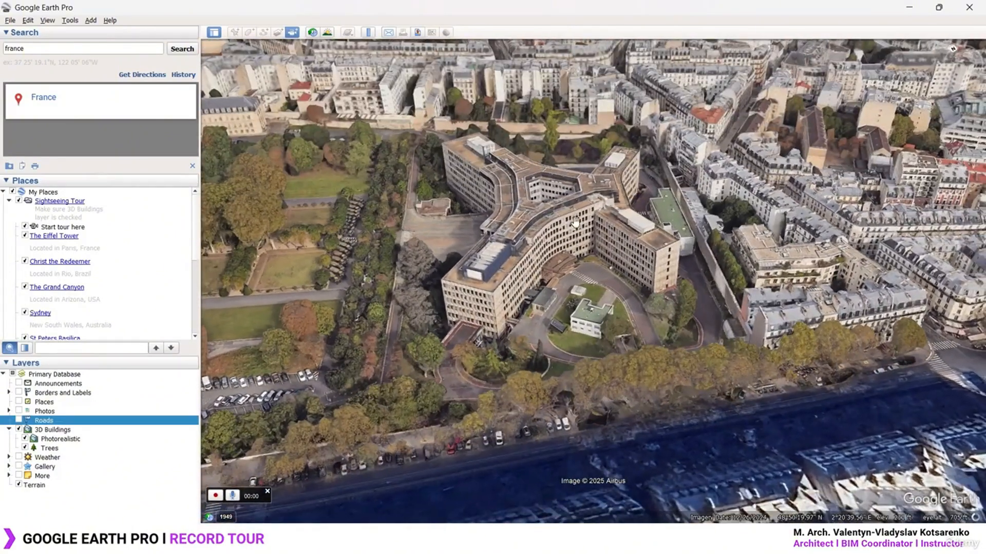
key(shift+Right)
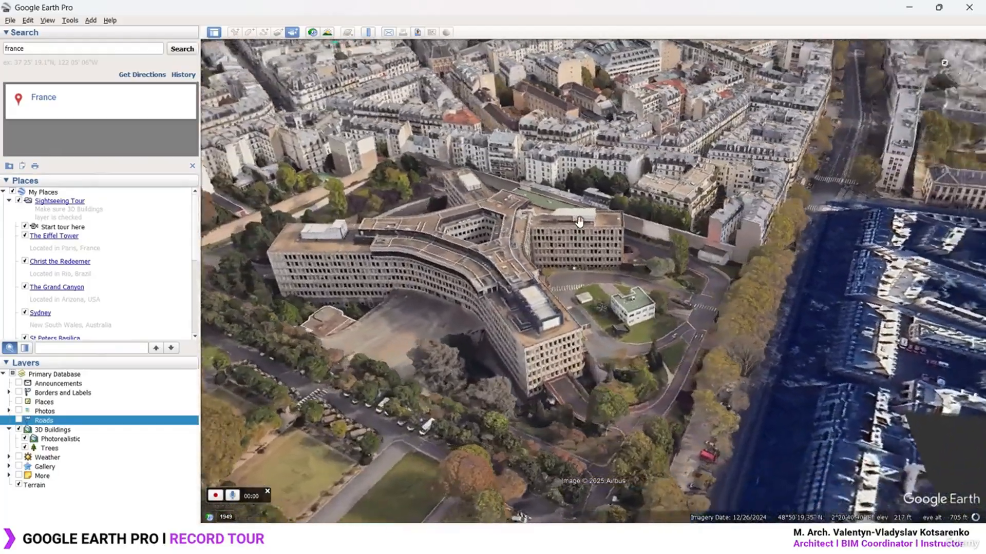
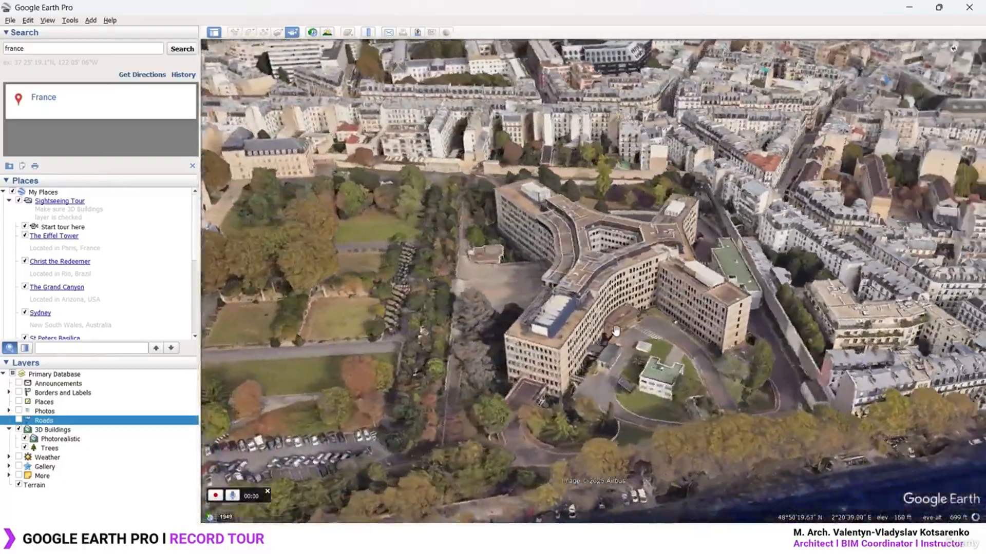
Orbit around the three-winged Paris building and record an 8-second tour circling it
key(shift+Left)
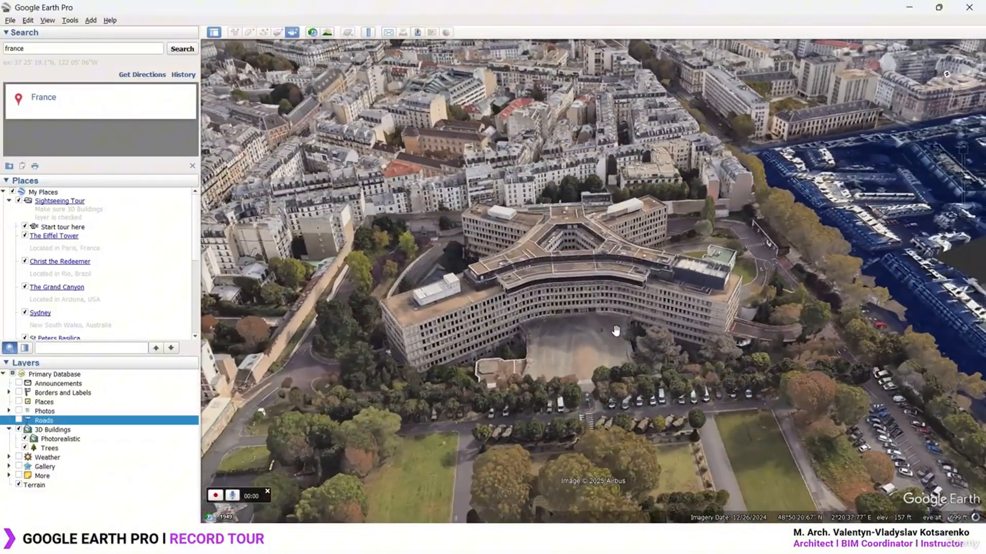
key(ctrl+2)
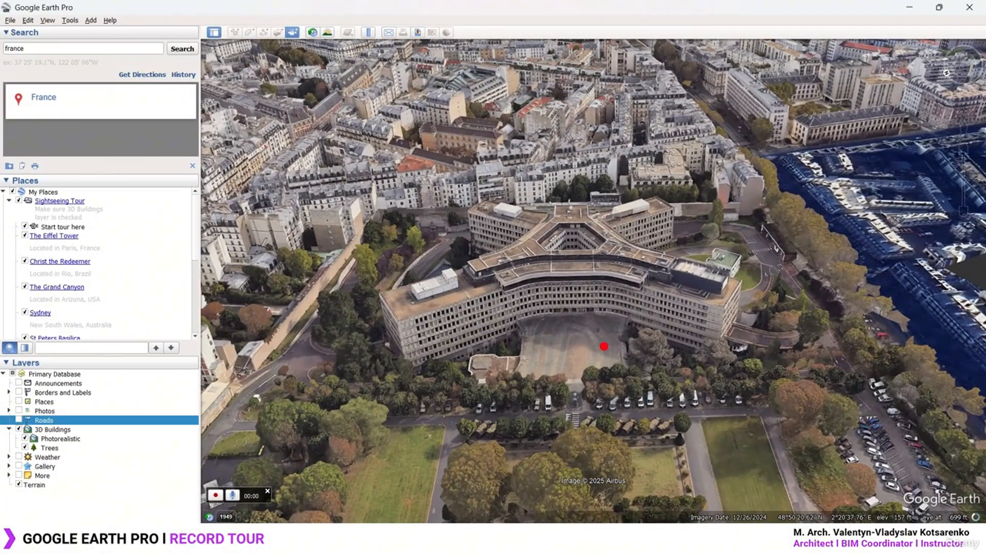
shift+drag(568, 96, 568, 453)
shift+drag(502, 280, 648, 270)
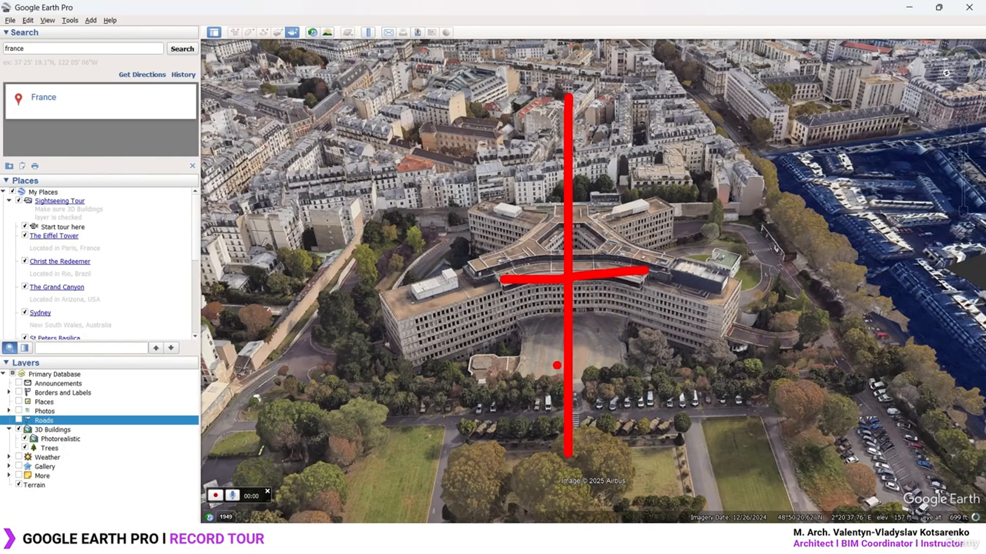
mouse_move(561, 390)
mouse_down()
mouse_move(424, 403)
mouse_move(448, 131)
mouse_move(716, 154)
mouse_move(711, 362)
mouse_move(577, 386)
mouse_up()
mouse_move(603, 369)
mouse_down()
mouse_move(575, 385)
mouse_move(600, 403)
mouse_up()
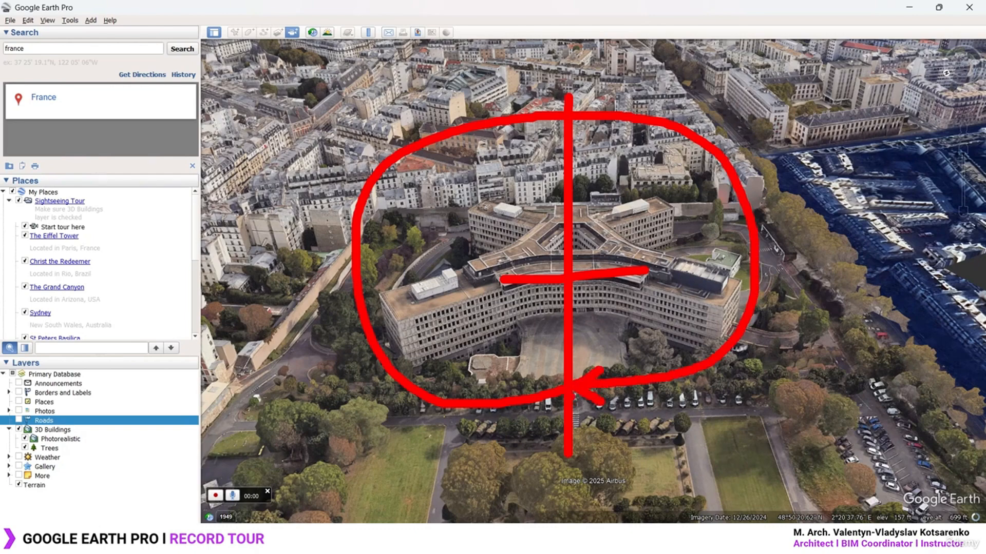
key(Escape)
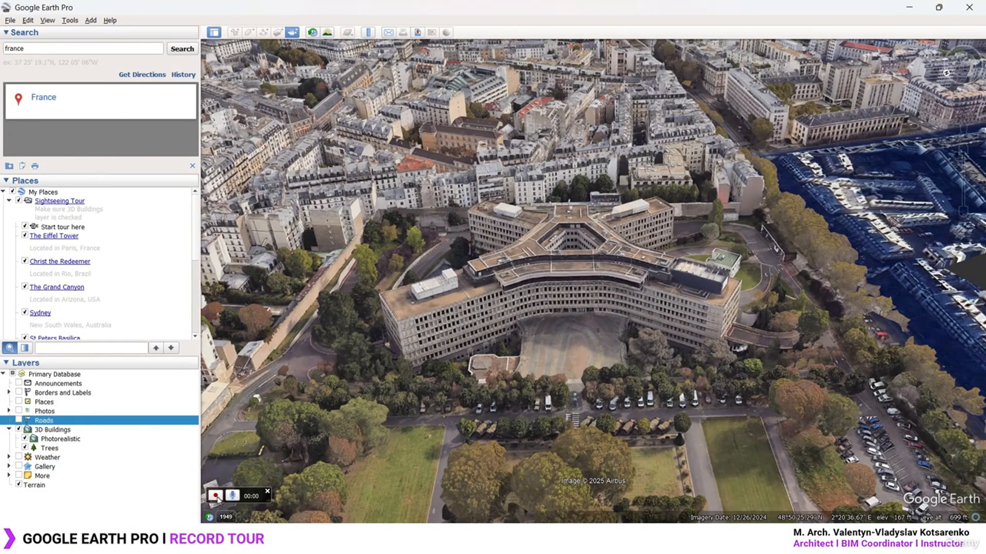
key(shift+Left)
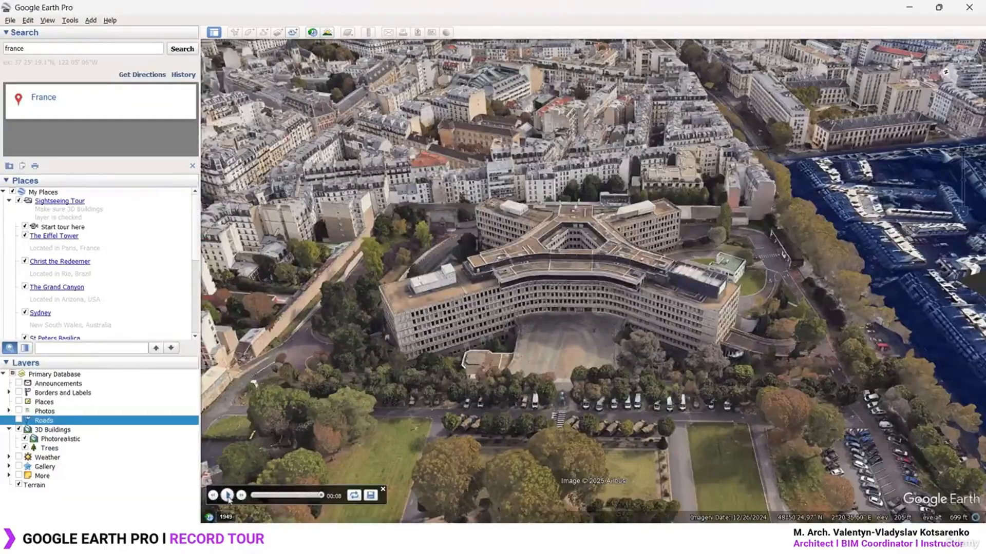
Replay and pause the 8-second recorded tour, then save it as a new tour
click(226, 496)
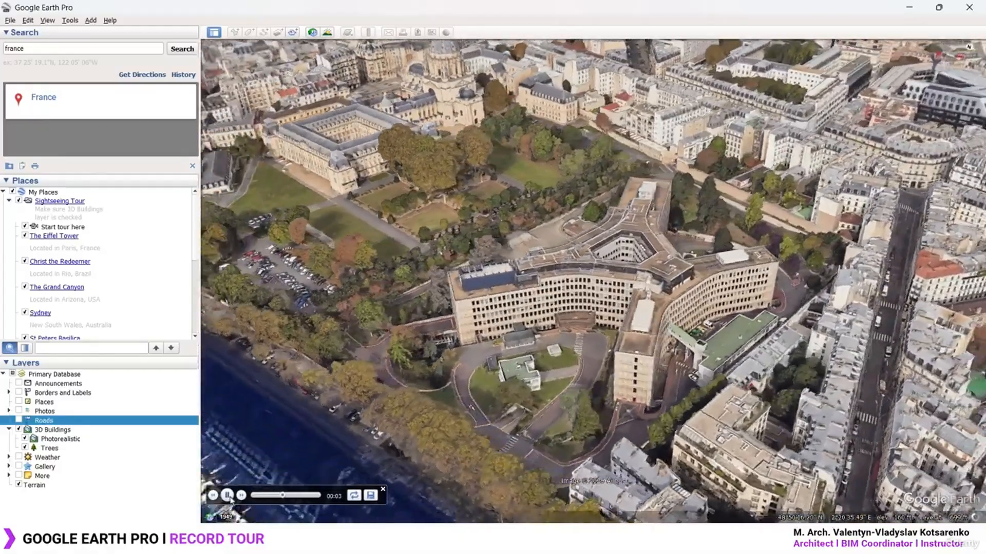
click(227, 496)
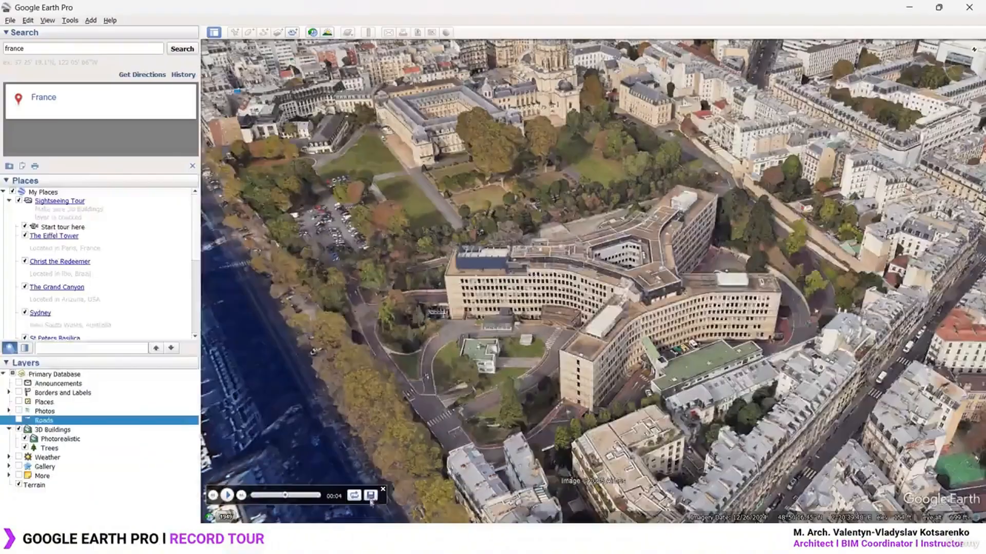
click(366, 471)
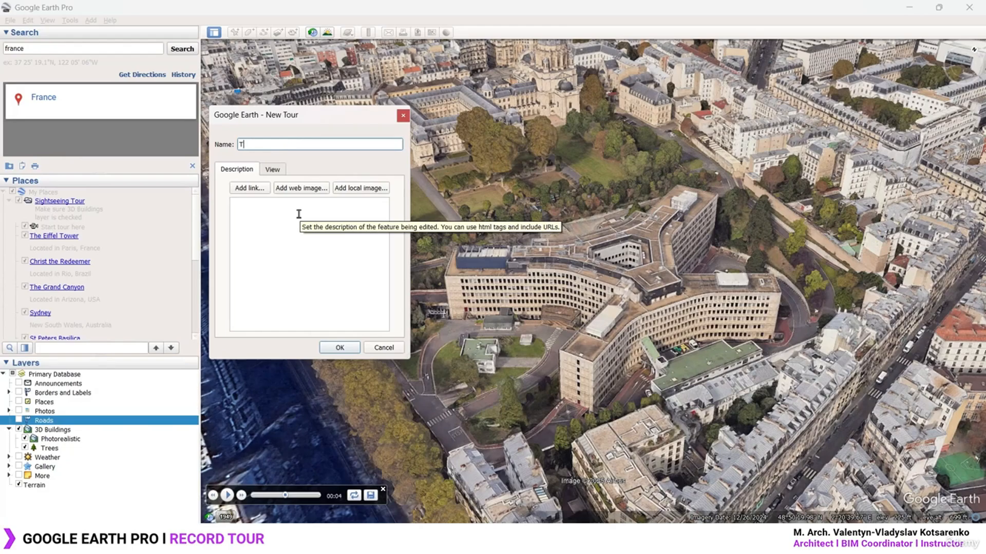
Name the recorded tour 'Drone Tour 1' and save it to My Places
key(shift+Tab)
text(D)
key(ctrl+shift+Left)
key(BackSpace)
key(ctrl+a)
click(314, 149)
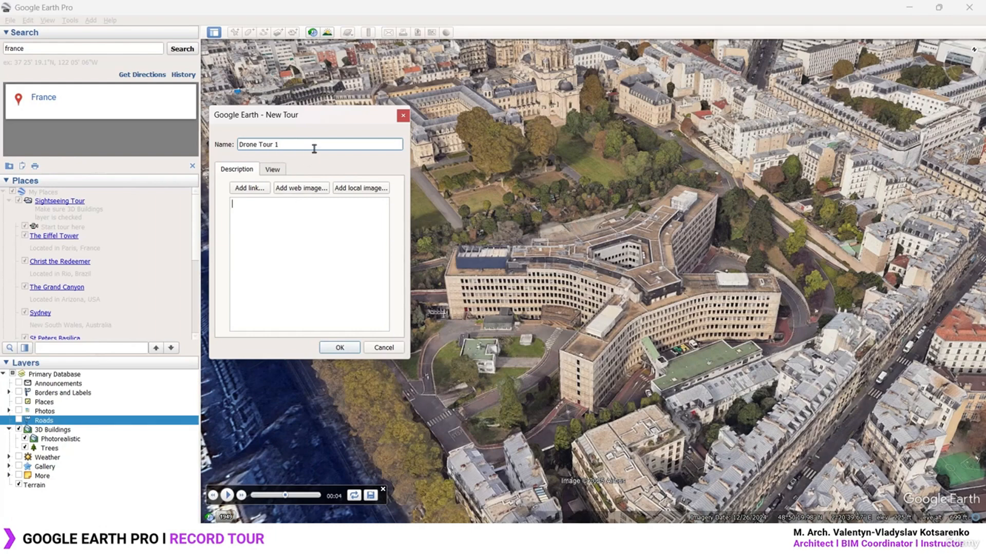
click(343, 350)
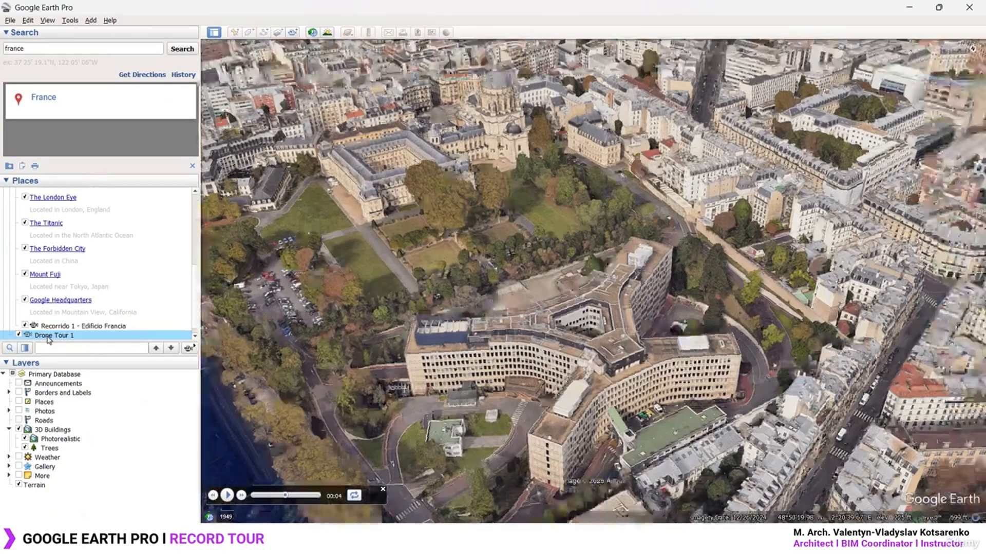
Replay Drone Tour 1, close the player, and tilt to a top-down view over the building's courtyard
double_click(47, 338)
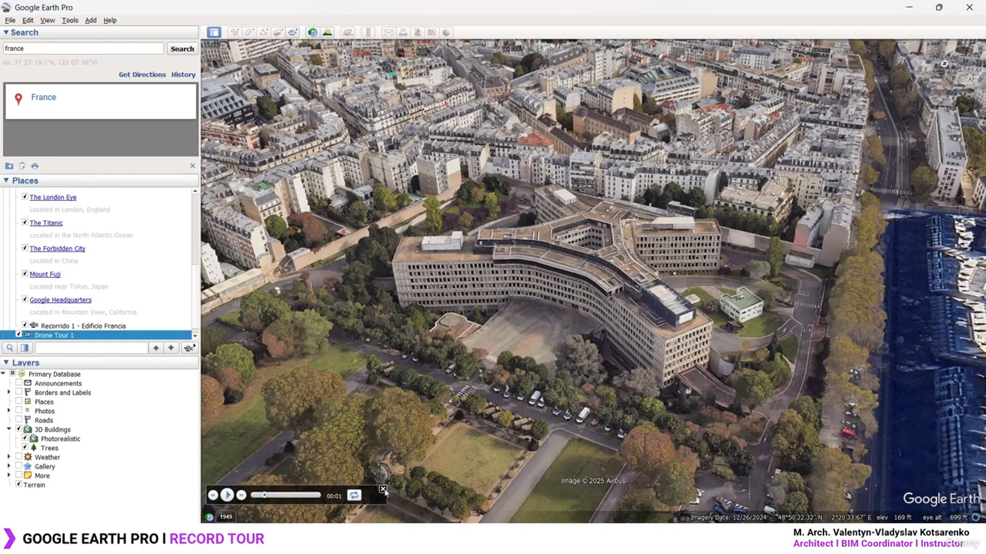
click(384, 491)
middle_drag(762, 274, 640, 406)
drag(675, 188, 649, 313)
scroll(544, 327, down, 3)
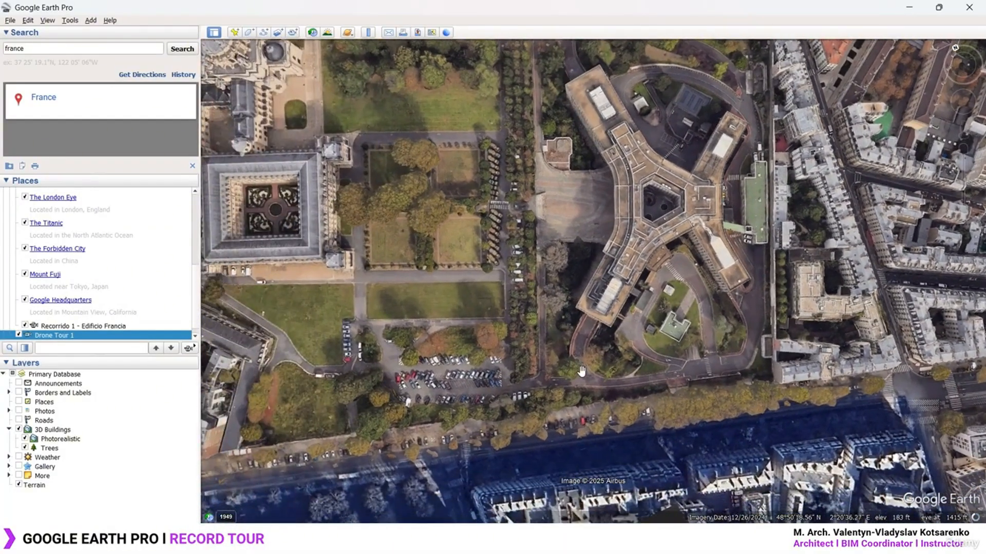
scroll(581, 372, up, 2)
middle_drag(576, 375, 571, 278)
scroll(576, 380, up, 2)
scroll(570, 371, up, 2)
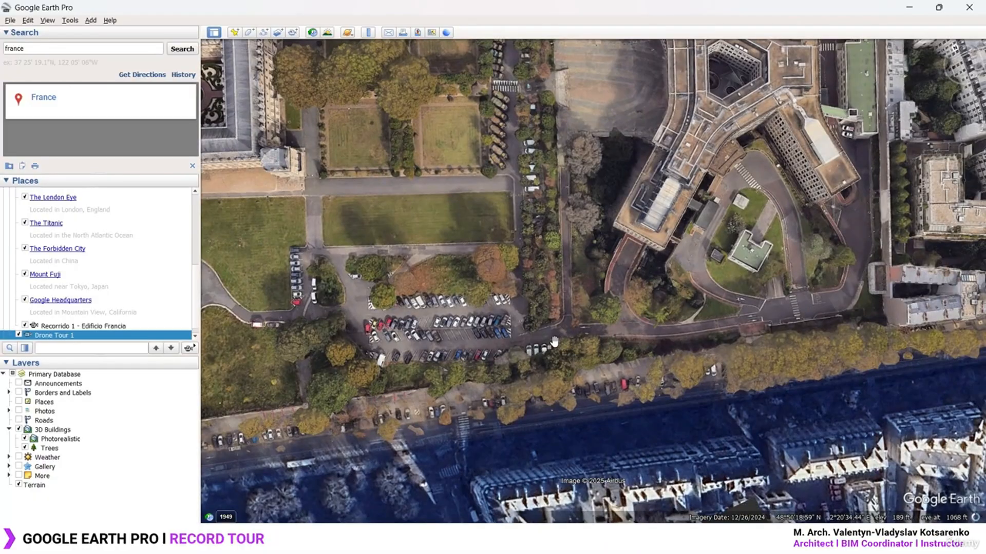
scroll(557, 342, up, 1)
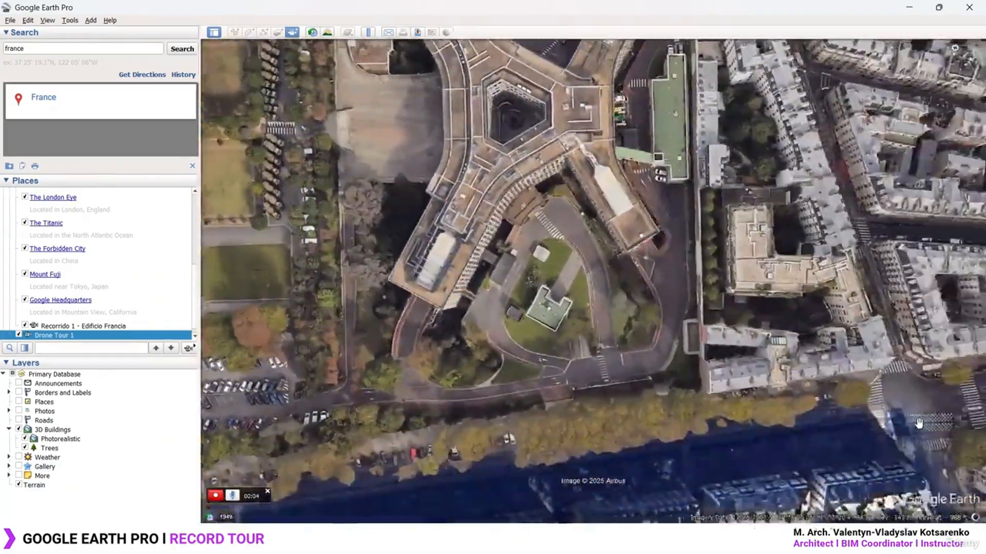
Record a second 7-second tour flying north, east and back south, then save it
key(Up)
key(Right)
key(Down)
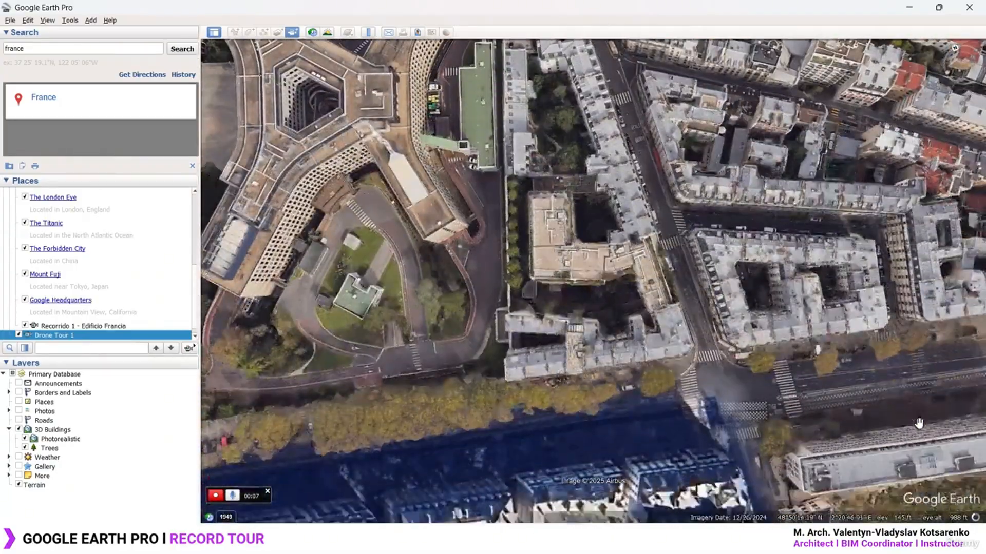
click(216, 496)
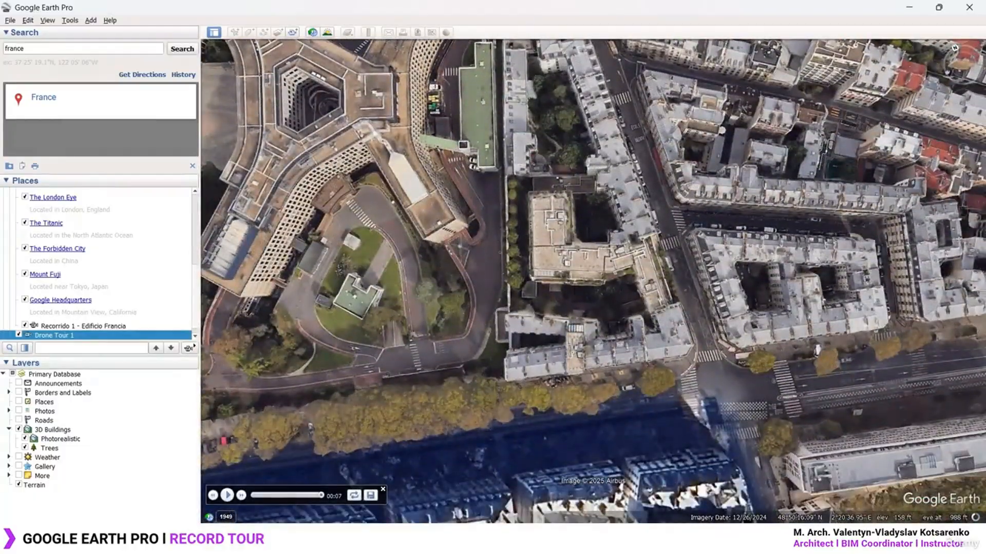
click(371, 496)
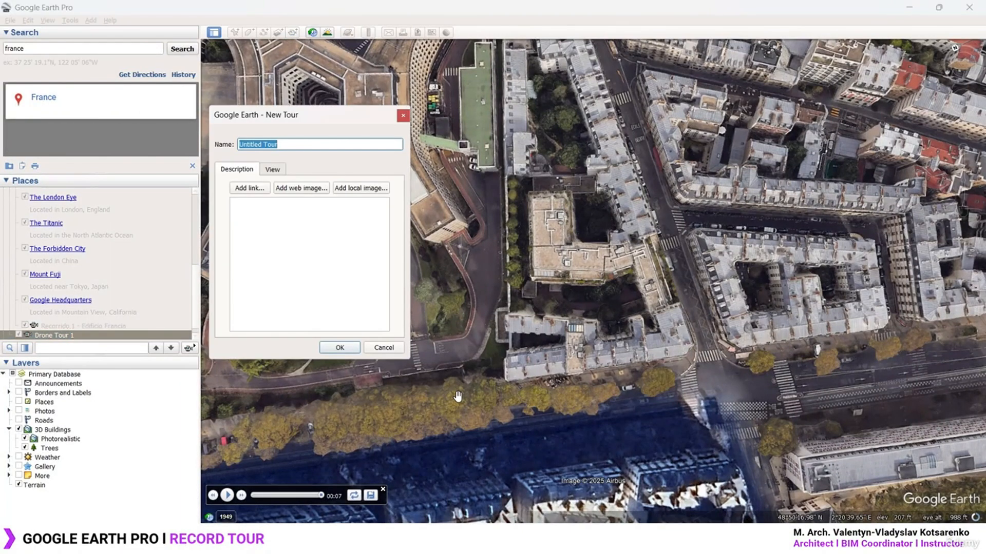
Save the tour as 'Drone Tour 2', delete 'Recorrido 1 - Edificio Francia', and play Drone Tour 1
text(Drone Tour 2)
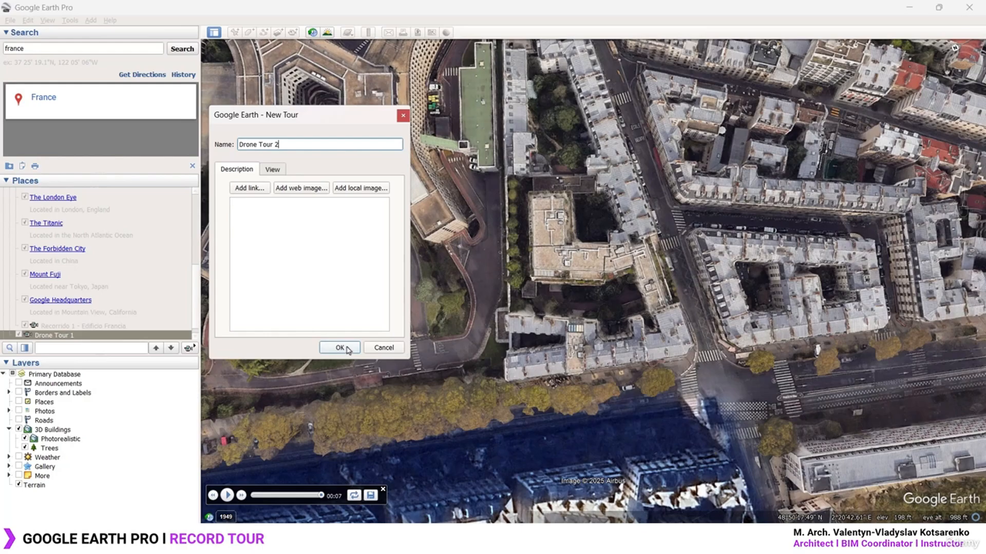
click(339, 348)
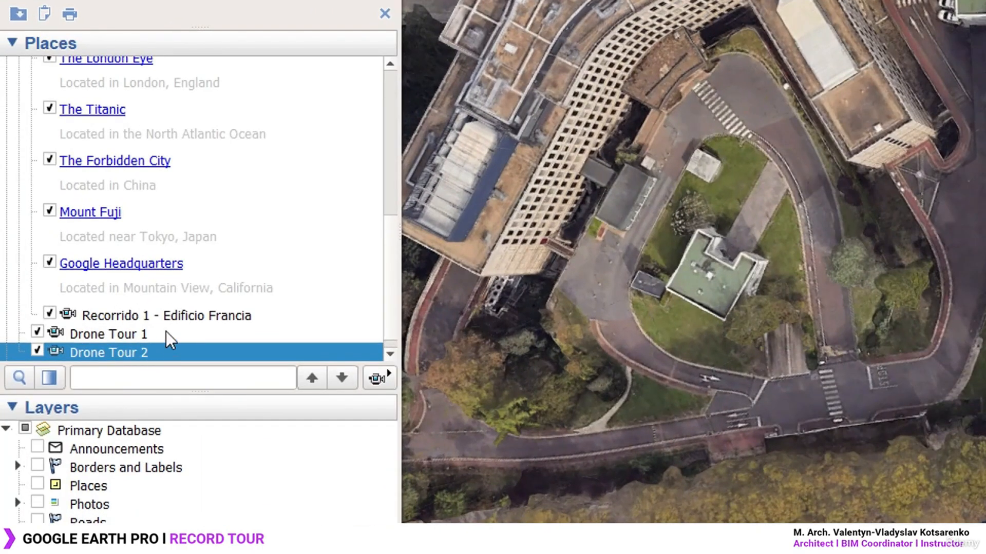
click(168, 318)
right_click(168, 309)
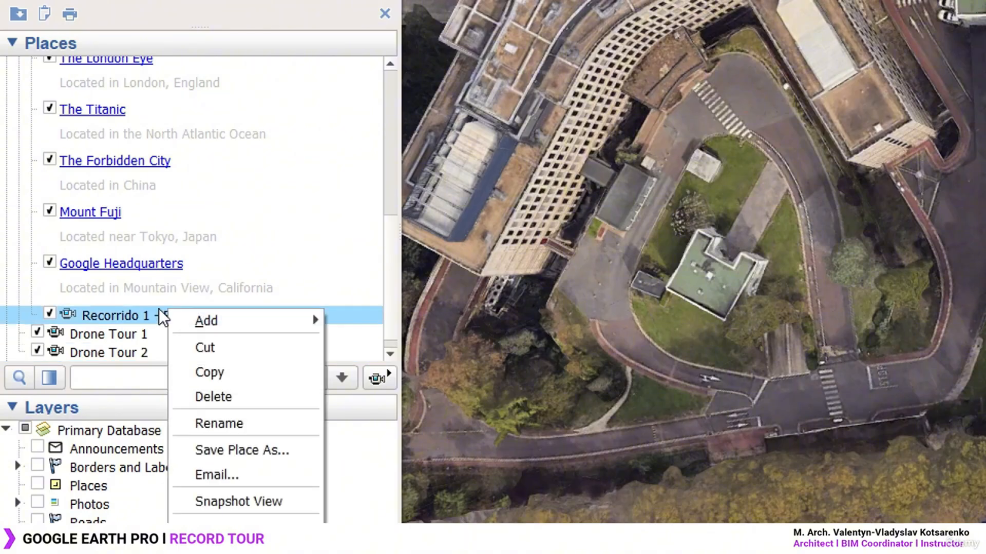
click(229, 396)
drag(816, 165, 293, 186)
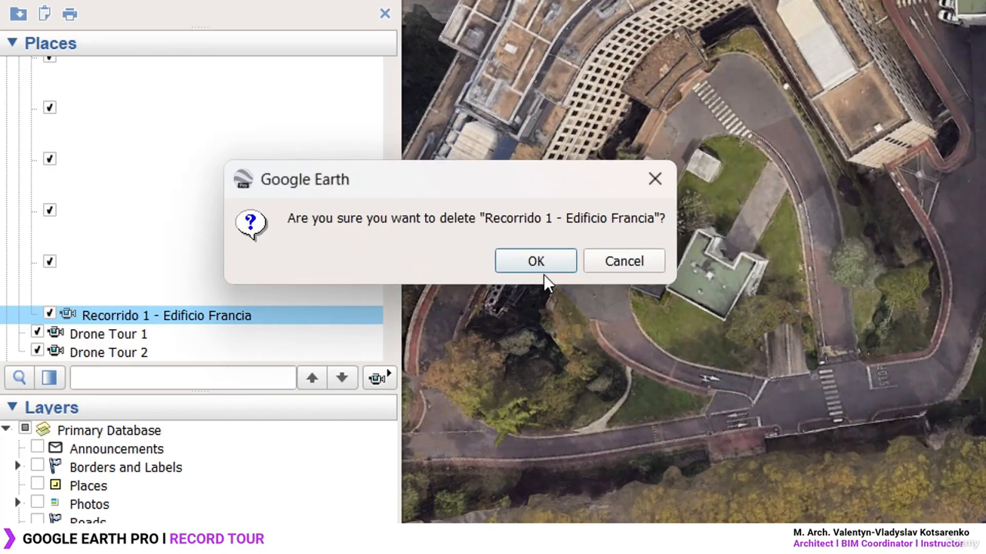
click(536, 261)
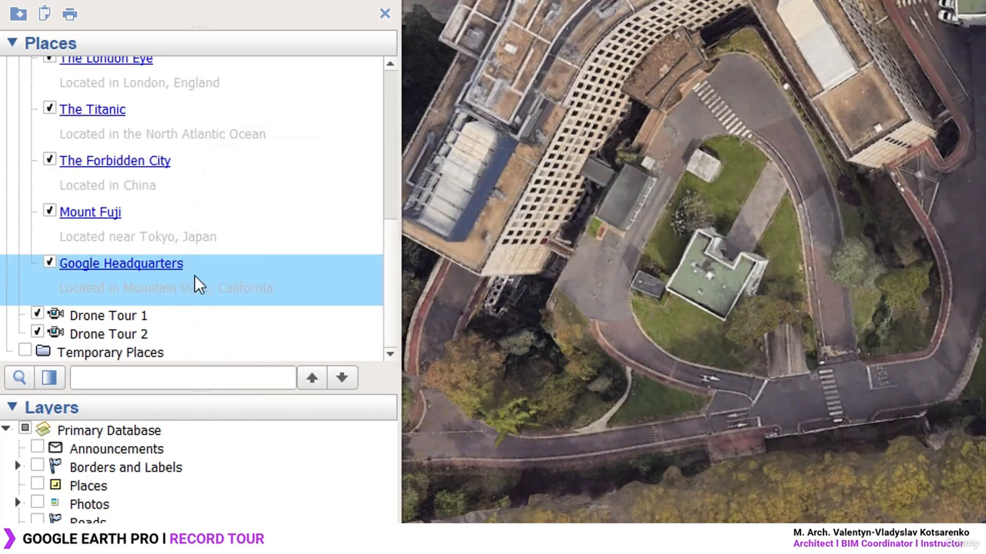
click(142, 321)
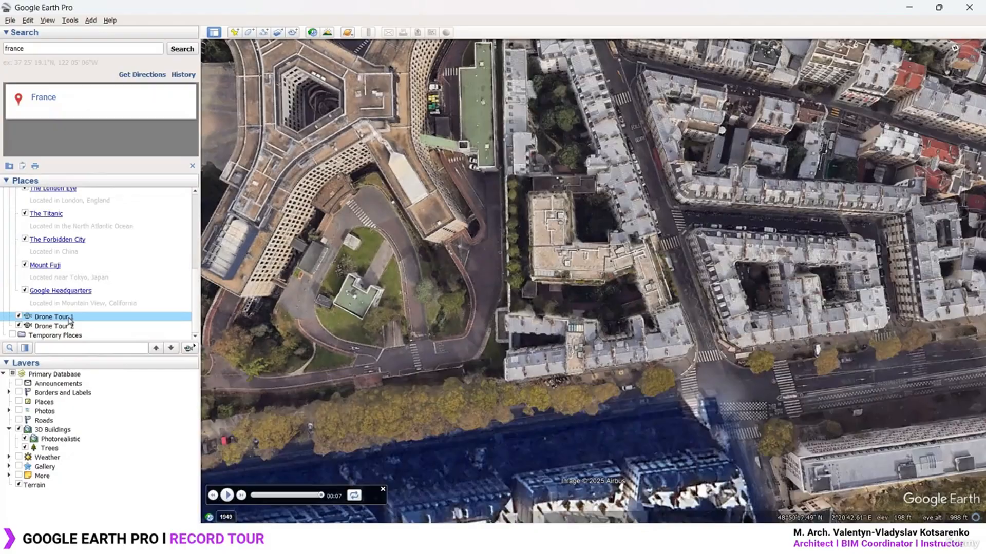
double_click(69, 319)
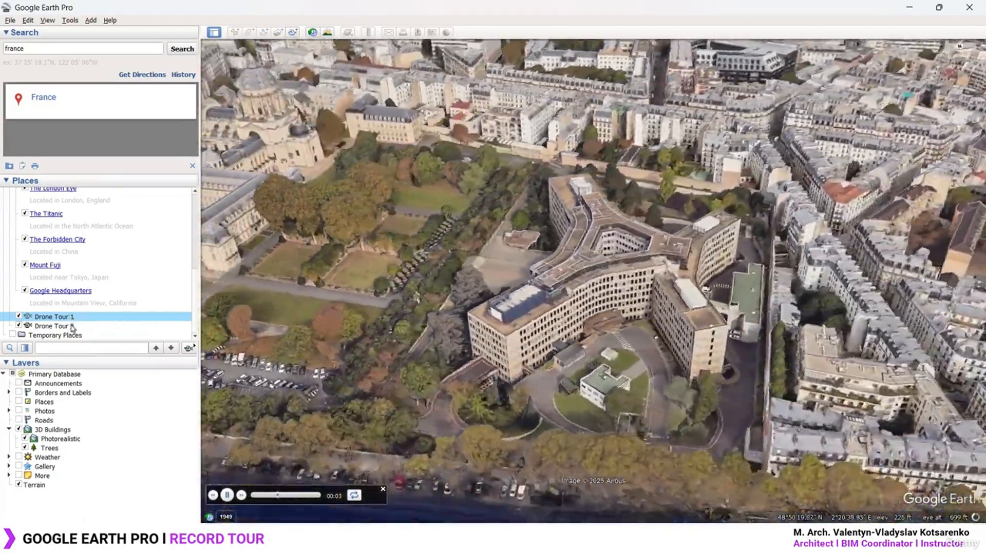
Preview Drone Tour 2 and Drone Tour 1, close the player, and orbit to an oblique Paris view
double_click(72, 327)
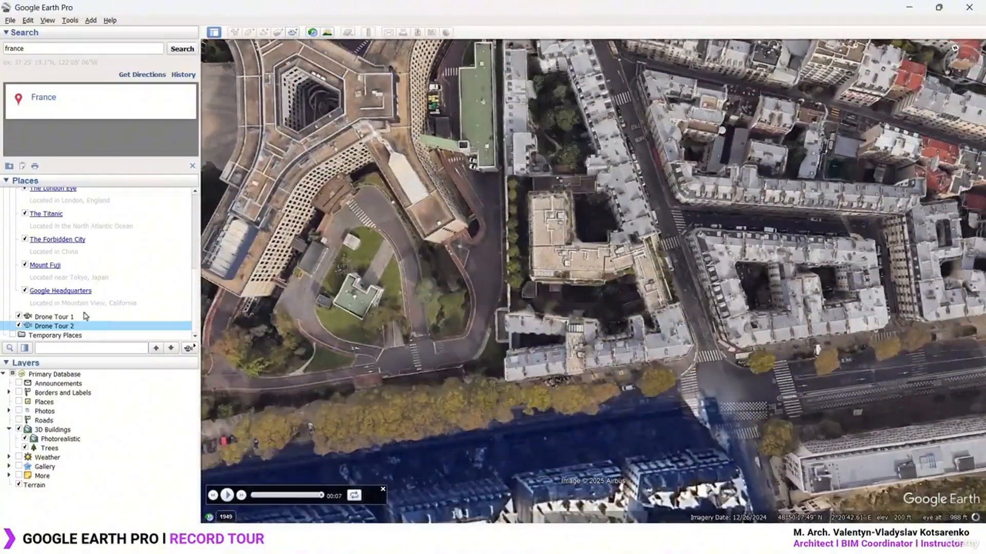
double_click(83, 317)
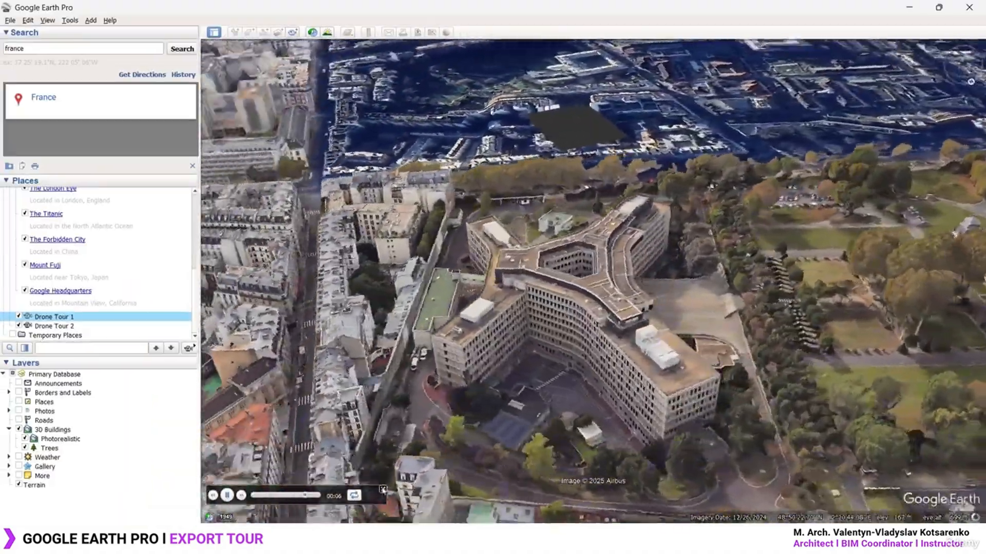
click(488, 452)
middle_drag(727, 349, 924, 293)
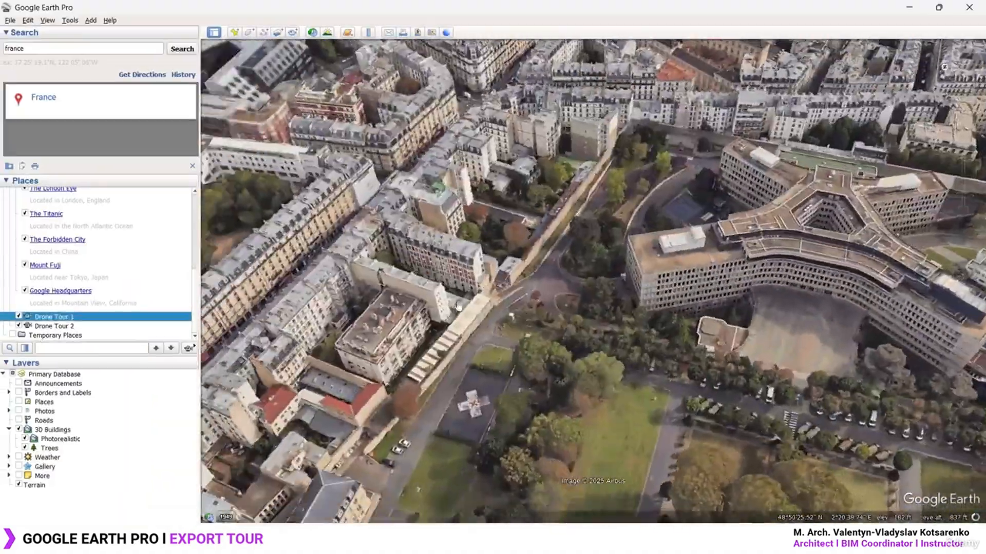
drag(924, 293, 745, 325)
mouse_move(745, 324)
middle_down()
mouse_move(760, 339)
mouse_move(745, 325)
mouse_move(503, 267)
middle_up()
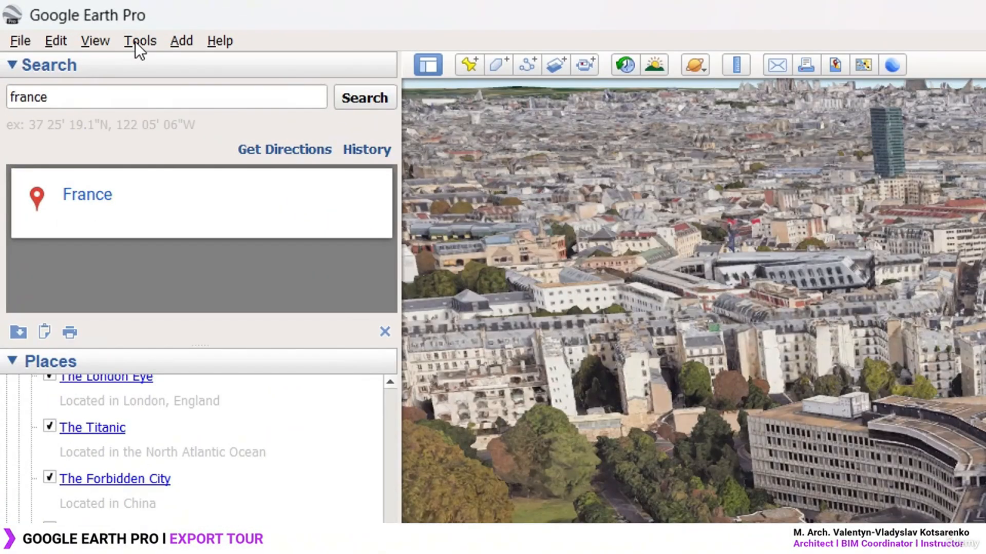
In Movie Maker, choose saved tour Drone Tour 1 (My Places) and browse to Photogrammetry Model
click(135, 42)
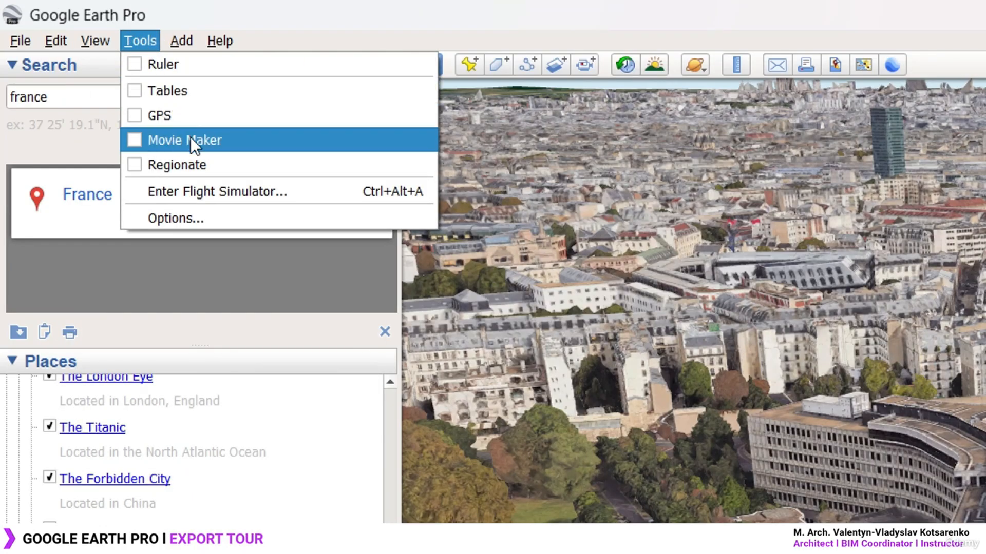
click(174, 140)
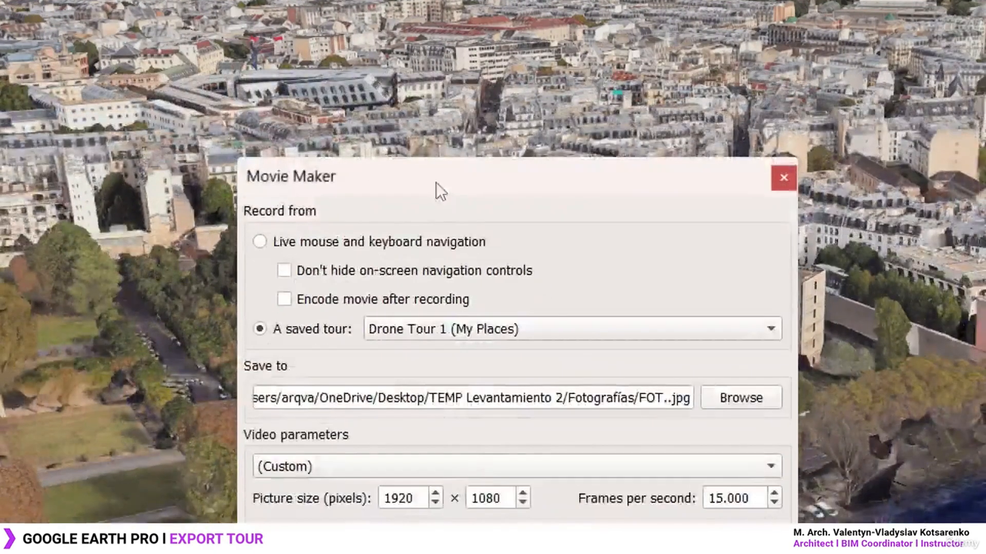
drag(914, 364, 617, 134)
drag(467, 134, 467, 124)
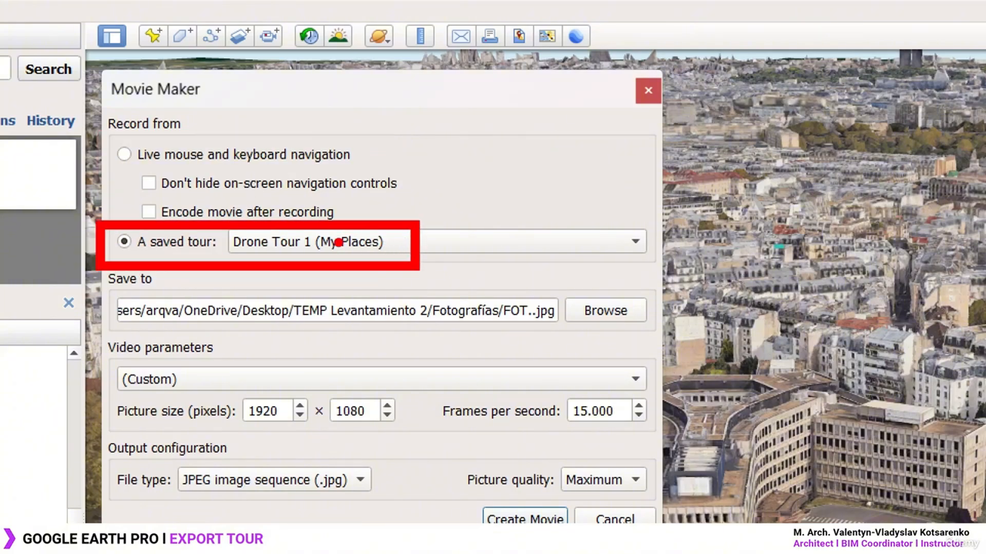
click(364, 253)
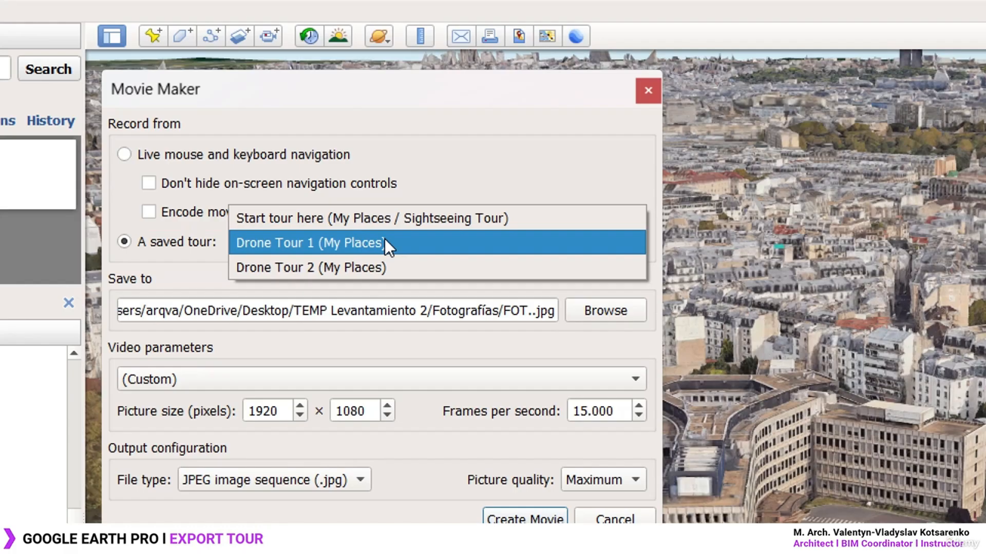
click(340, 244)
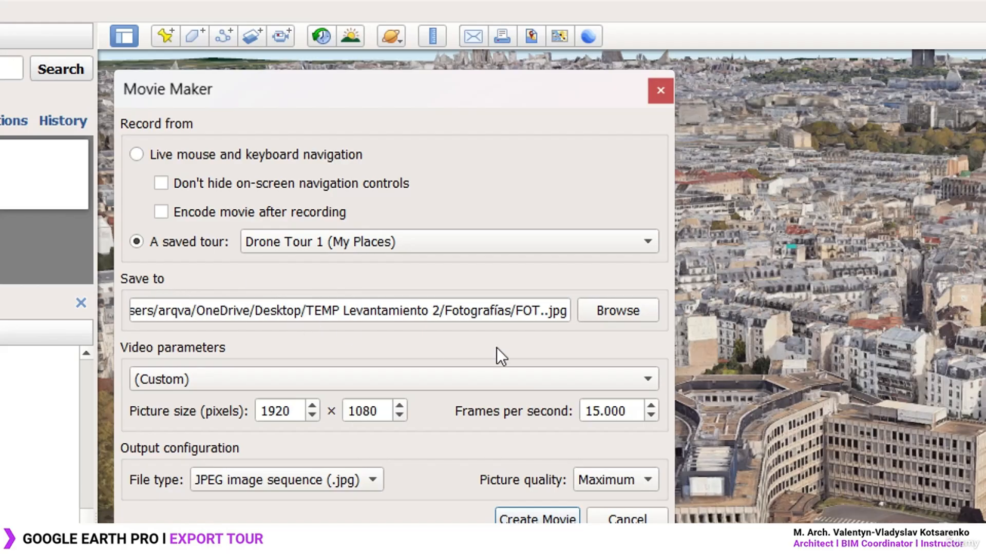
click(620, 310)
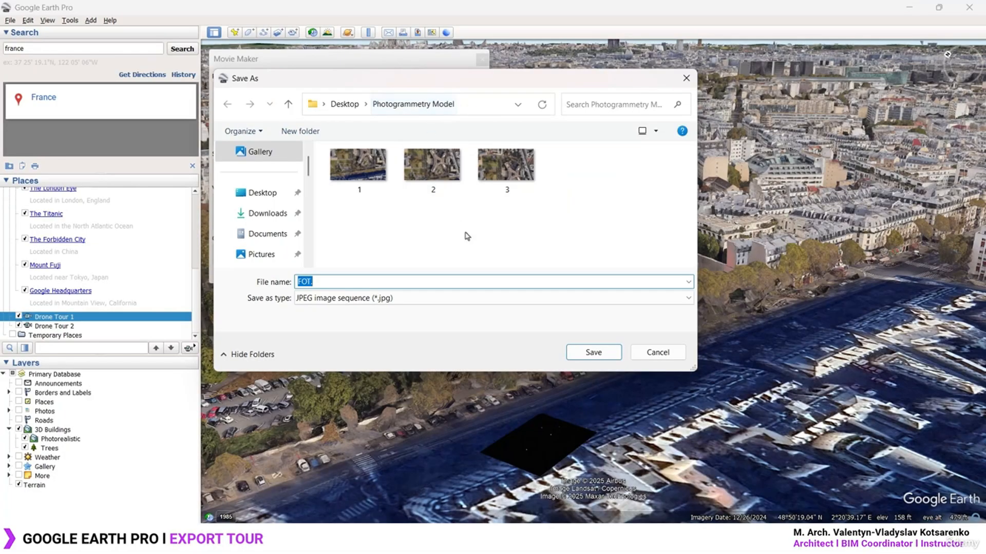
Create a new folder named TOUR1 inside Photogrammetry Model
right_click(434, 231)
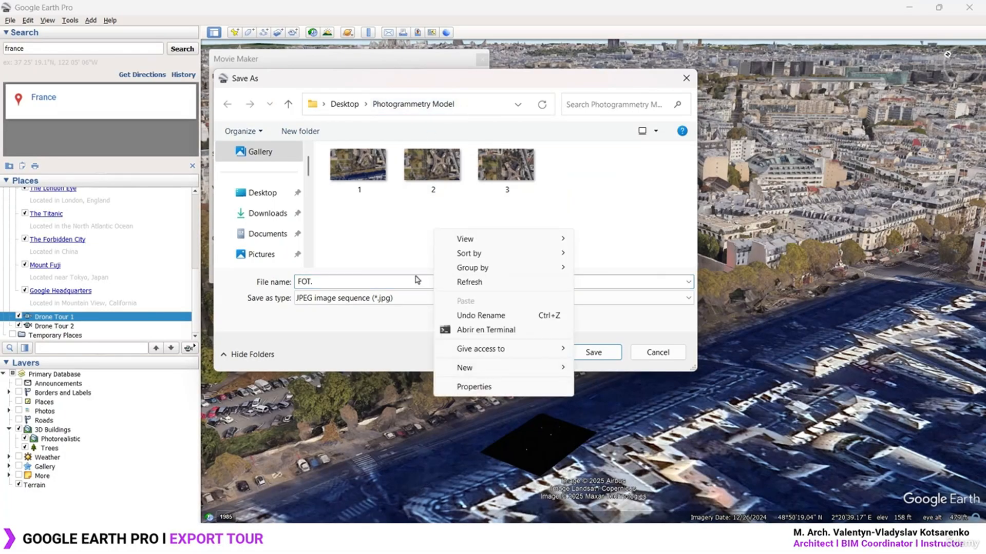
mouse_move(531, 367)
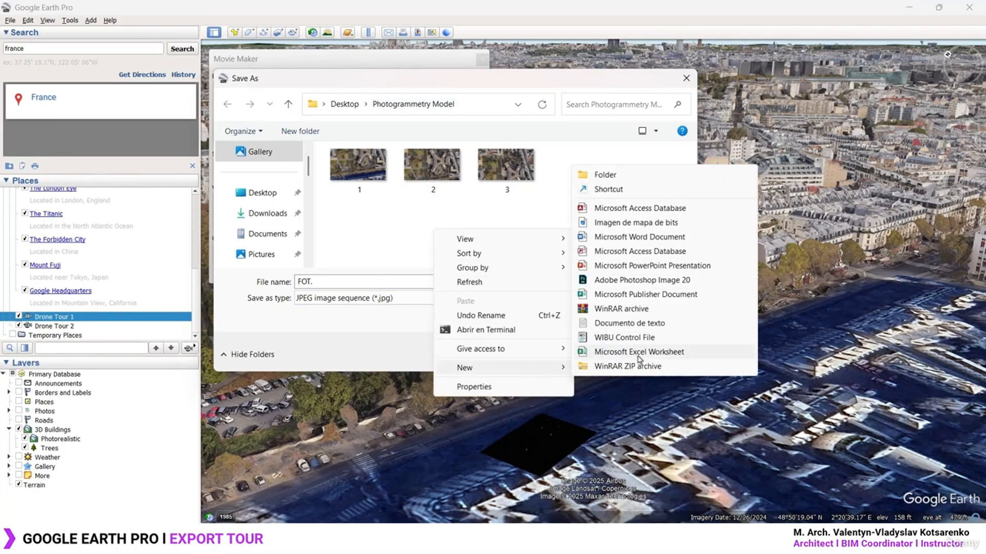
click(610, 175)
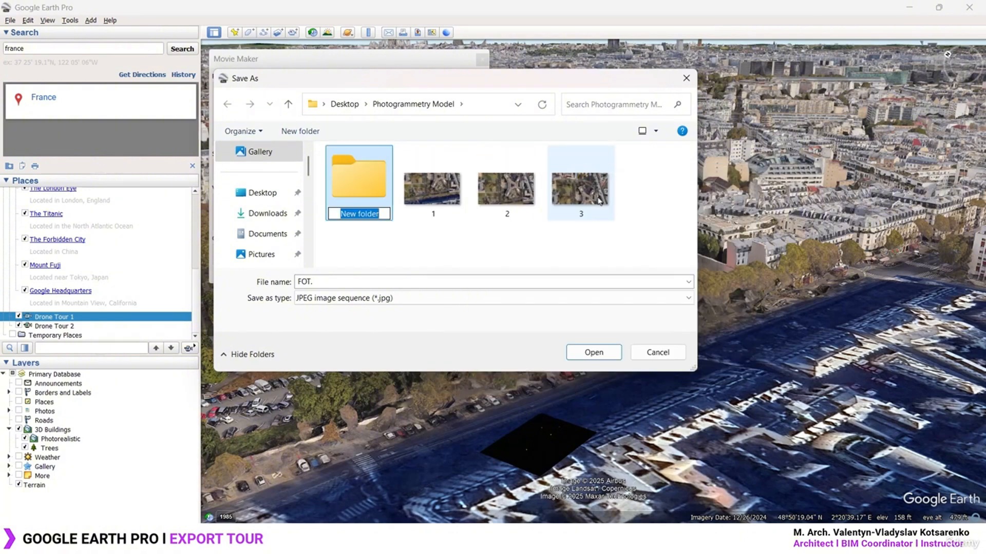
text(TOUR1)
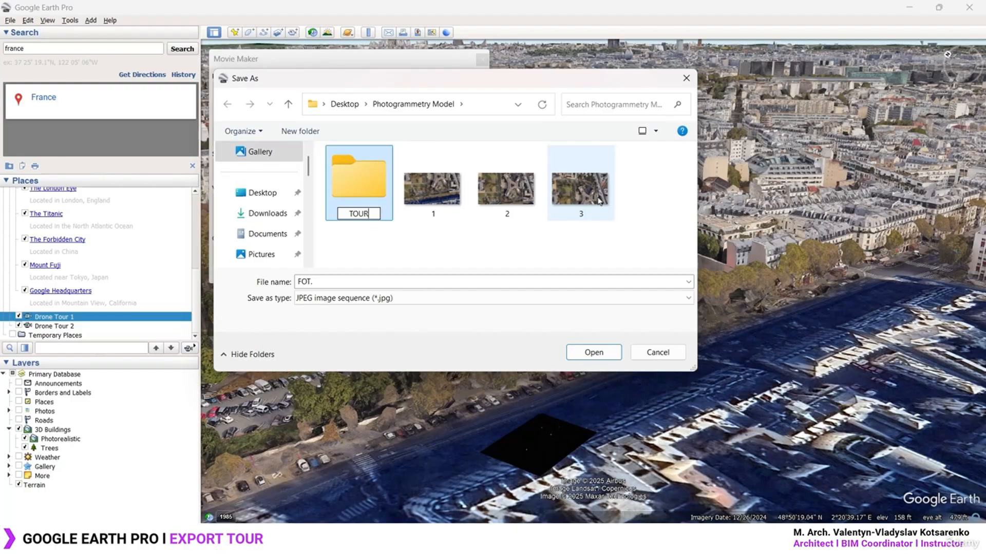
click(438, 253)
Delete the old images 1–3 and open the TOUR1 folder as the save location
click(584, 197)
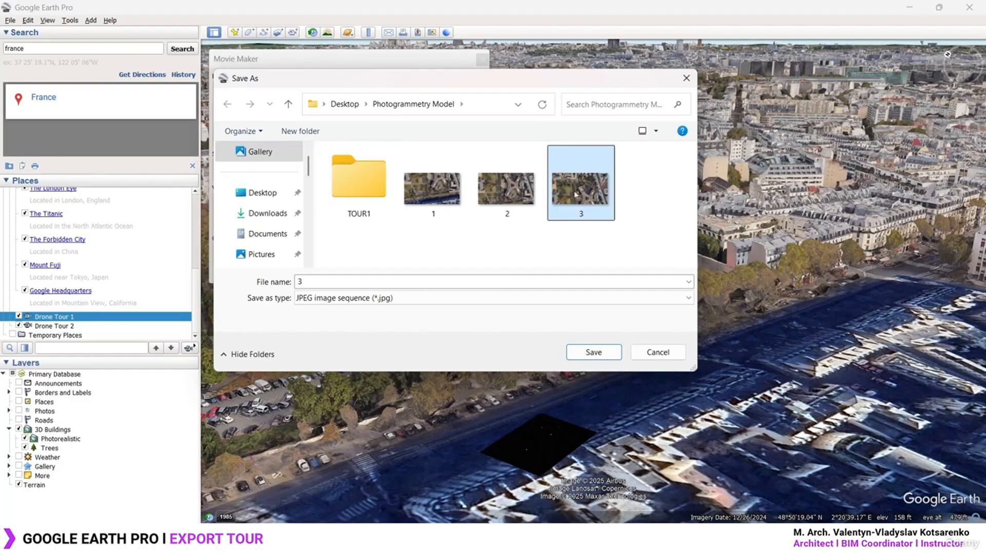
key(Delete)
click(510, 195)
key(Delete)
click(436, 195)
key(Delete)
click(370, 184)
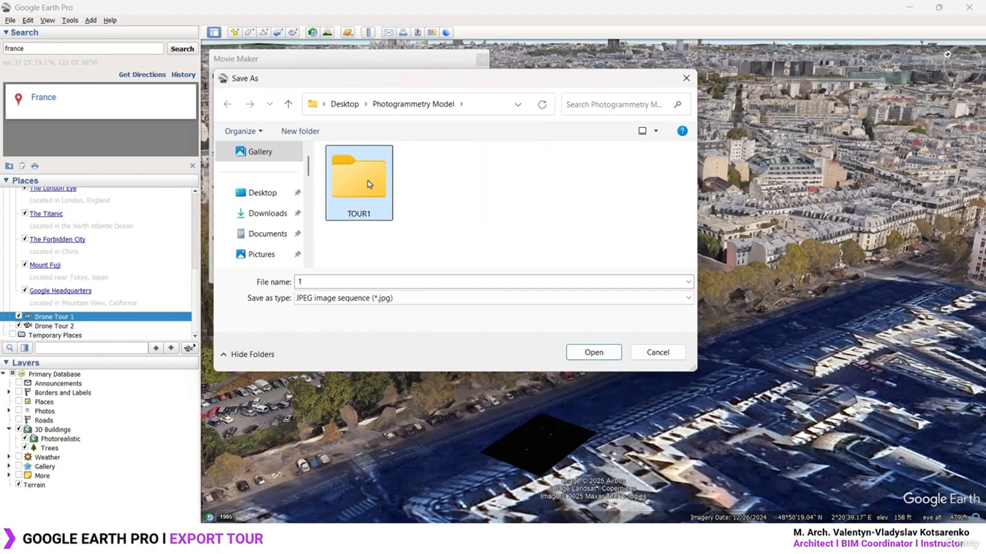
click(596, 352)
Save frames to TOUR1/1.jpg, keeping Custom 1920×1080 video and JPEG image sequence output
click(593, 353)
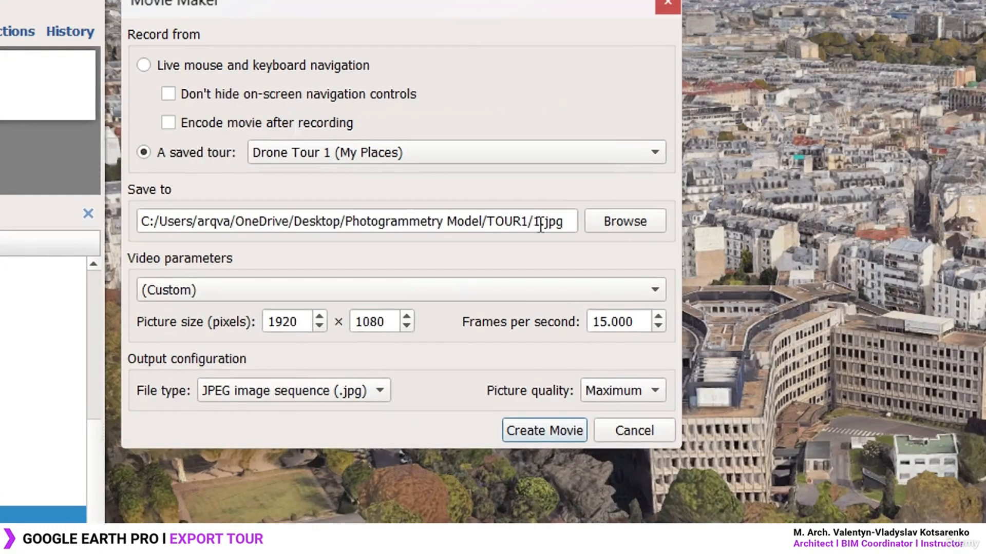
click(535, 223)
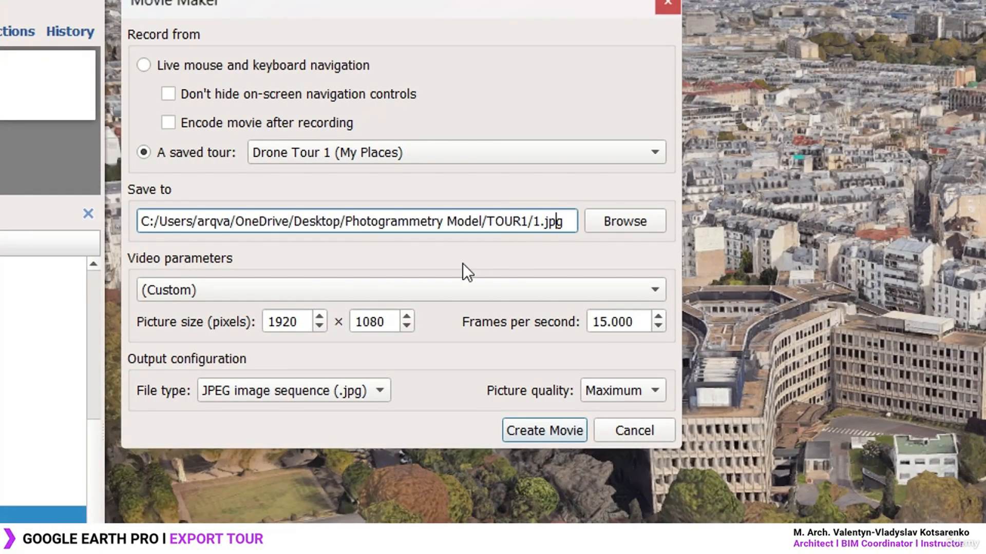
click(215, 289)
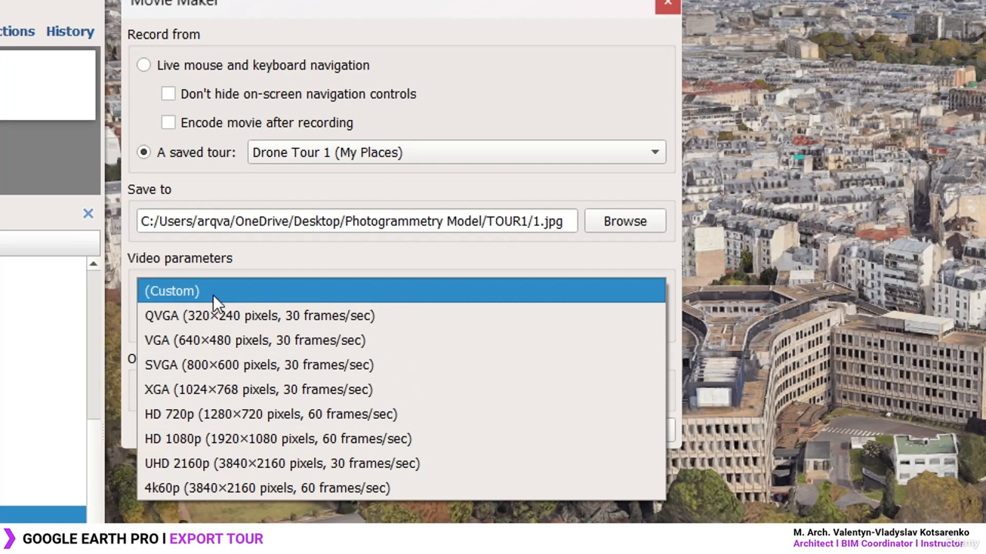
click(183, 292)
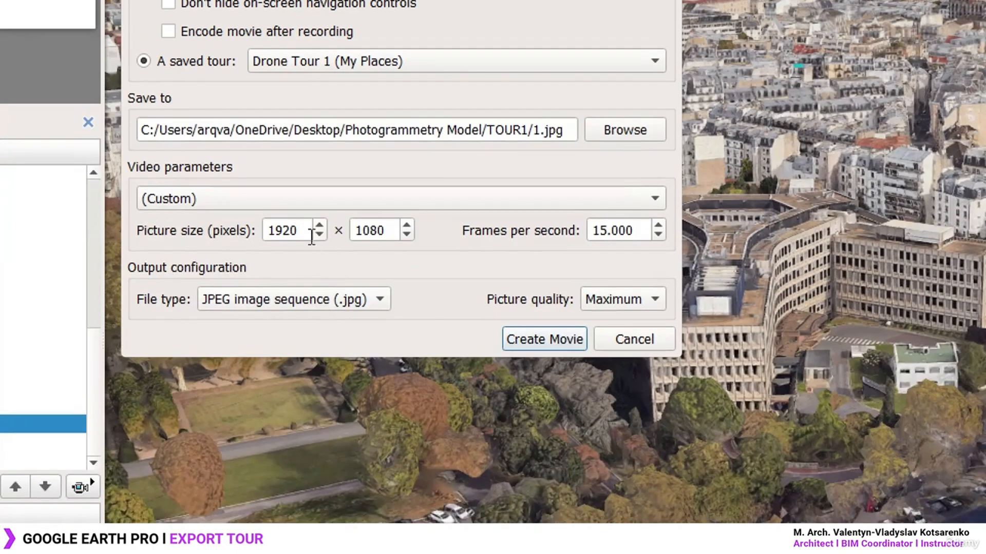
click(311, 236)
click(390, 233)
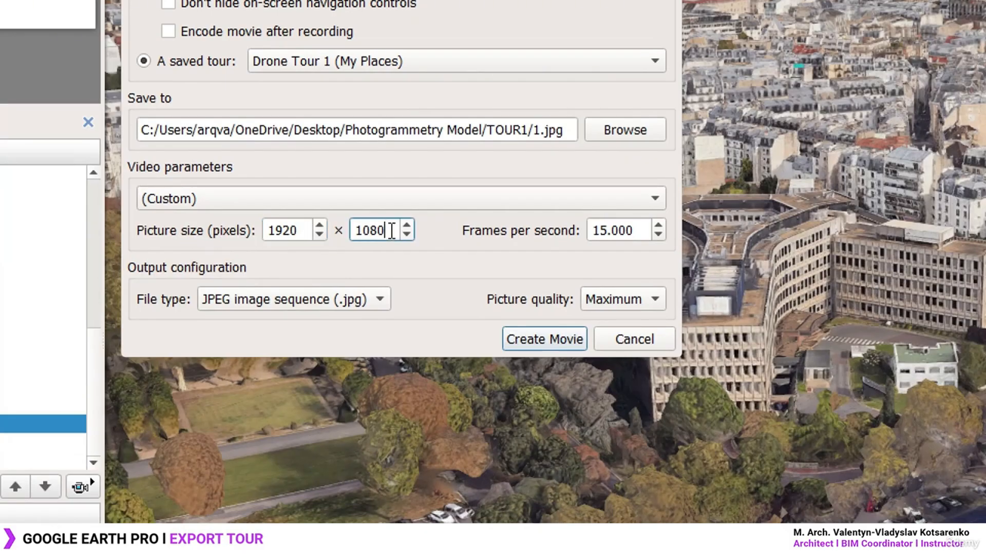
click(303, 230)
click(391, 231)
click(331, 298)
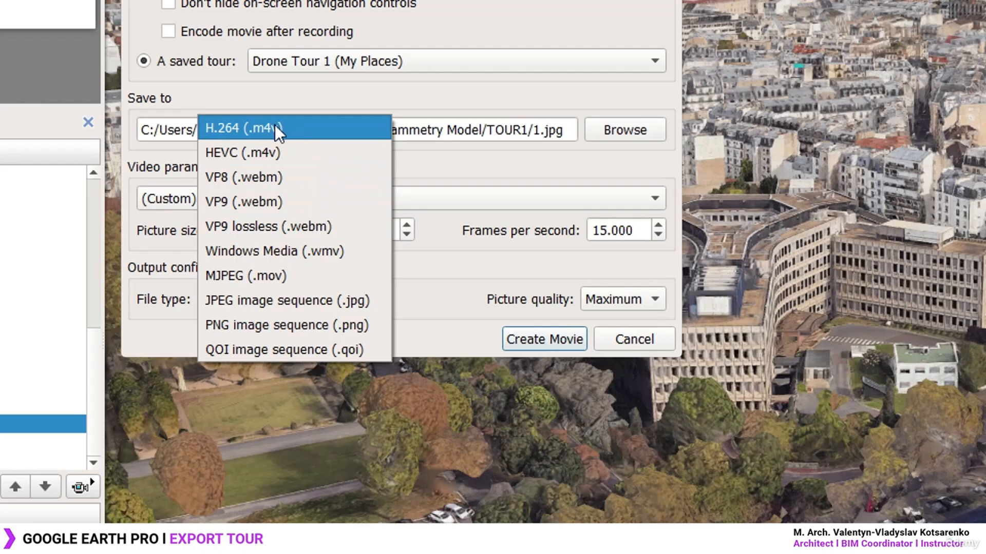
click(362, 299)
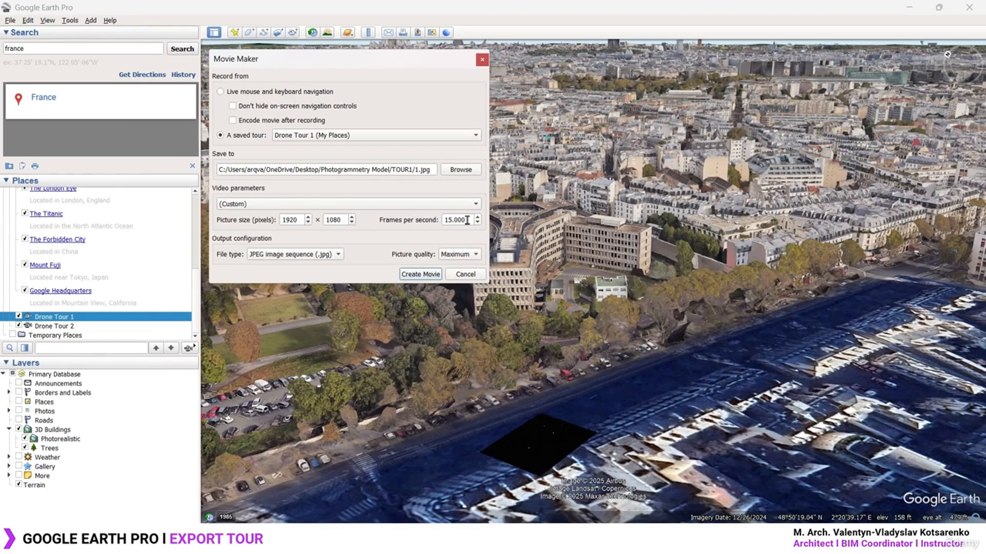
Work out 8 × 15 frames in the Calculator, then close it
click(573, 539)
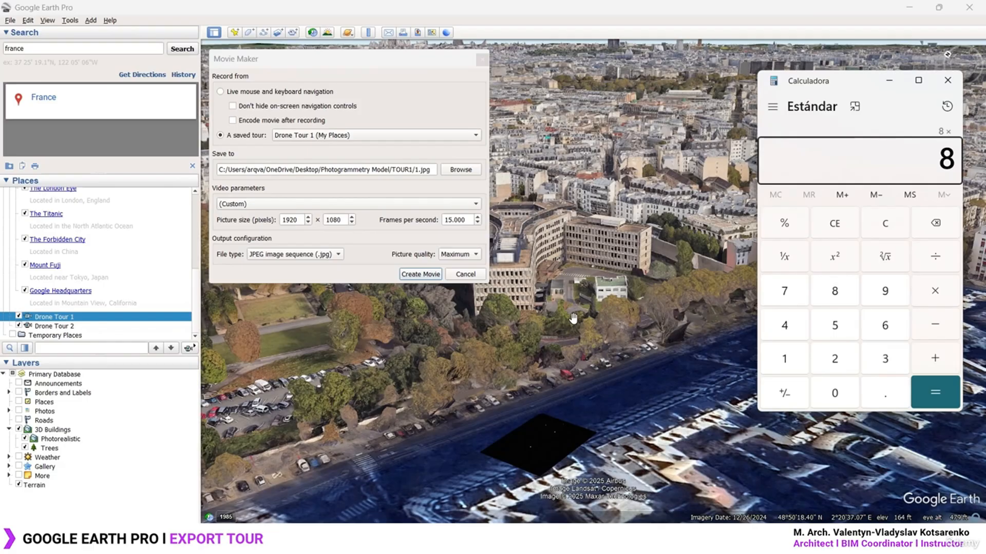
text(15)
key(Return)
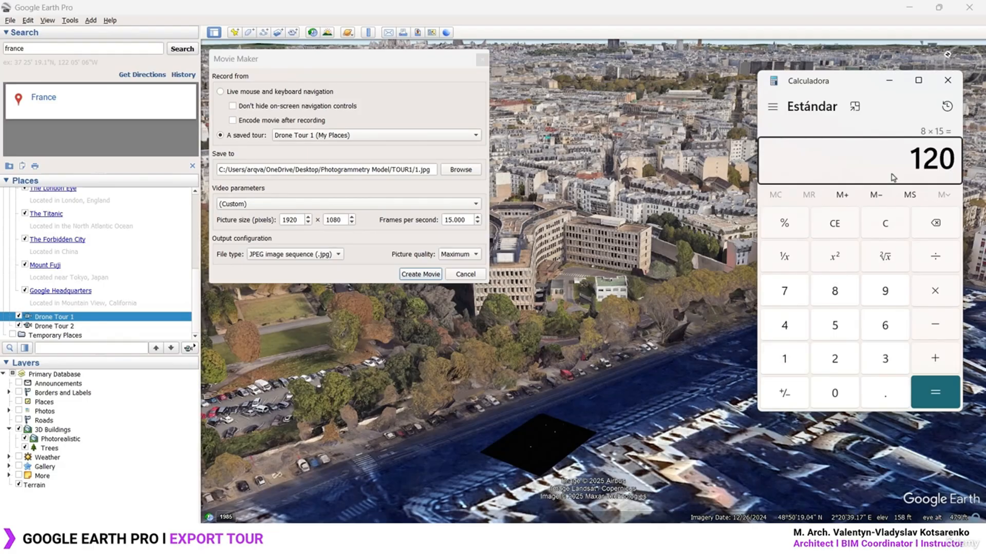
click(947, 80)
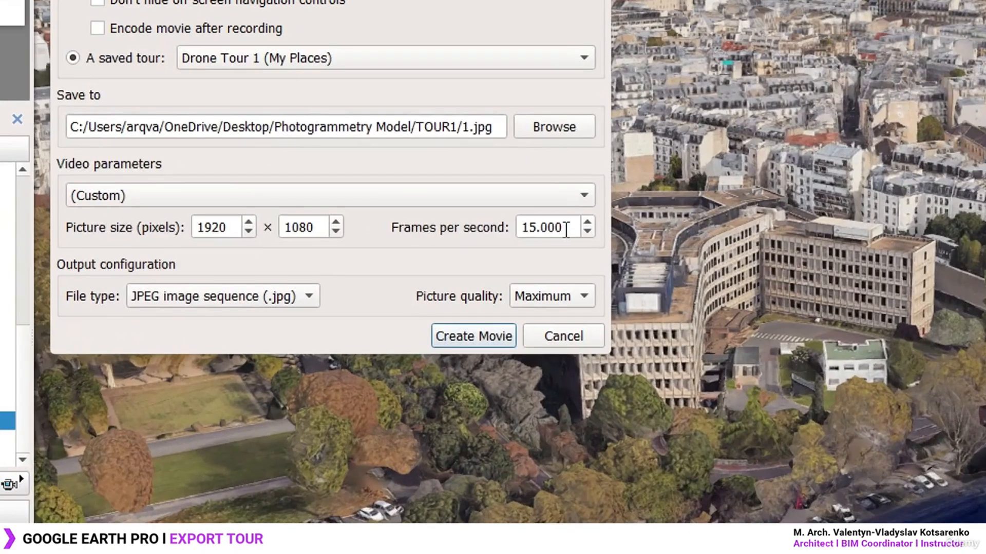
Set the frame rate to 10 frames per second at 1920×1080
double_click(566, 229)
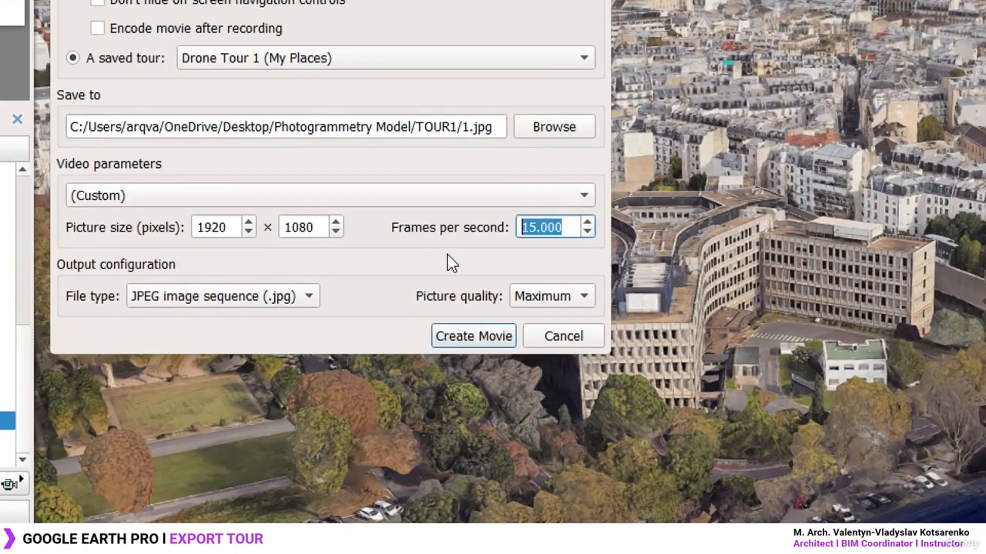
text(10)
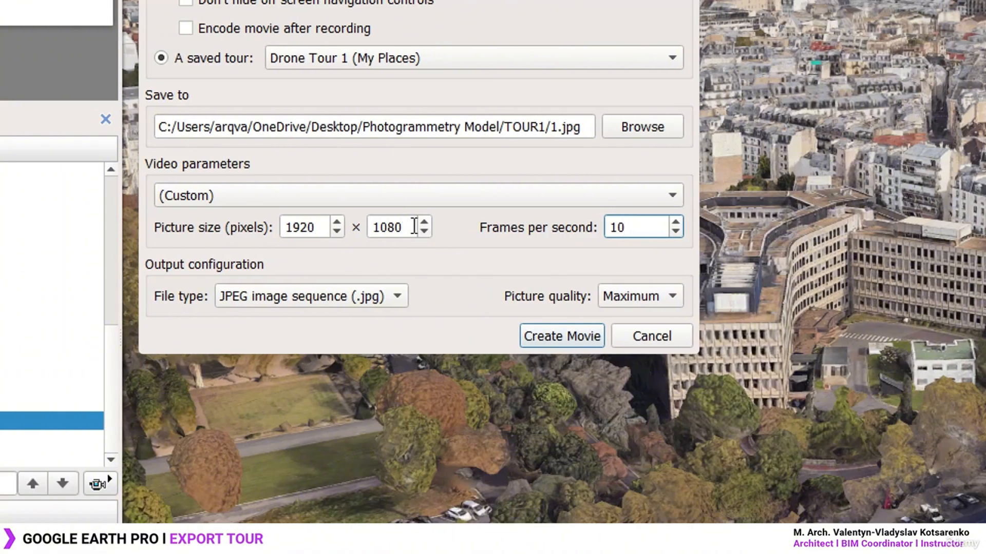
click(415, 226)
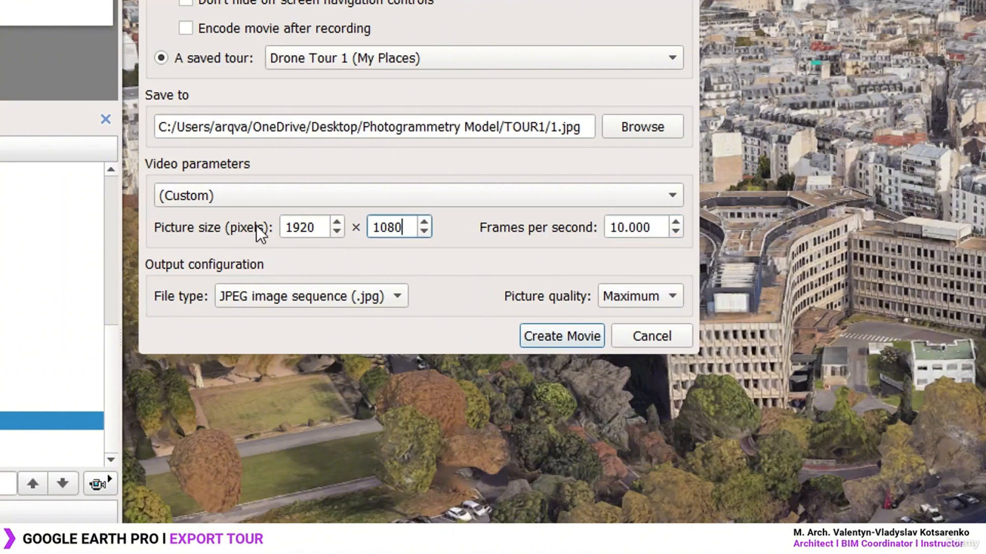
click(318, 227)
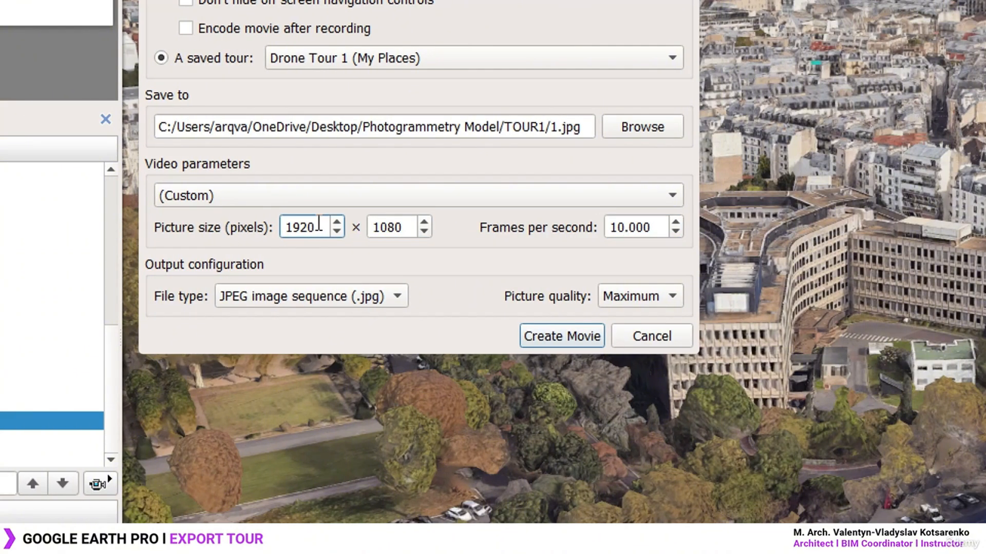
click(407, 228)
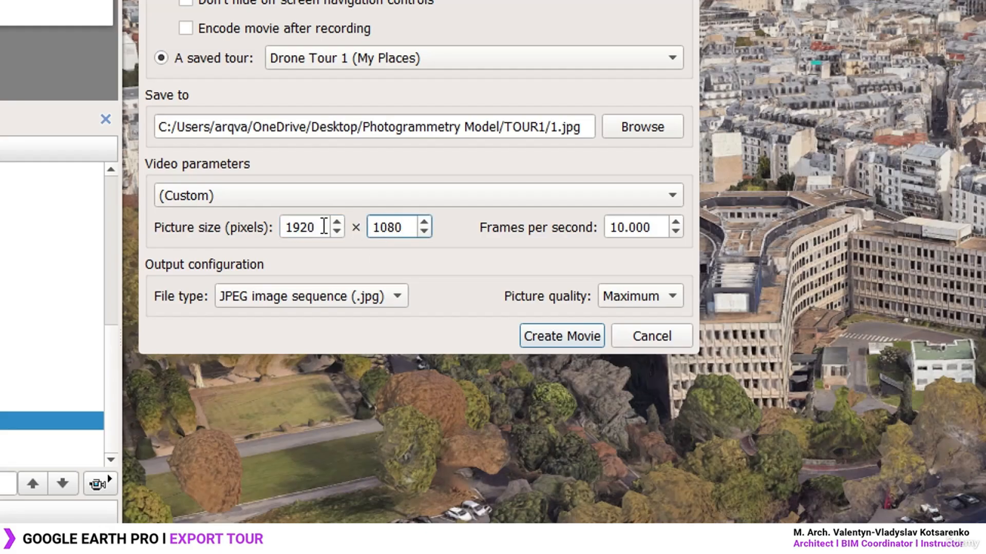
Keep Maximum picture quality and create the movie of Drone Tour 1 as JPEG frames
click(672, 296)
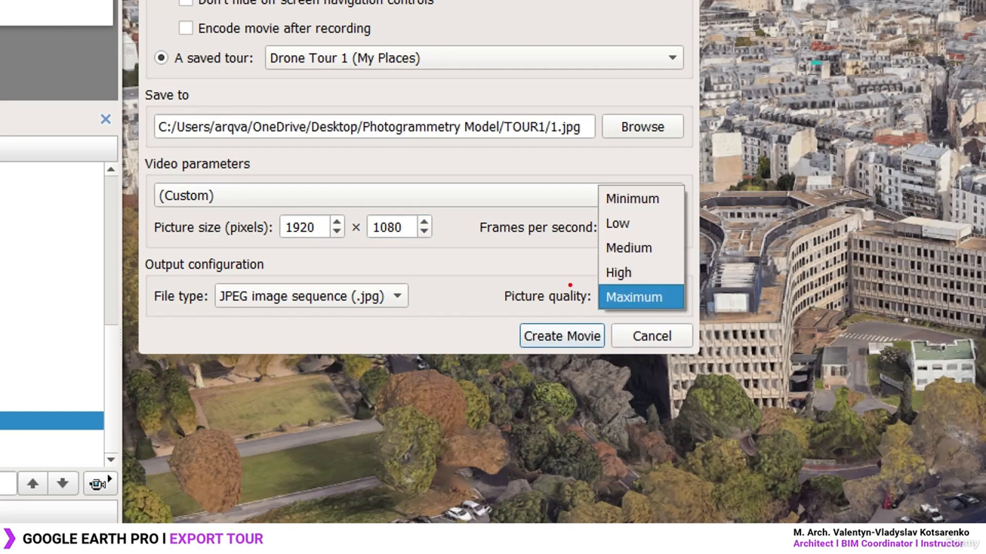
mouse_move(491, 277)
ctrl+mouse_down()
mouse_move(706, 319)
mouse_move(781, 232)
ctrl+mouse_up()
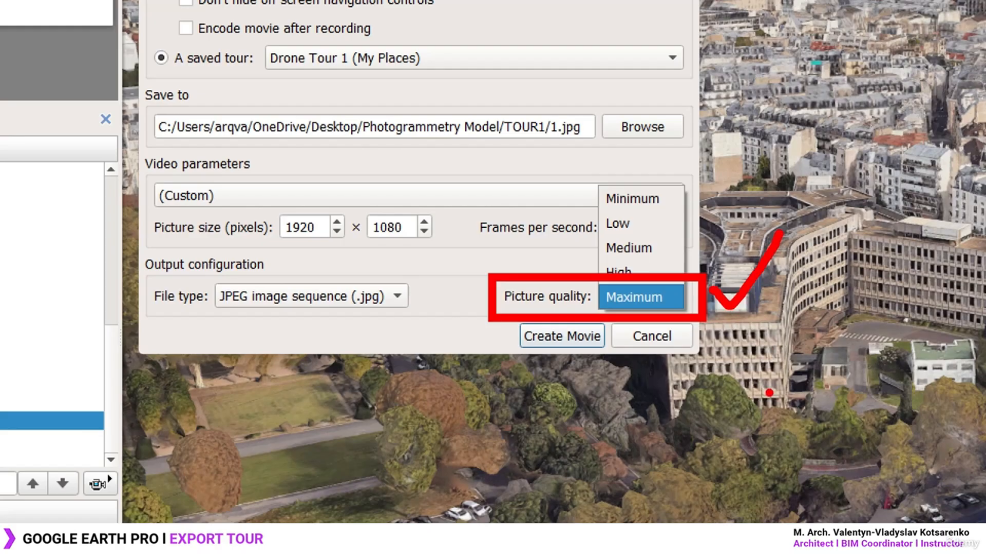
mouse_move(726, 323)
ctrl+mouse_down()
mouse_move(829, 421)
mouse_move(903, 320)
mouse_move(862, 425)
mouse_move(985, 391)
ctrl+mouse_up()
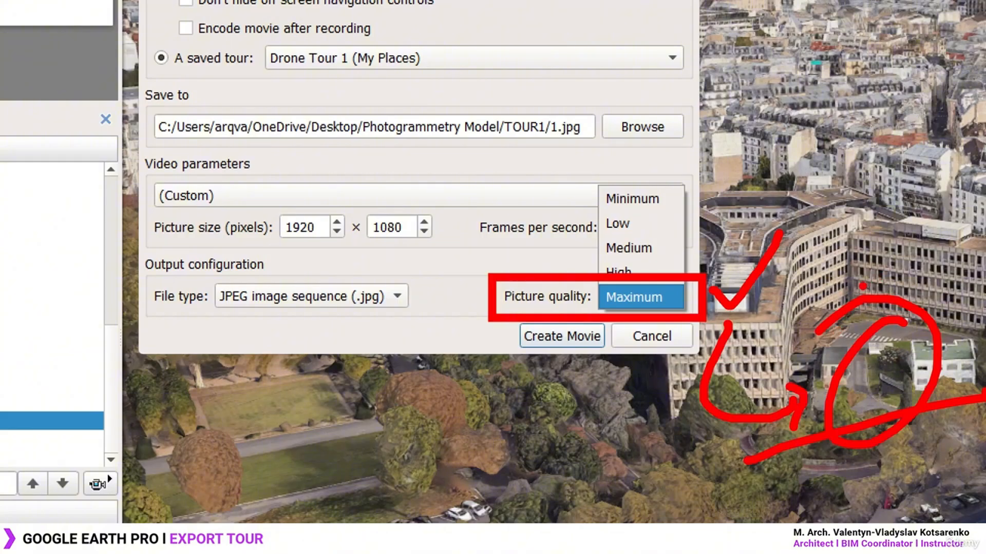
key(Escape)
click(660, 303)
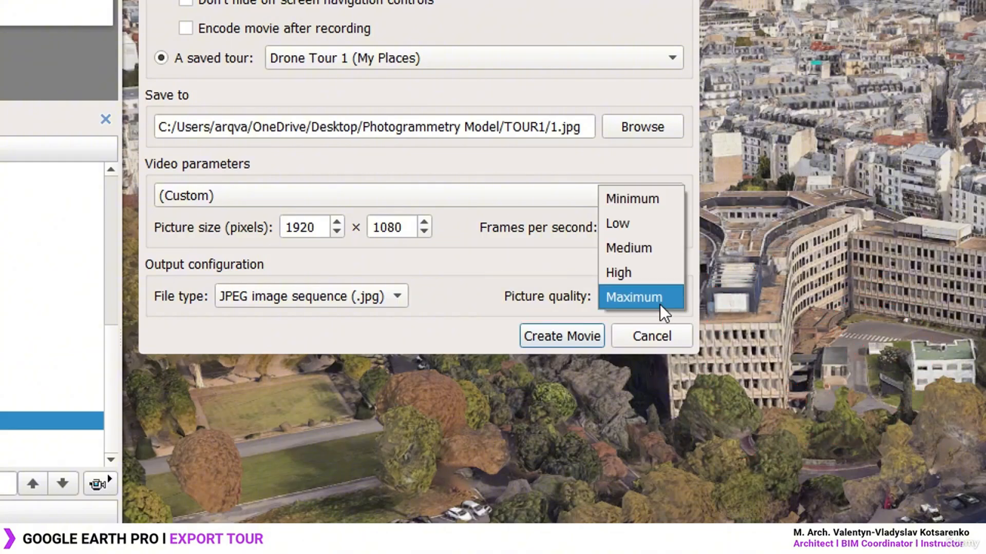
click(652, 300)
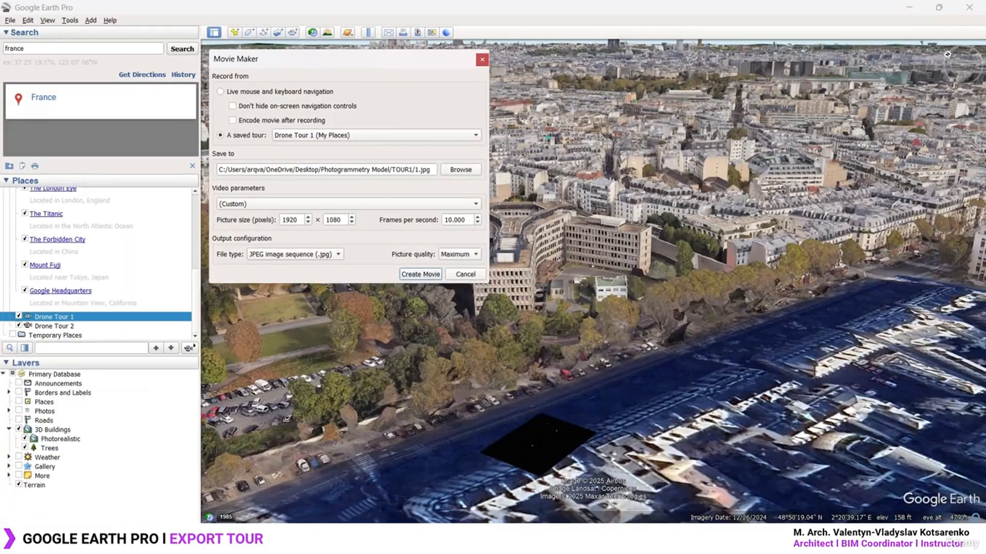
click(421, 274)
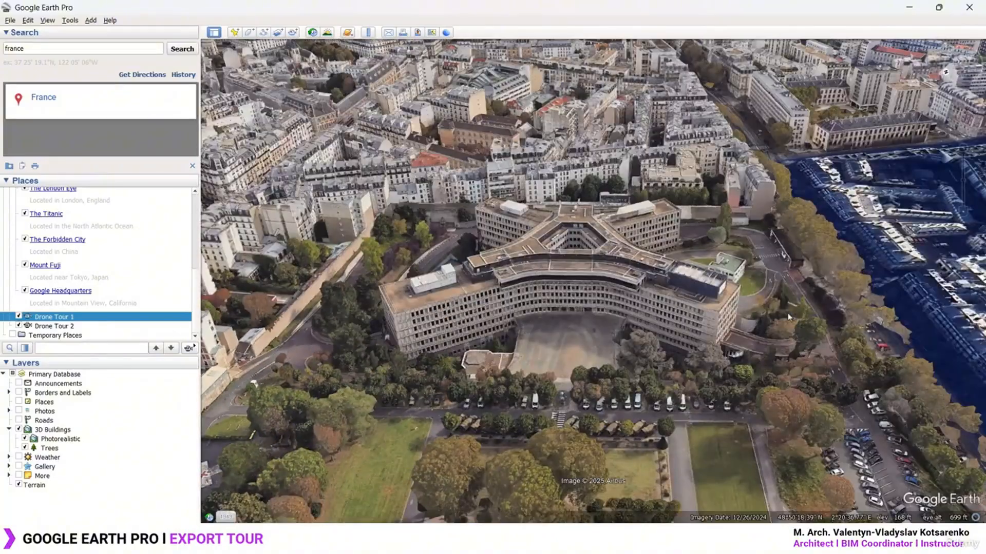
Open TOUR1 in Photogrammetry Model, view its frames as extra large icons, and select 1-000000
key(super+d)
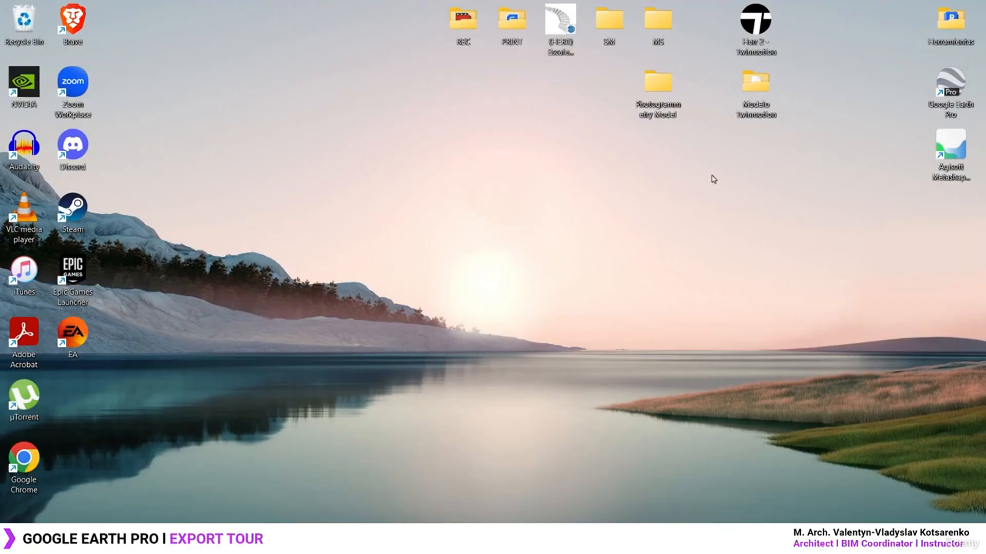
double_click(658, 85)
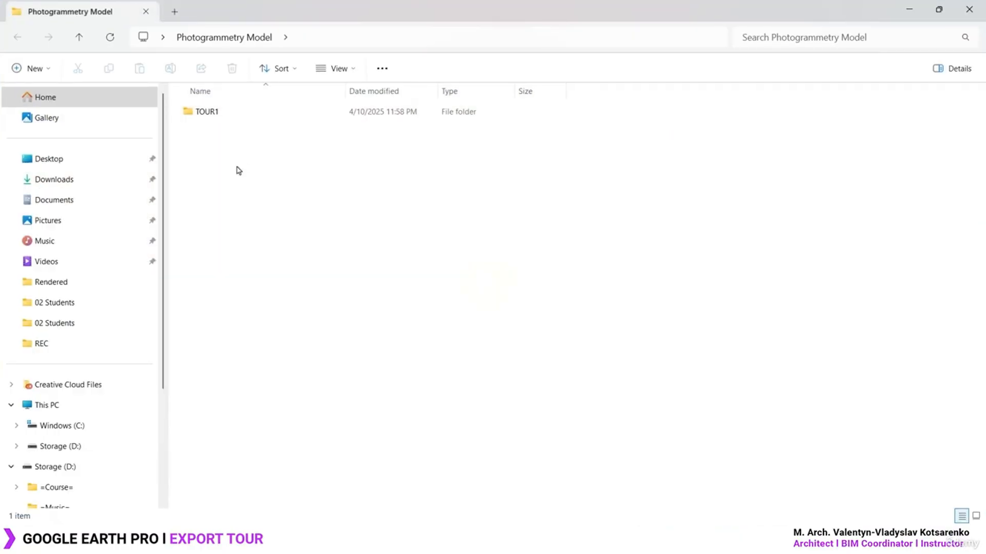
double_click(240, 116)
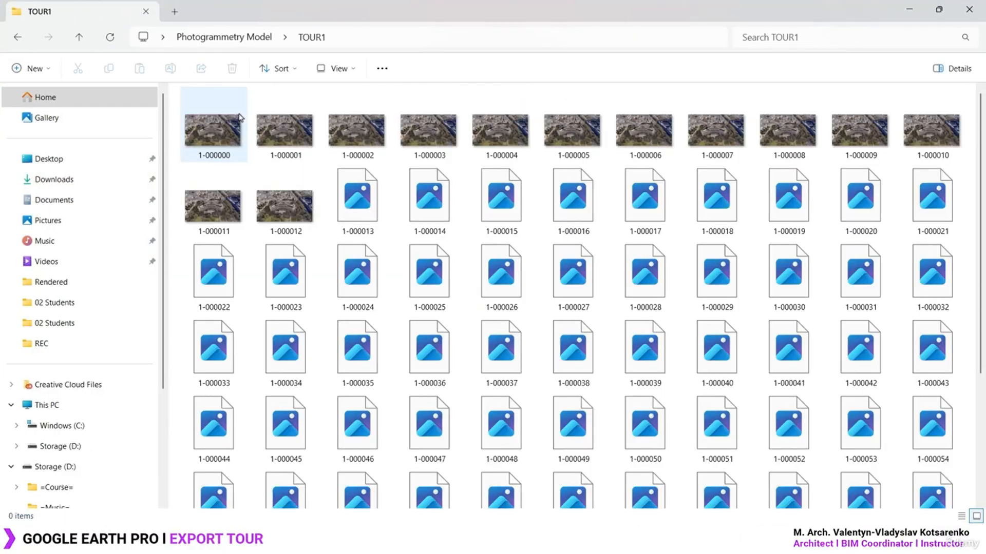
click(340, 70)
click(343, 99)
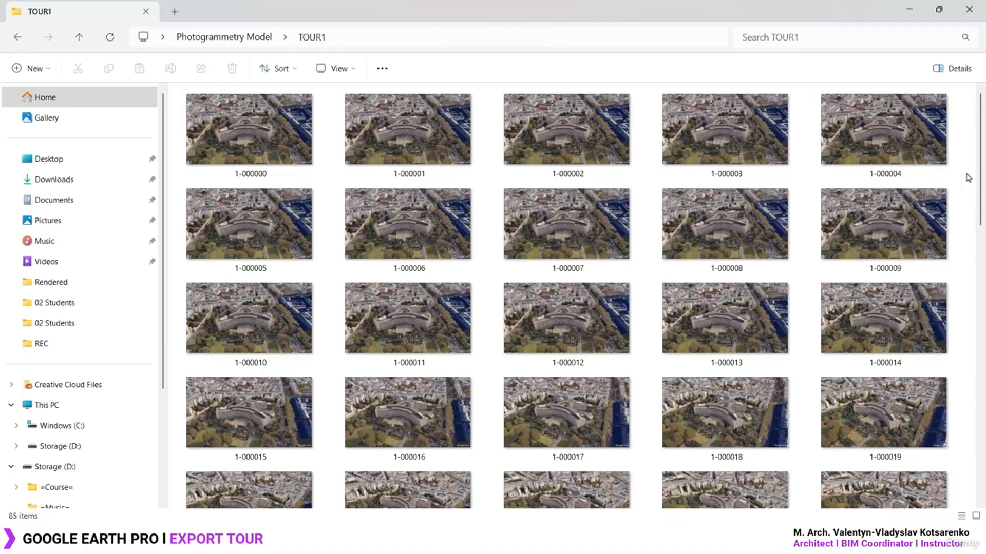
click(273, 138)
double_click(274, 138)
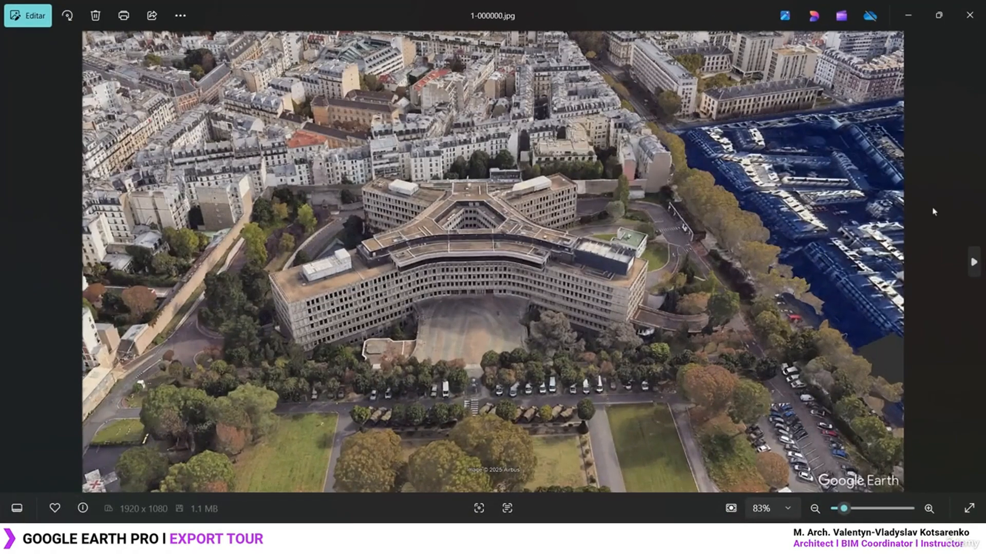
key(Right)
key(Right)
key(Right)
key(Right)
key(Right)
key(Right)
key(Right)
key(Right)
key(Right)
key(Right)
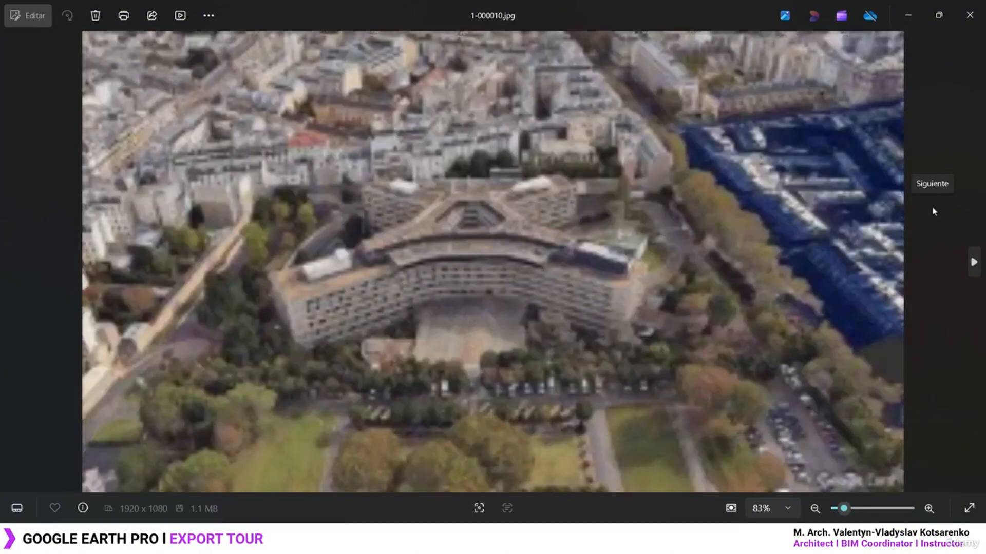
key(Right)
key(Right)
key(Right)
key(Right)
key(Right)
key(Right)
key(Right)
key(Right)
key(Right)
key(Right)
key(Right)
key(Right)
key(Right)
key(Right)
key(Right)
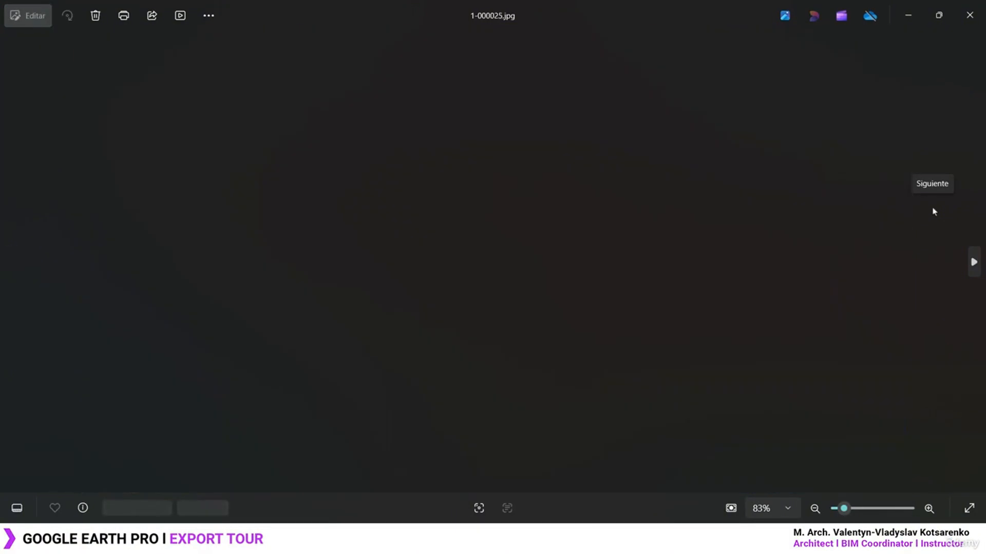
key(Right)
key(Right)
key(Right)
key(Right)
key(Right)
key(Right)
key(Right)
key(Right)
key(Right)
key(Right)
key(Right)
key(Right)
key(Right)
key(Right)
key(Right)
key(Right)
key(Right)
key(Right)
key(Right)
key(Right)
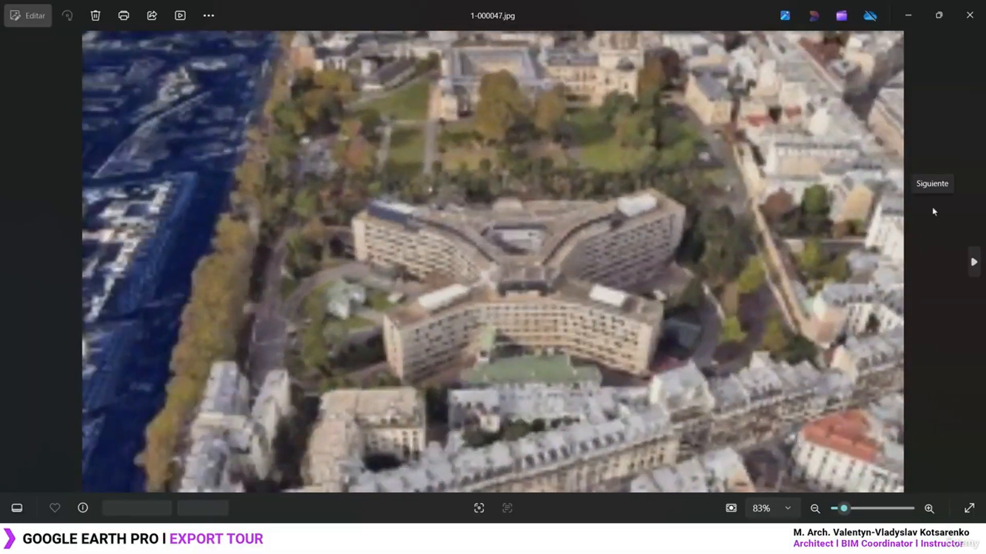
key(Right)
key(Right)
key(Right)
key(Right)
key(Right)
key(Right)
key(Right)
key(Right)
key(Right)
key(Right)
key(Right)
key(Right)
key(Right)
key(Right)
key(Right)
key(Right)
key(Right)
key(Right)
key(Right)
key(Right)
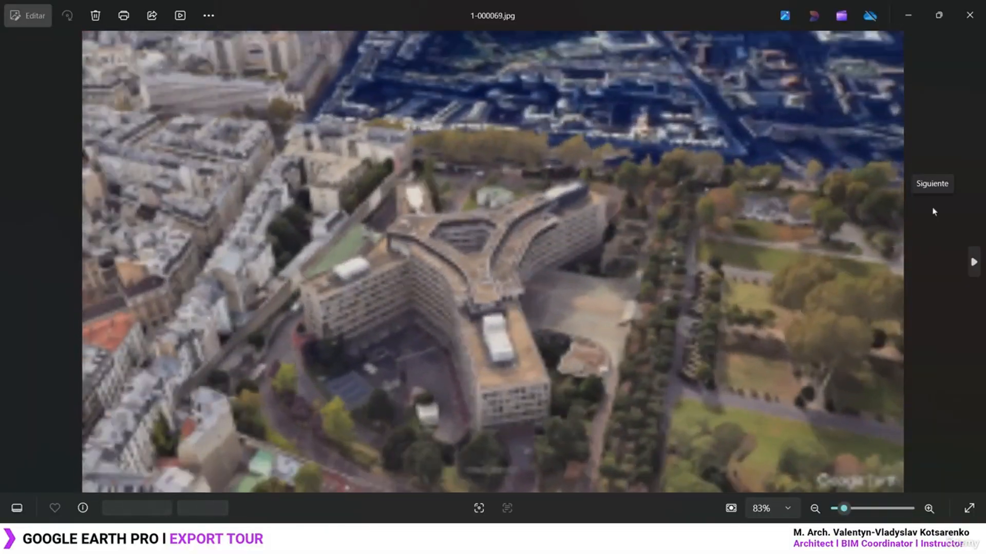
key(Right)
key(Right)
key(Right)
key(Right)
key(Right)
key(Right)
key(Right)
key(Right)
key(Right)
key(Right)
key(Right)
key(Right)
key(Right)
key(Right)
key(Right)
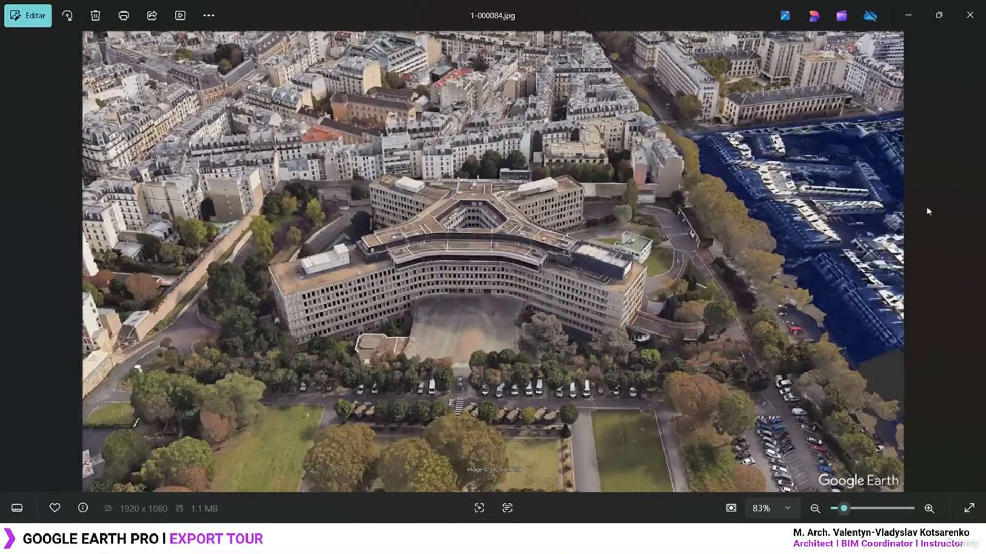
click(969, 15)
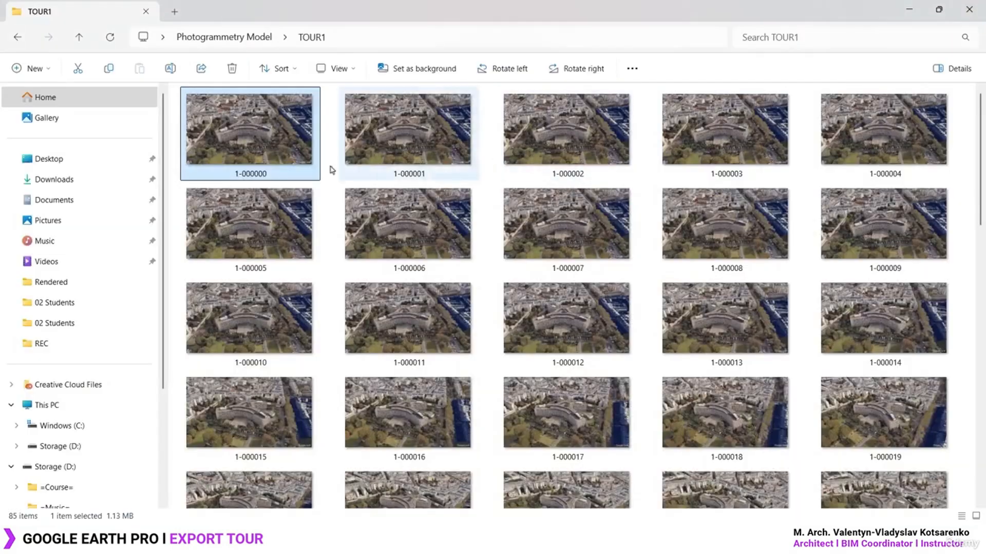
Preview the opening frames and delete 1-000000 through 1-000011
double_click(255, 137)
key(Right)
key(Right)
key(Right)
key(Right)
key(Right)
key(Right)
key(Right)
key(Right)
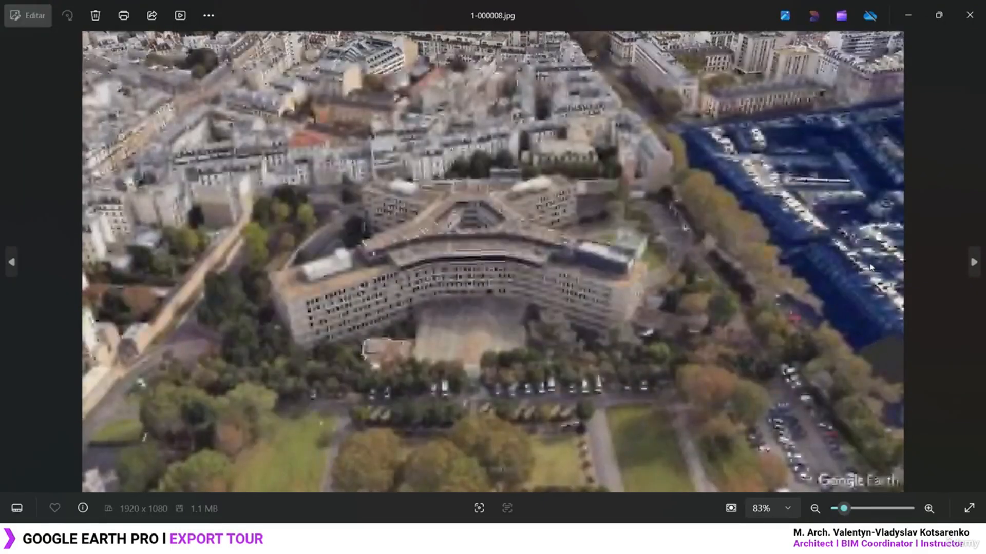
key(Right)
key(Right)
key(Right)
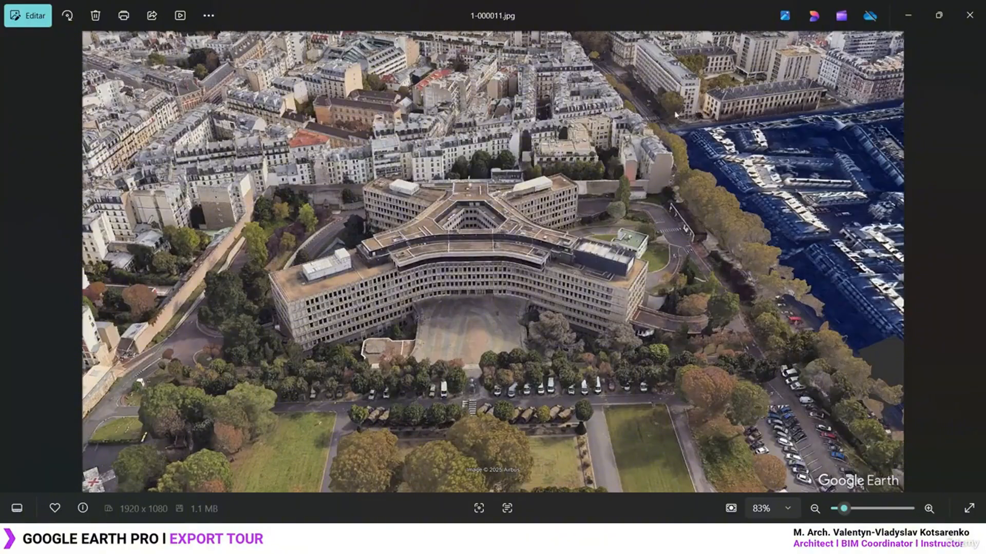
click(969, 15)
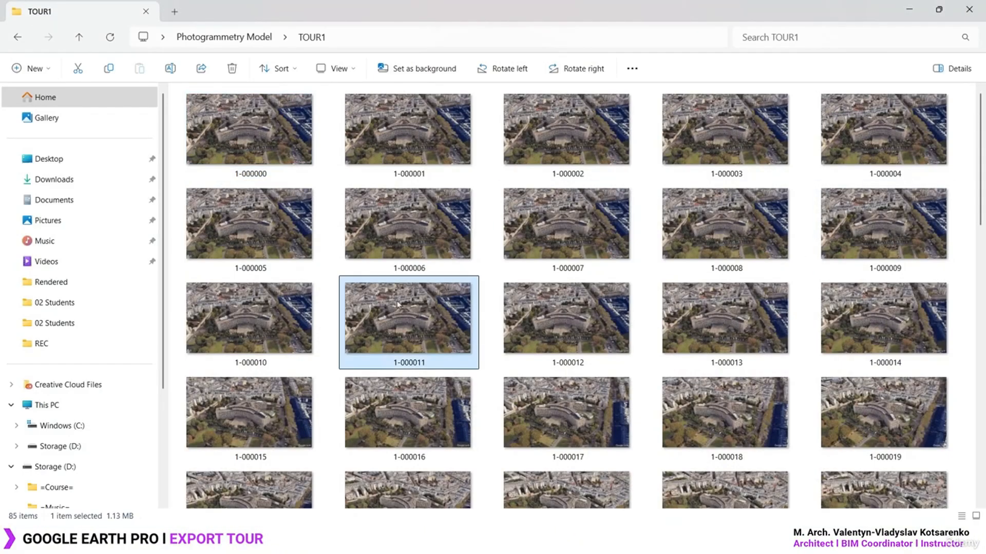
shift+click(408, 323)
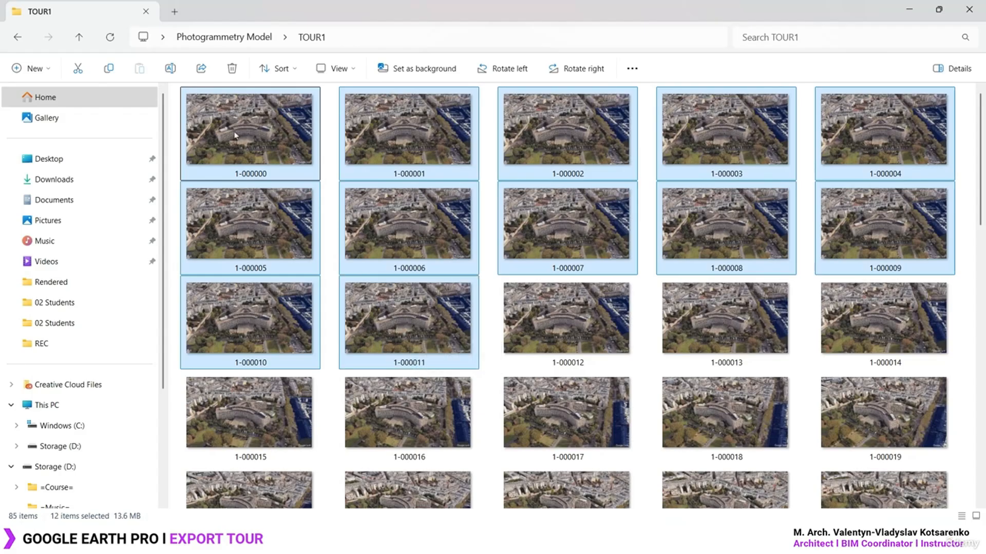
key(Delete)
Preview the frames from 1-000012 onward to locate frame 1-000083
double_click(266, 153)
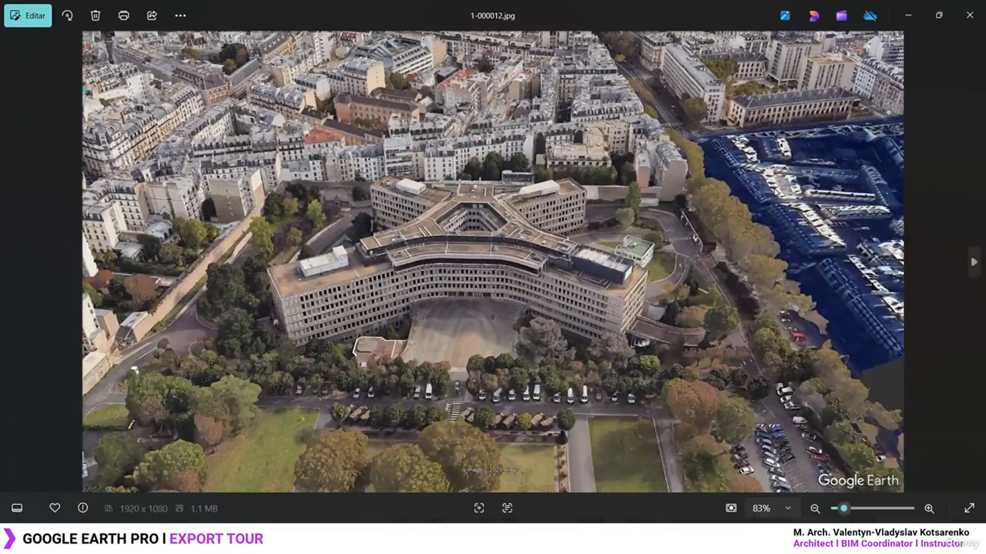
key(Right)
key(Right)
key(Right)
key(Right)
key(Right)
key(Right)
key(Right)
key(Right)
key(Right)
key(Right)
key(Right)
key(Right)
key(Right)
key(Right)
key(Right)
key(Right)
key(Right)
key(Right)
key(Right)
key(Right)
key(Right)
key(Right)
key(Right)
key(Right)
key(Right)
key(Right)
key(Right)
key(Right)
key(Right)
key(Right)
key(Right)
key(Right)
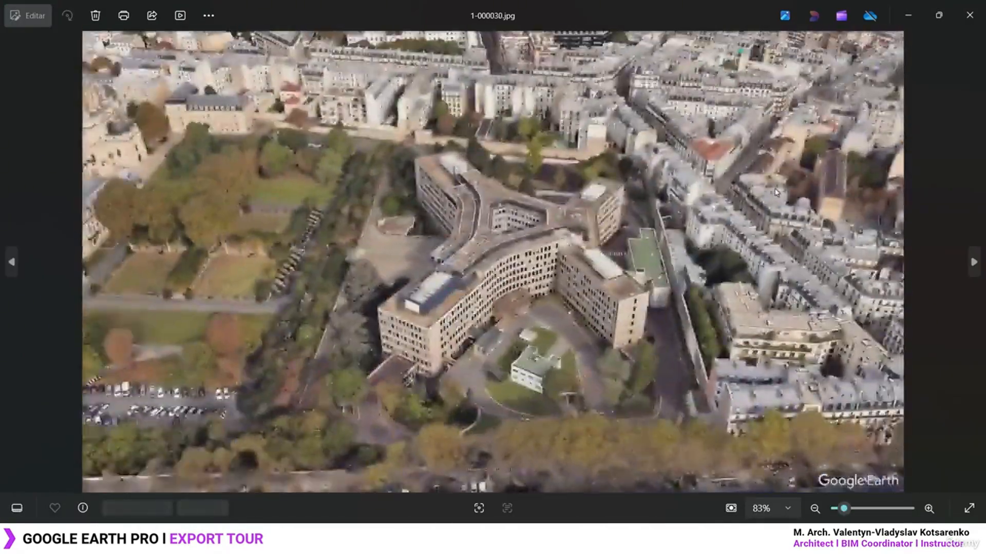
key(Right)
key(Right)
key(Right)
key(Right)
key(Right)
key(Right)
key(Right)
key(Right)
key(Right)
key(Right)
key(Right)
key(Right)
key(Right)
key(Right)
key(Right)
key(Right)
key(Right)
key(Right)
key(Right)
key(Right)
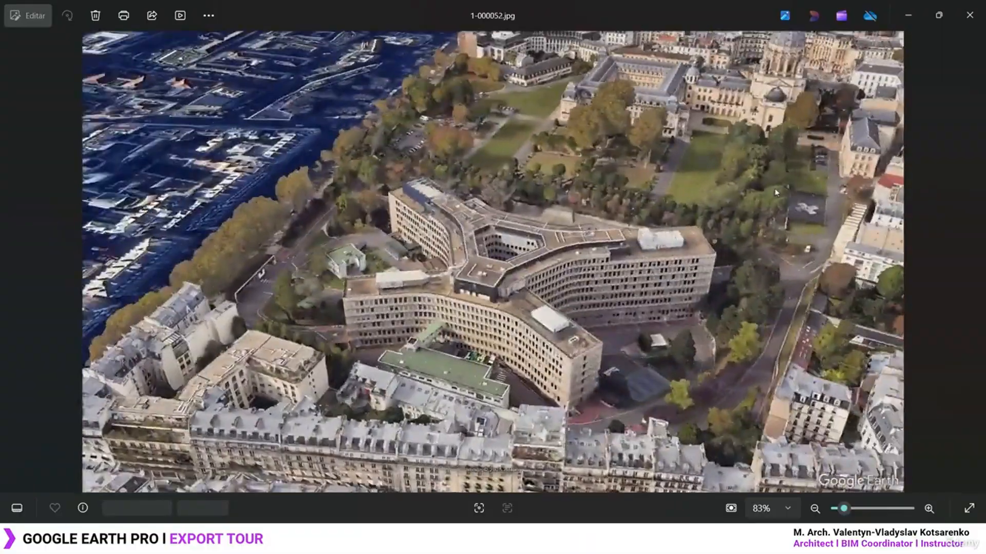
key(Right)
key(Right)
key(Right)
key(Right)
key(Right)
key(Right)
key(Right)
key(Right)
key(Right)
key(Right)
key(Right)
key(Right)
key(Right)
key(Right)
key(Right)
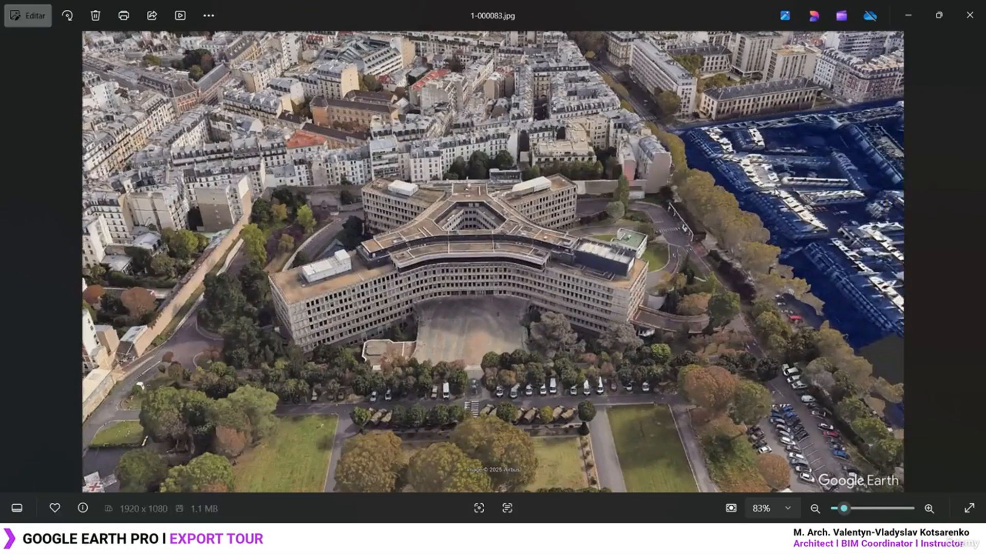
key(Left)
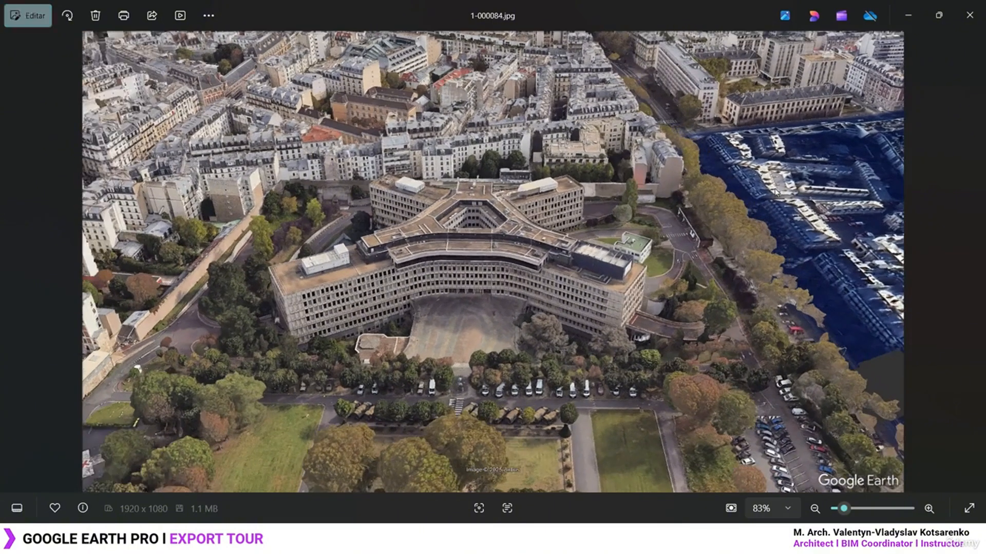
click(969, 15)
scroll(691, 297, down, 15)
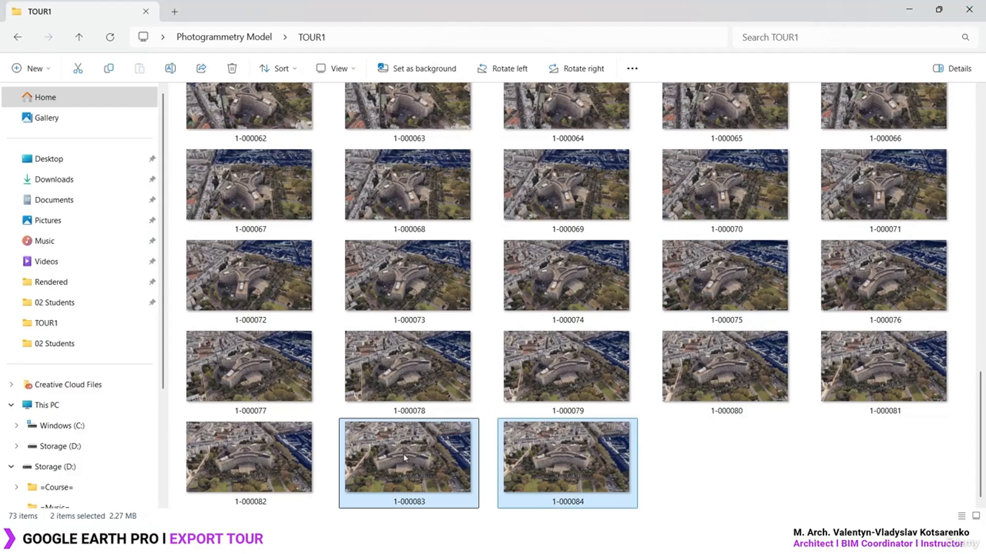
scroll(247, 457, up, 15)
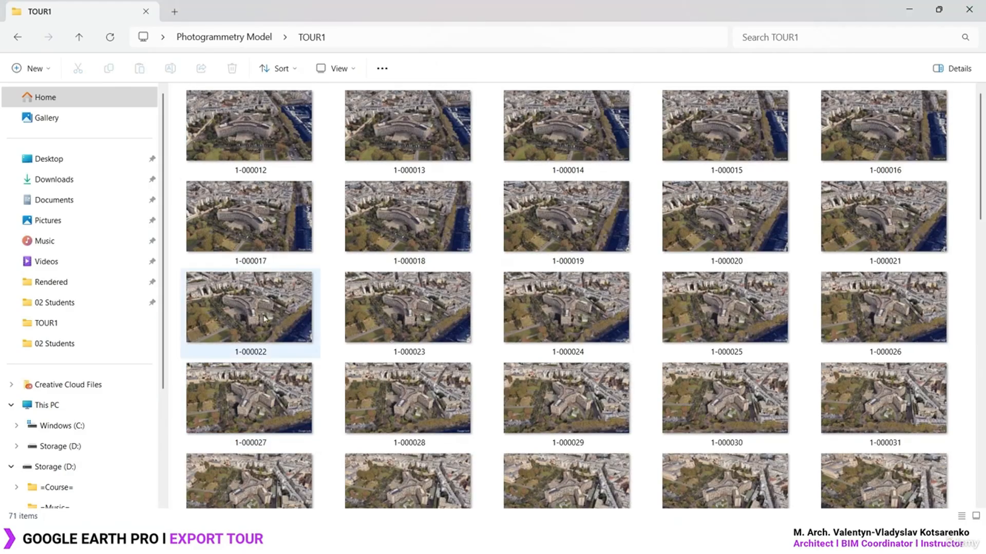
Review the remaining frames through 1-000082 and clear the selection
double_click(260, 153)
key(Right)
key(Right)
key(Right)
key(Right)
key(Right)
key(Right)
key(Right)
key(Right)
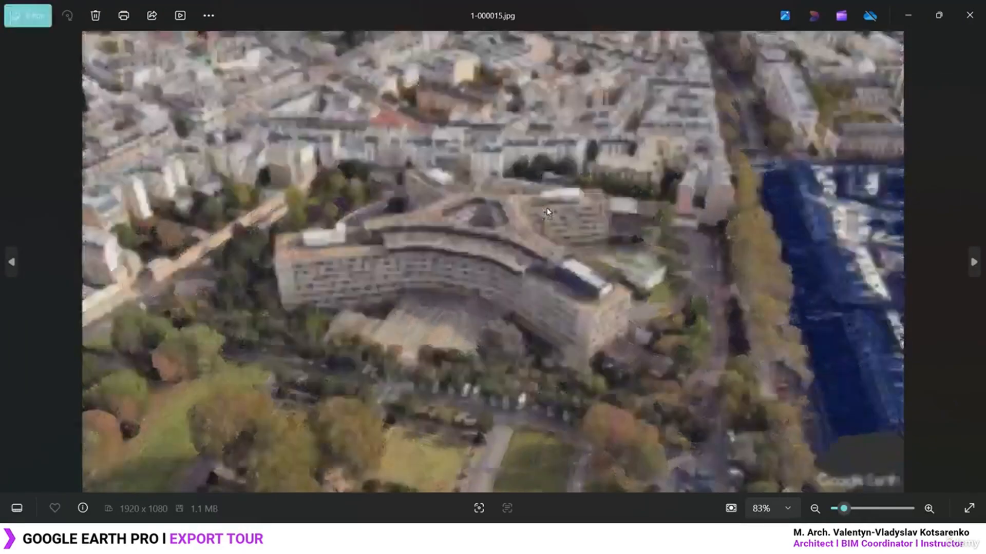
key(Right)
key(Right)
key(Right)
key(Right)
key(Right)
key(Right)
key(Right)
key(Right)
key(Right)
key(Right)
key(Right)
key(Right)
key(Right)
key(Right)
key(Right)
key(Right)
key(Right)
key(Right)
key(Right)
key(Right)
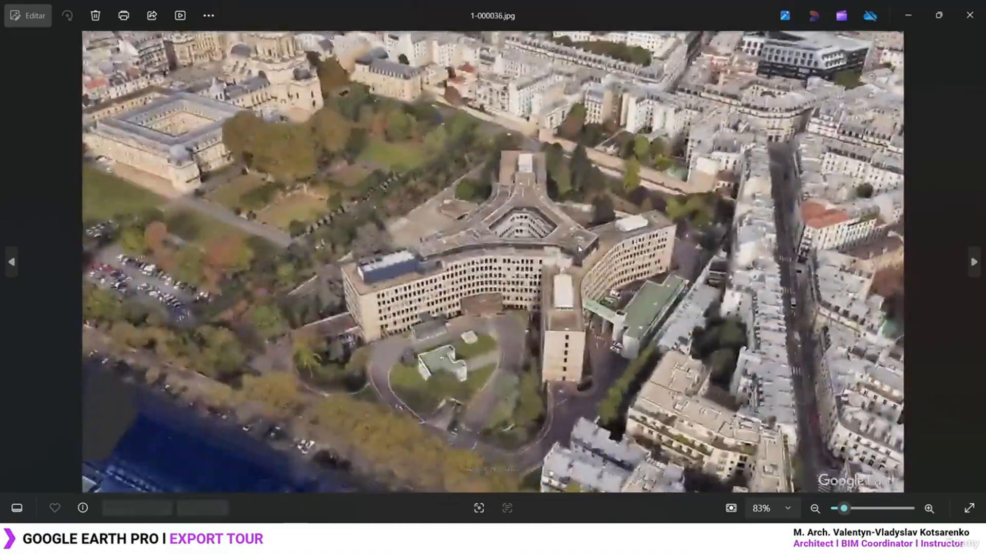
key(Right)
key(Right)
key(Right)
key(Right)
key(Right)
key(Right)
key(Right)
key(Right)
key(Right)
key(Right)
key(Right)
key(Right)
key(Right)
key(Right)
key(Right)
key(Right)
key(Right)
key(Right)
key(Right)
key(Right)
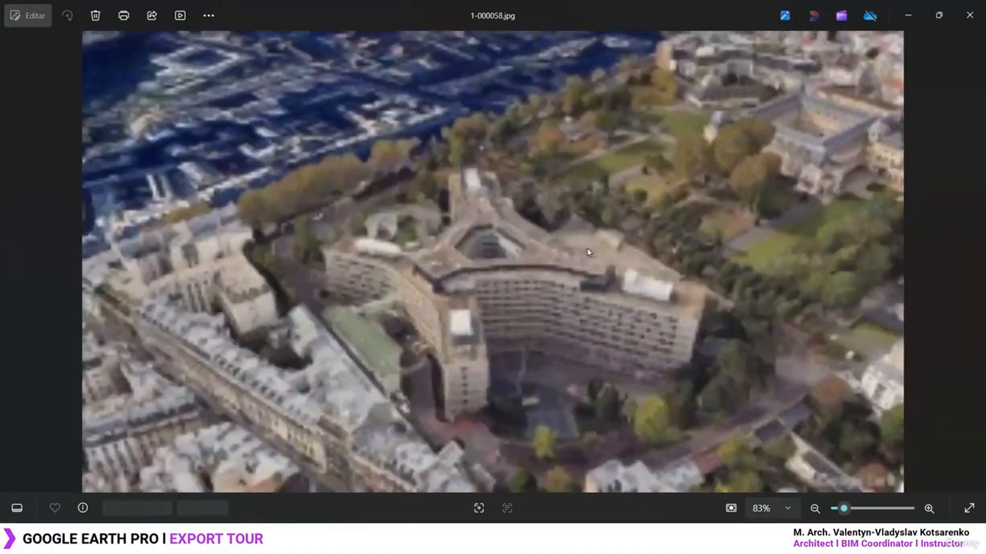
key(Right)
key(Right)
key(Right)
key(Right)
key(Right)
key(Right)
key(Right)
key(Right)
key(Right)
key(Right)
key(Right)
key(Right)
key(Right)
key(Right)
key(Right)
key(Right)
key(Right)
key(Right)
key(Right)
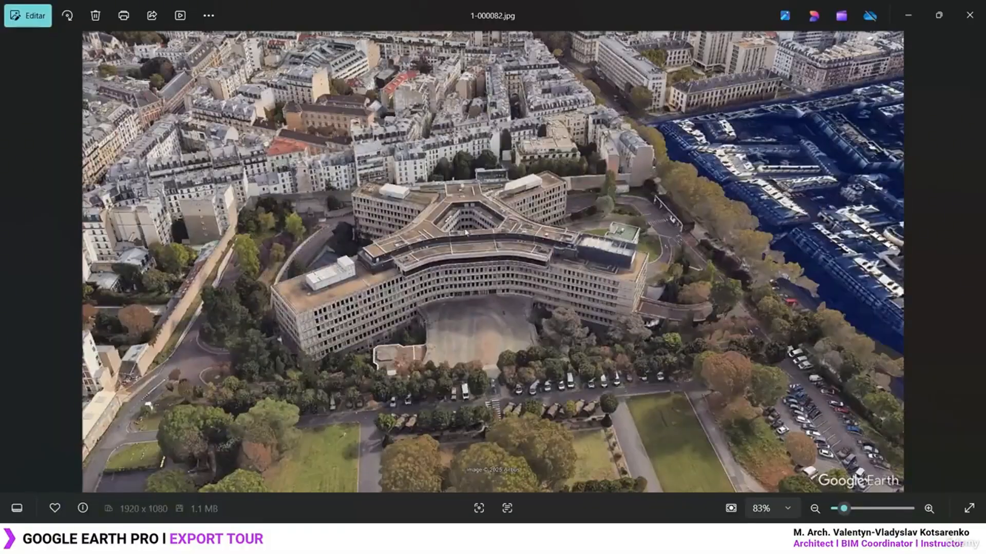
click(969, 15)
scroll(370, 221, down, 10)
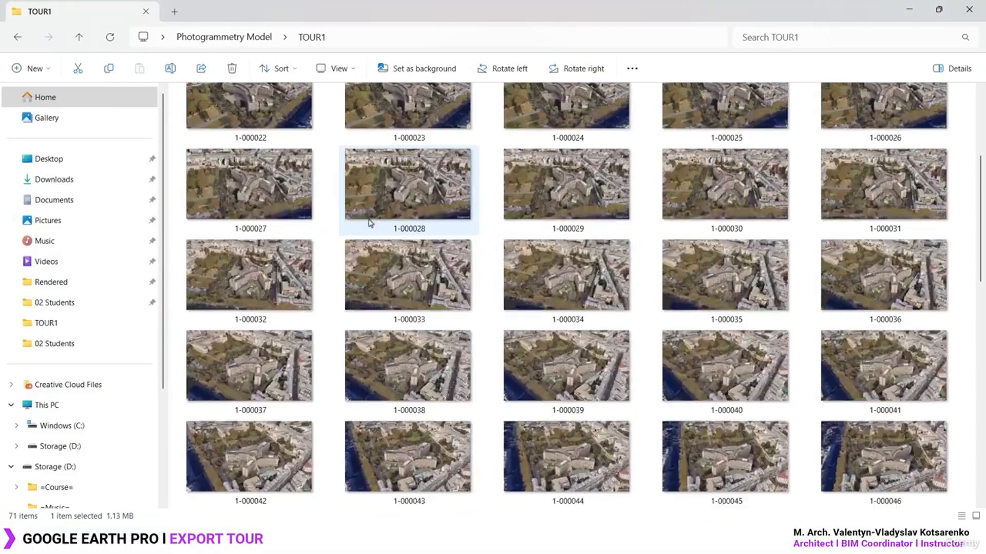
click(462, 466)
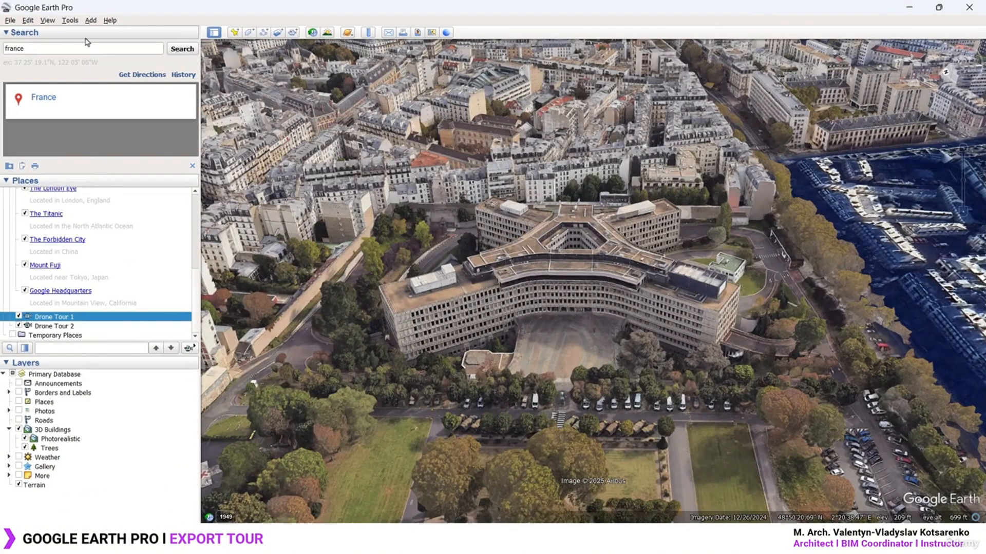
Open Movie Maker and choose Drone Tour 2 as the tour to record
click(70, 20)
click(93, 70)
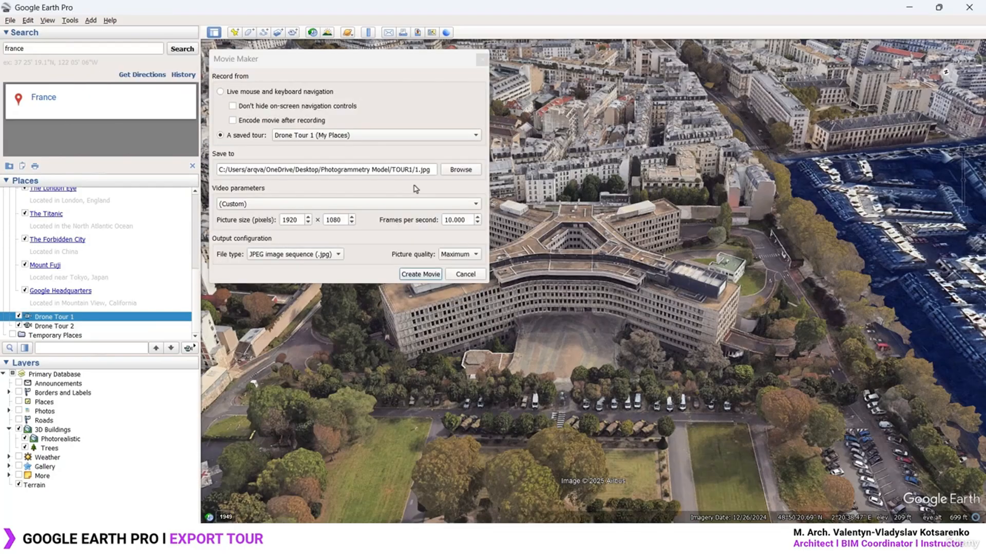
click(357, 132)
click(335, 148)
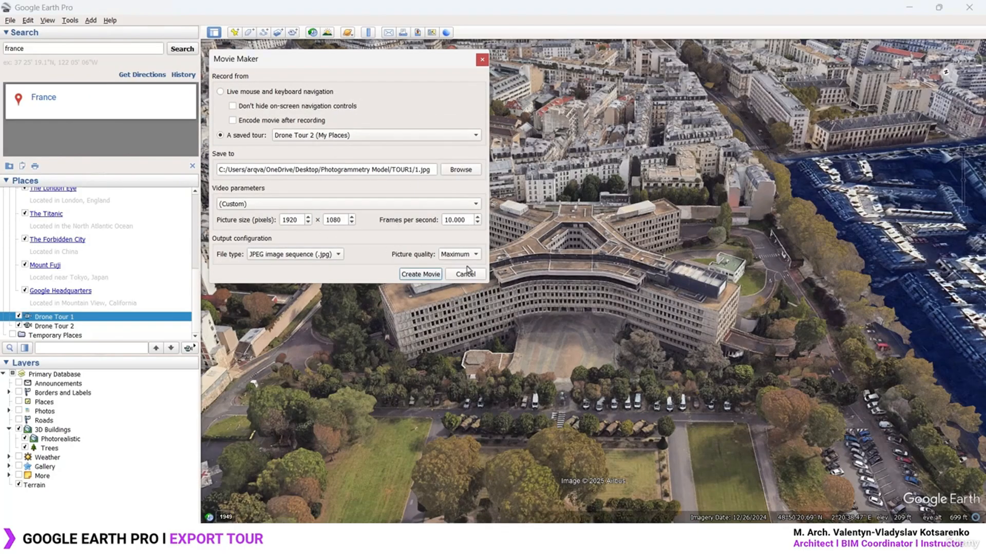
Save the frames into a new TOUR2 folder in Photogrammetry Model and start the export
click(460, 170)
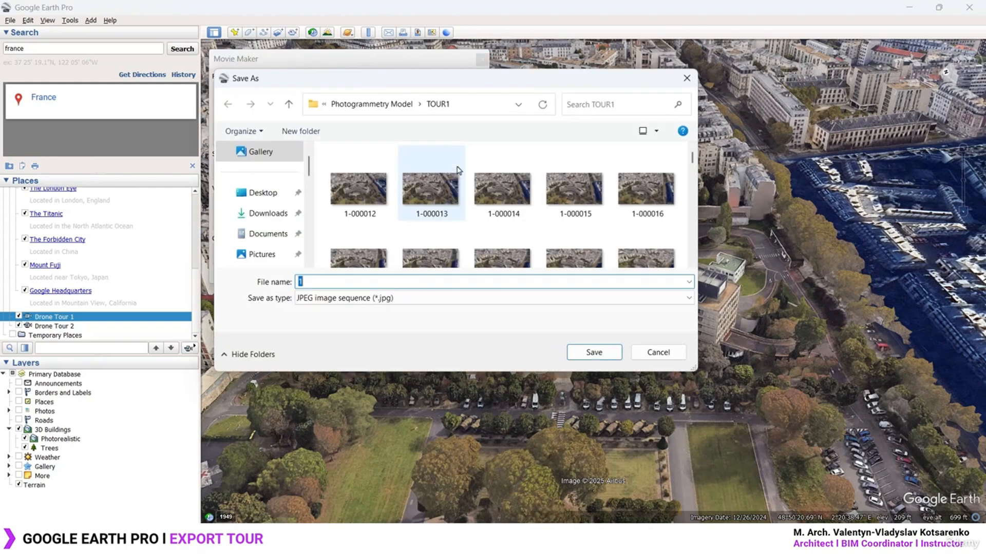
click(390, 104)
right_click(431, 231)
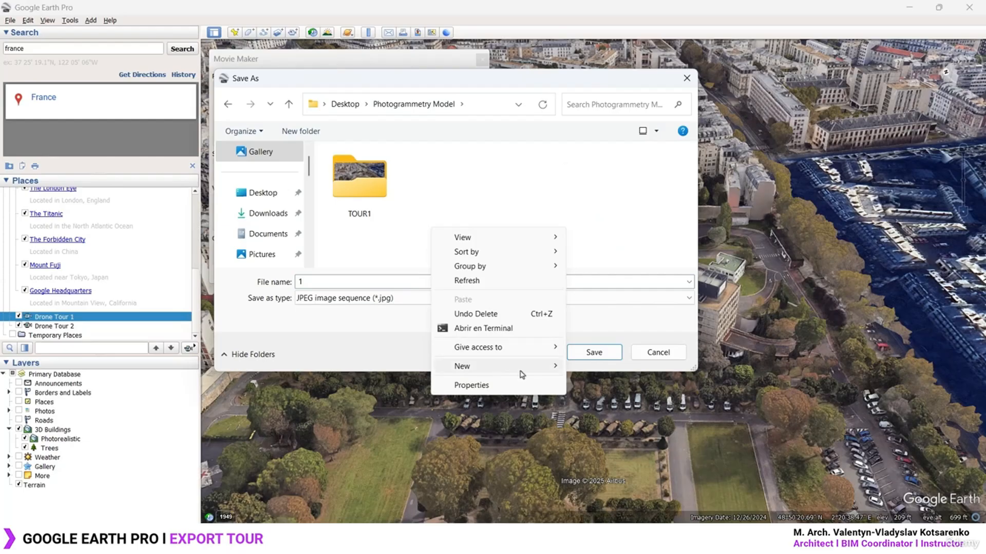
mouse_move(518, 367)
click(614, 171)
text(T)
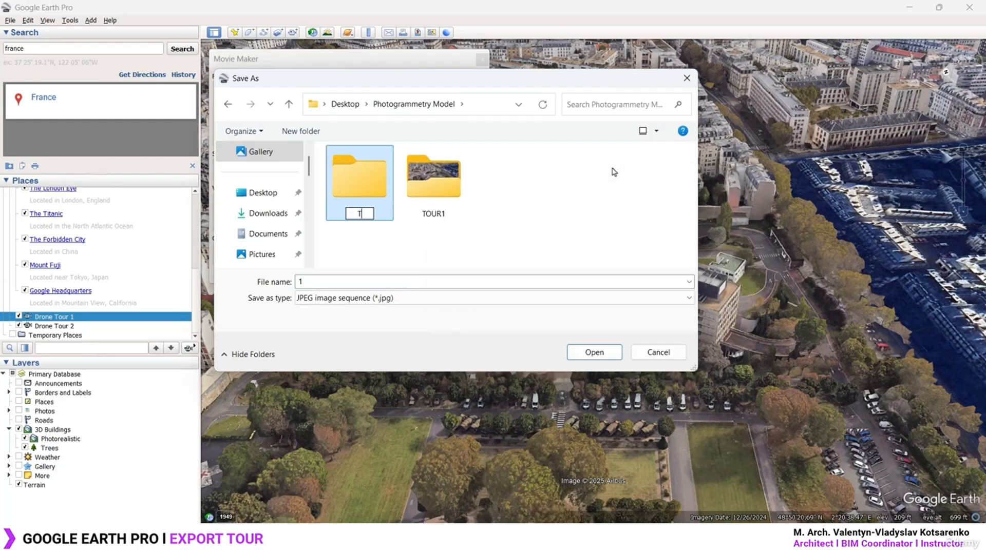
text(ourOUR2)
key(Return)
click(426, 190)
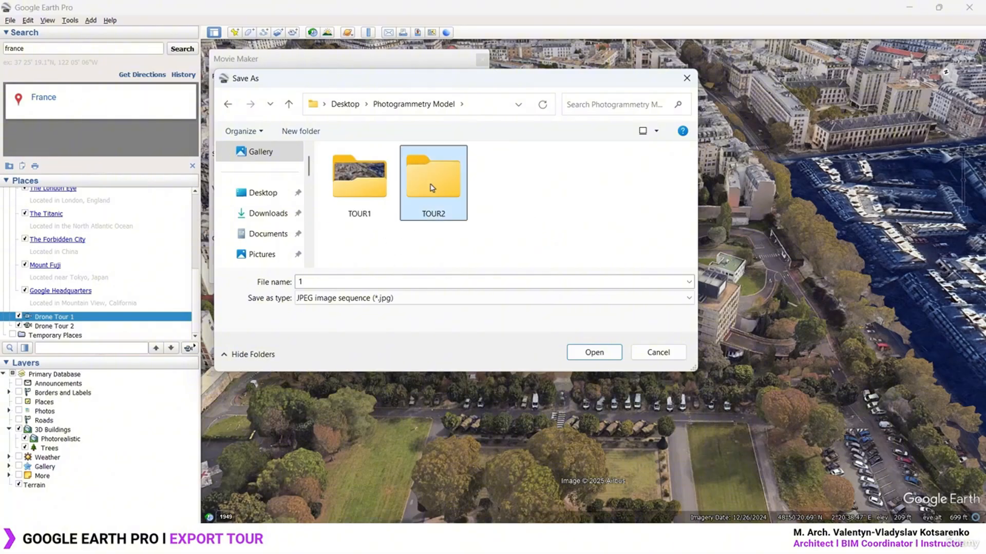
click(600, 352)
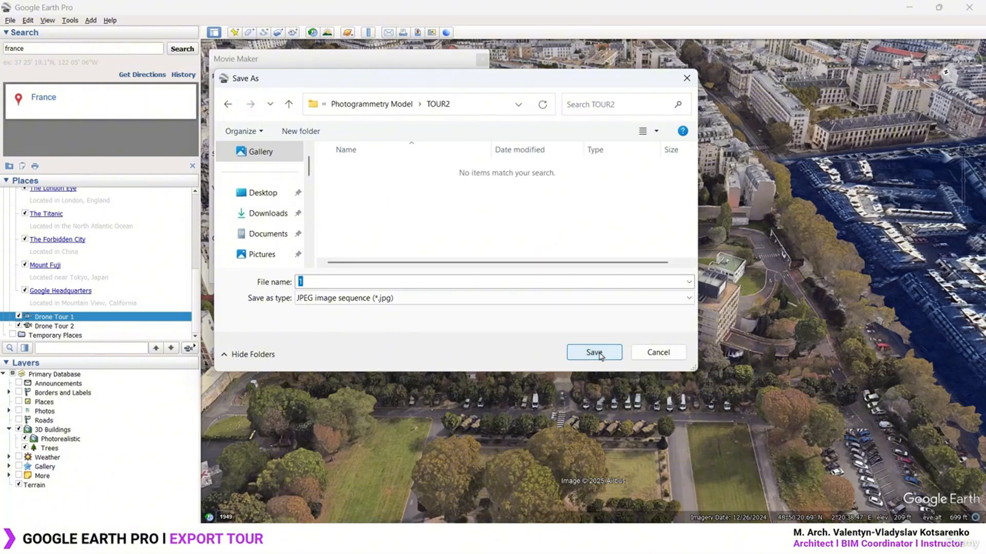
click(600, 354)
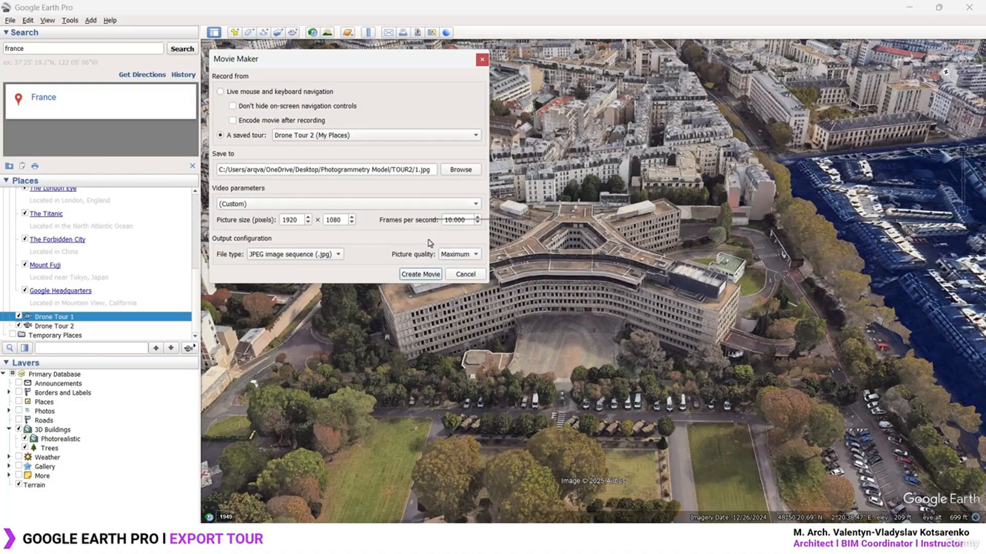
click(420, 275)
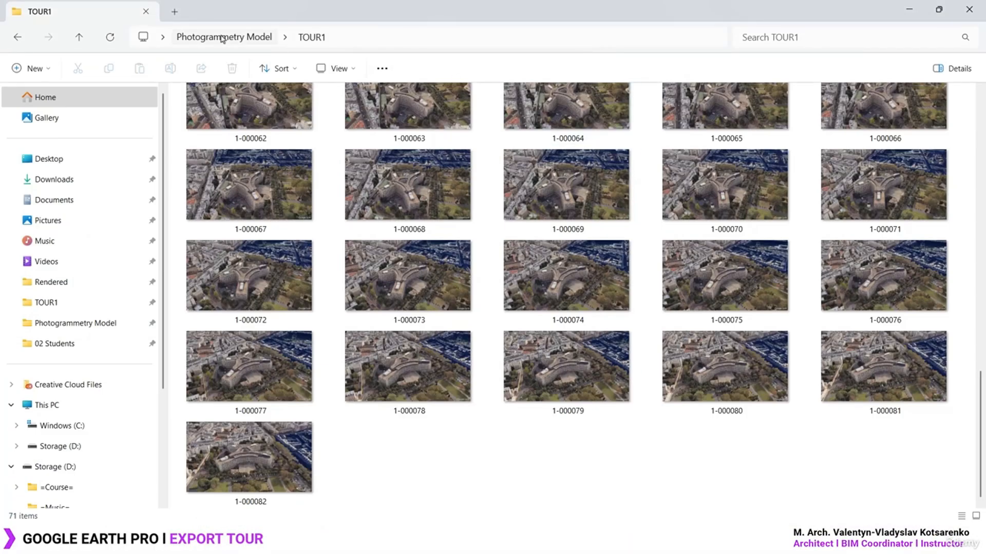
Open the TOUR2 folder and show its frames as extra-large icons
click(221, 39)
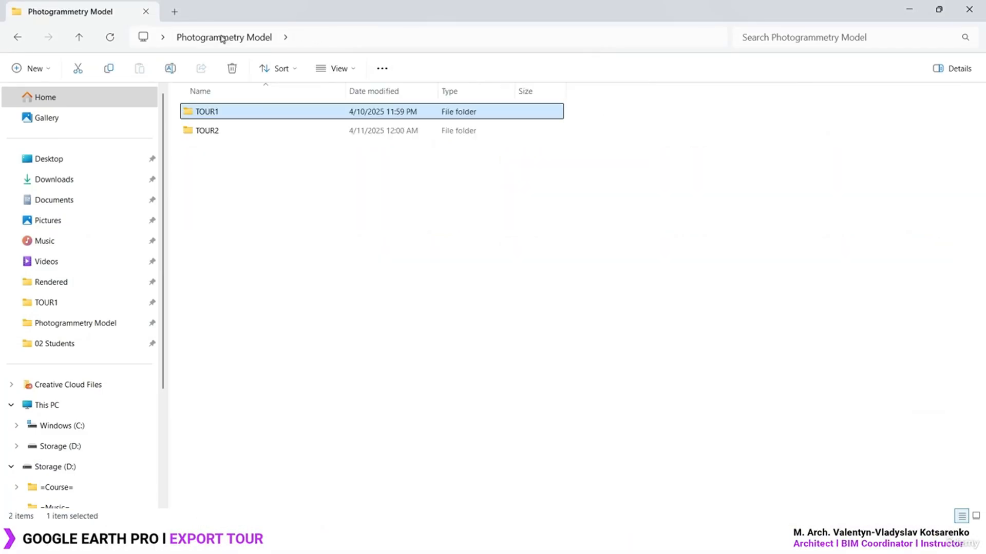
double_click(233, 131)
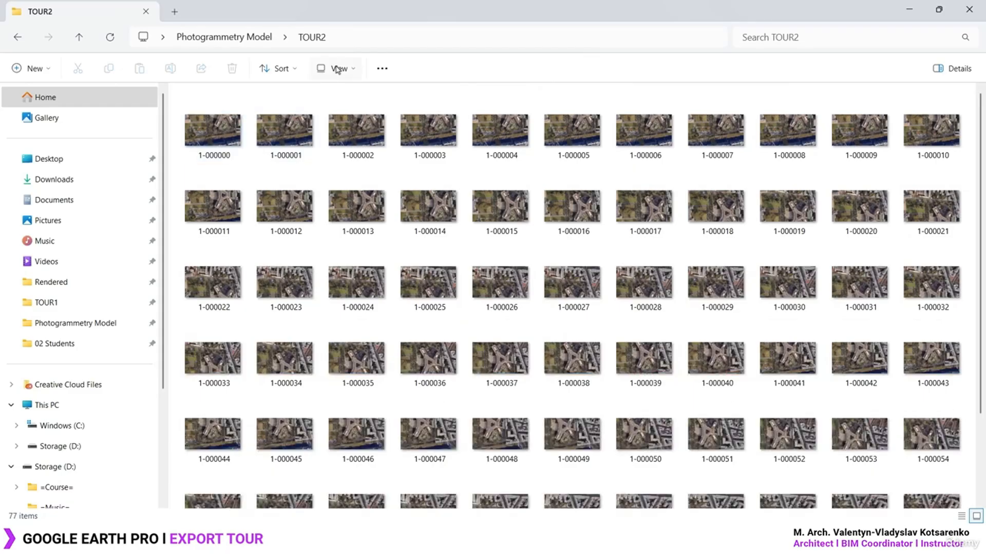
click(336, 68)
click(339, 97)
Preview the opening frames and select 1-000000 through 1-000008
click(265, 138)
double_click(265, 137)
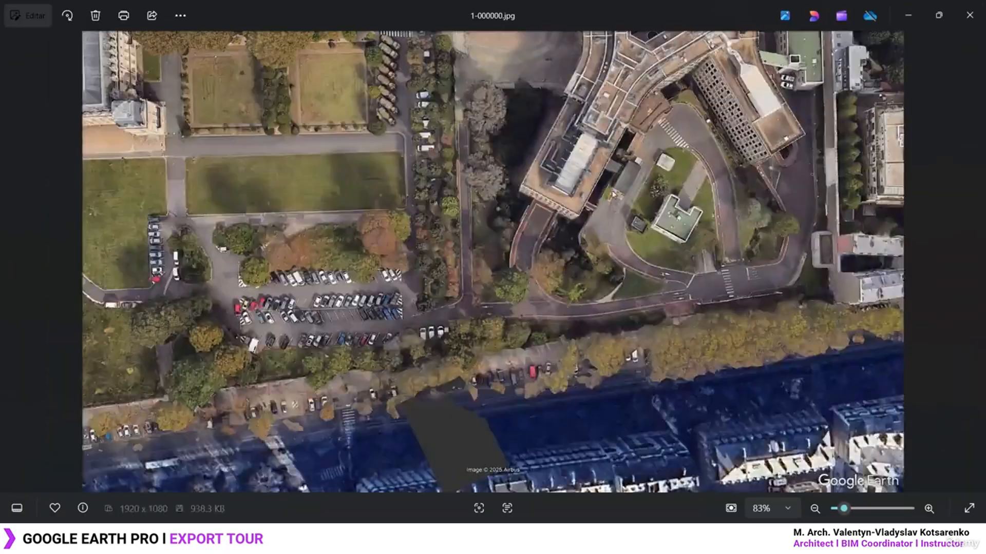
key(Right)
key(Right)
key(Right)
key(Right)
key(Right)
key(Right)
key(Right)
key(Right)
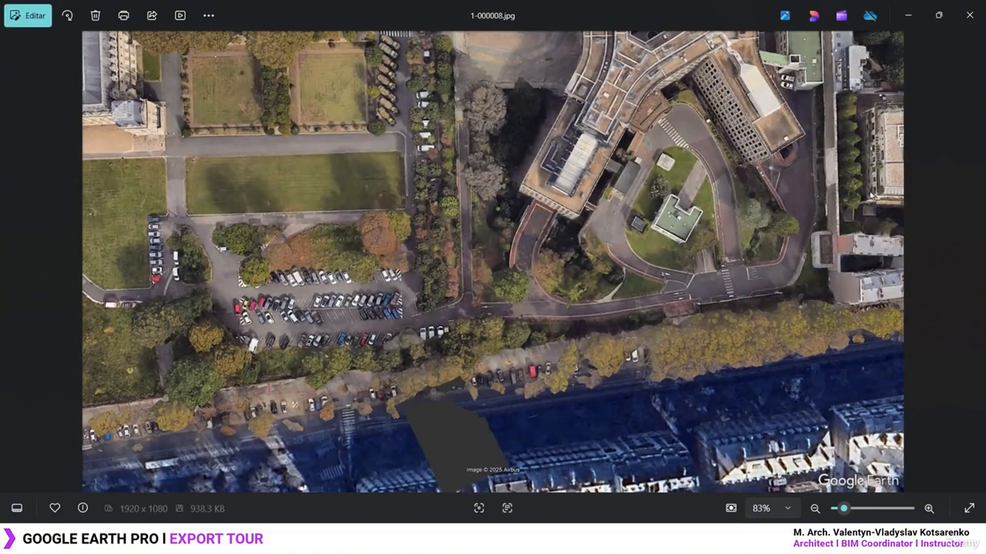
key(Right)
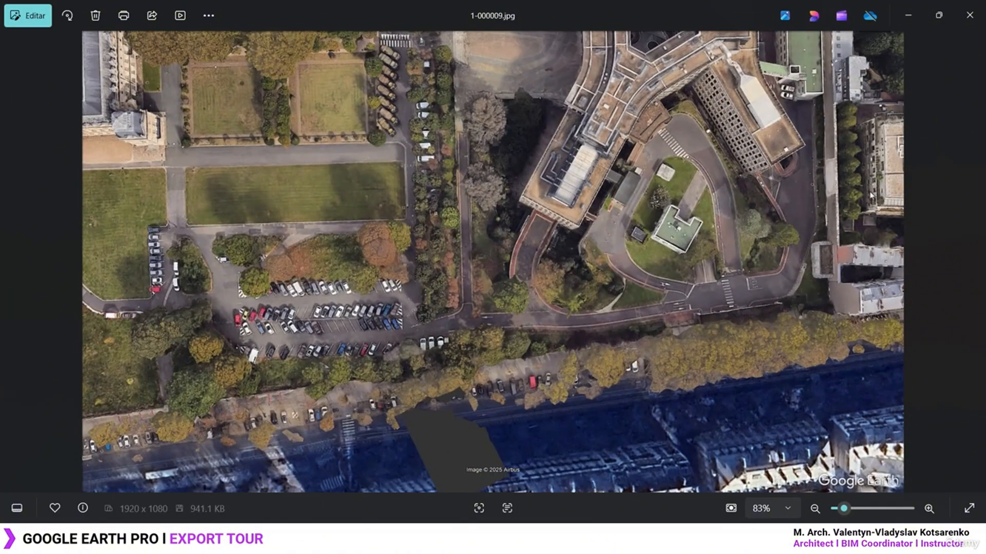
key(Left)
click(970, 14)
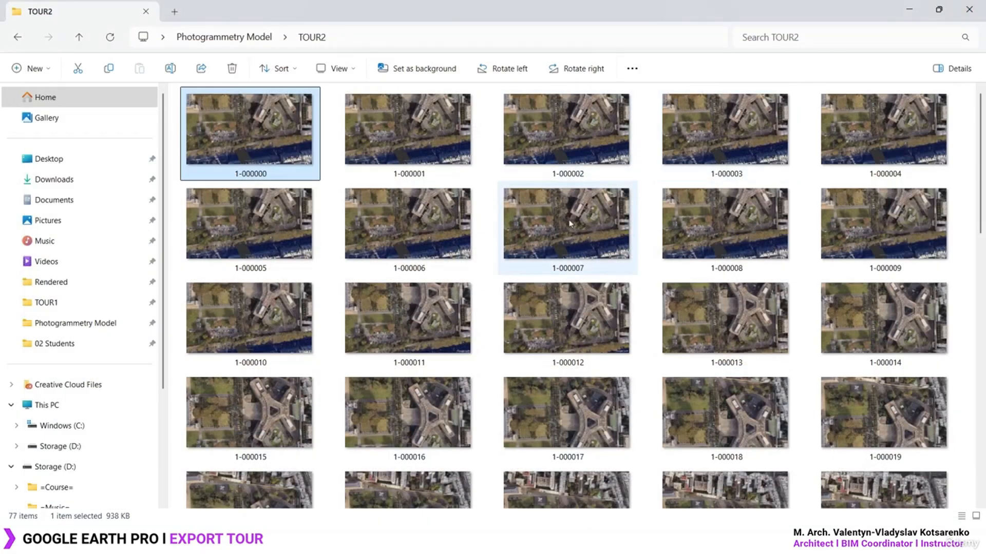
click(704, 231)
shift+click(262, 127)
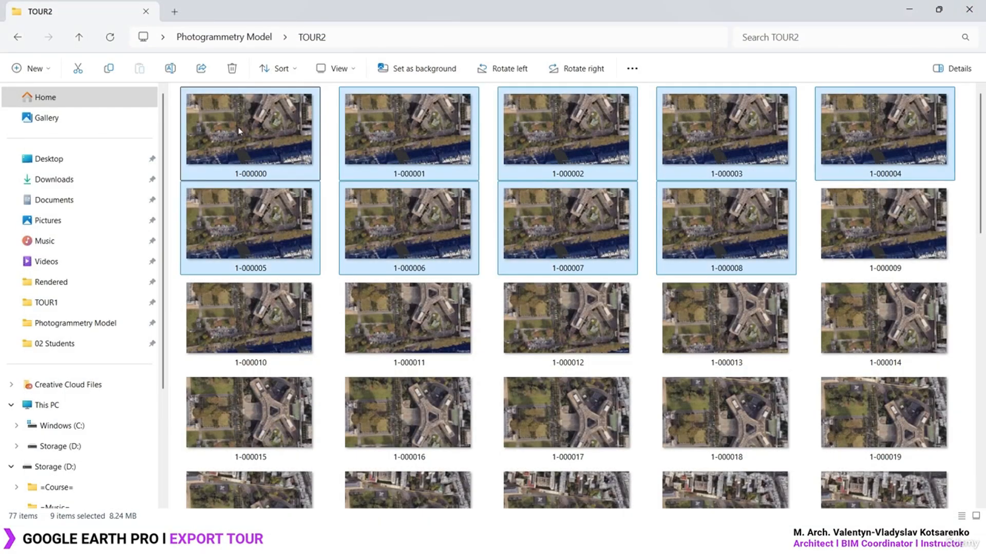
Delete the nine selected frames and step through TOUR2's remaining frames from 1-000009
key(Delete)
double_click(239, 131)
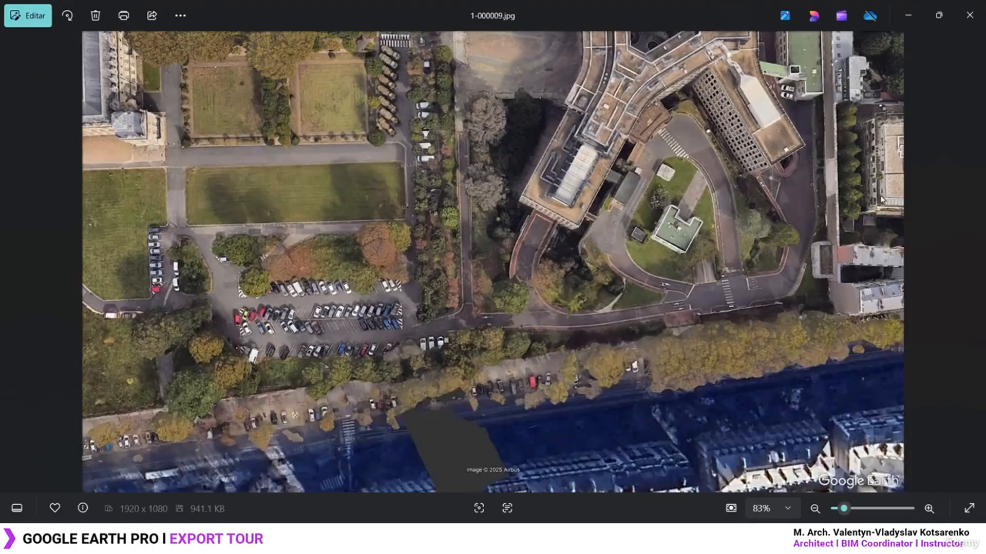
key(Right)
key(Right)
key(Right)
key(Right)
key(Right)
key(Right)
key(Right)
key(Right)
key(Right)
key(Right)
key(Right)
key(Right)
key(Right)
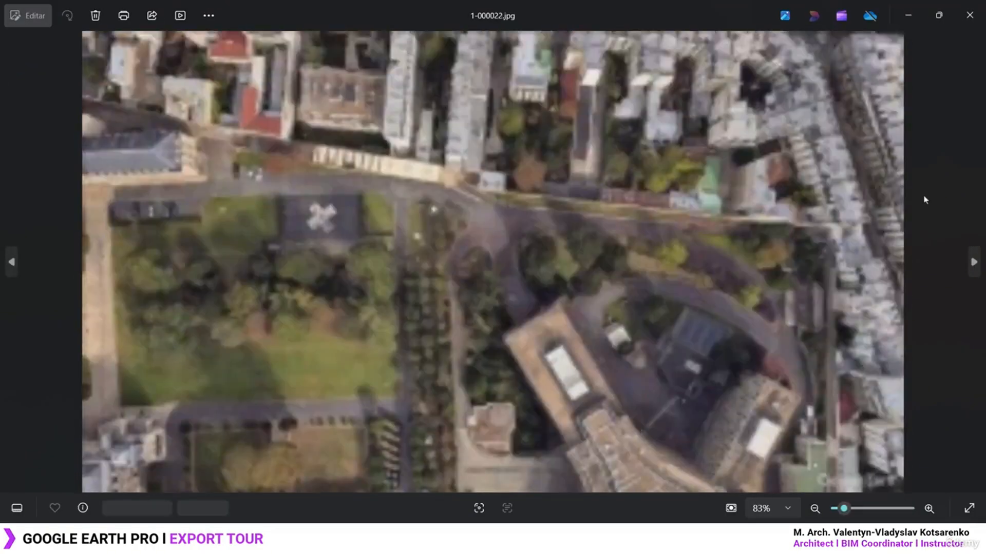
key(Right)
key(Right)
key(Right)
key(Right)
key(Right)
key(Right)
key(Right)
key(Right)
key(Right)
key(Right)
key(Right)
key(Right)
key(Right)
key(Right)
key(Right)
key(Right)
key(Right)
key(Right)
key(Right)
key(Right)
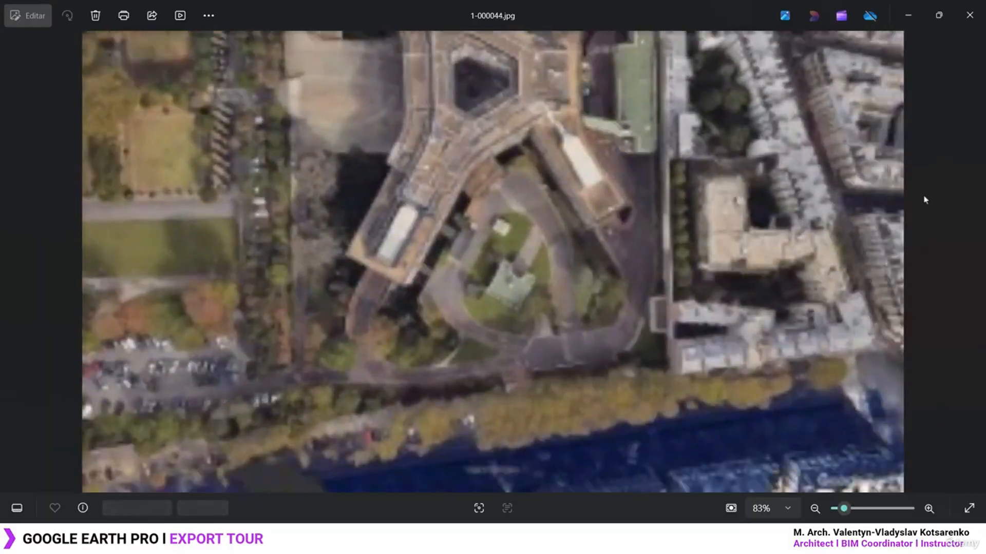
key(Right)
key(Right)
key(Right)
key(Right)
key(Right)
key(Right)
key(Right)
key(Right)
key(Right)
key(Right)
key(Right)
key(Right)
key(Right)
key(Right)
key(Right)
key(Right)
key(Right)
key(Right)
key(Right)
key(Right)
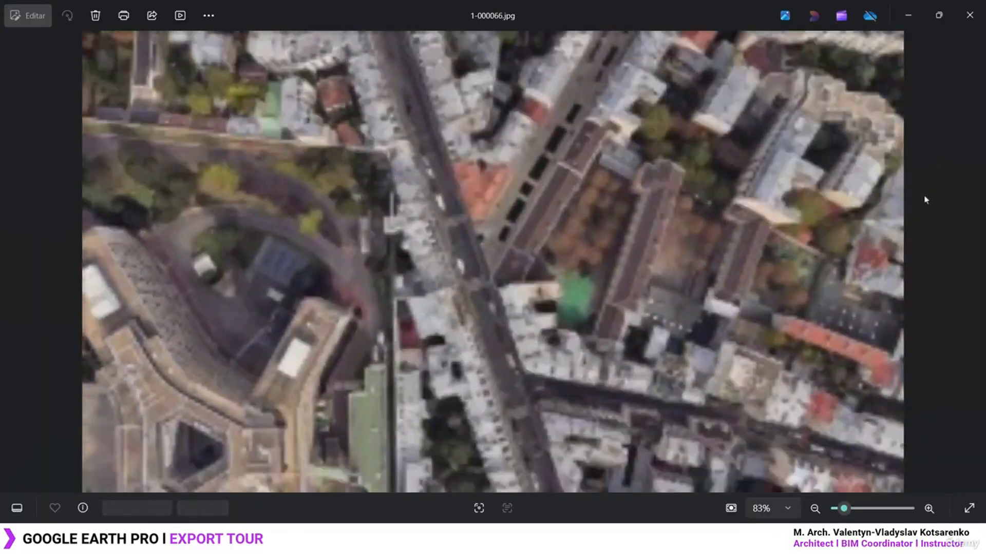
key(Right)
key(Right)
key(Right)
key(Right)
key(Right)
key(Right)
key(Right)
key(Right)
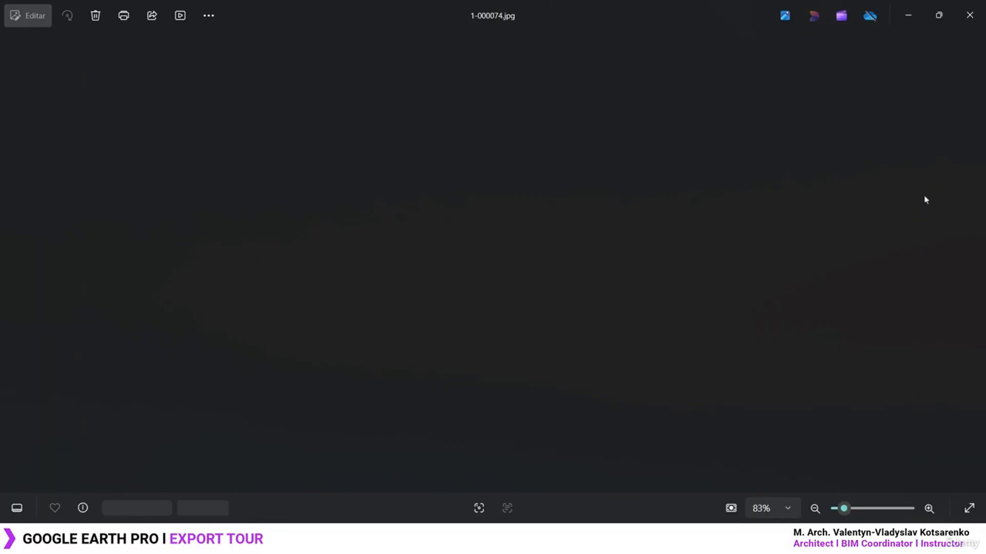
Compare frame 1-000075 with its neighbouring frames
key(Right)
key(Right)
key(Right)
key(Right)
key(Right)
key(Left)
key(Left)
key(Left)
key(Left)
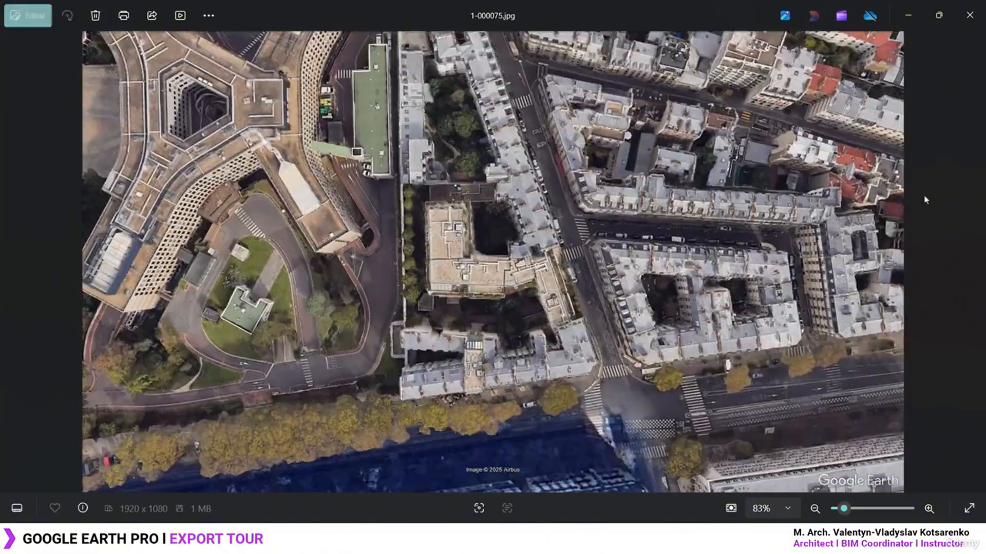
key(Left)
key(Right)
key(Left)
key(Right)
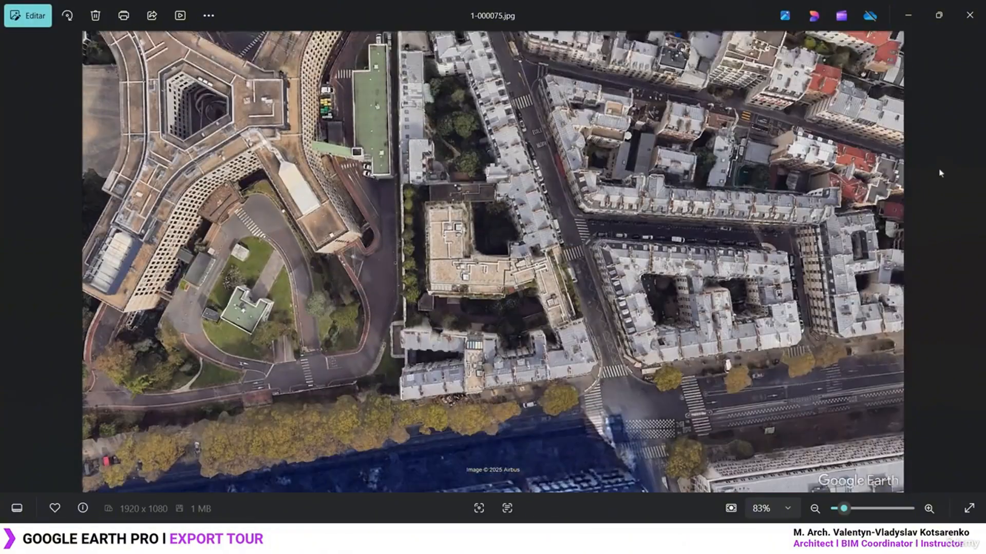
key(Right)
Close Photos and scroll through TOUR2's 68 remaining frames
click(969, 15)
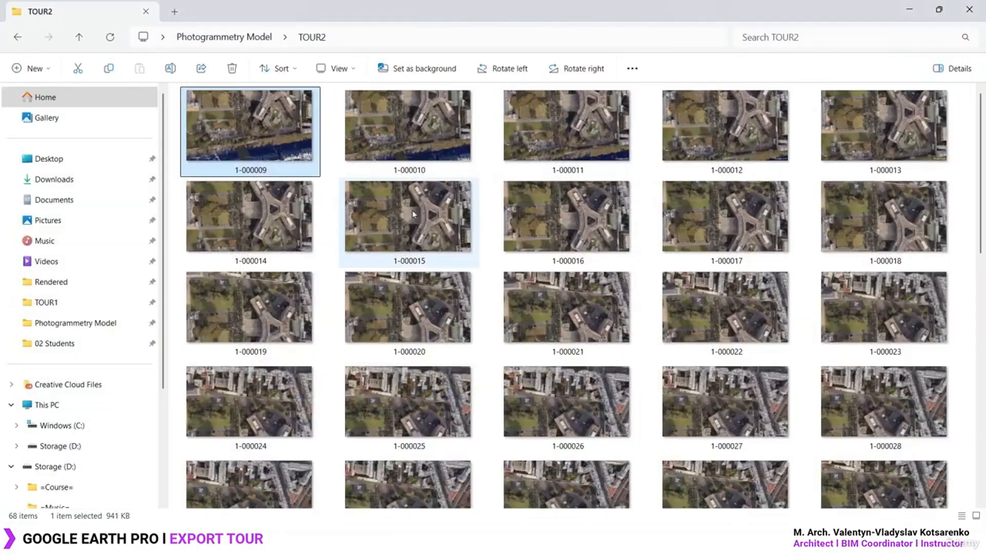
scroll(414, 214, down, 10)
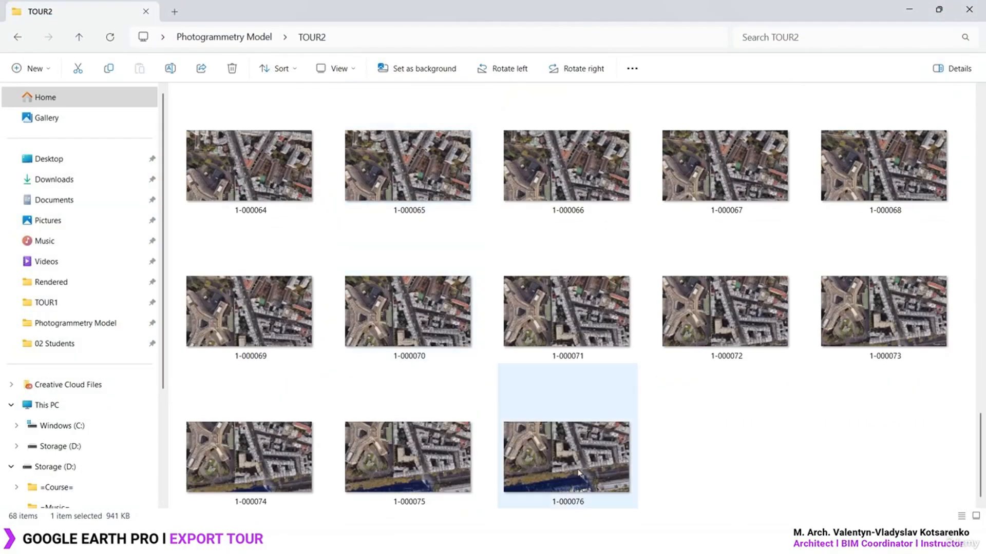
click(683, 467)
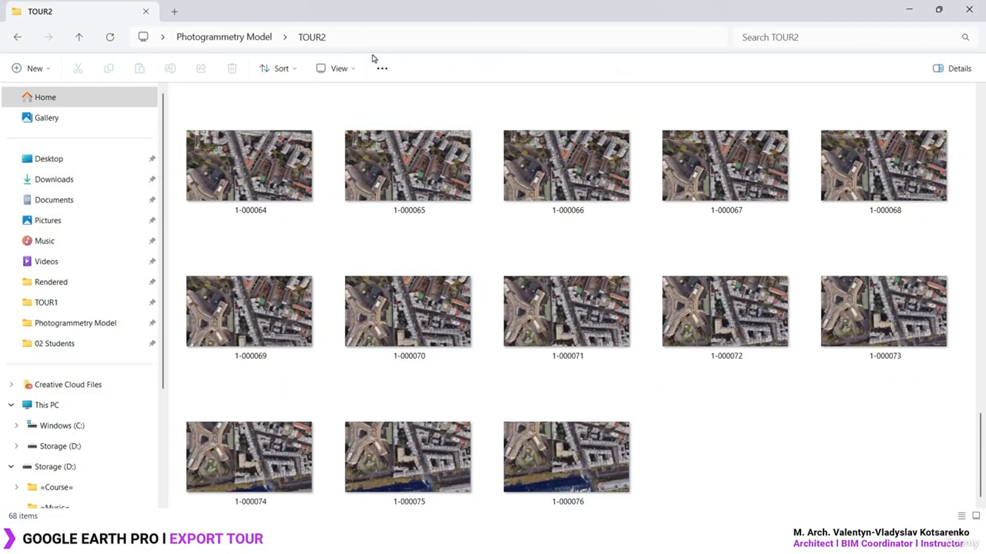
Open TOUR1 and check its last frame, 1-000082
click(228, 38)
double_click(235, 113)
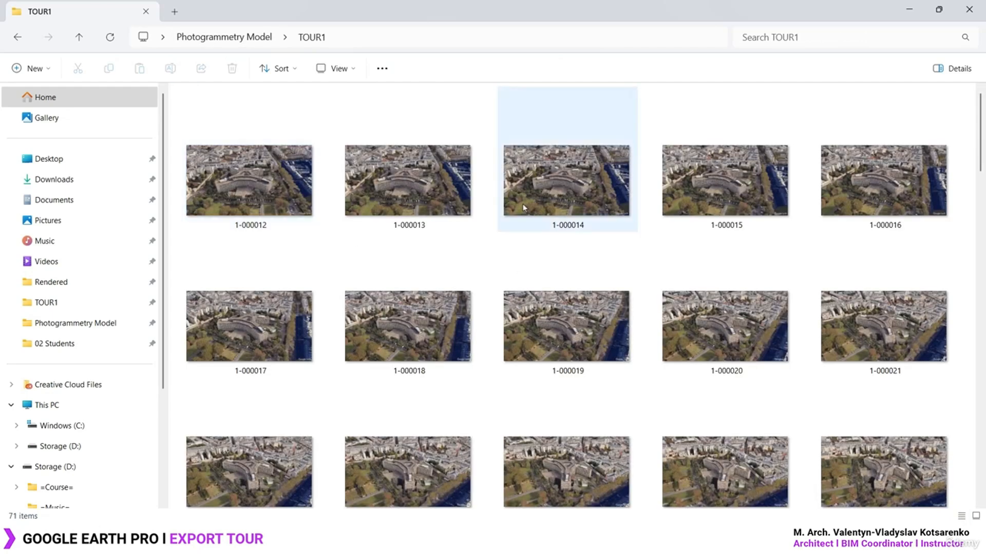
scroll(523, 208, down, 12)
click(274, 471)
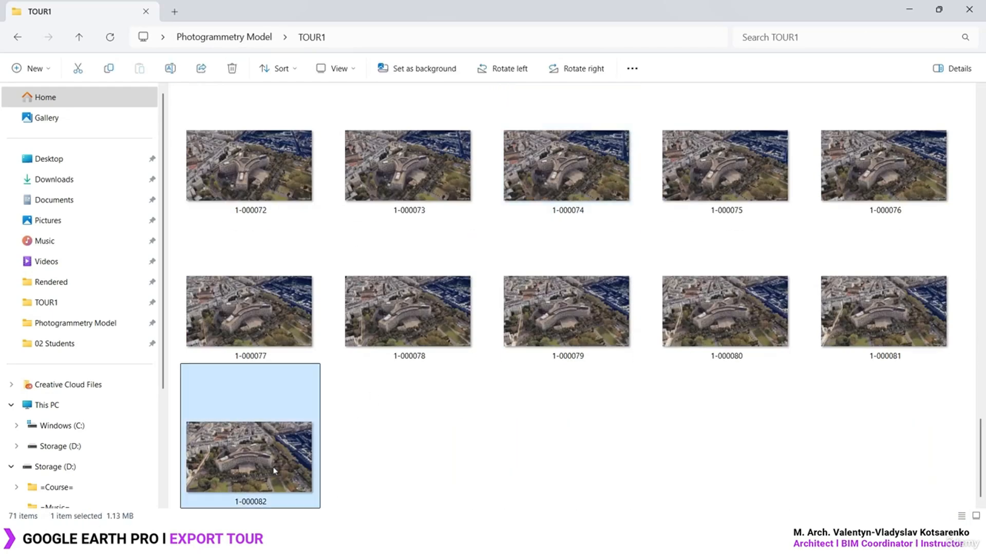
click(390, 456)
scroll(390, 455, up, 12)
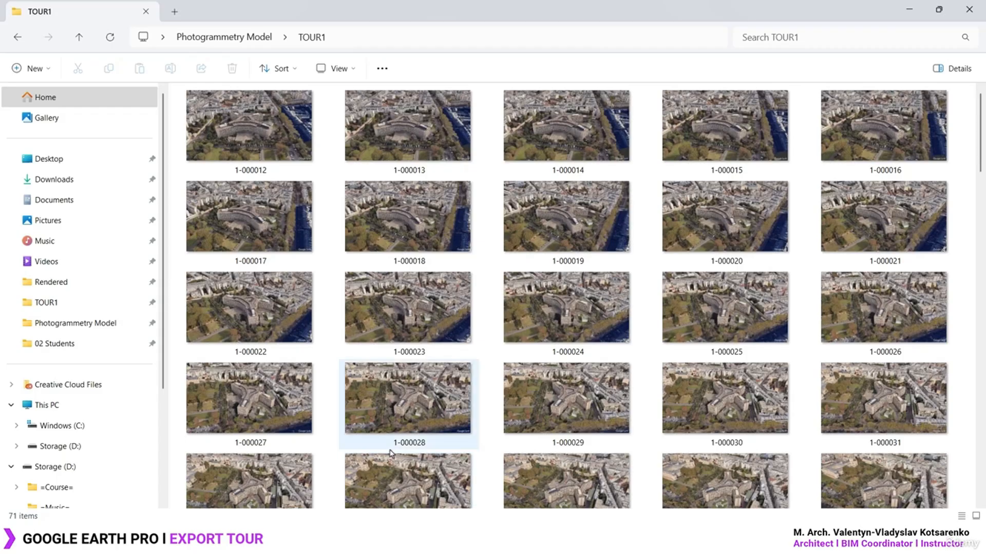
scroll(379, 426, down, 12)
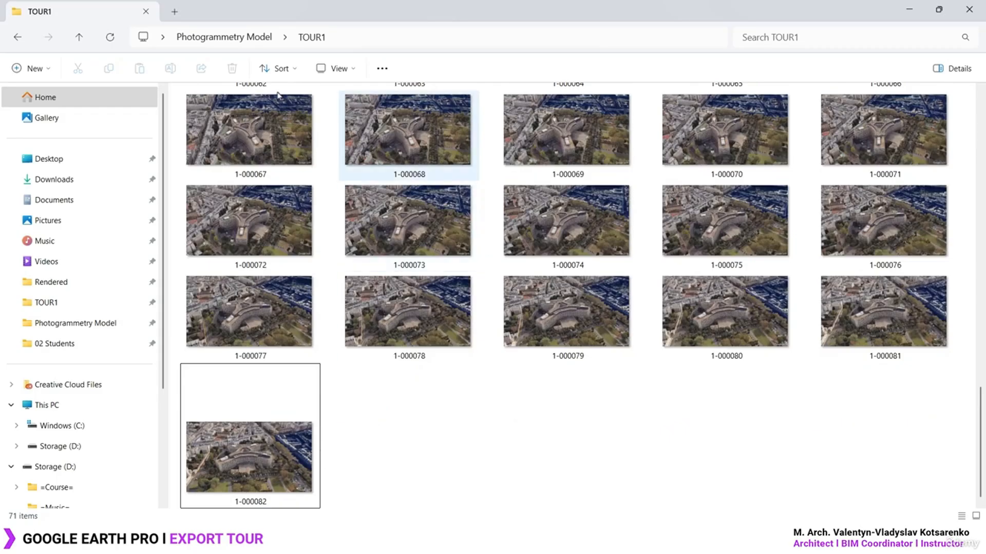
Reopen TOUR1 from Photogrammetry Model and scroll through its 71 thumbnails
click(234, 37)
click(365, 276)
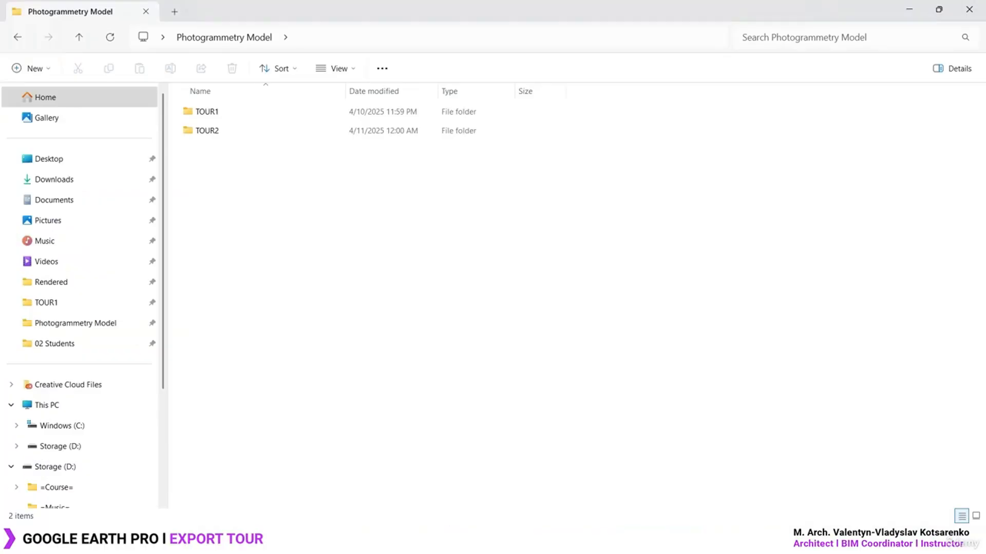
double_click(272, 114)
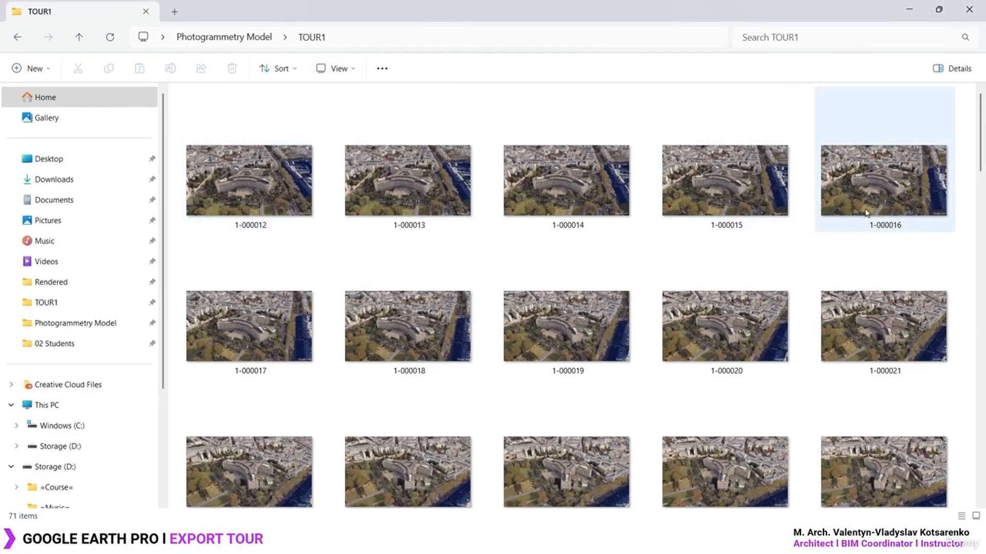
scroll(629, 374, down, 8)
scroll(629, 373, down, 10)
scroll(629, 373, up, 15)
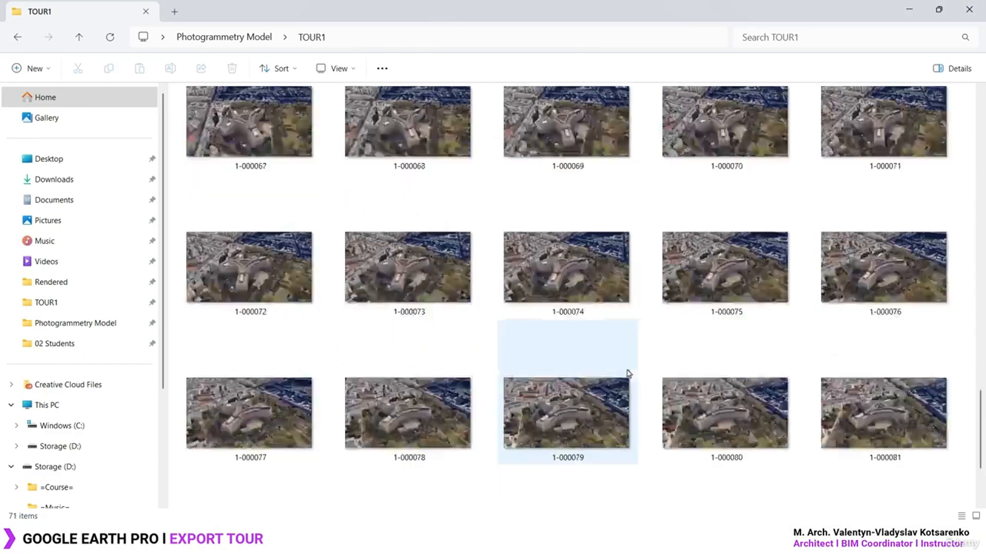
scroll(628, 373, down, 20)
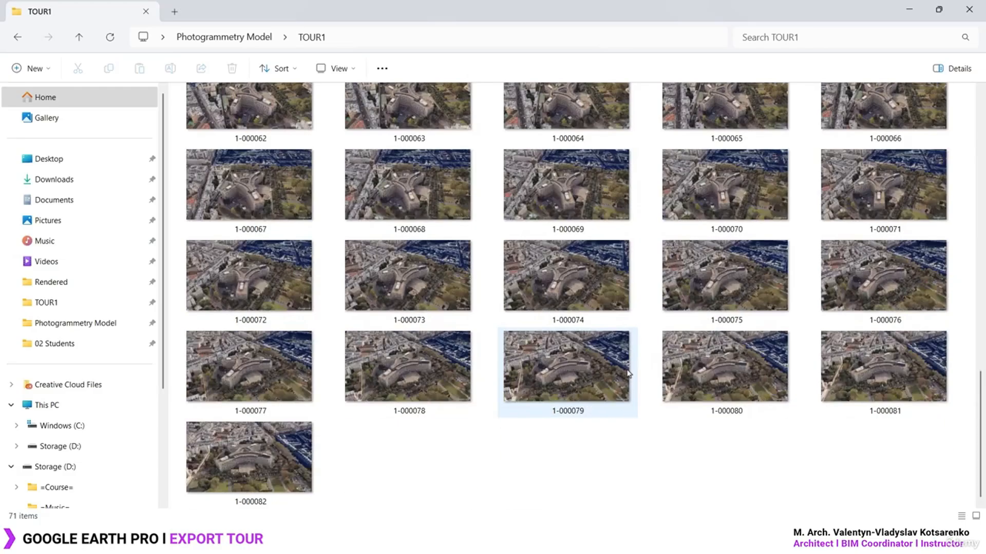
scroll(629, 373, up, 20)
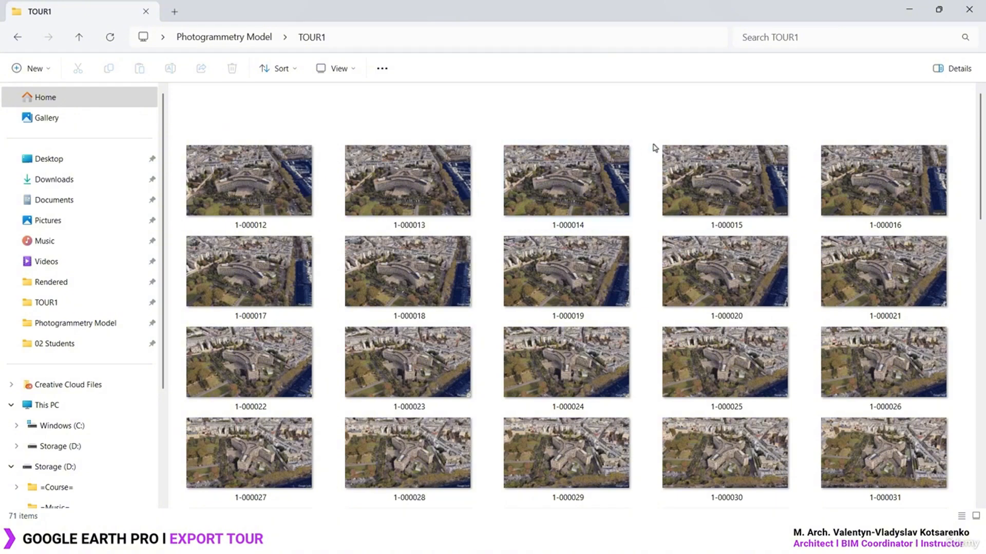
Select all of TOUR1's frames from 1-000012 onward, then clear the selection
click(262, 191)
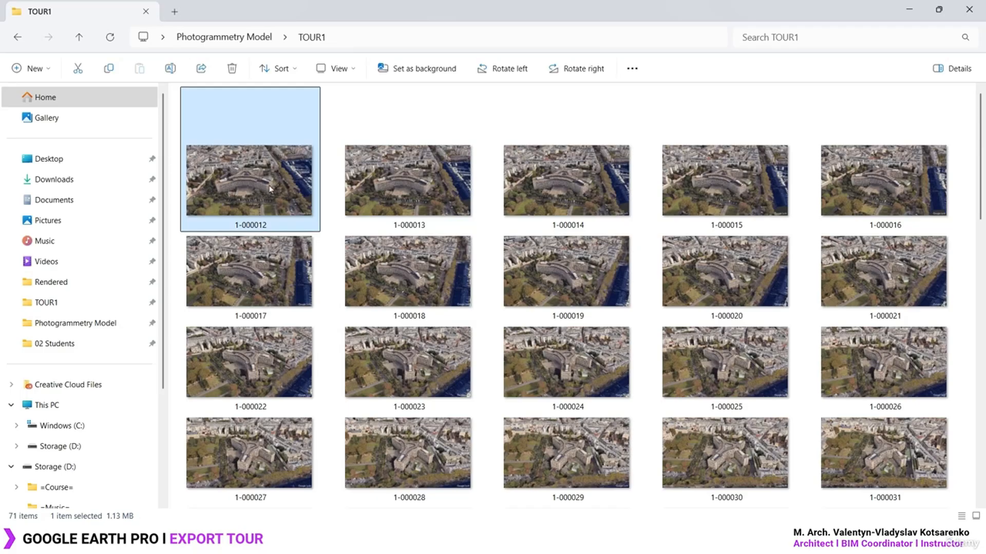
scroll(272, 200, down, 15)
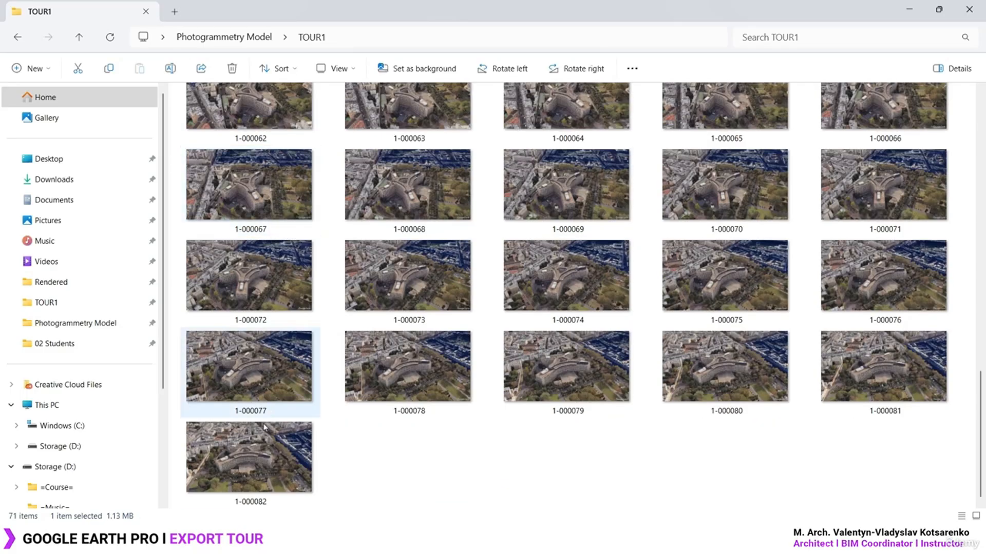
shift+click(261, 441)
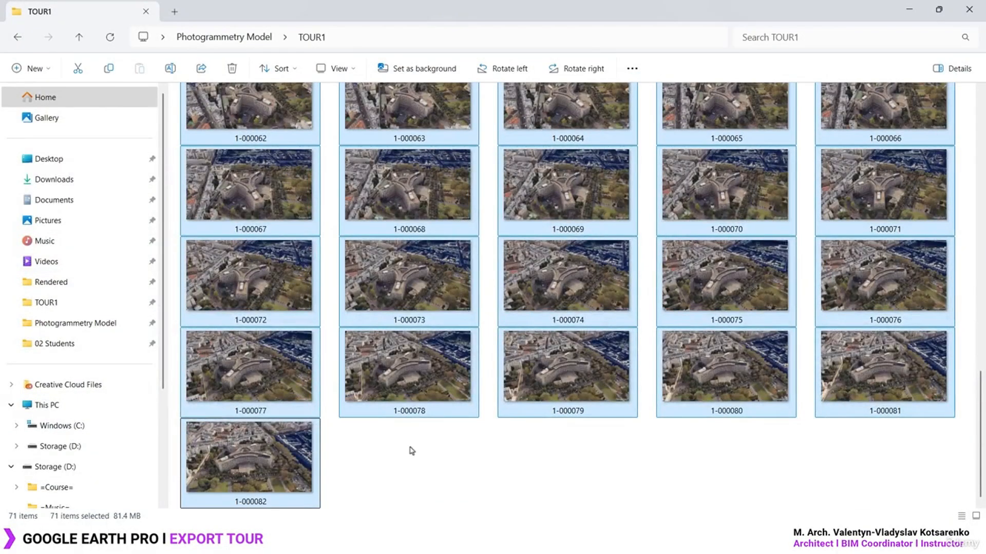
click(416, 459)
Check frame 1-000078's properties (1.11 MB), then return to Google Earth Pro
right_click(430, 369)
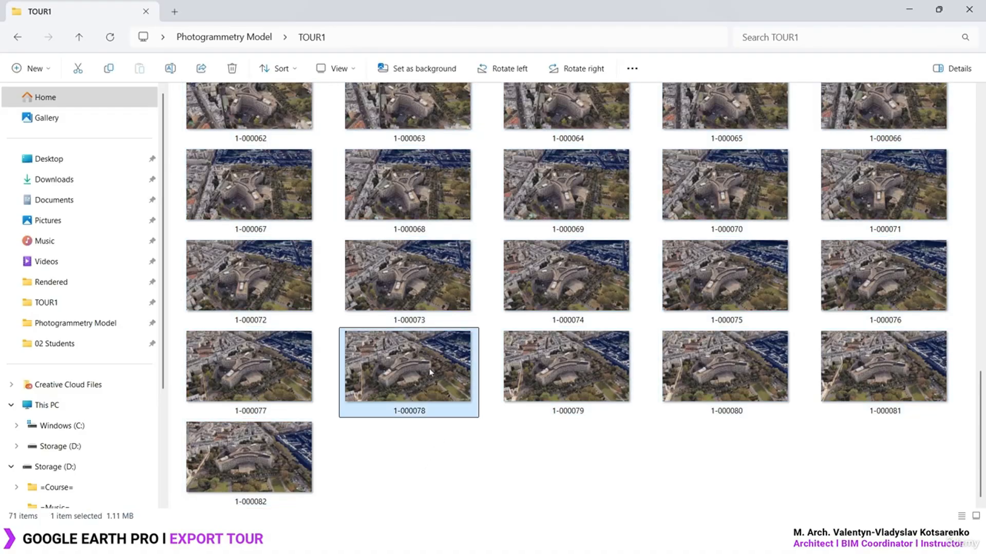
click(491, 442)
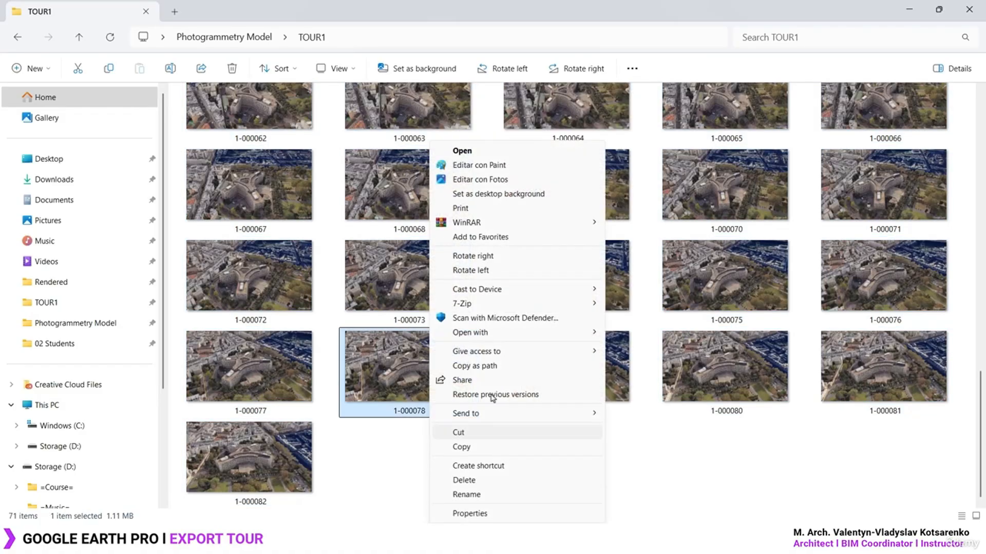
click(477, 513)
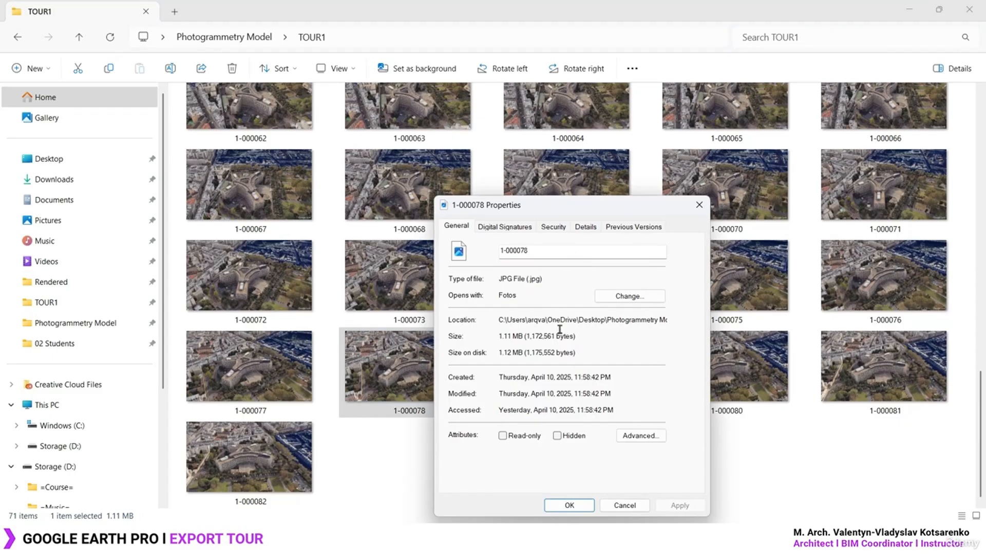
click(699, 205)
click(644, 455)
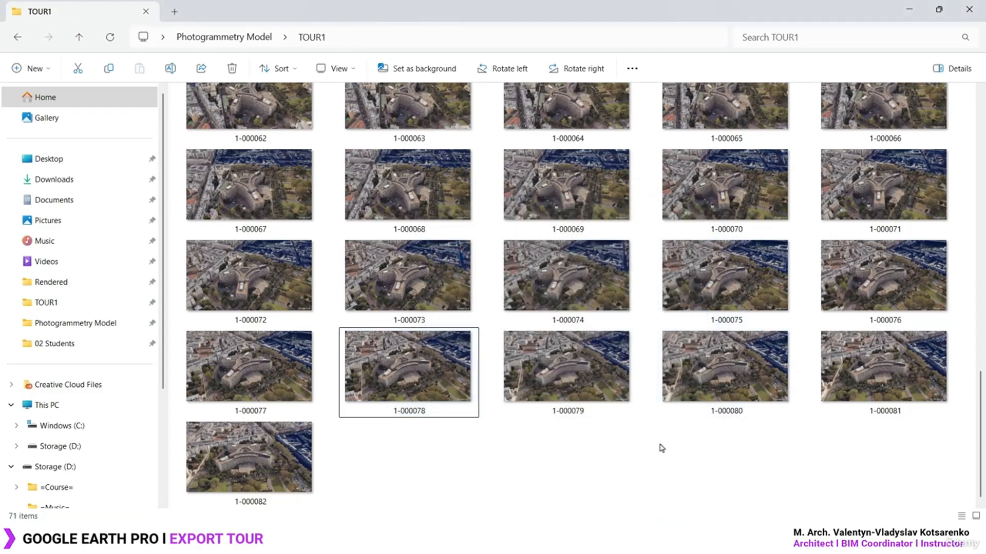
click(668, 538)
Zoom in close and orbit to a low tilt around the Y-shaped building
scroll(560, 339, up, 5)
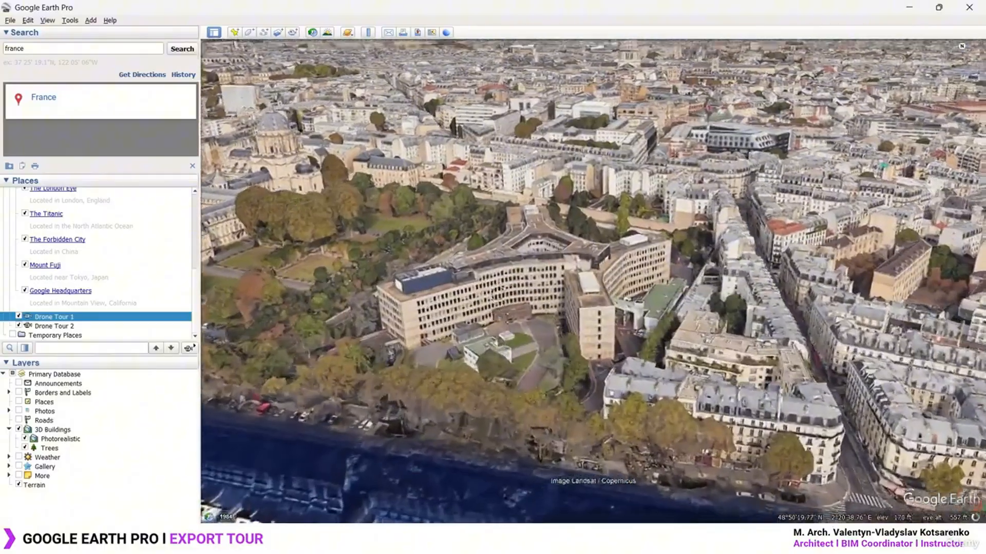
mouse_move(499, 294)
middle_down()
mouse_move(590, 272)
mouse_move(559, 252)
mouse_move(411, 293)
mouse_move(569, 349)
mouse_move(560, 262)
mouse_move(421, 292)
mouse_move(544, 288)
mouse_move(483, 272)
mouse_move(528, 273)
middle_up()
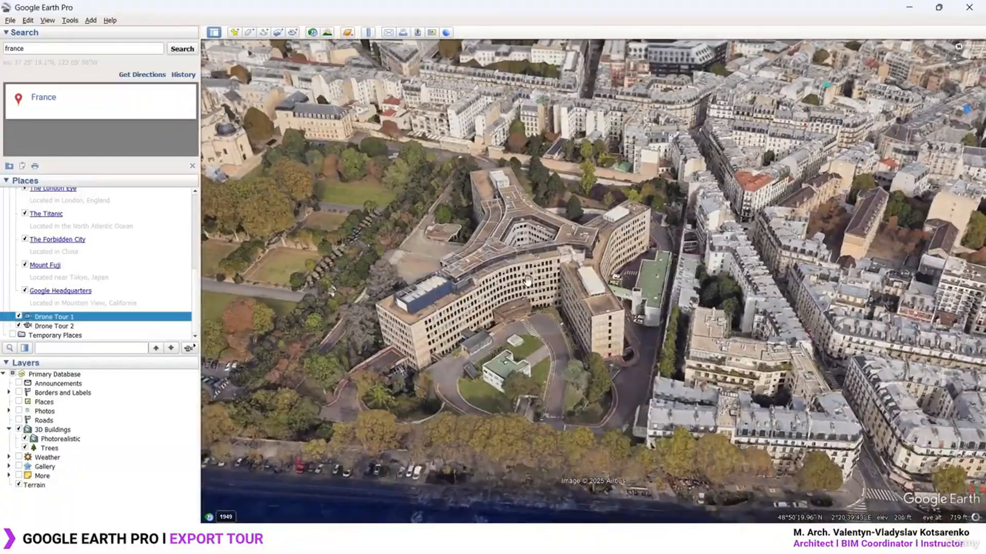
drag(528, 273, 574, 298)
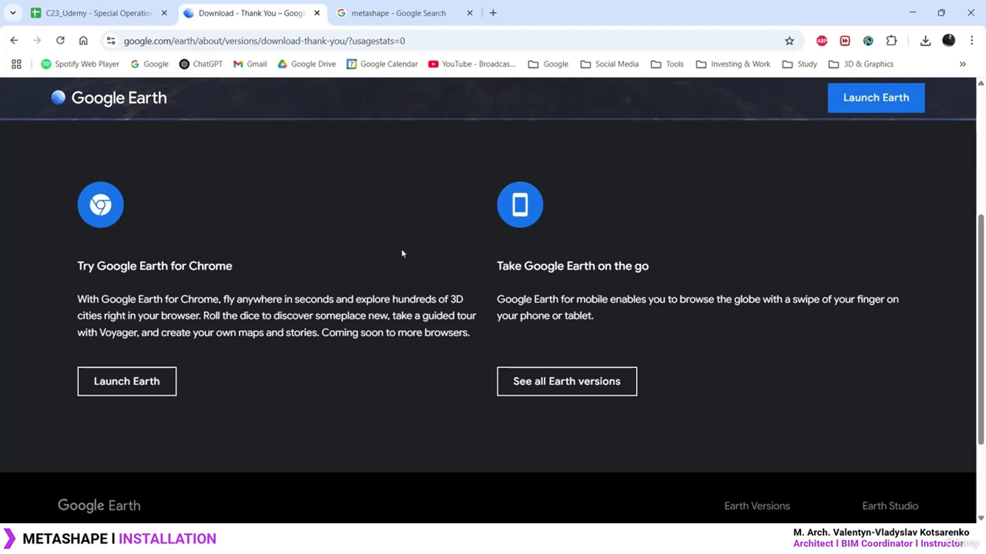
Open the Agisoft Metashape website from the metashape search results
click(398, 14)
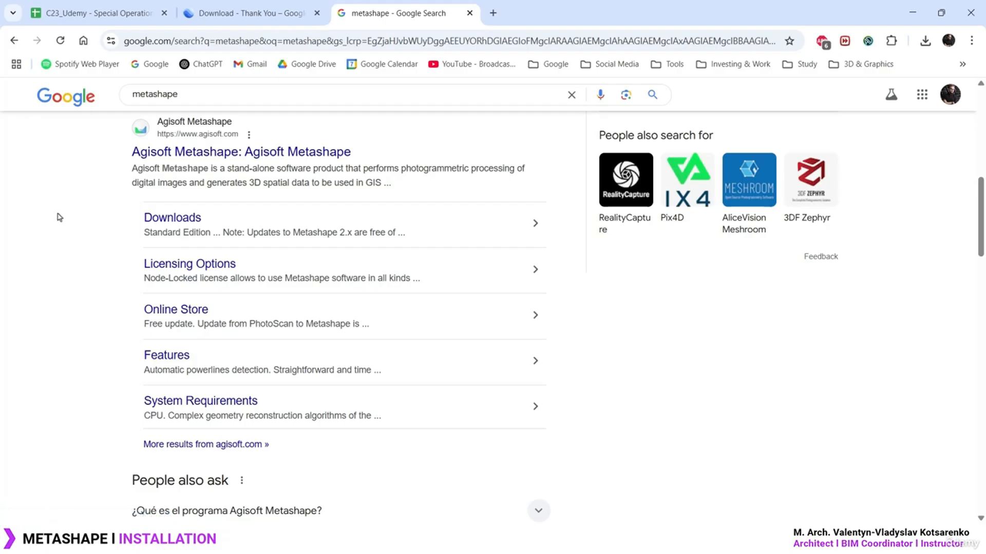
click(257, 158)
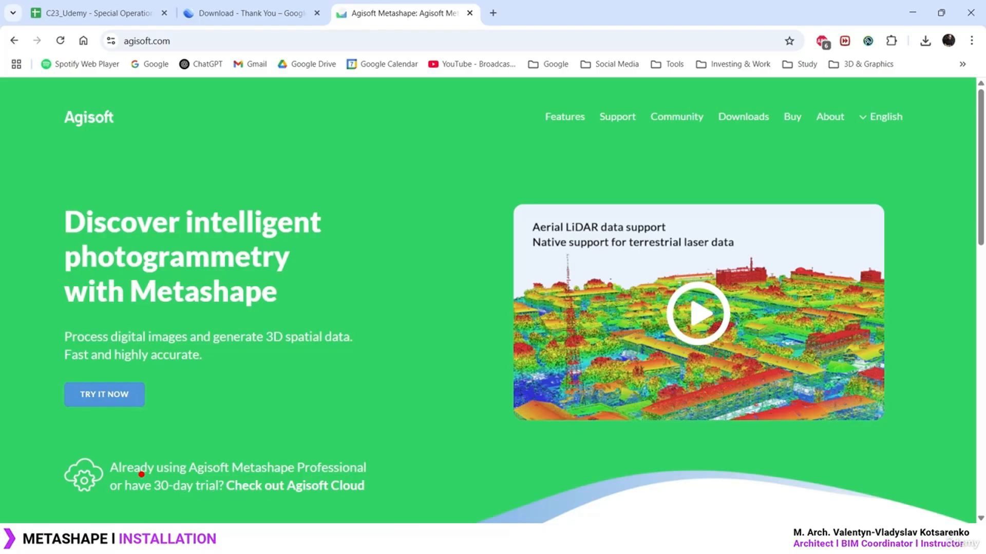
ctrl+drag(141, 475, 232, 498)
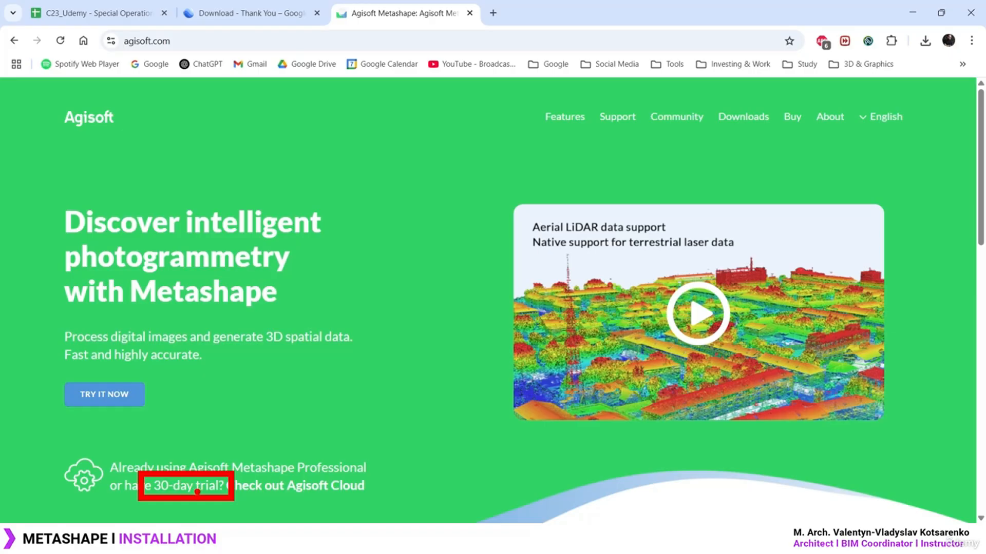
ctrl+shift+drag(194, 468, 200, 405)
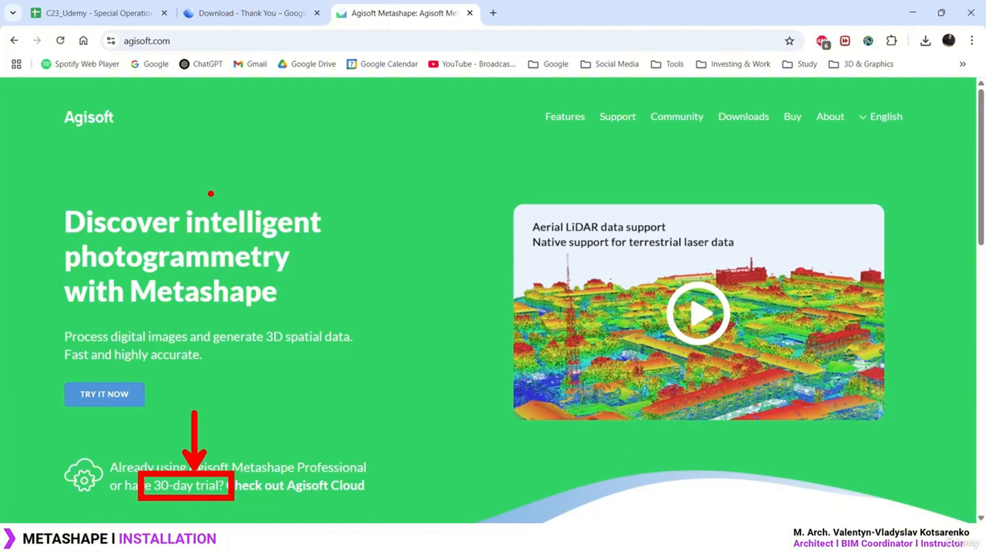
key(Escape)
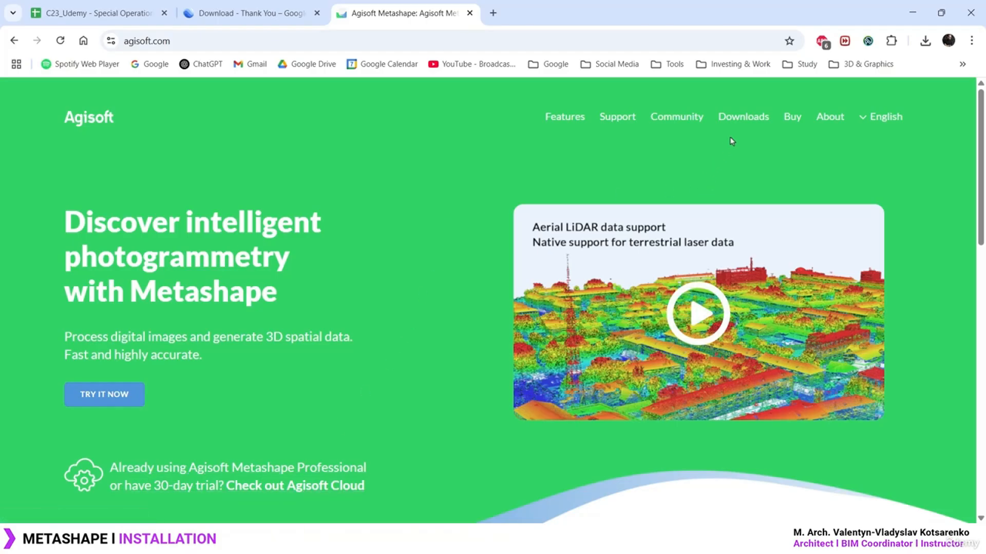
Open the Agisoft Downloads page and scroll to the Metashape 2.2.0 section
click(744, 119)
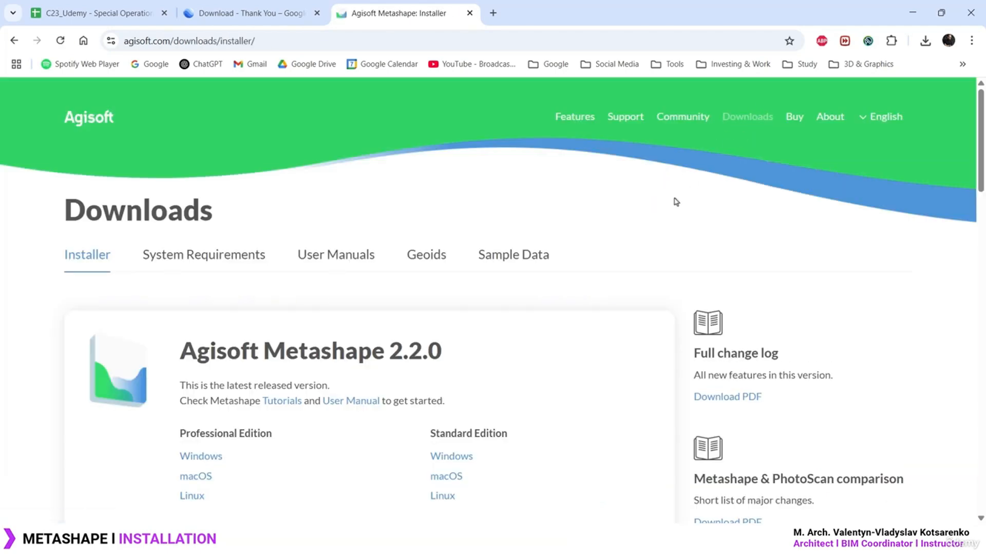
scroll(640, 252, down, 3)
scroll(620, 346, up, 3)
scroll(616, 360, down, 1)
scroll(618, 360, down, 3)
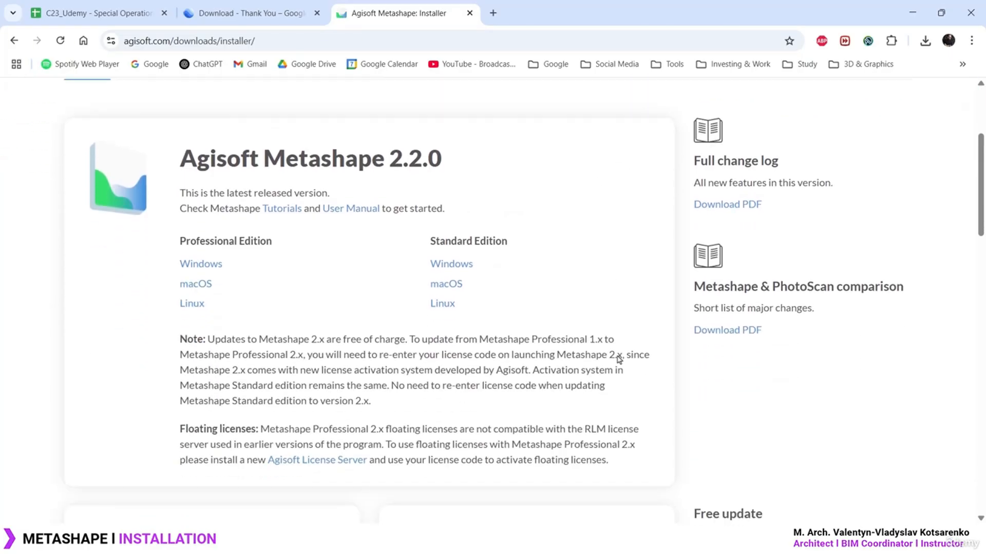
drag(178, 165, 447, 165)
click(488, 165)
Annotate the Standard and Professional Edition download links with arrows and a box, then clear them
mouse_move(501, 261)
mouse_down()
mouse_move(572, 262)
mouse_move(566, 272)
mouse_up()
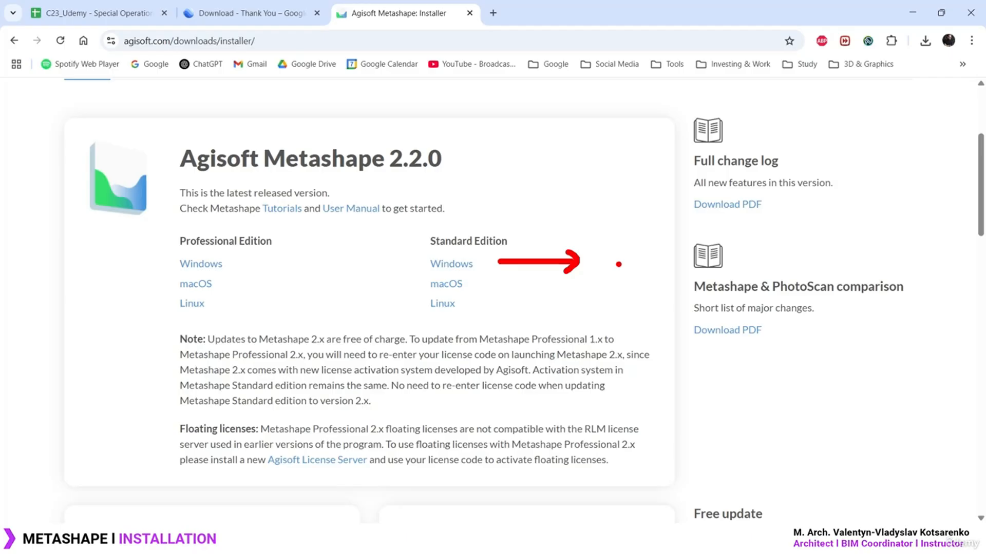
key(Escape)
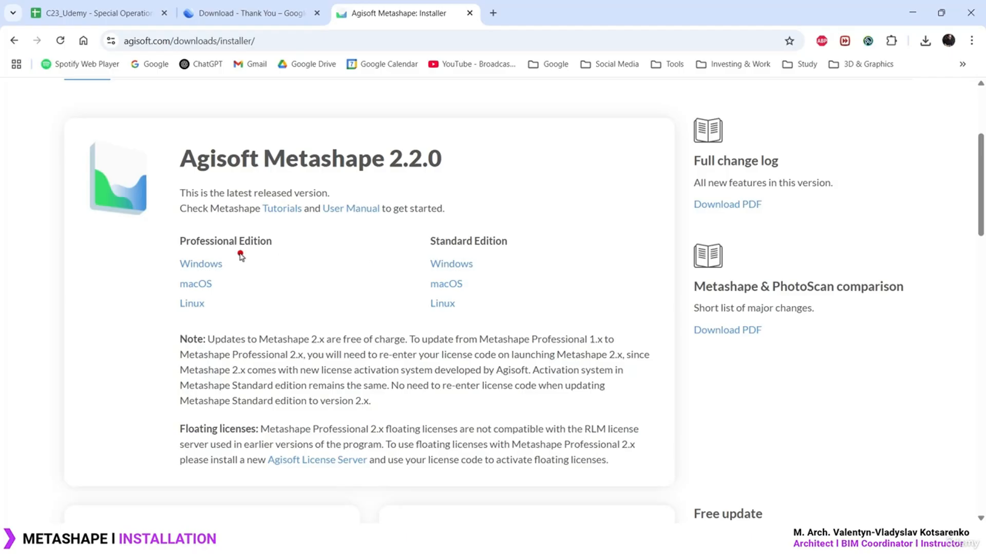
mouse_move(233, 281)
mouse_down()
mouse_move(278, 281)
mouse_move(272, 293)
mouse_move(351, 267)
mouse_move(376, 281)
mouse_up()
drag(241, 301, 321, 324)
drag(315, 315, 358, 321)
drag(357, 306, 343, 323)
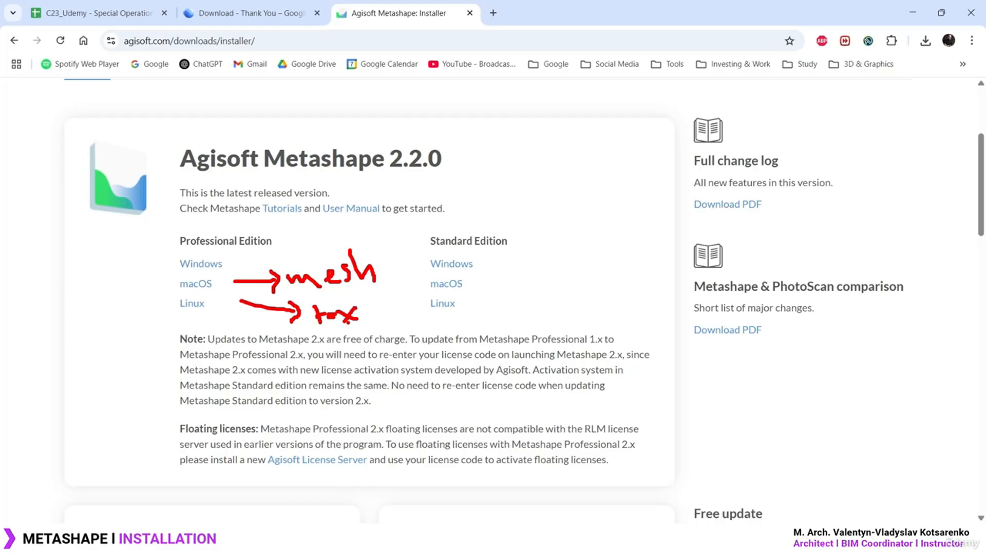
key(Escape)
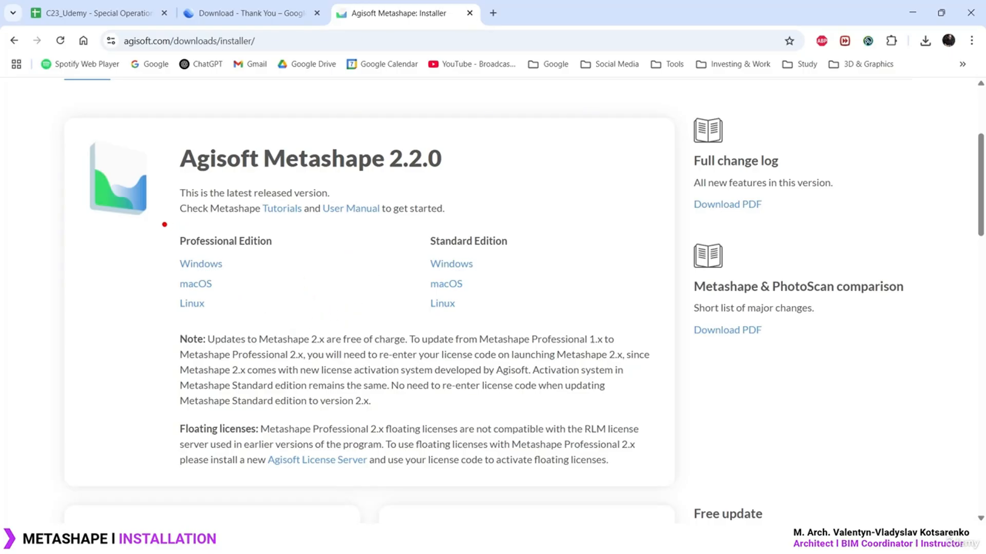
drag(164, 225, 284, 319)
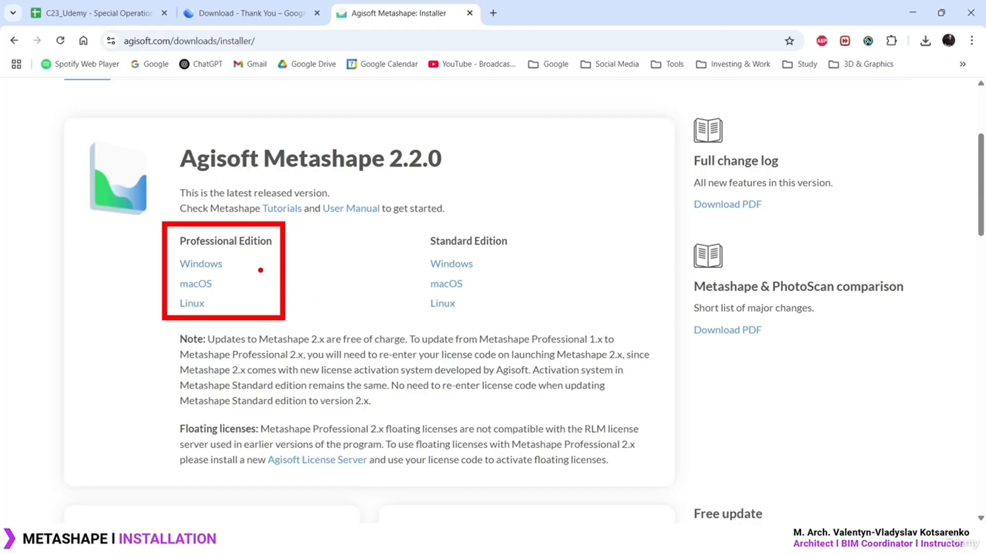
key(Escape)
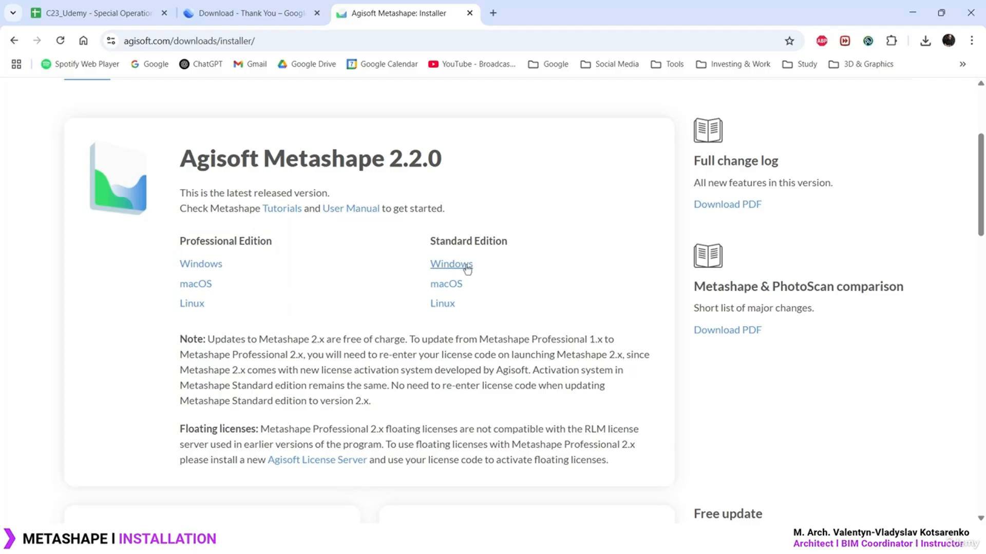
Download the Metashape 2.2.0 Professional Edition installer for Windows
drag(433, 241, 541, 242)
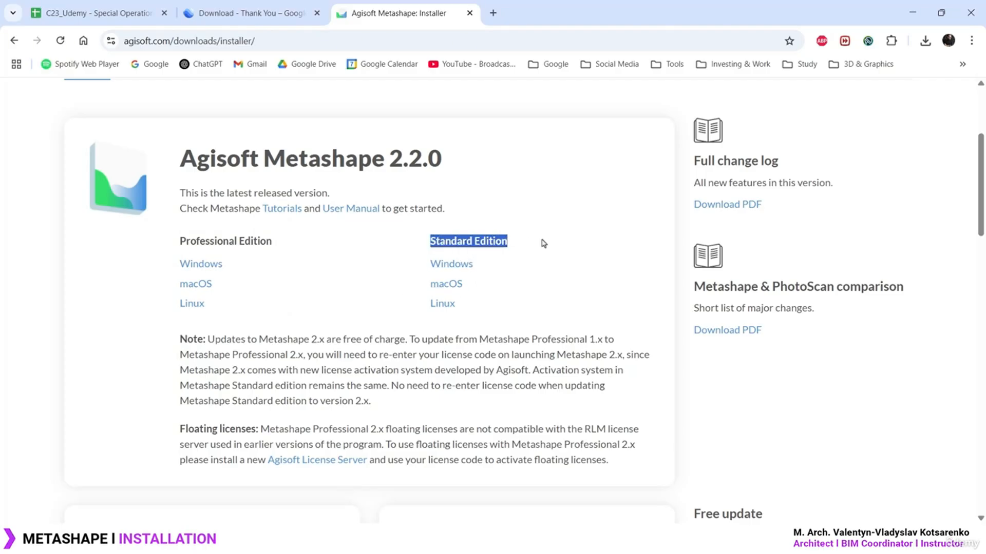
click(541, 242)
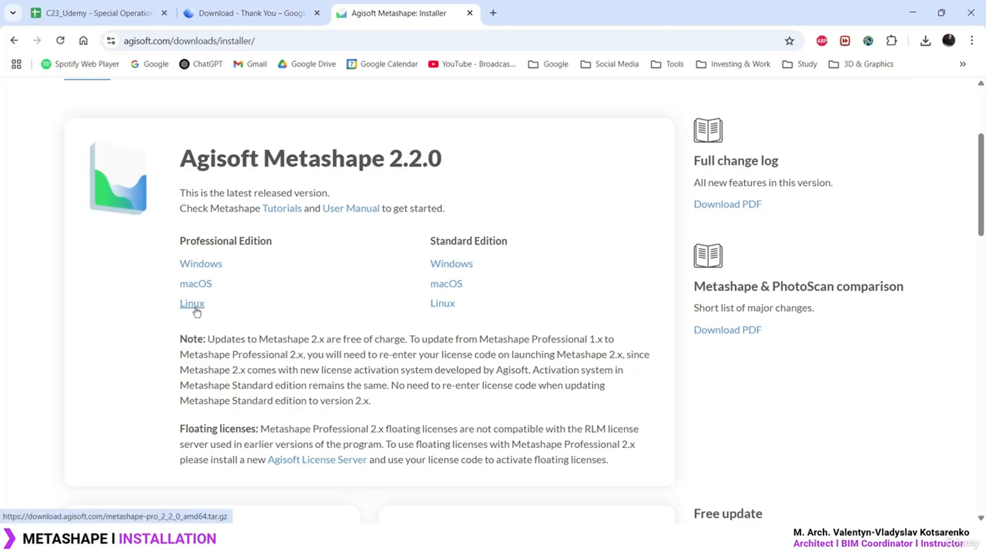
click(204, 271)
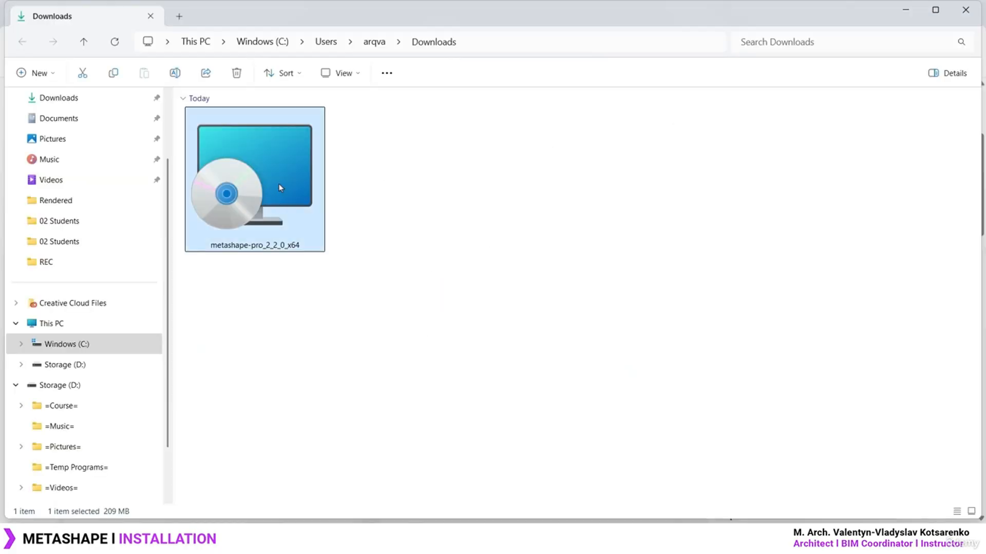
View the Properties of the downloaded metashape-pro_2_2_0_x64 .msi installer, then close them
right_click(279, 185)
click(326, 357)
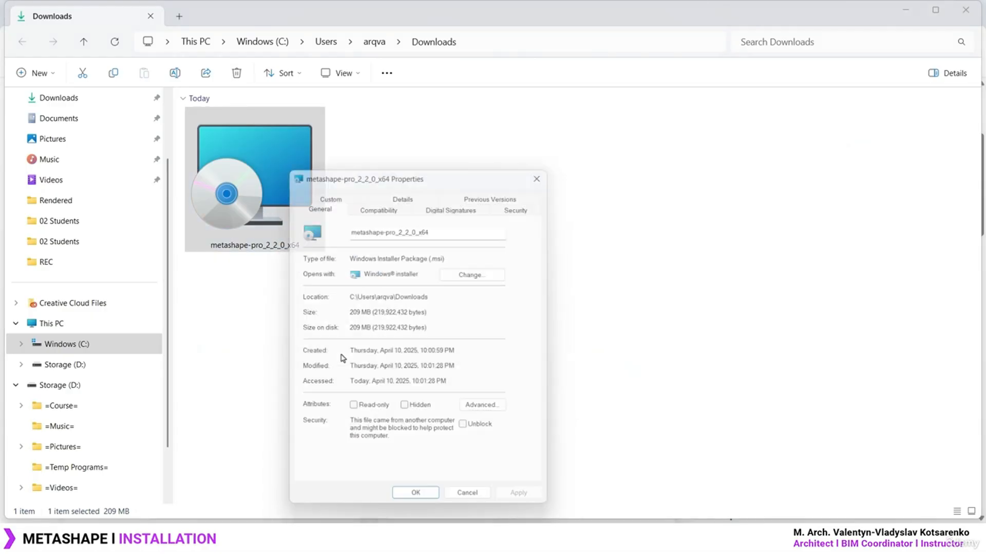
click(548, 168)
Launch the installer through Show more options > Install to reach the setup wizard
right_click(264, 169)
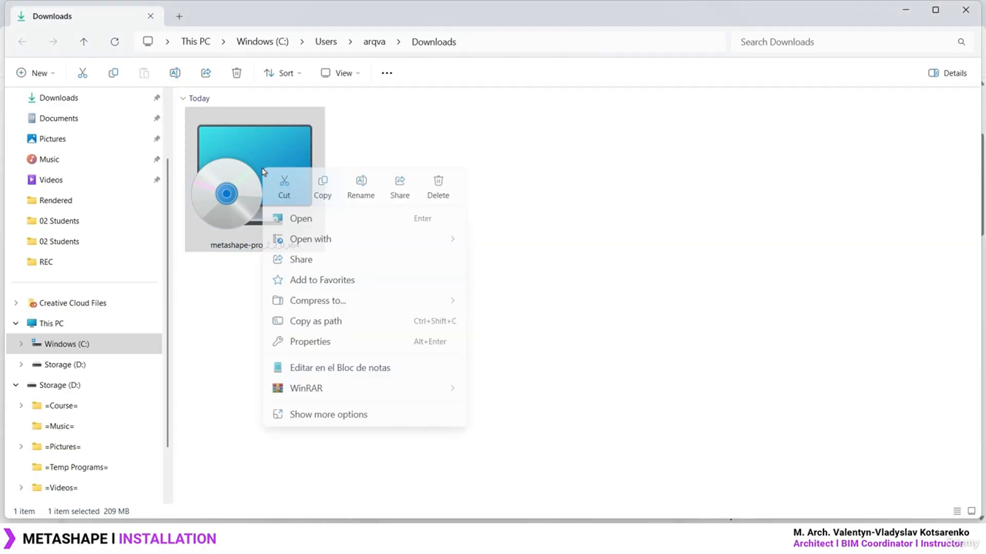
click(327, 413)
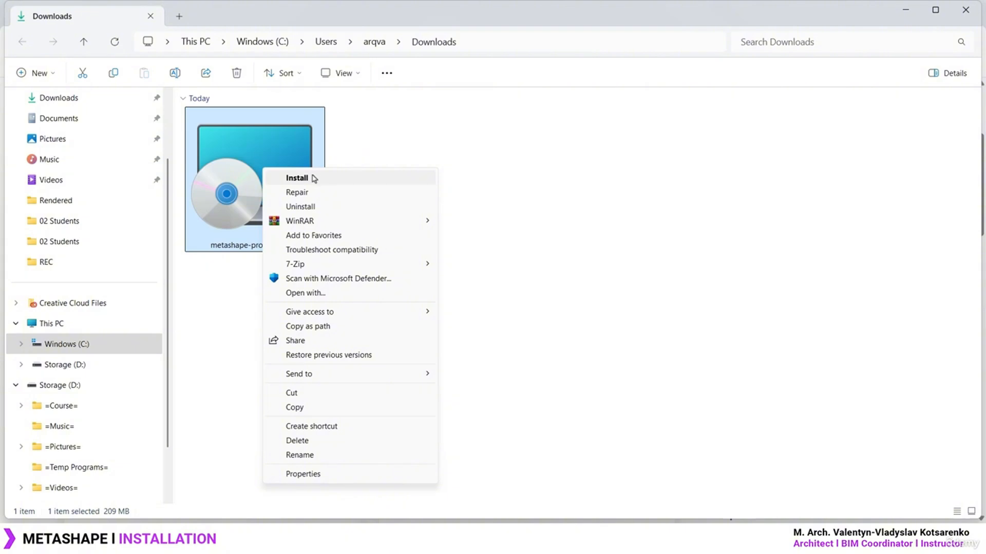
click(311, 179)
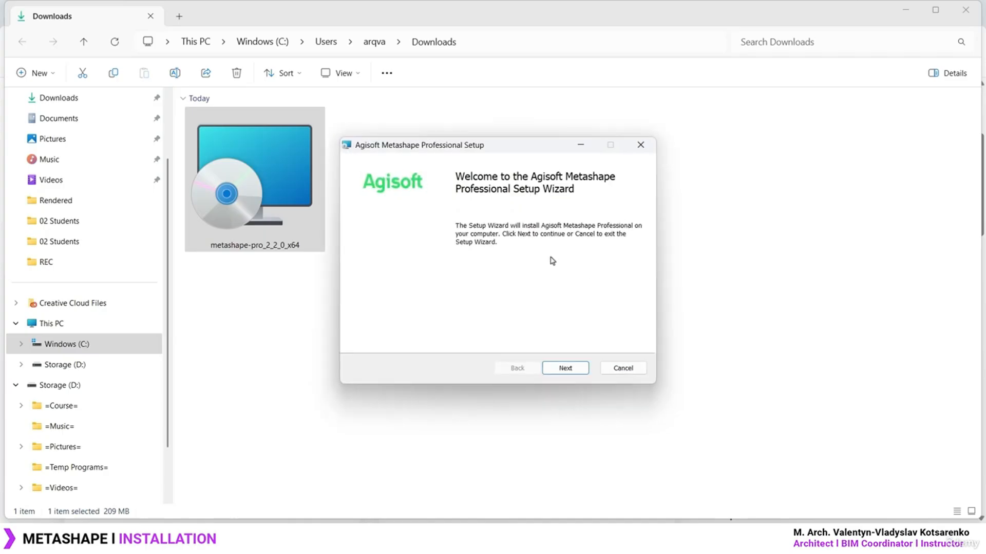
Move past the welcome page and accept the license agreement
drag(502, 146, 509, 144)
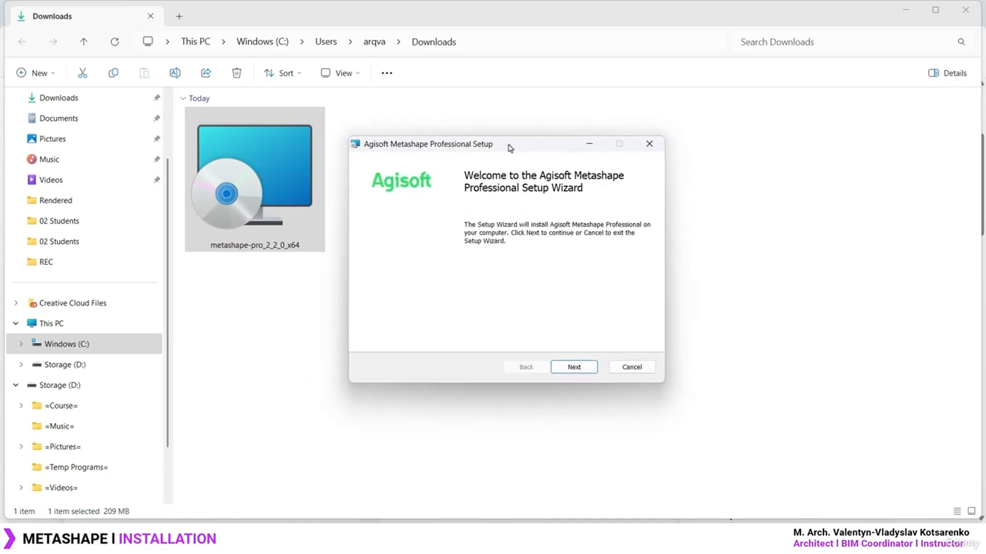
click(574, 365)
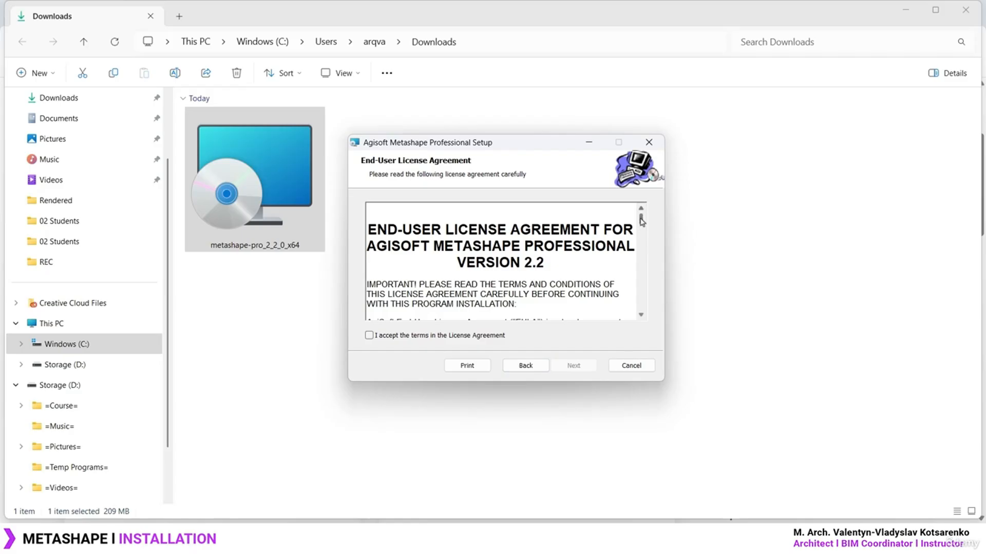
drag(641, 221, 640, 303)
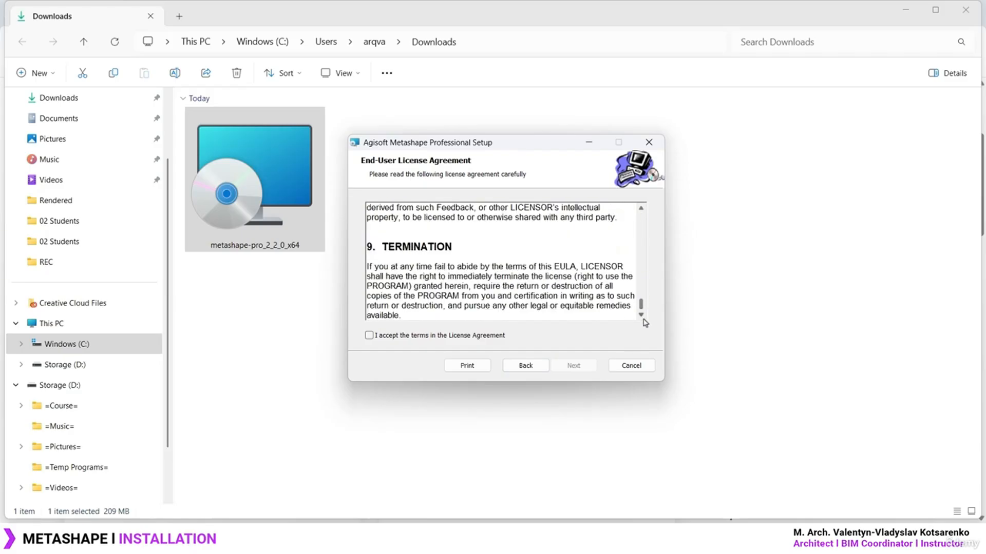
click(369, 335)
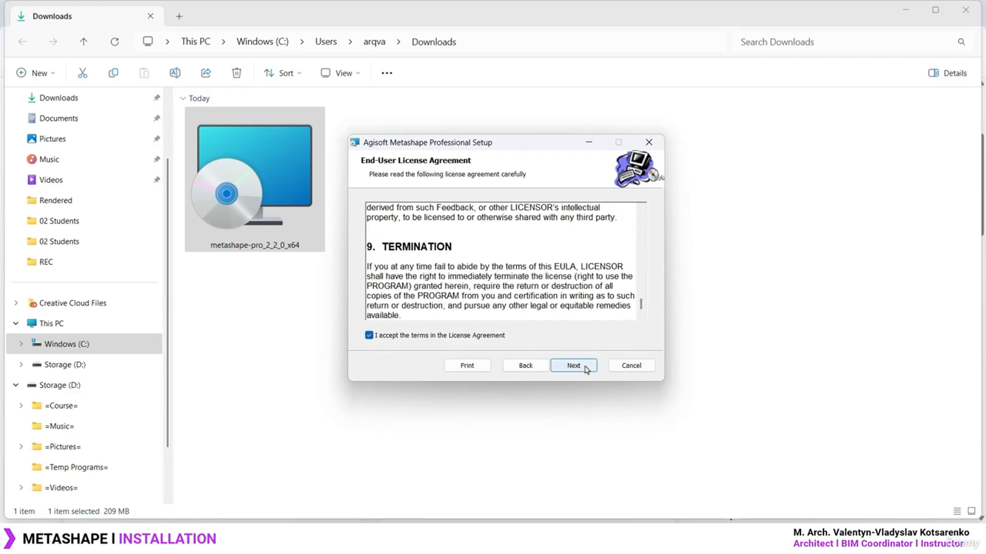
click(586, 368)
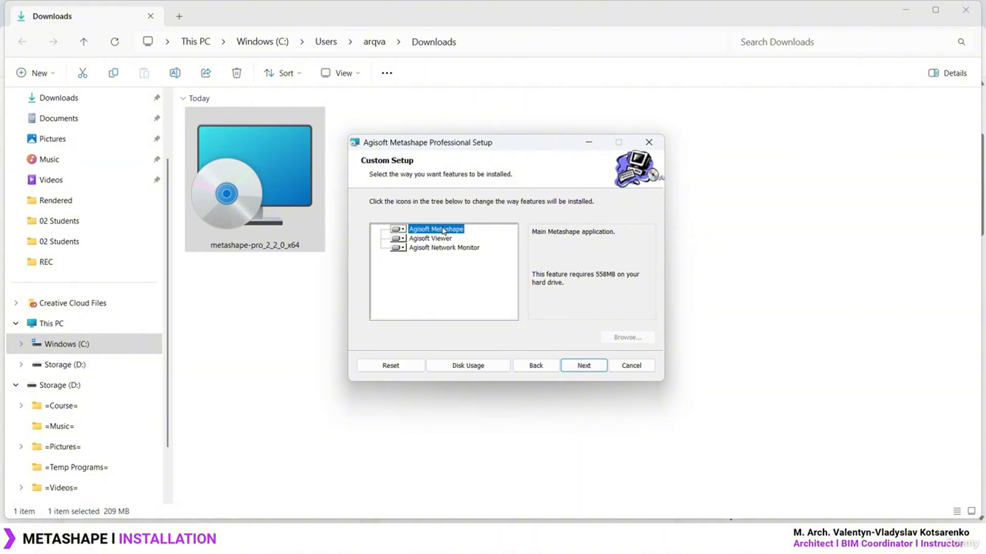
Set Agisoft Viewer and Agisoft Network Monitor to 'Entire feature will be unavailable'
click(402, 239)
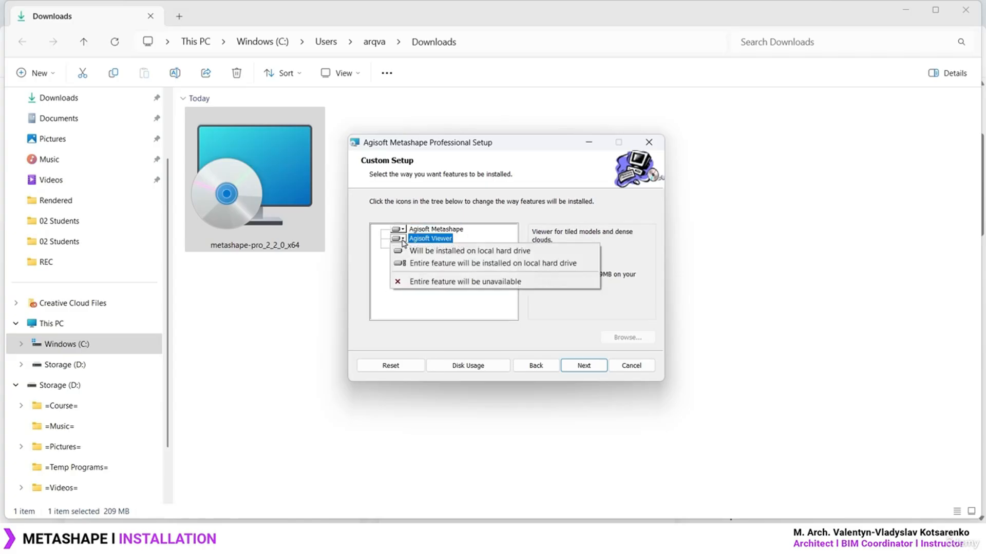
click(383, 285)
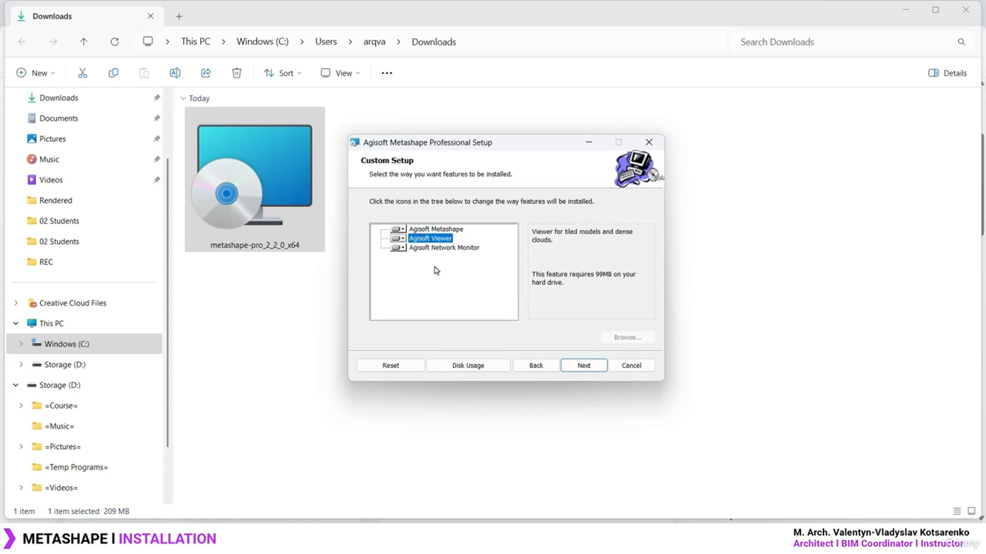
click(402, 249)
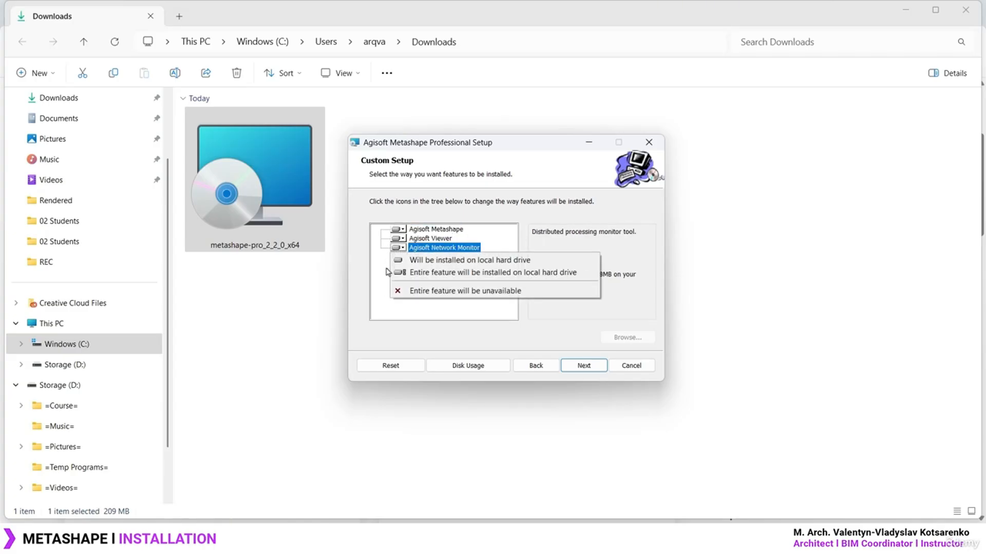
click(384, 292)
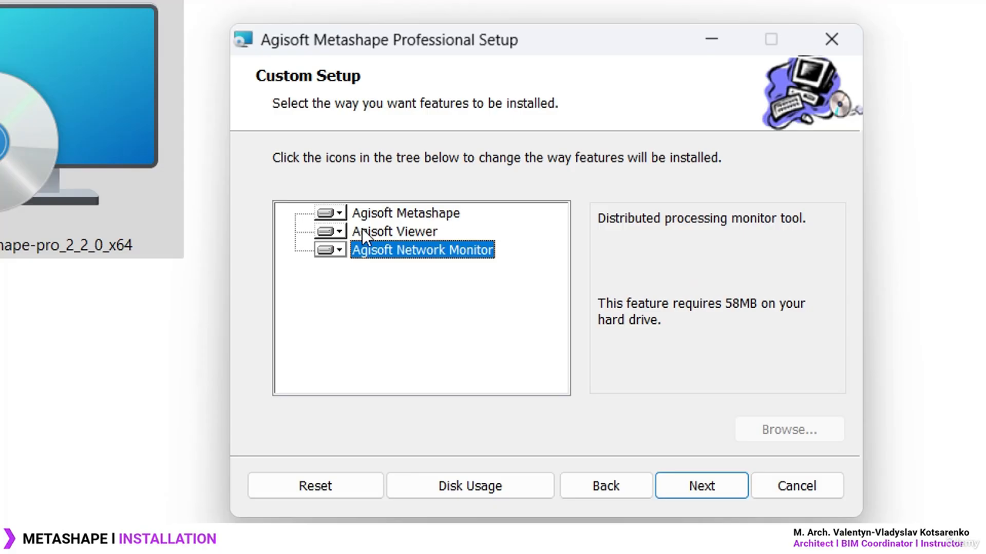
click(337, 233)
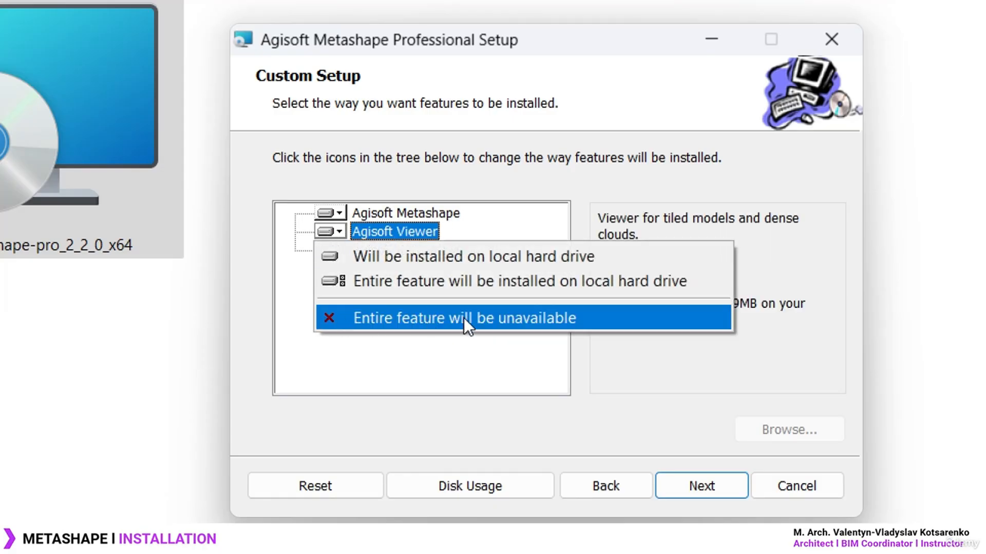
click(374, 318)
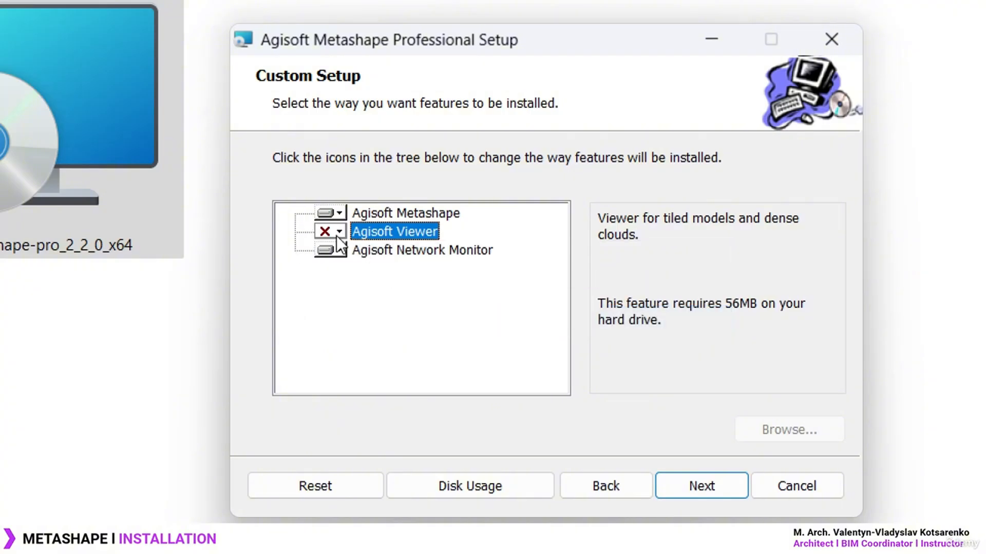
click(337, 251)
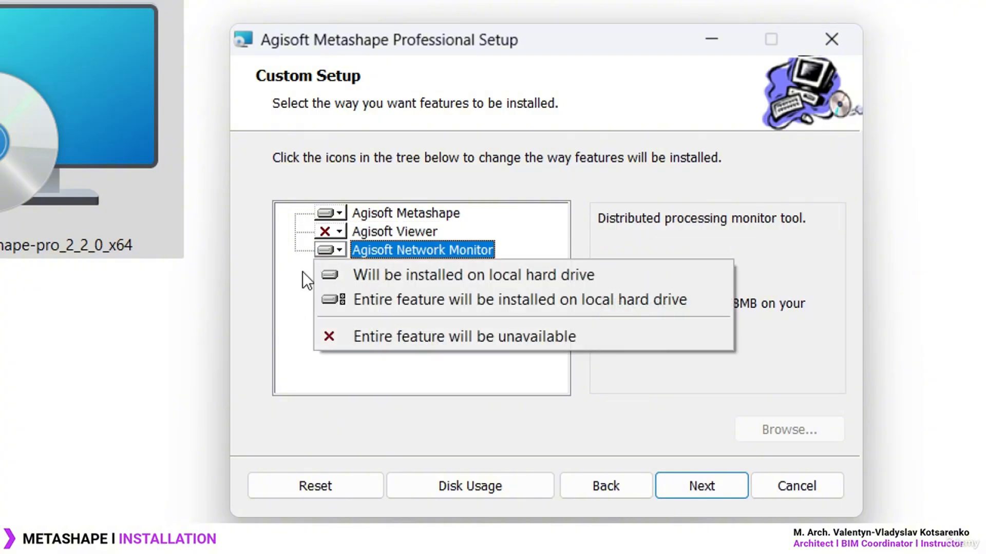
click(405, 337)
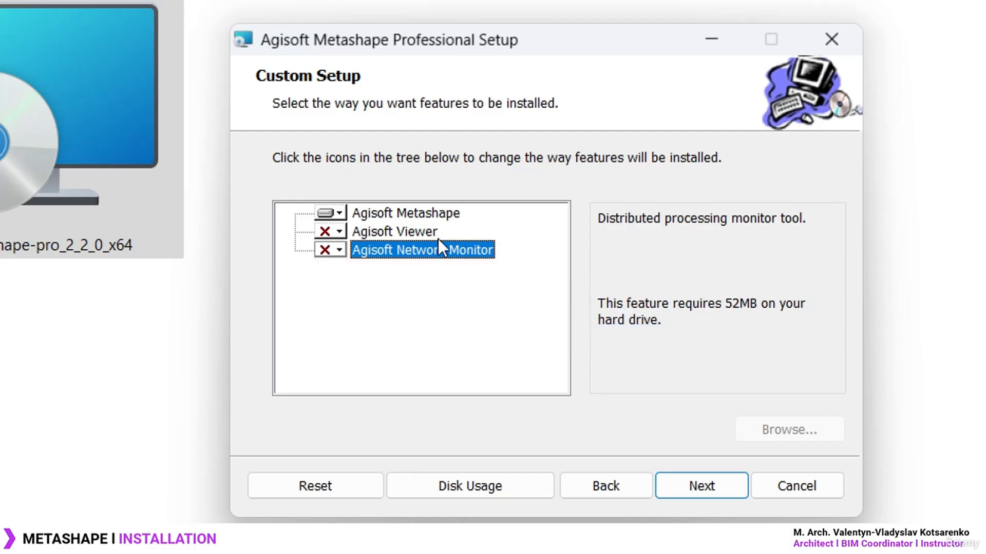
Review the feature details and the main Metashape application's 558MB disk requirement
click(395, 233)
click(396, 248)
click(381, 238)
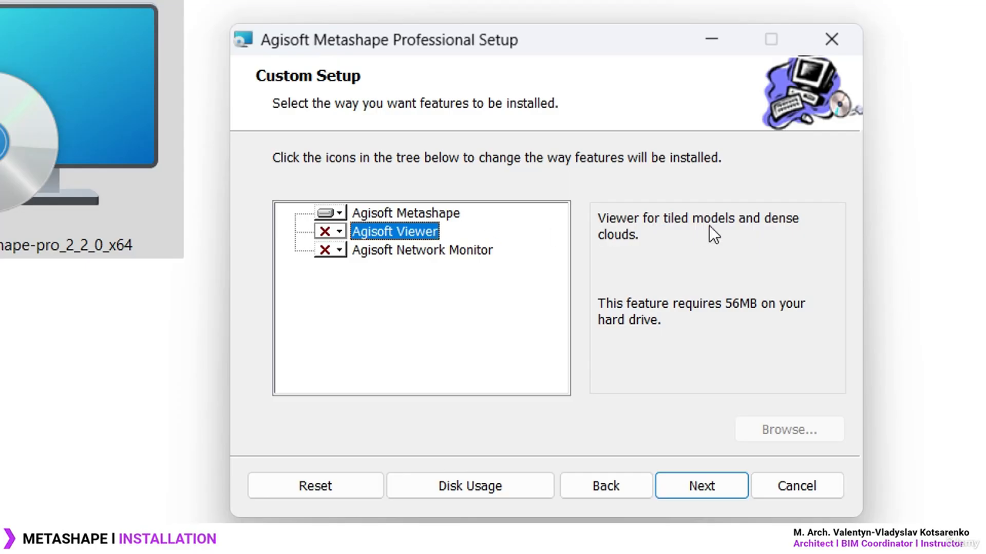
click(405, 212)
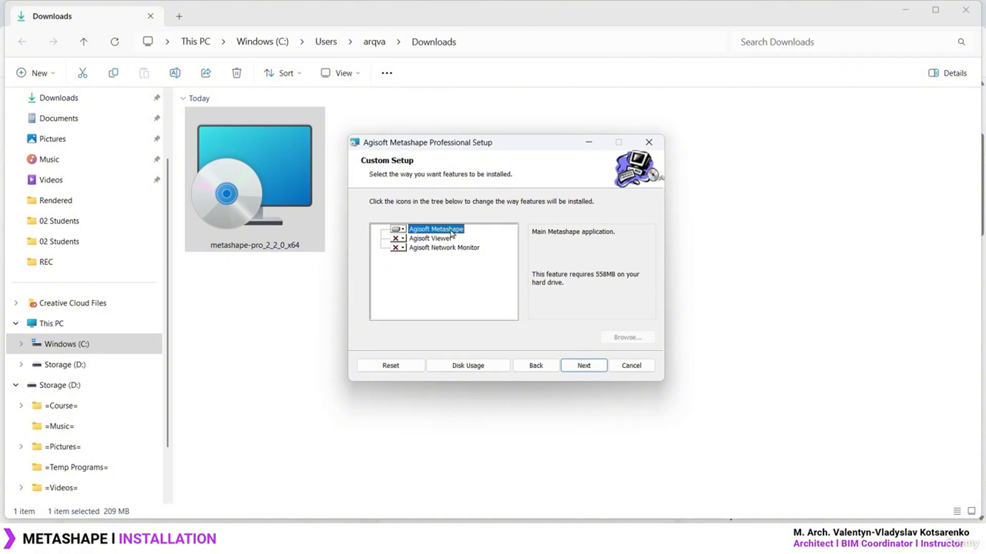
Install to C:\Program Files\Agisoft\Metashape Pro\ with 'Create desktop shortcut' ticked, then finish
click(586, 368)
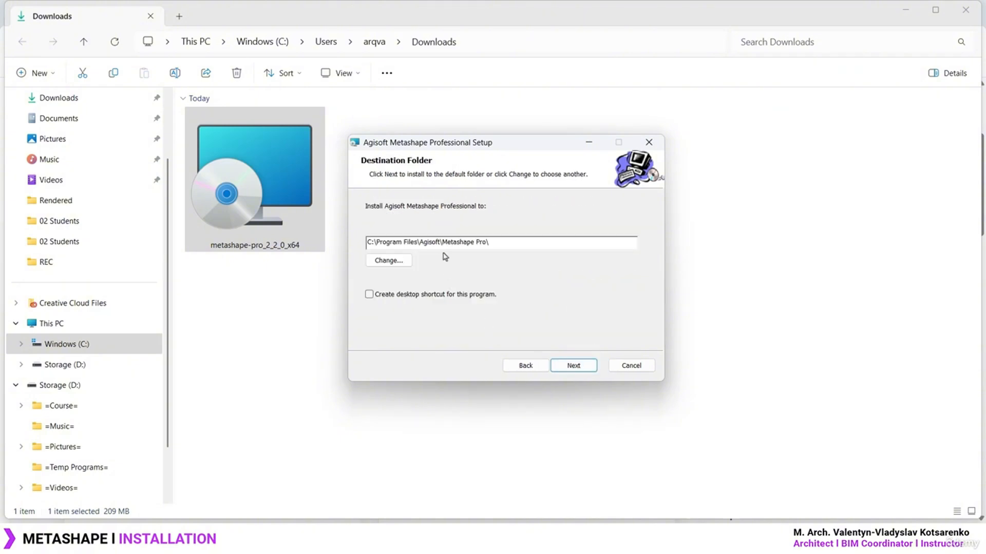
click(369, 295)
click(583, 370)
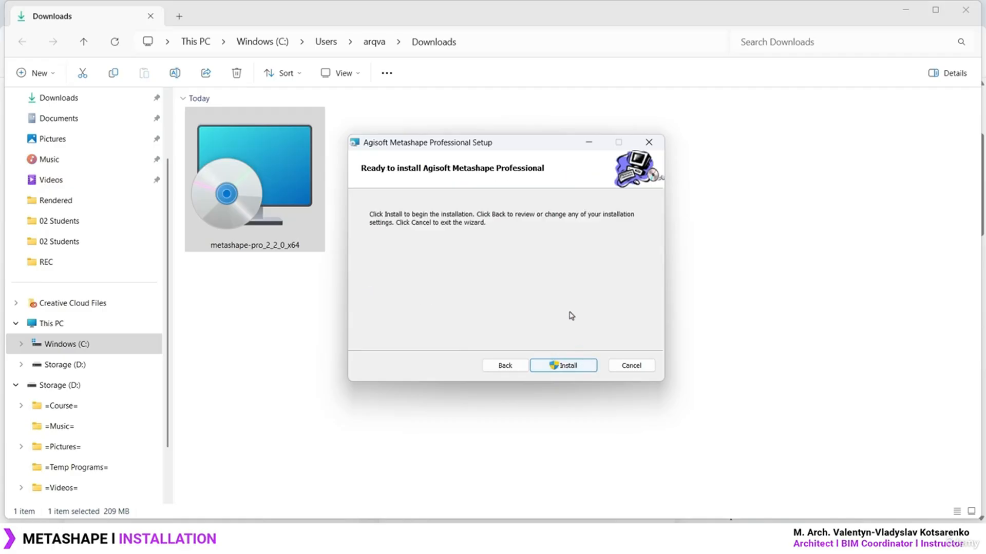
click(566, 365)
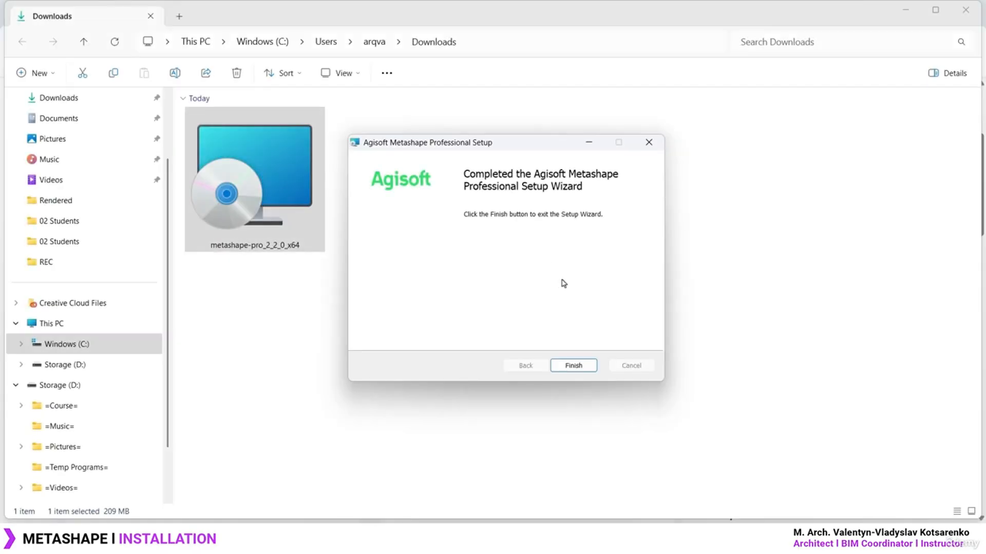
click(578, 368)
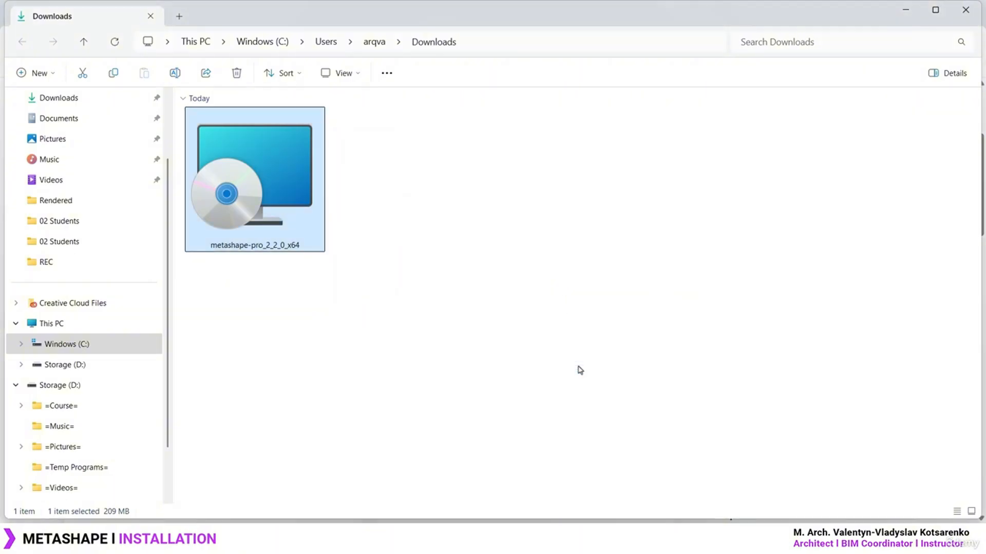
Place the Metashape shortcut beside Google Earth Pro on the desktop and launch it
click(557, 287)
key(super+d)
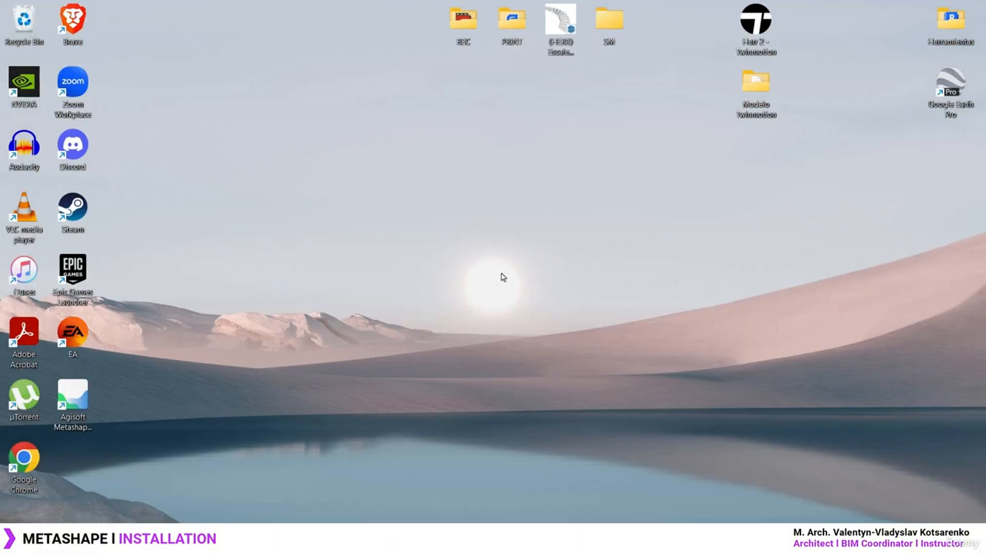
drag(74, 395, 944, 157)
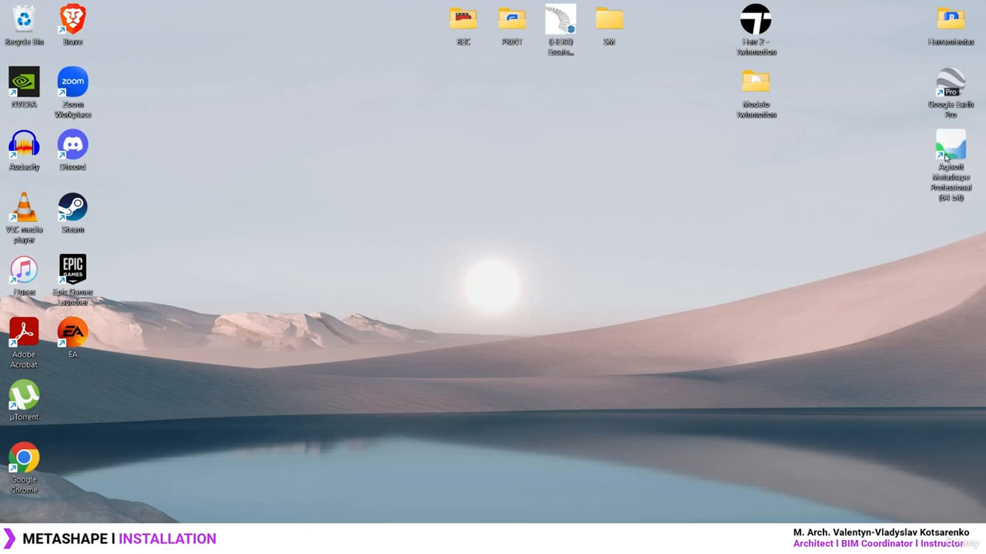
double_click(945, 154)
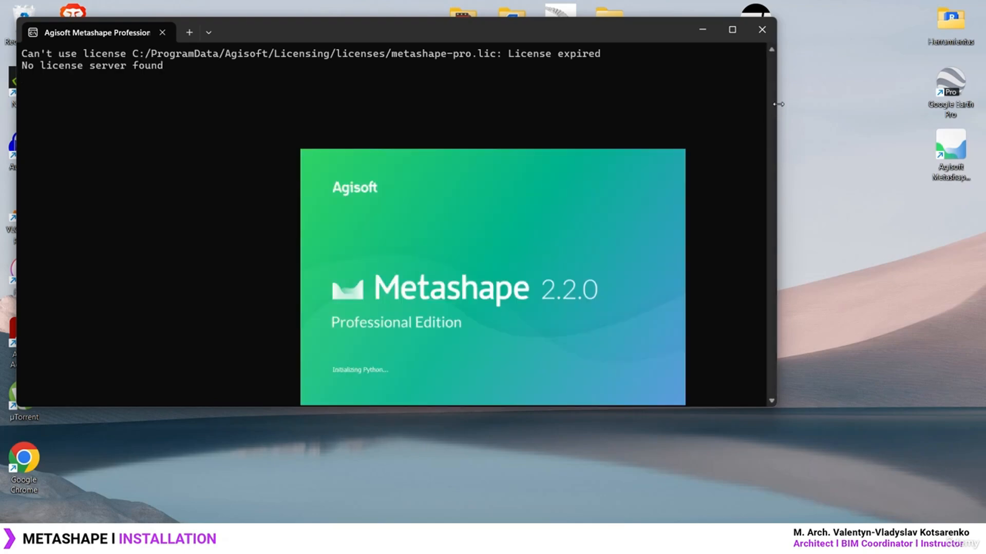
Resize the console window reporting the expired license to a narrower width
drag(776, 154, 311, 117)
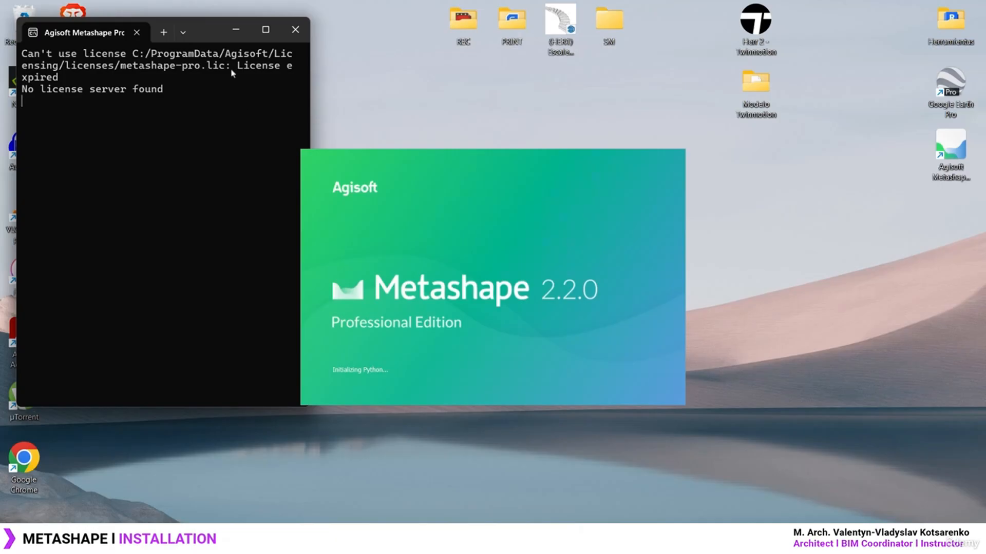
drag(208, 32, 200, 30)
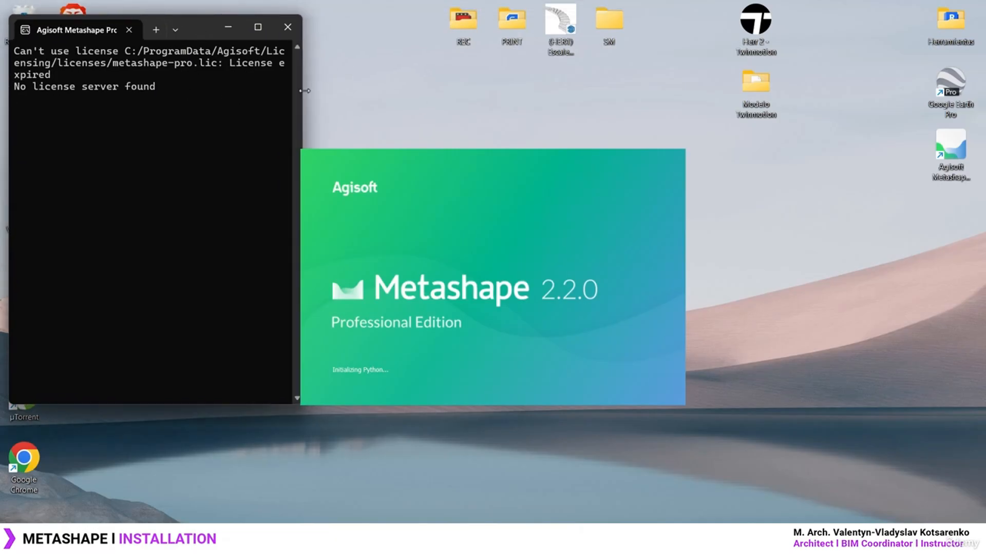
drag(303, 91, 390, 86)
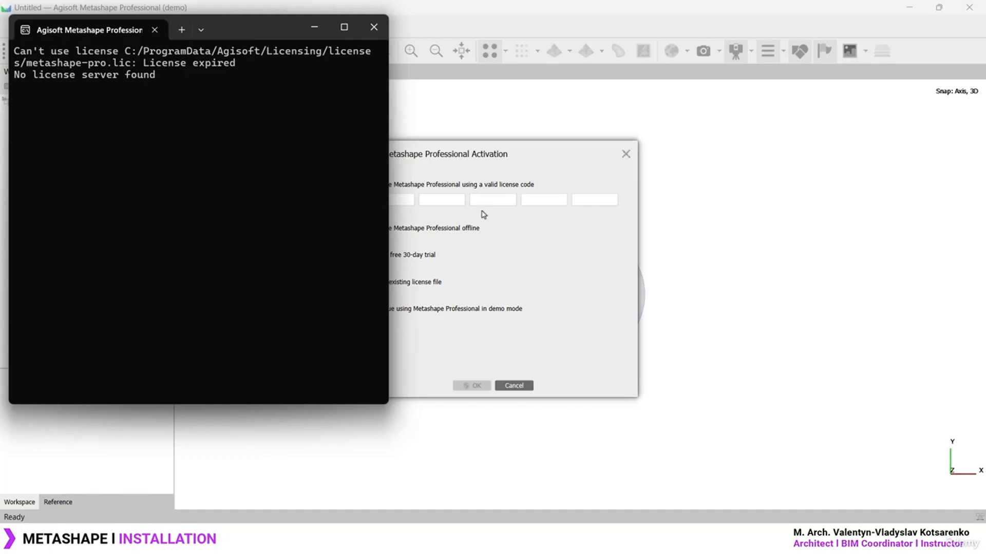
Compare offline activation and the 30-day trial, then choose 'Continue using Metashape Professional in demo mode'
drag(503, 154, 627, 155)
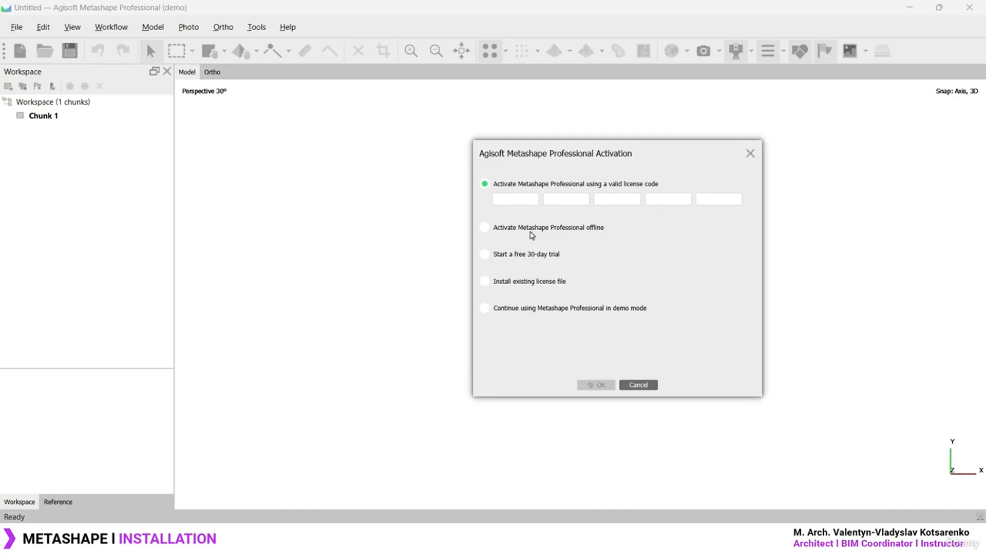
click(532, 232)
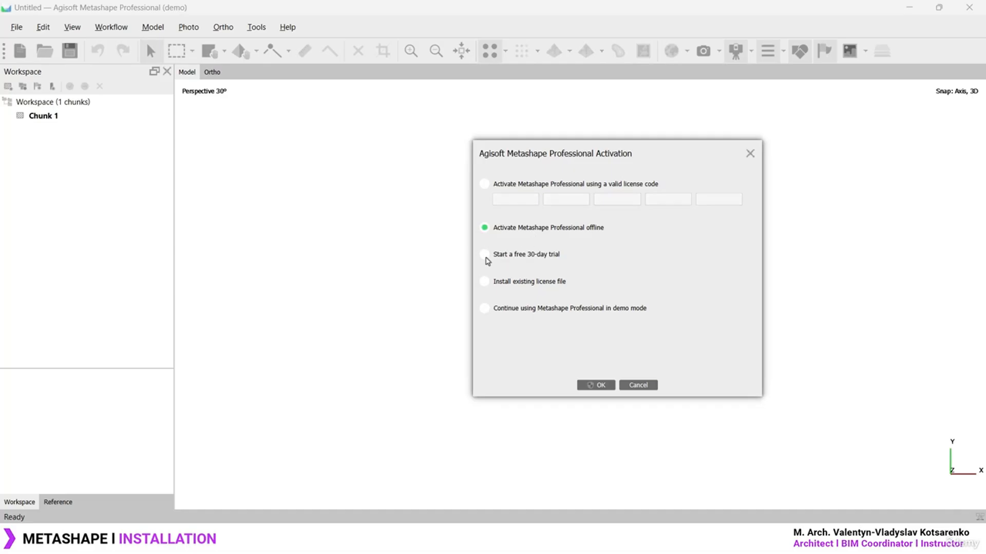
click(485, 256)
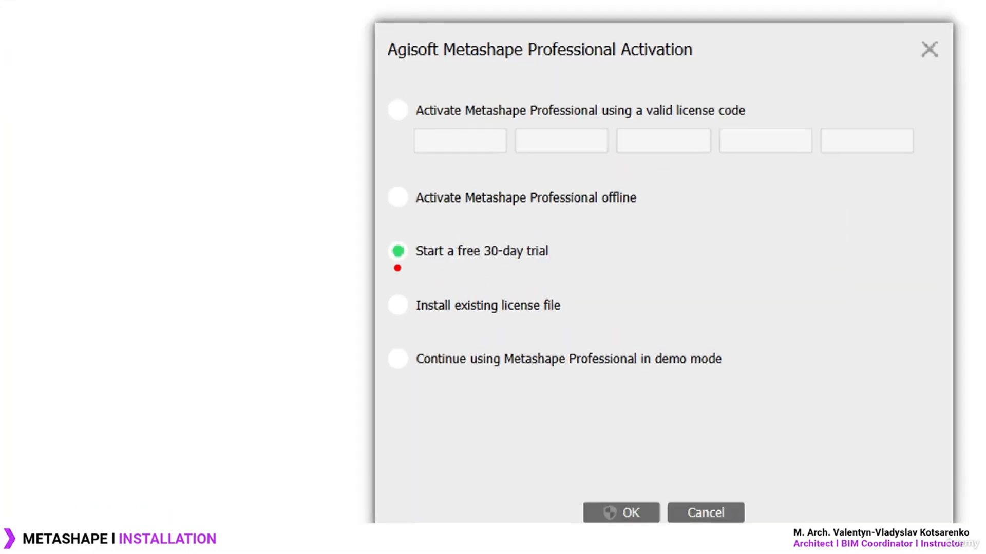
mouse_move(397, 267)
mouse_down()
mouse_move(562, 268)
mouse_move(567, 237)
mouse_move(358, 233)
mouse_move(407, 271)
mouse_up()
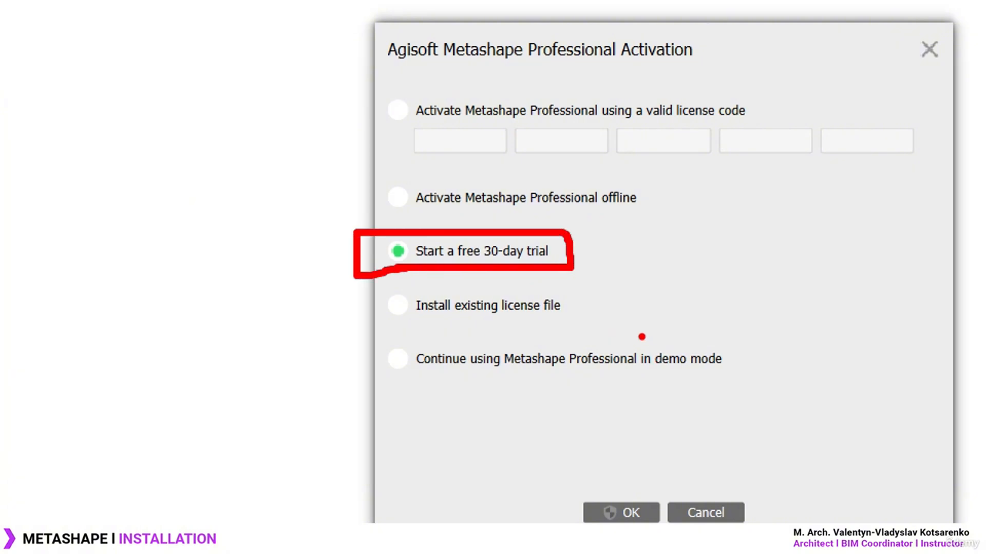
drag(639, 336, 736, 378)
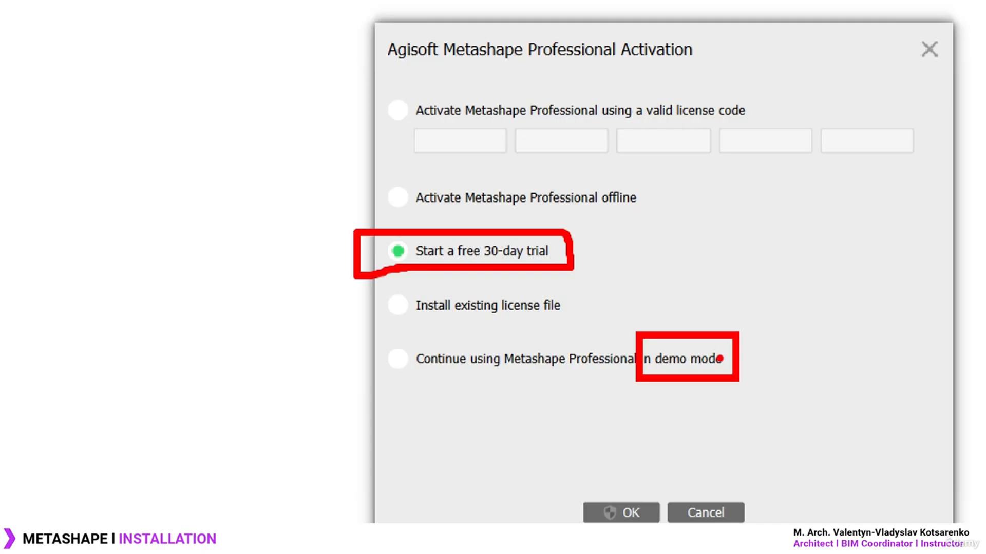
drag(770, 343, 682, 404)
drag(768, 362, 705, 415)
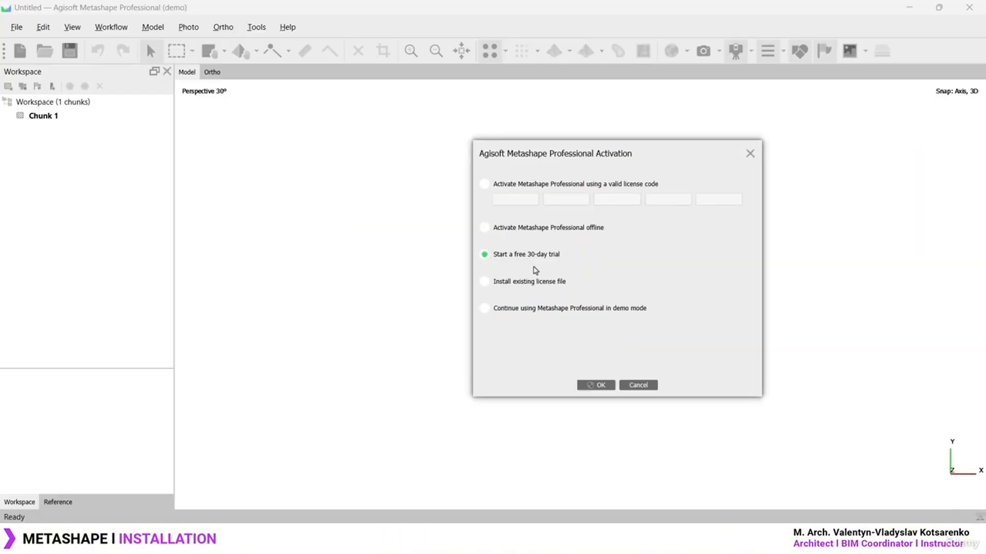
mouse_move(554, 161)
mouse_down()
mouse_move(450, 159)
mouse_move(437, 180)
mouse_up()
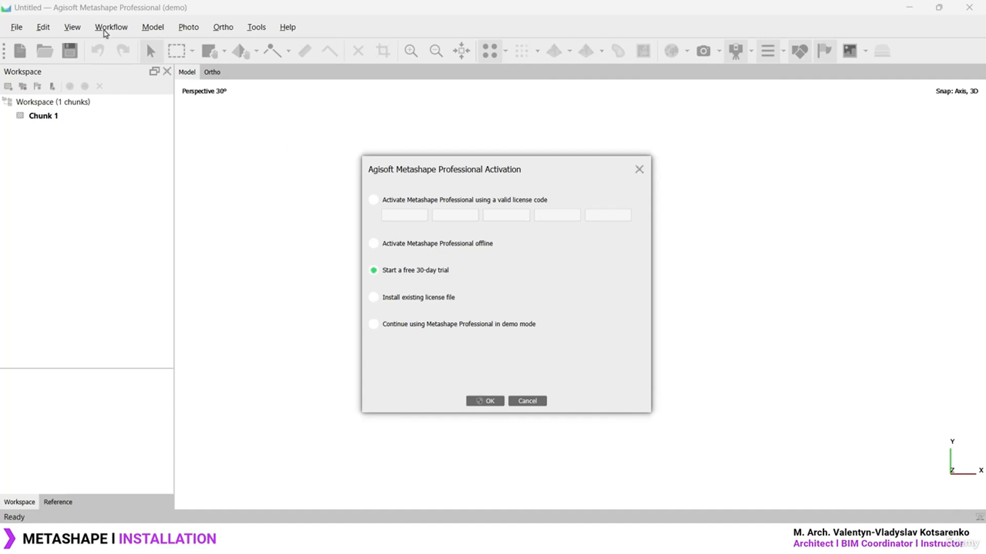
click(433, 324)
Confirm demo mode, try File > Save, and dismiss the 'Saving data is disabled in demo mode' notice
click(493, 404)
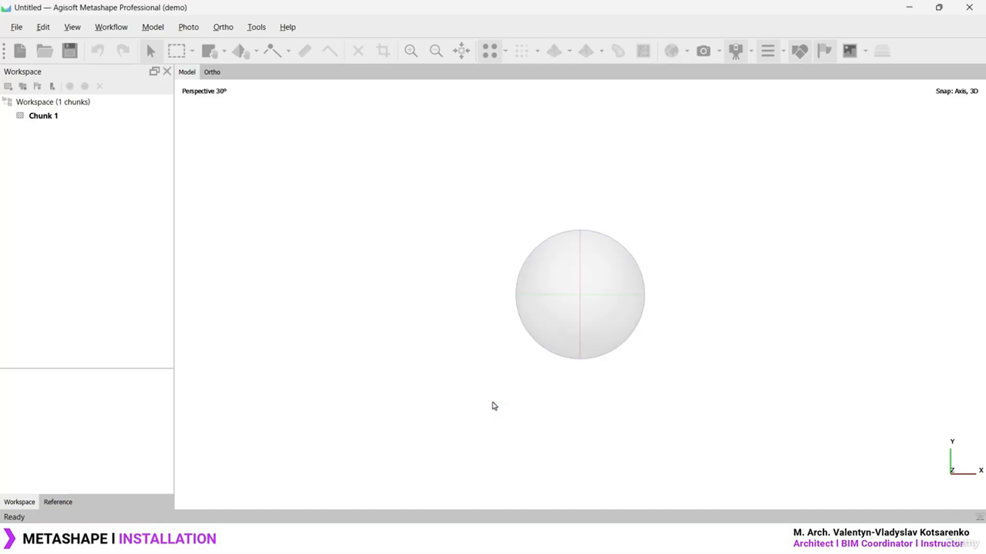
click(17, 26)
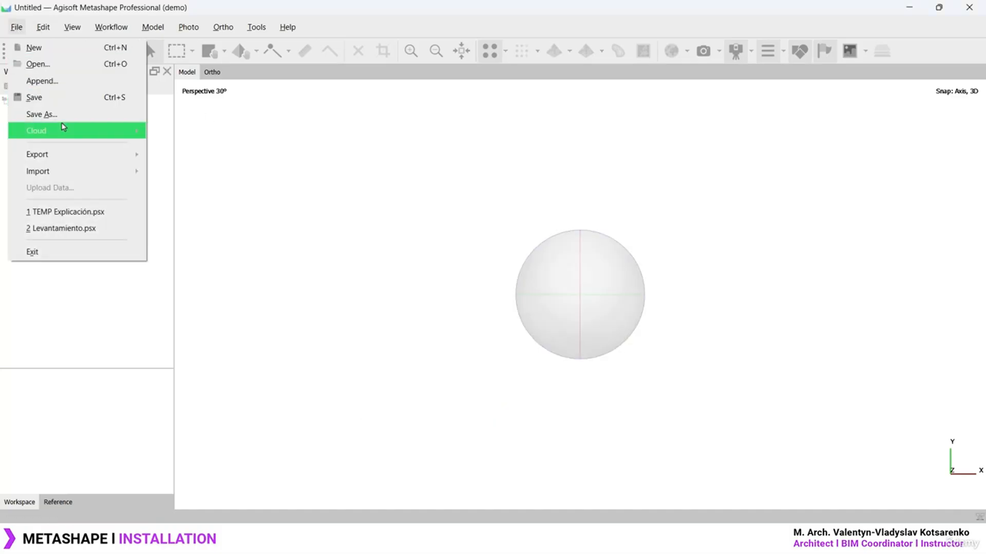
click(64, 118)
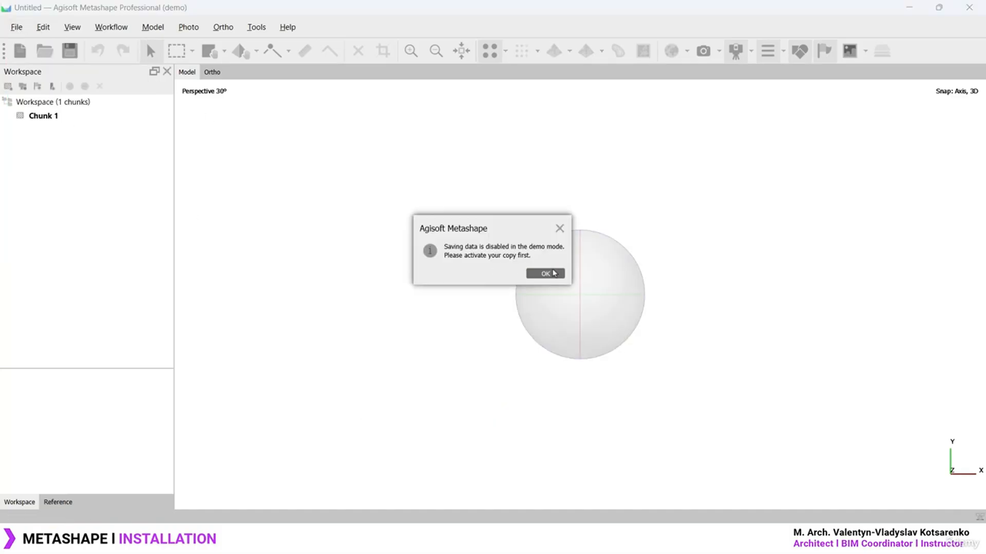
click(550, 275)
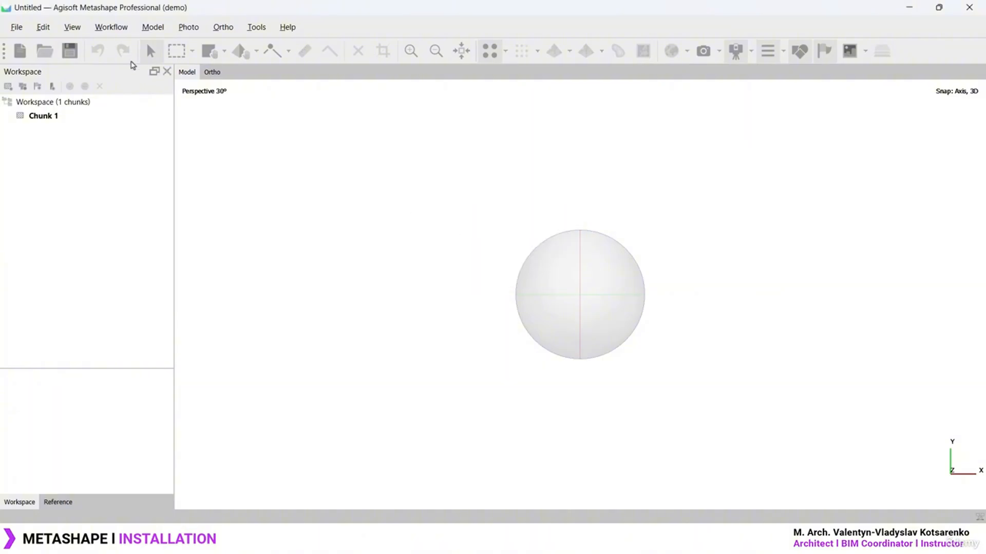
click(112, 28)
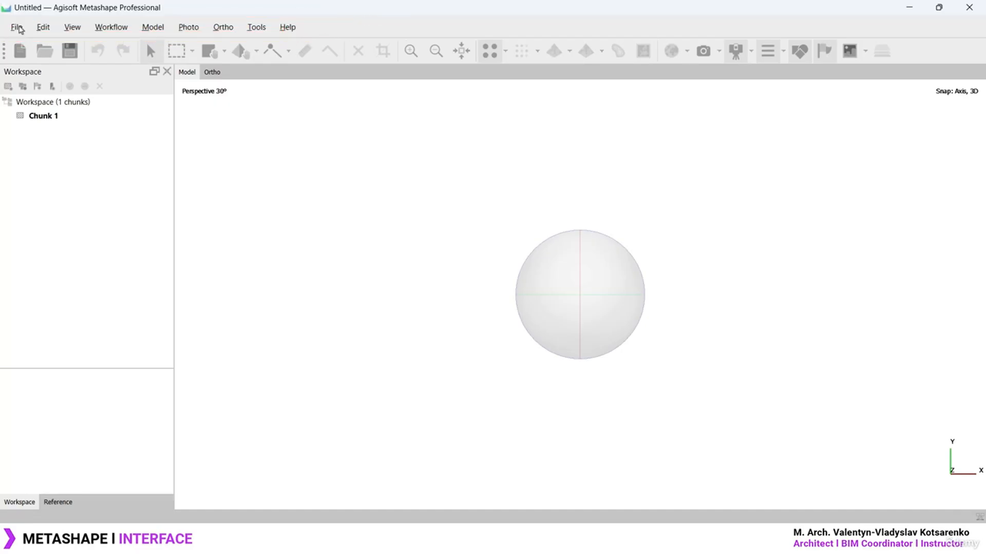
Browse the File menu and the Edit menu's editing and snapping commands
click(17, 27)
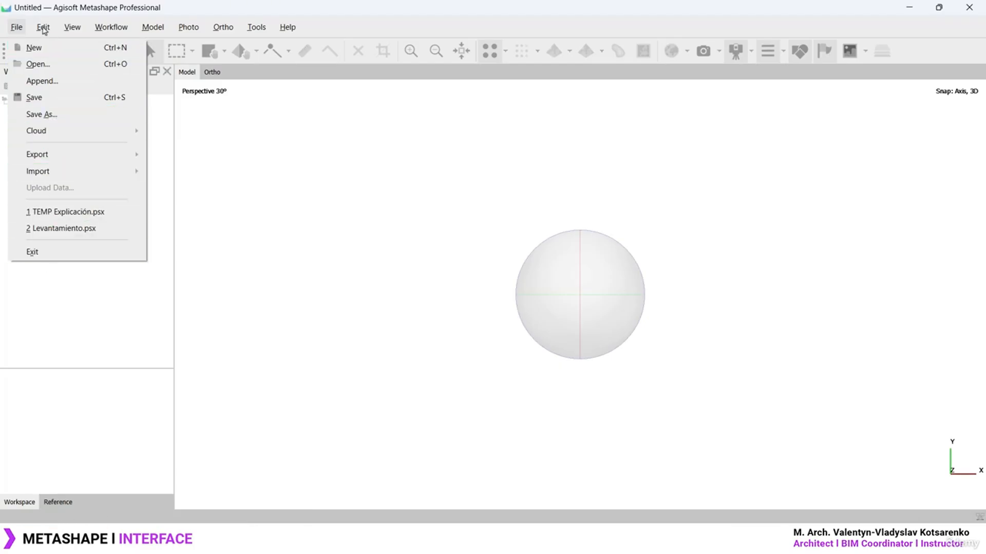
click(43, 30)
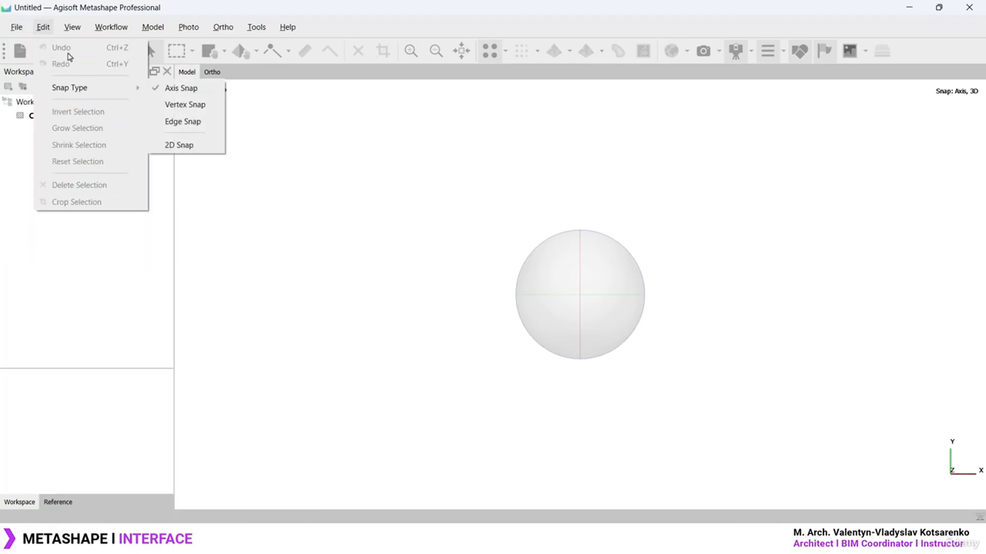
mouse_move(70, 29)
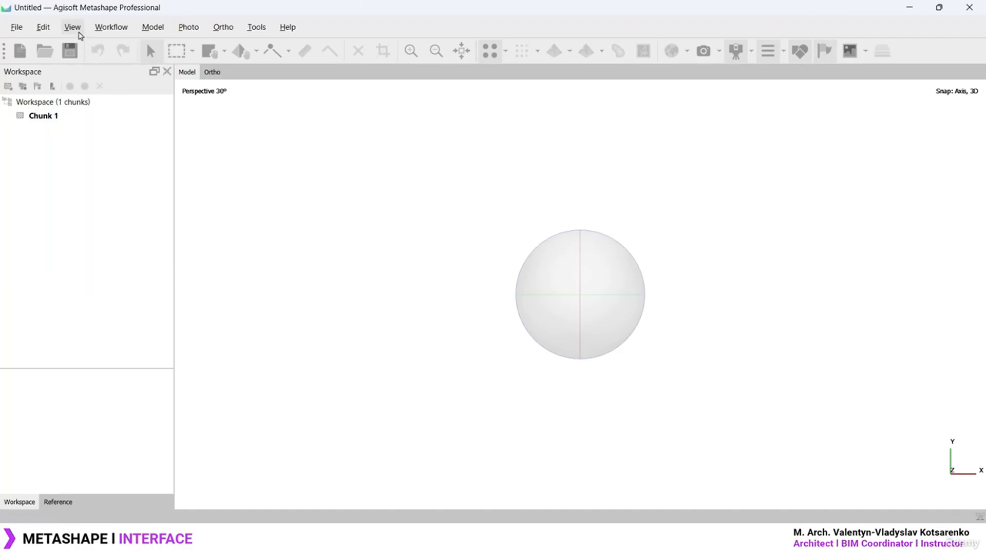
Toggle the Photos pane on and off from the View menu, then open Workflow
click(72, 27)
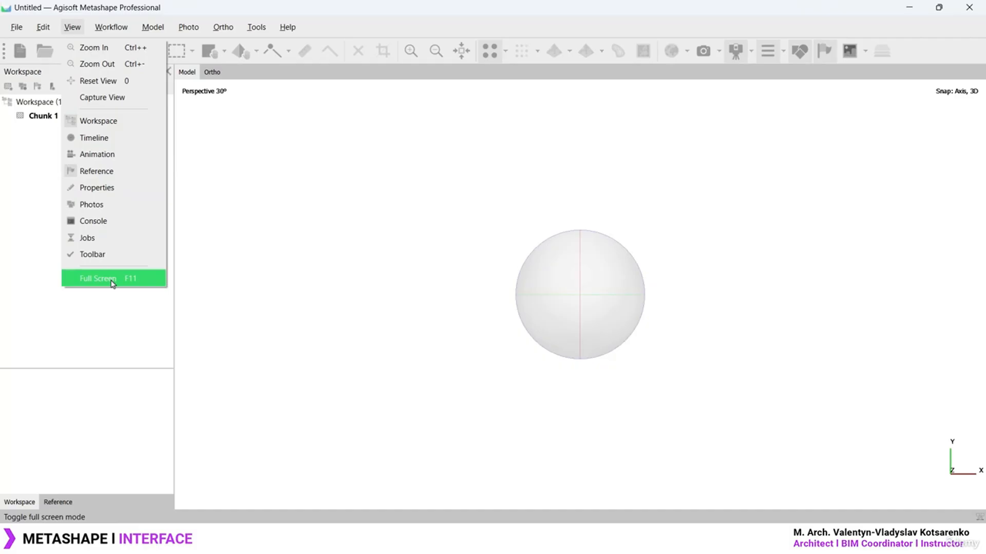
click(104, 210)
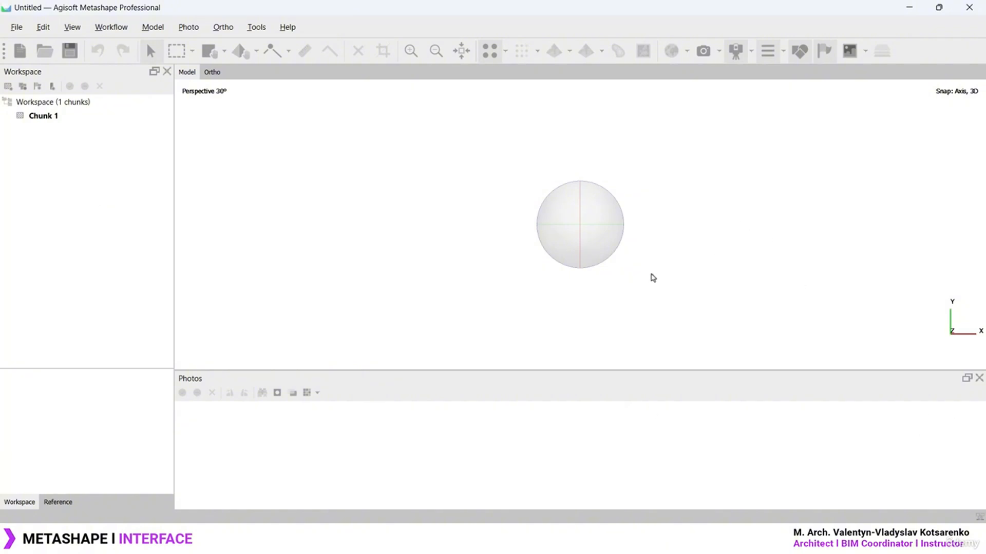
click(979, 378)
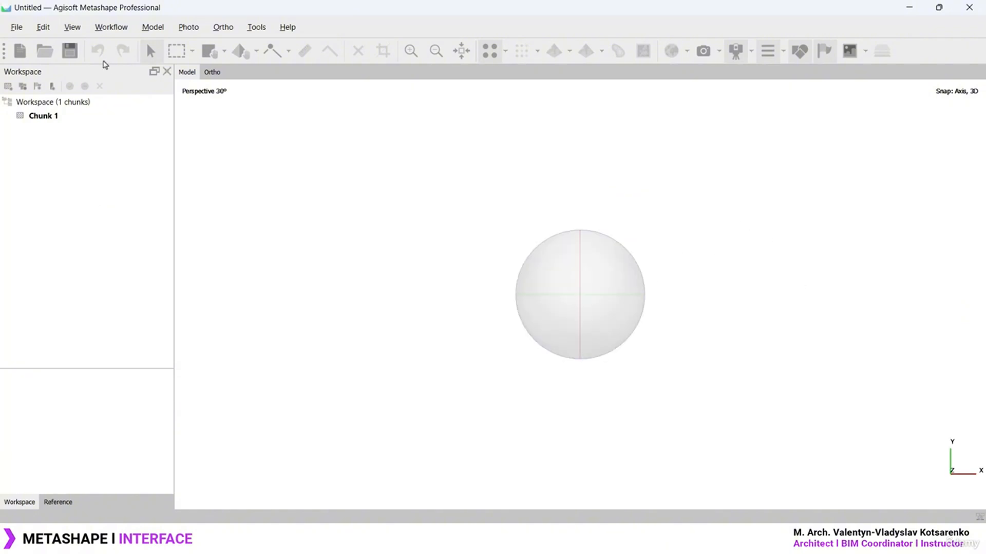
click(71, 27)
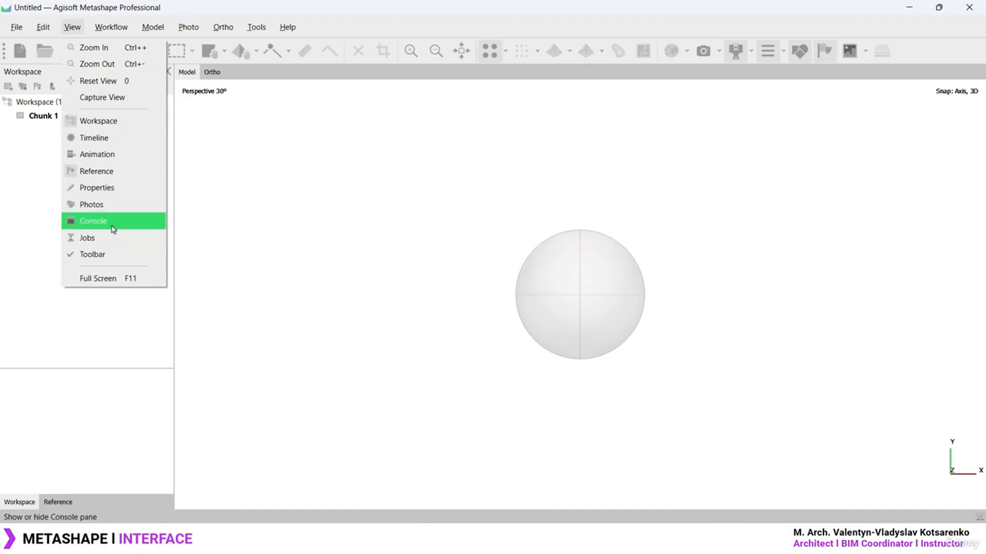
click(72, 26)
click(108, 27)
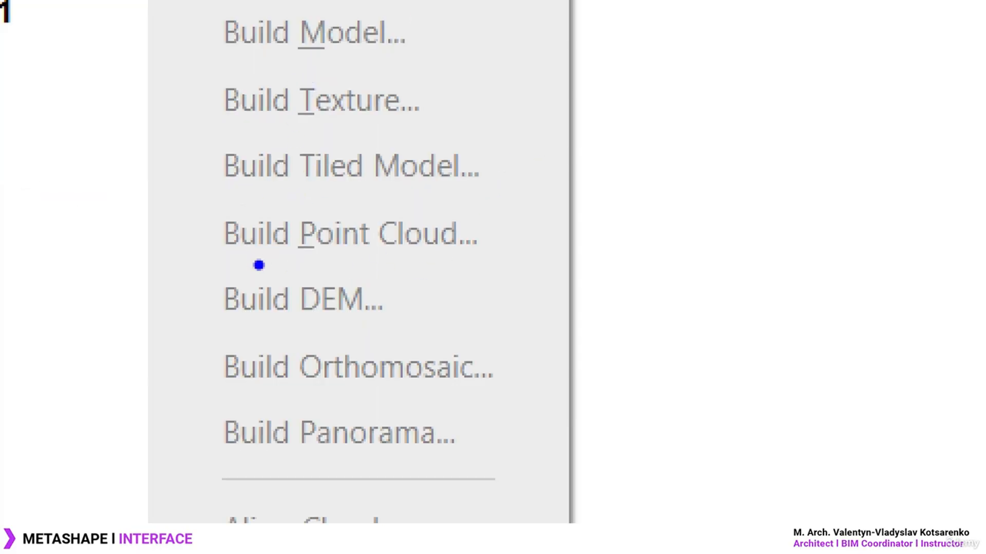
Underline Build Tiled Model, DEM, Orthomosaic and Panorama, bracketing Point Cloud through Panorama with an arrow
drag(268, 194, 475, 197)
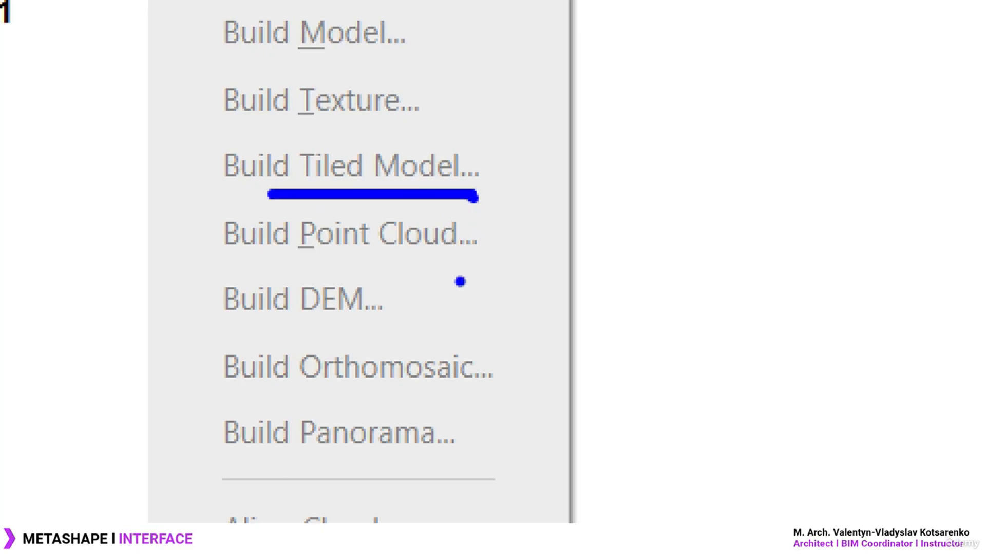
drag(296, 334, 376, 334)
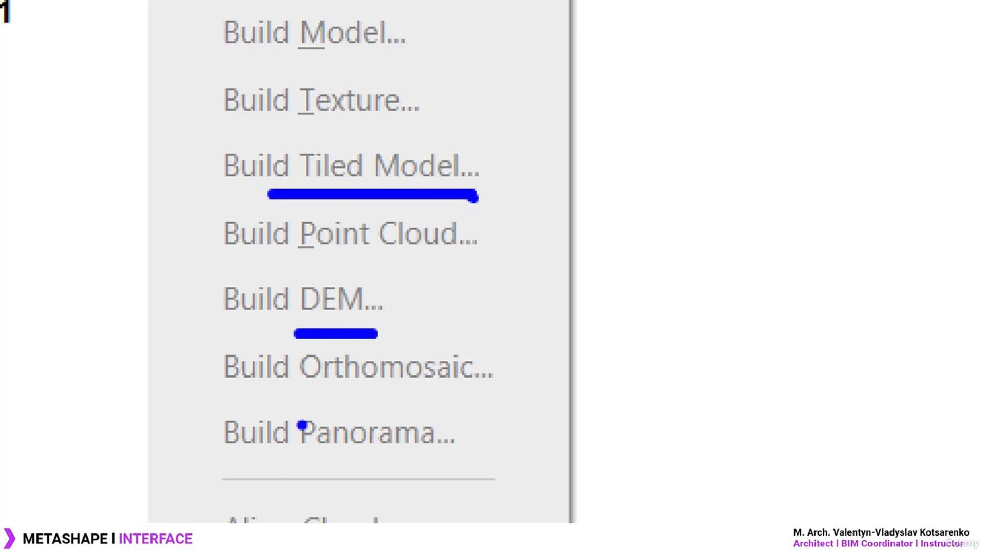
drag(296, 392, 512, 394)
drag(272, 469, 391, 458)
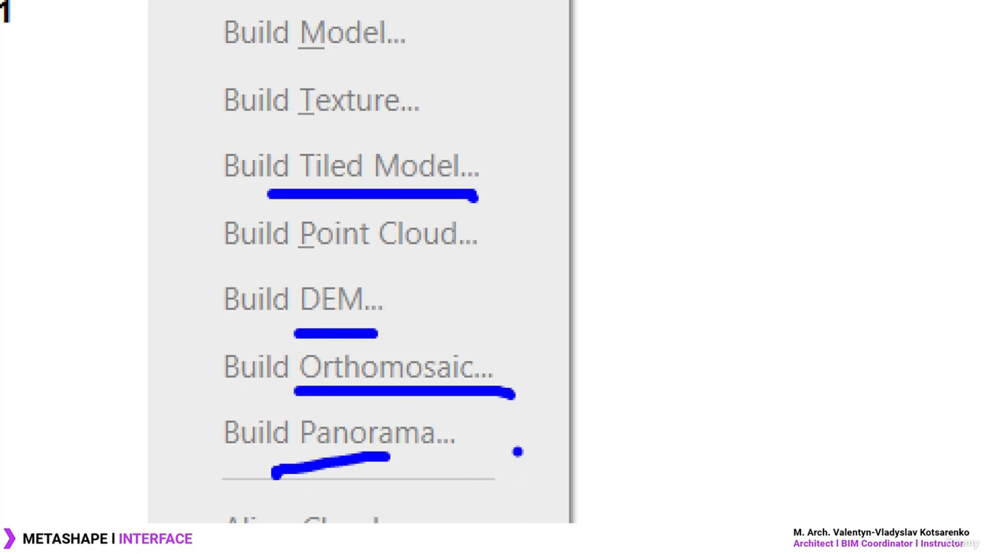
key(ctrl+z)
drag(281, 461, 490, 465)
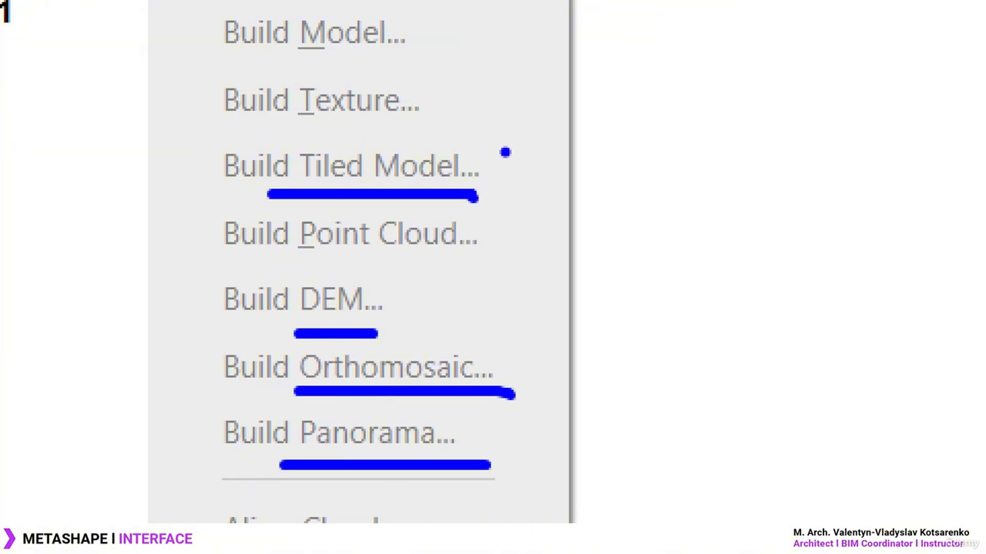
drag(534, 212, 640, 288)
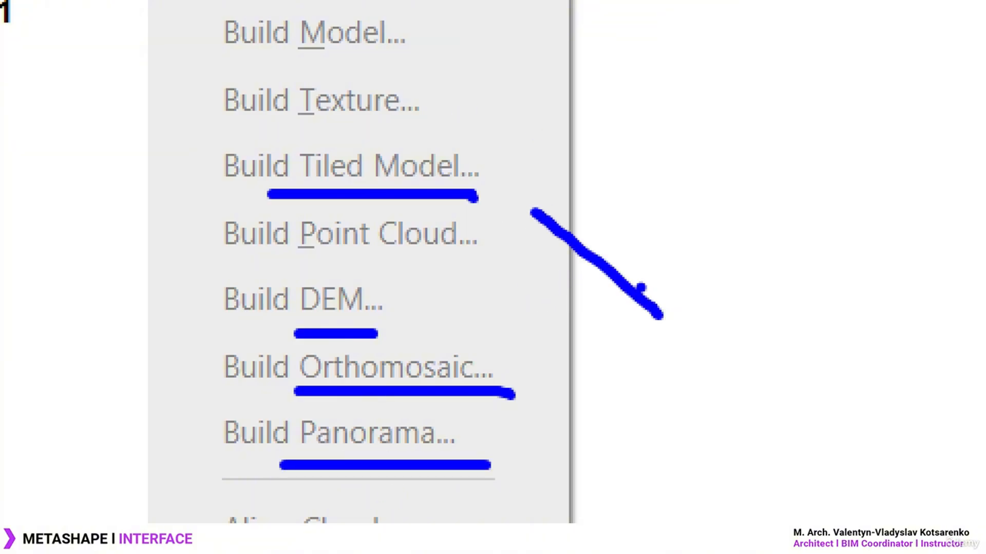
mouse_move(544, 451)
mouse_down()
mouse_move(670, 349)
mouse_move(540, 228)
mouse_move(579, 201)
mouse_up()
mouse_move(545, 447)
mouse_down()
mouse_move(562, 411)
mouse_move(590, 451)
mouse_up()
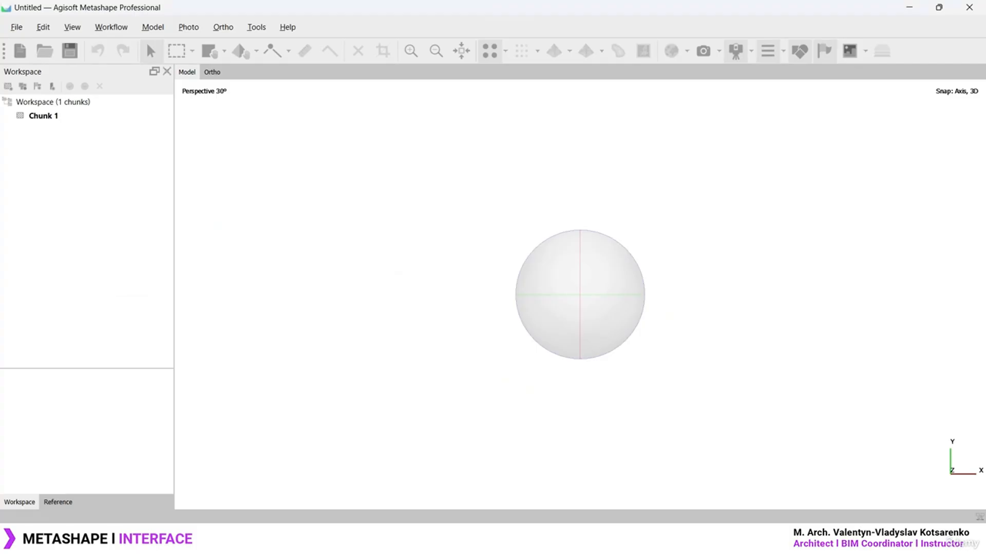
click(111, 26)
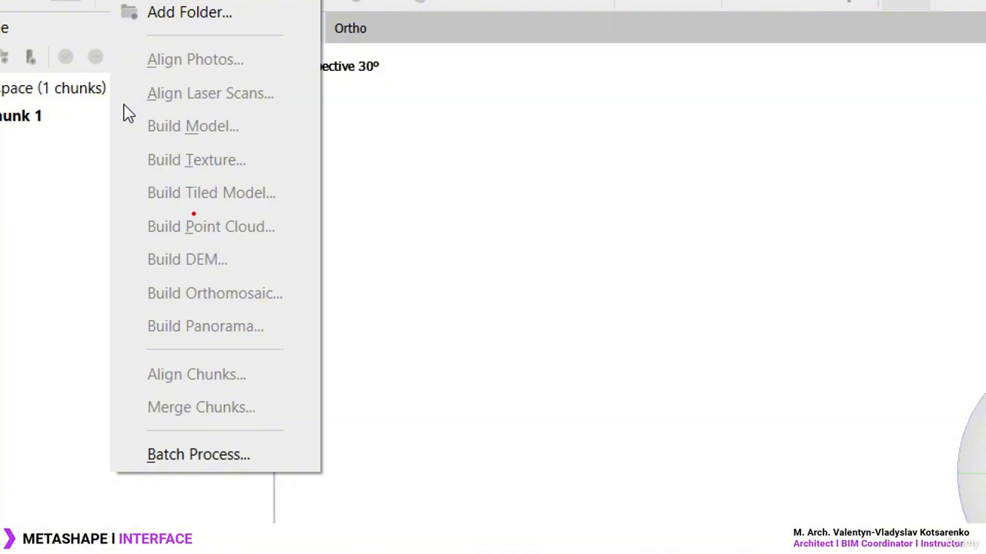
ctrl+drag(126, 181, 276, 111)
ctrl+drag(122, 216, 294, 244)
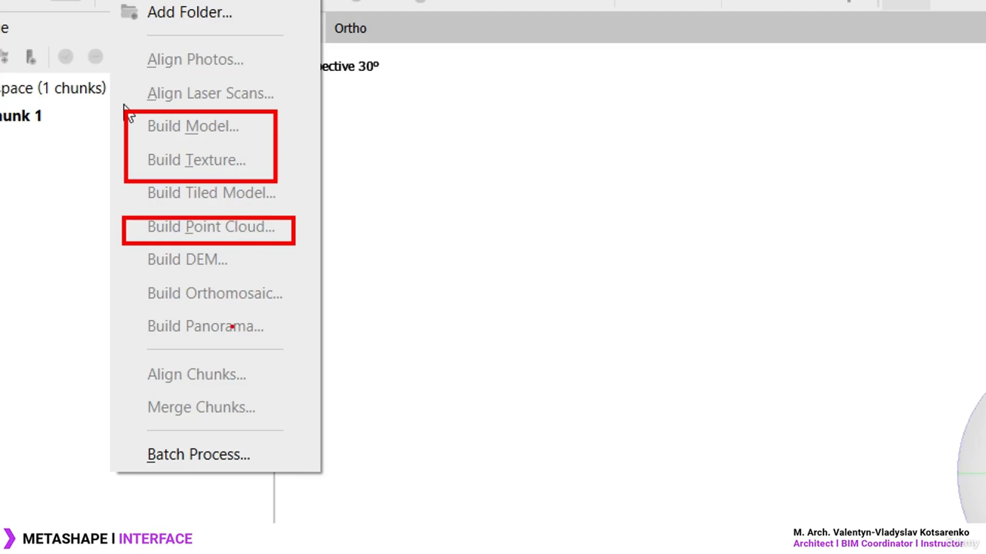
key(Escape)
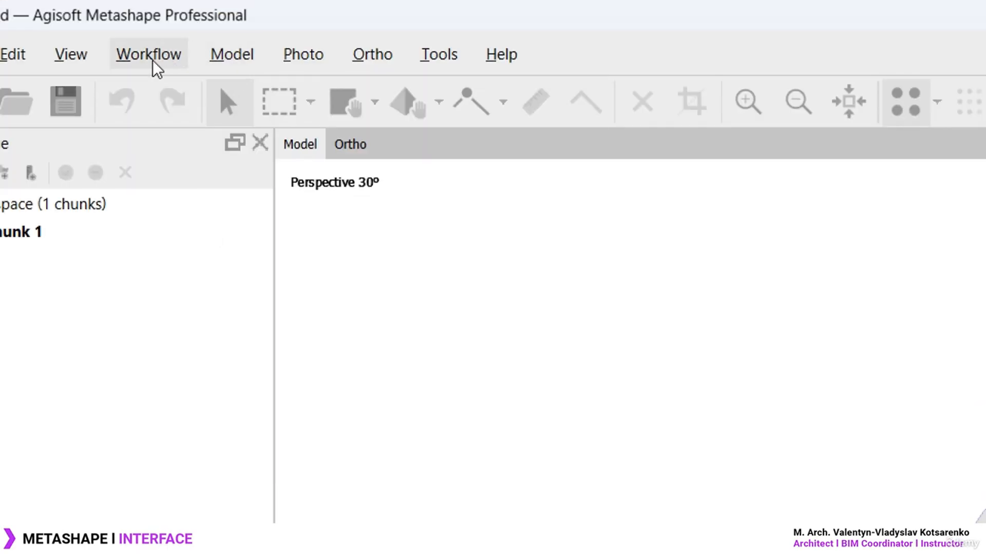
click(152, 61)
key(ctrl+2)
mouse_move(103, 70)
ctrl+mouse_down()
mouse_move(348, 484)
mouse_move(326, 488)
ctrl+mouse_up()
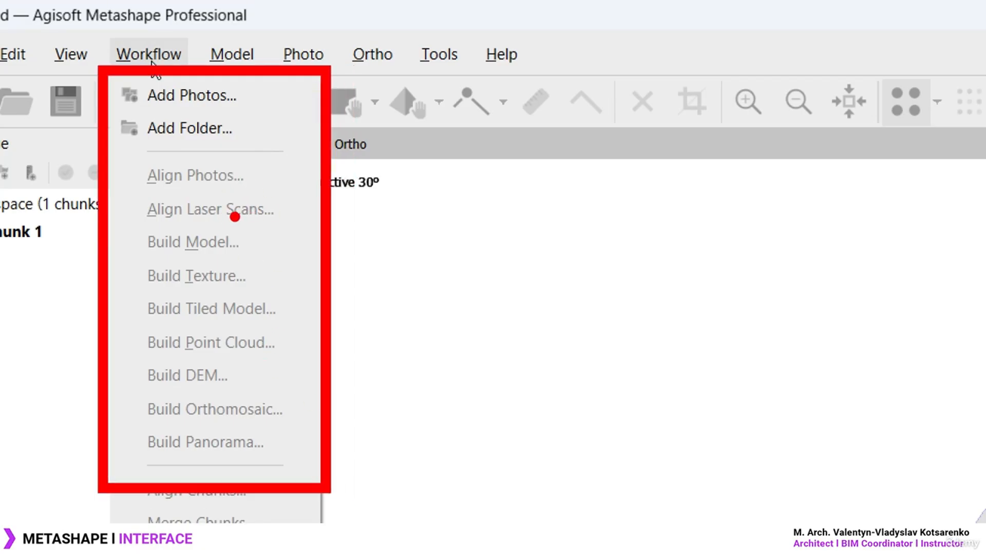
key(Escape)
click(239, 54)
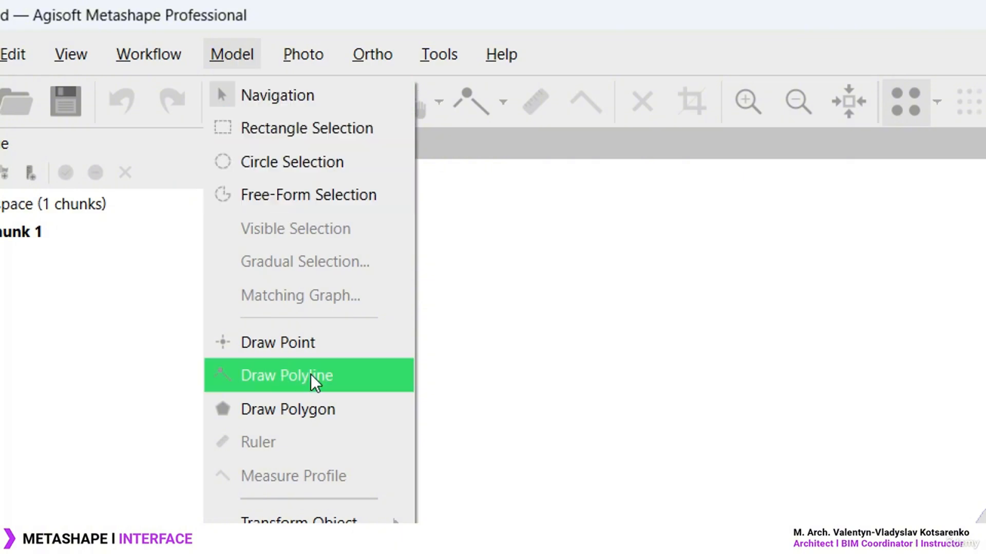
mouse_move(300, 479)
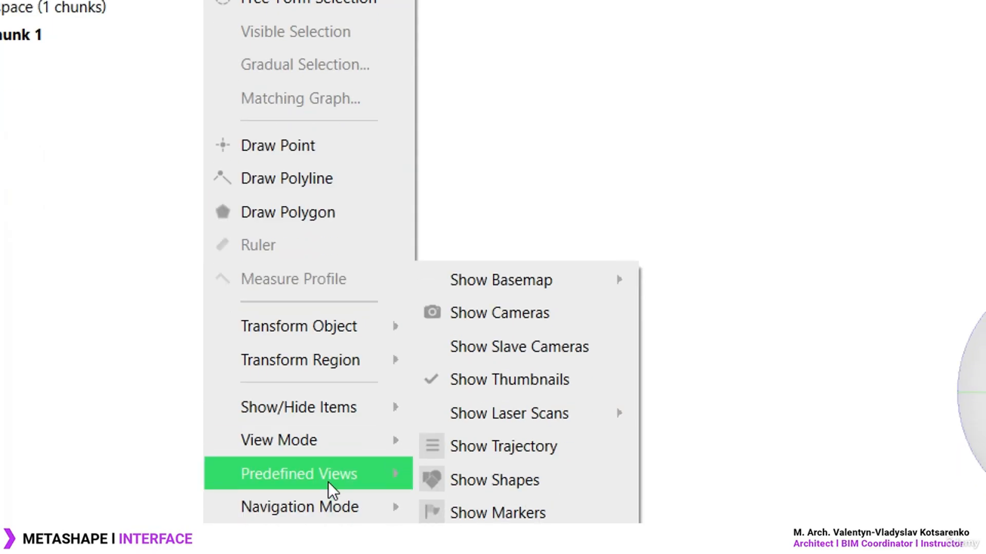
mouse_move(361, 319)
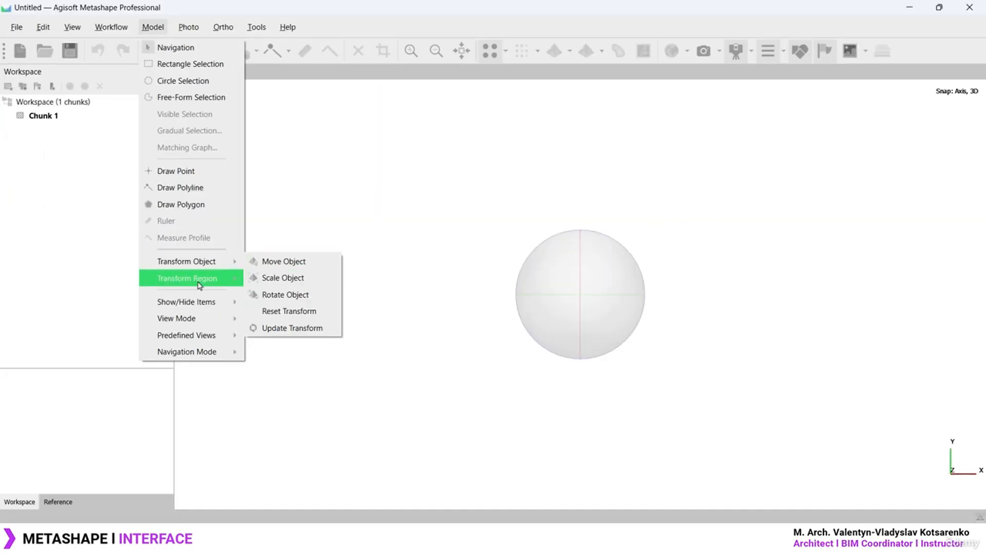
mouse_move(195, 325)
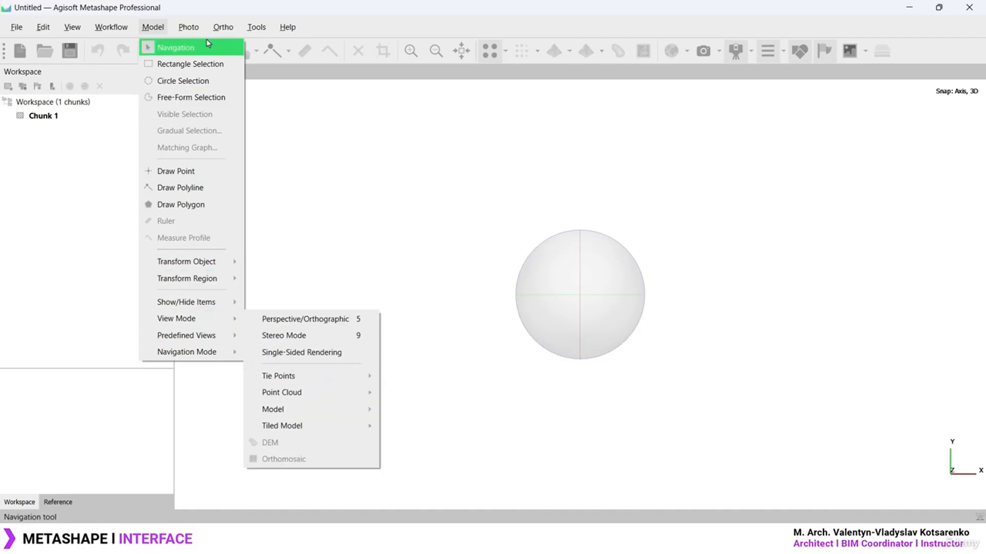
mouse_move(189, 26)
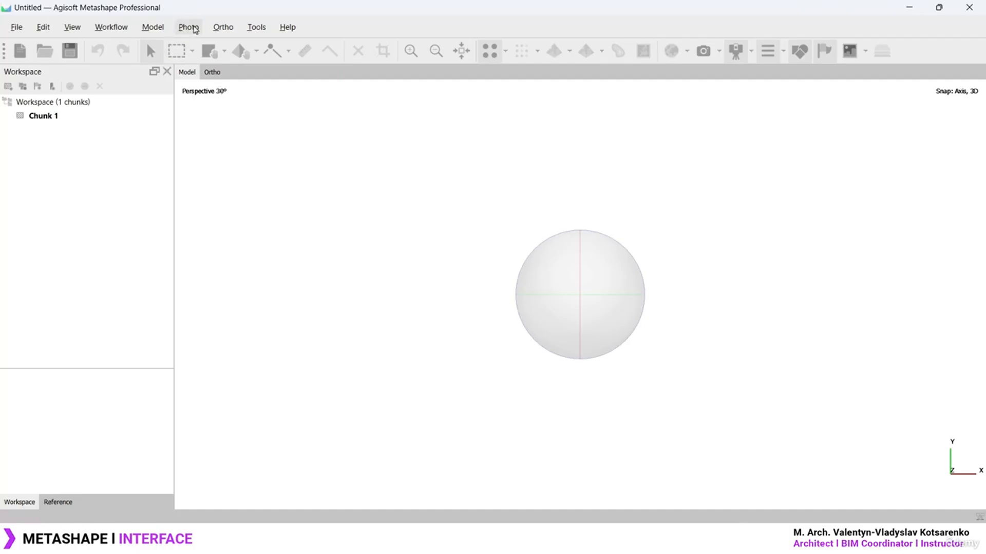
click(224, 27)
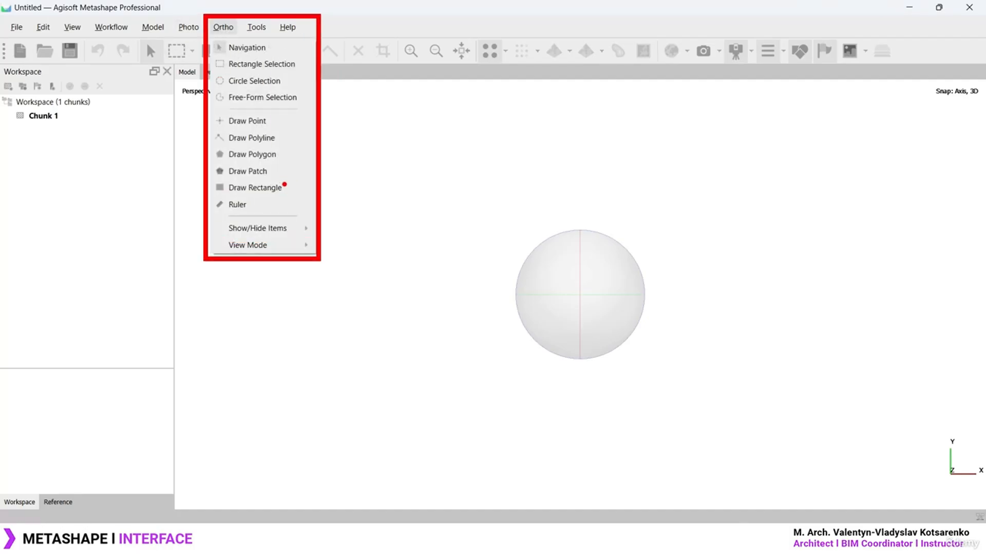
key(Escape)
click(225, 31)
click(228, 31)
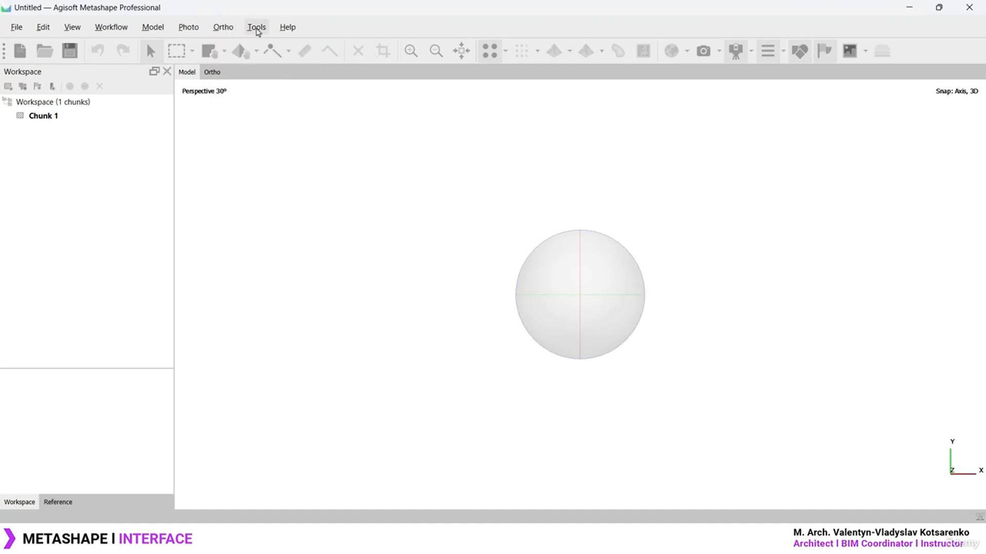
click(256, 28)
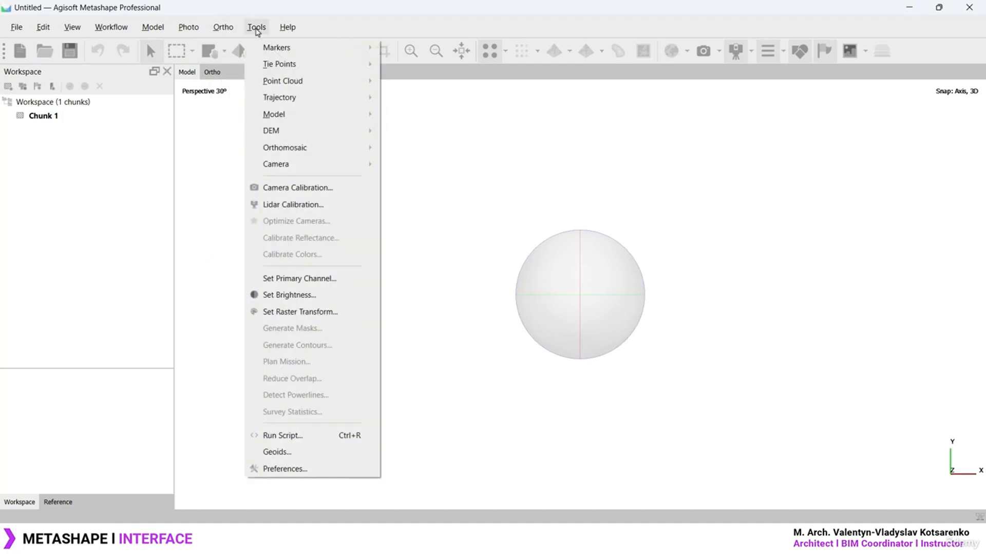
mouse_move(334, 45)
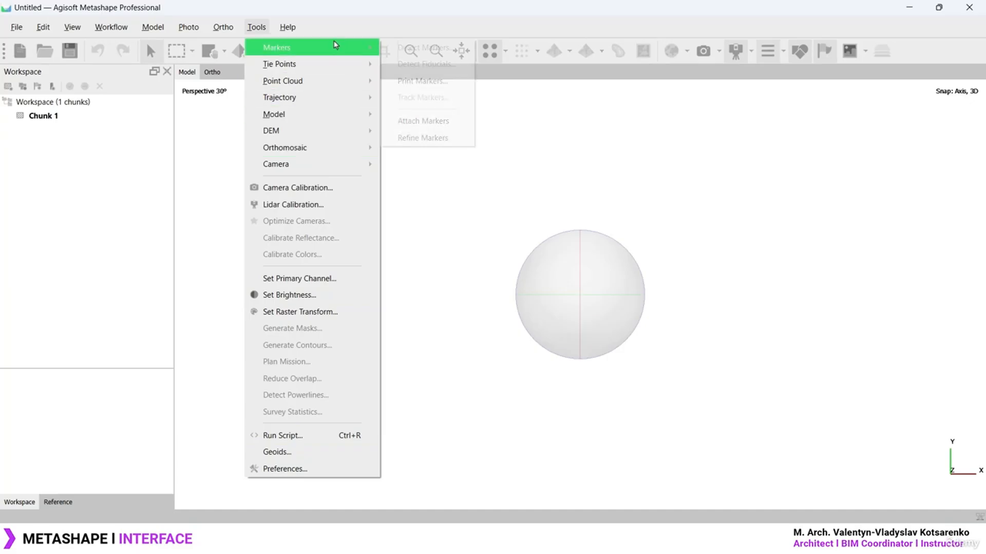
mouse_move(338, 82)
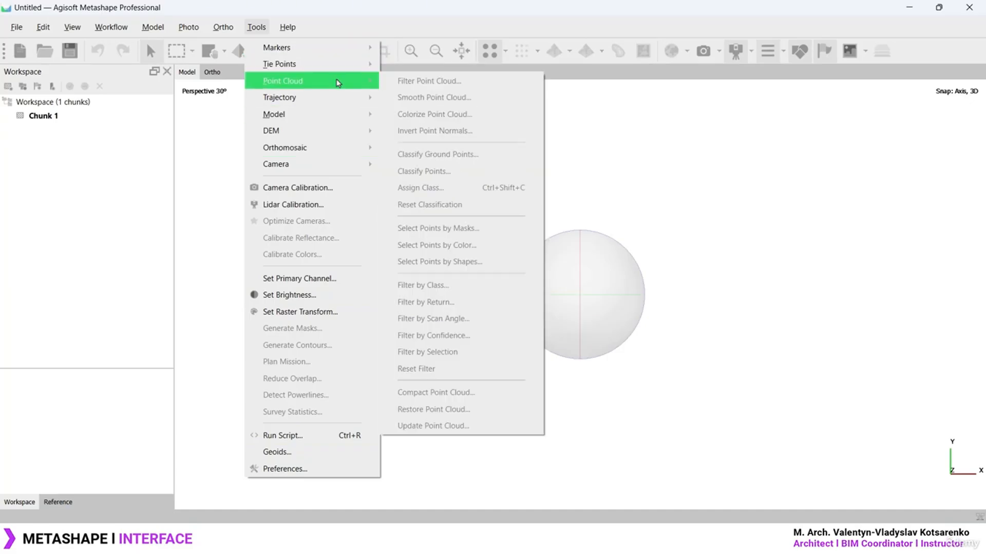
mouse_move(287, 30)
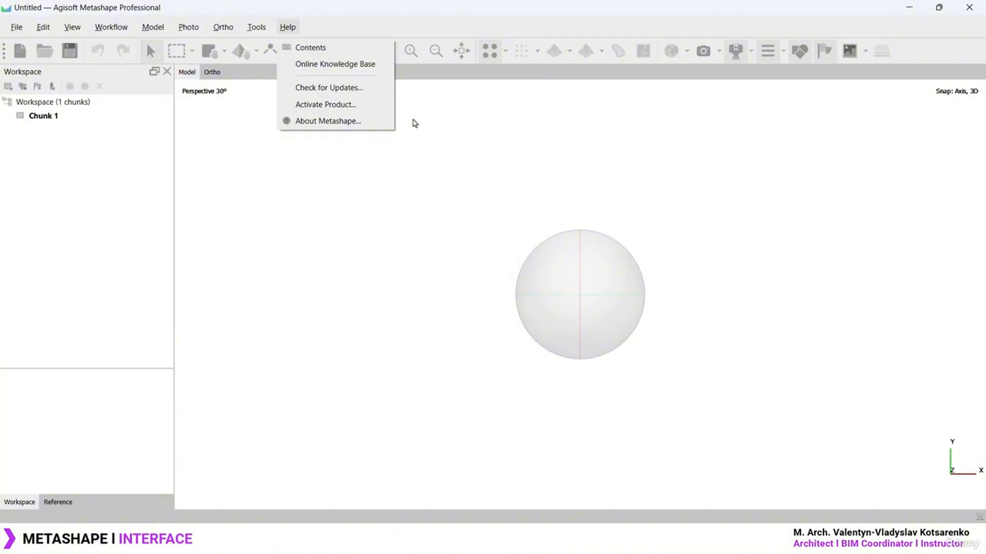
click(285, 27)
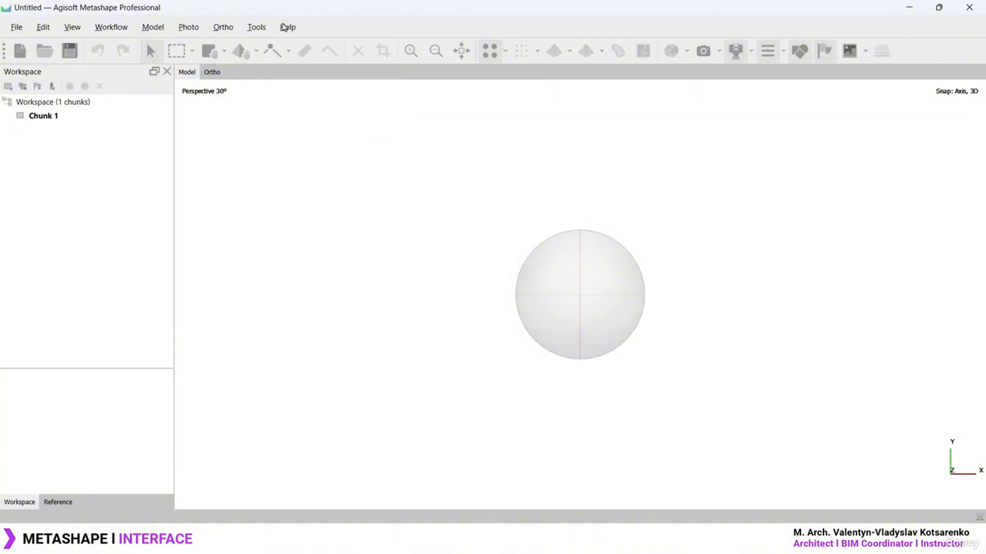
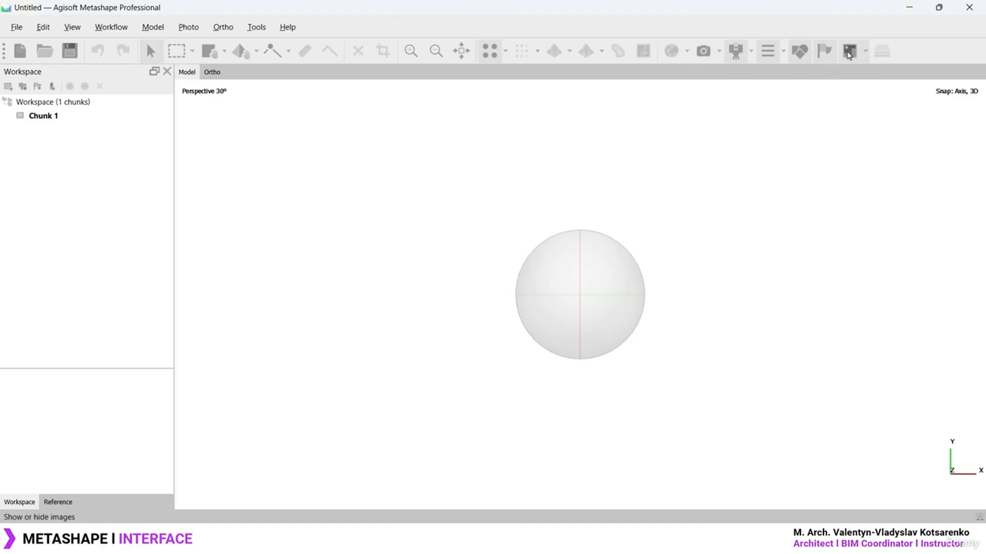
Orbit the empty scene so the Z axis points up and the sphere's equator faces the view
click(784, 51)
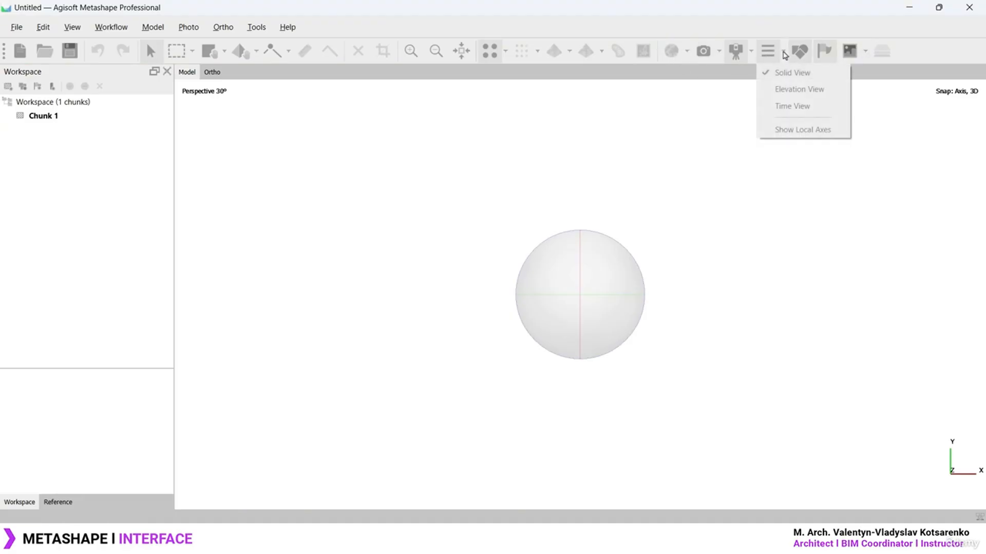
click(785, 54)
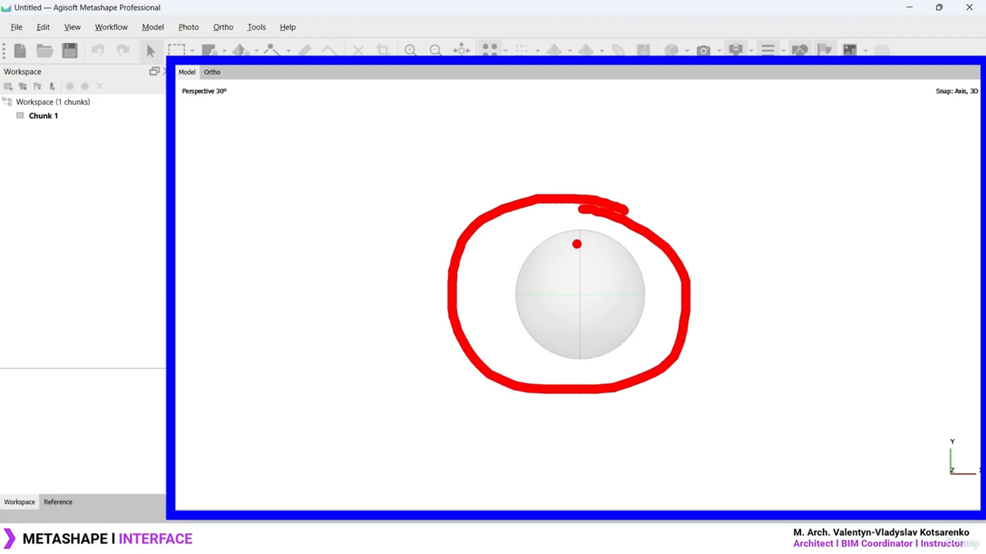
mouse_move(583, 322)
mouse_down()
mouse_move(582, 240)
mouse_move(585, 277)
mouse_up()
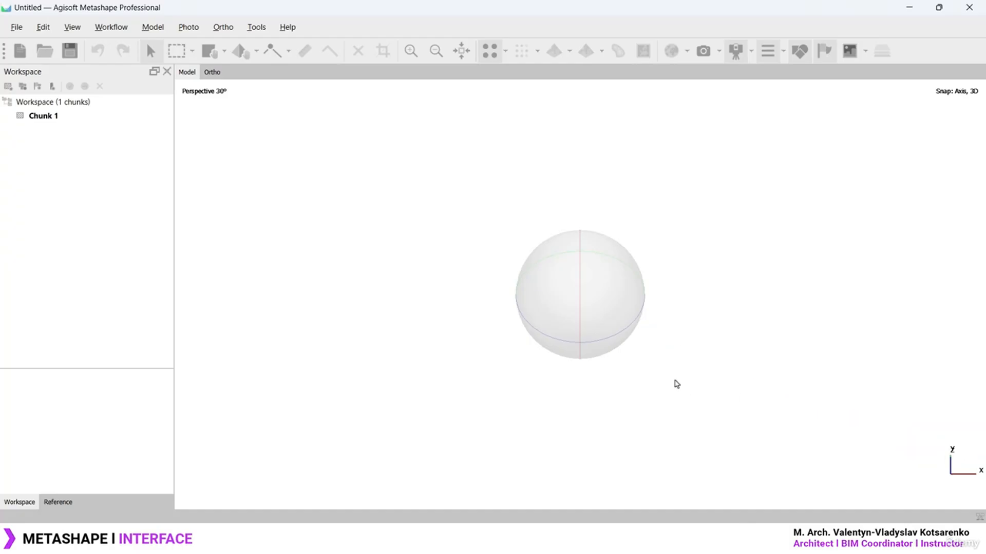
drag(634, 334, 581, 343)
click(111, 27)
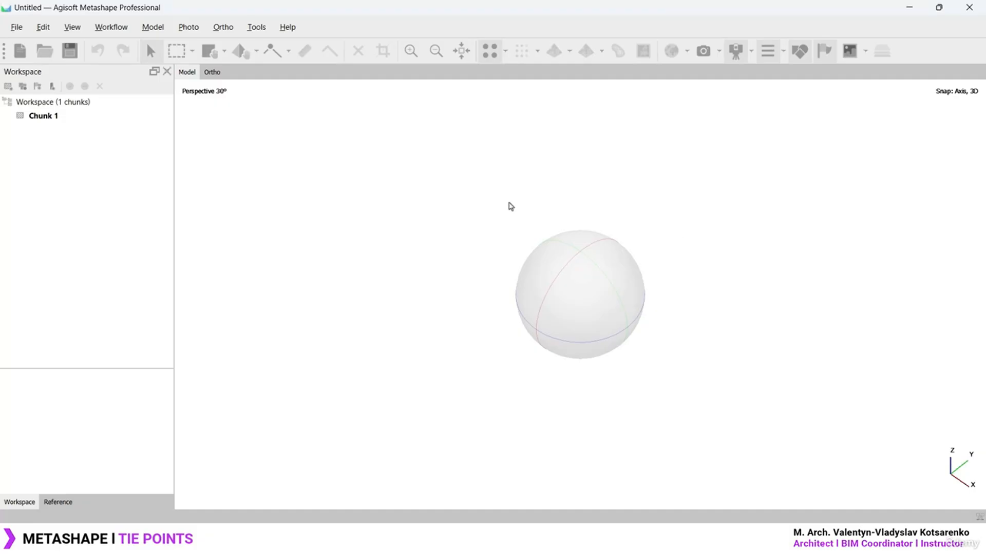
Add the 71 photos from the TOUR1 folder to Chunk 1 as single cameras
click(112, 28)
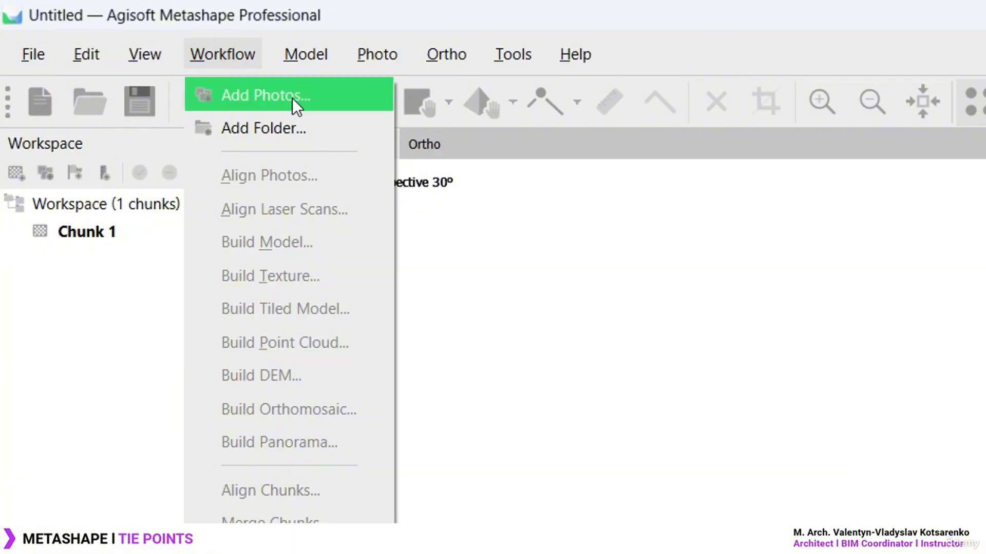
click(273, 128)
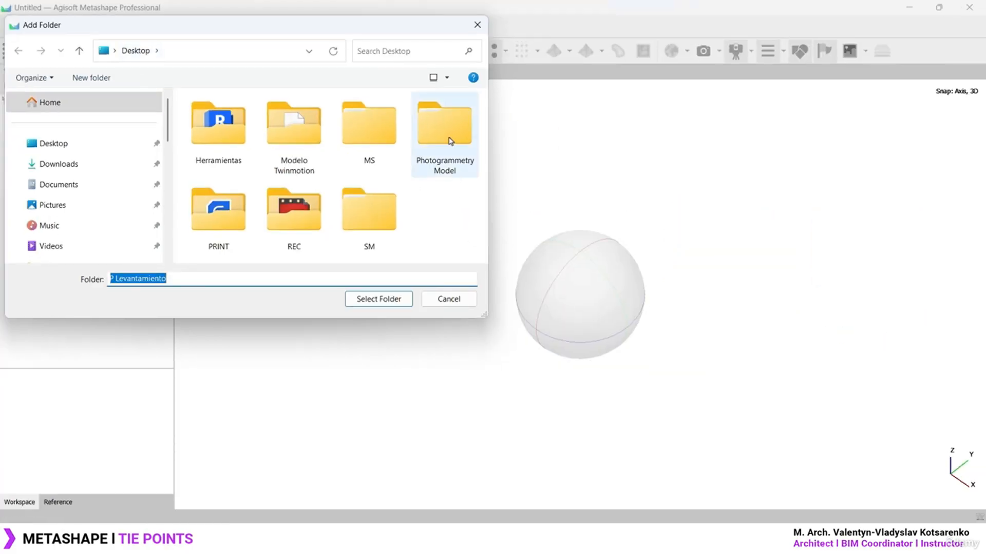
double_click(450, 140)
click(236, 126)
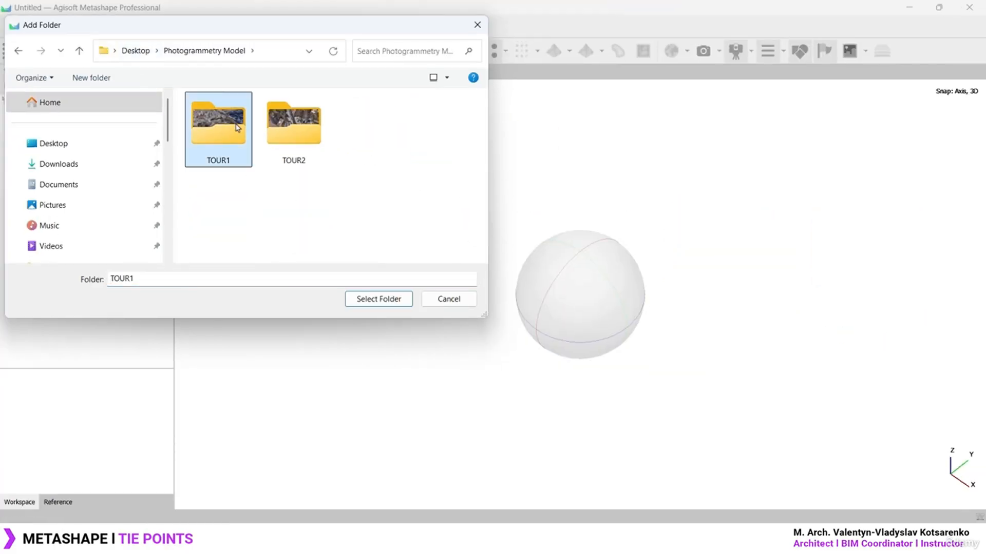
click(290, 141)
click(240, 138)
click(382, 306)
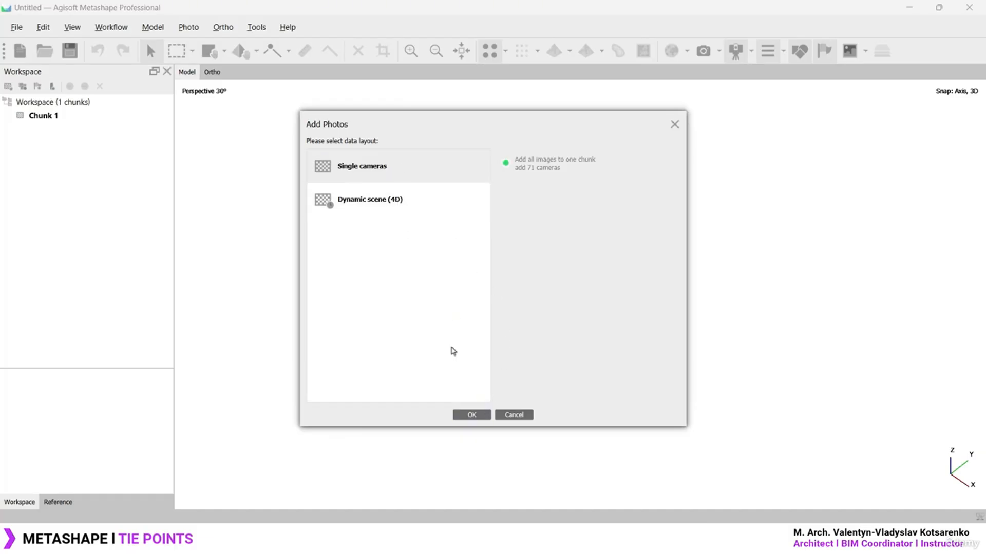
click(472, 415)
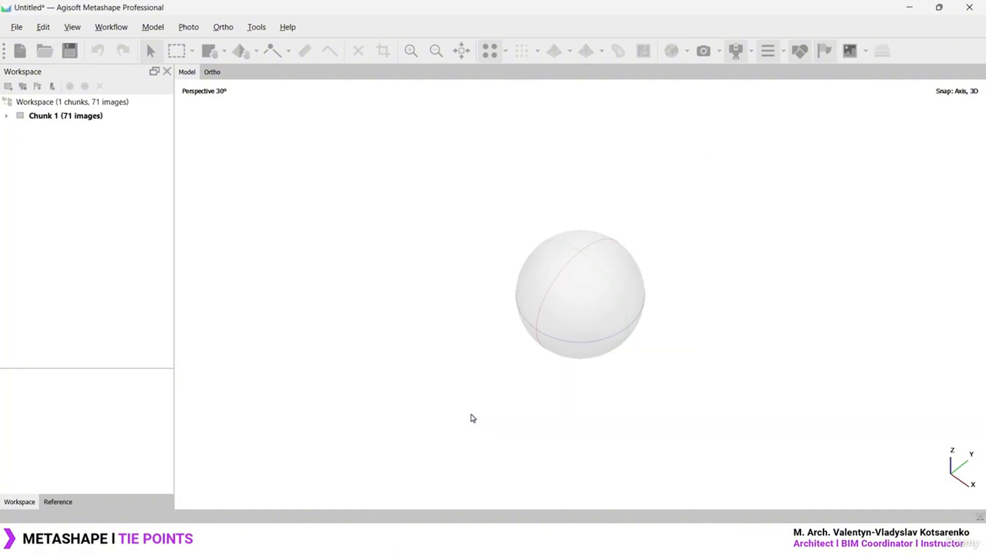
Add TOUR2's 68 photos as single cameras, then expand Chunk 1's images folder
click(153, 28)
mouse_move(118, 27)
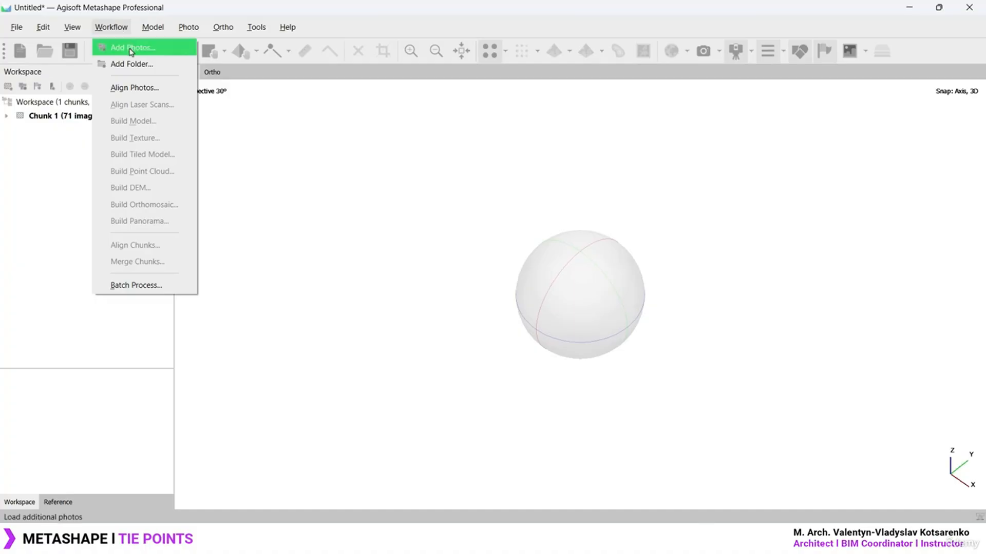
click(137, 62)
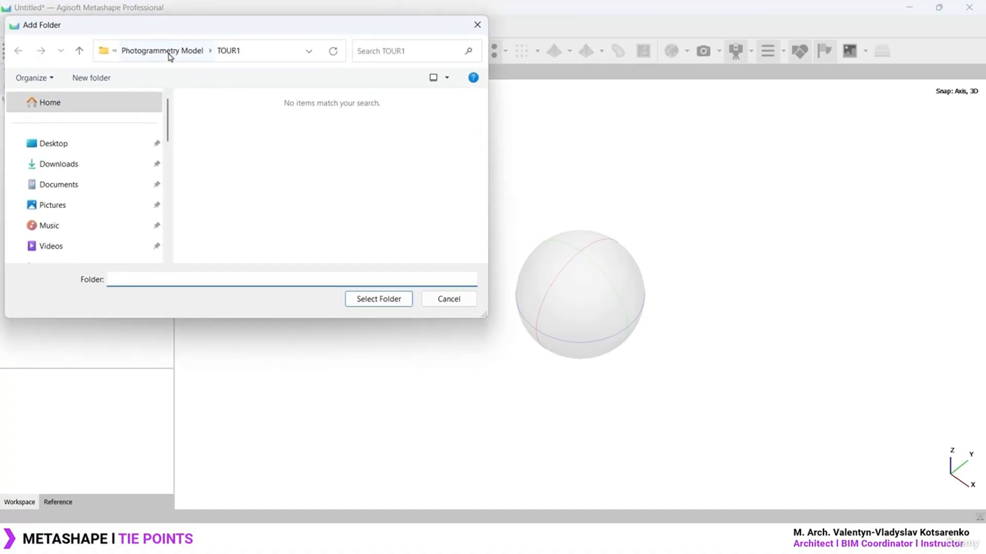
click(169, 53)
click(310, 137)
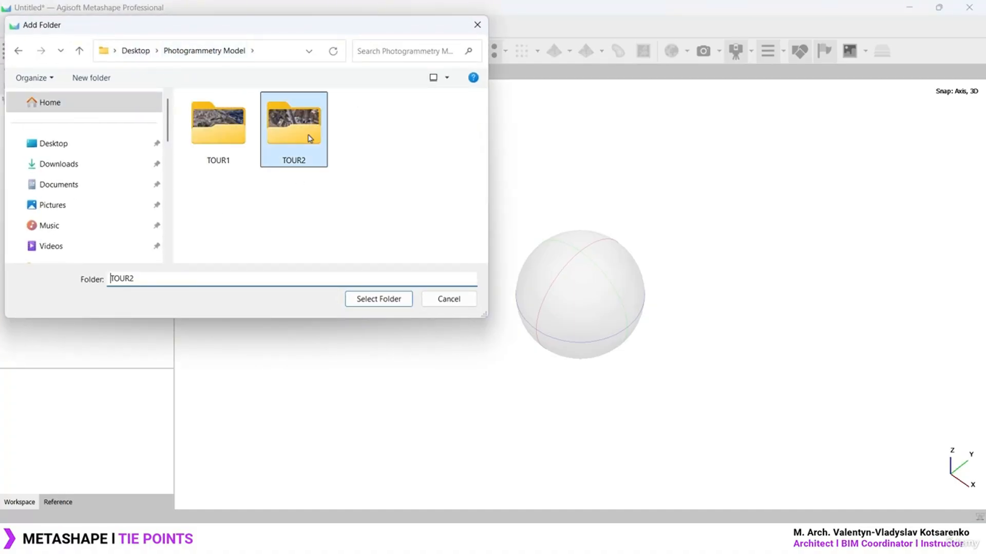
click(385, 300)
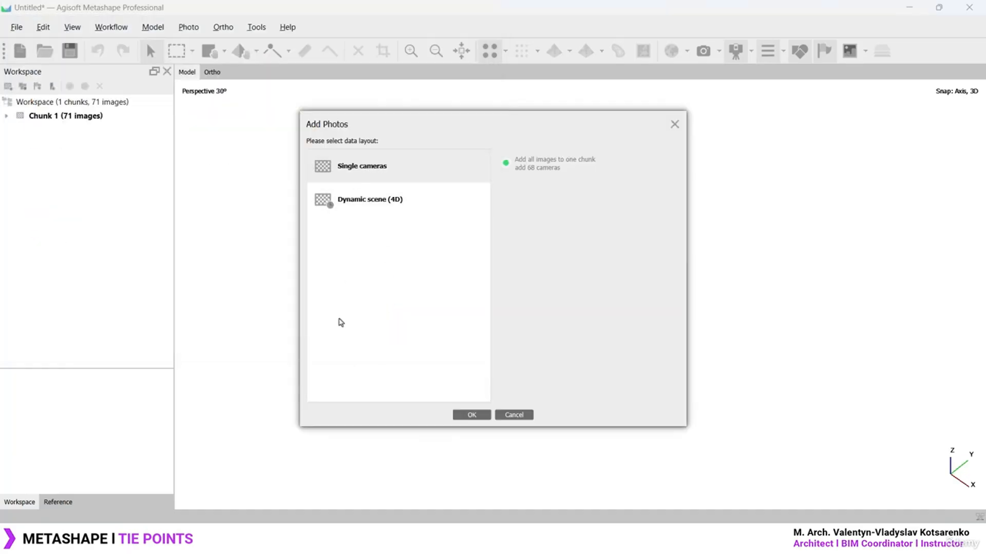
click(471, 415)
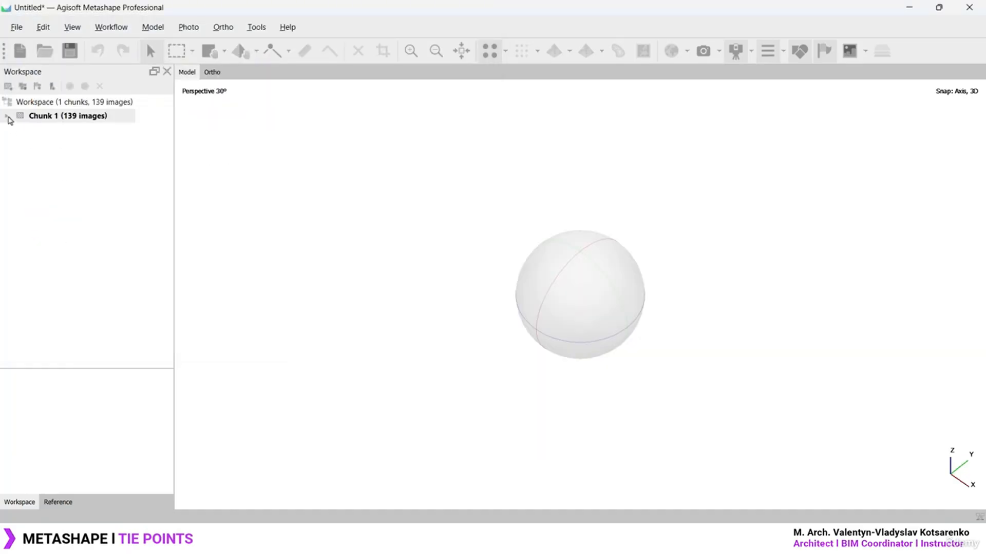
click(7, 115)
click(19, 131)
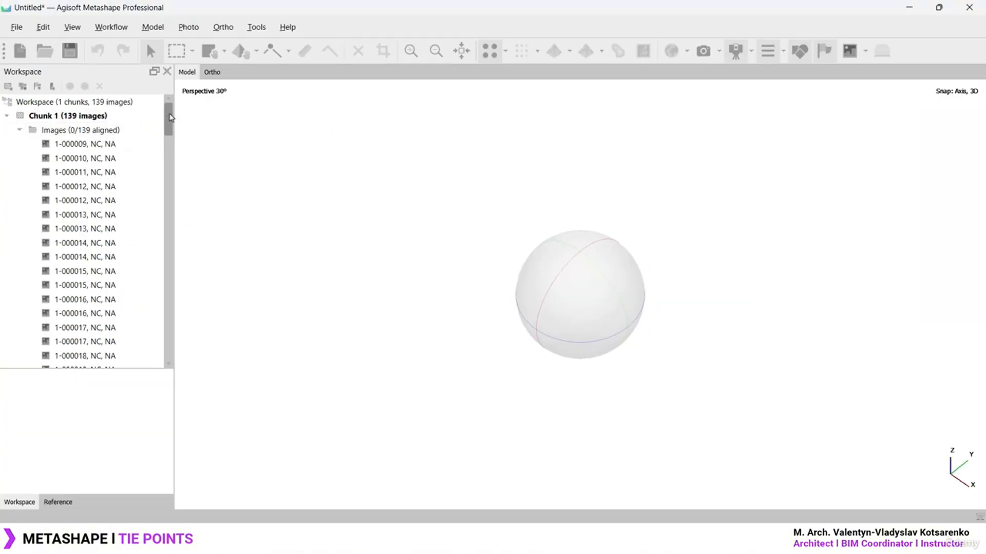
Make several drag strokes across the workspace and model view, then cancel with Escape
drag(171, 118, 170, 117)
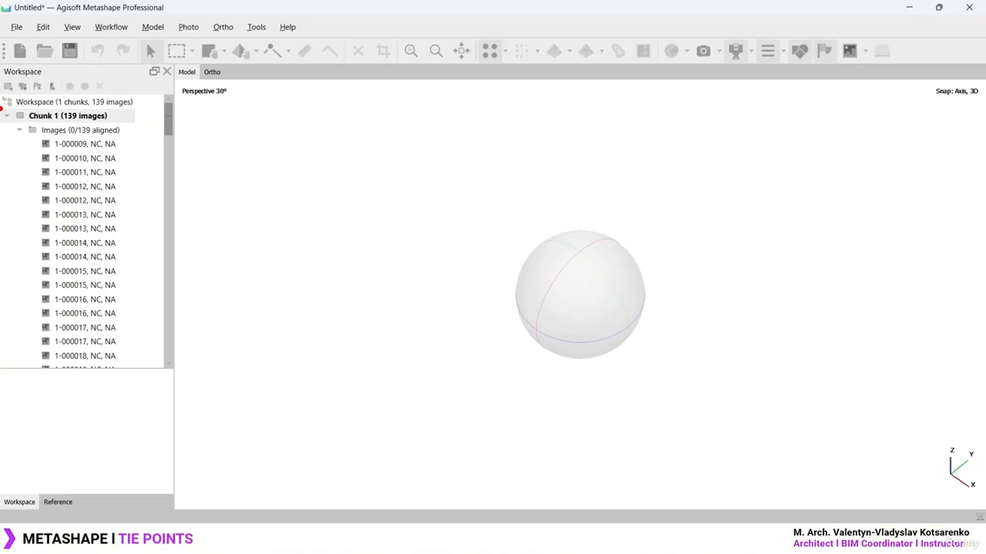
drag(155, 324, 338, 392)
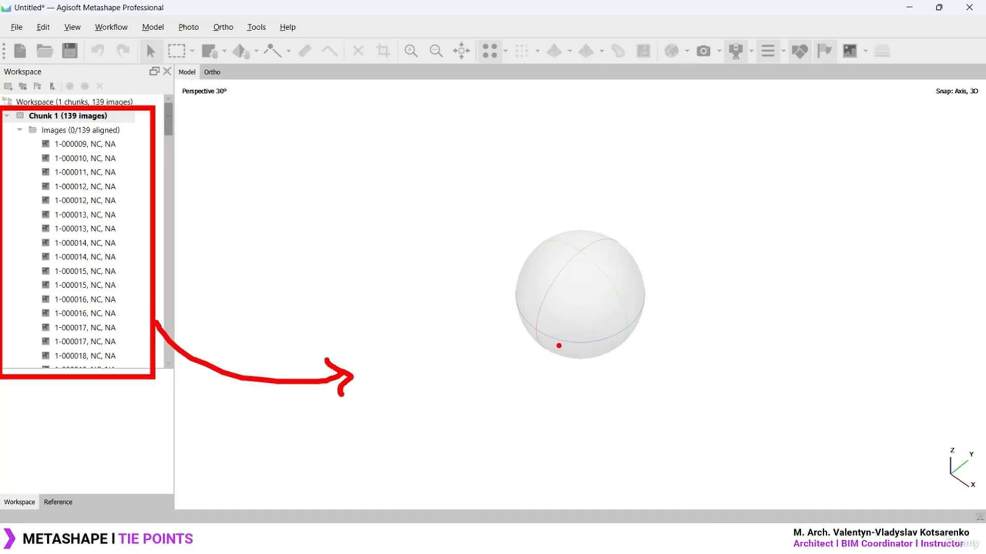
drag(429, 122, 379, 131)
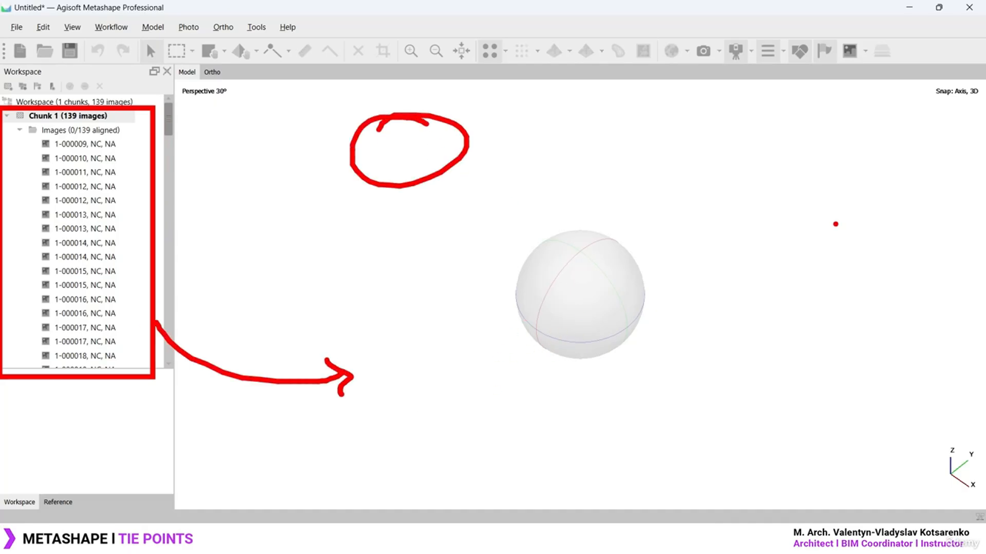
mouse_move(868, 217)
mouse_down()
mouse_move(899, 238)
mouse_move(846, 239)
mouse_up()
drag(477, 175, 465, 149)
mouse_move(464, 150)
mouse_down()
mouse_move(496, 144)
mouse_move(821, 259)
mouse_up()
drag(803, 269, 815, 248)
key(Escape)
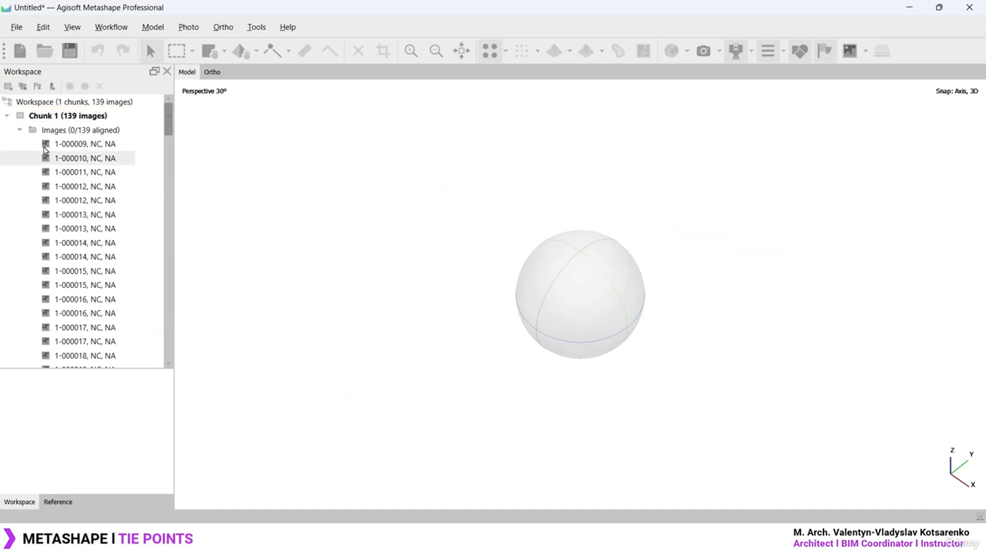
Collapse Chunk 1 back to a single row in the Workspace pane
click(3, 116)
key(ctrl+1)
click(4, 115)
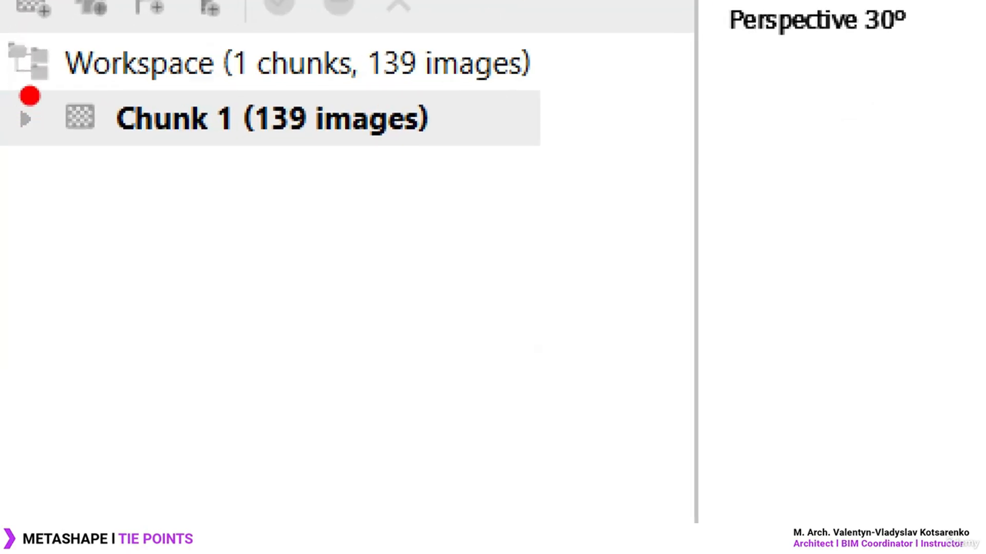
ctrl+drag(8, 95, 283, 145)
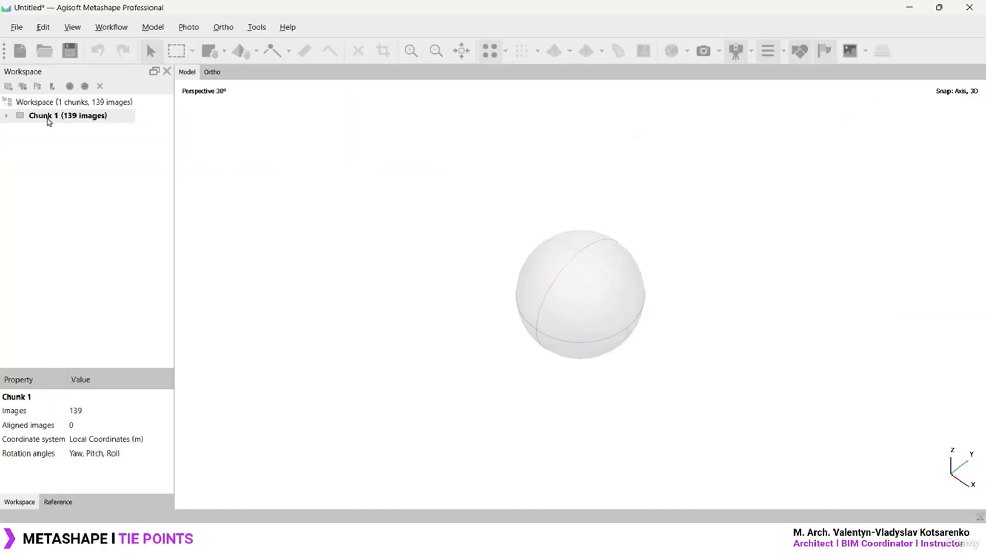
Rename the chunk to 'Main Building', expand it and select photo 1-000009
right_click(64, 121)
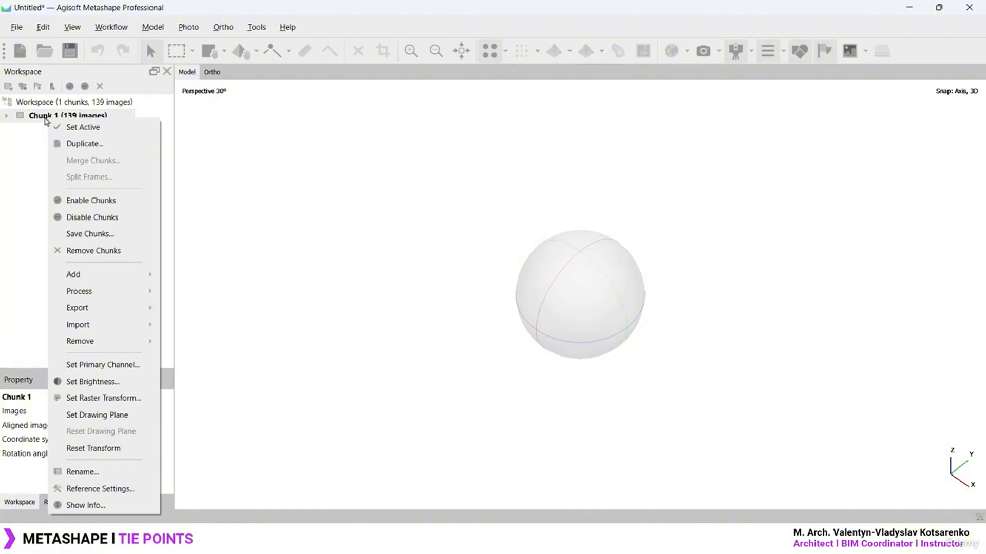
click(93, 472)
text(Main B)
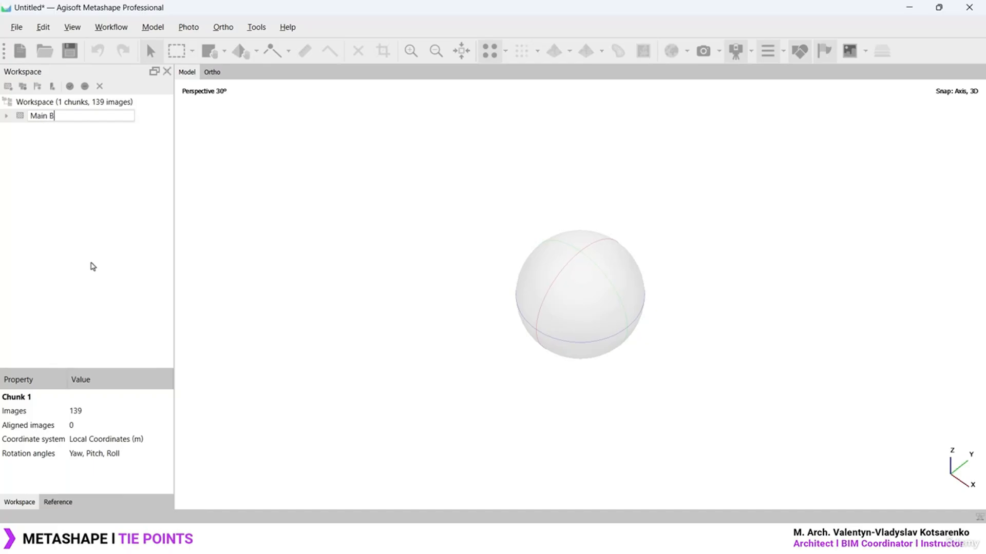
text(uilding)
key(Return)
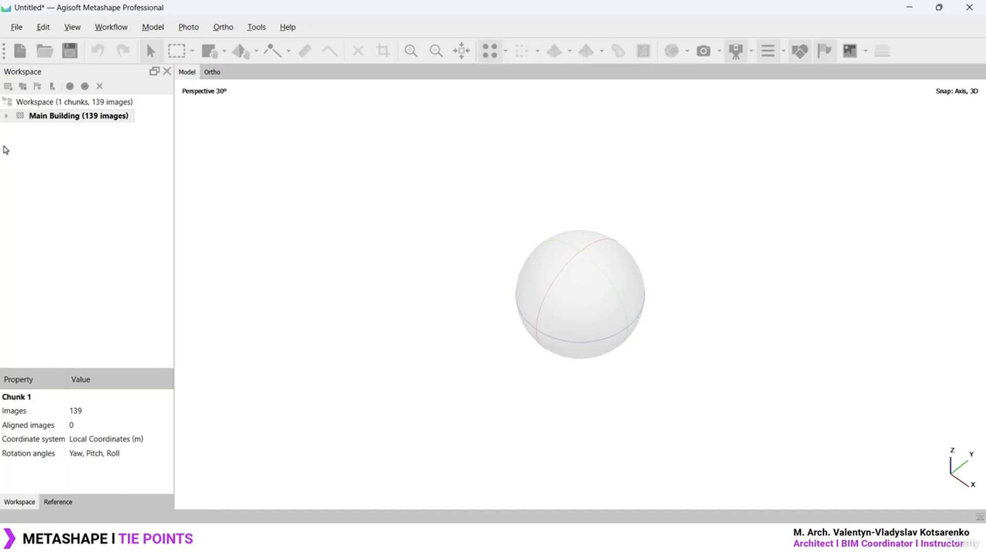
click(7, 116)
click(105, 145)
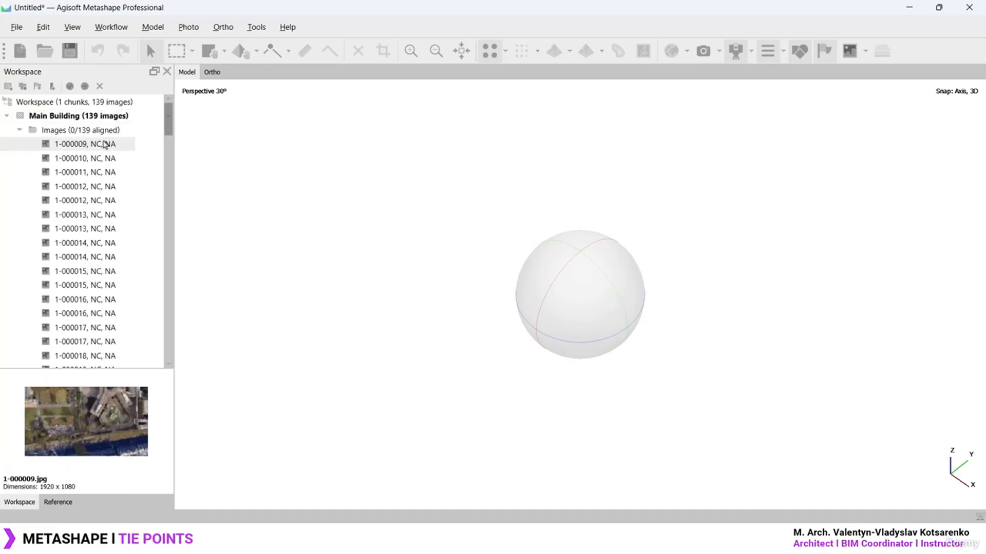
Open photos 1-000009, 1-000015, 1-000016 and 1-000082 in the photo view
double_click(99, 144)
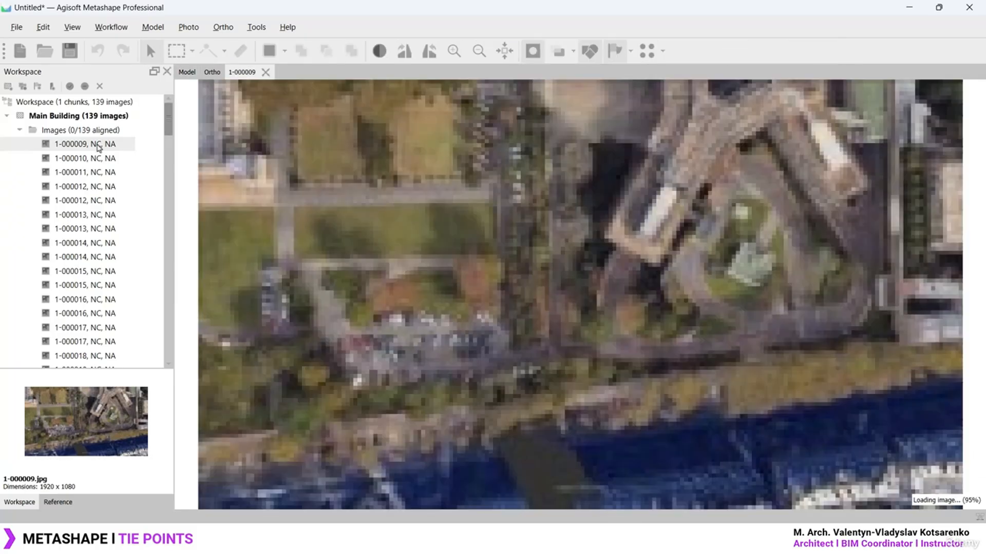
scroll(322, 308, down, 3)
scroll(322, 308, up, 1)
double_click(93, 271)
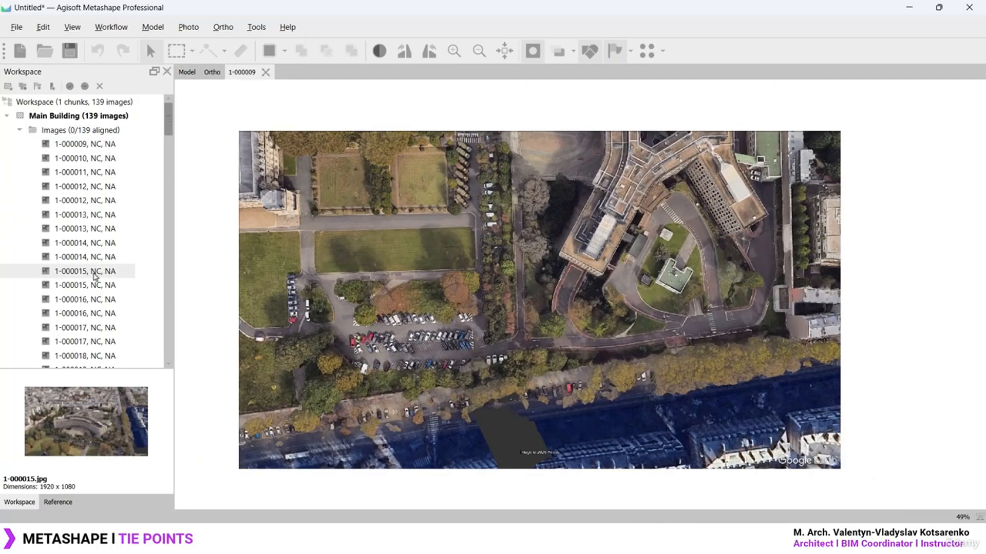
double_click(94, 314)
scroll(94, 310, down, 7)
scroll(94, 310, down, 20)
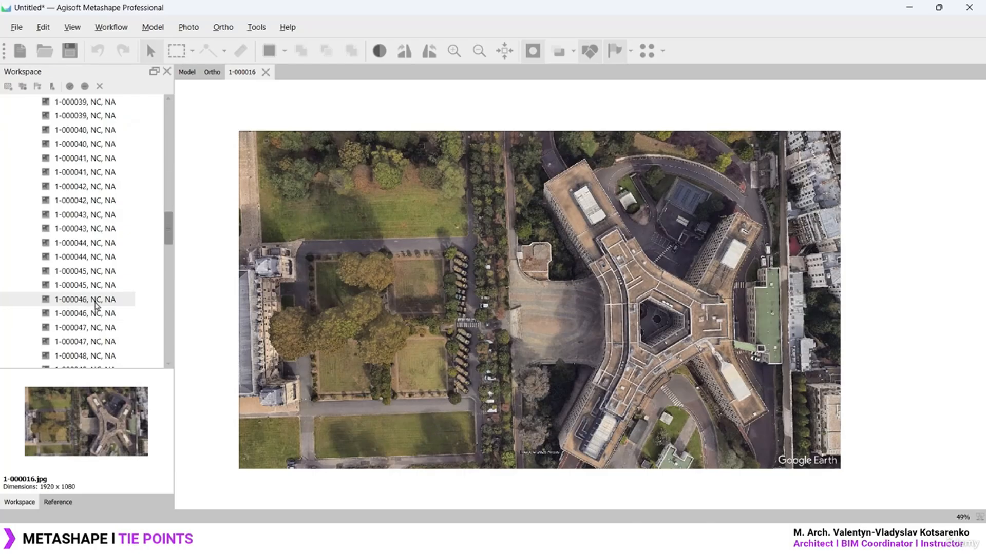
double_click(98, 356)
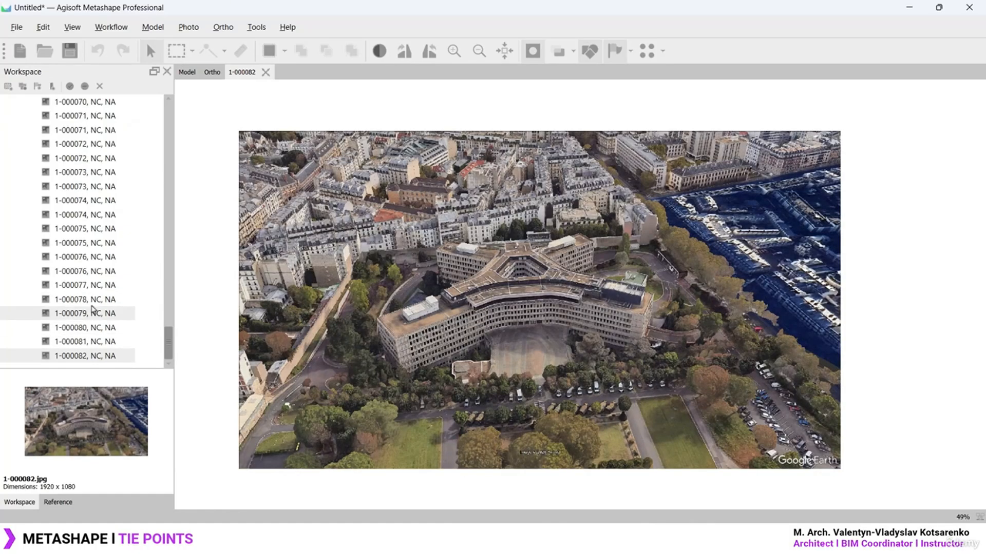
scroll(93, 308, up, 13)
scroll(94, 307, up, 14)
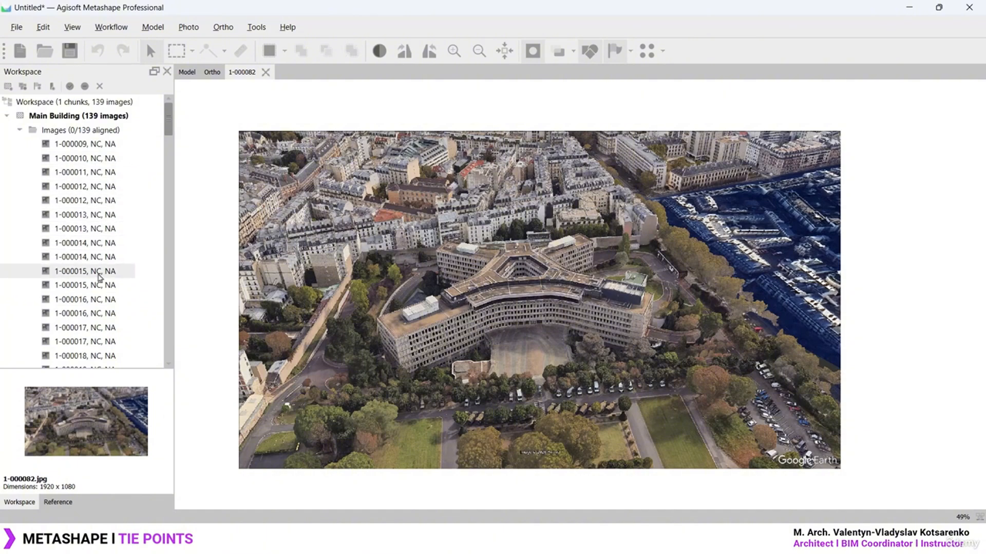
Compare the top-down and oblique 1-000014 photos, ending on the oblique shot
click(99, 256)
double_click(100, 256)
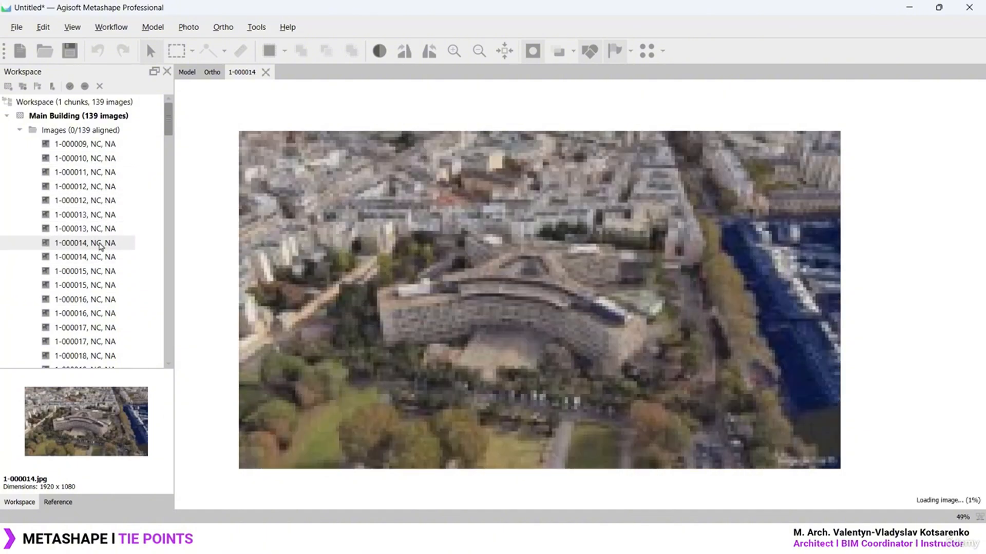
double_click(101, 244)
double_click(101, 243)
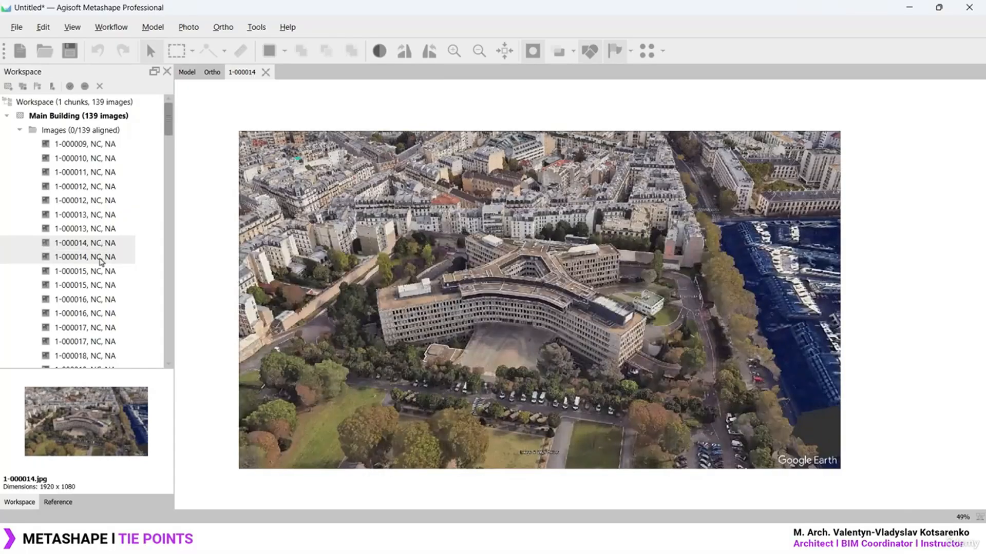
double_click(101, 258)
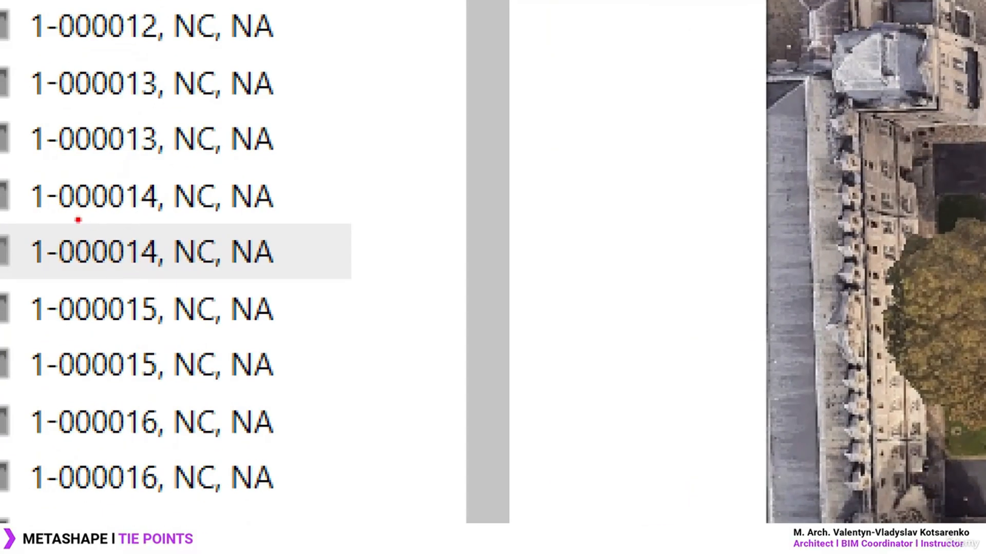
drag(26, 213, 189, 213)
drag(26, 280, 160, 280)
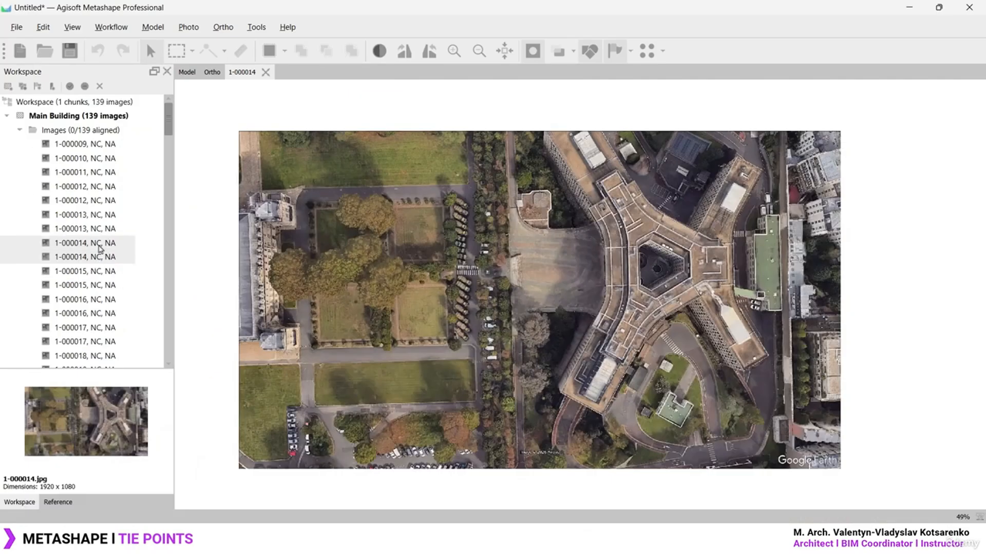
double_click(164, 230)
double_click(164, 255)
double_click(100, 244)
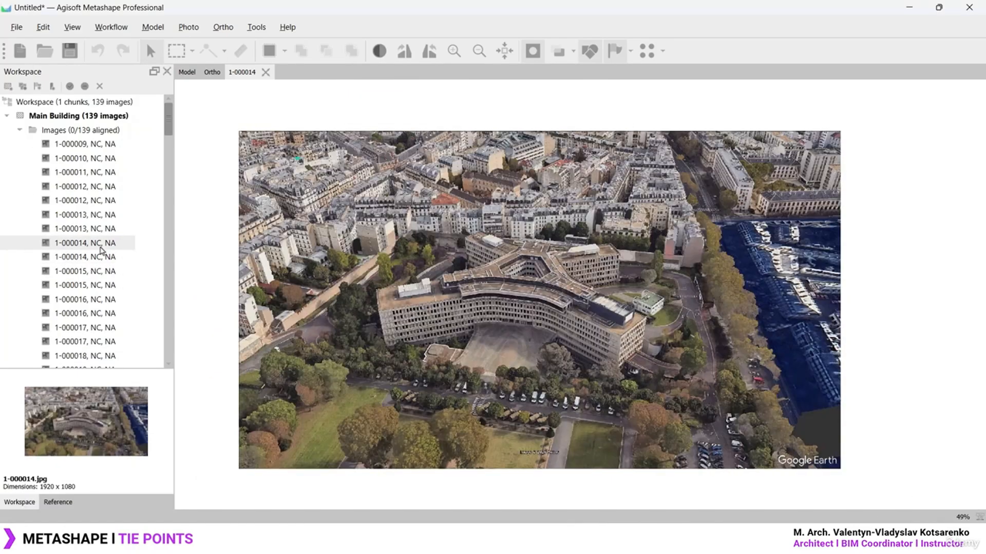
Select the Main Building chunk and then its Images folder
click(78, 117)
click(78, 131)
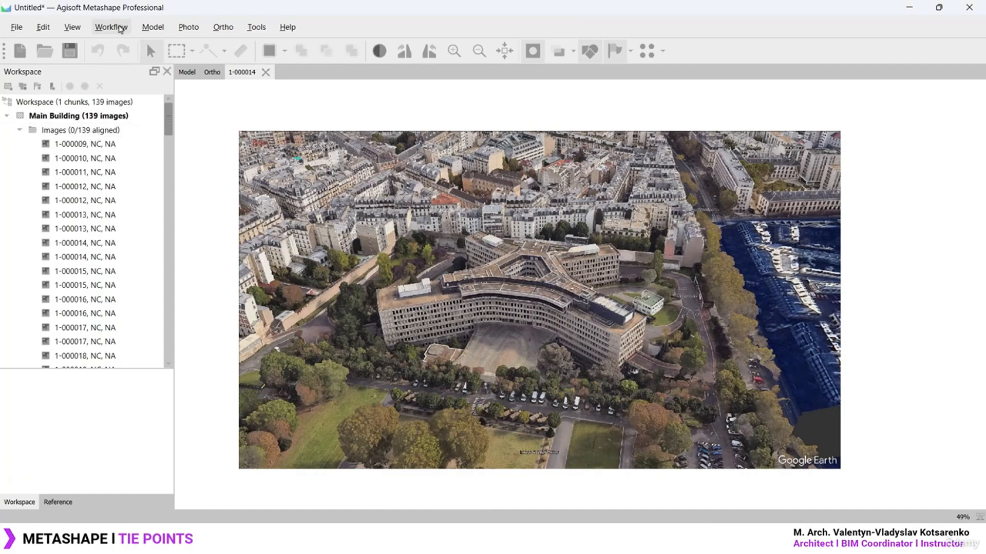
drag(169, 113, 192, 104)
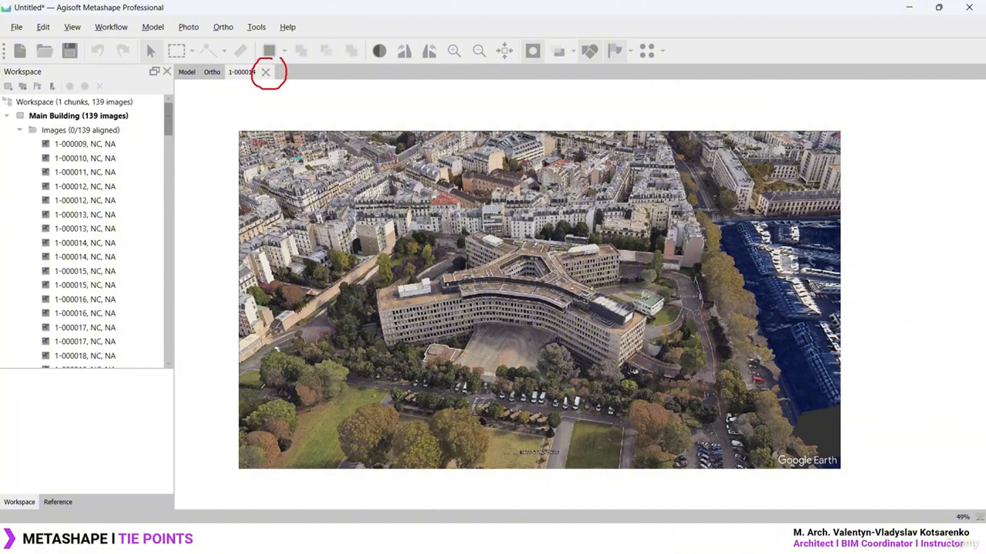
Close the photo view and set Align Photos accuracy to High
click(265, 72)
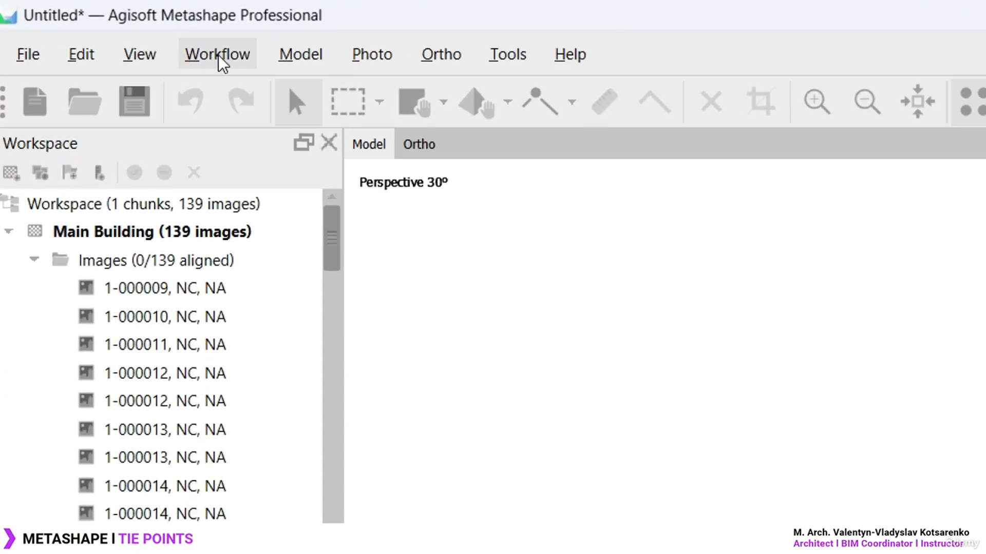
click(220, 58)
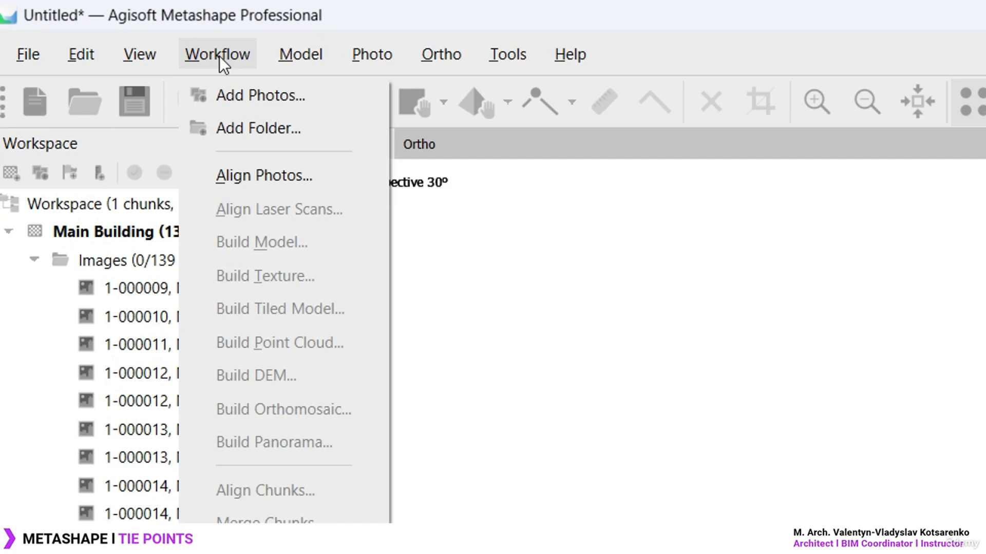
click(317, 175)
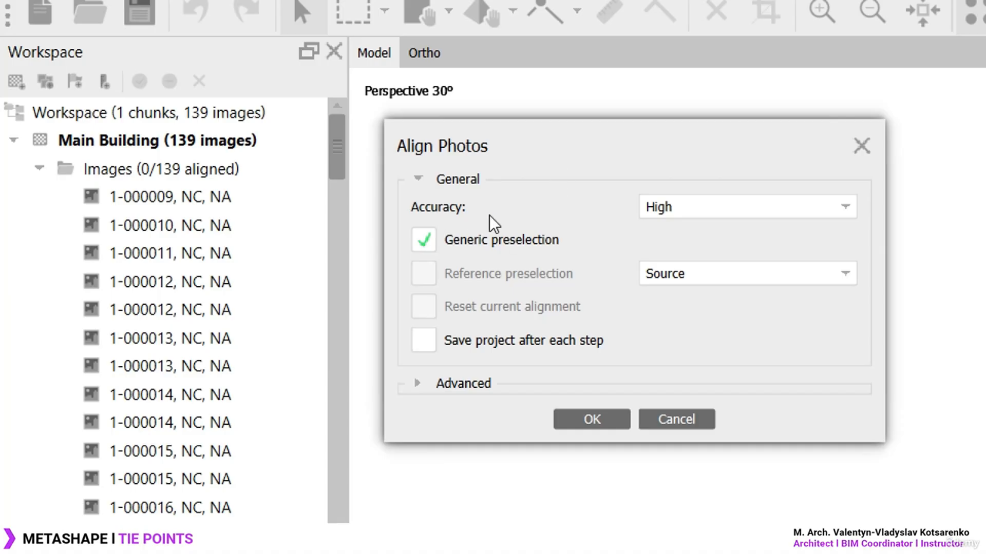
click(688, 211)
click(678, 253)
drag(506, 150, 495, 144)
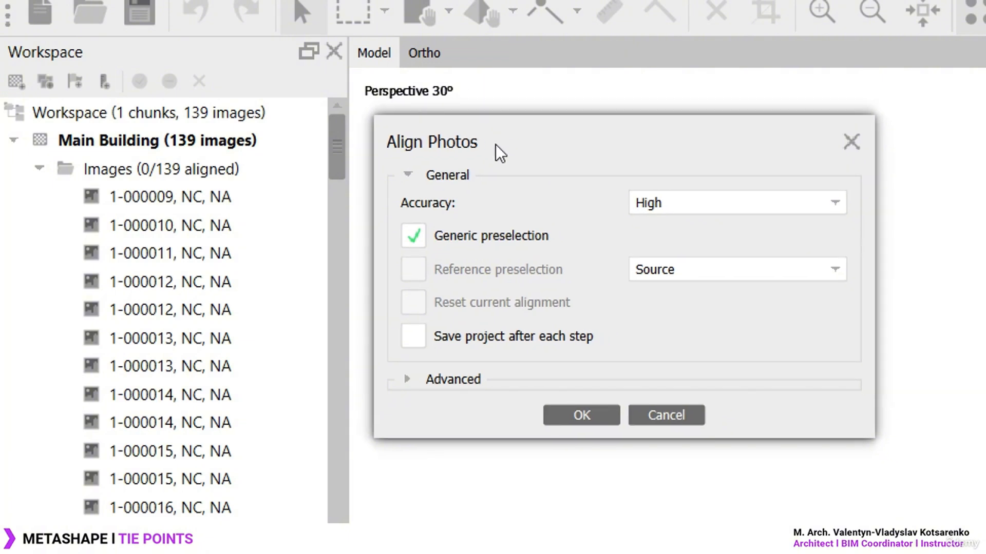
click(724, 211)
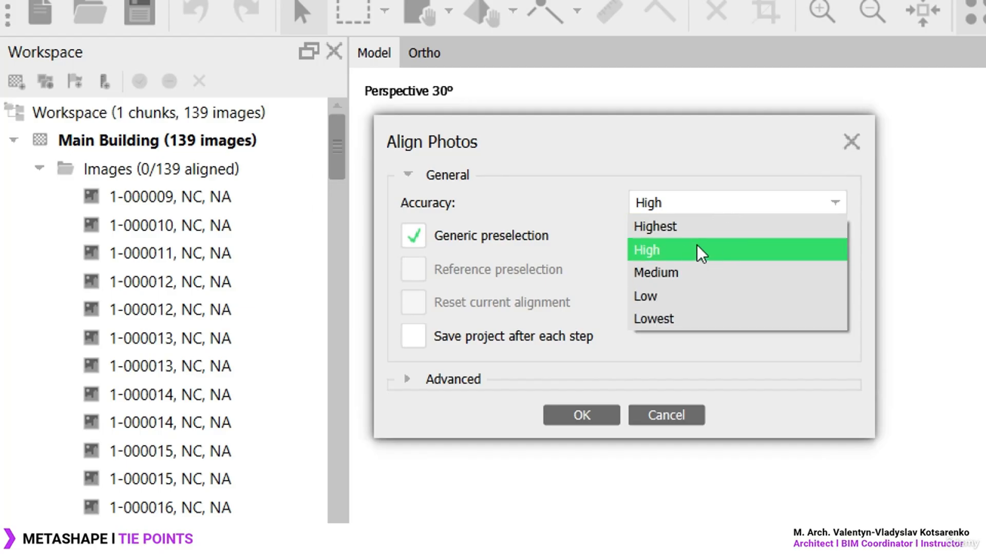
click(697, 244)
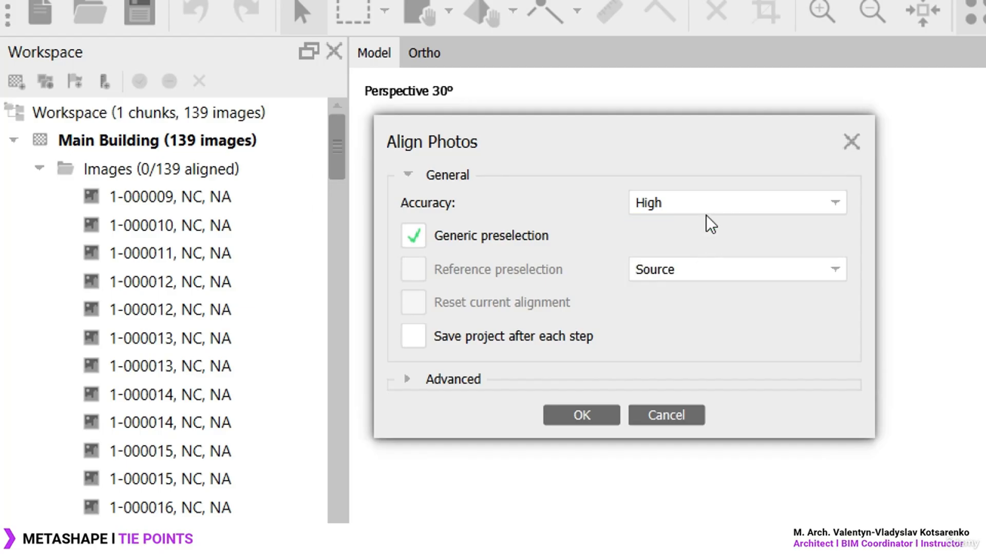
click(697, 200)
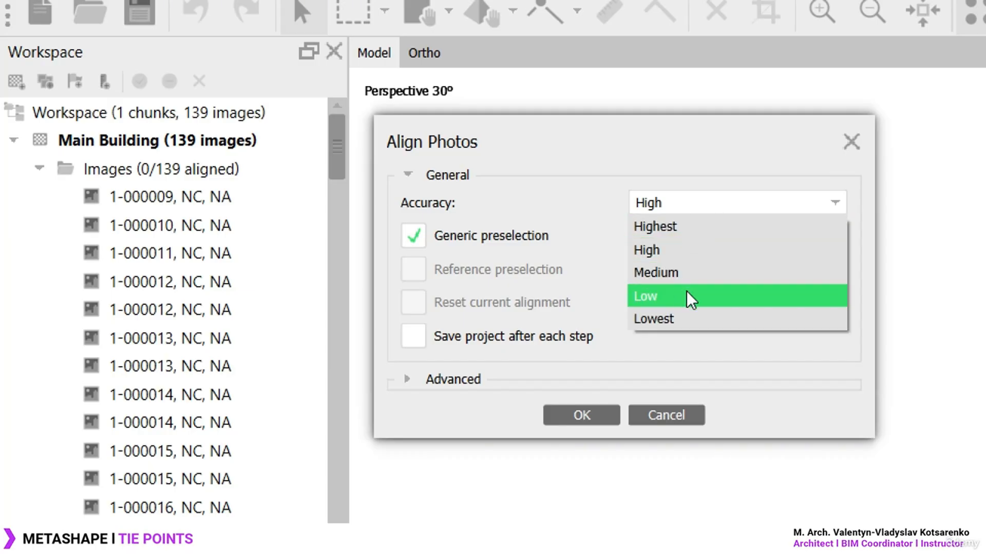
click(694, 250)
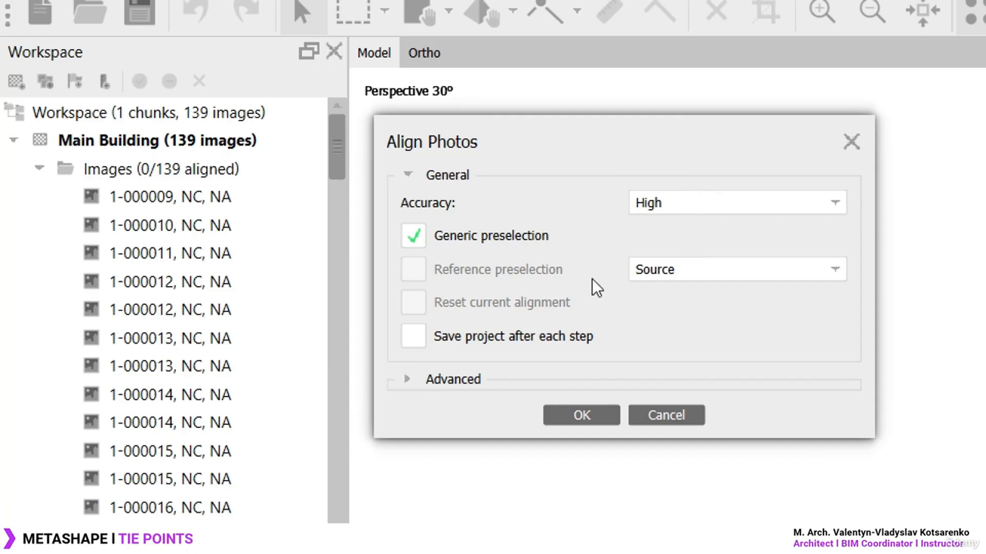
Expand Advanced options and run alignment with 40,000 key and 4,000 tie point limits
click(414, 379)
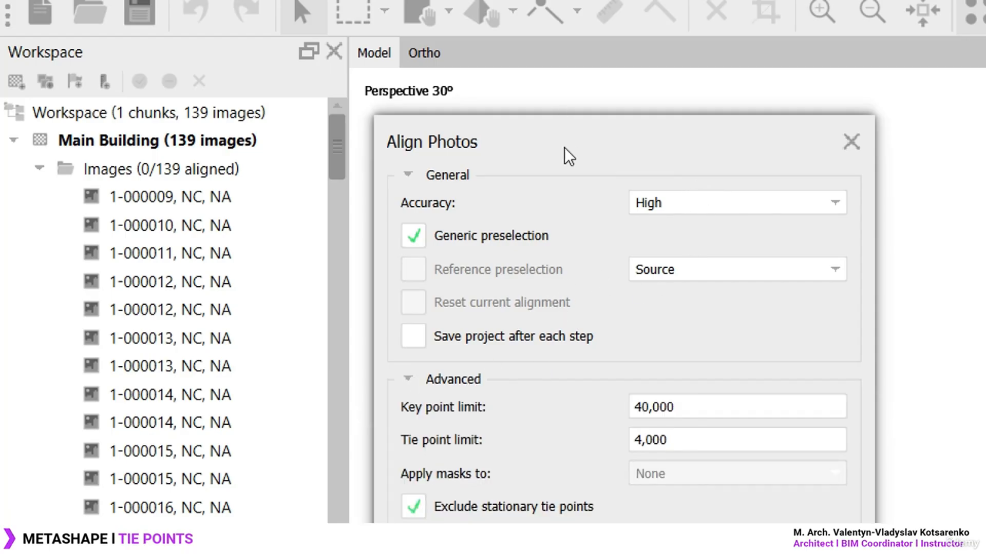
drag(565, 147, 553, 98)
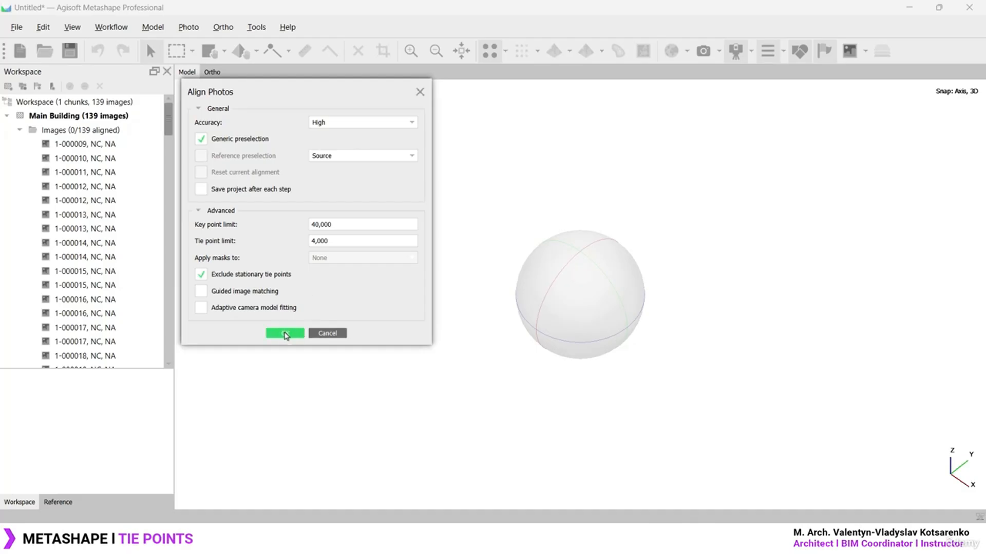
click(286, 334)
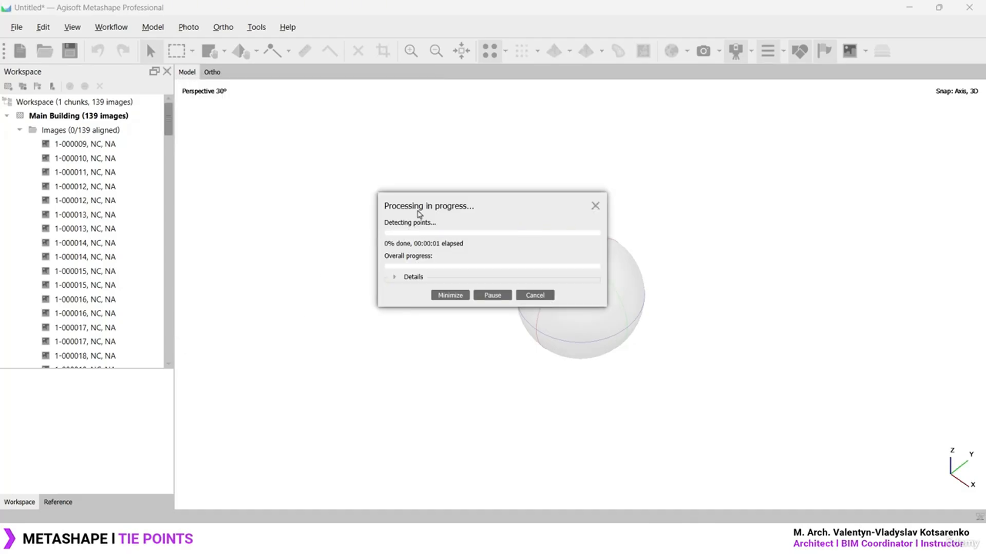
Move the progress window aside while alignment produces 51,749 tie points from 139 photos
drag(418, 208, 234, 123)
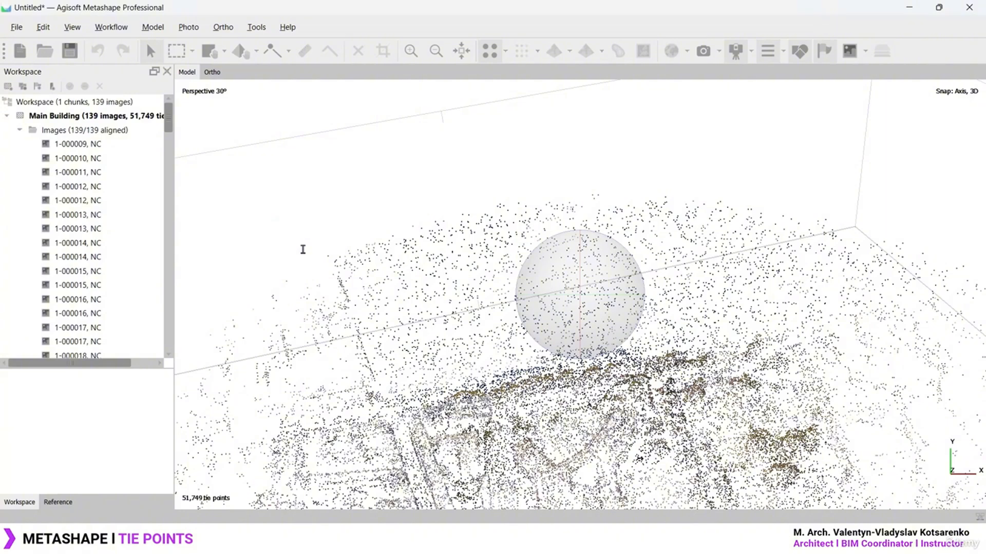
scroll(531, 203, down, 5)
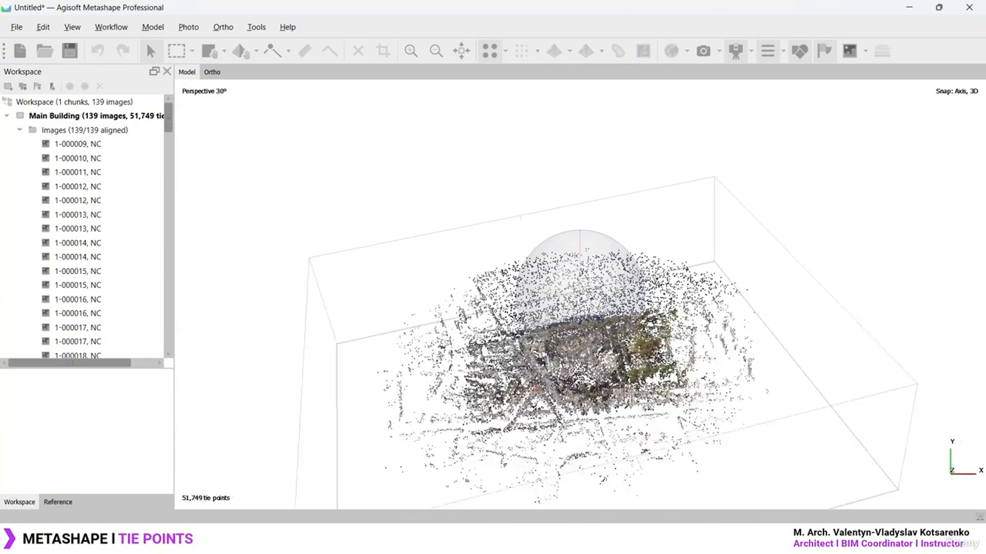
scroll(553, 268, up, 5)
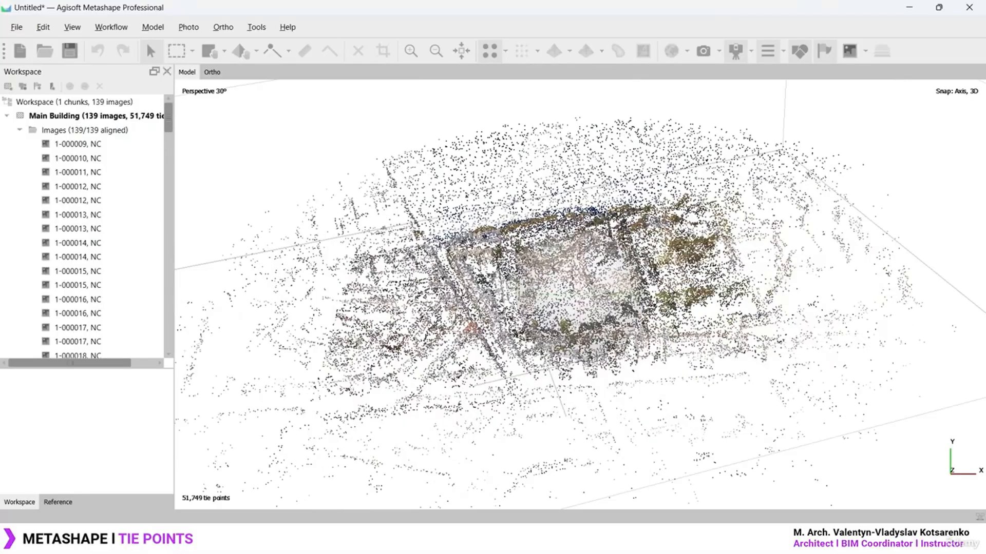
scroll(669, 288, down, 5)
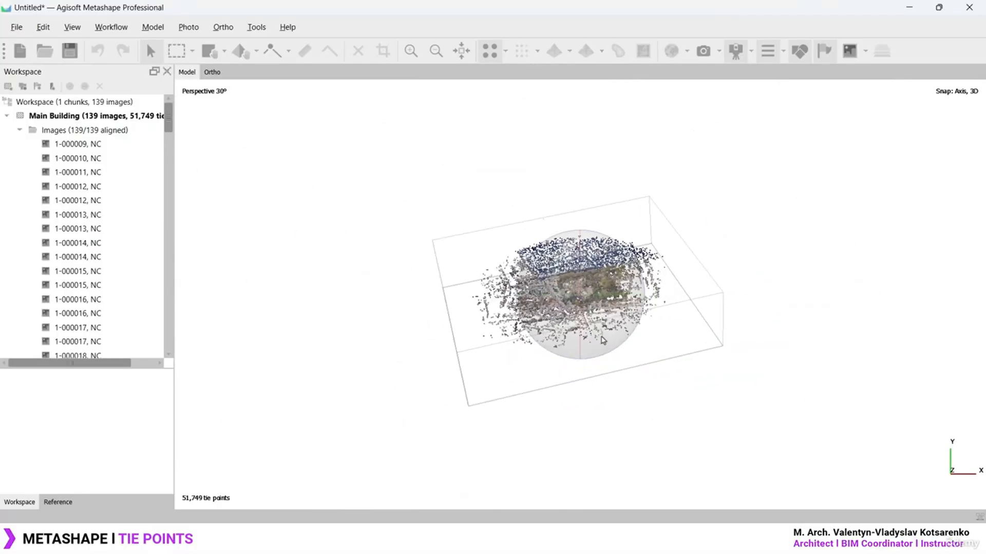
scroll(555, 343, up, 2)
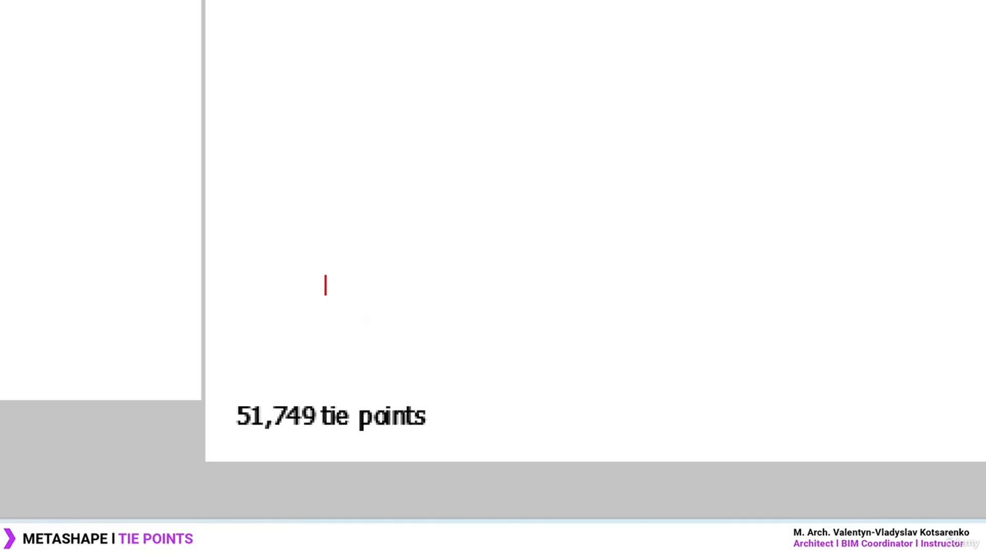
text(Photoscan)
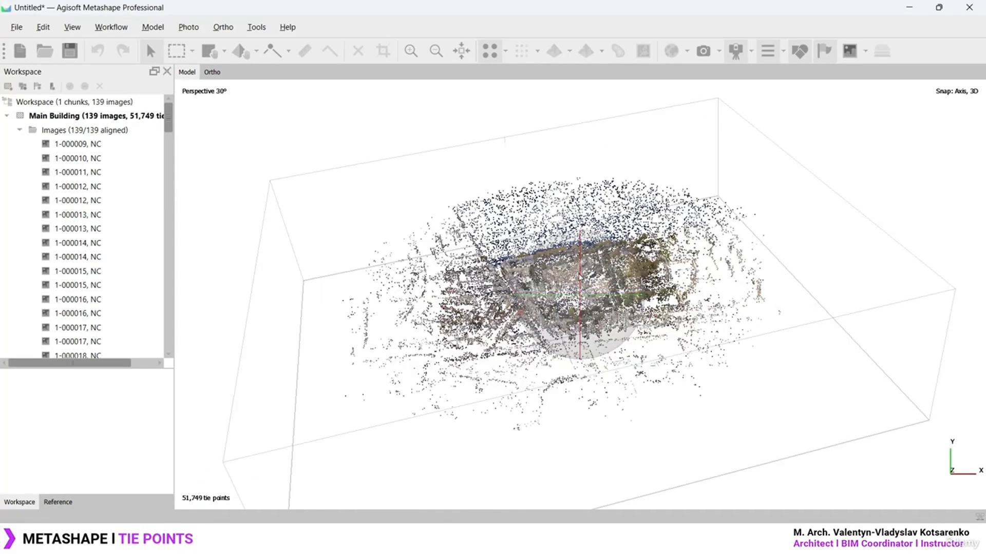
drag(579, 280, 640, 296)
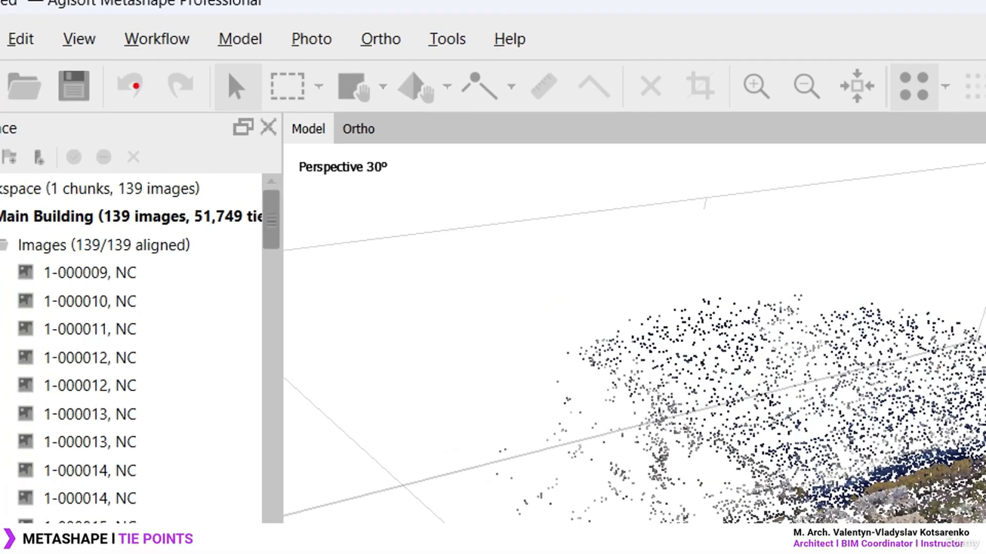
ctrl+drag(274, 109, 334, 147)
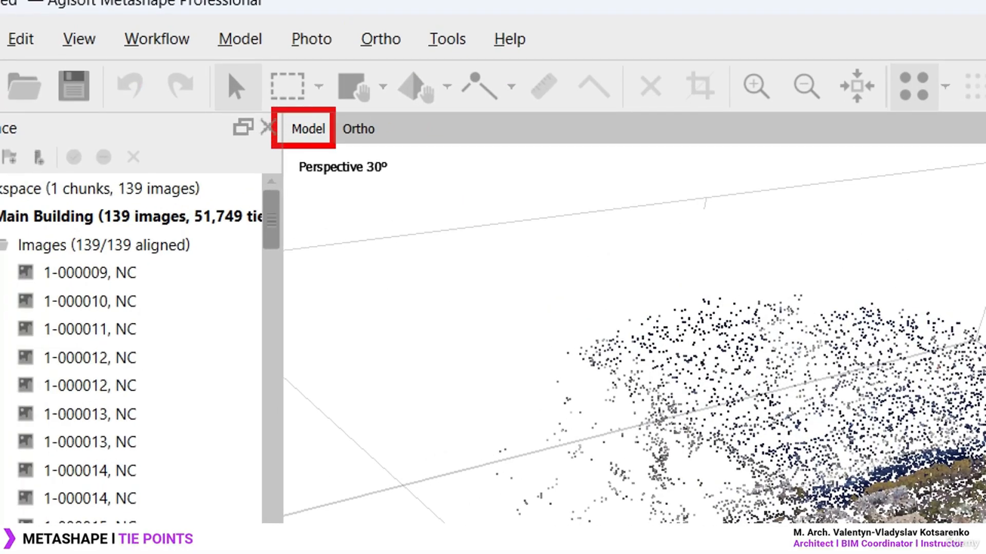
key(Escape)
click(354, 129)
click(307, 134)
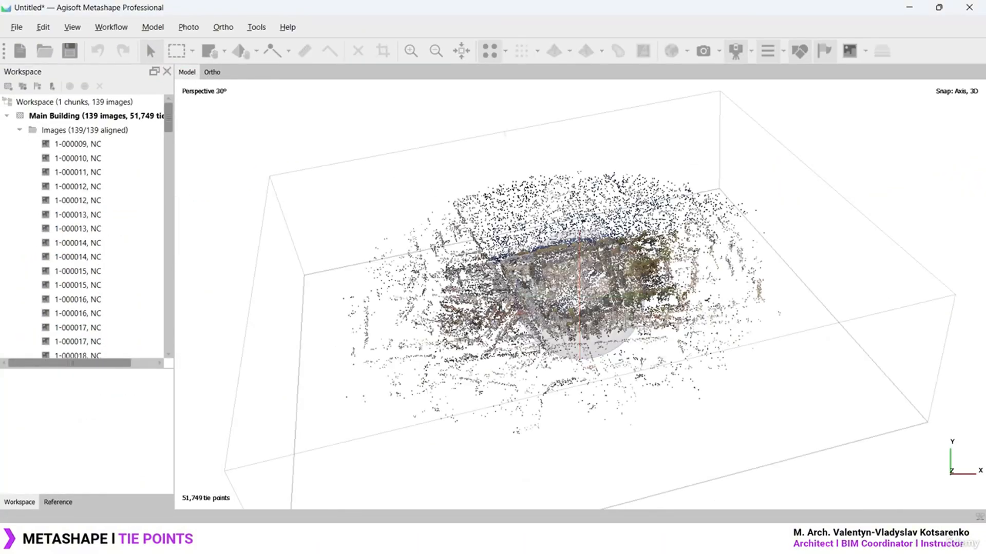
drag(580, 296, 586, 296)
drag(698, 306, 569, 280)
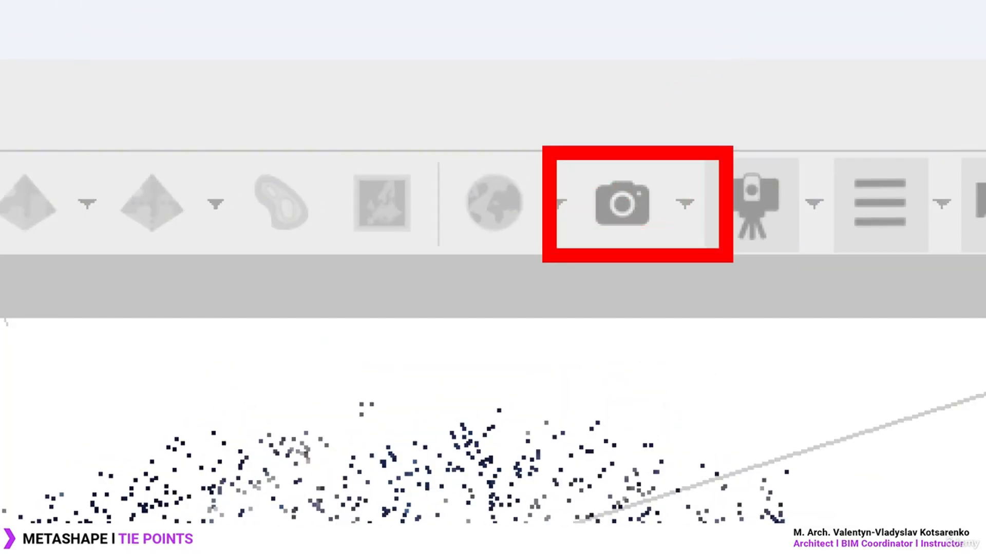
Turn on display of the aligned camera positions around the tie-point cloud
click(684, 203)
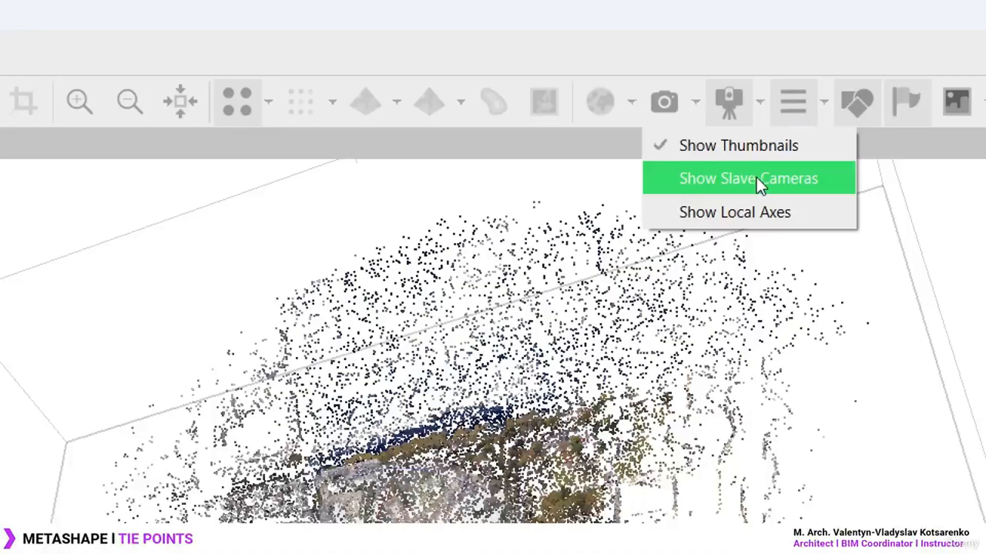
click(756, 179)
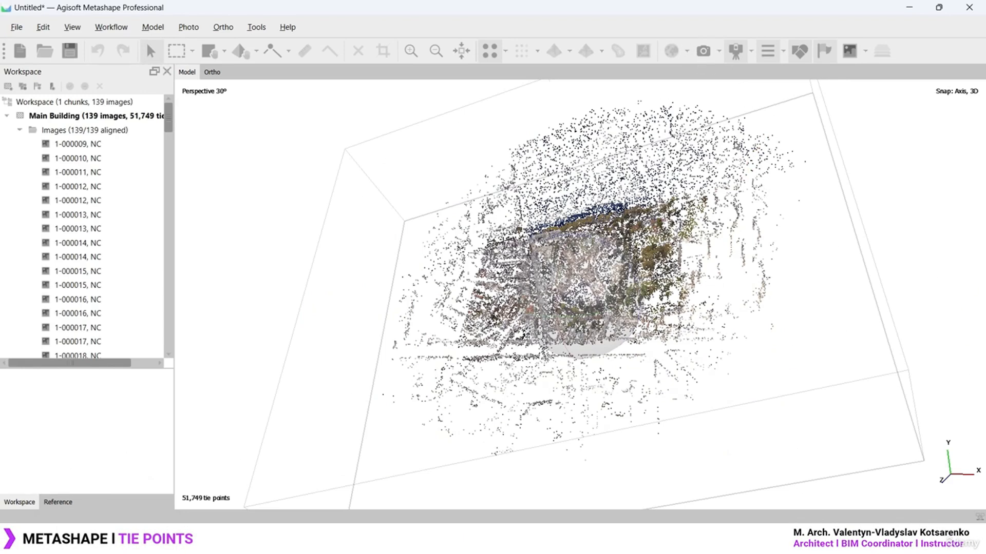
click(703, 56)
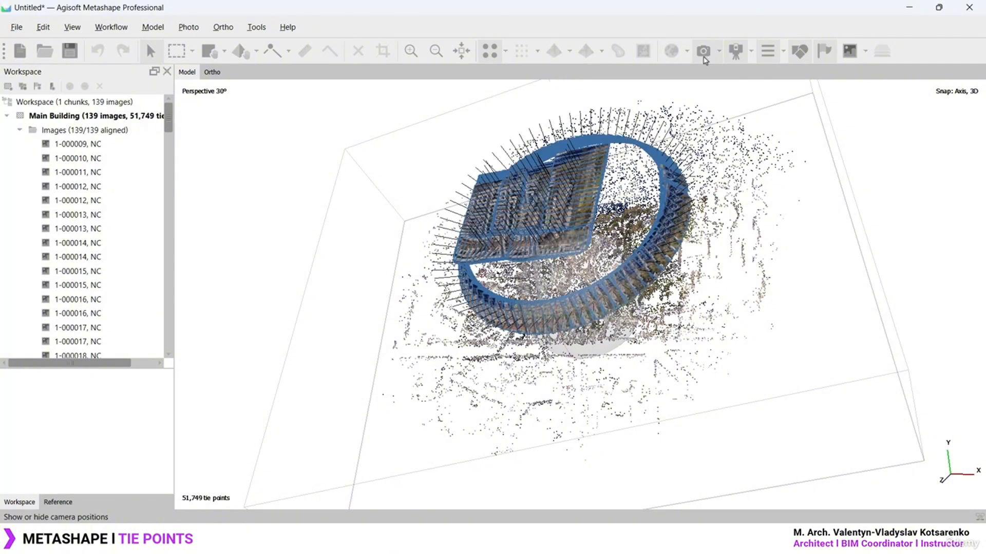
scroll(639, 187, up, 3)
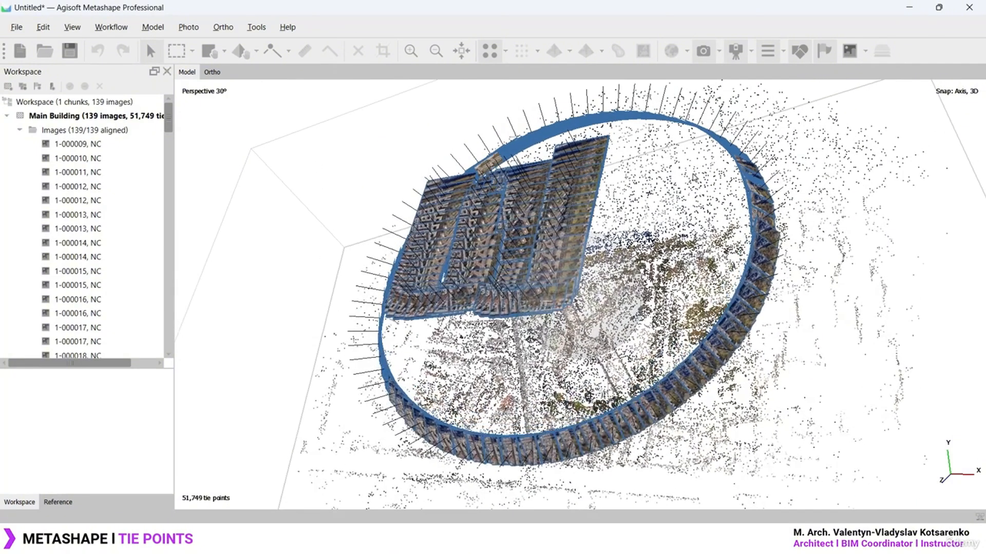
click(708, 55)
click(708, 56)
click(709, 55)
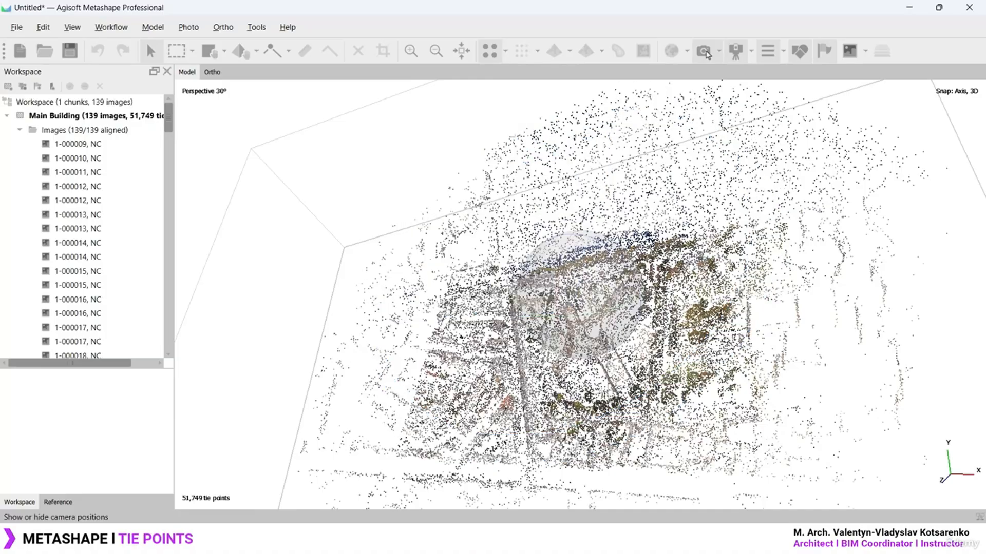
click(709, 55)
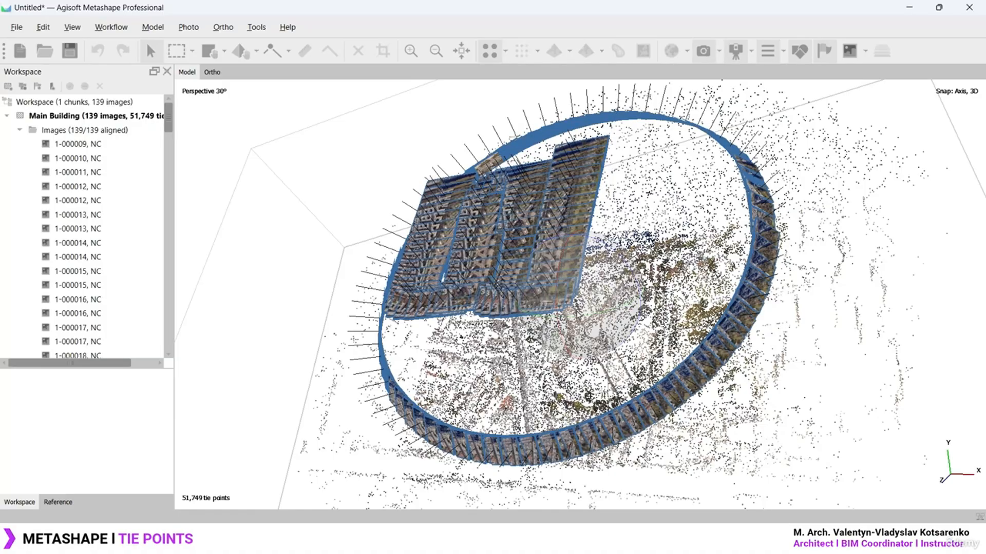
Orbit around the tie-point cloud until the camera ring is seen edge-on
drag(595, 331, 616, 326)
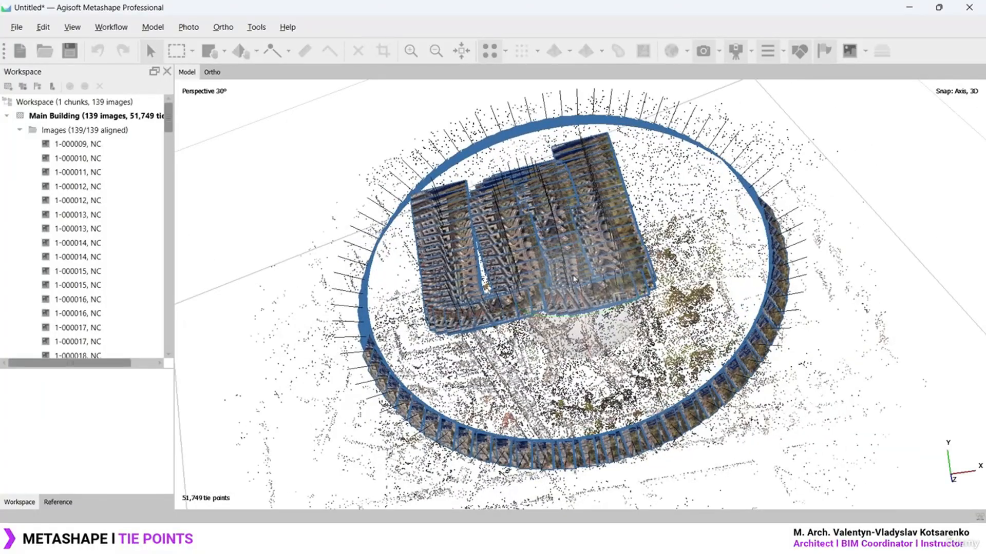
drag(600, 318, 555, 322)
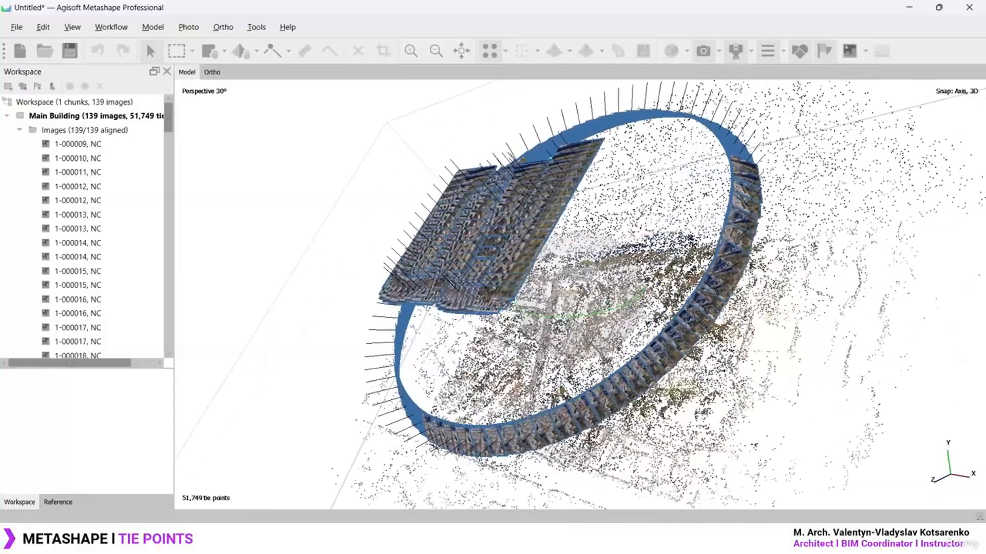
mouse_move(502, 425)
mouse_down()
mouse_move(699, 312)
mouse_move(647, 128)
mouse_move(421, 261)
mouse_move(451, 414)
mouse_move(479, 424)
mouse_up()
mouse_move(477, 409)
mouse_down()
mouse_move(487, 419)
mouse_move(471, 431)
mouse_up()
key(ctrl+z)
key(ctrl+z)
mouse_move(457, 170)
mouse_down()
mouse_move(429, 290)
mouse_move(524, 197)
mouse_move(462, 300)
mouse_move(567, 157)
mouse_up()
key(Escape)
drag(517, 388, 510, 381)
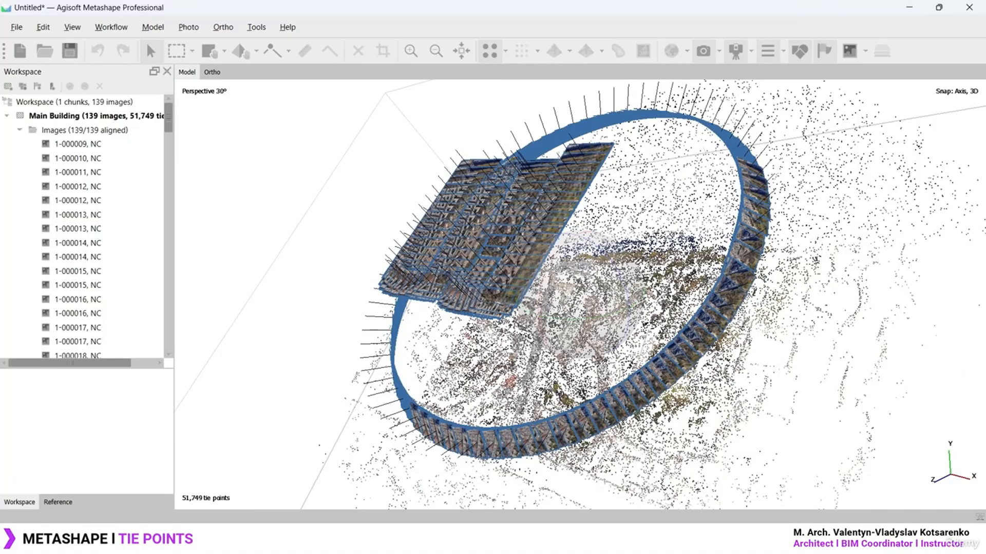
drag(592, 355, 697, 86)
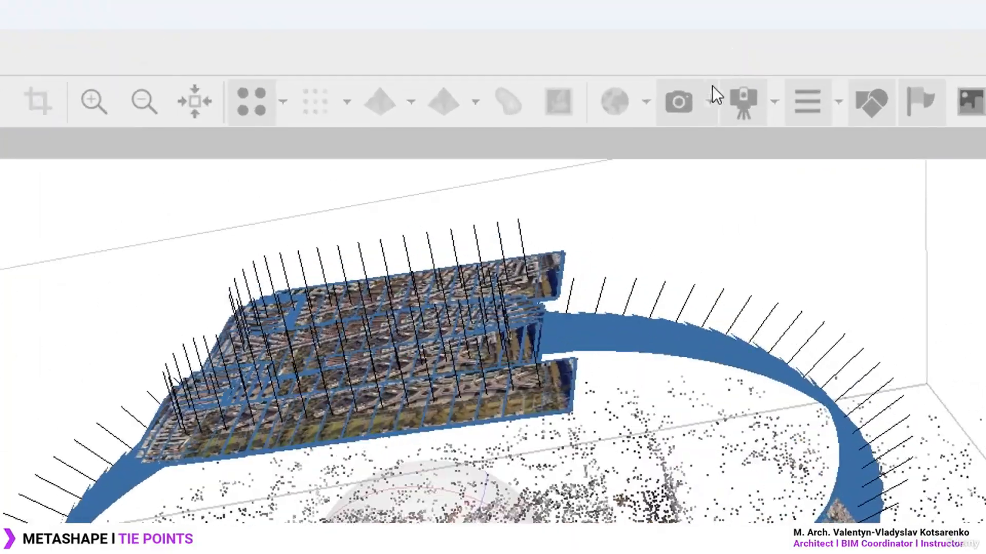
Keep photo thumbnails on the cameras and enable Show Local Axes
click(709, 103)
click(738, 106)
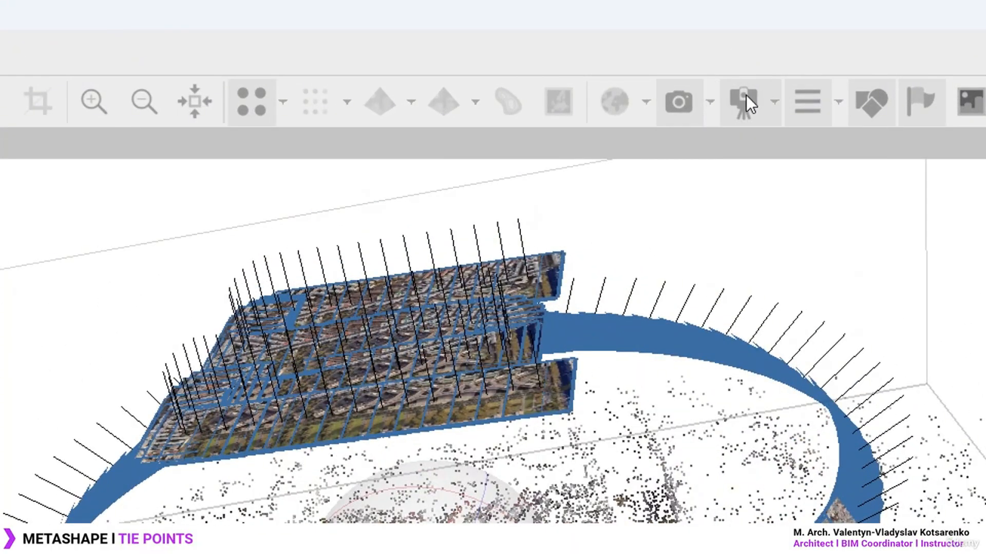
click(710, 104)
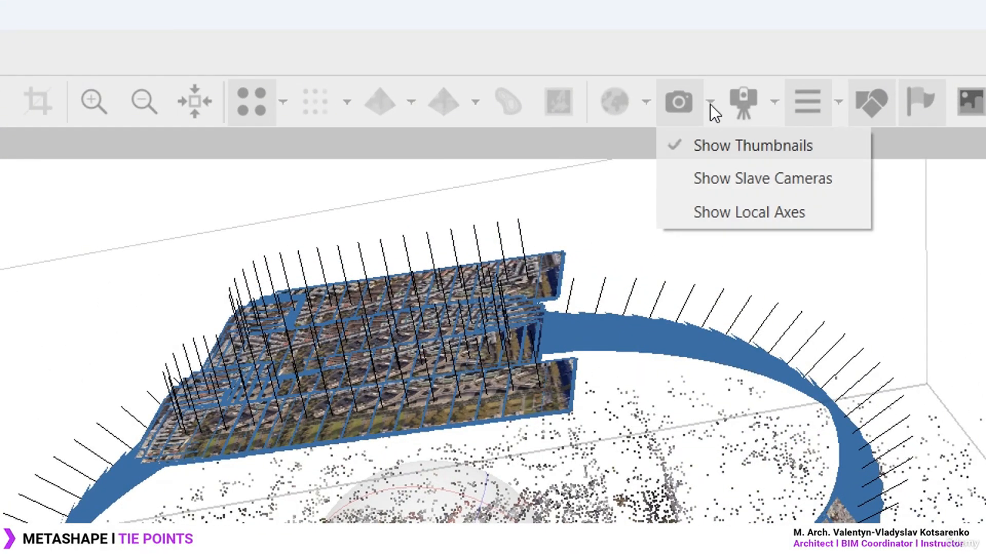
click(740, 147)
click(708, 102)
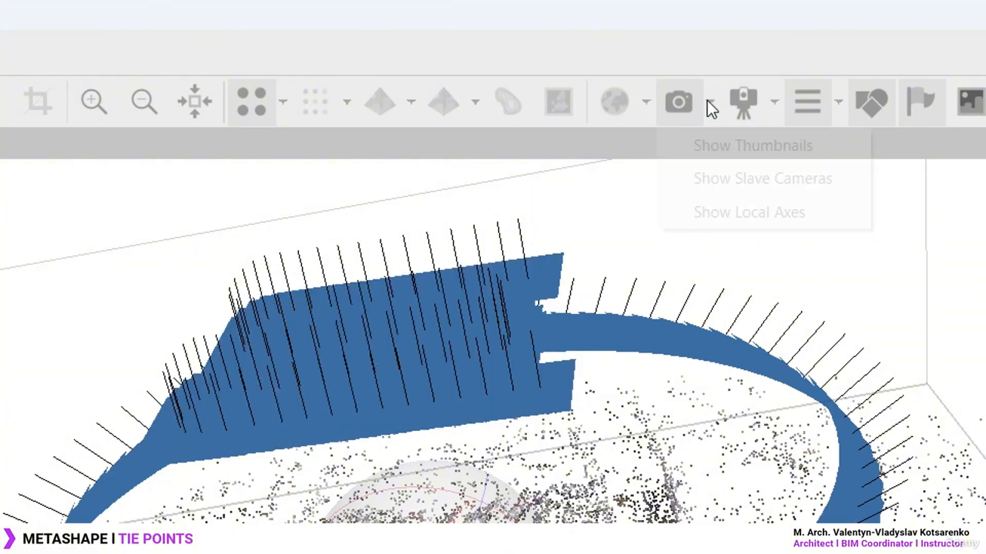
click(729, 133)
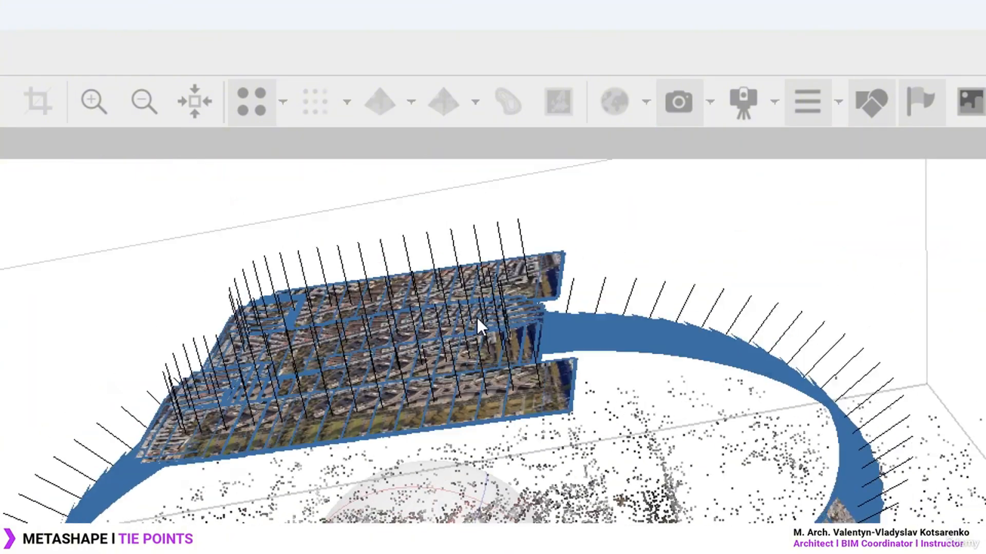
click(709, 109)
click(731, 211)
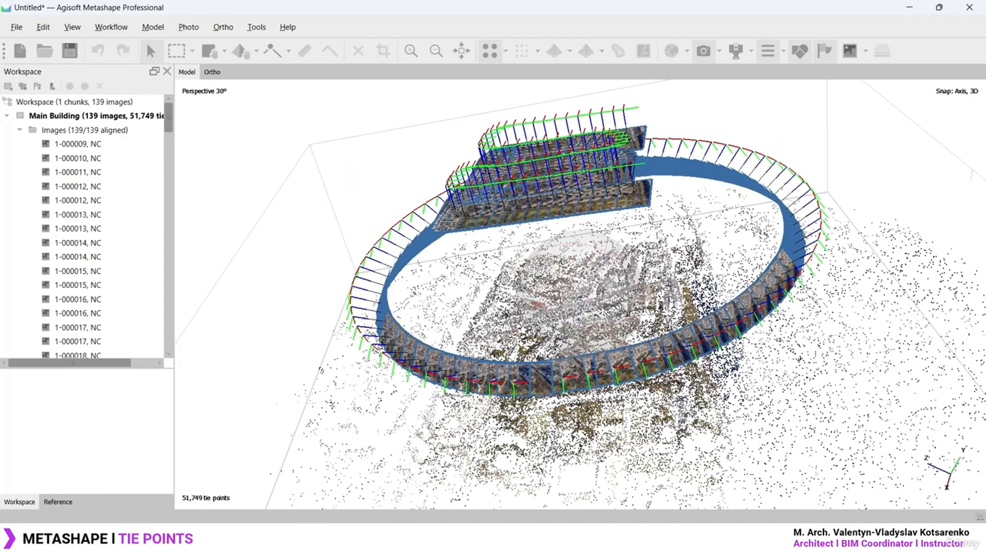
drag(571, 301, 581, 355)
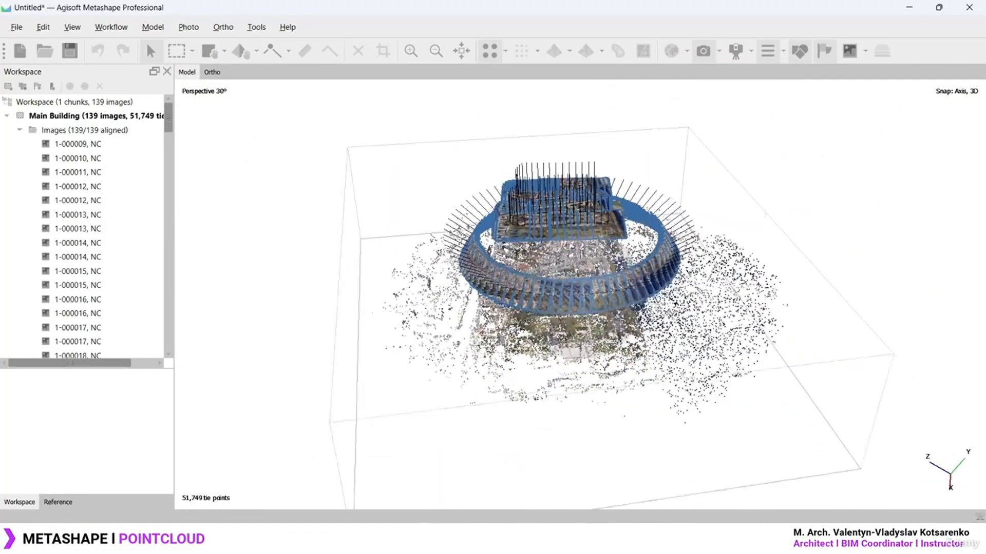
drag(606, 350, 614, 327)
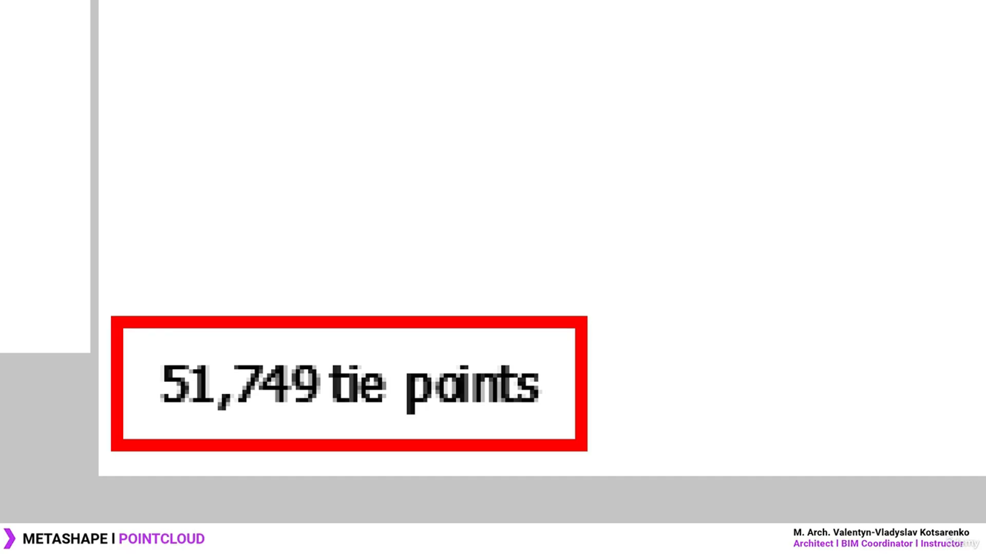
scroll(559, 303, up, 8)
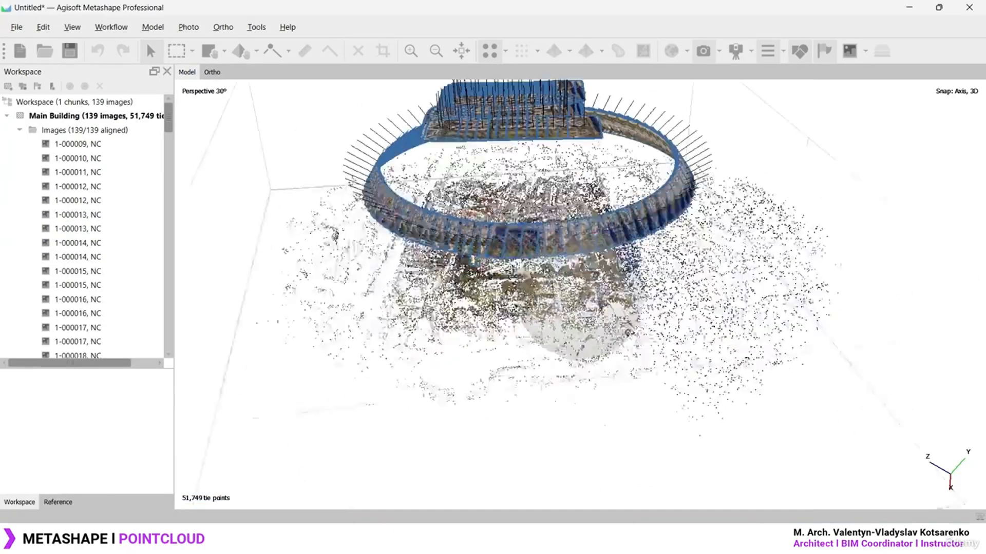
drag(575, 303, 655, 271)
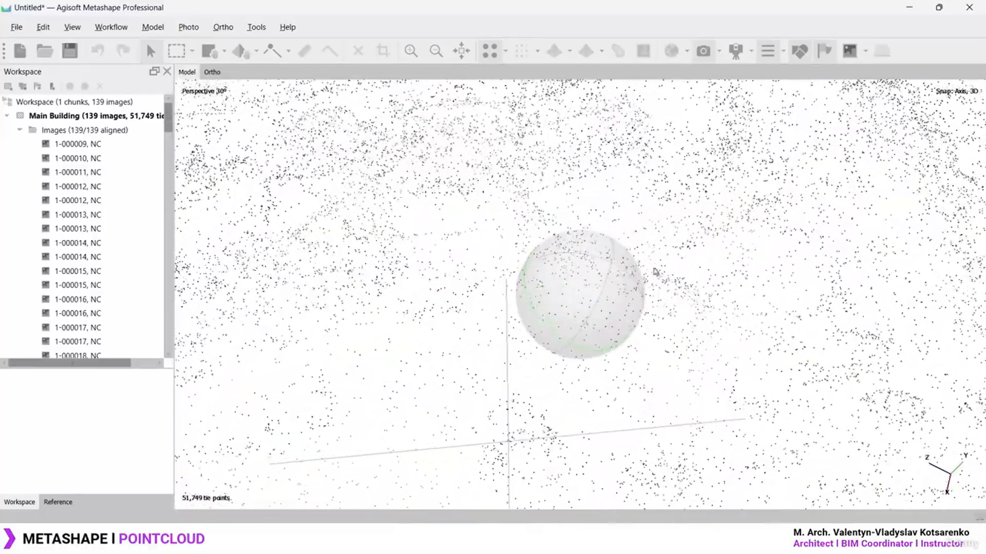
mouse_move(595, 289)
mouse_down()
mouse_move(583, 303)
mouse_move(600, 277)
mouse_move(579, 185)
mouse_move(587, 300)
mouse_move(597, 285)
mouse_up()
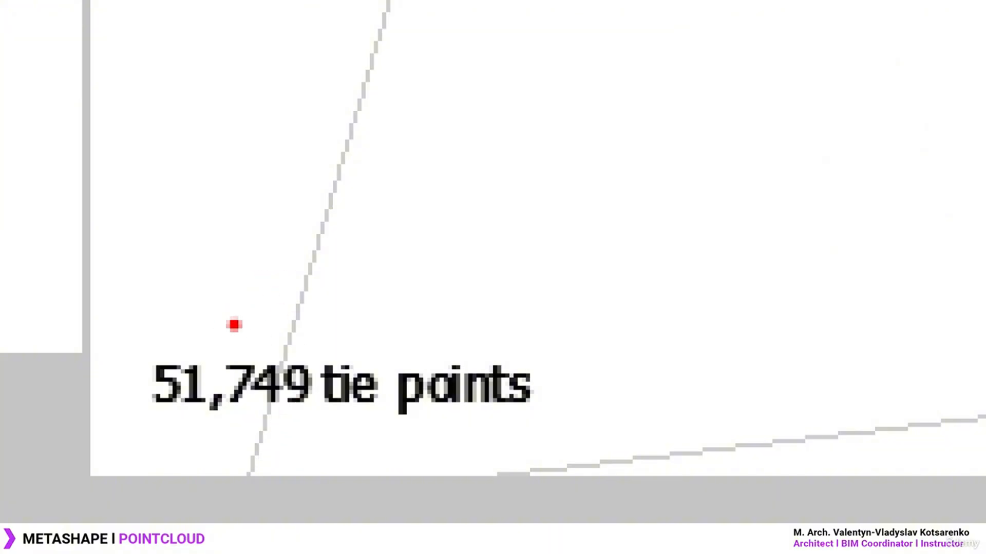
mouse_move(253, 334)
mouse_down()
mouse_move(229, 246)
mouse_move(267, 215)
mouse_move(311, 263)
mouse_up()
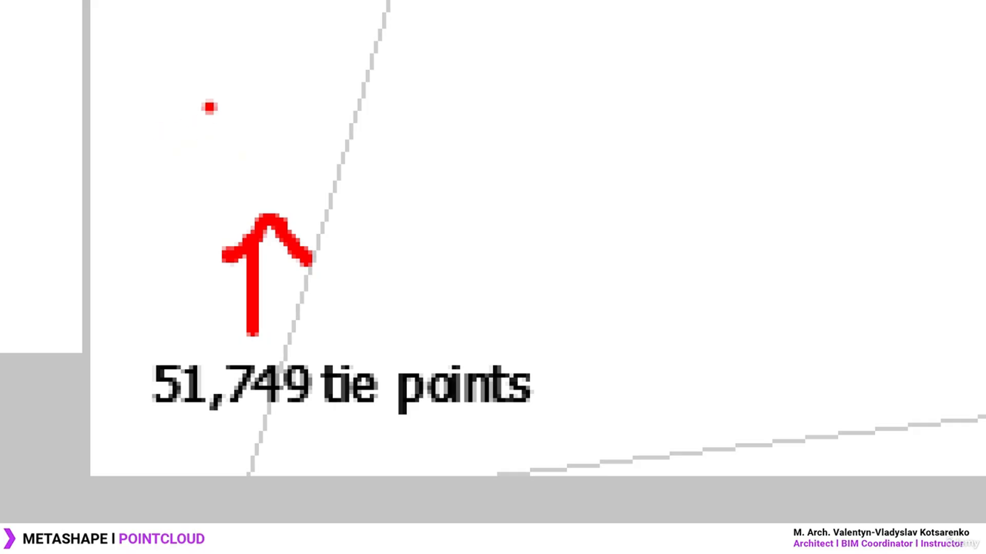
mouse_move(144, 149)
mouse_down()
mouse_move(149, 216)
mouse_move(231, 231)
mouse_up()
mouse_move(254, 72)
mouse_down()
mouse_move(287, 172)
mouse_move(341, 170)
mouse_up()
drag(366, 105, 355, 164)
drag(482, 163, 451, 211)
drag(508, 81, 534, 107)
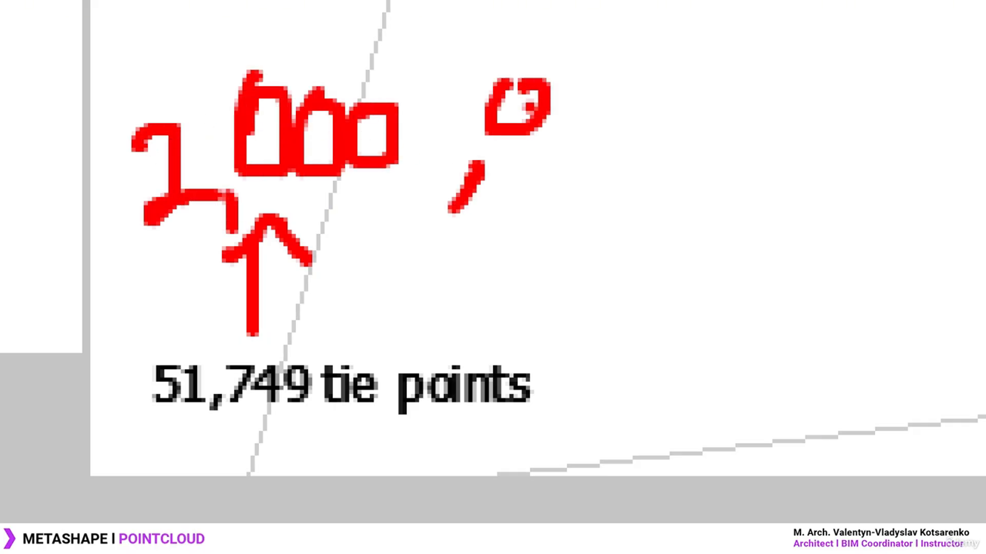
mouse_move(554, 72)
mouse_down()
mouse_move(562, 90)
mouse_move(605, 76)
mouse_up()
key(Escape)
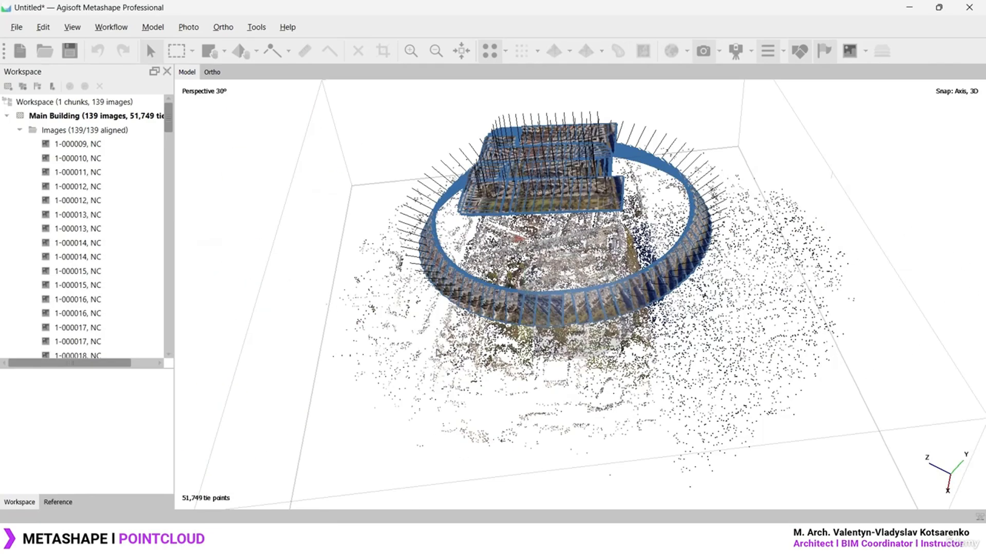
scroll(537, 296, up, 2)
scroll(547, 295, up, 2)
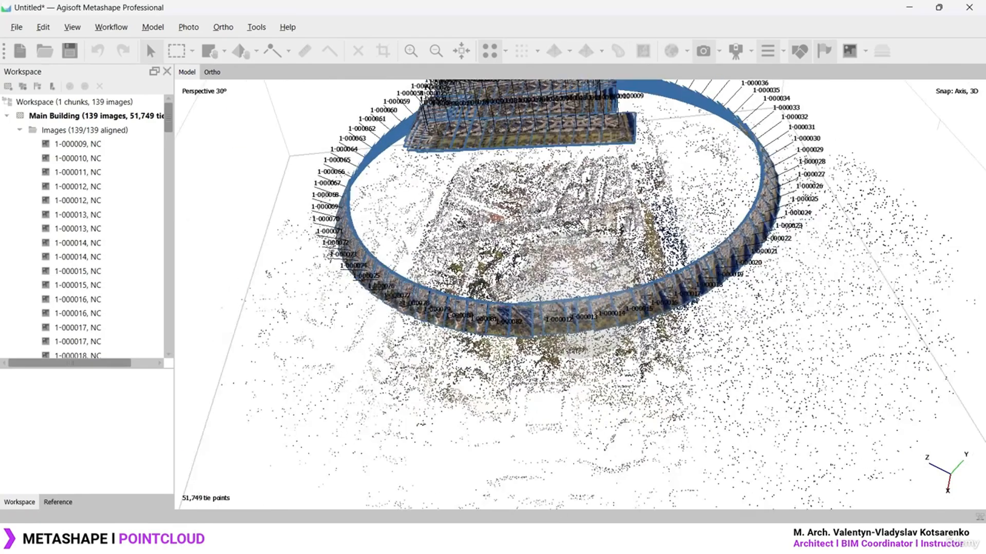
drag(560, 300, 581, 268)
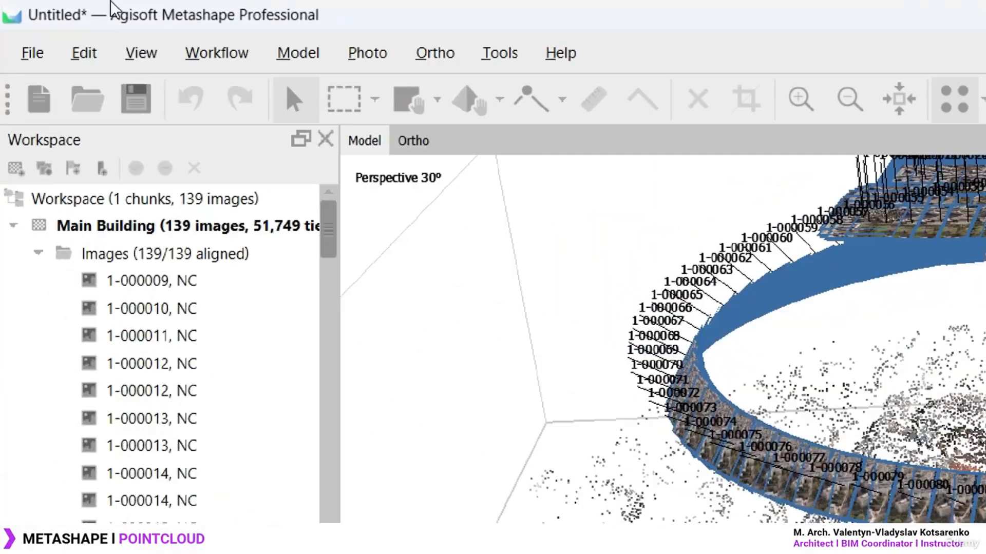
Open Build Point Cloud, showing High quality with depth maps as source
click(108, 26)
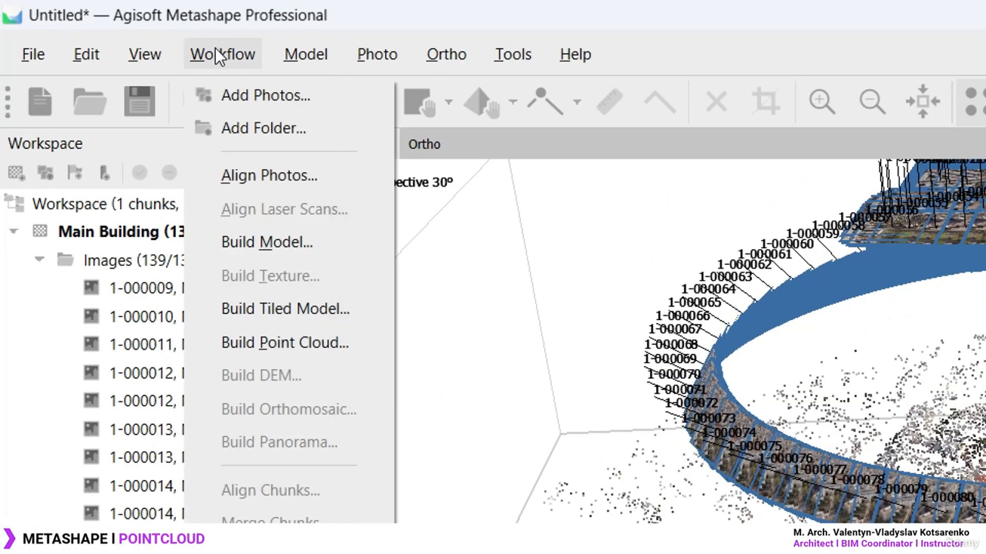
click(335, 346)
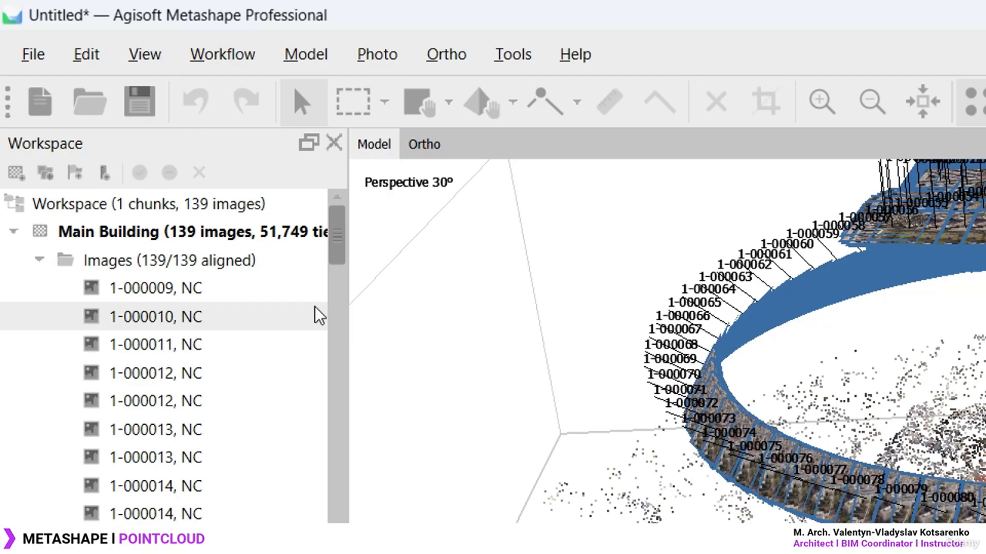
click(222, 54)
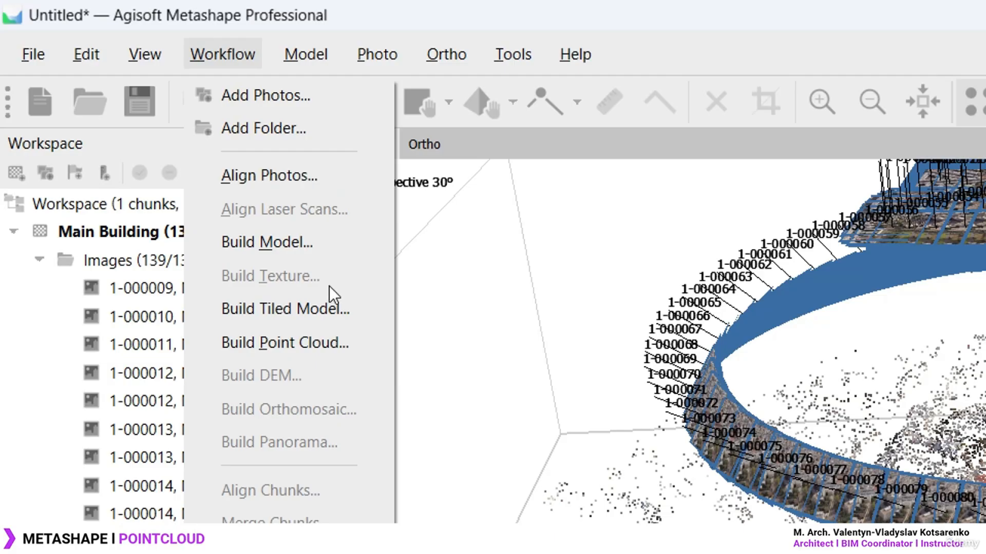
click(287, 343)
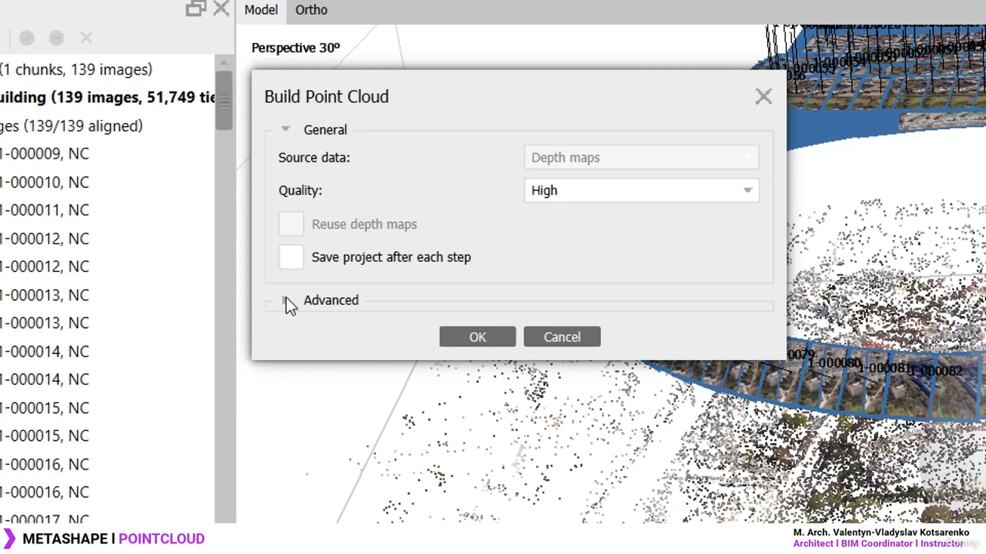
Expand Advanced options and set point cloud Quality to Medium
click(188, 301)
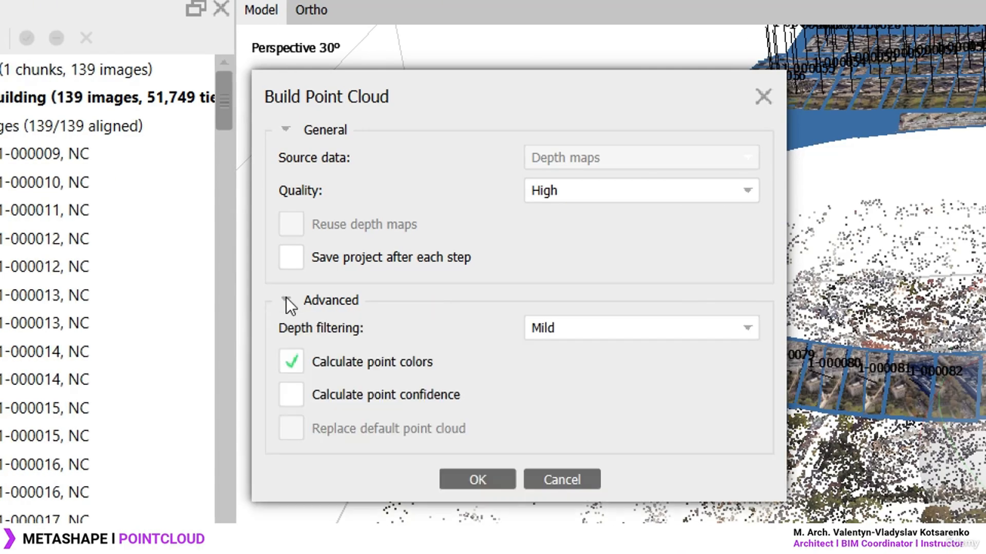
click(621, 192)
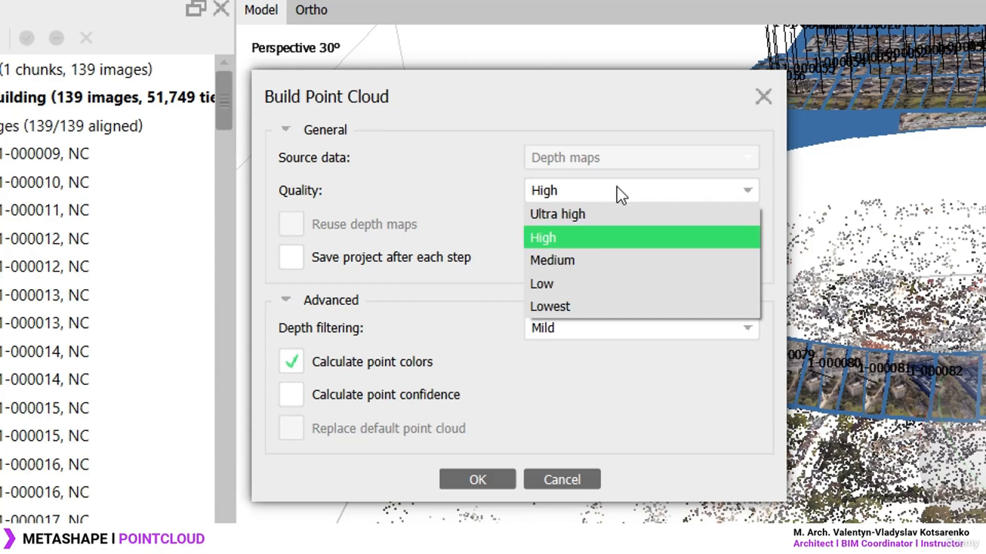
click(593, 236)
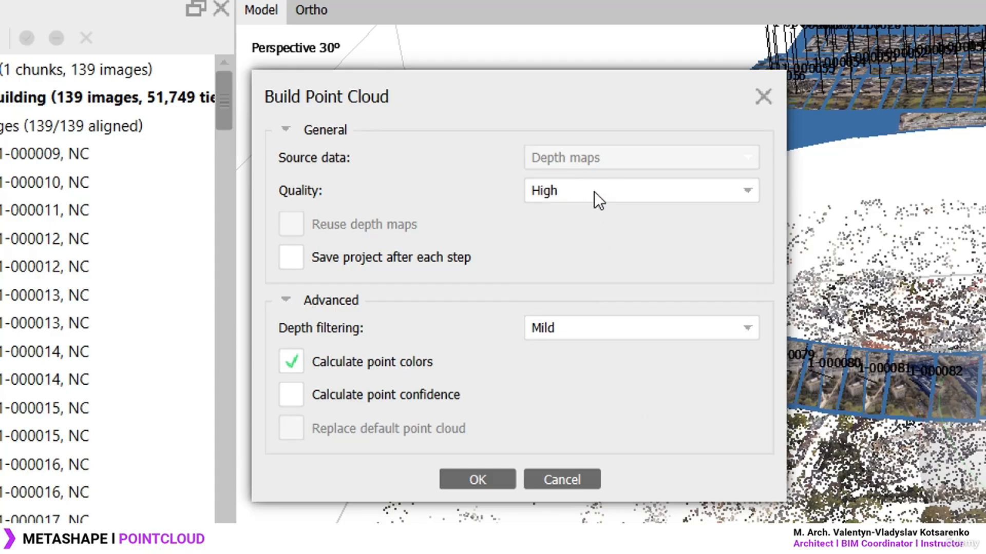
click(593, 192)
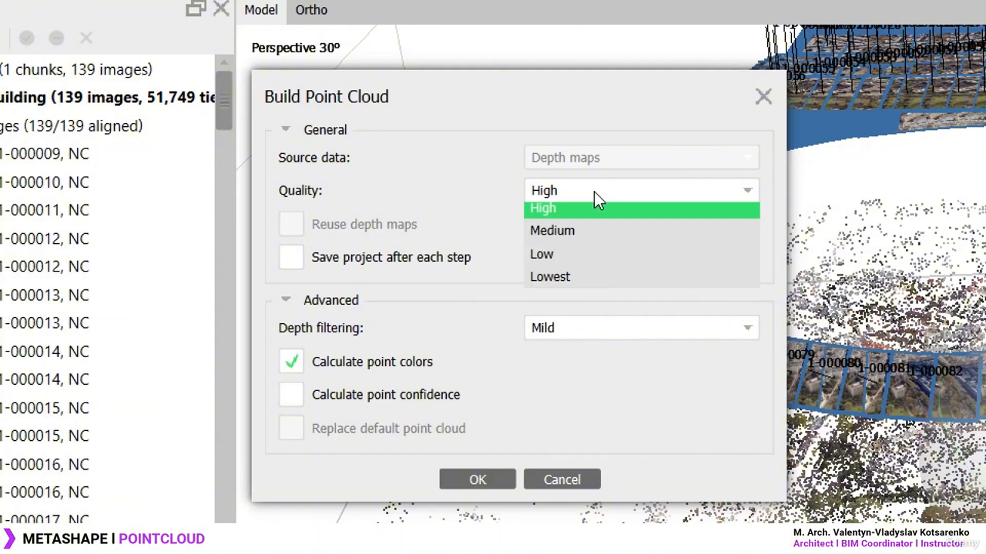
click(578, 259)
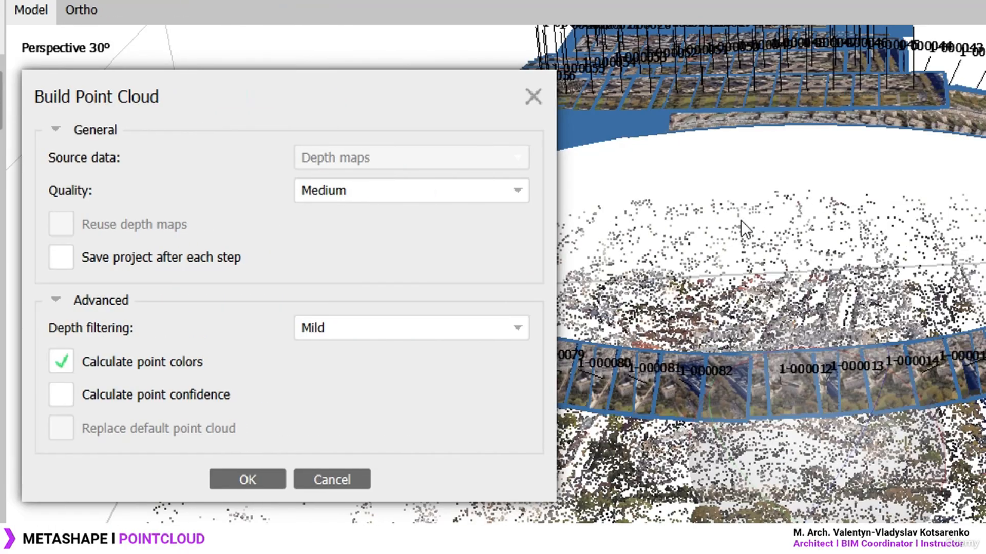
click(412, 190)
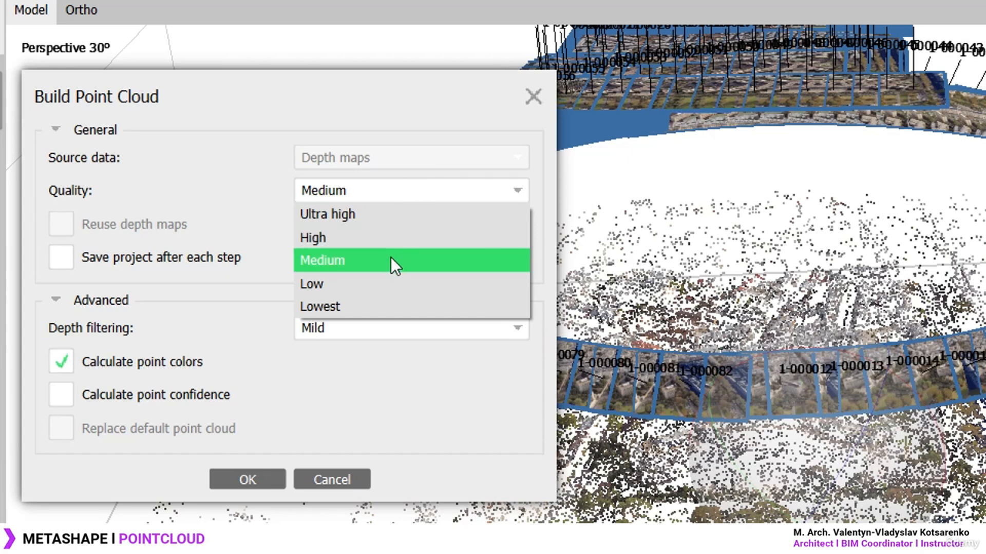
click(384, 239)
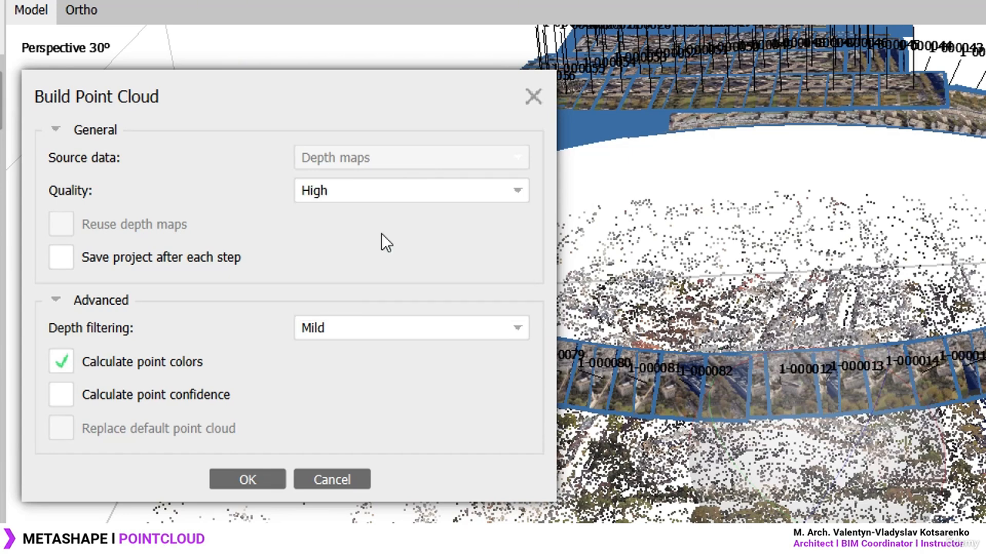
click(383, 192)
click(362, 192)
click(380, 191)
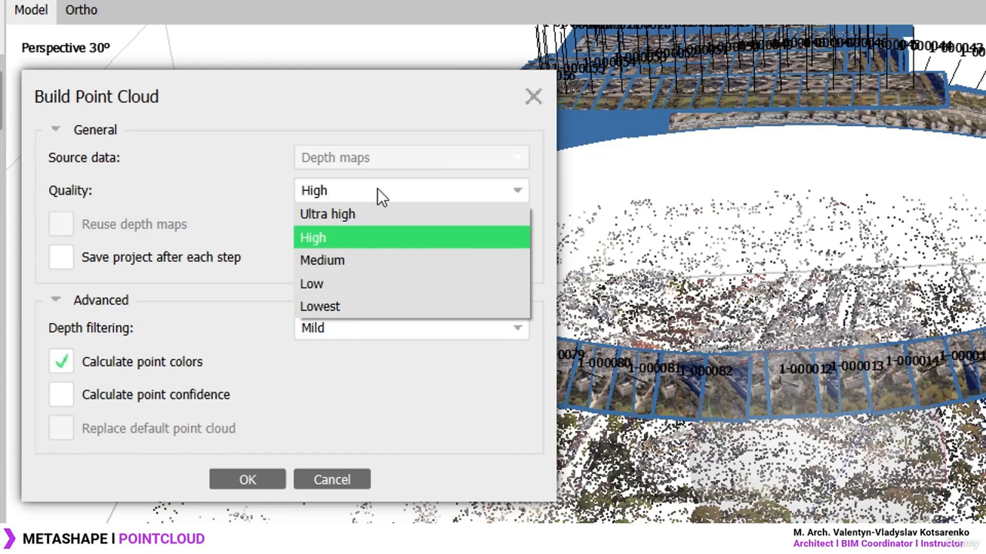
click(363, 259)
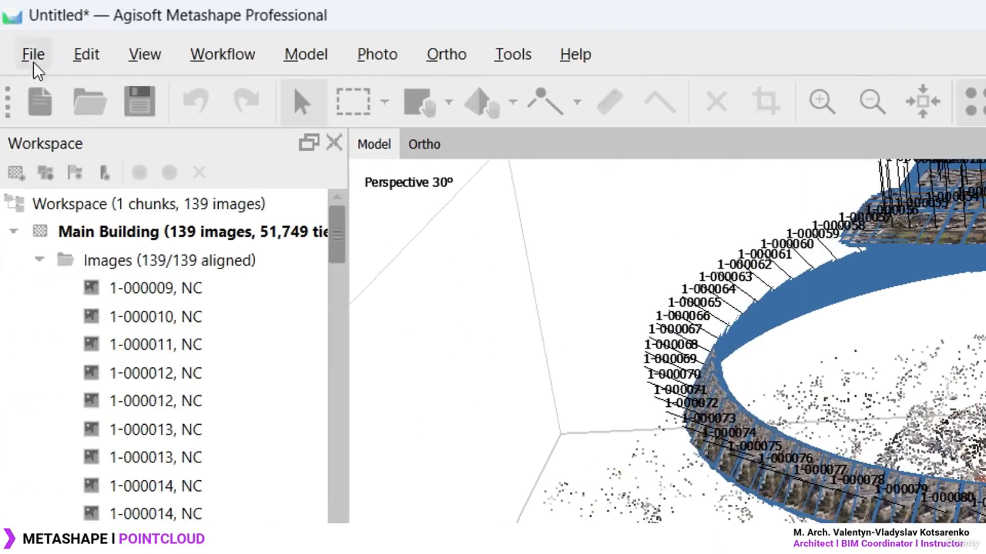
click(238, 55)
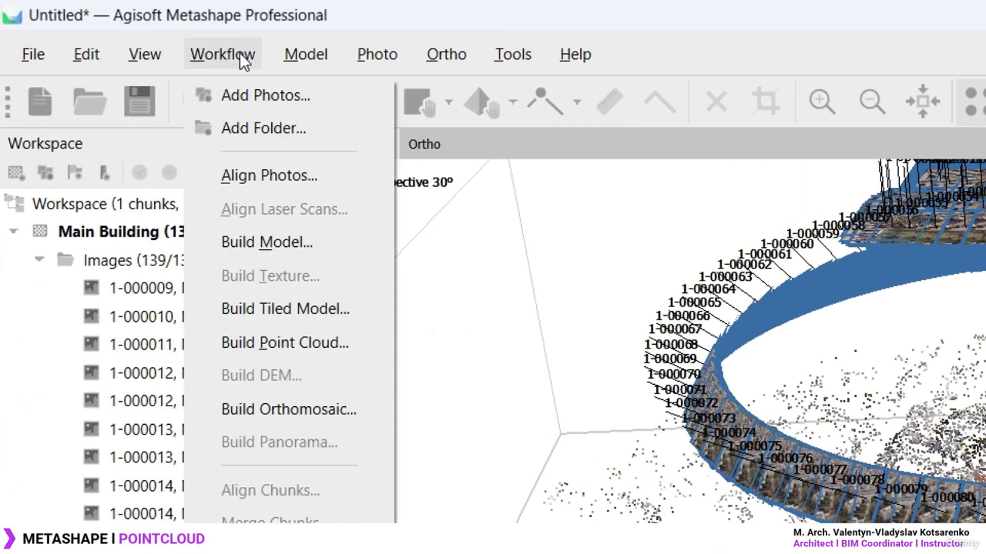
click(319, 343)
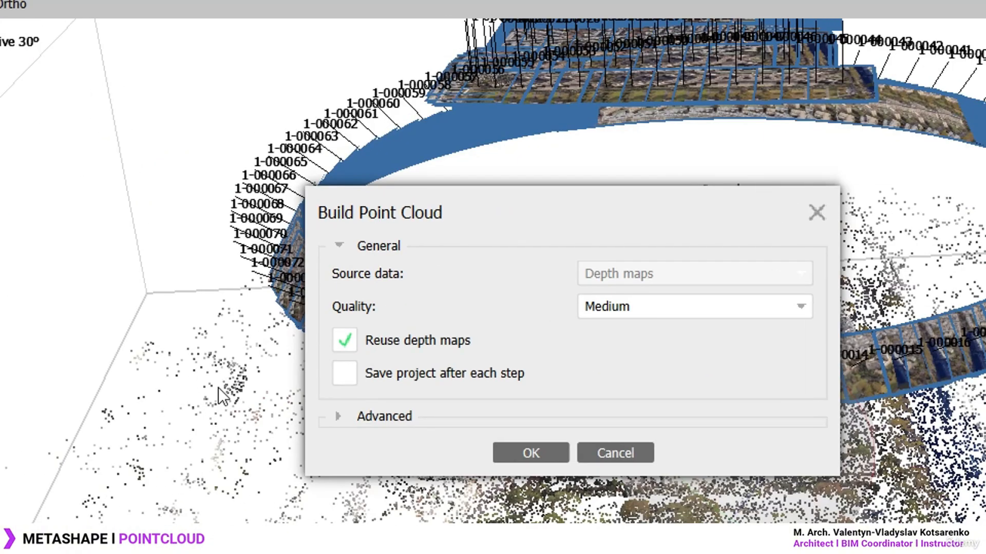
click(761, 317)
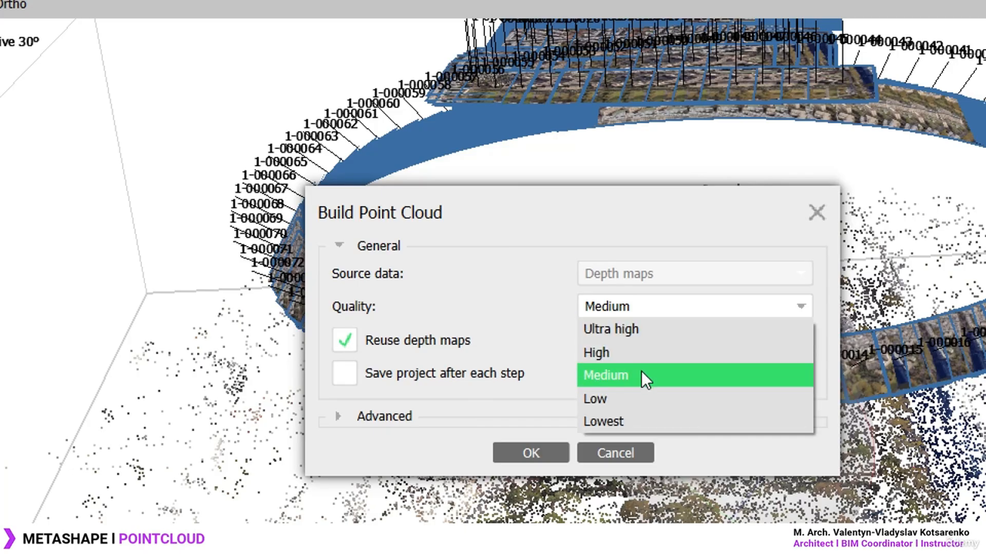
click(642, 374)
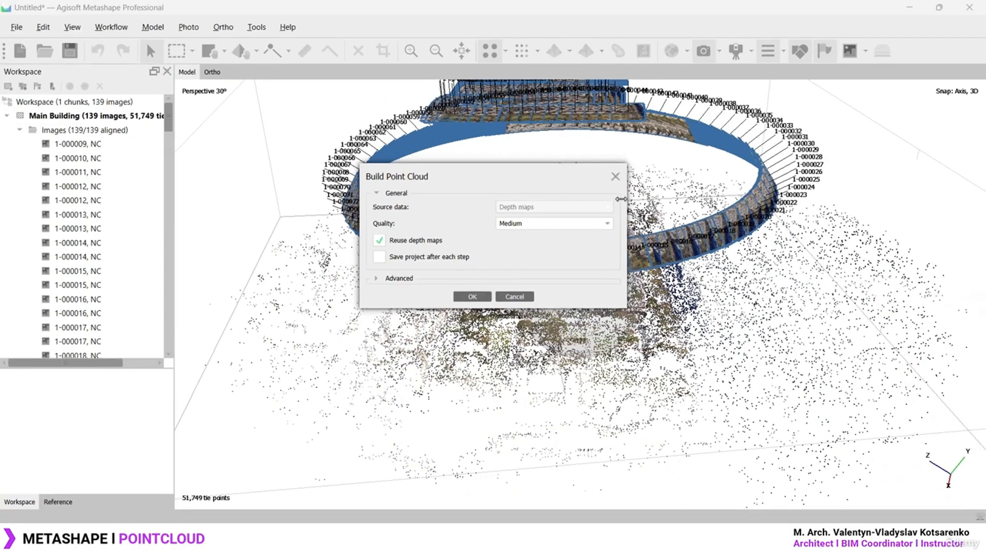
click(615, 177)
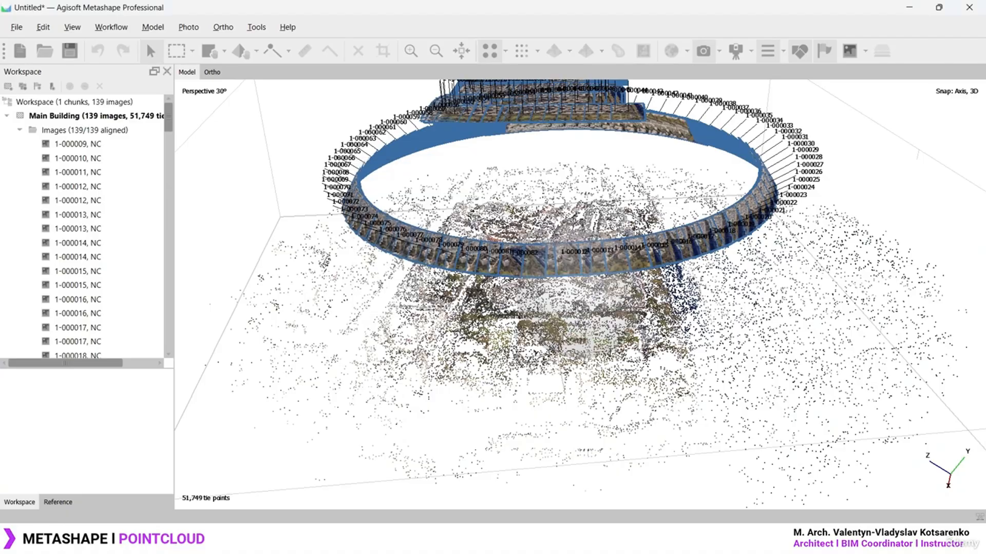
mouse_move(580, 308)
mouse_down()
mouse_move(626, 370)
mouse_move(524, 354)
mouse_move(622, 277)
mouse_move(580, 292)
mouse_up()
drag(491, 264, 486, 300)
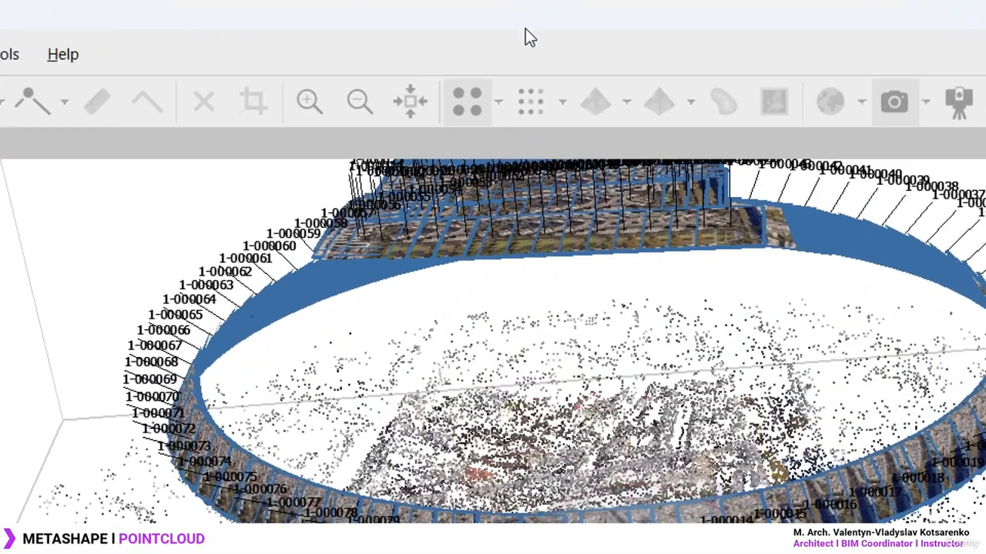
Display the 1,338,175-point dense cloud and orbit it to a near top-down view
click(498, 96)
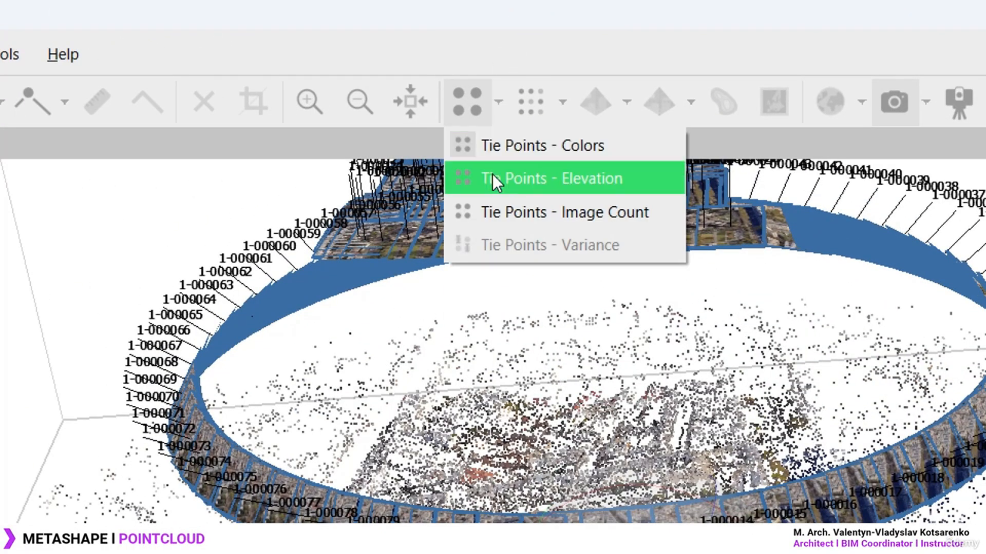
click(499, 107)
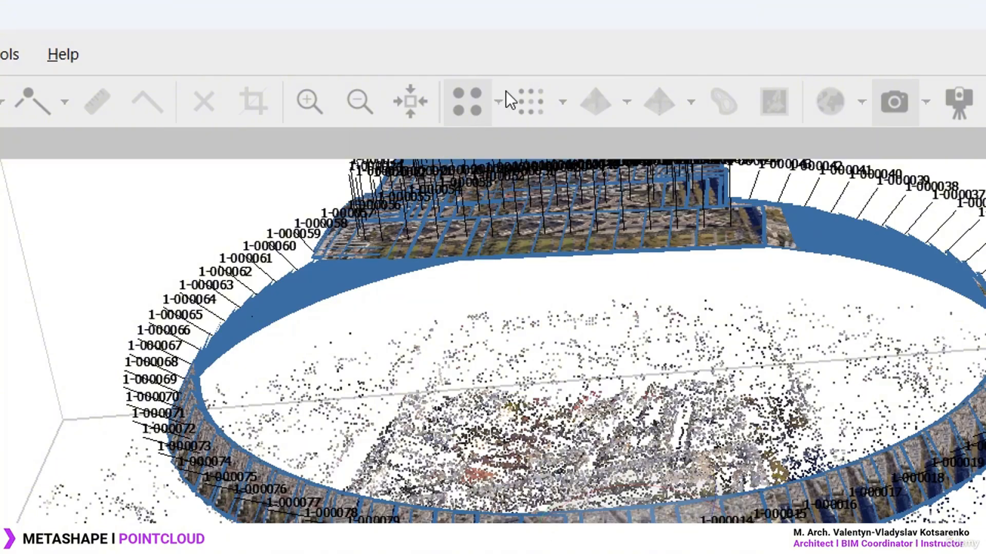
click(530, 98)
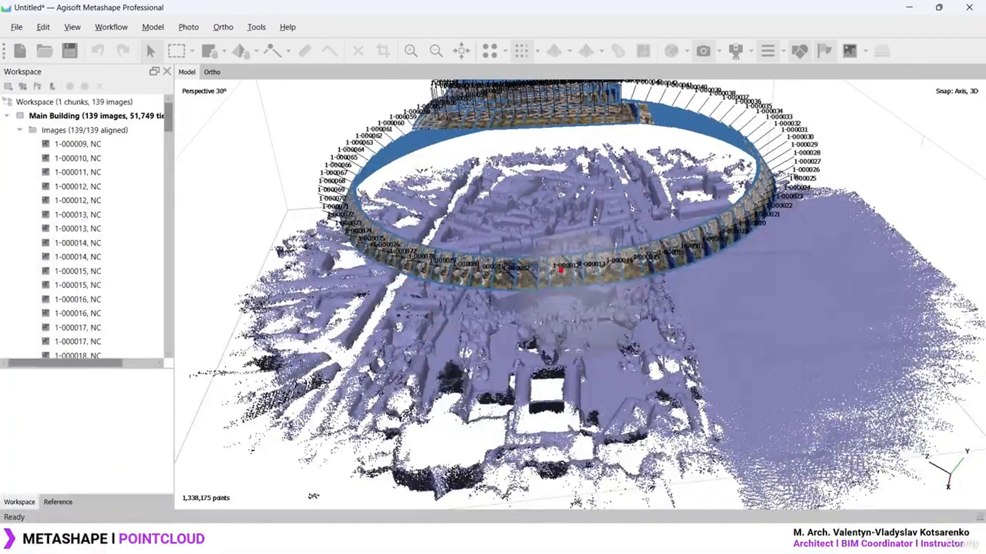
scroll(582, 355, up, 10)
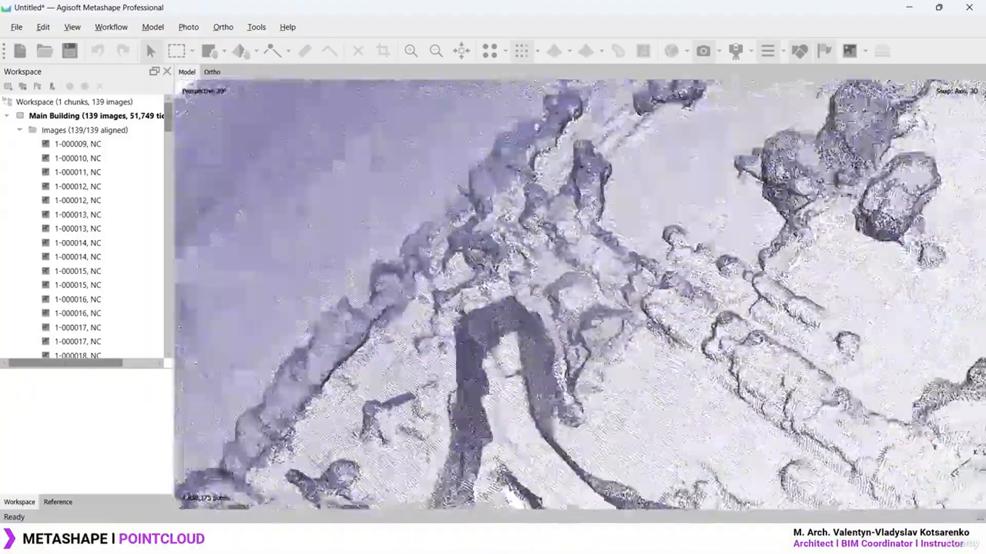
drag(583, 355, 492, 342)
scroll(581, 281, down, 10)
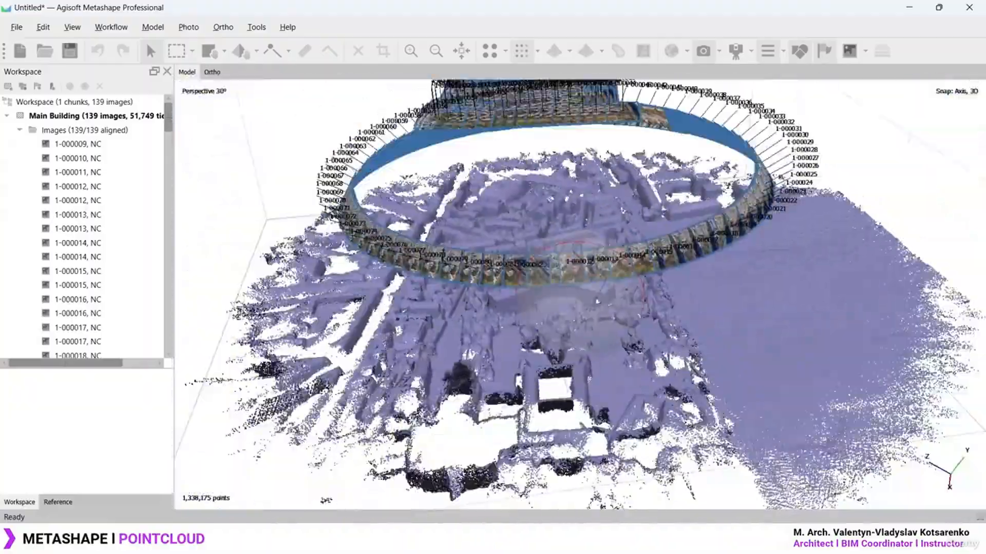
drag(577, 307, 614, 202)
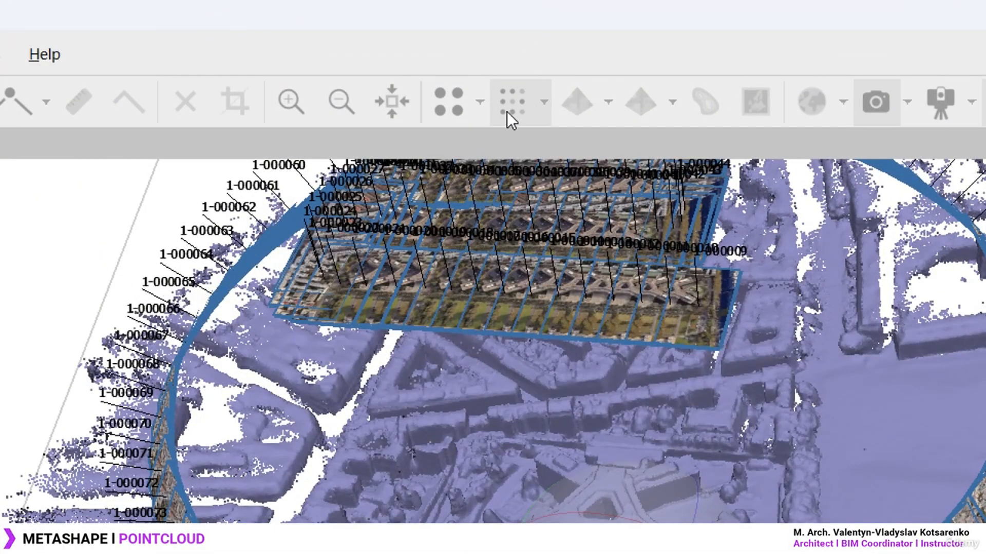
Show the point cloud in true colours and pan to inspect the building
click(542, 103)
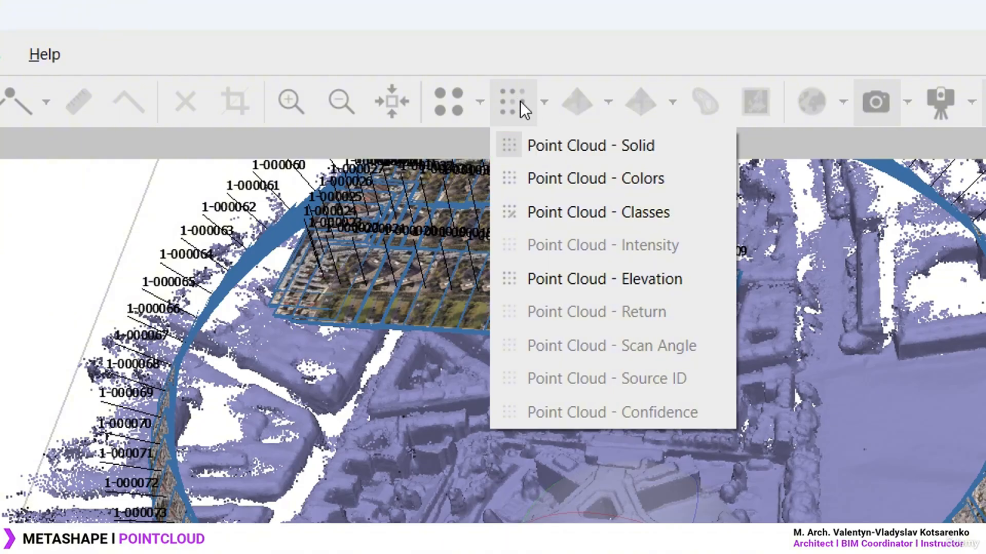
click(647, 177)
middle_drag(667, 368, 644, 425)
scroll(624, 286, up, 4)
scroll(624, 300, down, 3)
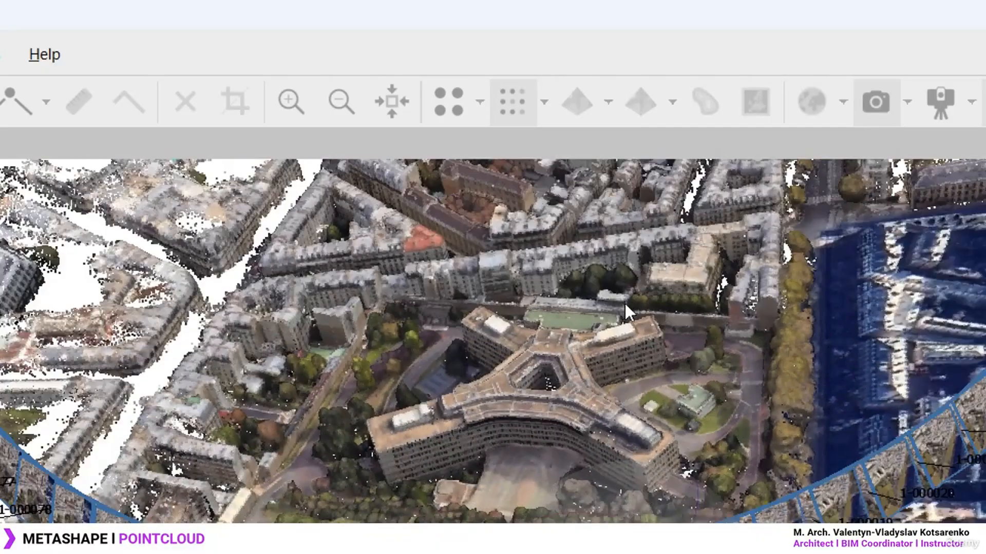
middle_drag(624, 302, 615, 225)
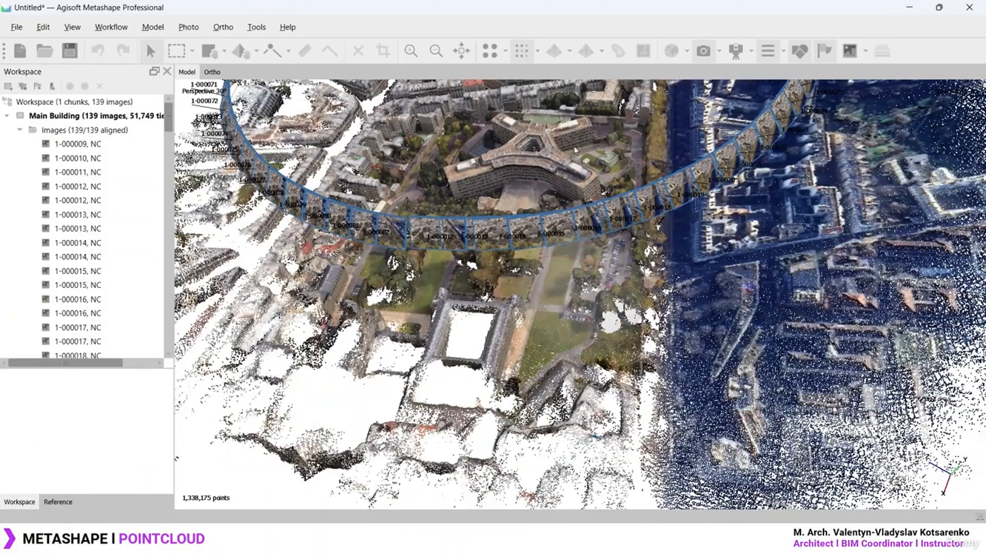
Switch the point cloud display to Point Cloud - Solid grey shading
click(538, 51)
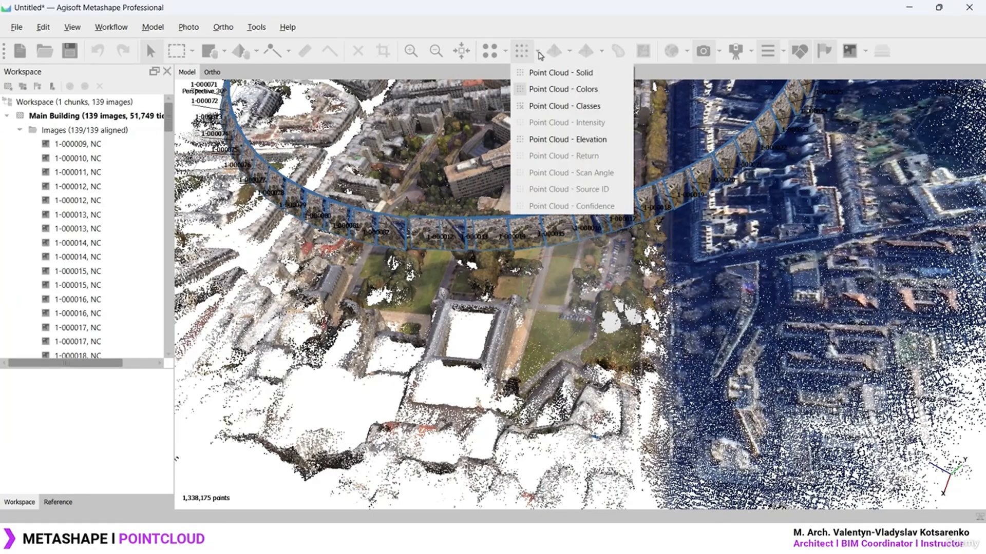
click(587, 90)
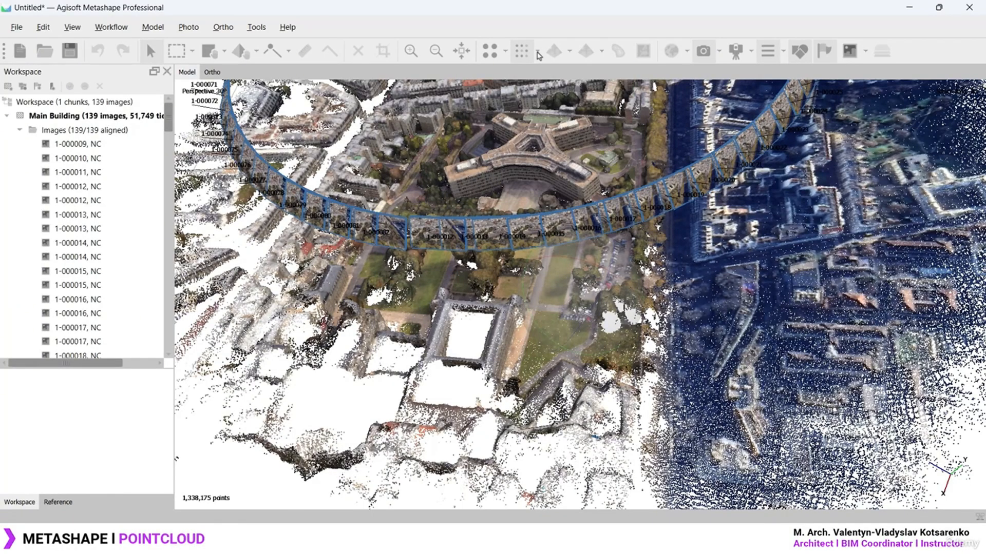
click(538, 54)
click(569, 105)
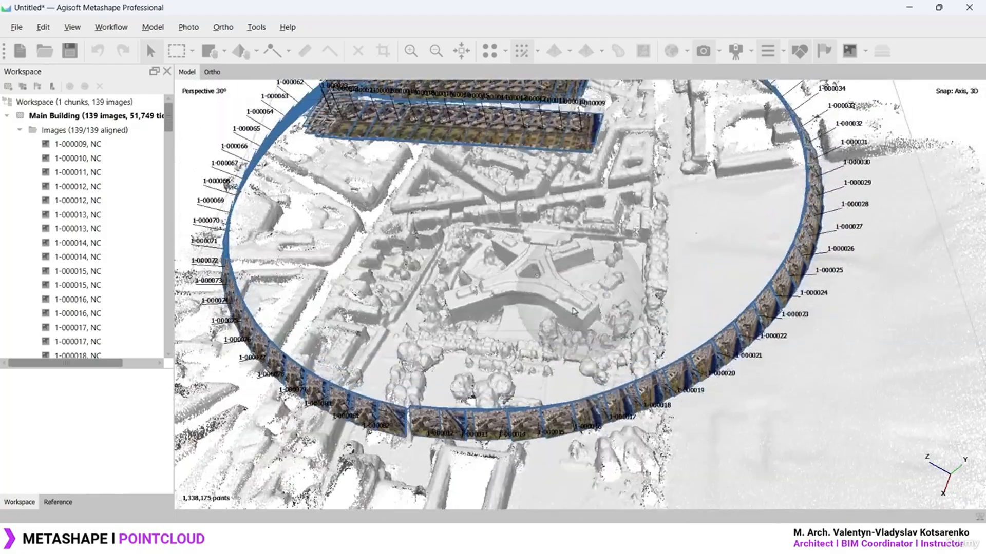
Colour the cloud by elevation (-2.41 m to -23.3 m) and orbit to an oblique view
drag(574, 311, 589, 291)
click(540, 51)
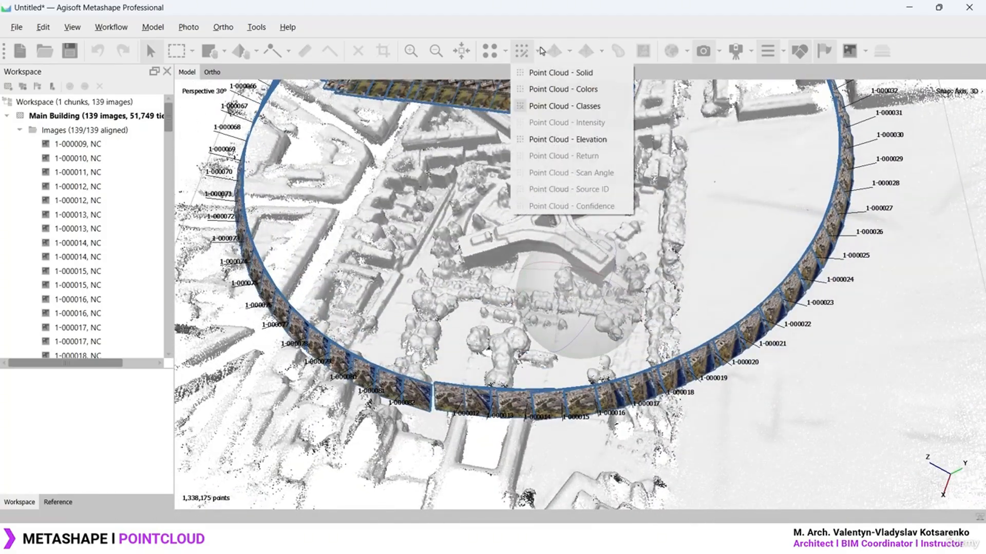
click(580, 143)
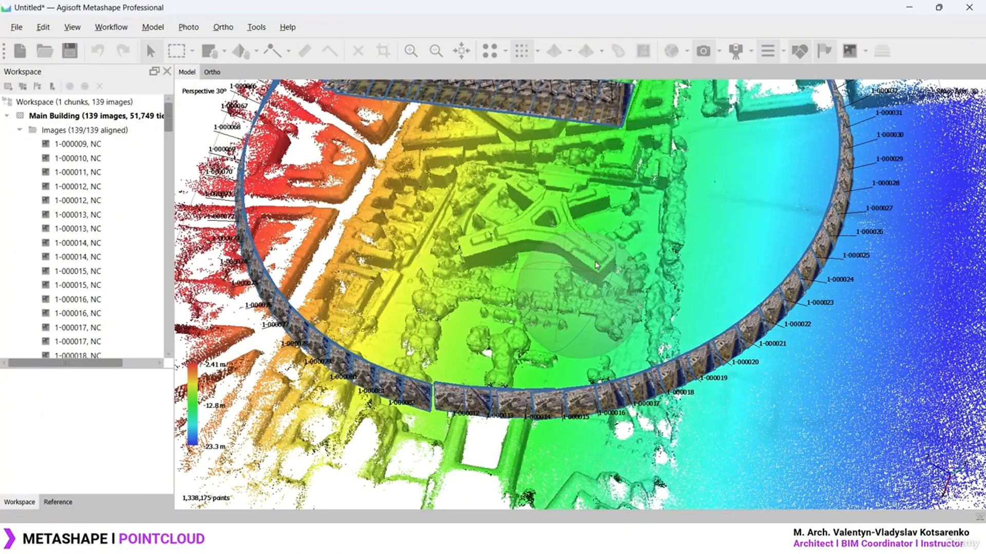
drag(643, 323, 538, 244)
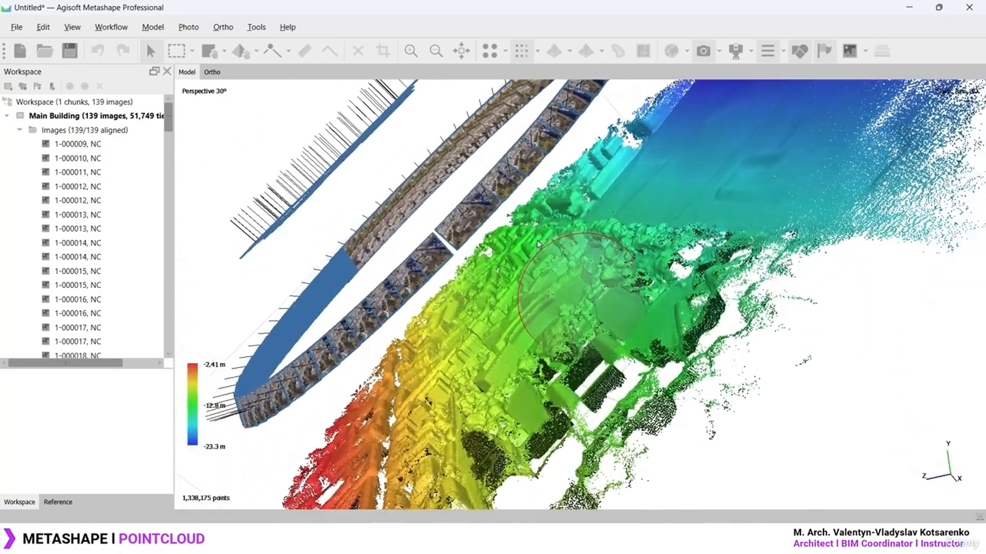
key(ctrl+2)
scroll(970, 490, up, 2)
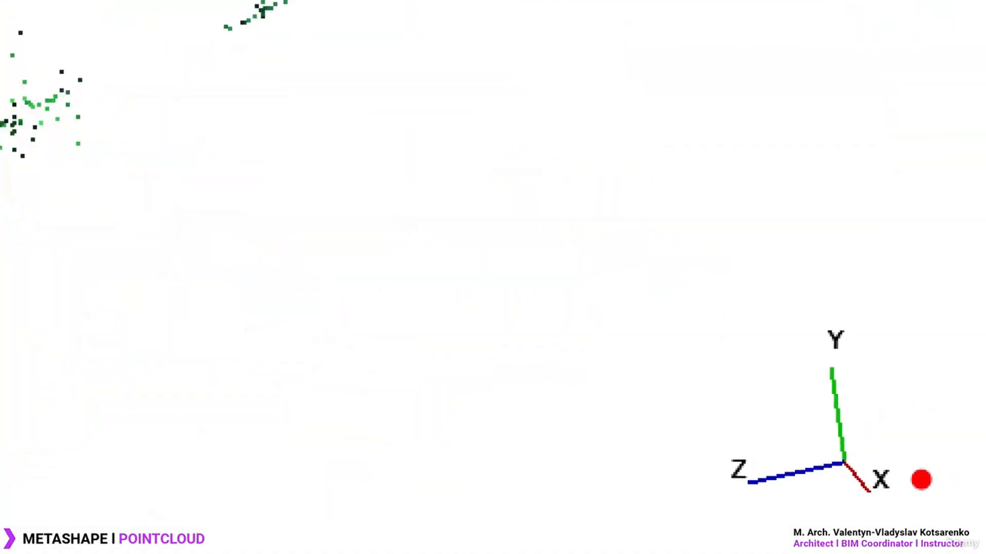
mouse_move(863, 309)
mouse_down()
mouse_move(687, 387)
mouse_move(843, 346)
mouse_move(818, 307)
mouse_up()
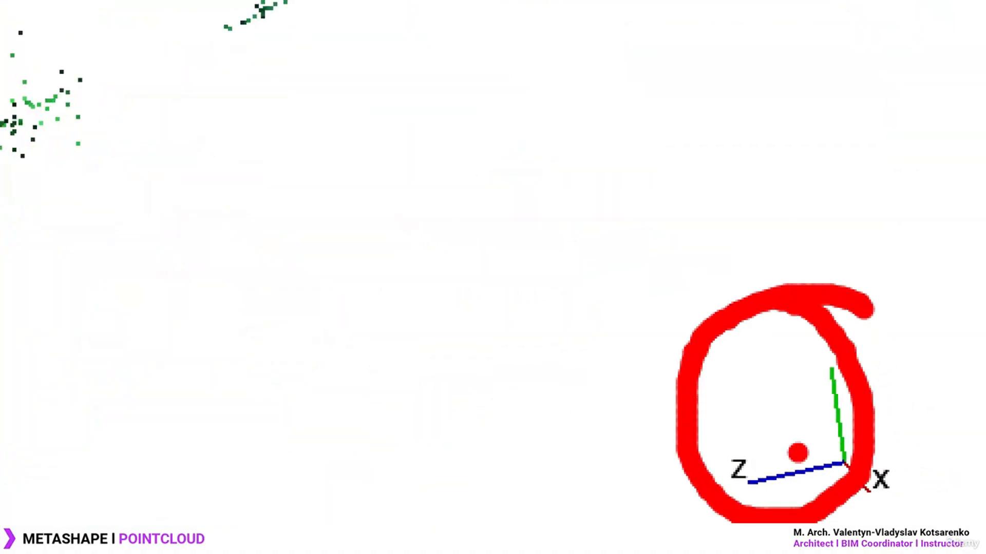
key(Escape)
drag(795, 359, 804, 266)
drag(574, 247, 612, 314)
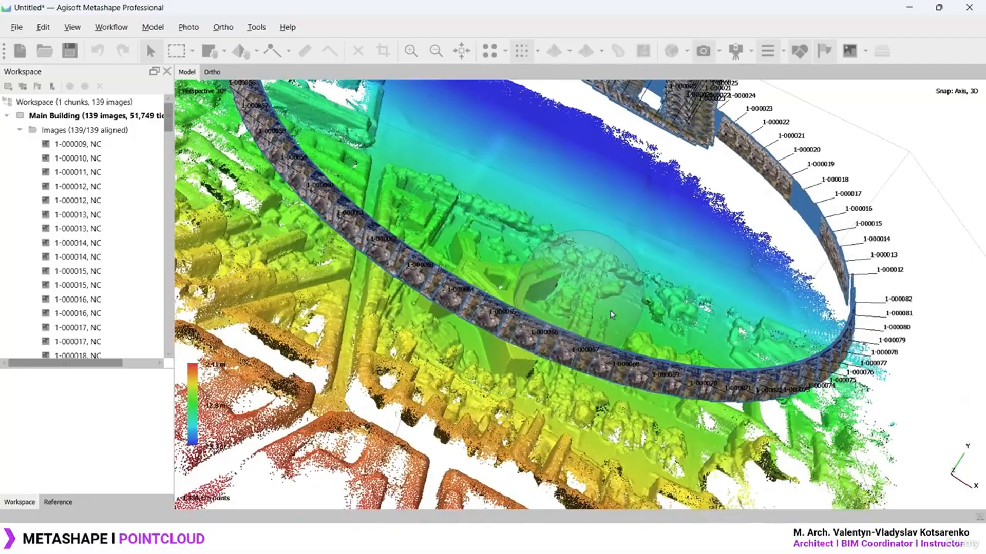
mouse_move(607, 268)
mouse_down()
mouse_move(602, 304)
mouse_move(602, 267)
mouse_up()
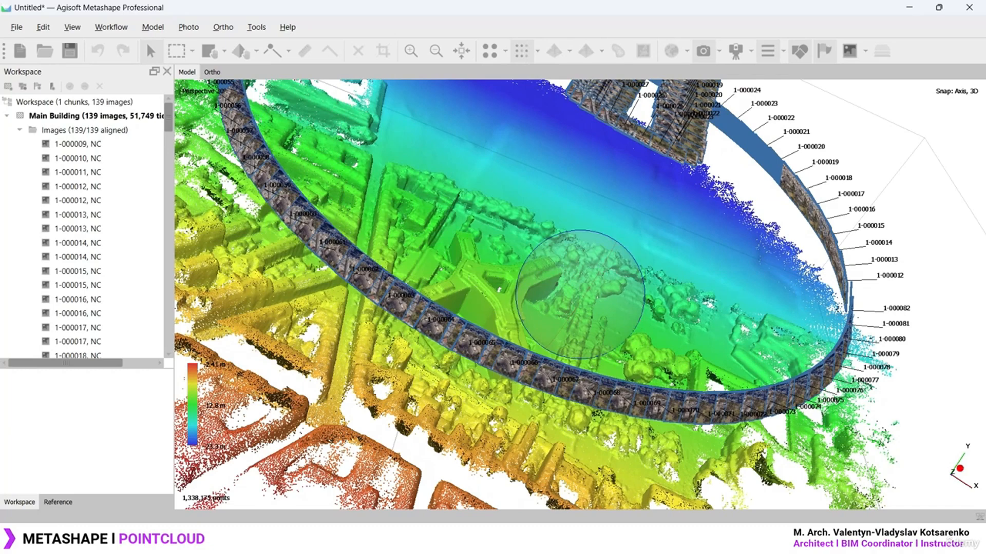
drag(977, 436, 970, 502)
drag(674, 311, 605, 305)
click(536, 50)
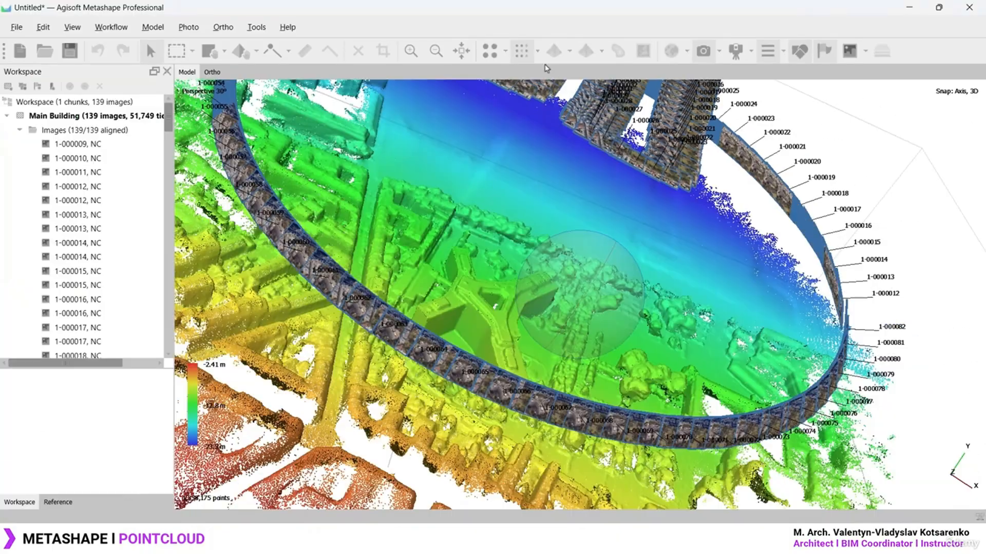
Switch the cloud back to Point Cloud - Colors and orbit to see it whole
click(476, 28)
click(528, 104)
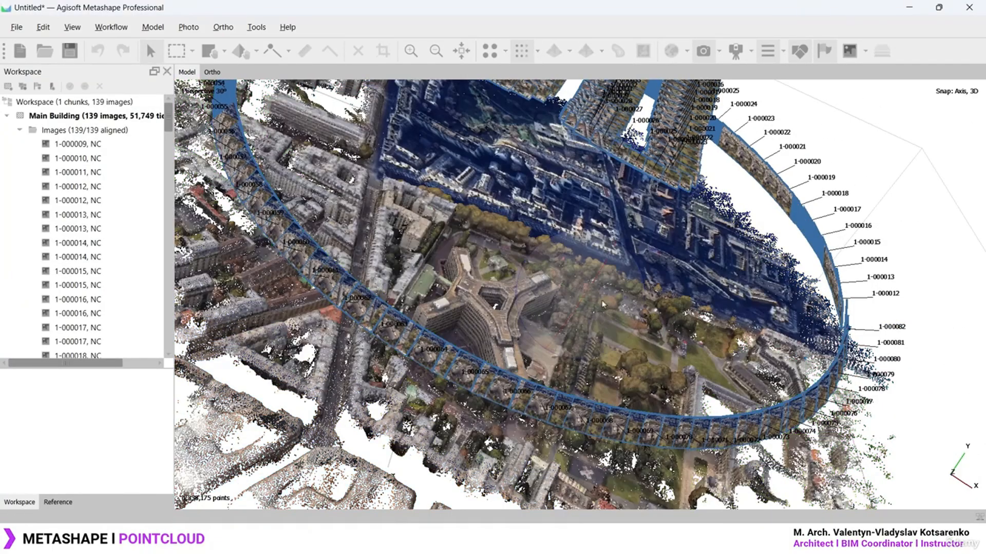
drag(601, 277, 502, 295)
scroll(502, 295, up, 8)
scroll(531, 258, down, 14)
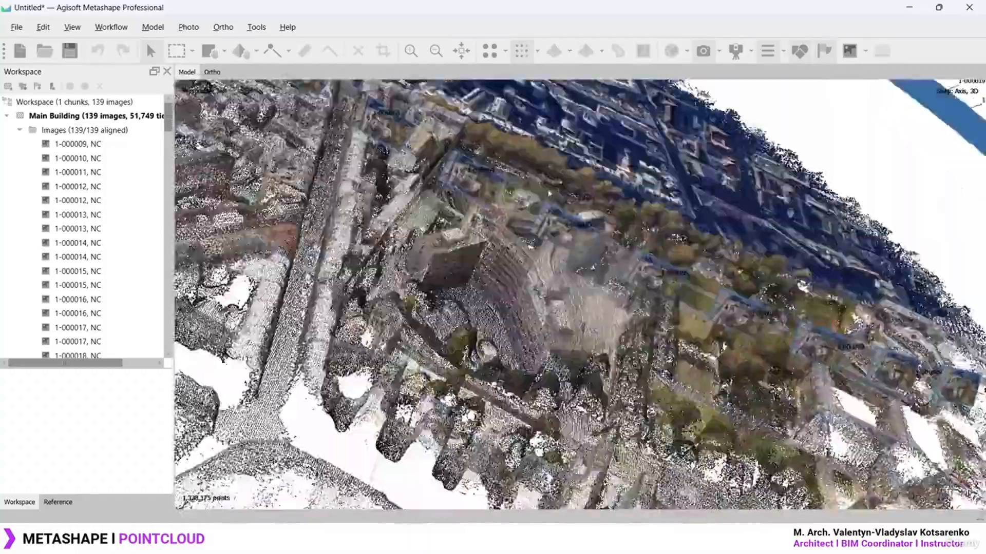
drag(529, 257, 589, 254)
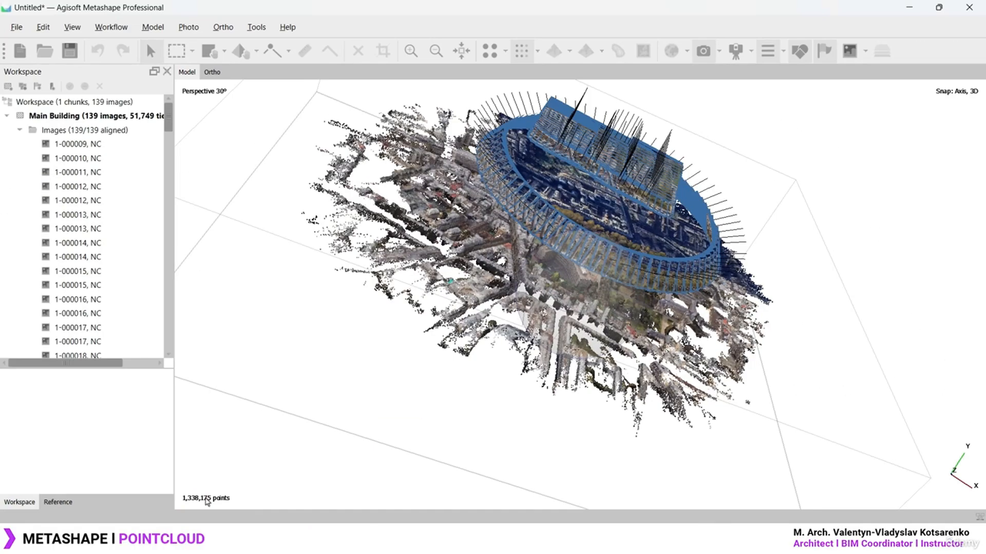
click(109, 28)
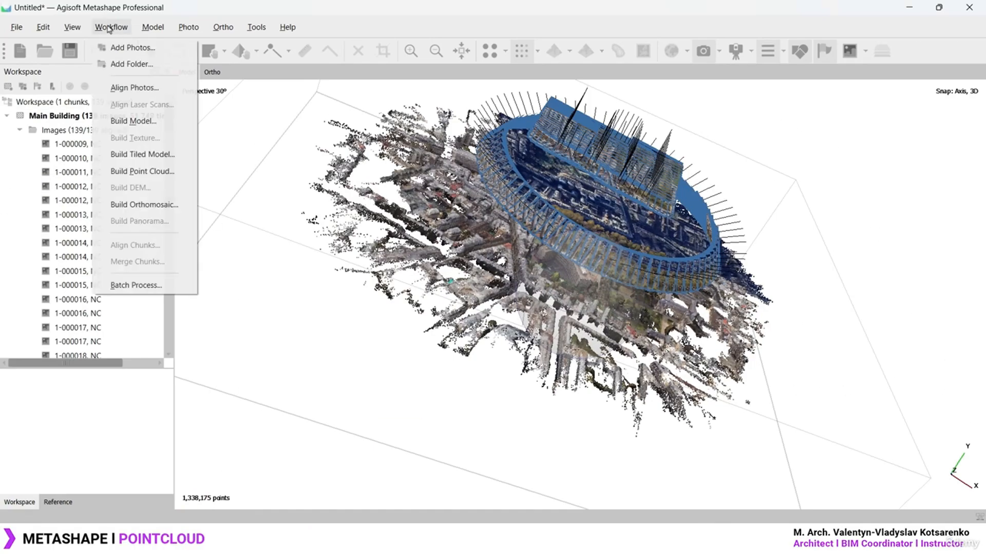
click(148, 173)
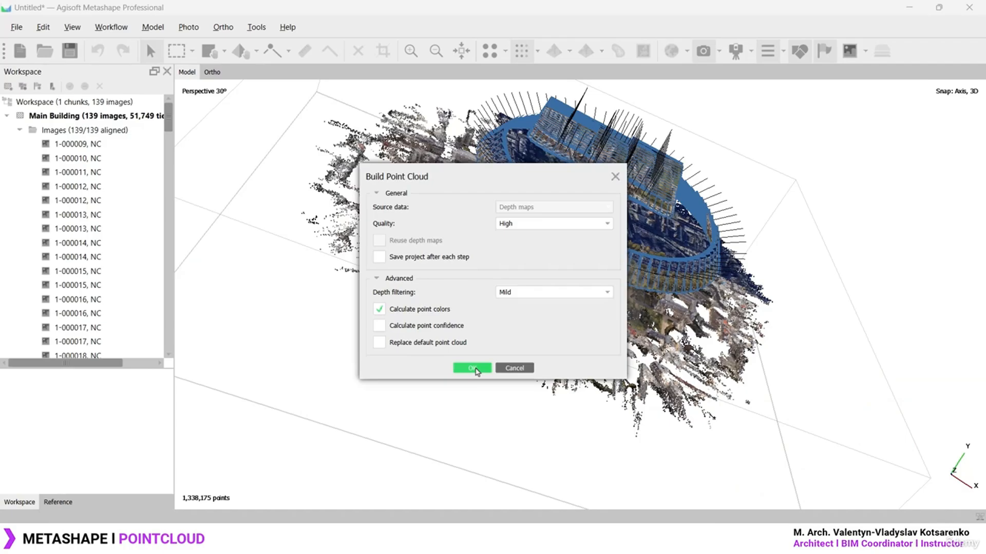
click(470, 368)
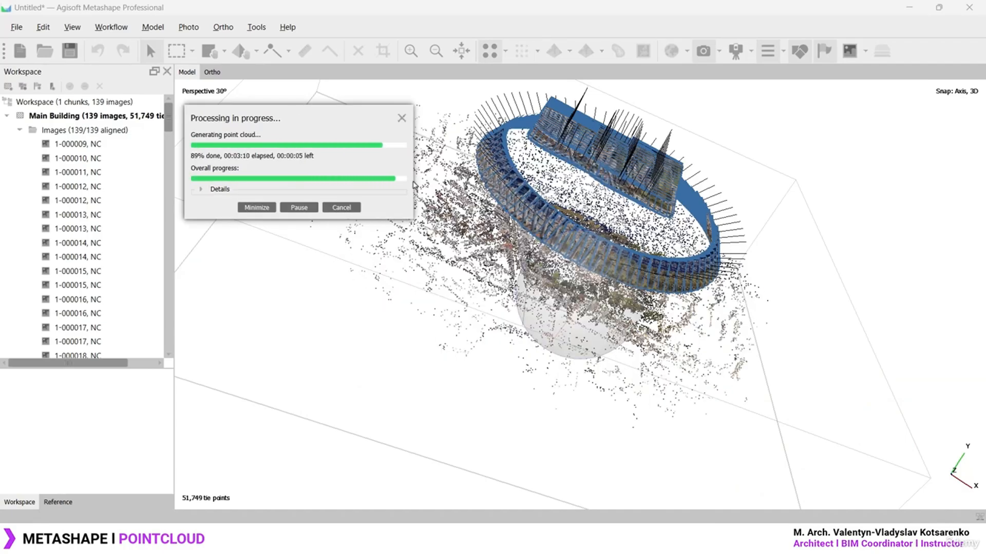
click(112, 28)
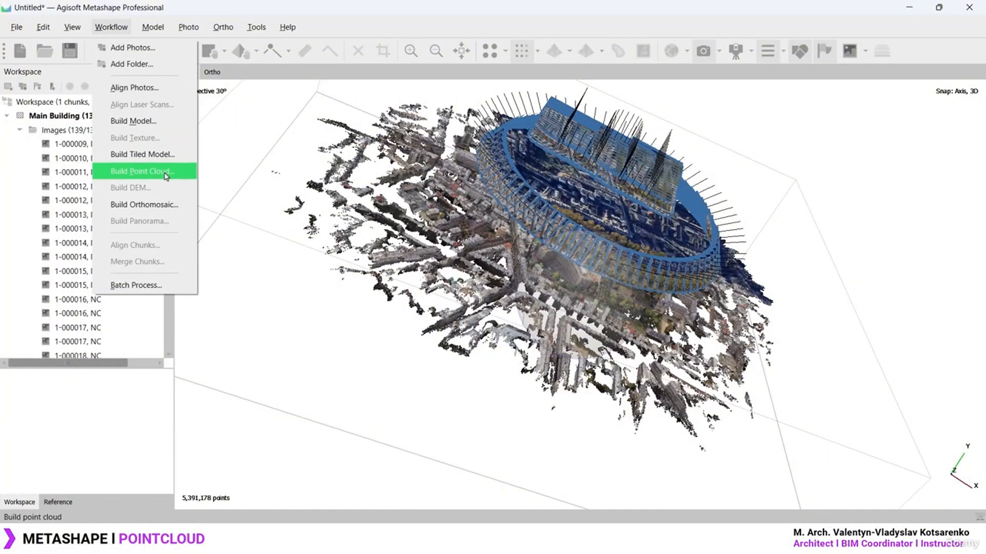
click(262, 135)
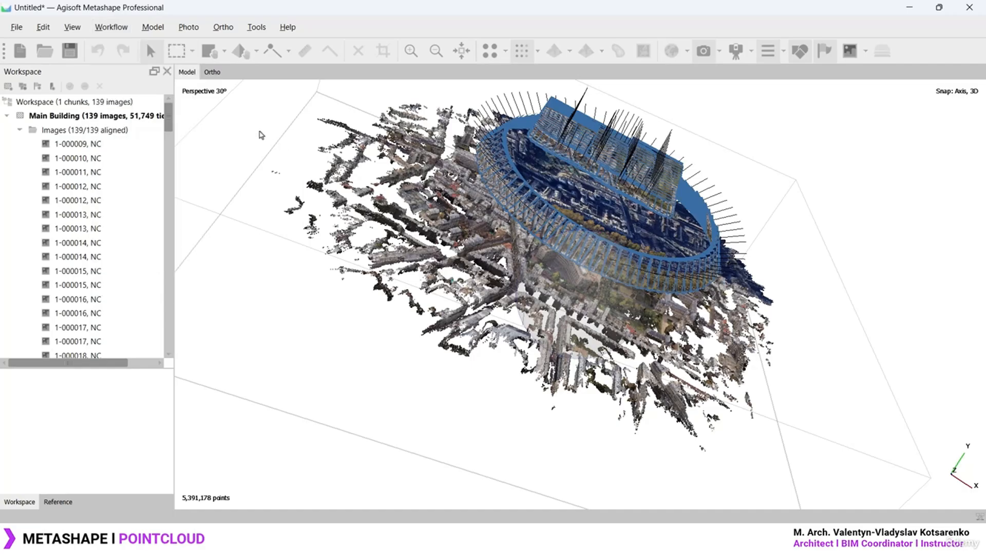
drag(625, 293, 306, 491)
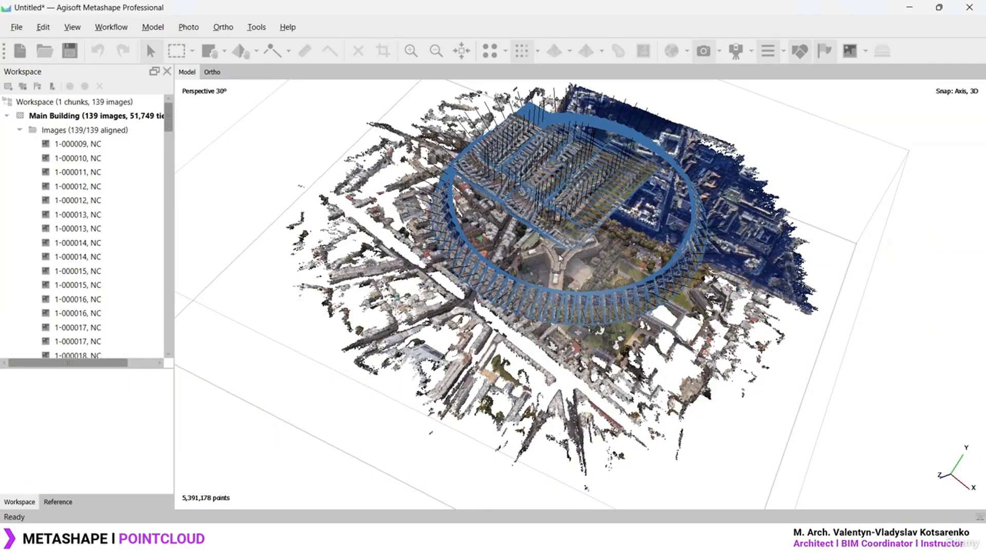
scroll(558, 257, up, 10)
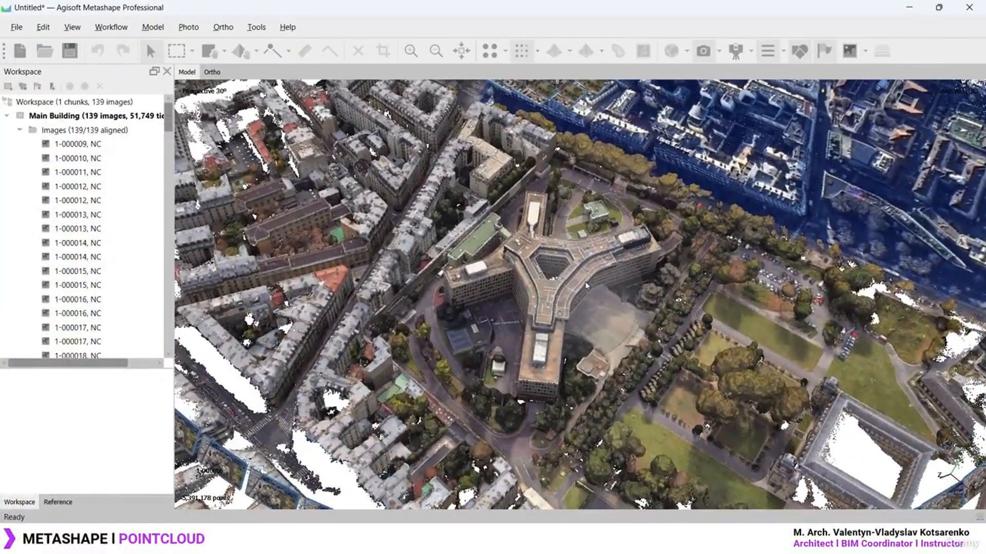
scroll(585, 285, up, 8)
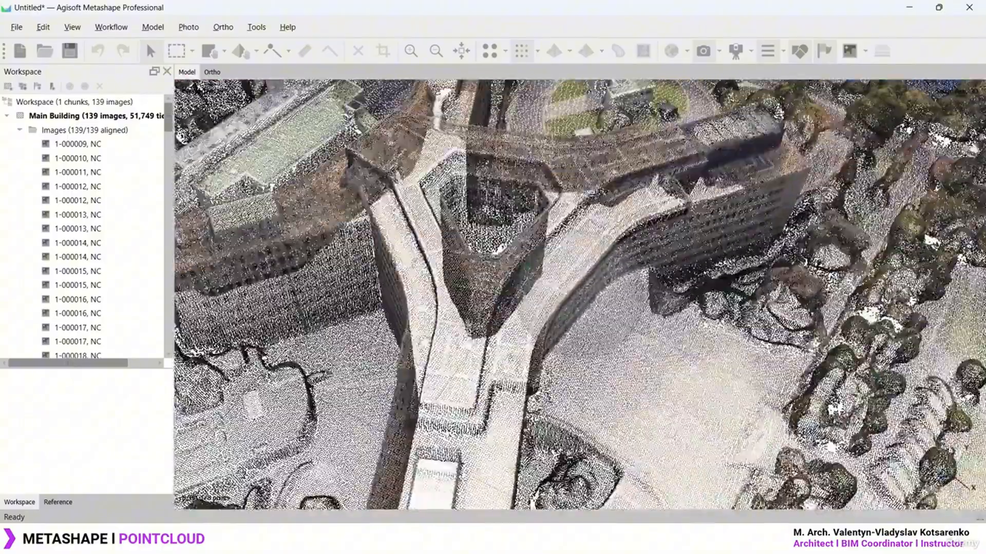
drag(585, 287, 585, 308)
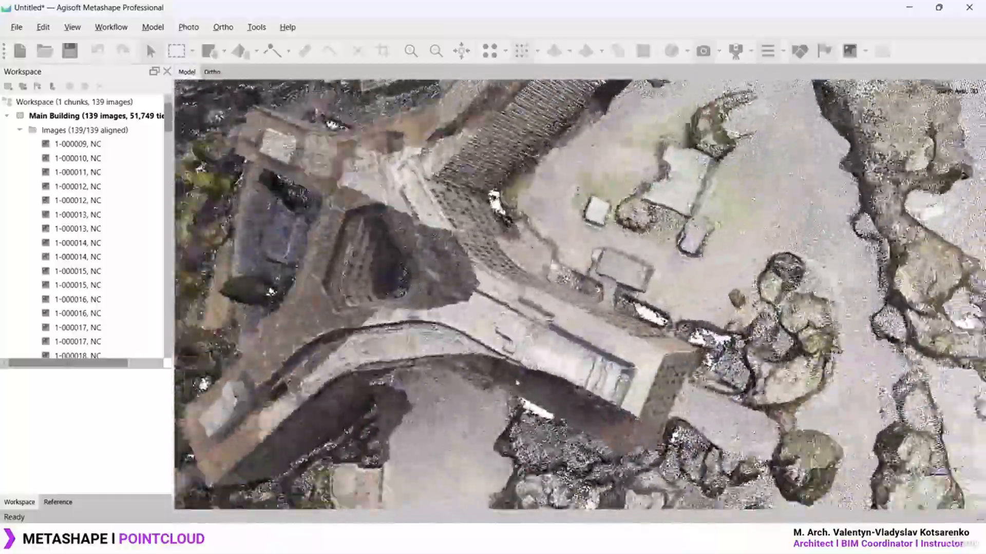
drag(517, 382, 562, 257)
scroll(580, 260, down, 6)
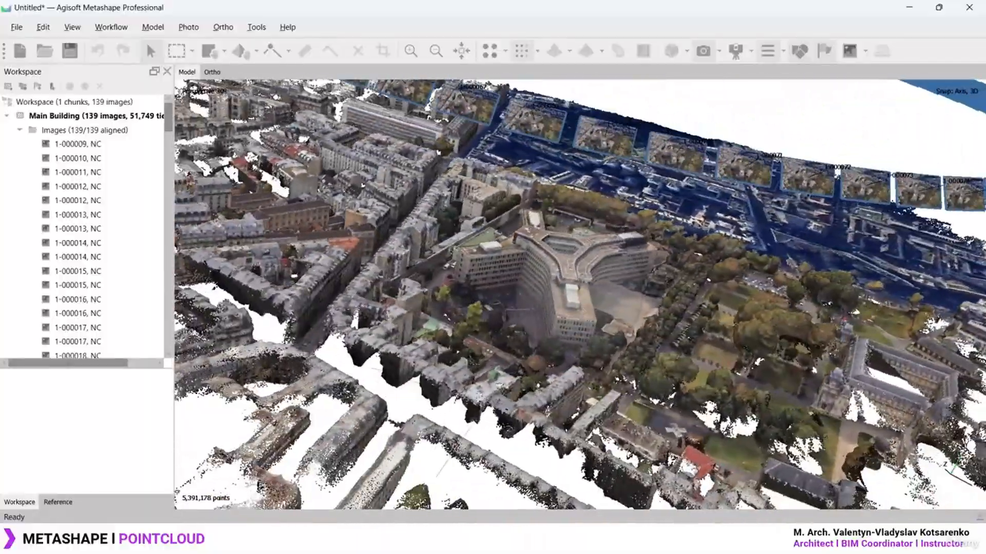
scroll(565, 216, down, 5)
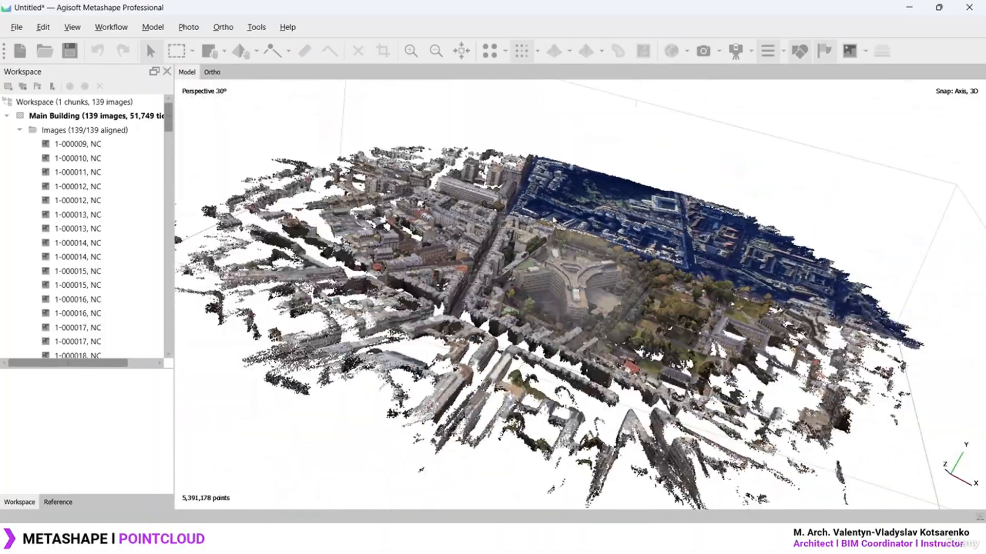
drag(550, 230, 958, 270)
scroll(622, 281, up, 5)
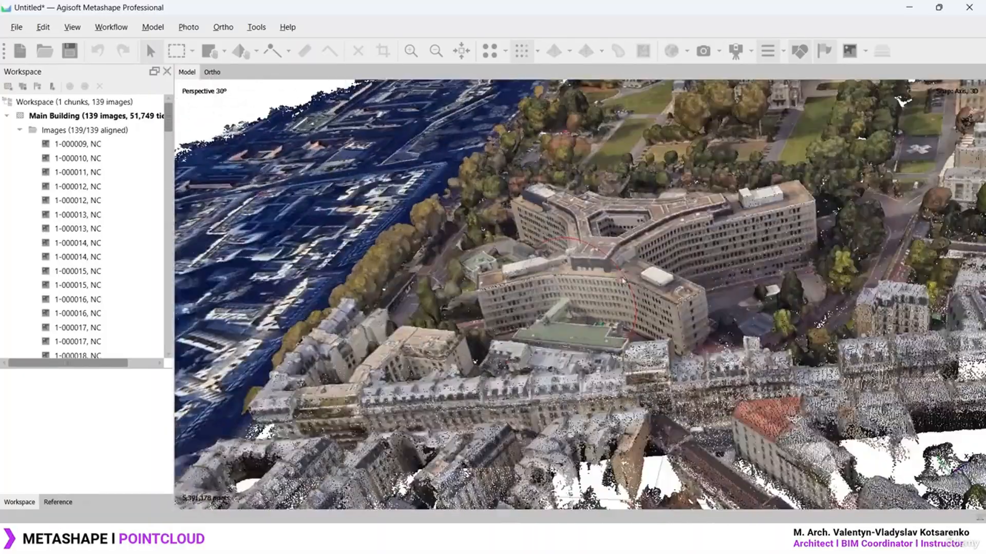
drag(583, 307, 587, 266)
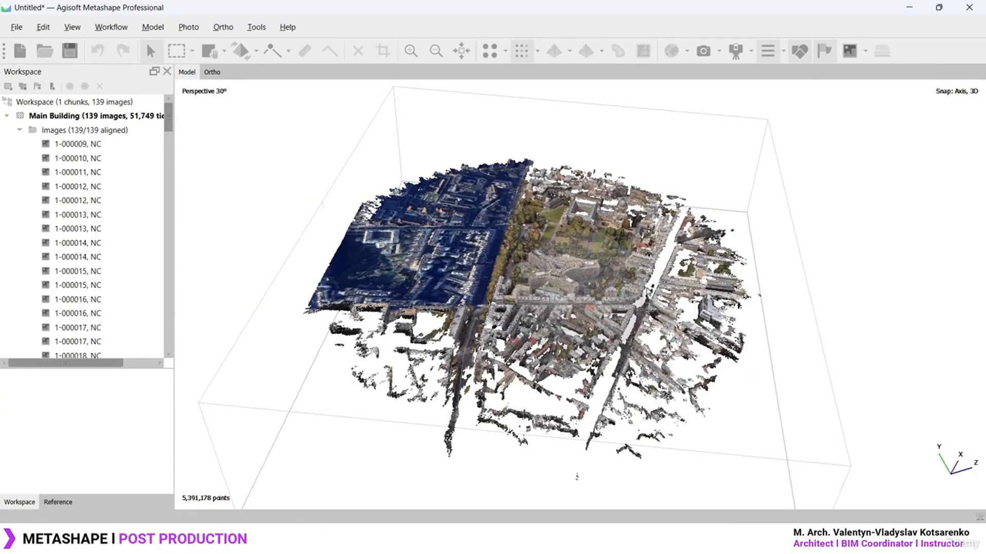
mouse_move(584, 266)
mouse_down()
mouse_move(576, 293)
mouse_move(575, 259)
mouse_move(576, 267)
mouse_up()
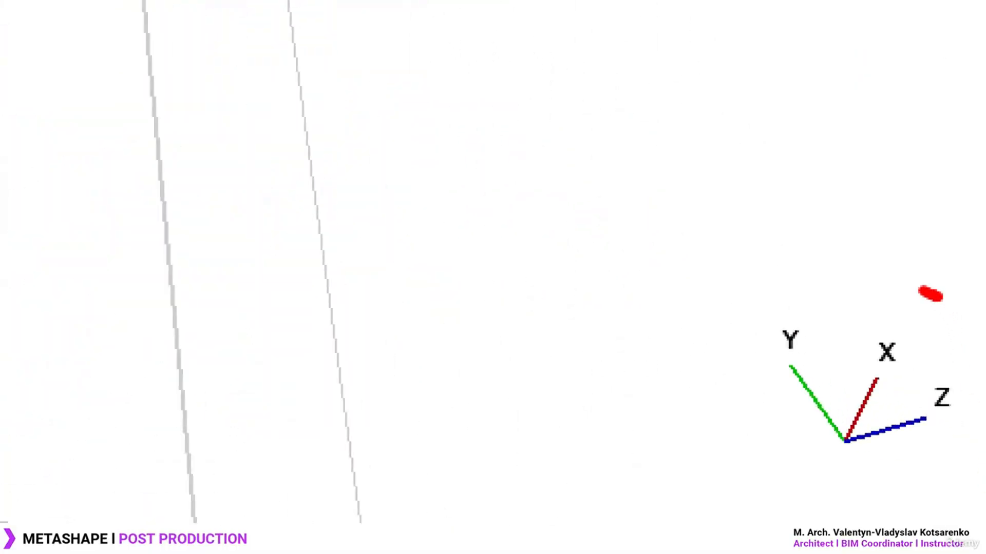
mouse_move(923, 291)
mouse_down()
mouse_move(744, 332)
mouse_move(928, 456)
mouse_move(897, 292)
mouse_up()
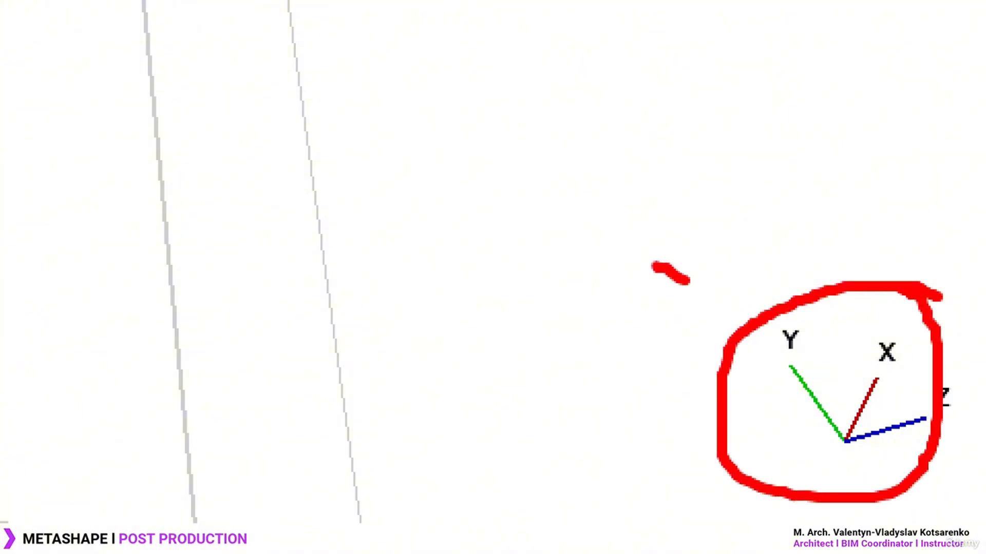
drag(687, 279, 737, 315)
drag(732, 269, 754, 307)
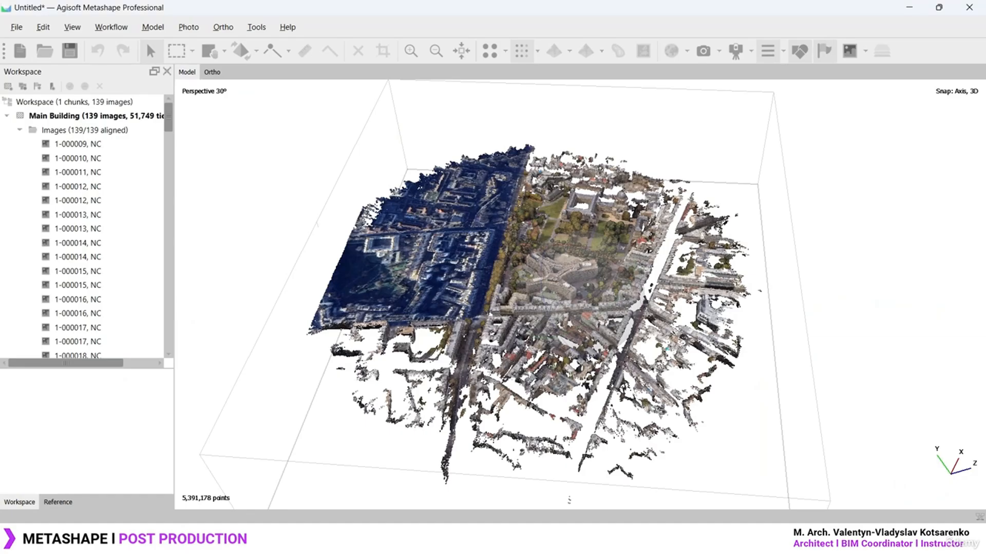
mouse_move(569, 282)
mouse_down()
mouse_move(557, 336)
mouse_move(568, 287)
mouse_up()
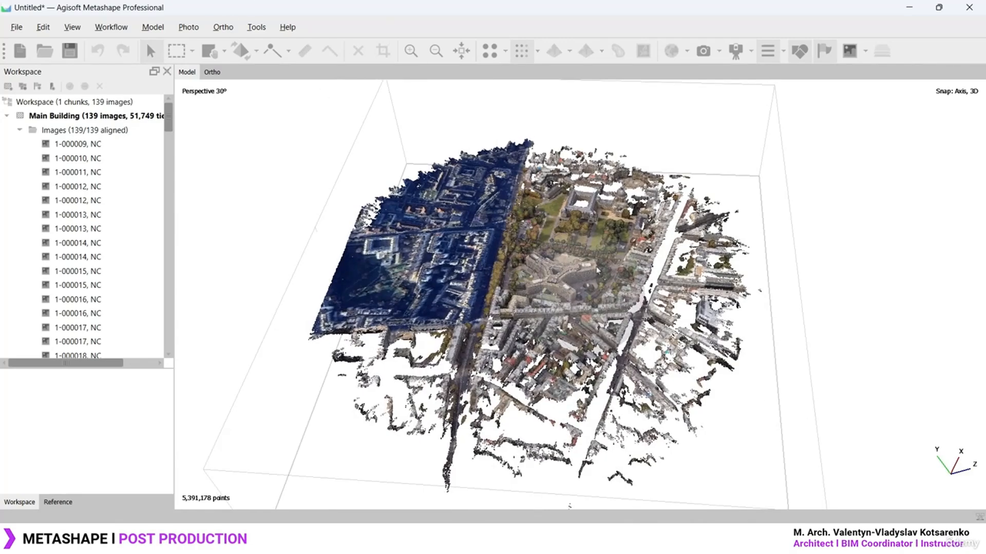
drag(549, 265, 597, 305)
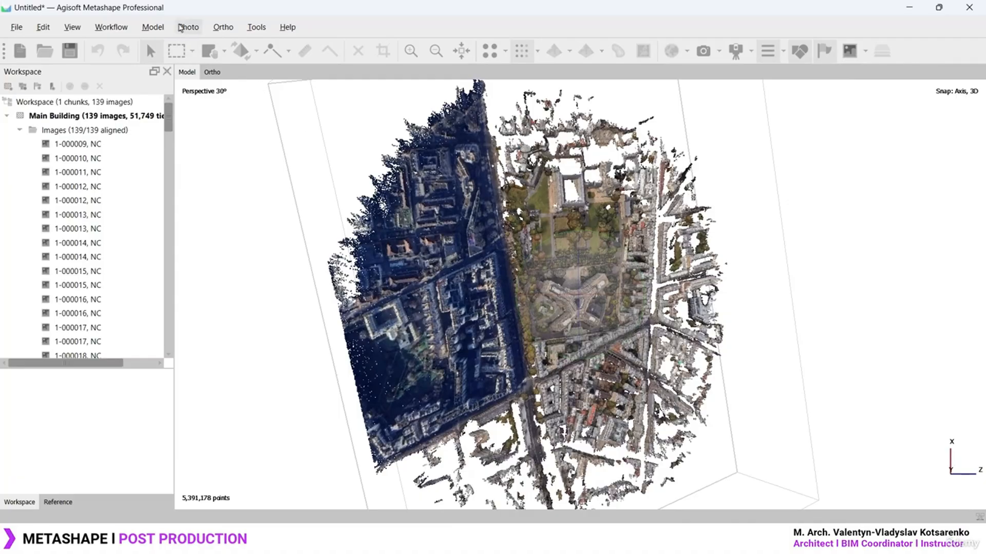
Review Model > Predefined Views, then snap the cloud to the Front view with numpad 1
click(153, 28)
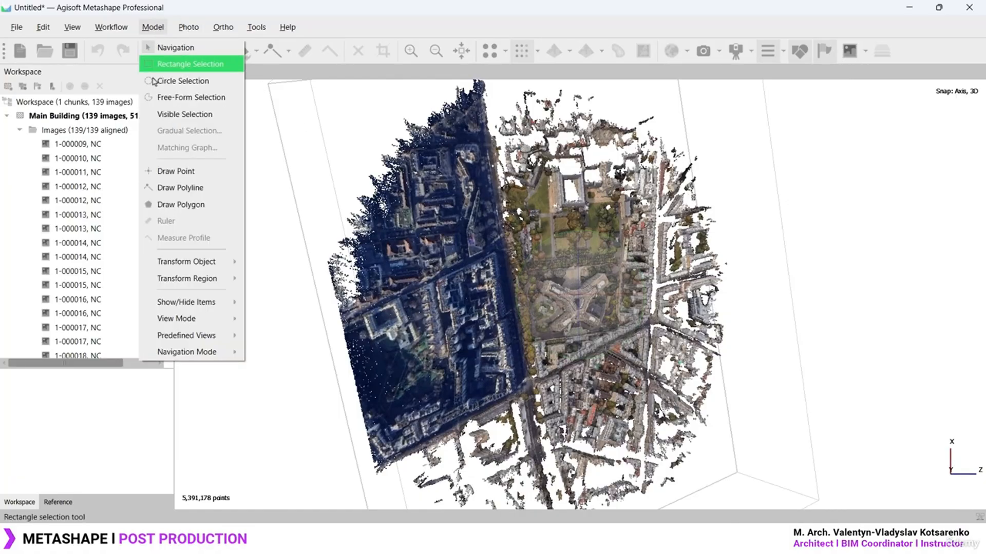
mouse_move(187, 324)
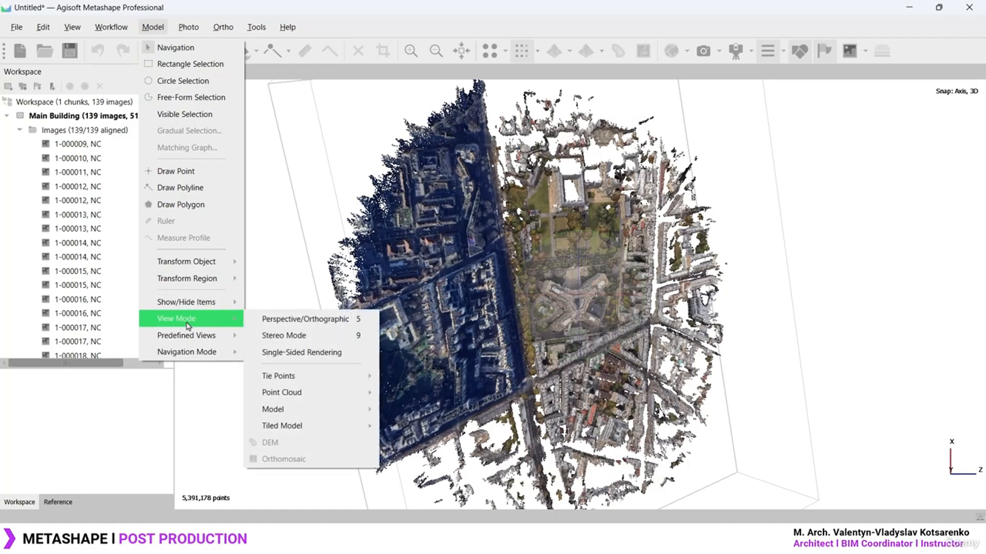
mouse_move(185, 341)
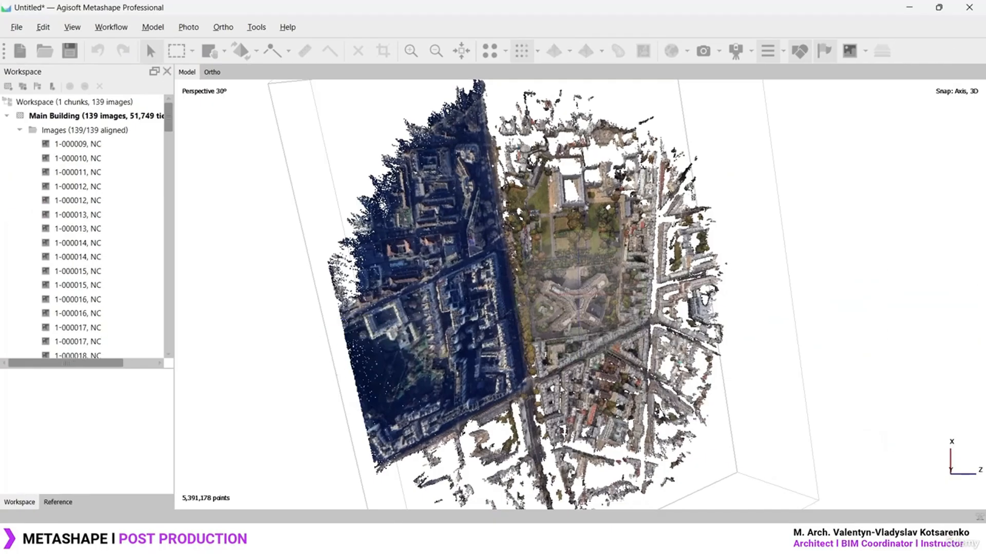
drag(652, 321, 613, 365)
key(1)
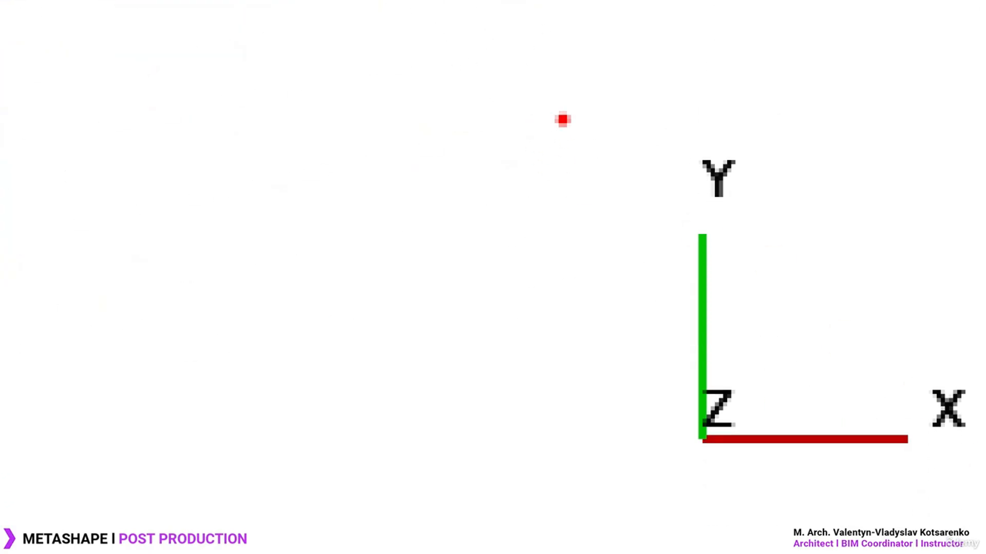
ctrl+drag(568, 97, 980, 538)
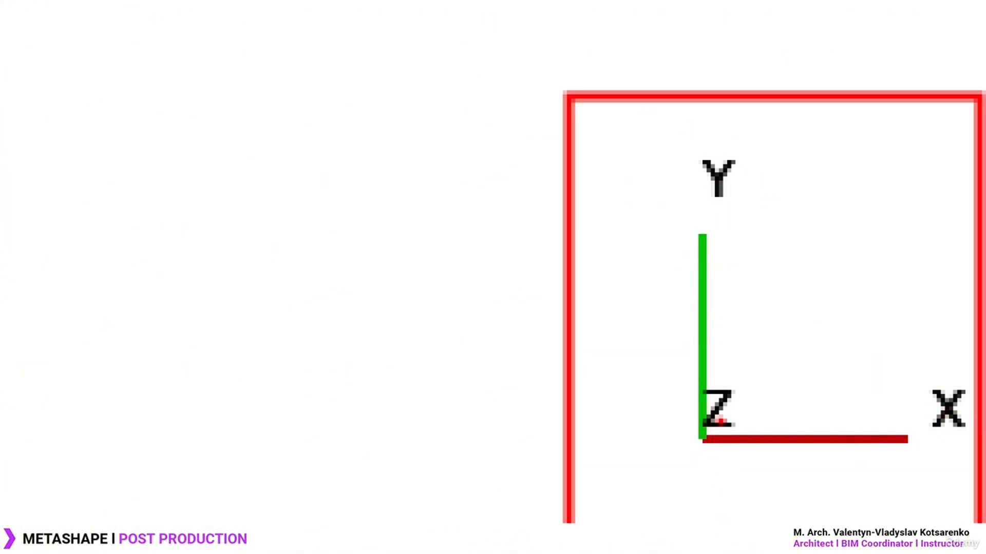
key(Escape)
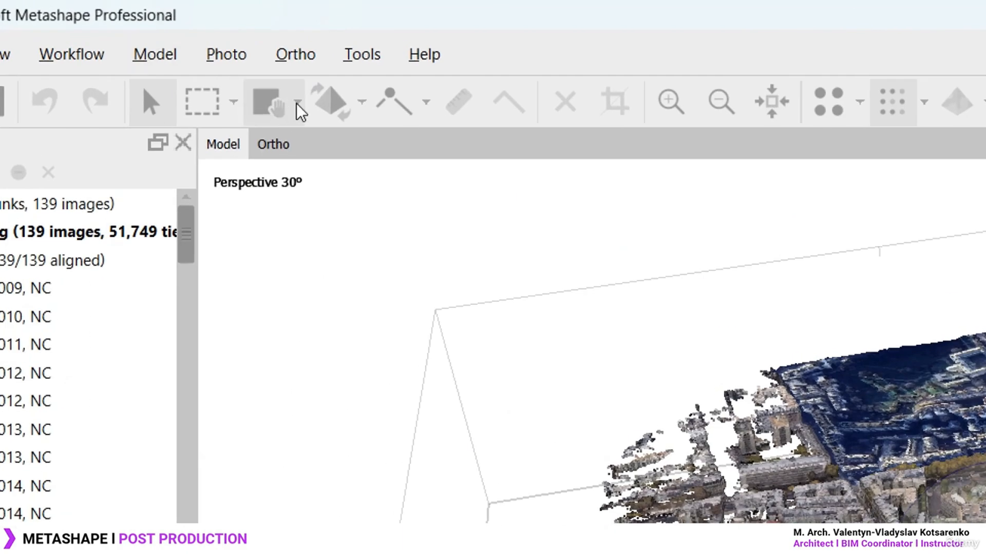
Use Rotate Object and the red, green and blue rings to lay the city nearly flat
click(224, 52)
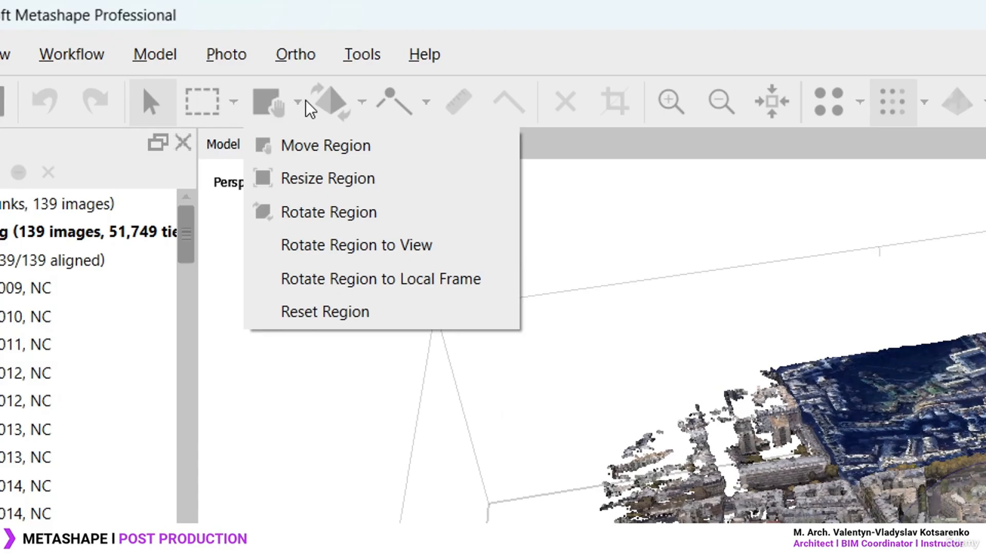
click(373, 104)
click(363, 103)
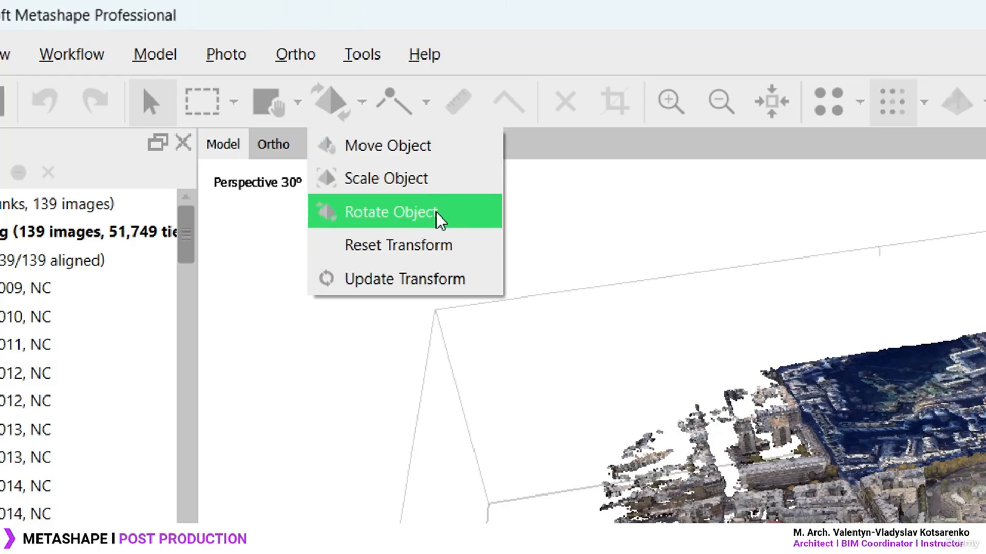
click(368, 213)
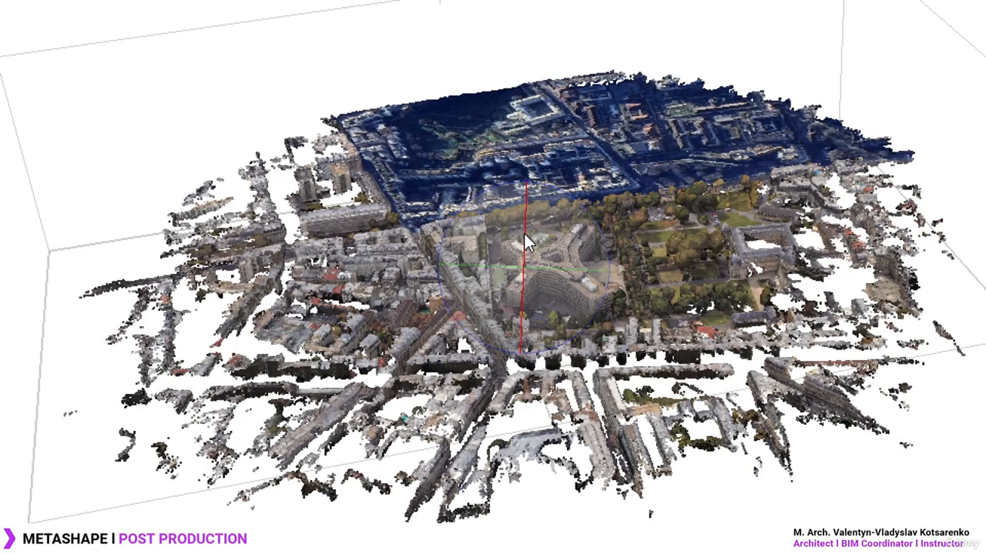
drag(526, 223, 525, 269)
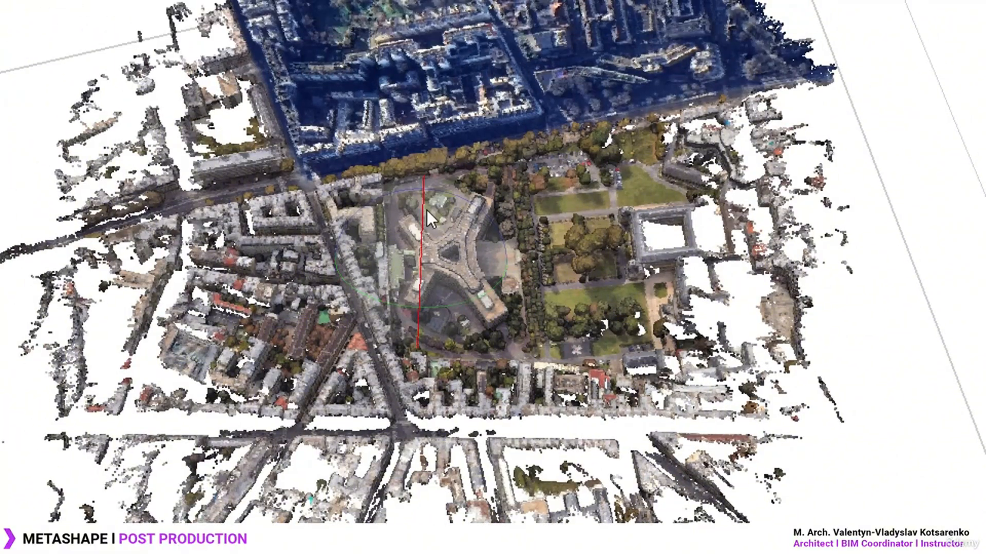
drag(424, 209, 413, 165)
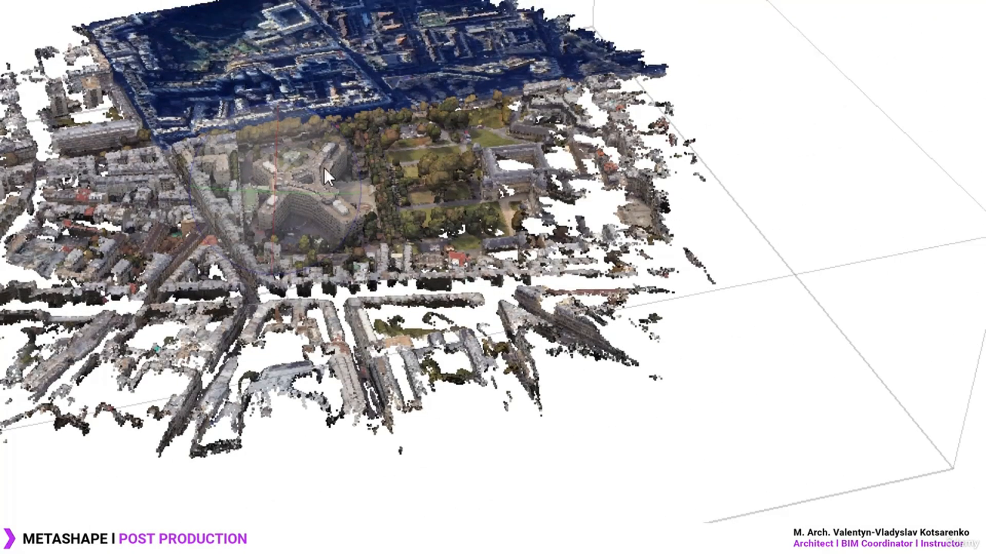
drag(273, 146, 266, 230)
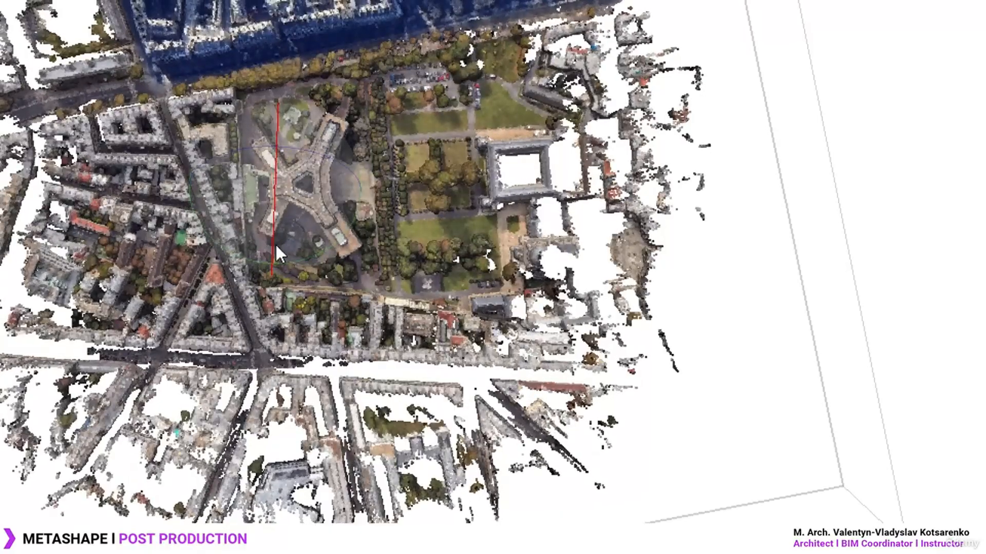
mouse_move(300, 257)
mouse_down()
mouse_move(322, 265)
mouse_move(312, 272)
mouse_up()
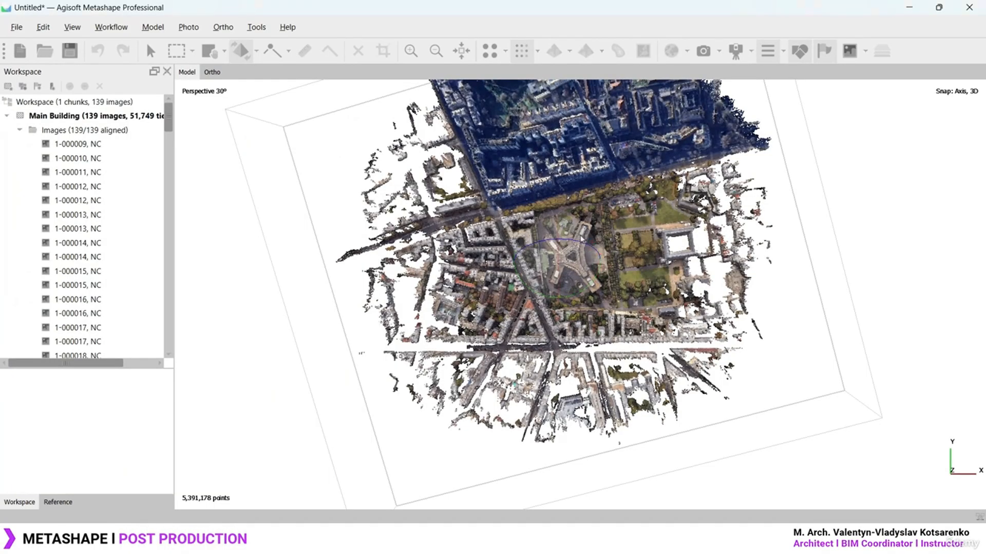
drag(595, 254, 576, 246)
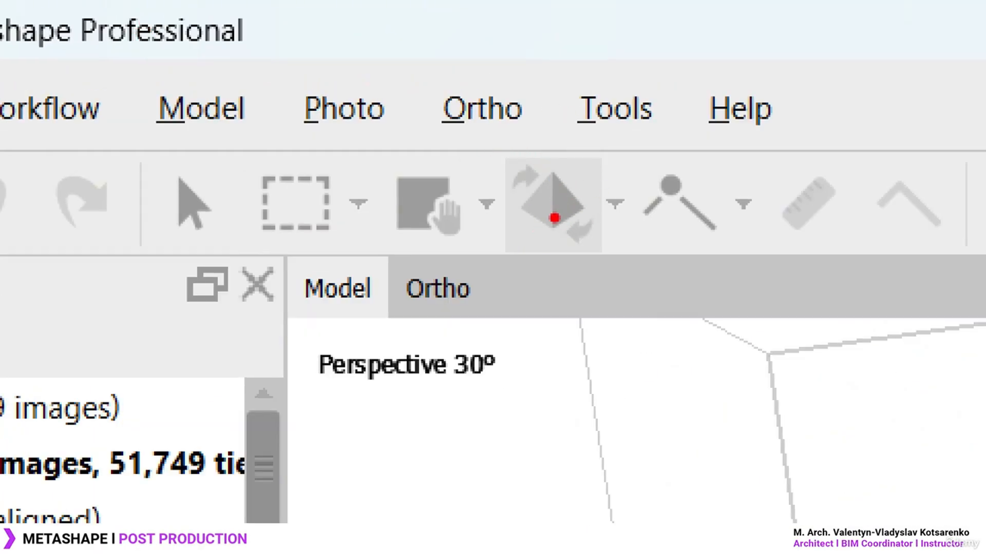
mouse_move(581, 147)
mouse_down()
mouse_move(554, 140)
mouse_move(532, 154)
mouse_up()
mouse_move(531, 136)
mouse_down()
mouse_move(513, 125)
mouse_move(234, 168)
mouse_up()
mouse_move(228, 115)
mouse_down()
mouse_move(220, 180)
mouse_move(277, 171)
mouse_up()
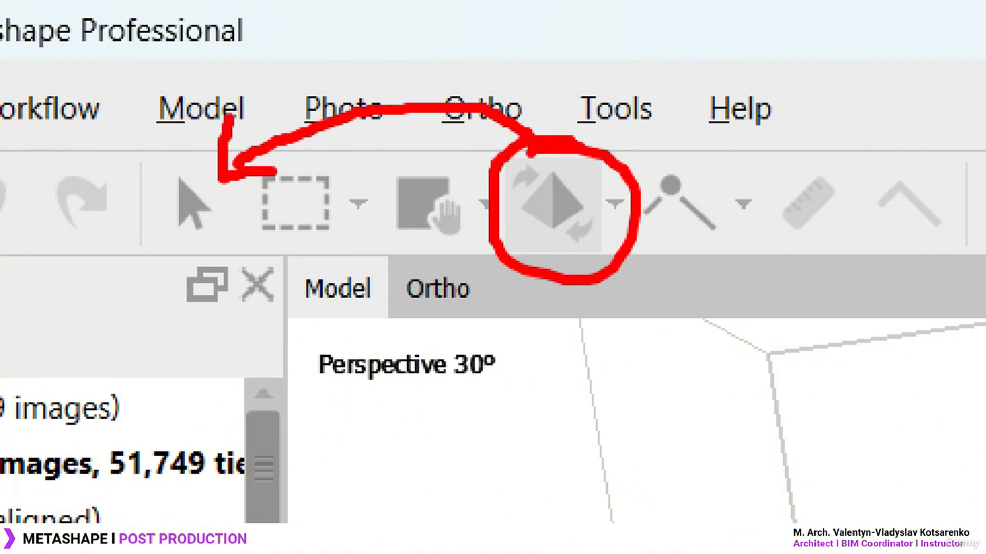
drag(216, 154, 177, 162)
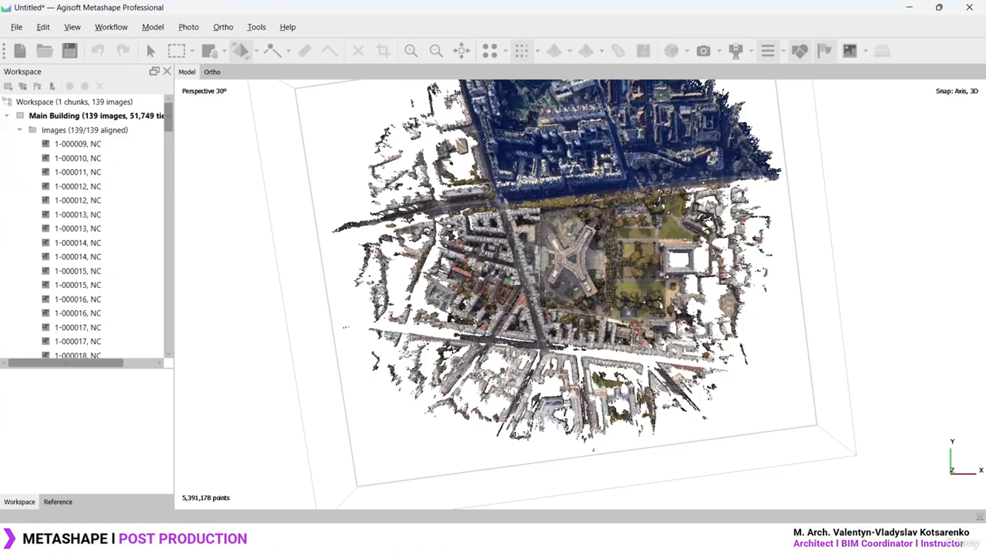
scroll(545, 286, up, 5)
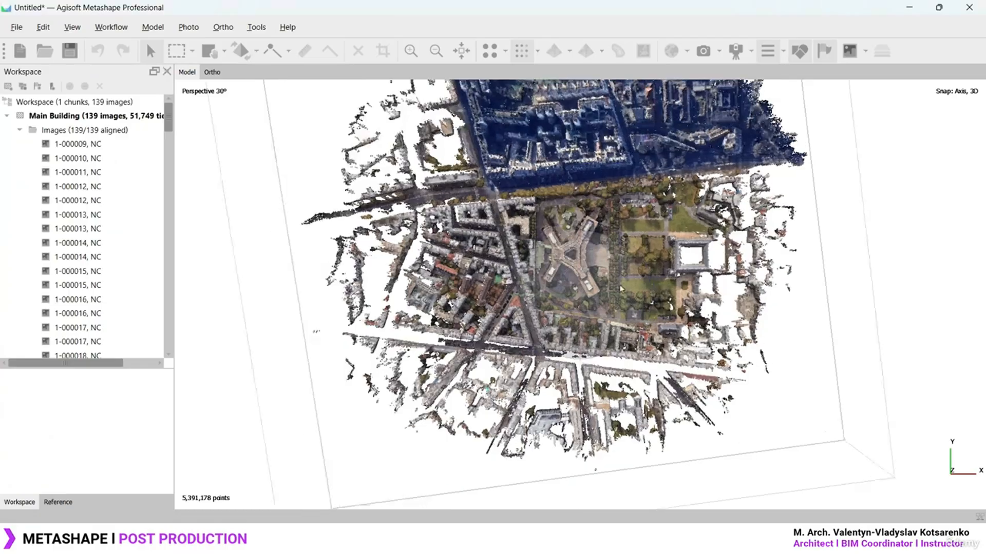
drag(597, 289, 617, 279)
scroll(649, 244, down, 3)
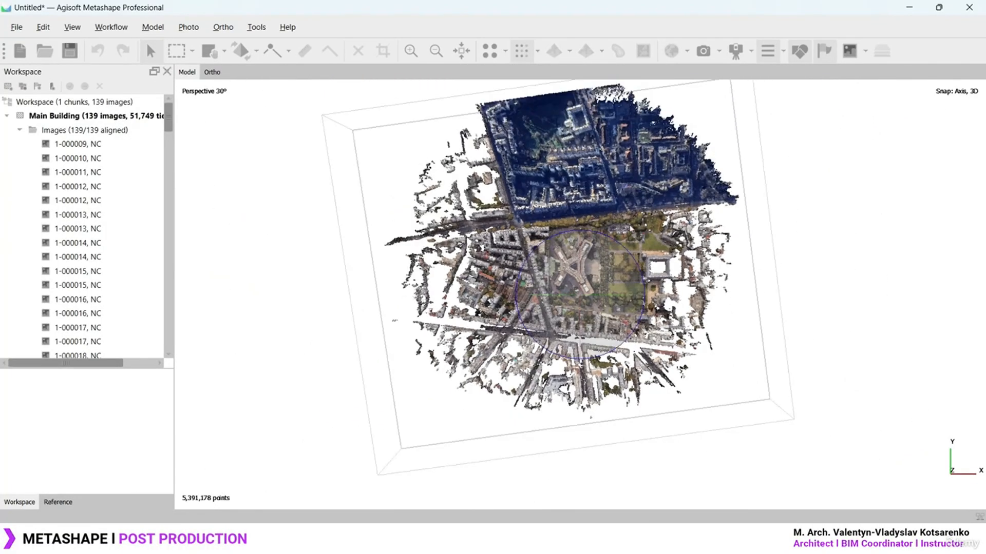
middle_drag(645, 236, 641, 268)
scroll(581, 297, up, 1)
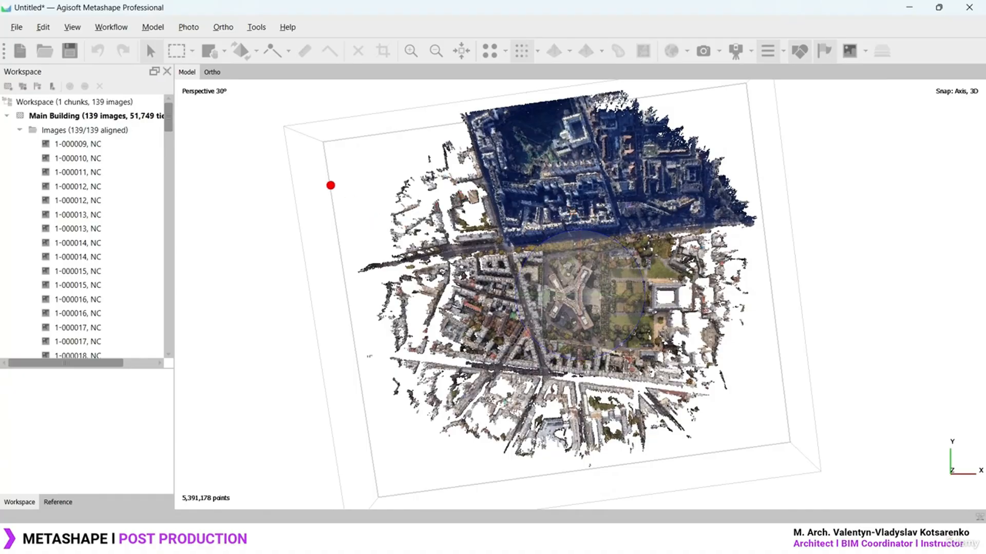
drag(330, 183, 431, 239)
drag(390, 168, 487, 232)
drag(442, 158, 523, 220)
drag(461, 136, 588, 237)
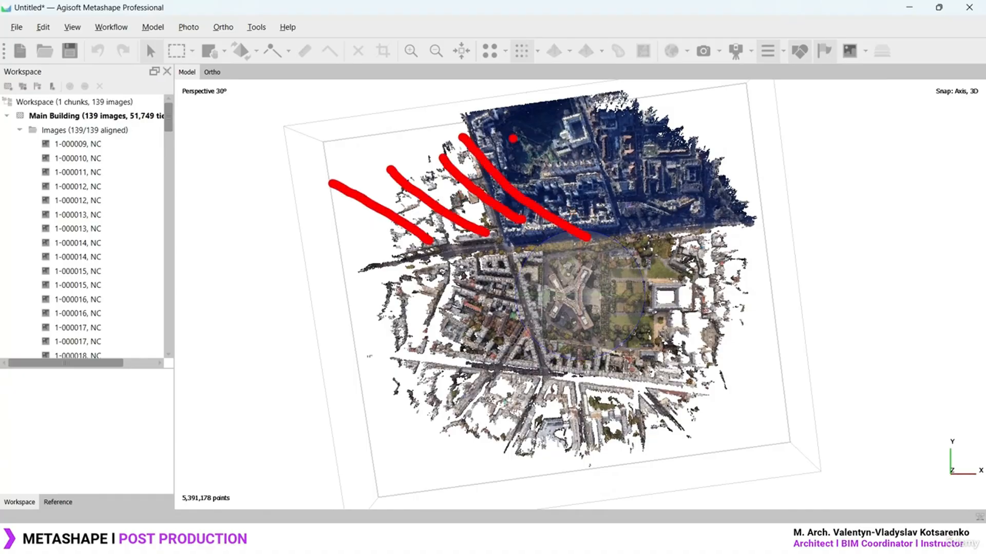
drag(497, 128, 632, 212)
drag(545, 112, 685, 211)
drag(619, 122, 714, 184)
drag(670, 120, 723, 181)
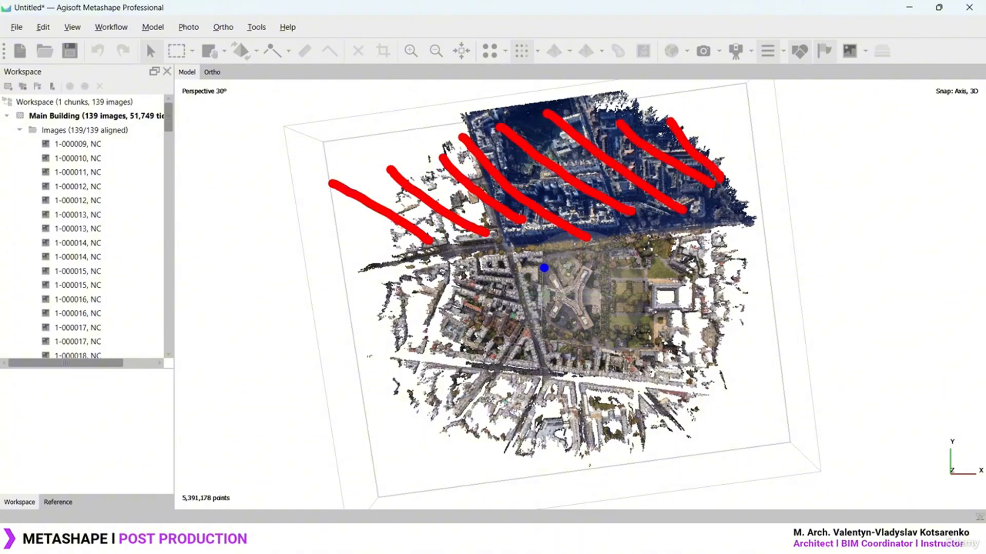
mouse_move(517, 248)
mouse_down()
mouse_move(666, 248)
mouse_move(649, 377)
mouse_move(565, 374)
mouse_move(532, 329)
mouse_move(508, 249)
mouse_up()
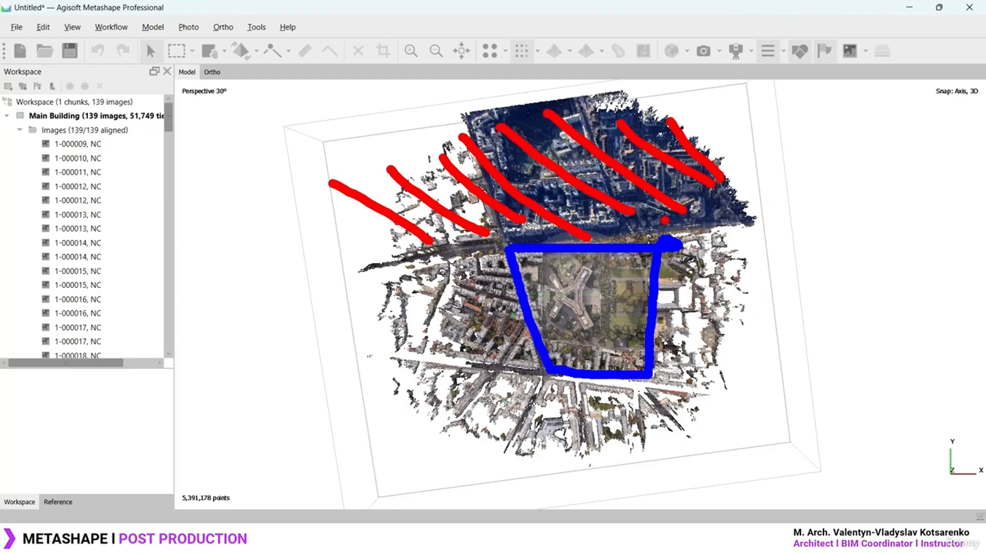
mouse_move(682, 218)
mouse_down()
mouse_move(748, 251)
mouse_move(751, 228)
mouse_up()
drag(729, 194, 817, 238)
drag(667, 255, 725, 299)
drag(649, 292, 747, 360)
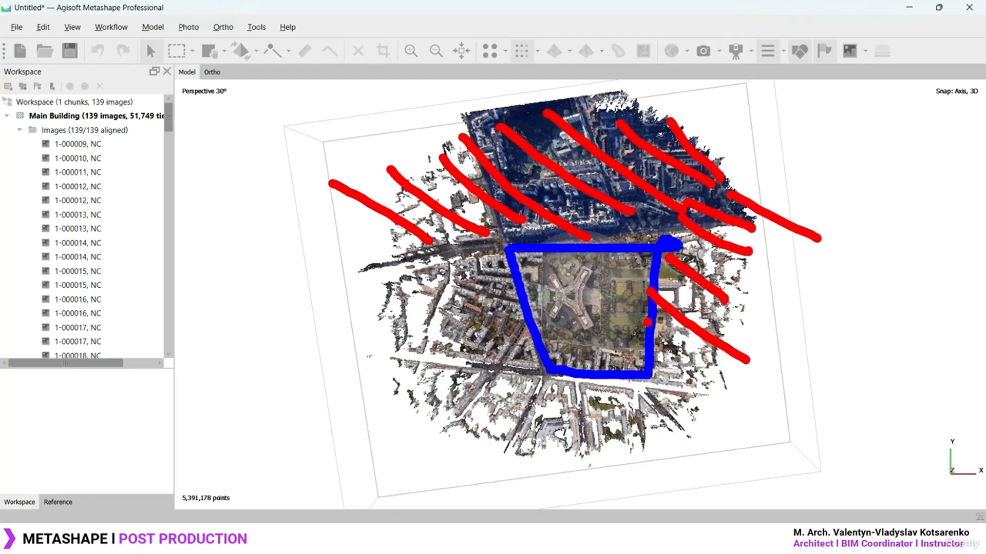
drag(648, 322, 697, 384)
drag(657, 371, 686, 426)
drag(626, 393, 634, 431)
drag(538, 377, 576, 444)
drag(584, 395, 622, 451)
drag(516, 394, 542, 447)
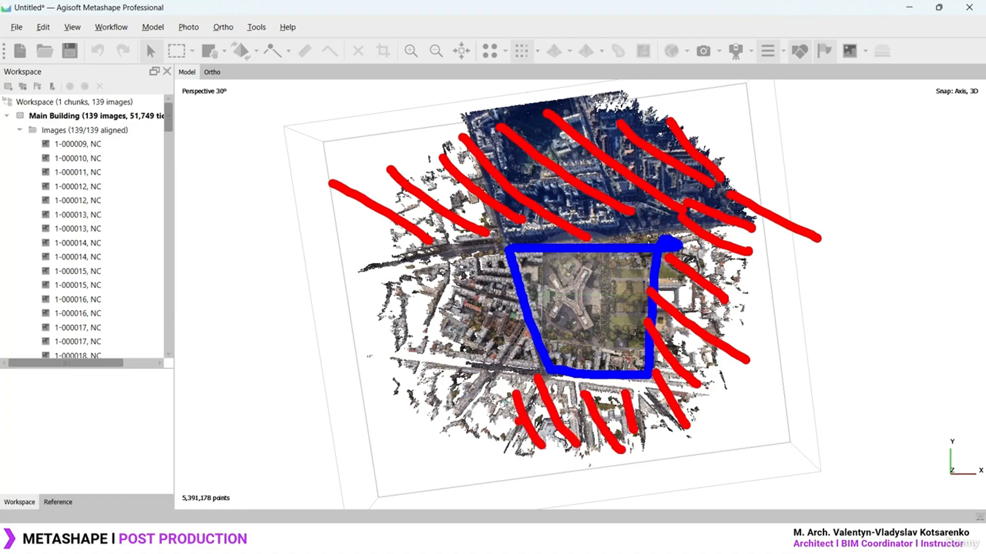
drag(448, 373, 489, 434)
drag(393, 341, 450, 411)
drag(425, 316, 490, 373)
drag(476, 280, 539, 352)
drag(486, 256, 531, 322)
key(Escape)
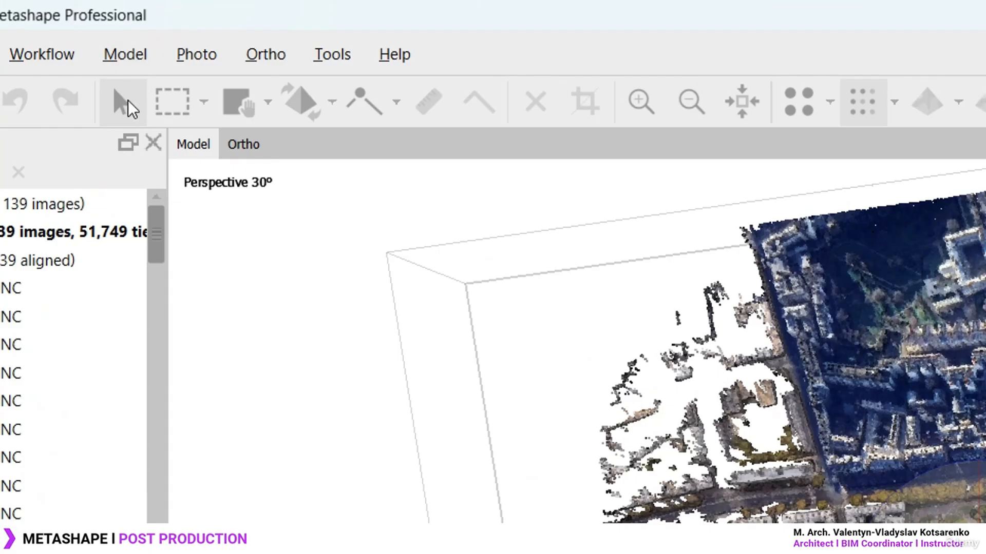
Lasso and delete the dark outer top area of the cloud using Free-Form Selection
click(205, 103)
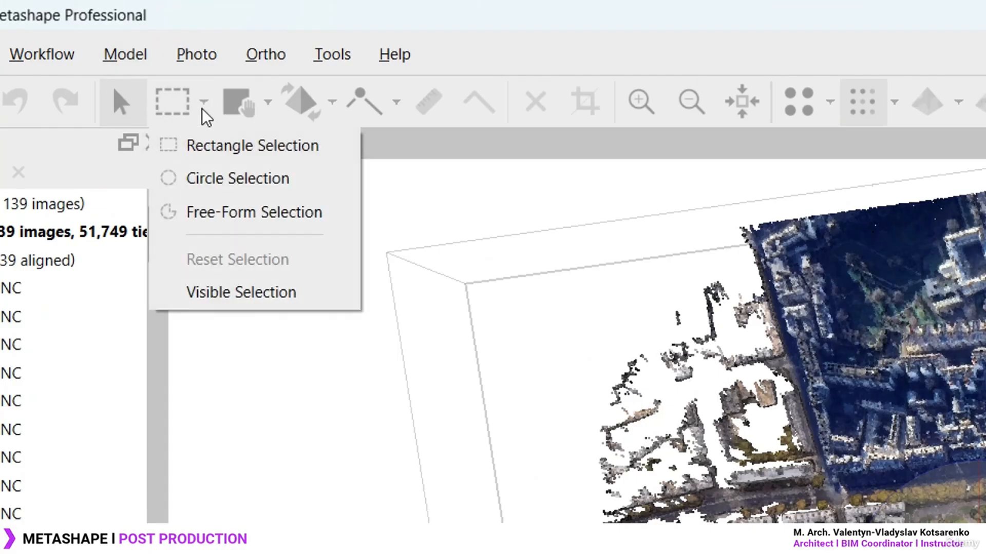
click(224, 216)
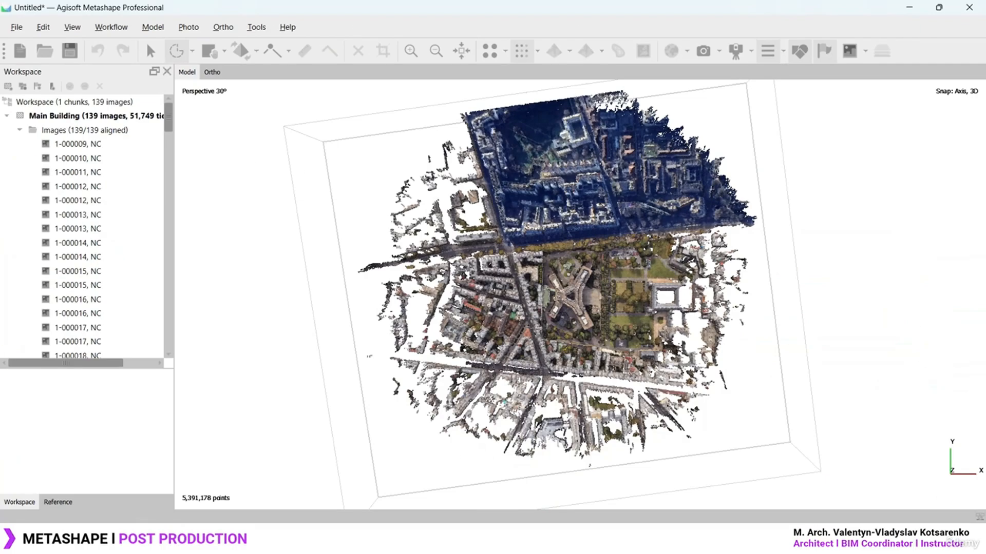
scroll(580, 295, down, 1)
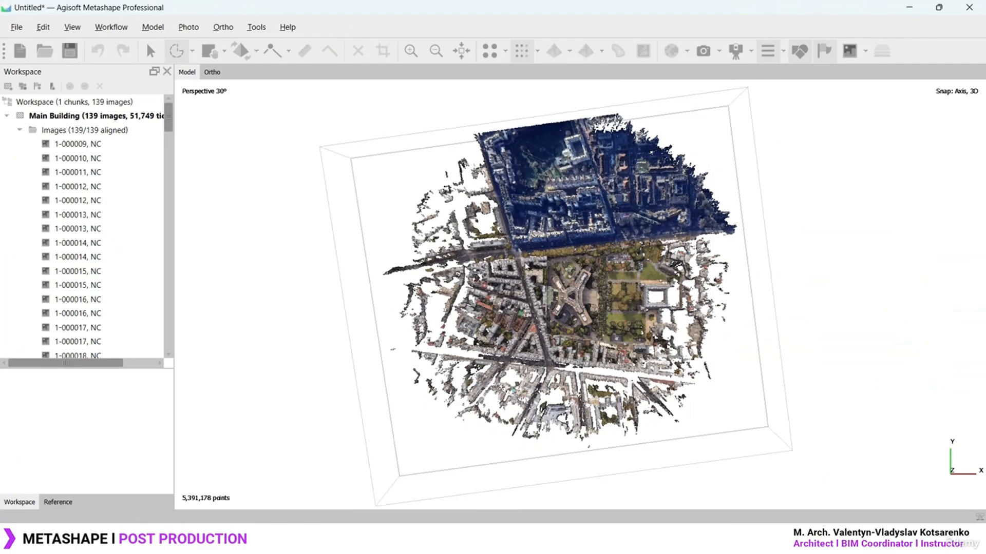
mouse_move(343, 116)
mouse_down()
mouse_move(712, 92)
mouse_move(774, 177)
mouse_move(782, 213)
mouse_move(739, 241)
mouse_move(661, 238)
mouse_move(339, 283)
mouse_move(361, 182)
mouse_up()
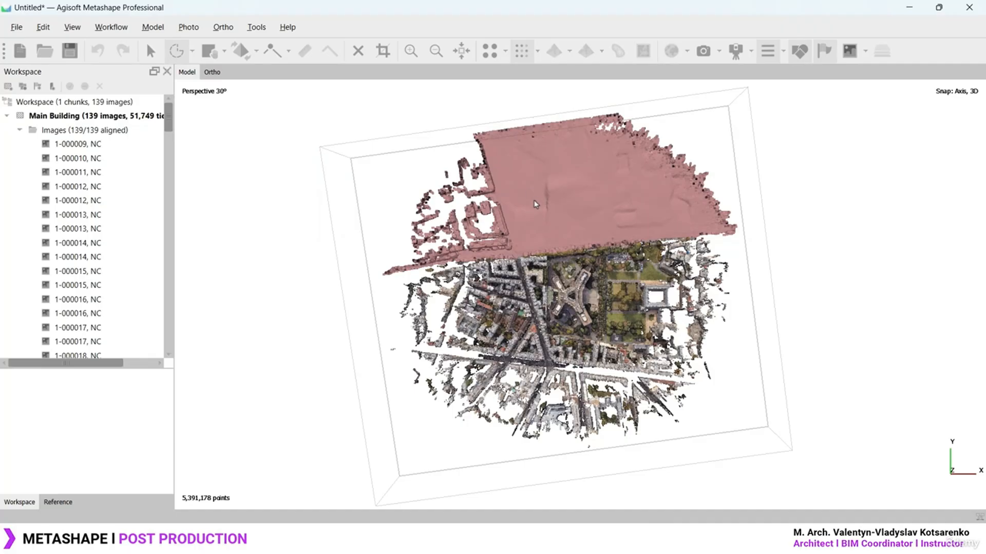
key(Delete)
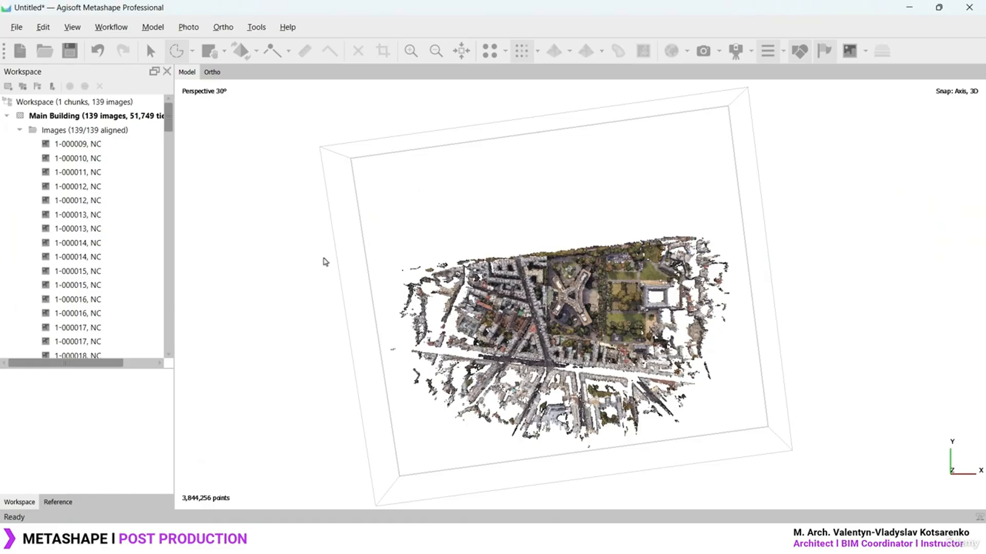
Lasso and delete the outer left and right areas of the cloud
mouse_move(324, 257)
mouse_down()
mouse_move(491, 239)
mouse_move(531, 284)
mouse_move(508, 293)
mouse_move(551, 369)
mouse_move(729, 391)
mouse_move(554, 507)
mouse_move(296, 453)
mouse_move(289, 286)
mouse_up()
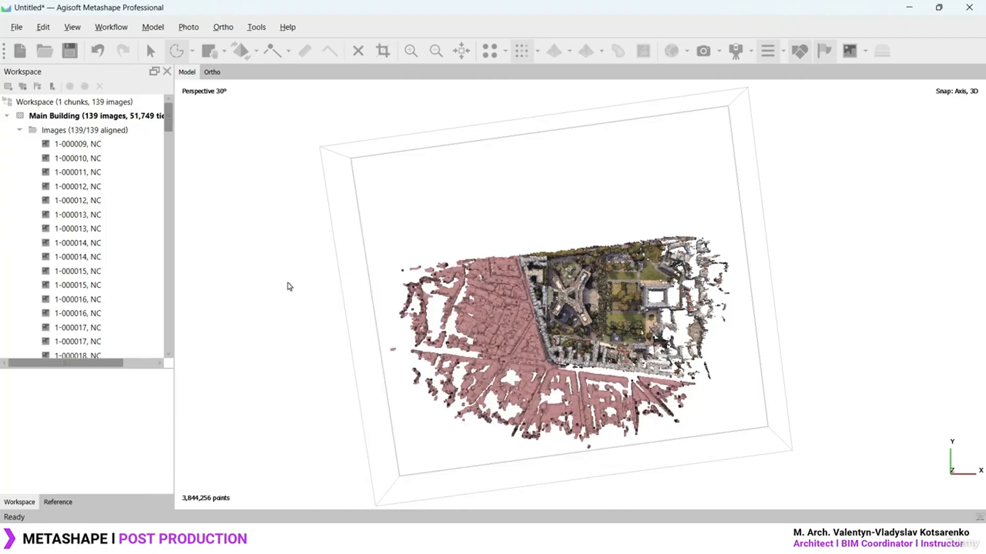
key(Delete)
scroll(590, 290, up, 3)
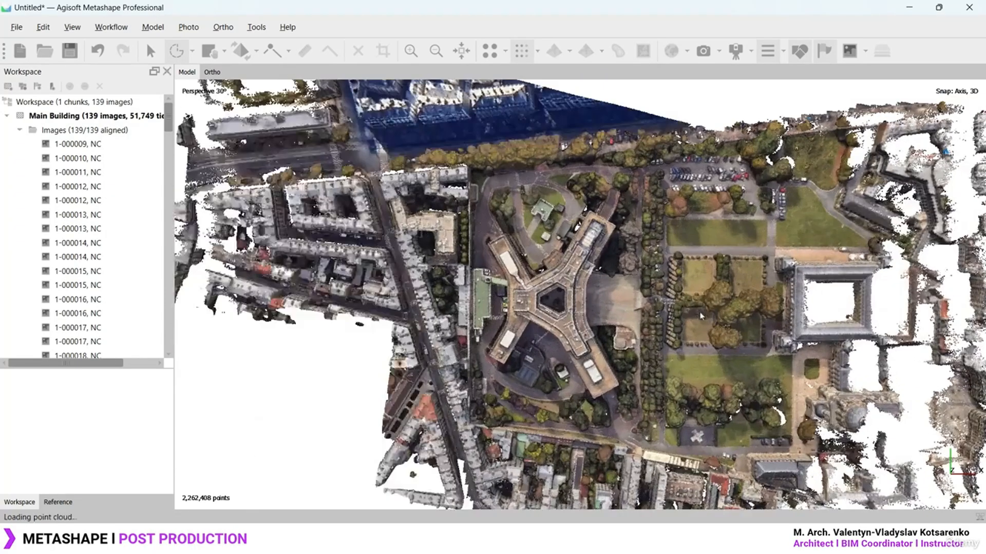
scroll(601, 283, up, 3)
mouse_move(514, 109)
mouse_down()
mouse_move(645, 97)
mouse_move(524, 100)
mouse_up()
key(Delete)
scroll(288, 298, up, 4)
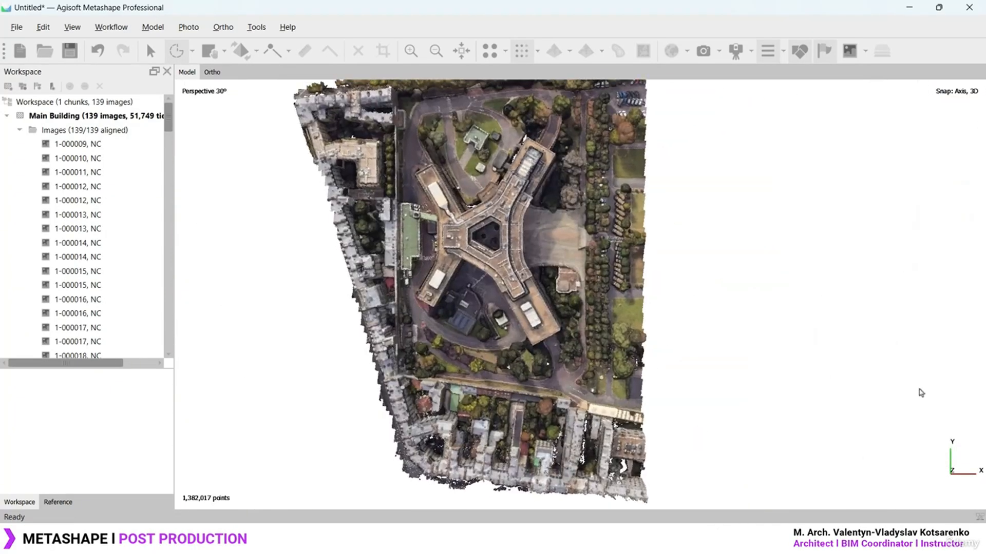
click(150, 51)
drag(544, 308, 565, 207)
From the top view, lasso and delete the fringe points along the left and bottom edges
key(7)
scroll(565, 277, up, 1)
click(177, 51)
mouse_move(331, 102)
mouse_down()
mouse_move(501, 466)
mouse_move(285, 119)
mouse_up()
key(Delete)
Orbit around the cropped building at oblique and low angles, then return to a centred top view
click(150, 50)
drag(570, 215, 588, 264)
scroll(564, 287, up, 4)
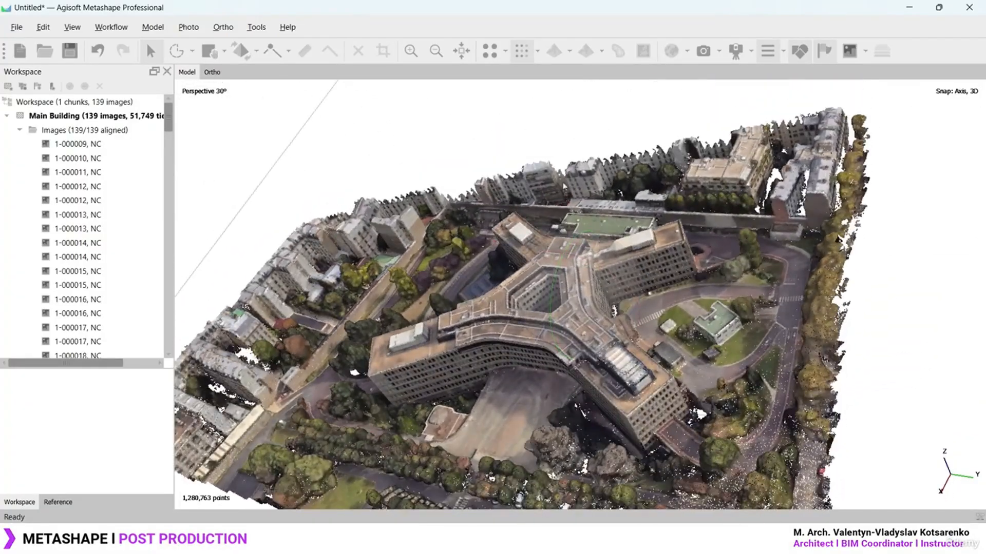
drag(559, 315, 545, 196)
drag(557, 234, 672, 339)
key(7)
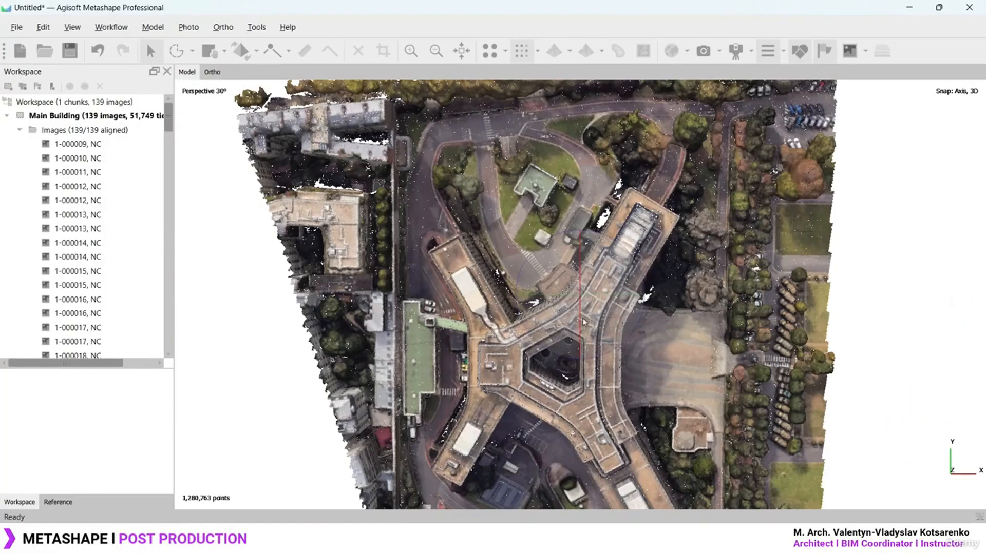
scroll(670, 282, down, 6)
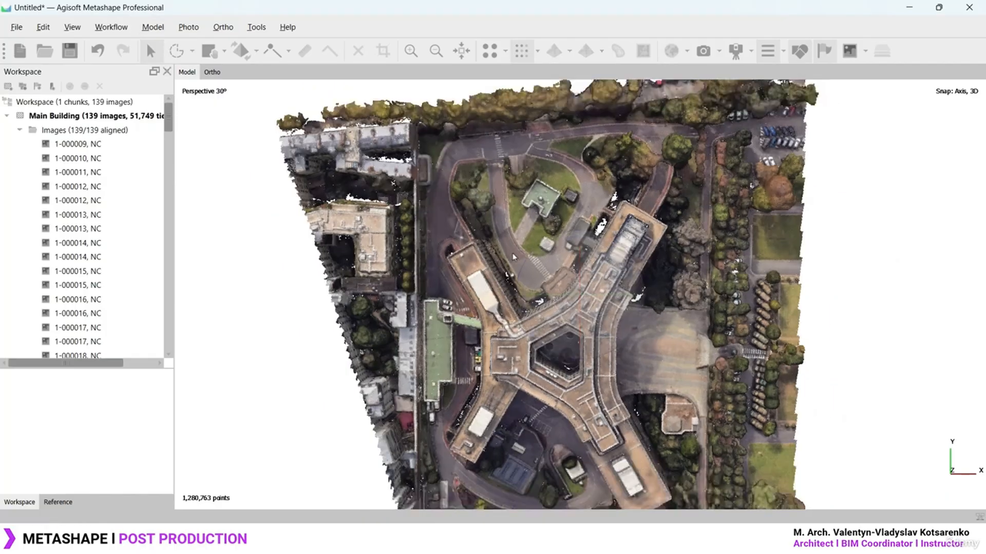
right_drag(668, 284, 652, 222)
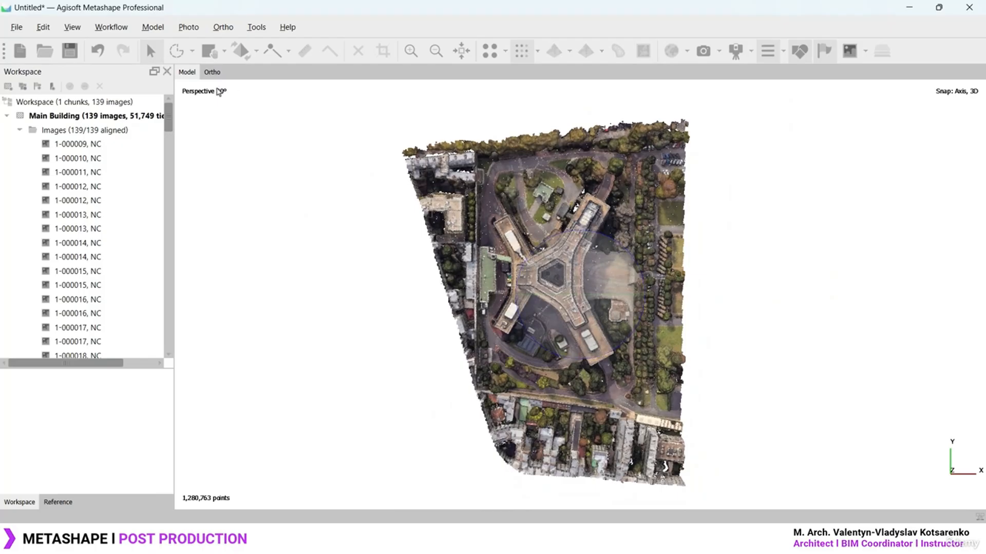
click(154, 27)
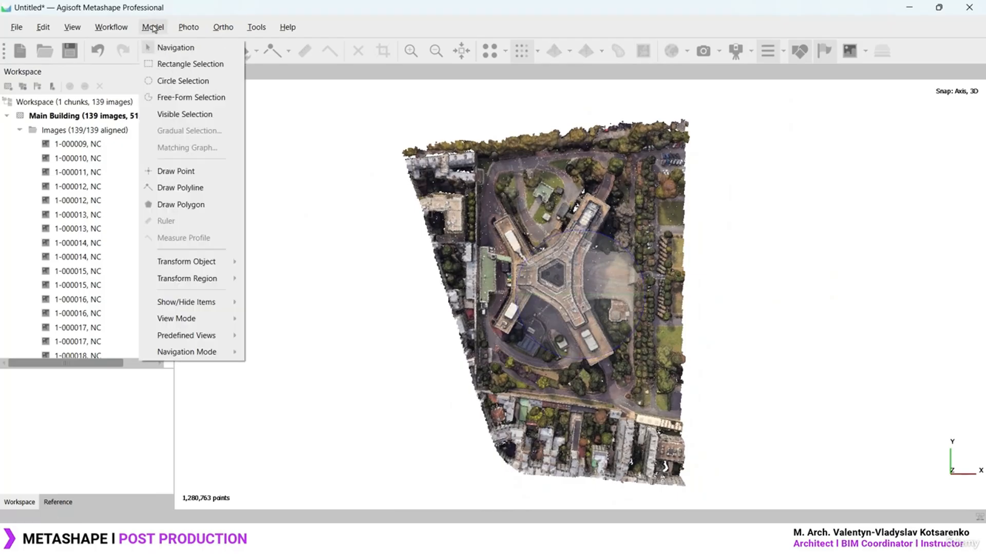
mouse_move(215, 335)
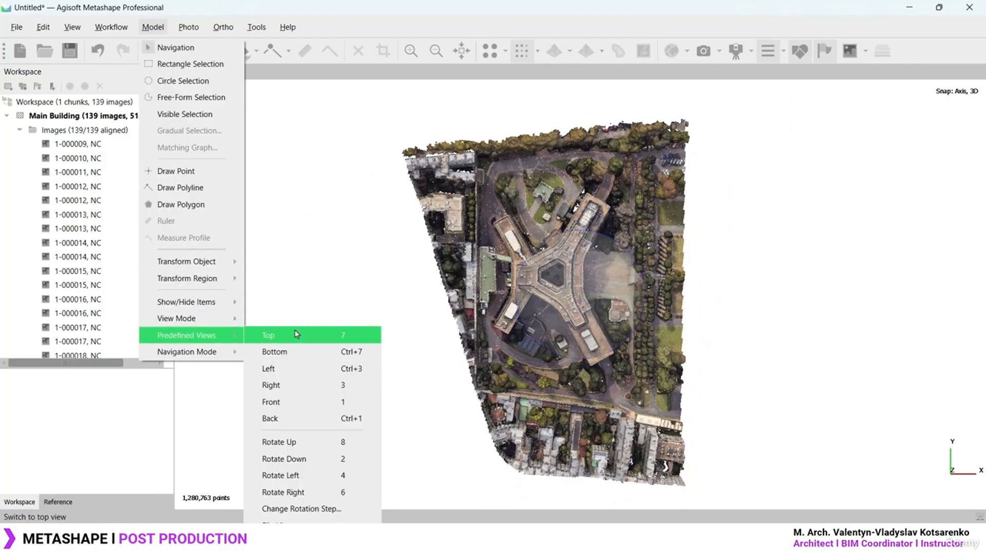
click(295, 370)
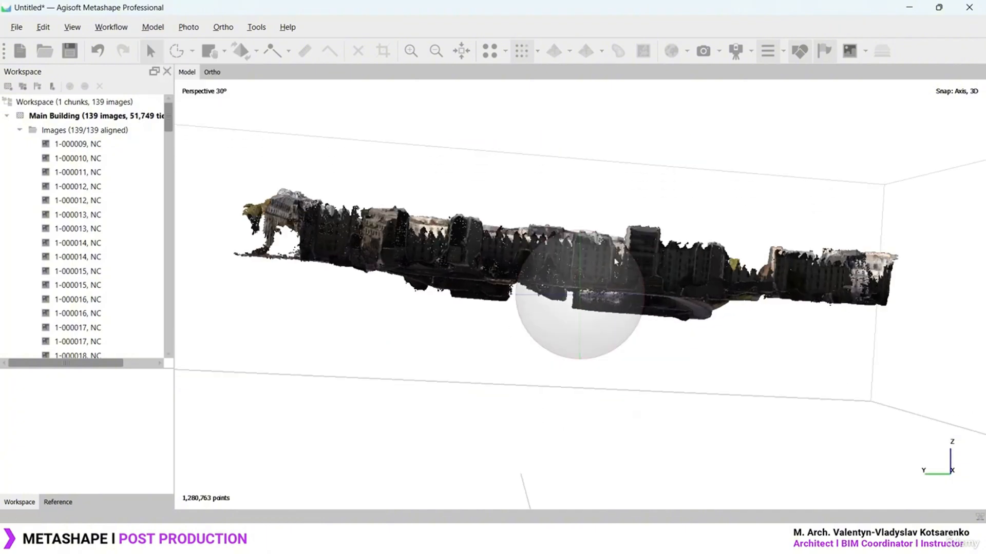
drag(611, 296, 228, 274)
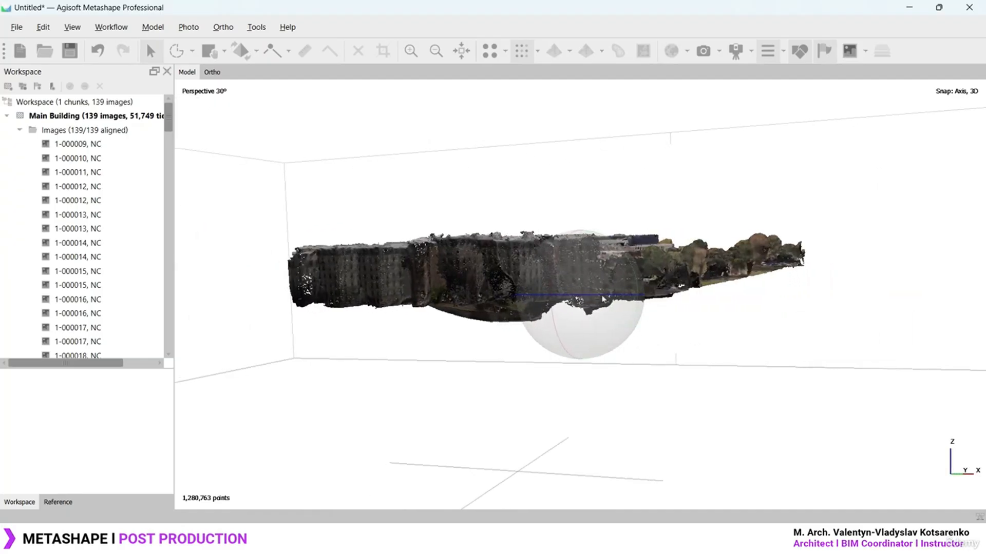
drag(603, 298, 537, 306)
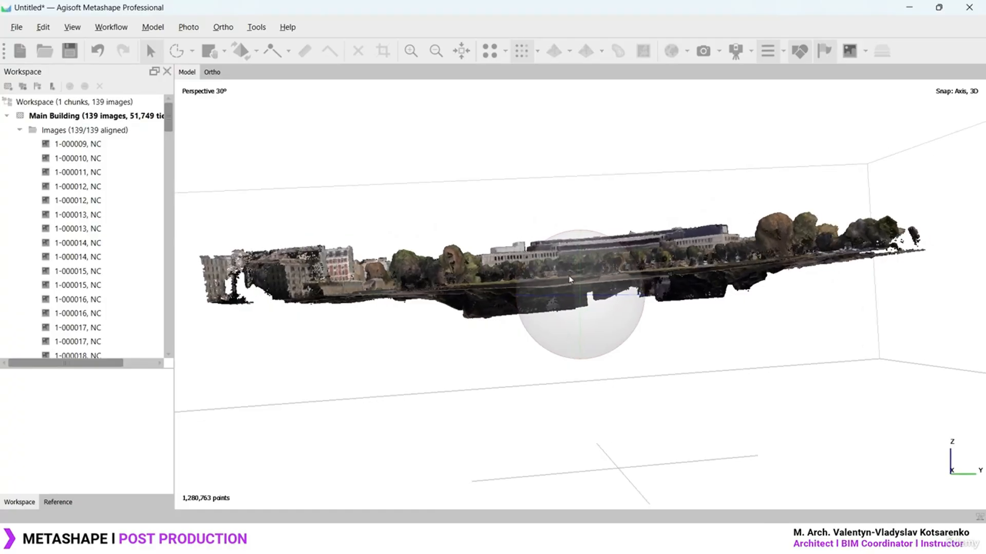
click(258, 51)
click(269, 106)
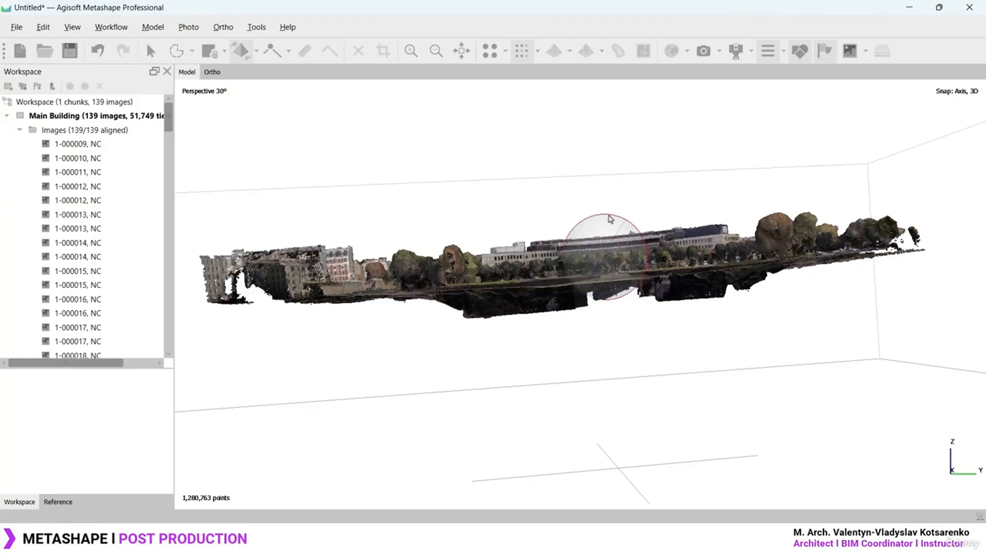
drag(609, 219, 613, 214)
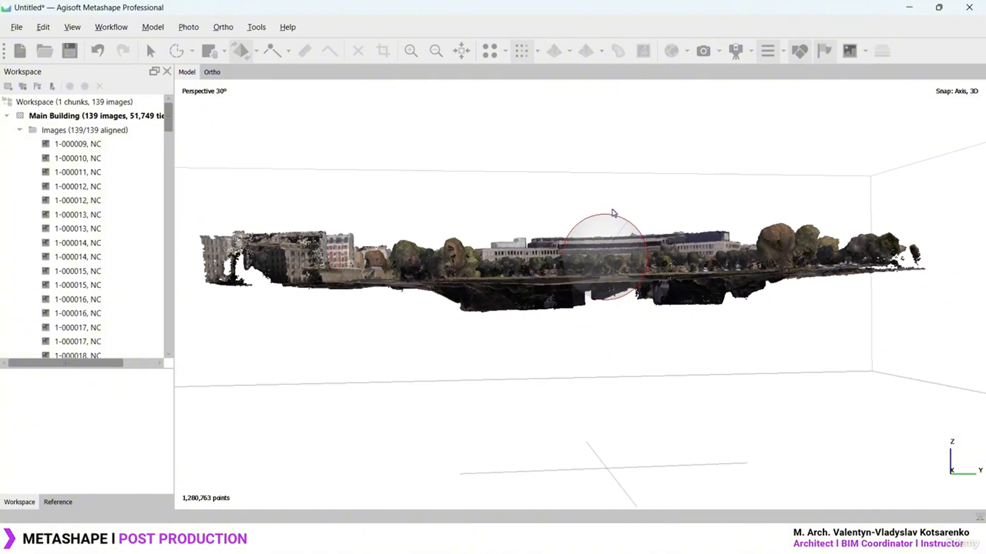
click(151, 51)
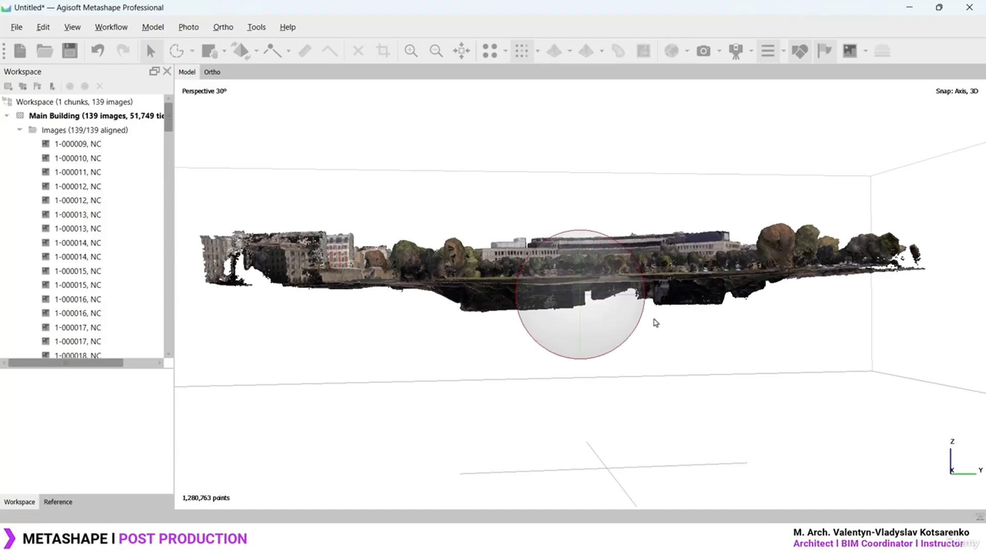
drag(620, 296, 518, 311)
click(241, 50)
drag(687, 218, 698, 221)
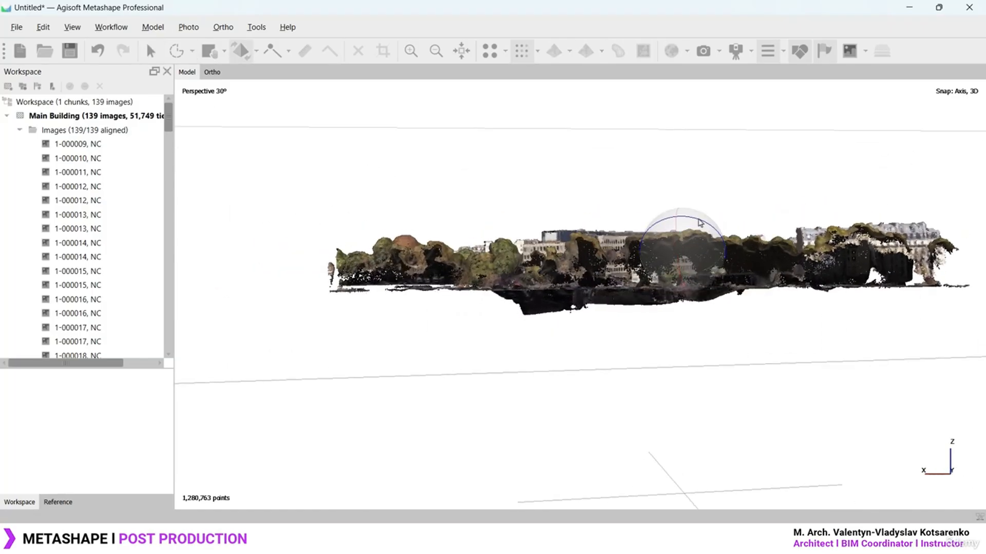
click(151, 51)
drag(464, 298, 559, 296)
click(241, 50)
drag(636, 223, 633, 220)
click(151, 51)
drag(560, 296, 743, 289)
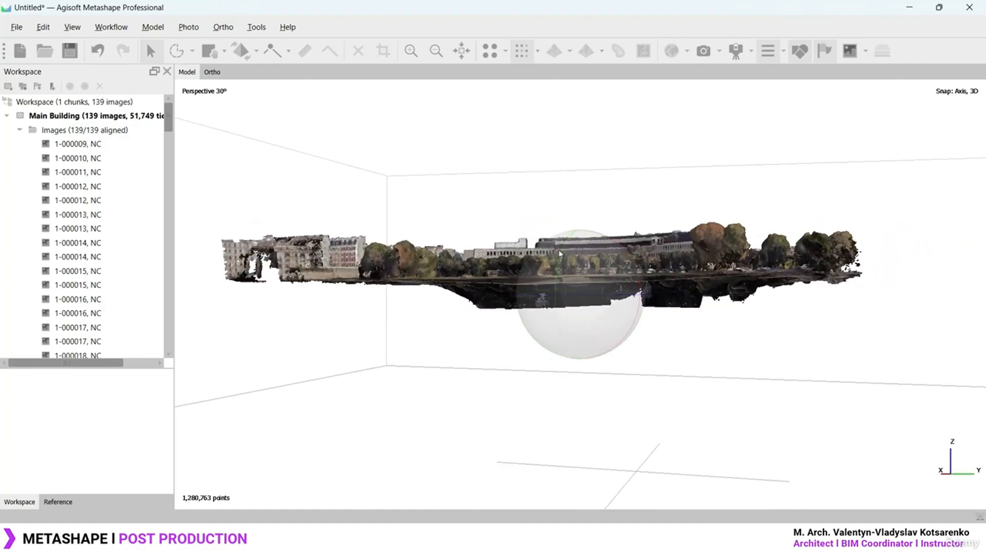
drag(563, 253, 622, 272)
key(7)
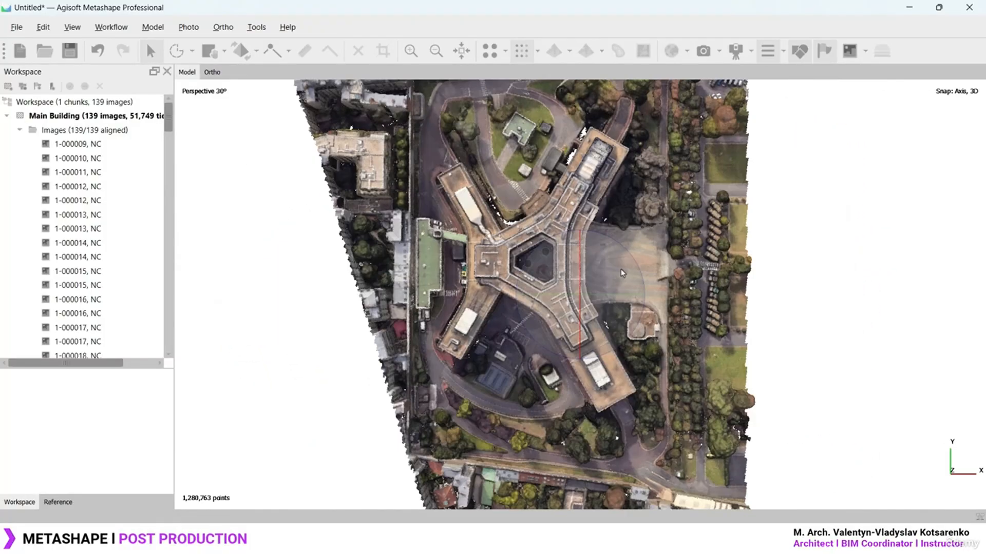
key(3)
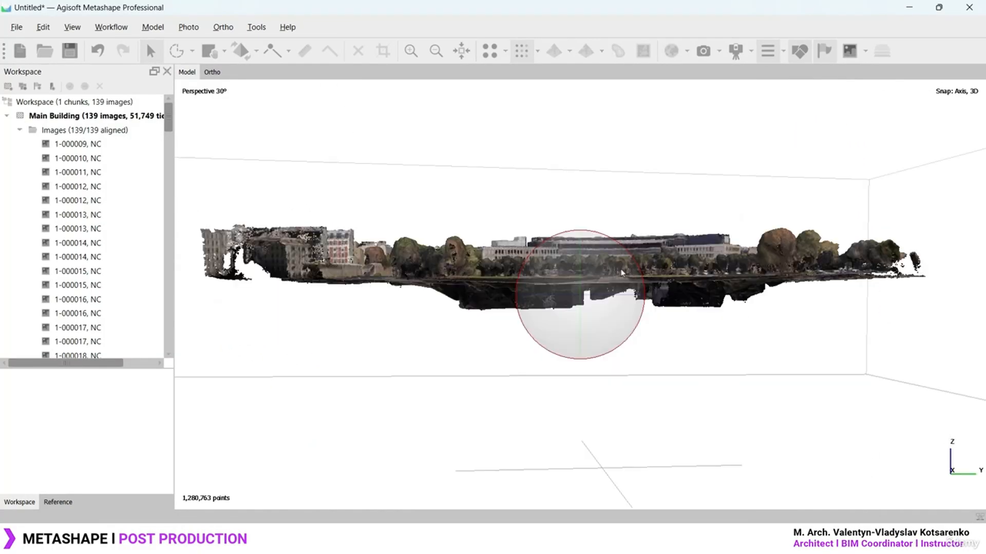
key(1)
key(7)
scroll(610, 275, down, 3)
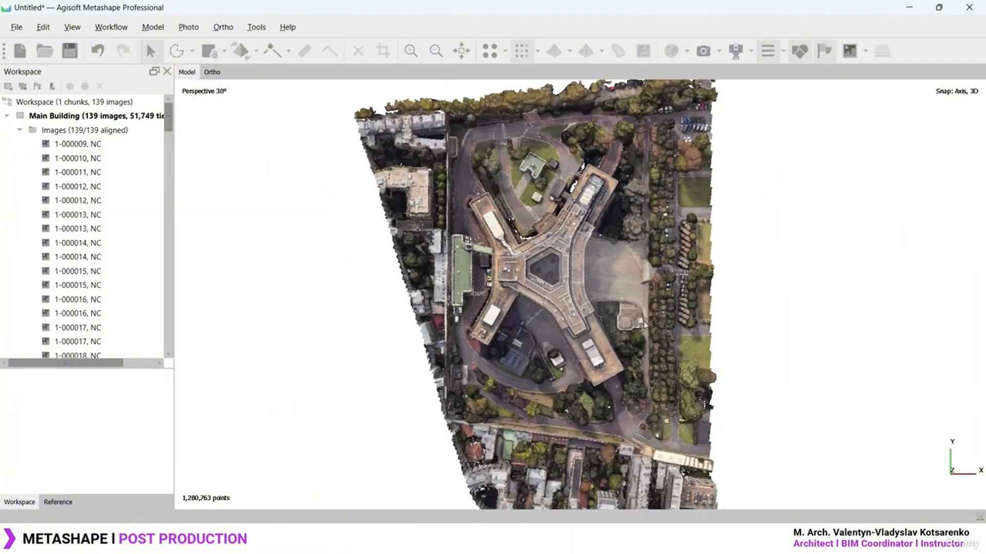
drag(601, 296, 602, 255)
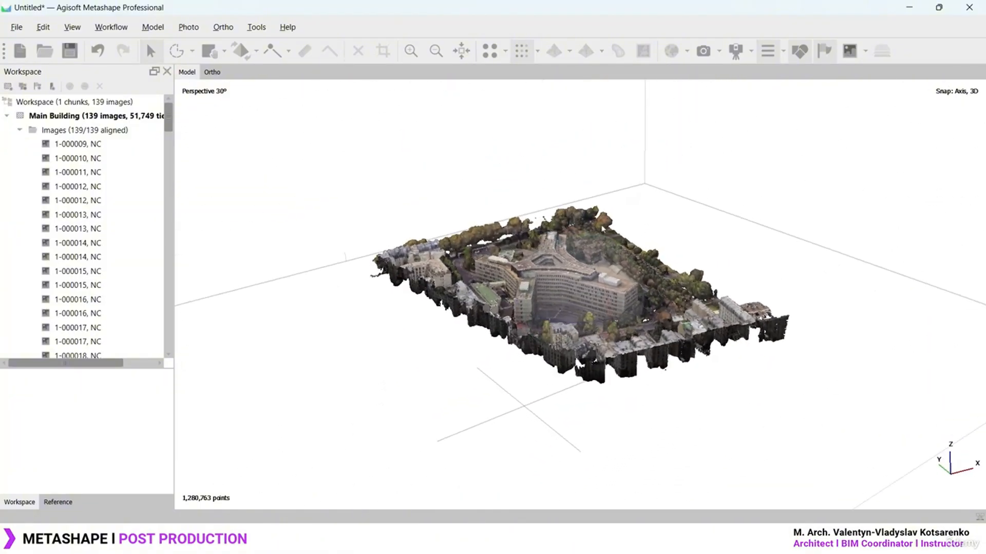
Orbit and zoom around the France Building cloud of 1,236,090 points
scroll(603, 255, up, 3)
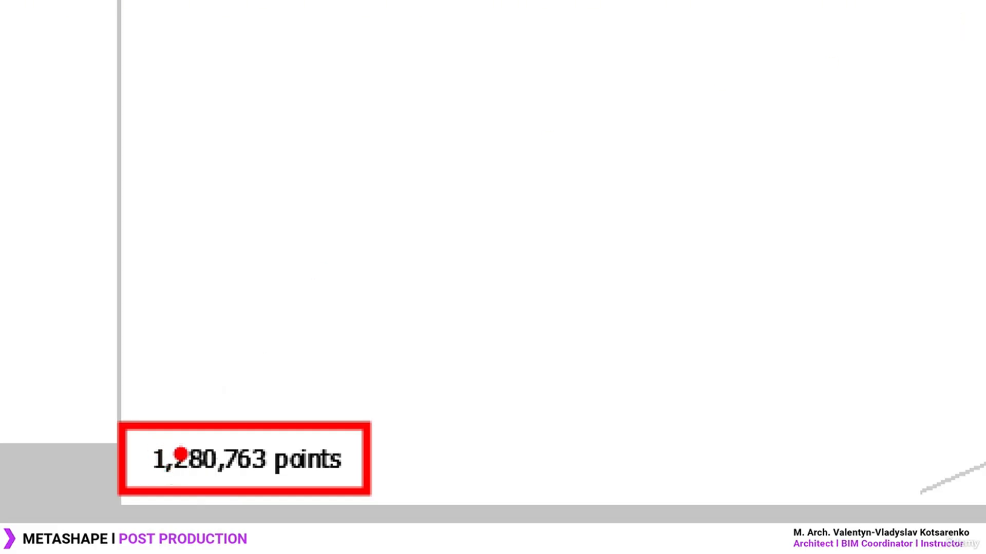
key(Escape)
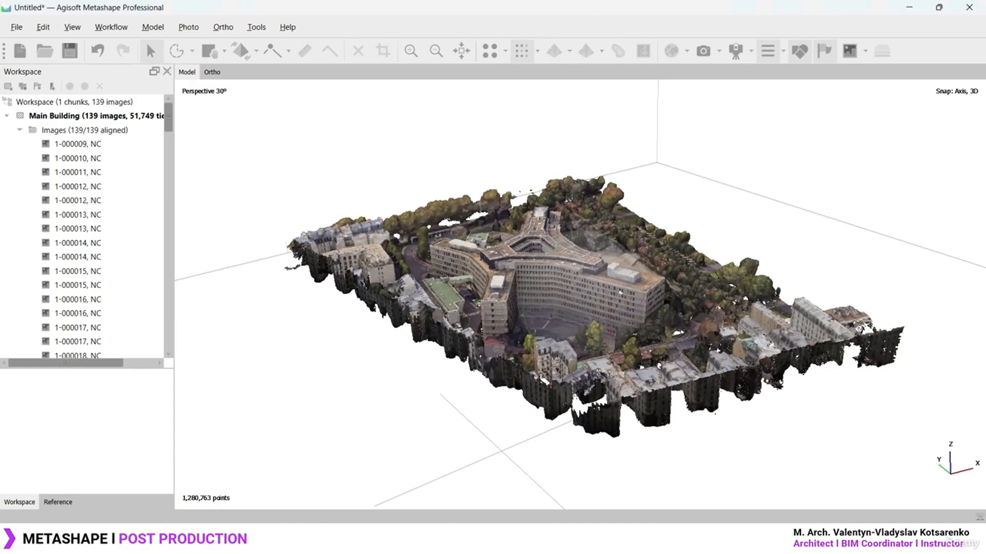
scroll(629, 295, down, 2)
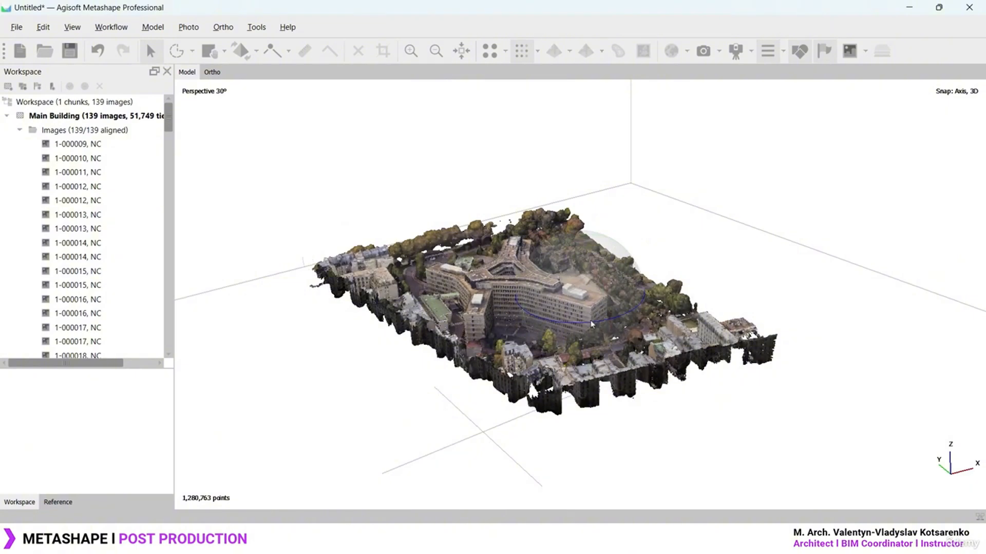
drag(592, 324, 465, 325)
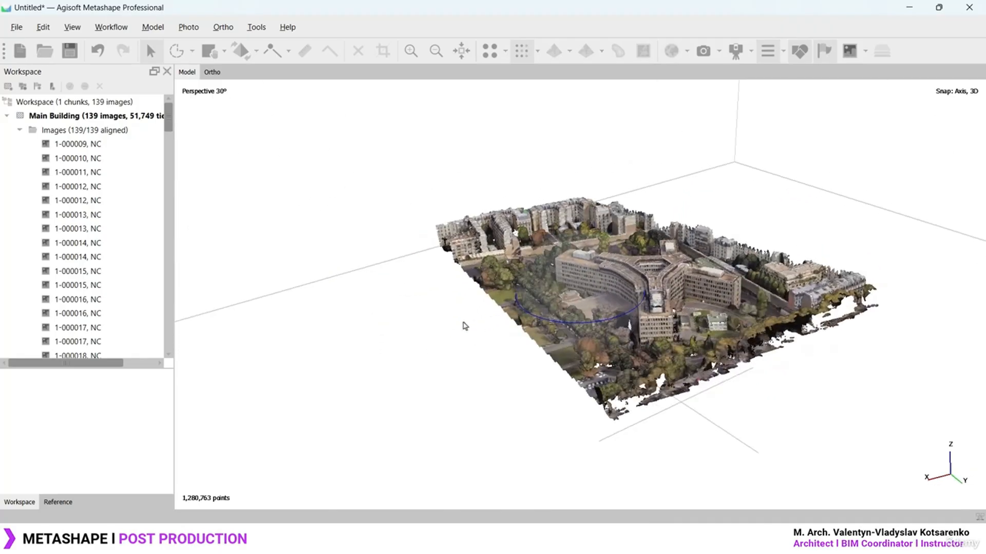
scroll(688, 319, up, 5)
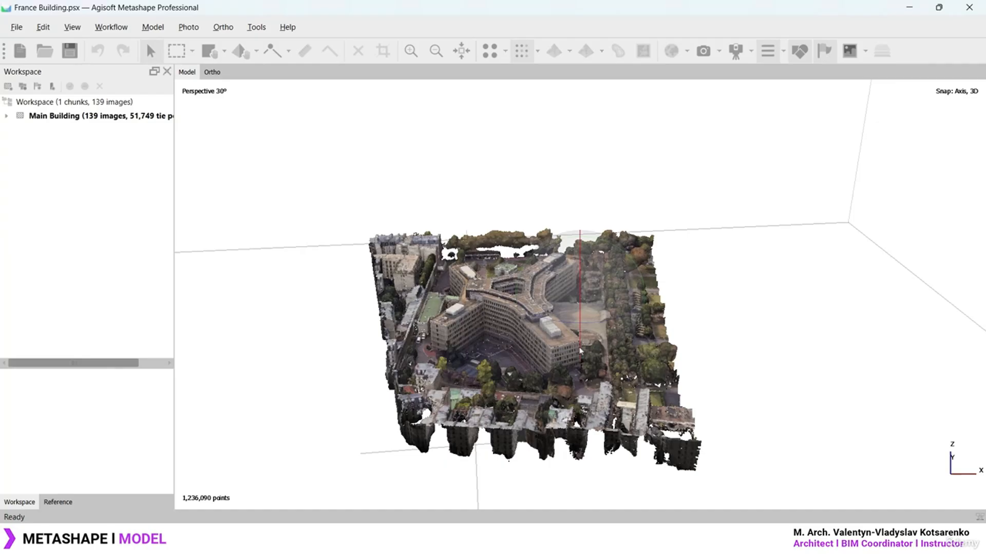
scroll(580, 351, up, 6)
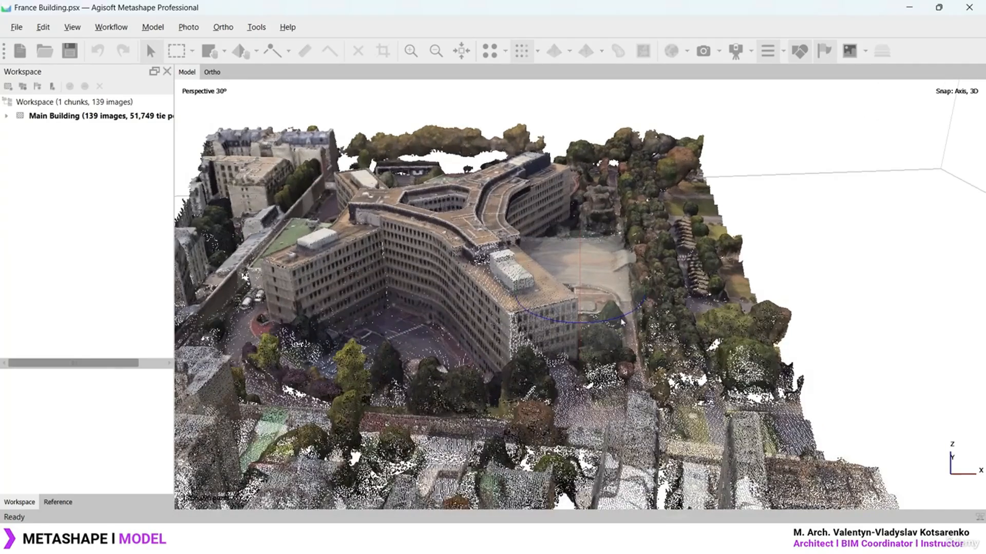
mouse_move(622, 322)
mouse_down()
mouse_move(505, 324)
mouse_move(673, 329)
mouse_move(493, 331)
mouse_move(616, 328)
mouse_up()
scroll(545, 331, down, 3)
scroll(544, 331, up, 8)
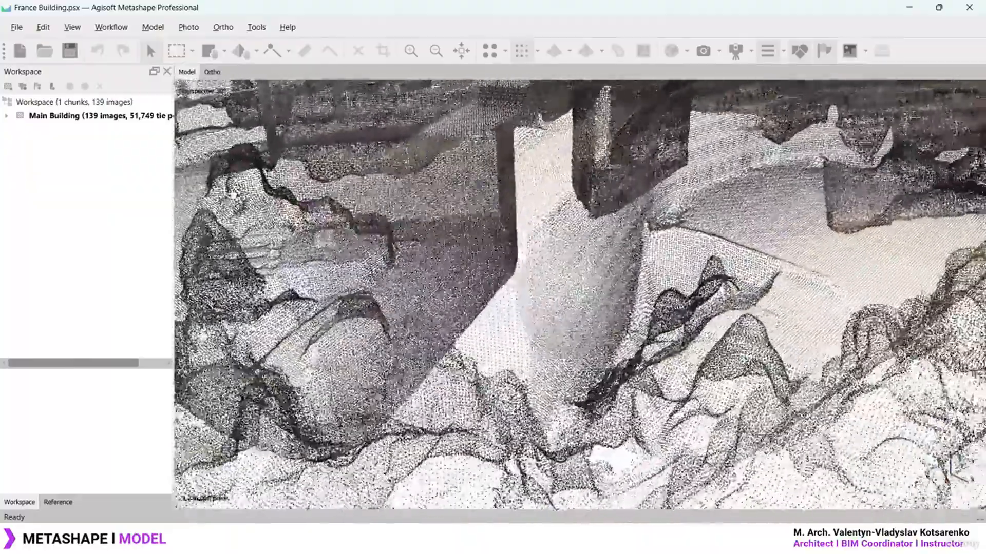
middle_drag(598, 277, 572, 293)
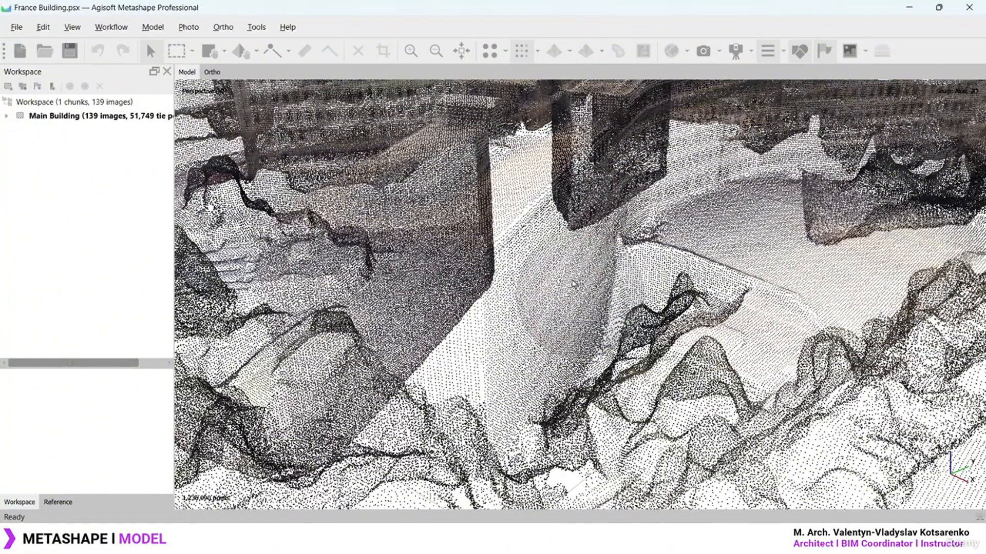
click(21, 29)
click(21, 28)
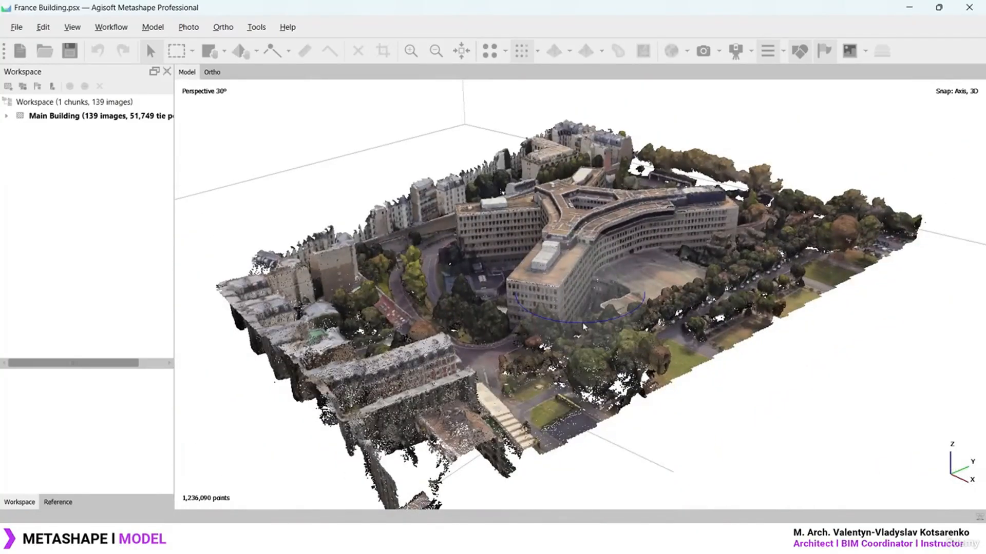
drag(584, 326, 745, 330)
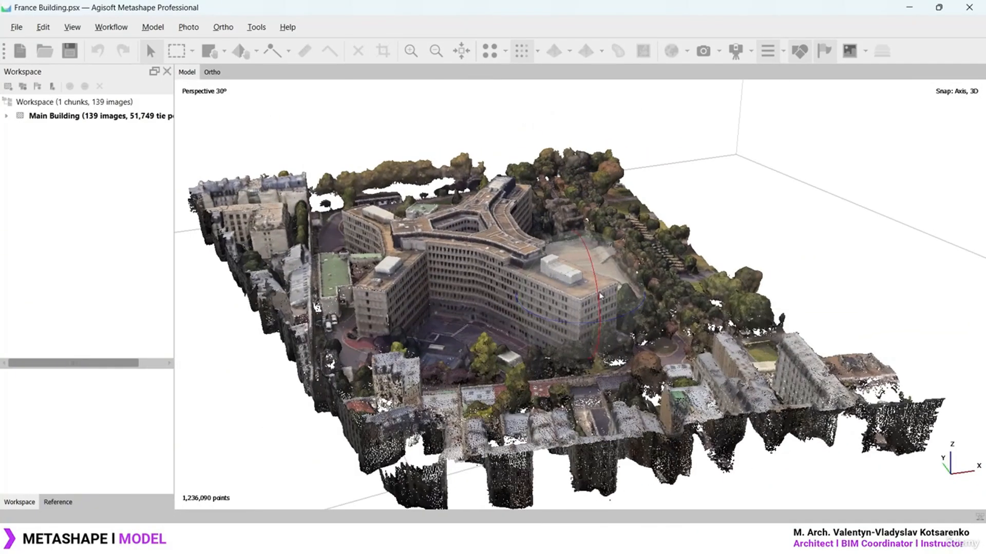
mouse_move(600, 293)
mouse_down()
mouse_move(604, 343)
mouse_move(612, 288)
mouse_up()
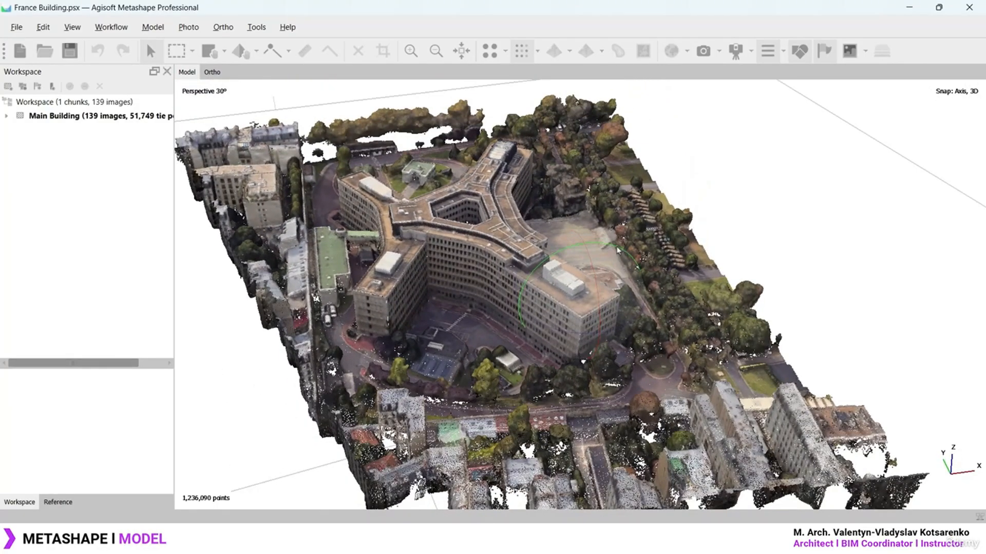
drag(617, 251, 521, 267)
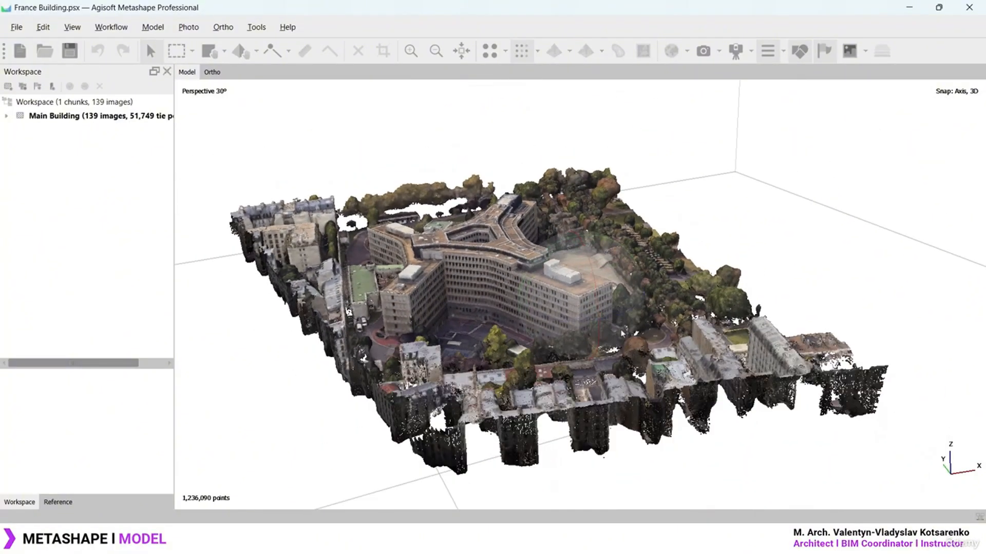
drag(627, 318, 613, 270)
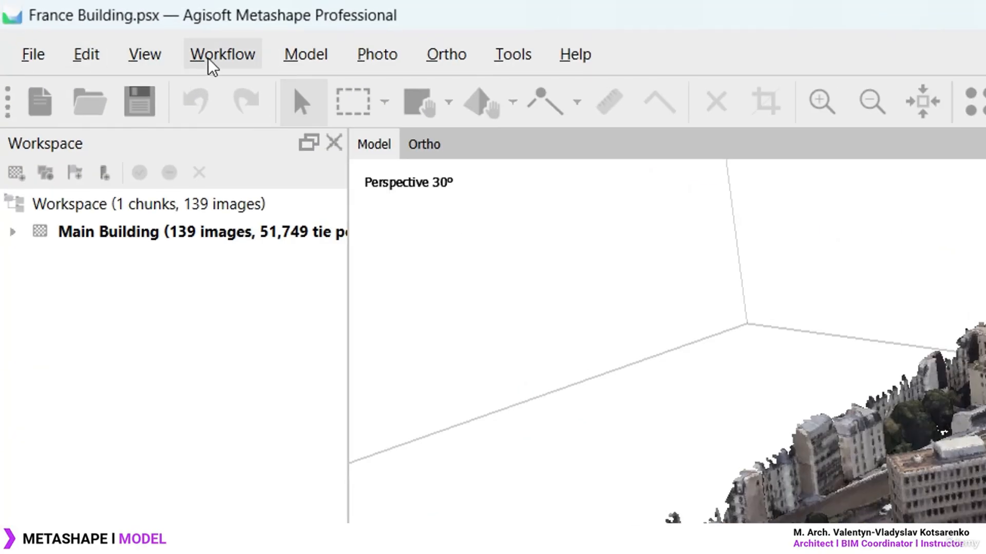
Open Build Model with Point cloud as source data and Arbitrary (3D) surface type
click(111, 27)
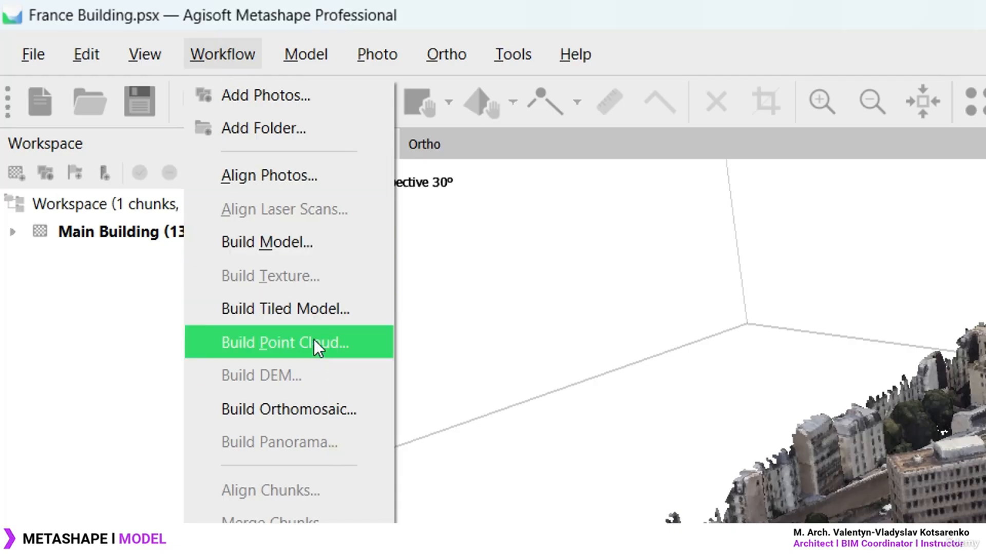
click(324, 238)
drag(869, 159, 482, 214)
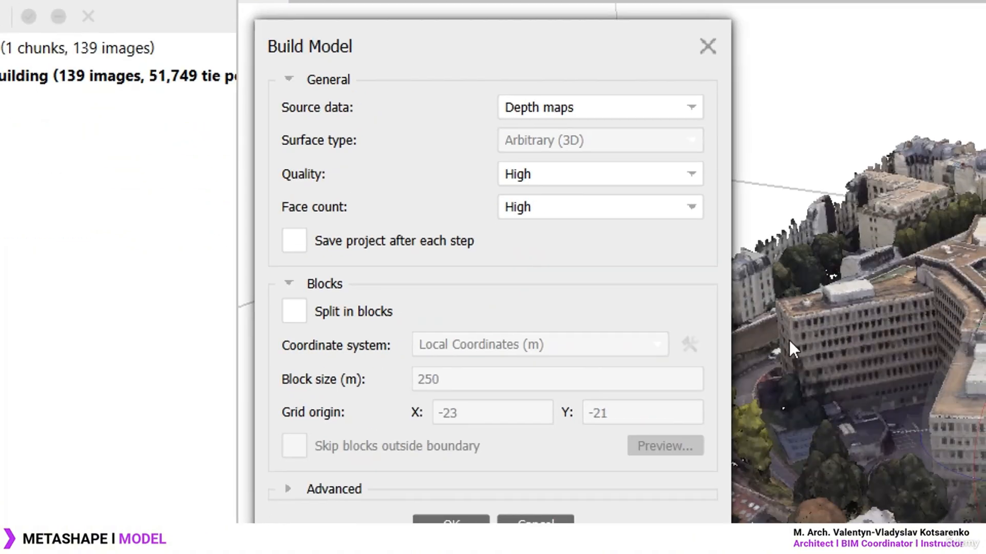
click(684, 110)
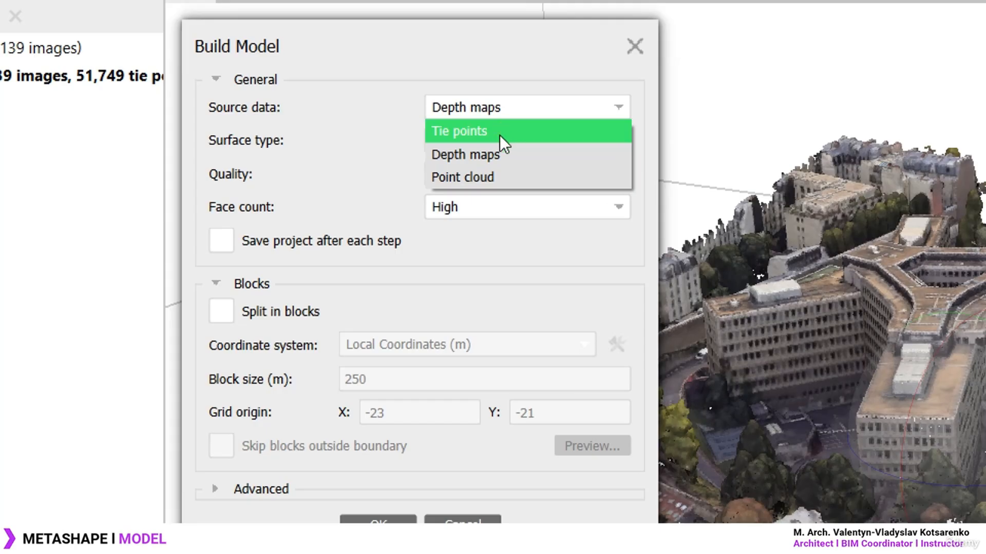
click(499, 176)
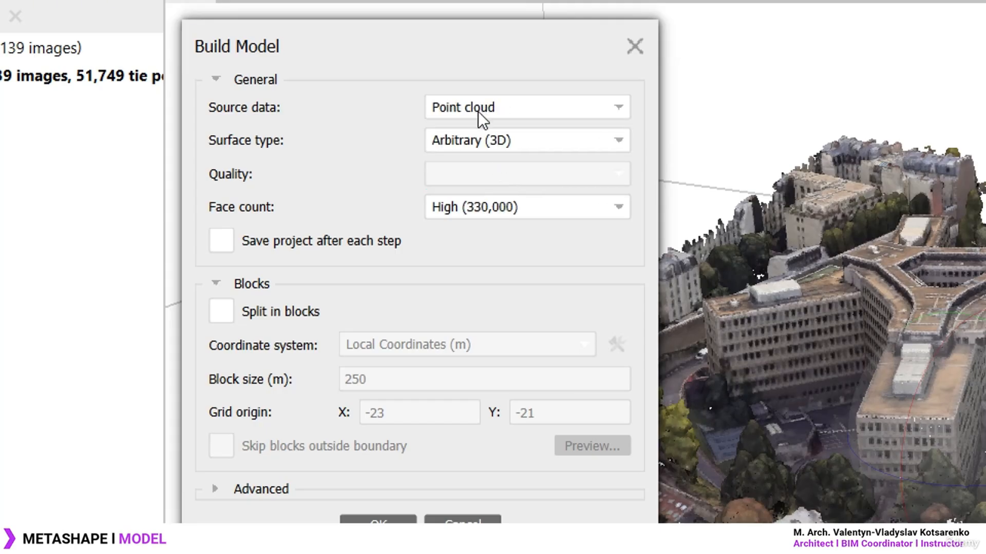
click(509, 142)
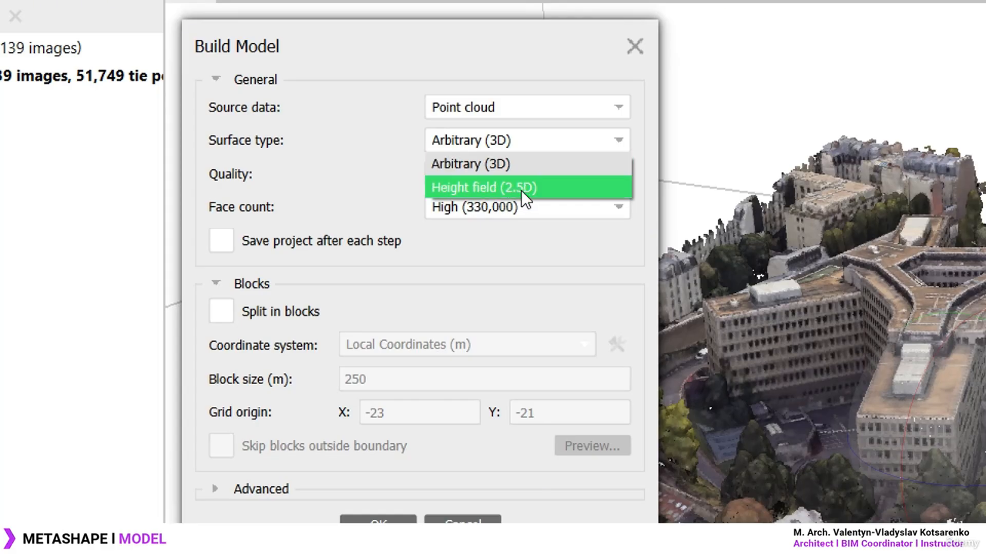
click(498, 163)
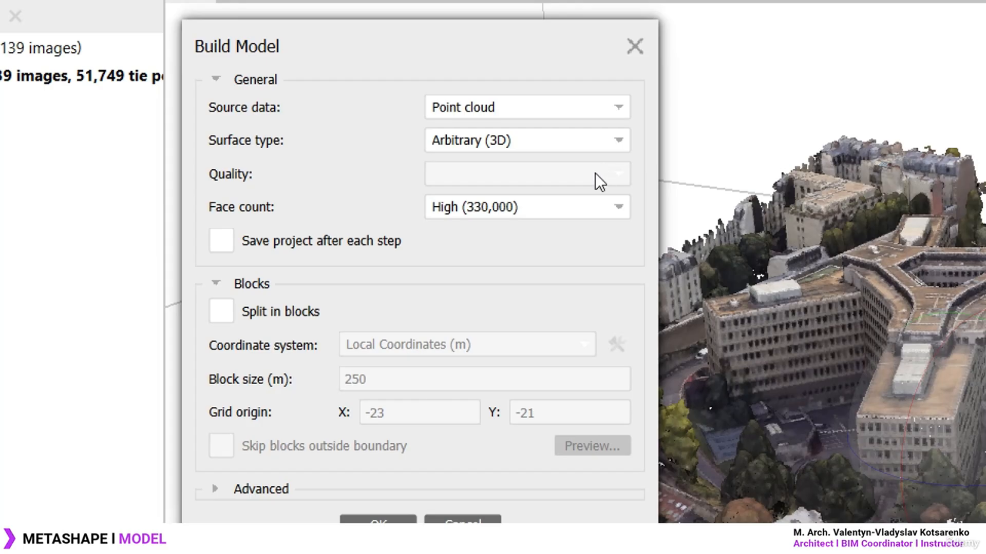
click(589, 216)
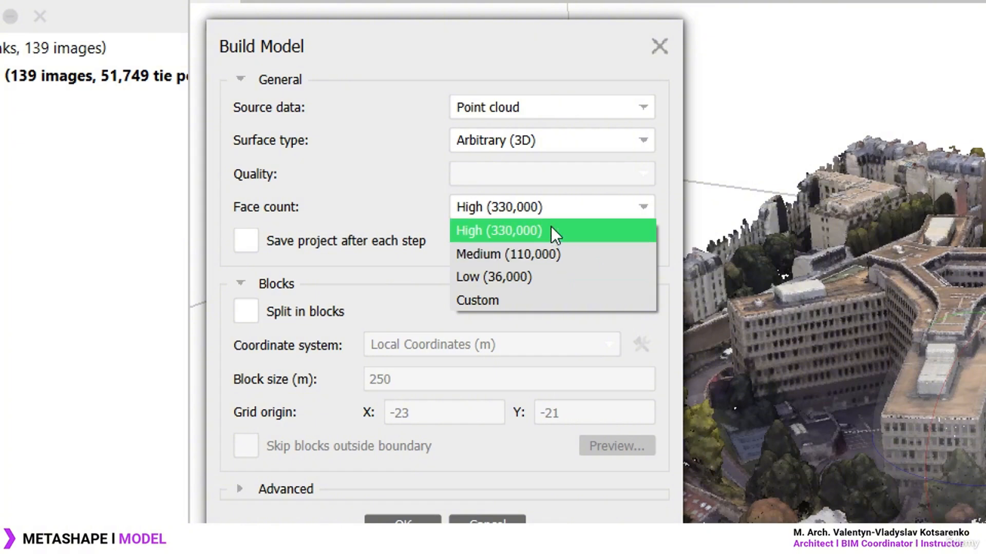
Set the mesh face count to Medium (110,000) instead of a custom 200,000
click(537, 300)
drag(543, 215, 454, 235)
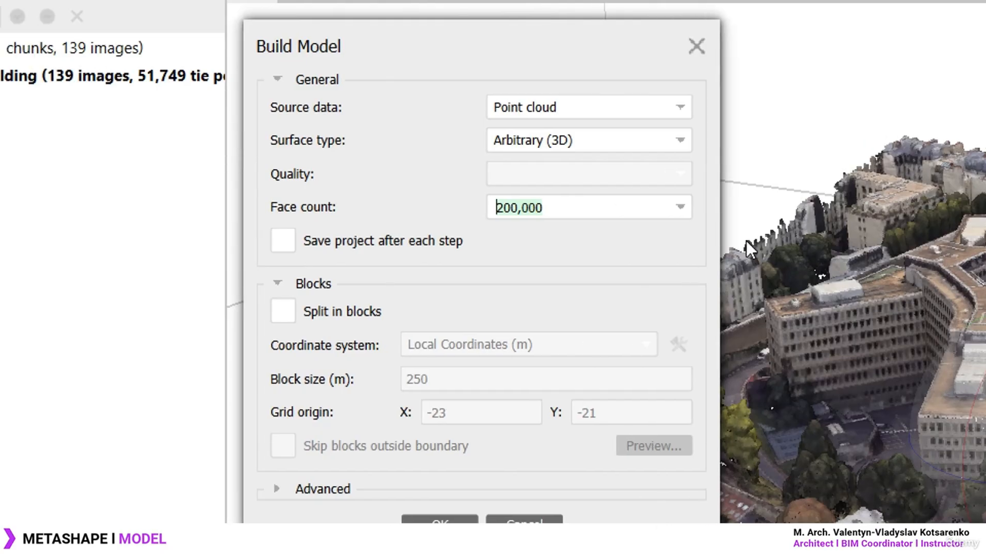
click(623, 208)
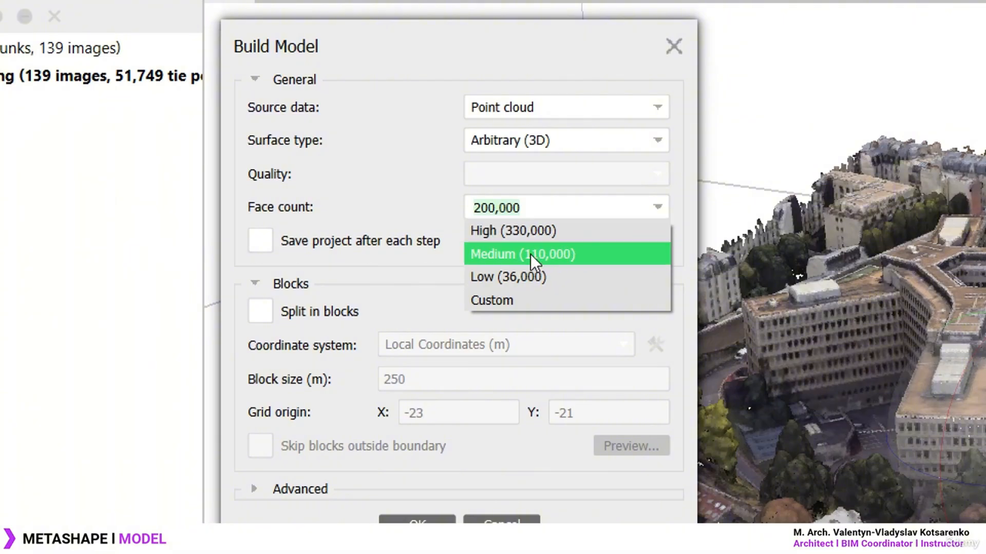
click(531, 254)
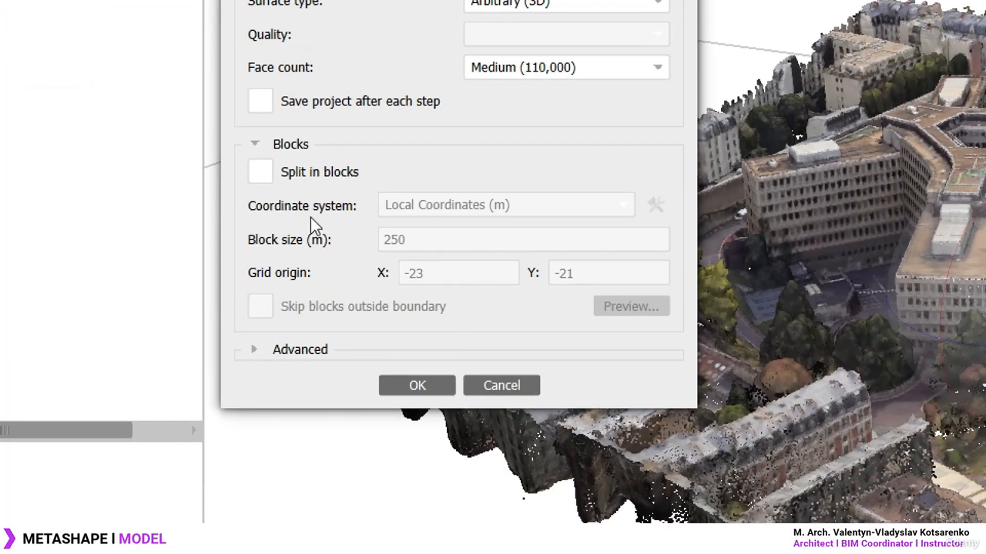
Start building the mesh, confirming the point-cloud source warning with Yes
click(253, 141)
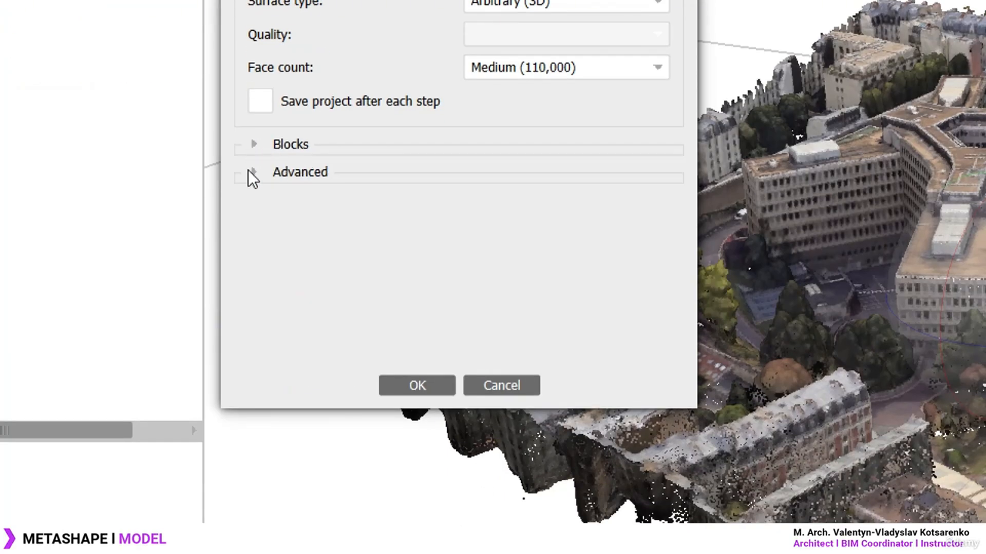
click(249, 172)
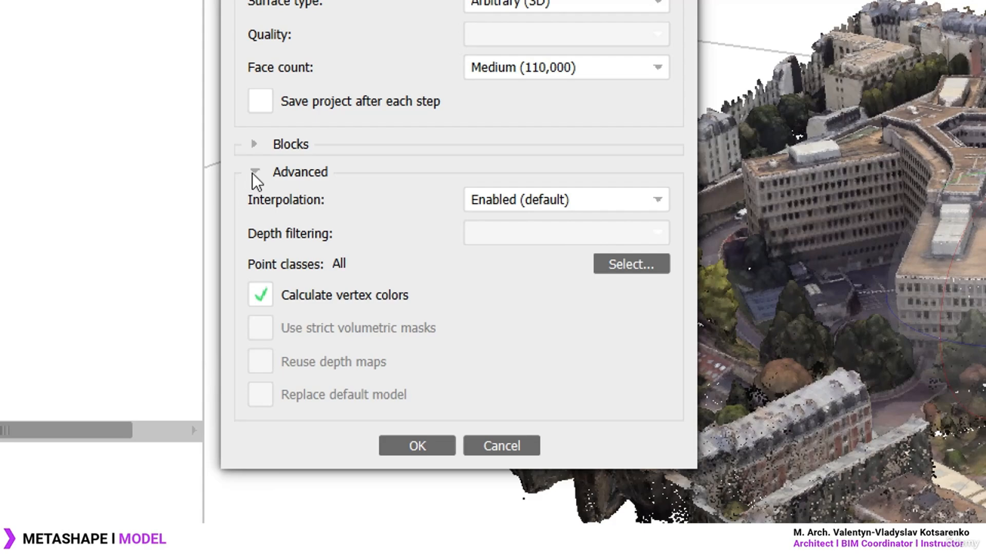
click(251, 174)
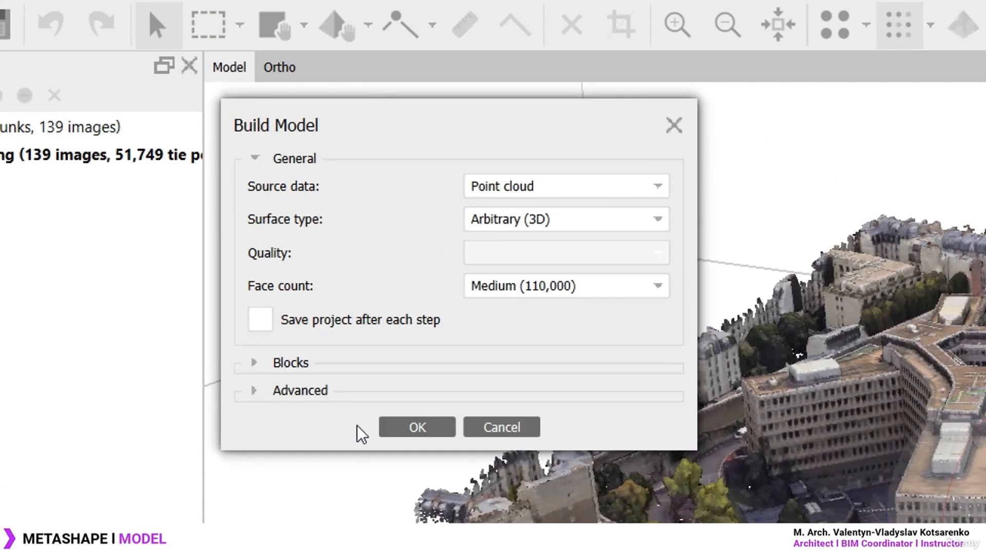
click(430, 433)
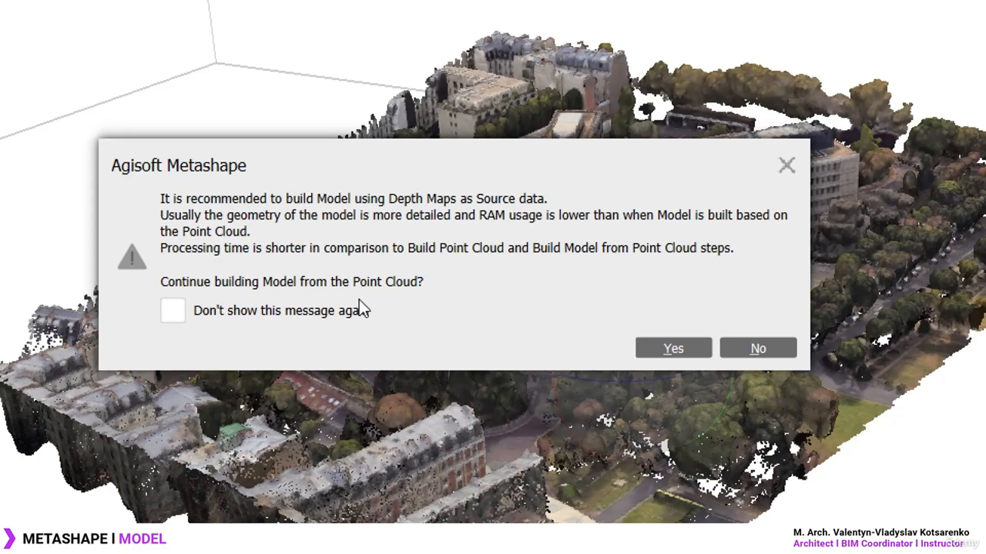
click(677, 349)
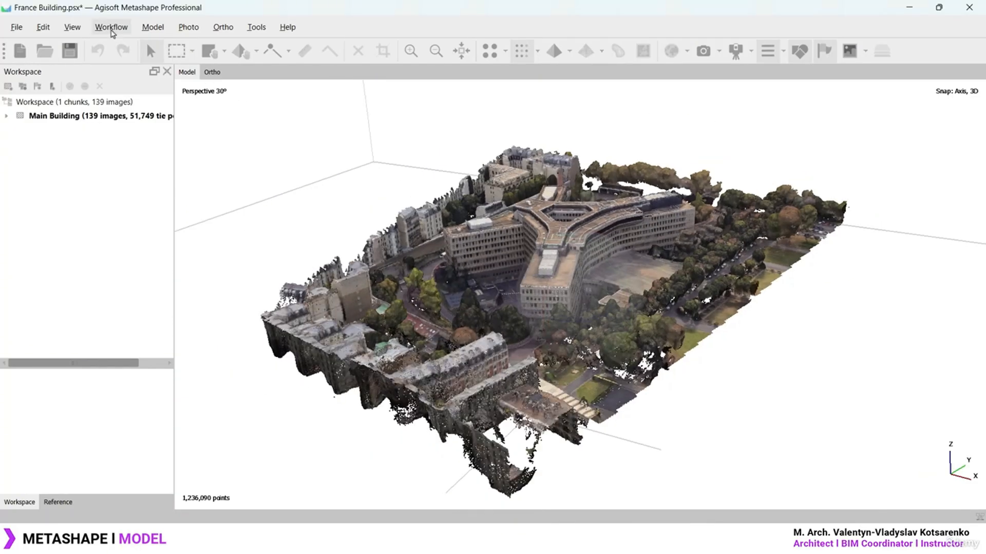
Build the mesh from the point cloud with the face count set to High
click(112, 32)
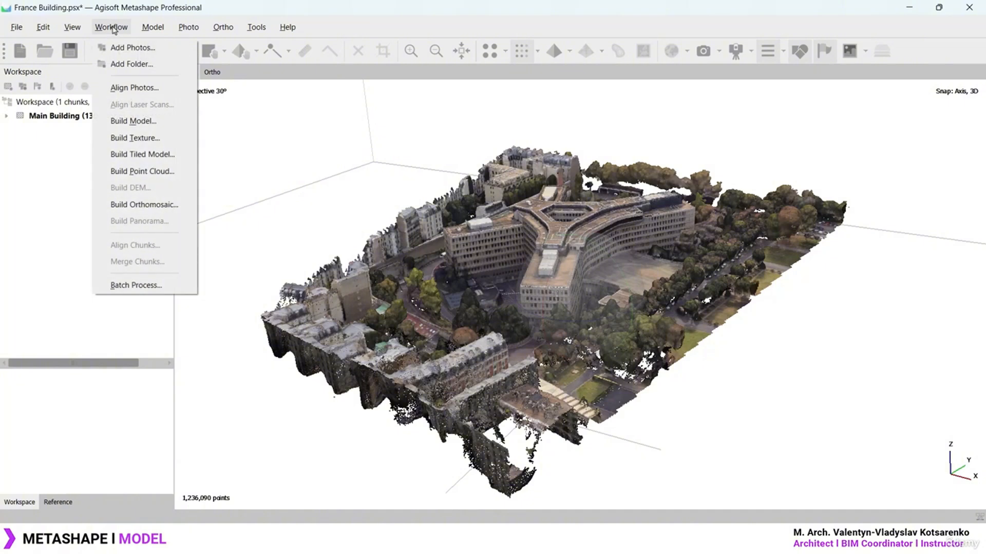
click(132, 121)
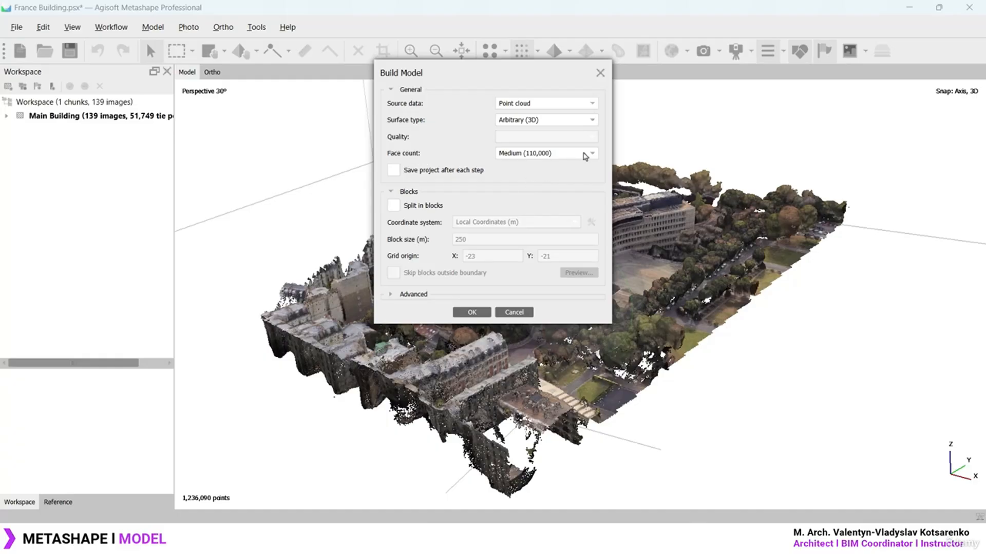
click(585, 153)
click(514, 163)
click(478, 315)
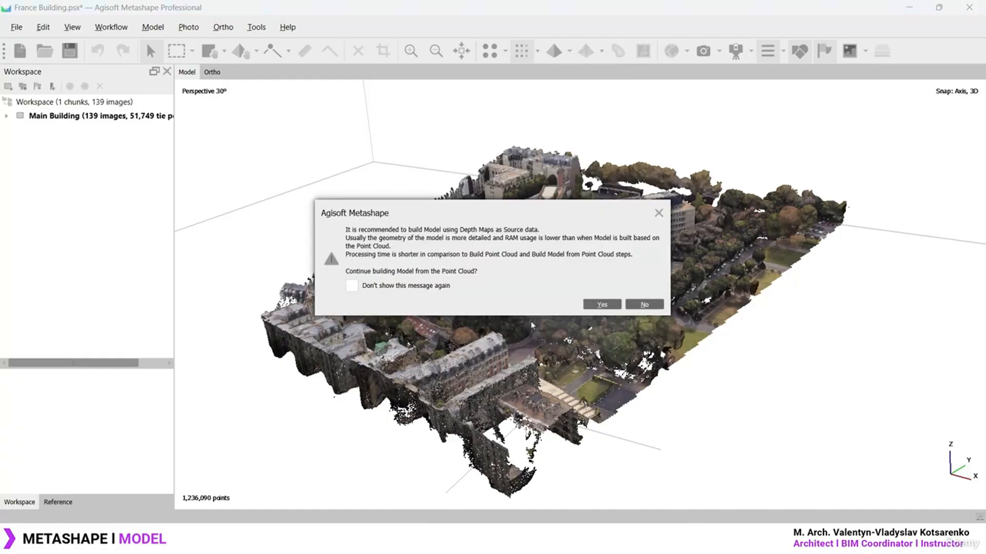
click(600, 307)
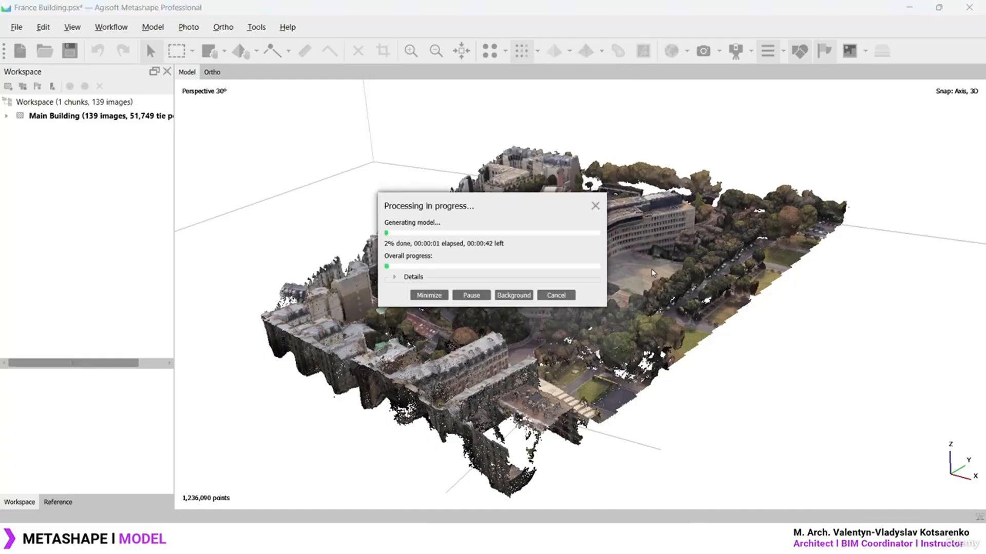
drag(435, 206, 250, 122)
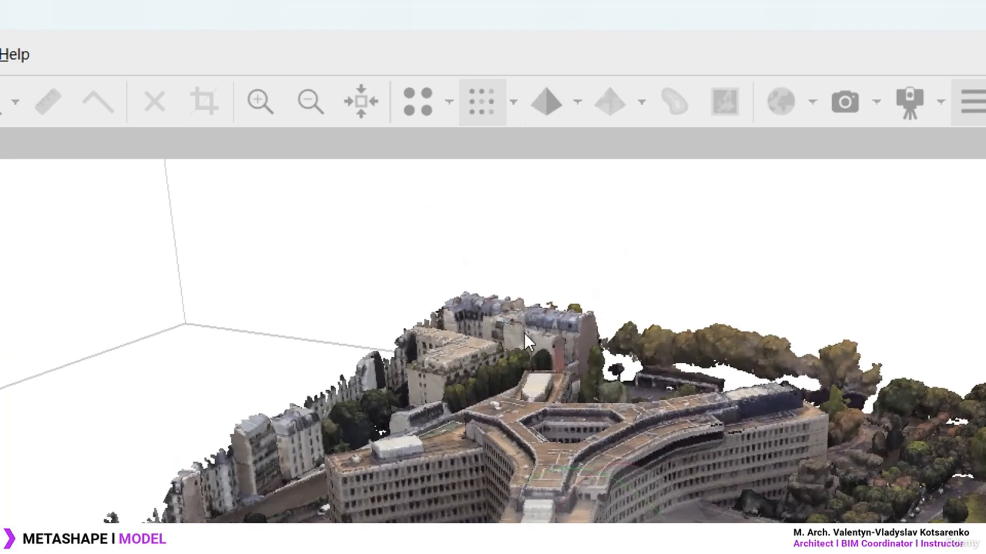
Show the finished 404,535-face mesh in place of the point cloud
scroll(591, 354, up, 6)
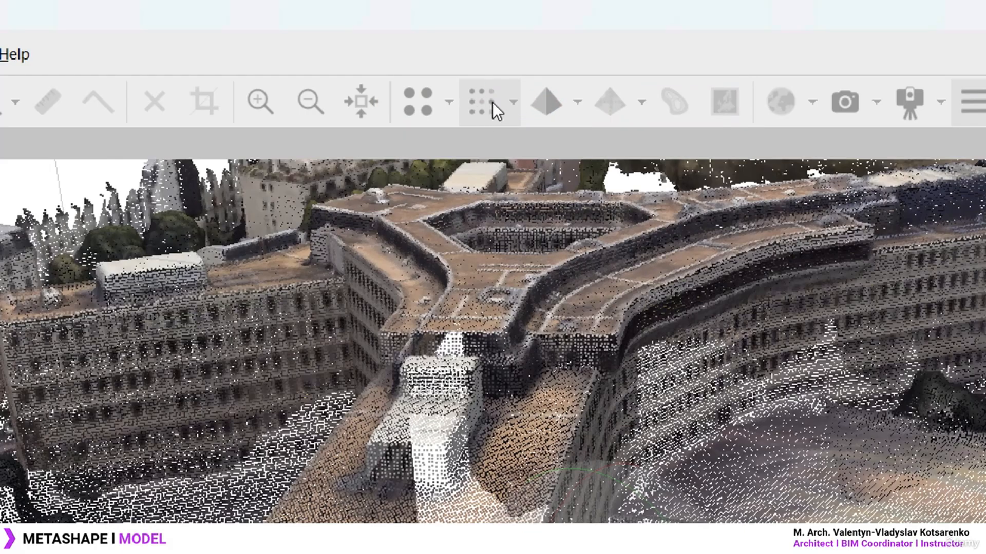
click(579, 101)
click(575, 103)
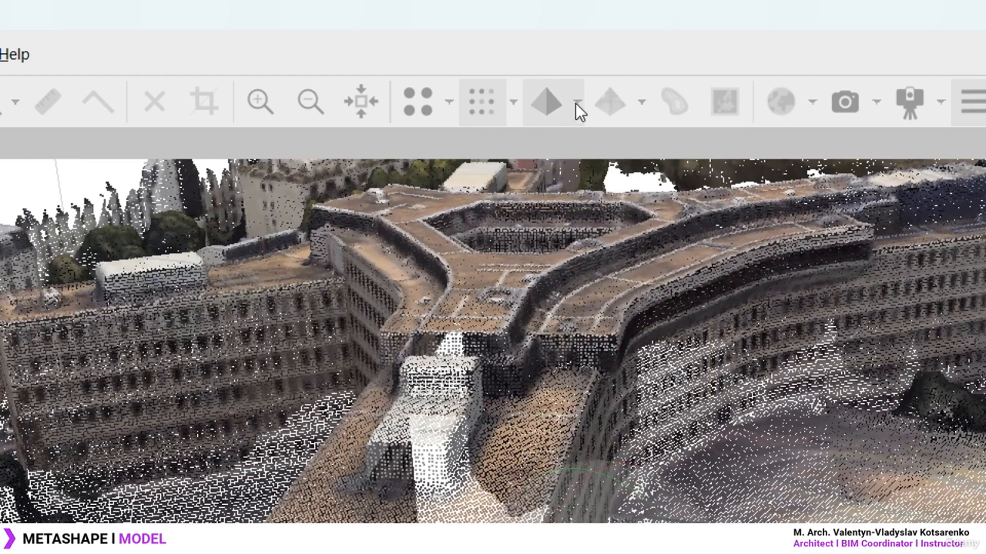
click(547, 101)
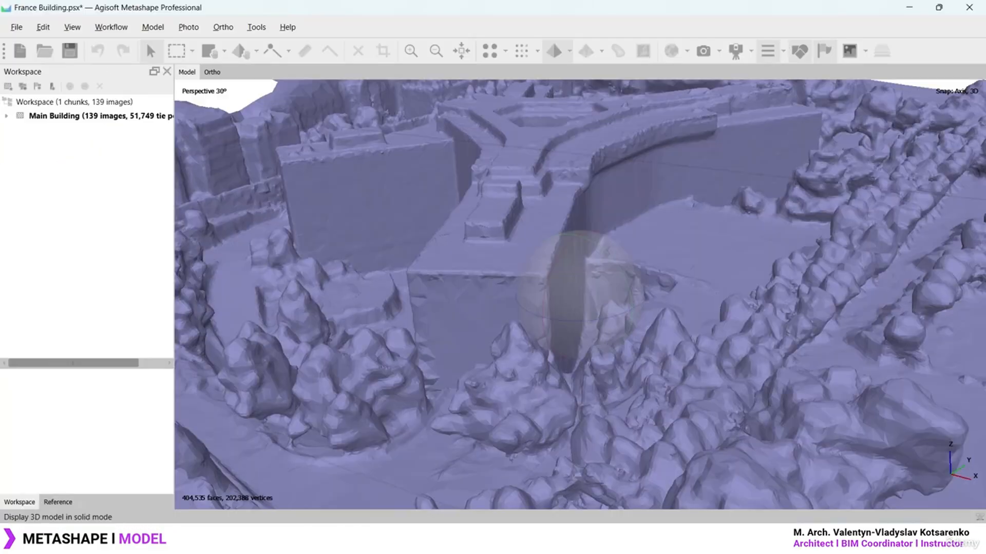
Try Shaded and another display mode on the mesh, then return to coloured display
scroll(647, 553, down, 5)
mouse_move(604, 299)
mouse_down()
mouse_move(616, 317)
mouse_move(595, 326)
mouse_move(600, 312)
mouse_up()
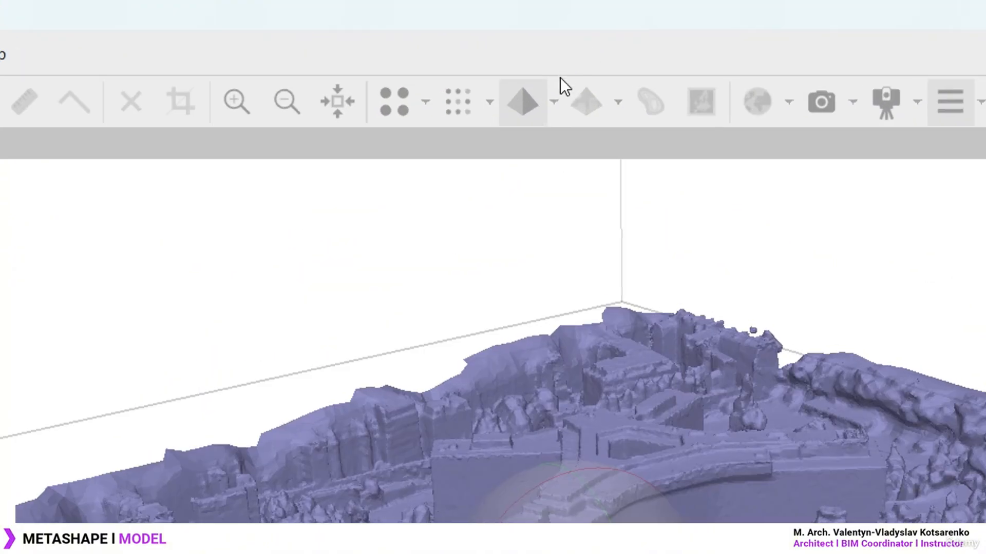
click(555, 102)
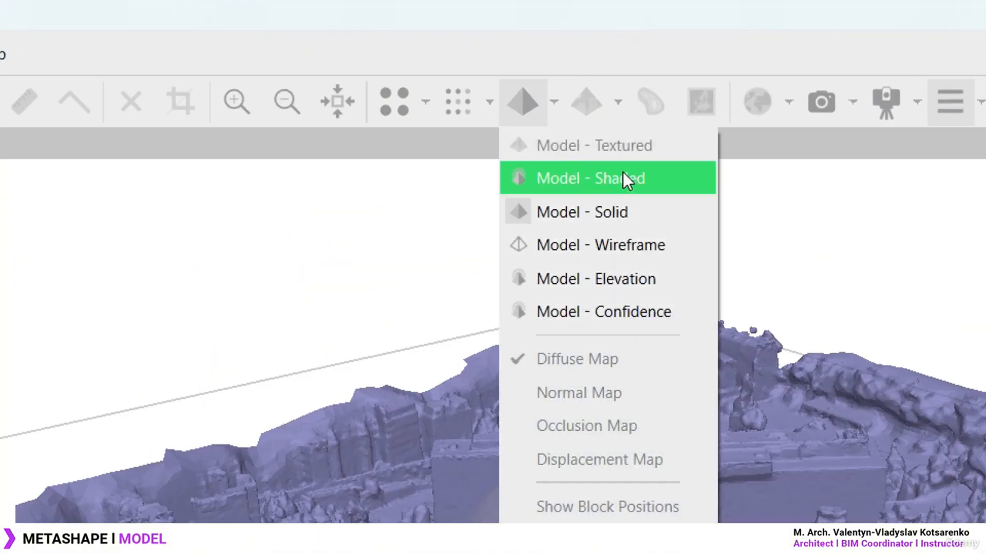
click(618, 178)
scroll(605, 435, up, 5)
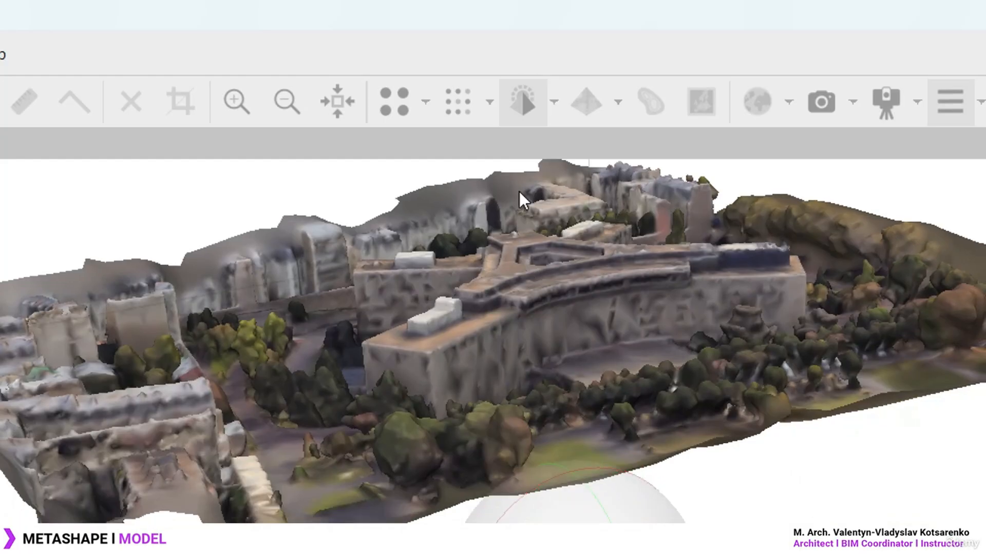
click(553, 102)
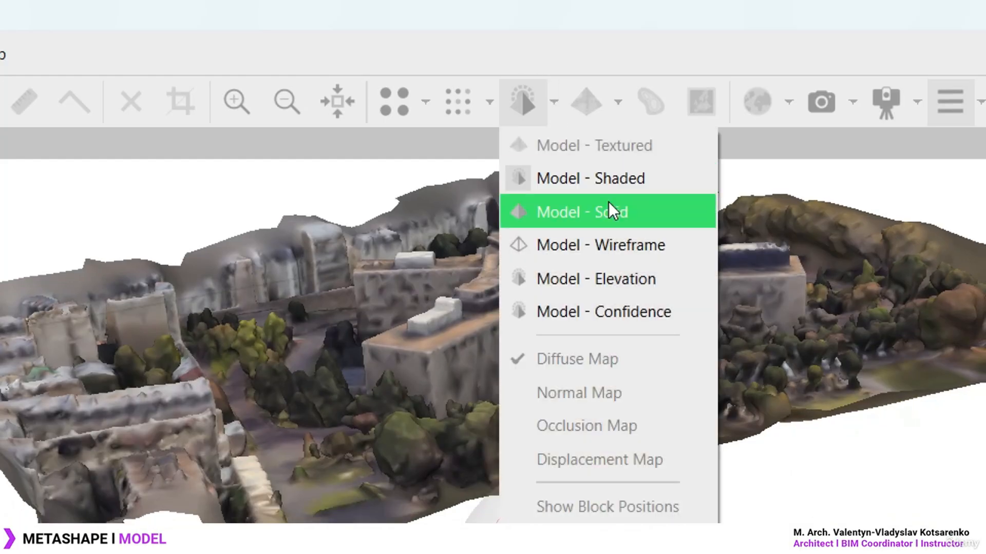
click(642, 180)
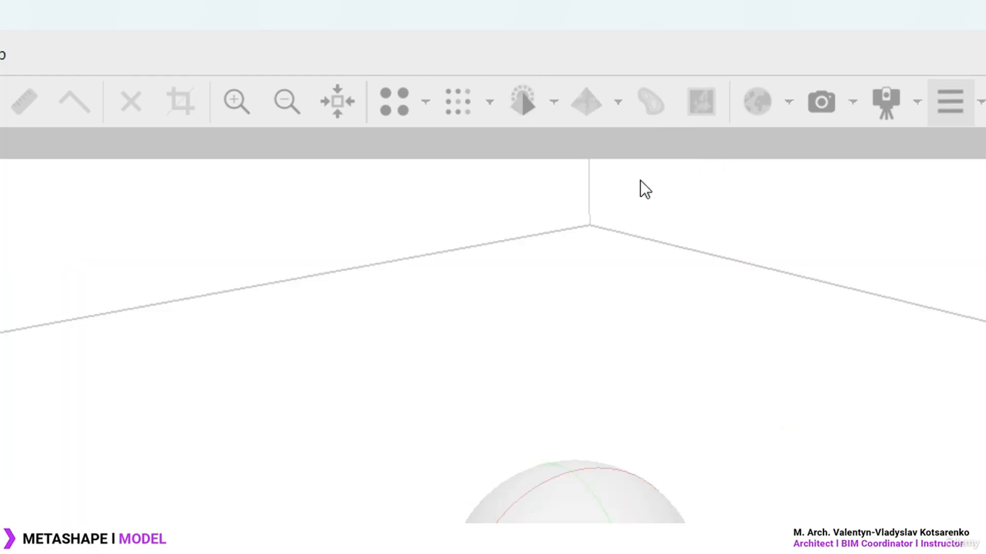
click(552, 103)
click(521, 106)
click(521, 103)
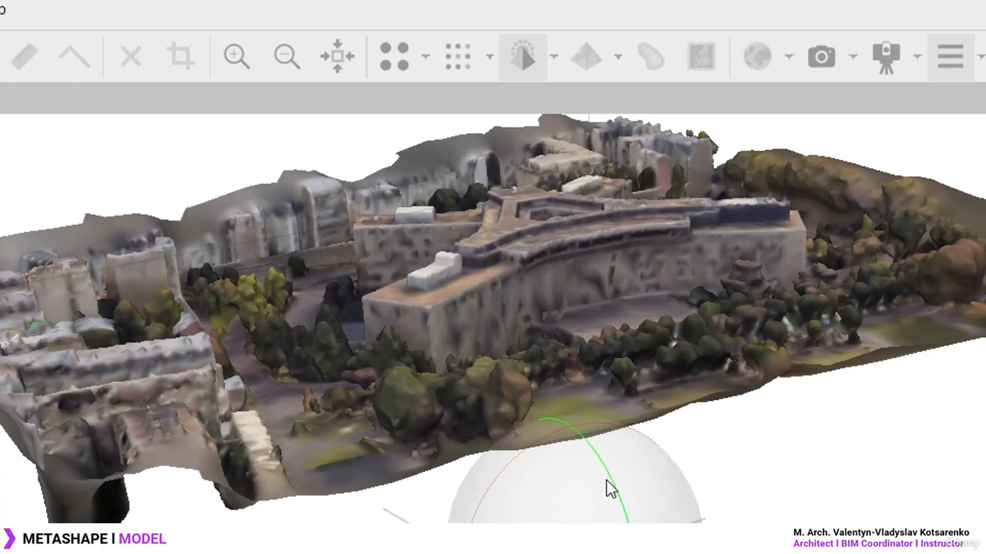
Show the mesh as a plain solid, then as a wireframe
drag(607, 481, 620, 516)
middle_drag(769, 173, 639, 278)
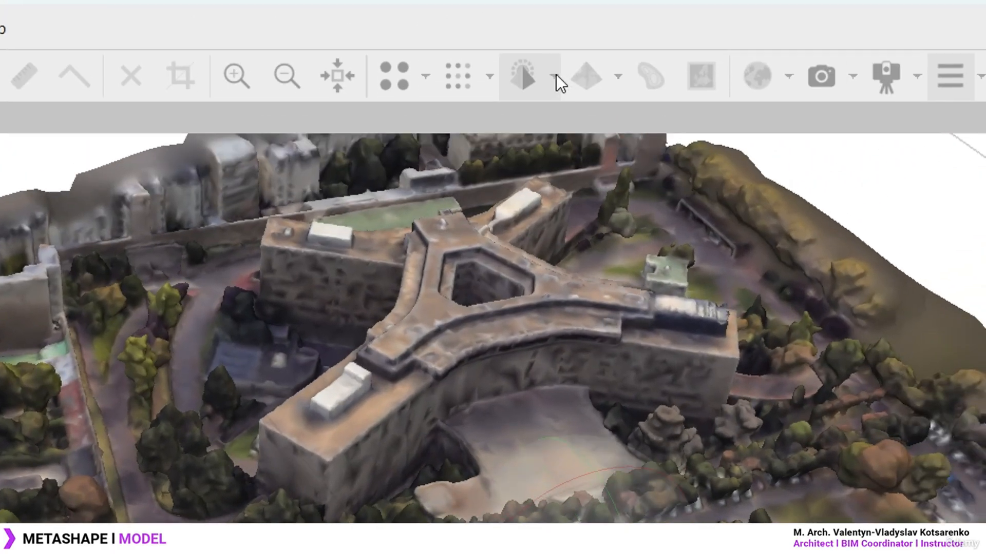
click(554, 12)
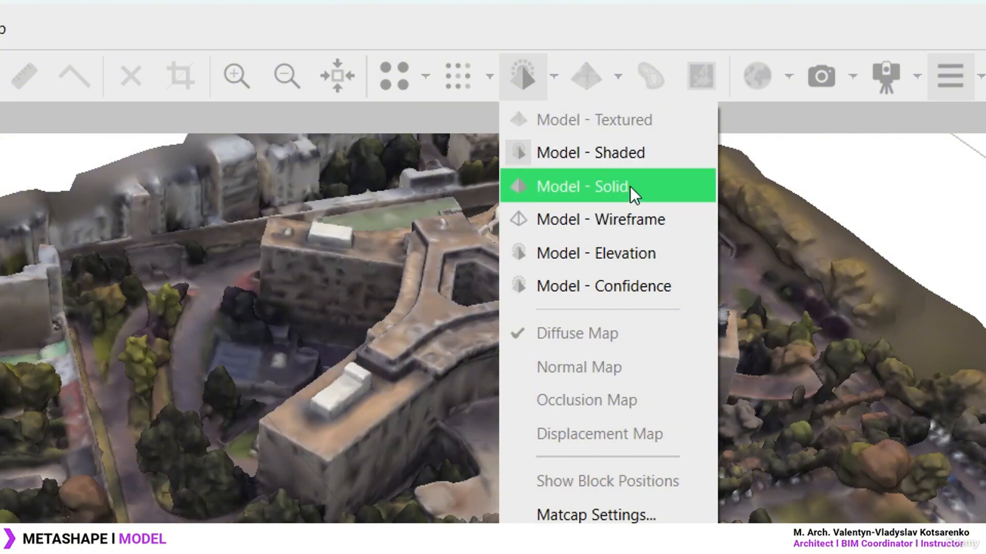
click(630, 187)
click(557, 74)
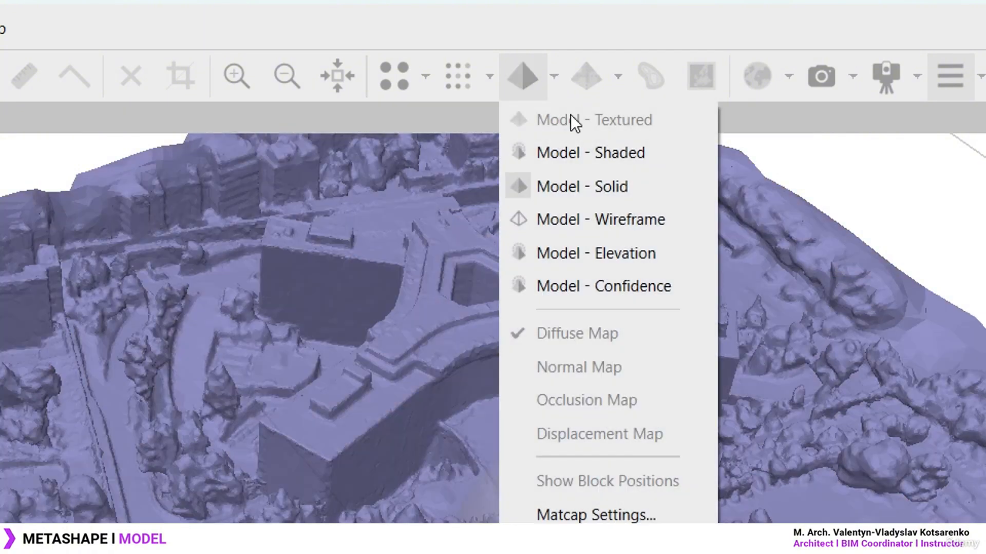
click(636, 219)
scroll(534, 258, up, 3)
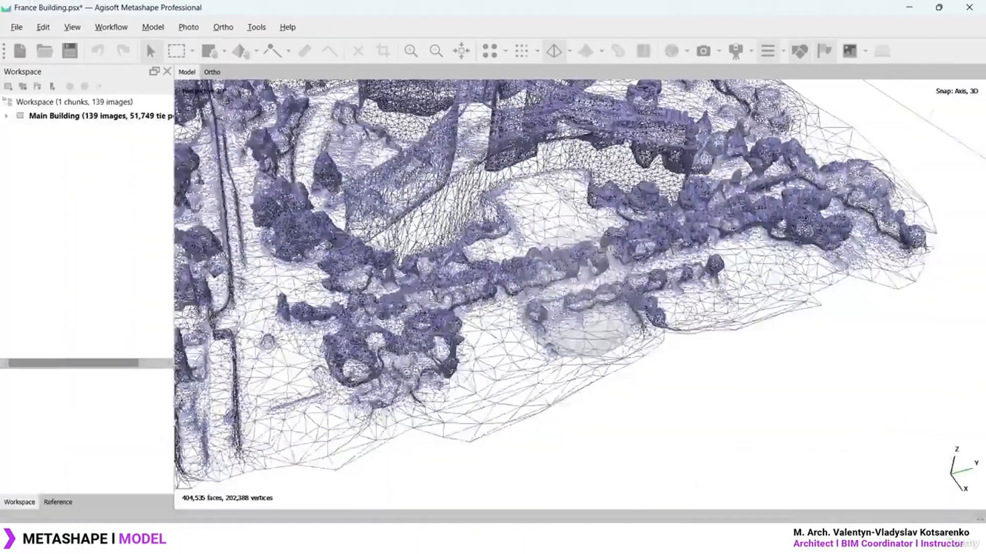
middle_drag(361, 258, 443, 404)
scroll(580, 296, up, 5)
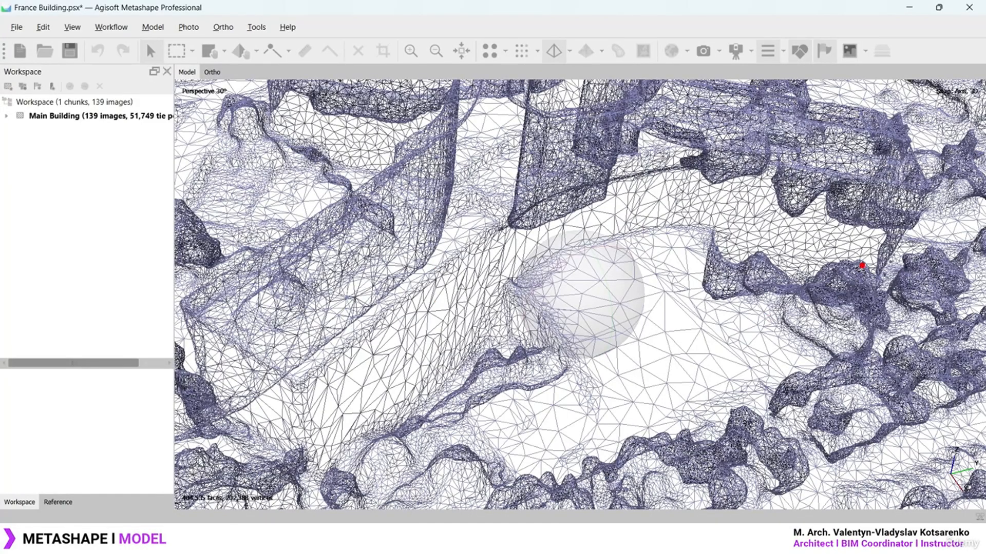
Mark dense clumps of tree mesh and orbit the wireframe to a near top-down view
mouse_move(863, 252)
mouse_down()
mouse_move(820, 296)
mouse_move(867, 252)
mouse_up()
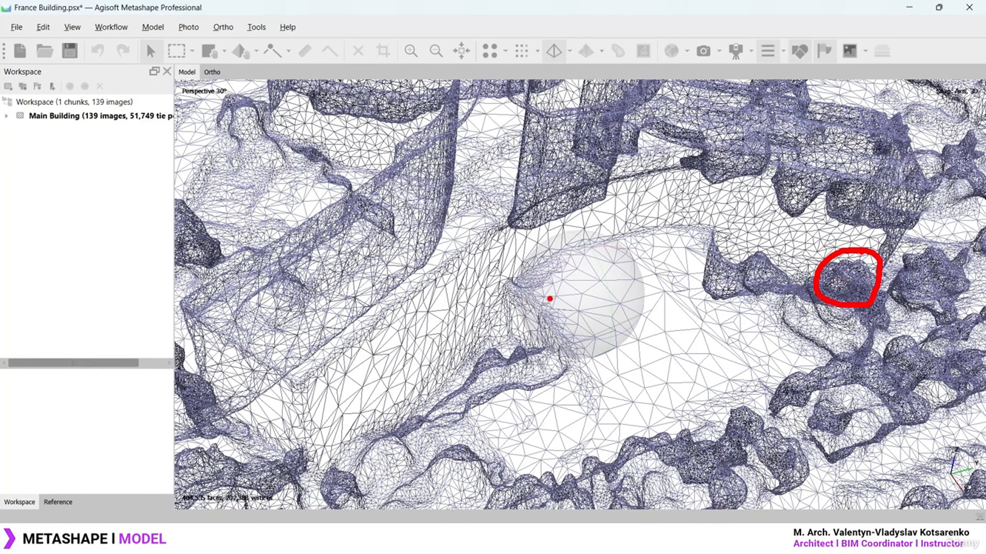
mouse_move(466, 260)
mouse_down()
mouse_move(443, 254)
mouse_move(453, 261)
mouse_move(416, 266)
mouse_up()
key(Escape)
scroll(448, 311, up, 2)
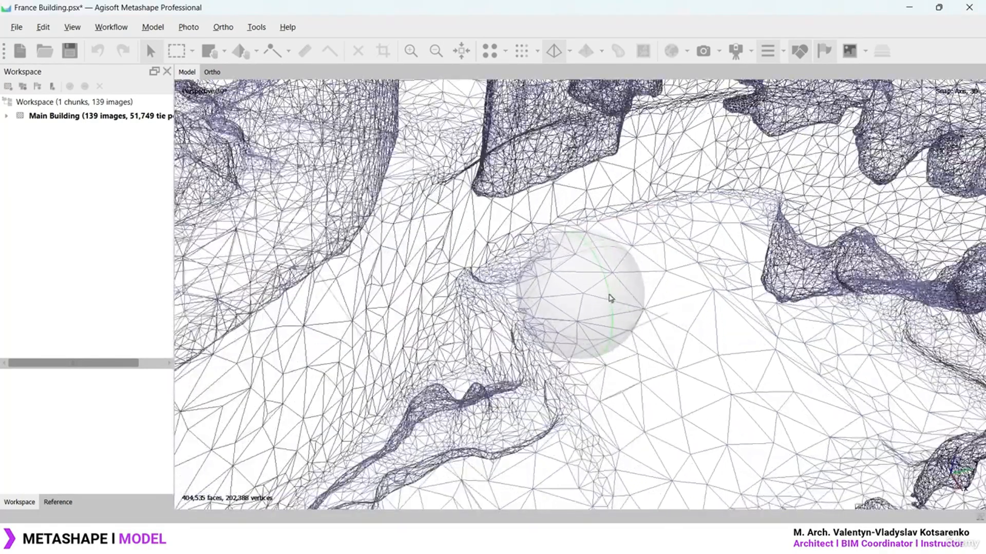
drag(610, 298, 618, 280)
scroll(619, 279, down, 6)
scroll(619, 285, up, 4)
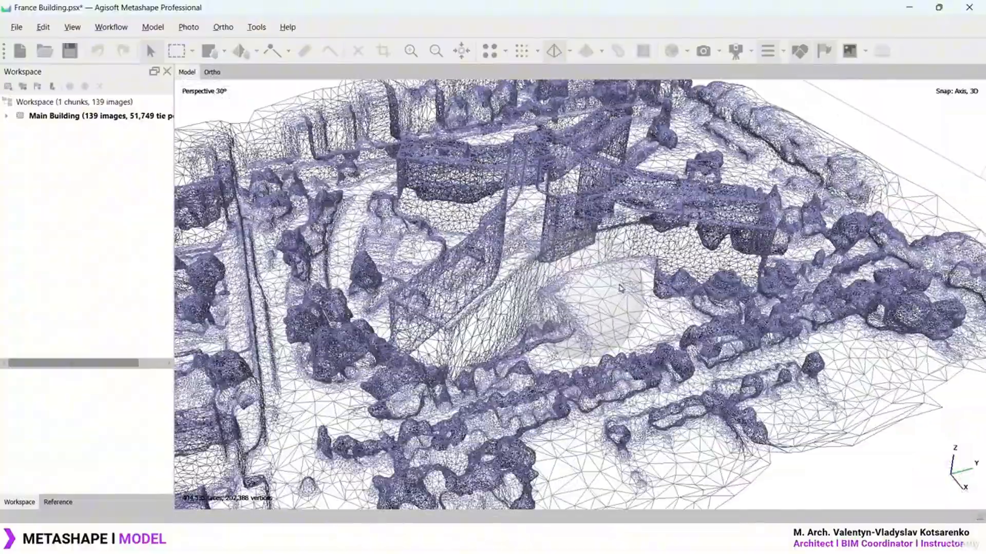
drag(599, 337, 588, 310)
scroll(593, 312, down, 5)
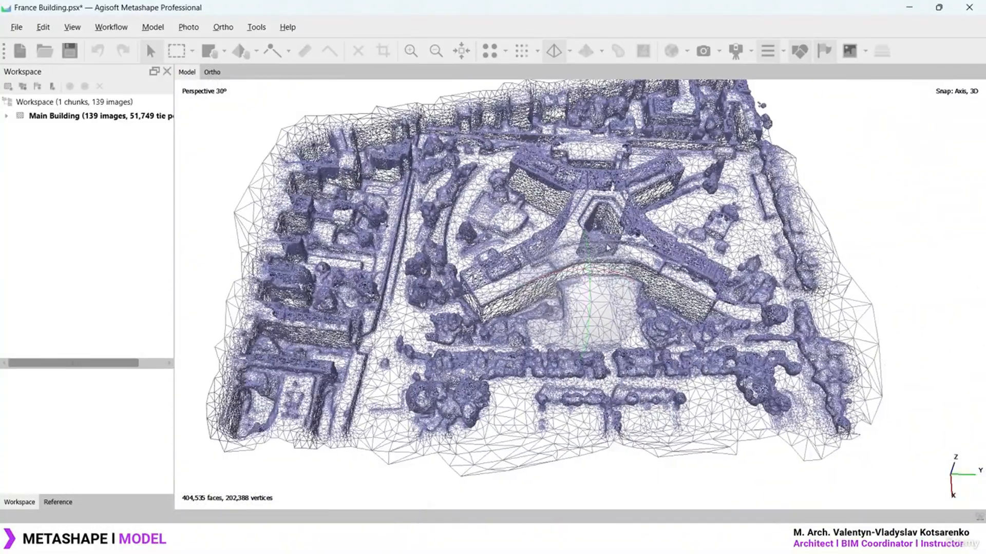
middle_drag(627, 211, 587, 254)
scroll(587, 253, down, 2)
drag(590, 283, 590, 309)
Outline the main building to keep and mark surrounding buildings in blue for removal
mouse_move(439, 188)
mouse_down()
mouse_move(403, 380)
mouse_move(713, 374)
mouse_move(687, 175)
mouse_move(428, 191)
mouse_up()
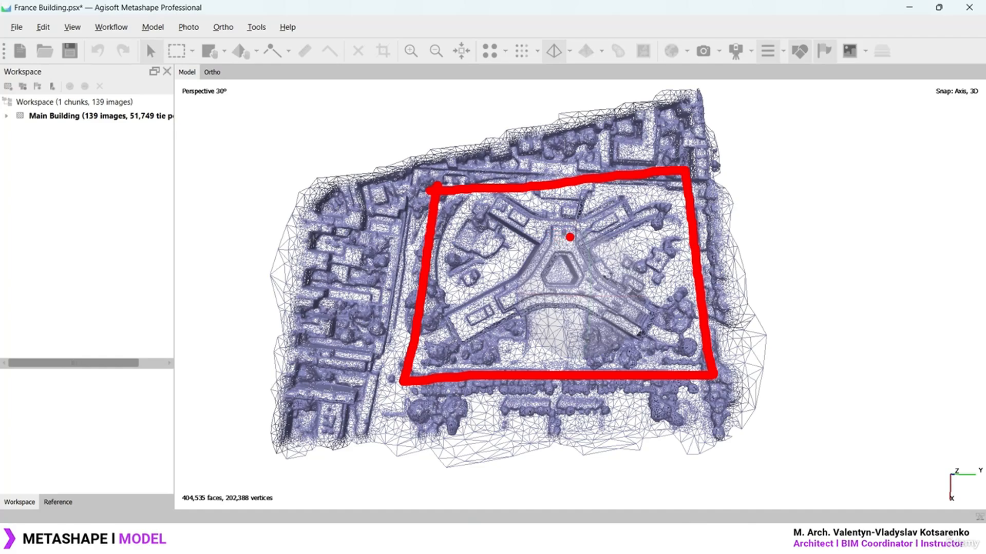
key(b)
drag(290, 342, 402, 388)
drag(310, 271, 380, 303)
drag(332, 222, 402, 259)
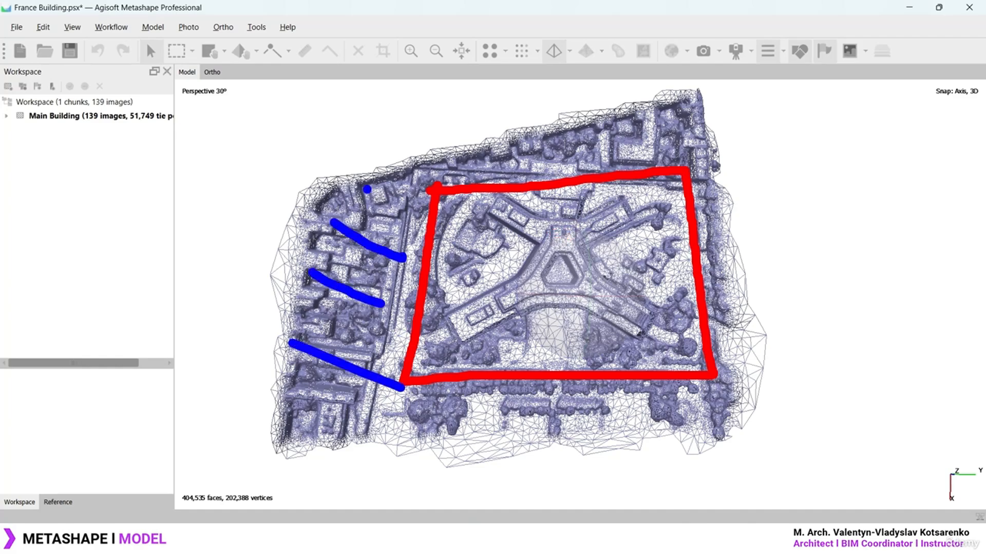
drag(367, 189, 426, 213)
drag(440, 154, 494, 158)
drag(555, 118, 632, 139)
drag(641, 109, 724, 151)
key(Escape)
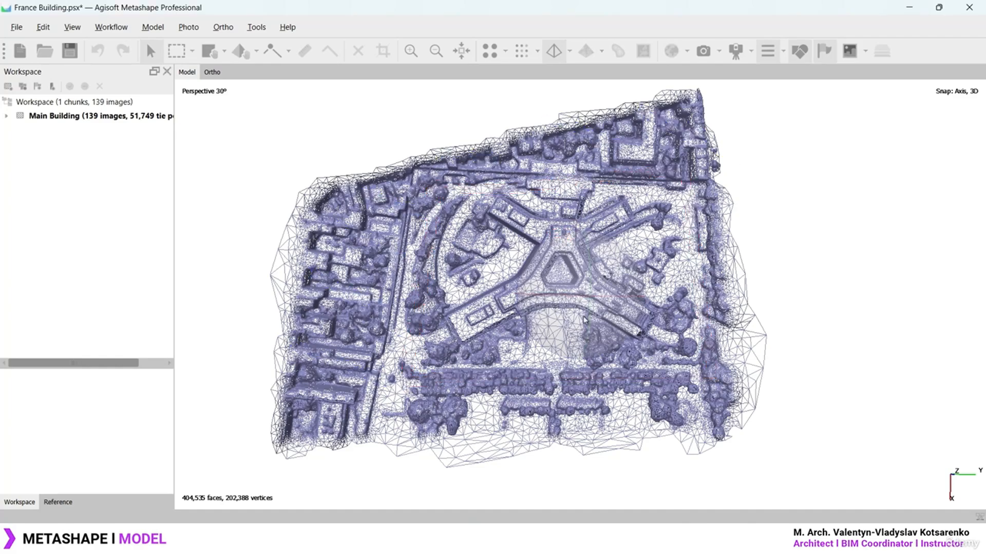
drag(591, 318, 593, 248)
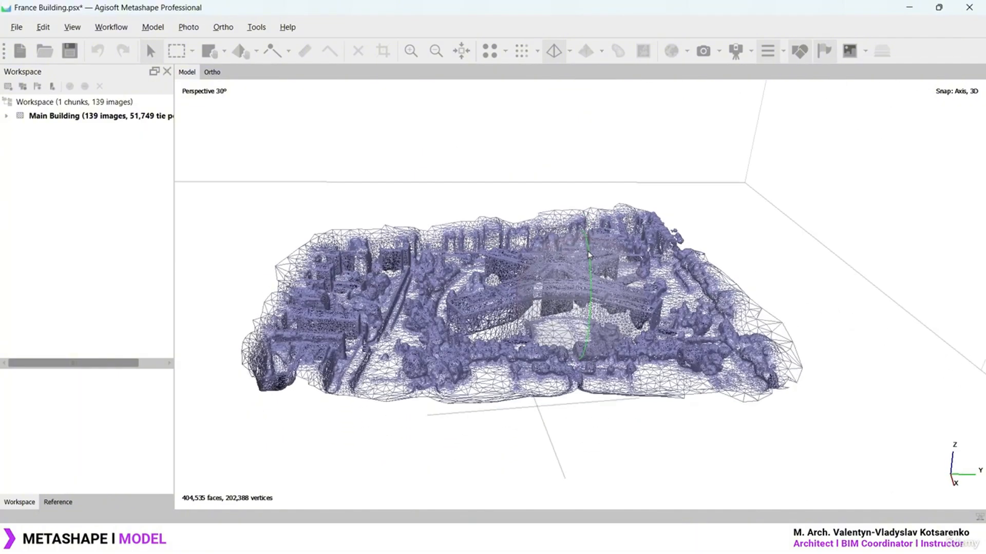
Colour the mesh by elevation and swing to a steep view of the Y-shaped building
click(570, 51)
click(618, 140)
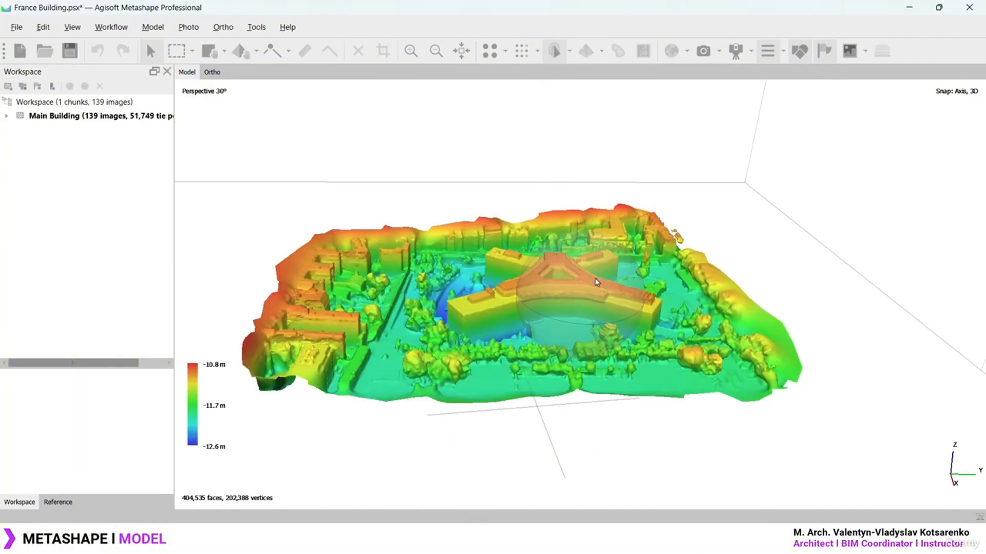
scroll(587, 299, up, 1)
mouse_move(592, 296)
mouse_down()
mouse_move(592, 257)
mouse_move(590, 365)
mouse_move(591, 288)
mouse_up()
drag(551, 323, 568, 307)
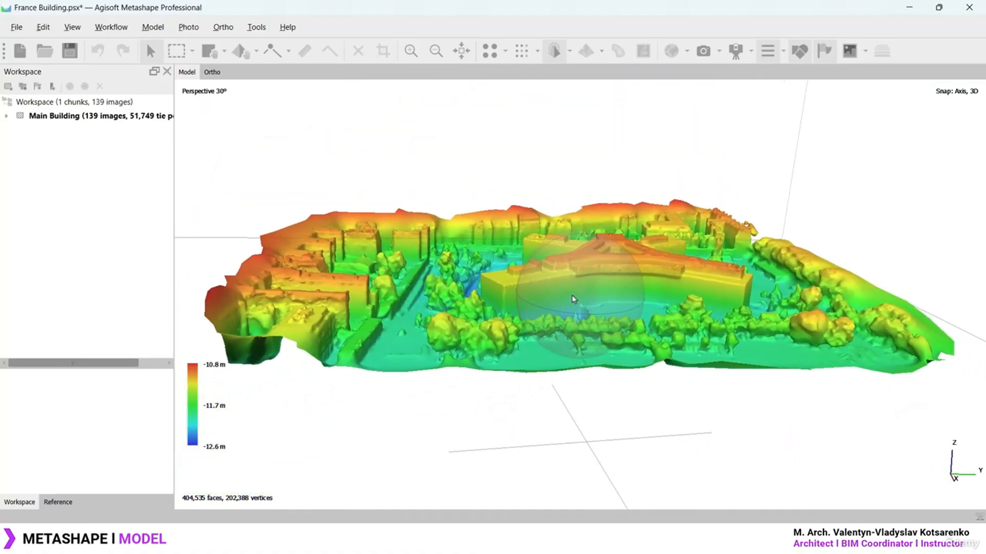
scroll(578, 285, up, 2)
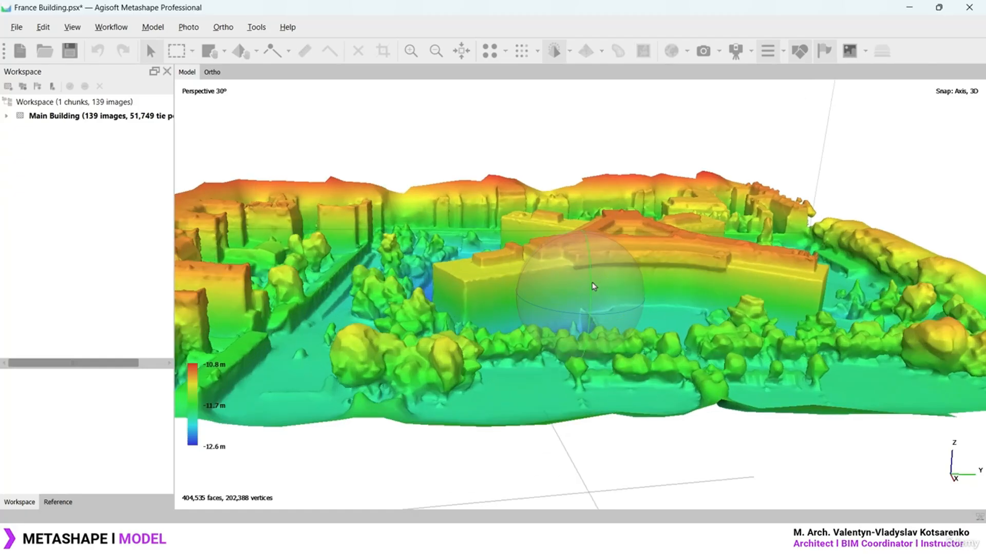
drag(593, 286, 590, 326)
Mark the area above the courtyard and orbit to a low side view of the model
mouse_move(533, 217)
mouse_down()
mouse_move(418, 253)
mouse_move(503, 299)
mouse_move(531, 229)
mouse_up()
key(e)
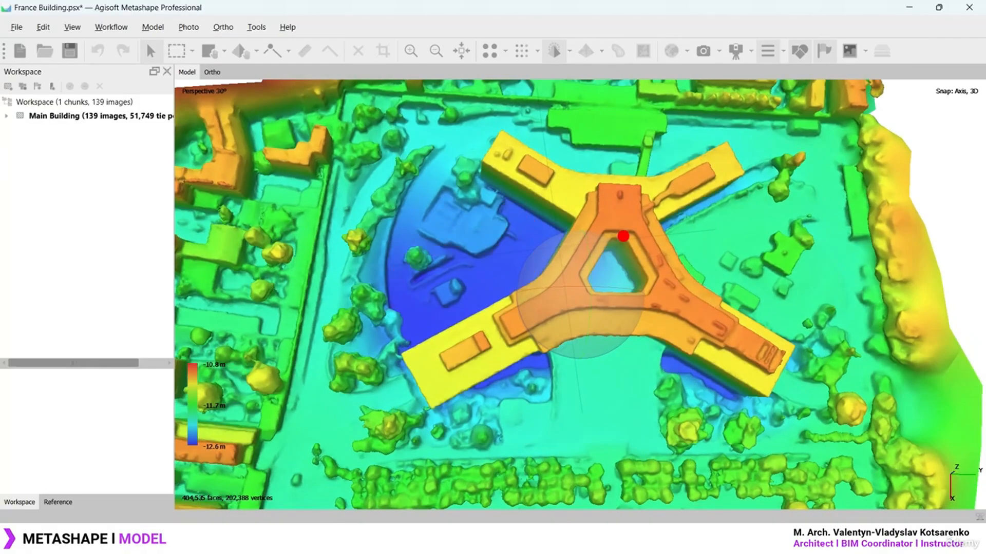
mouse_move(637, 198)
mouse_down()
mouse_move(614, 231)
mouse_move(595, 226)
mouse_move(619, 208)
mouse_move(622, 216)
mouse_up()
drag(588, 329, 145, 400)
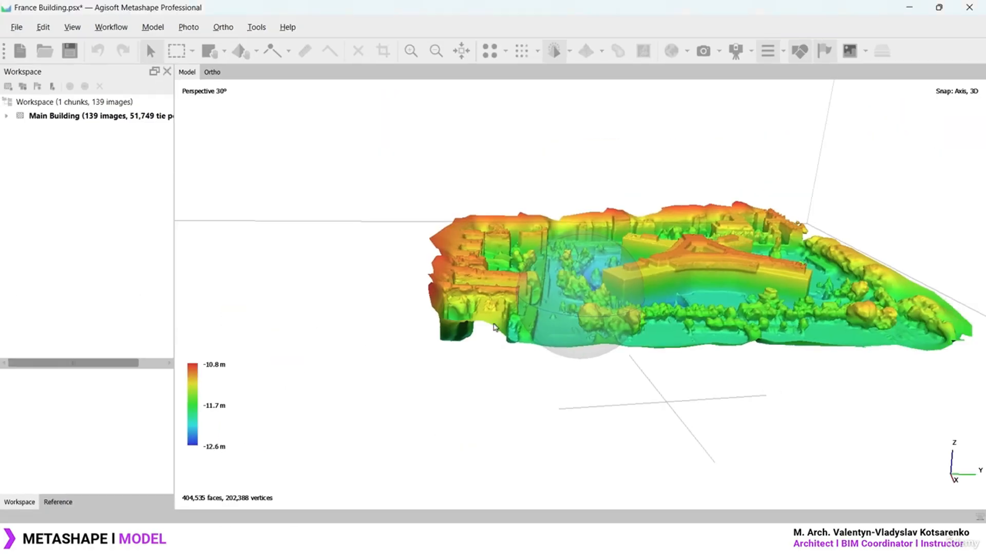
mouse_move(650, 270)
mouse_down()
mouse_move(665, 268)
mouse_move(578, 284)
mouse_up()
click(568, 51)
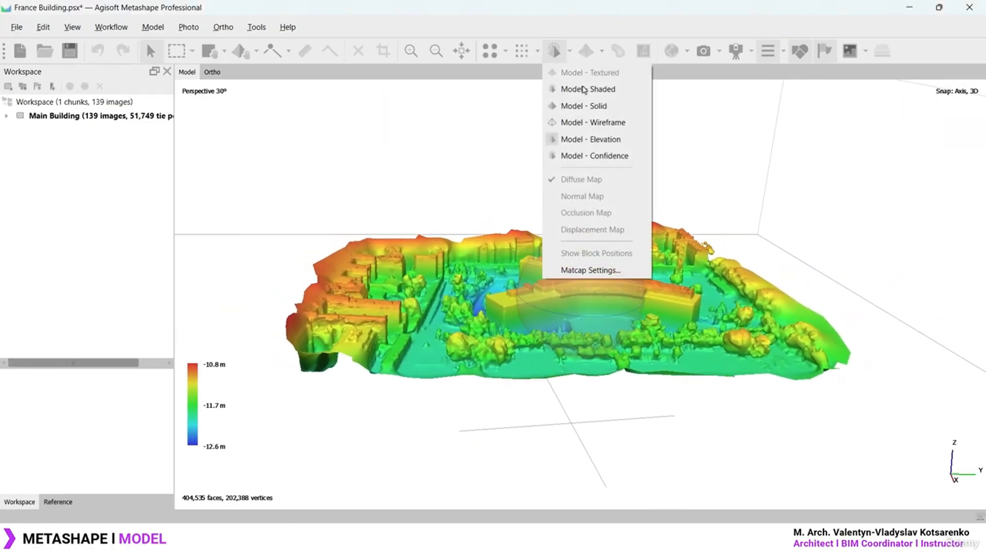
Colour the mesh by confidence and point out the 100 end of the legend
click(608, 156)
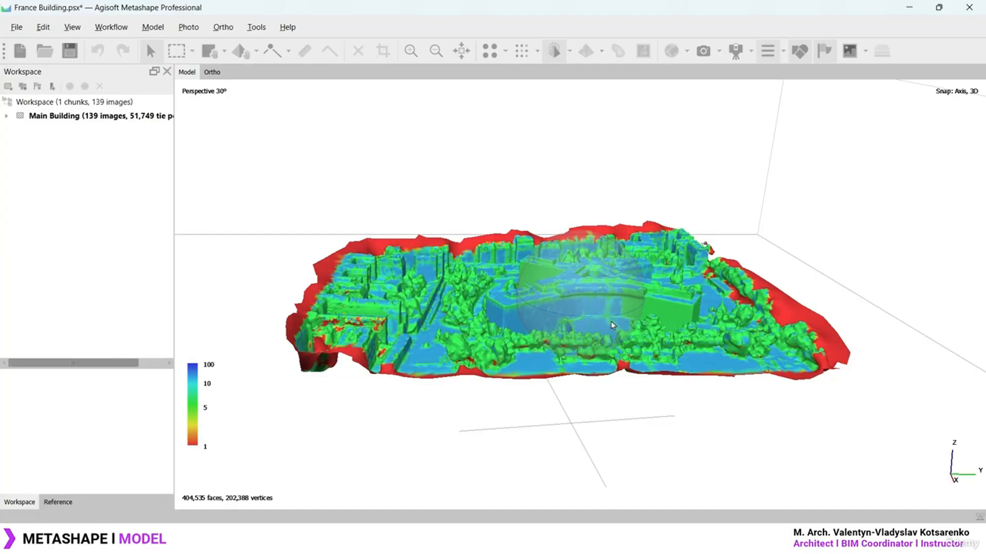
scroll(611, 324, up, 2)
scroll(599, 291, up, 2)
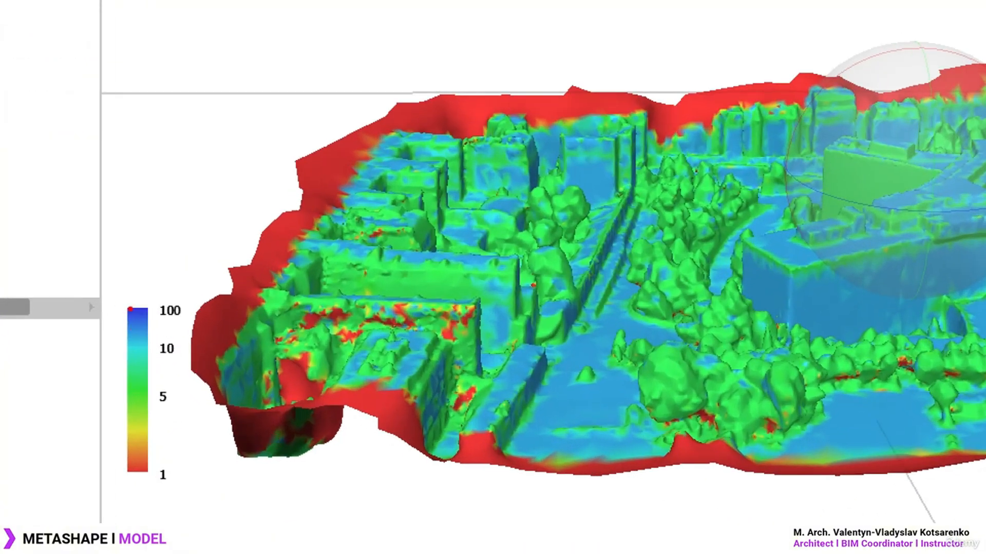
mouse_move(165, 292)
mouse_down()
mouse_move(110, 310)
mouse_move(148, 298)
mouse_up()
key(e)
drag(765, 197, 781, 237)
Circle the low-confidence red areas along the model's edges
mouse_move(373, 113)
mouse_down()
mouse_move(337, 118)
mouse_move(313, 208)
mouse_move(340, 102)
mouse_up()
mouse_move(328, 185)
mouse_down()
mouse_move(221, 252)
mouse_move(329, 210)
mouse_move(308, 180)
mouse_up()
mouse_move(259, 260)
mouse_down()
mouse_move(222, 270)
mouse_move(220, 361)
mouse_move(259, 261)
mouse_up()
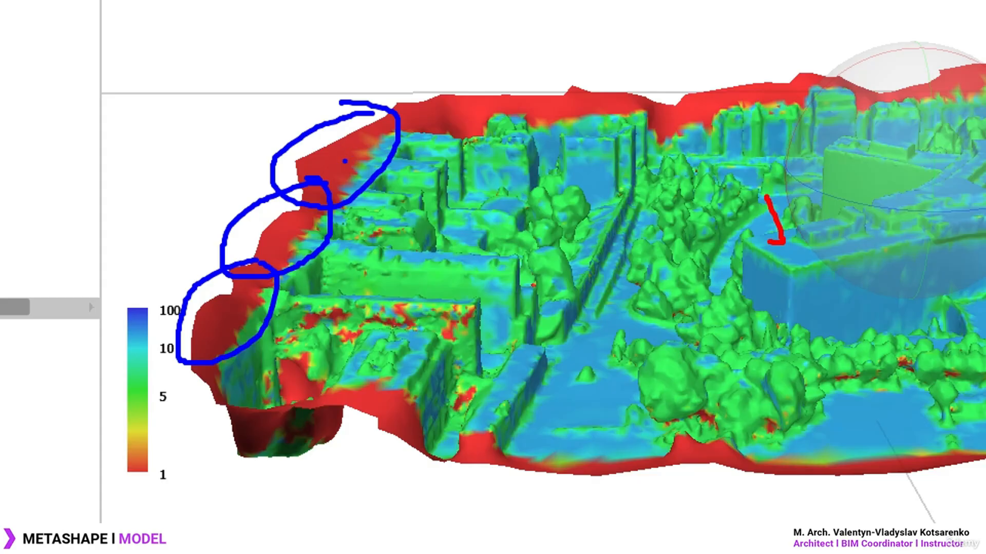
mouse_move(180, 458)
mouse_down()
mouse_move(138, 452)
mouse_move(123, 496)
mouse_move(136, 443)
mouse_move(172, 500)
mouse_move(164, 454)
mouse_up()
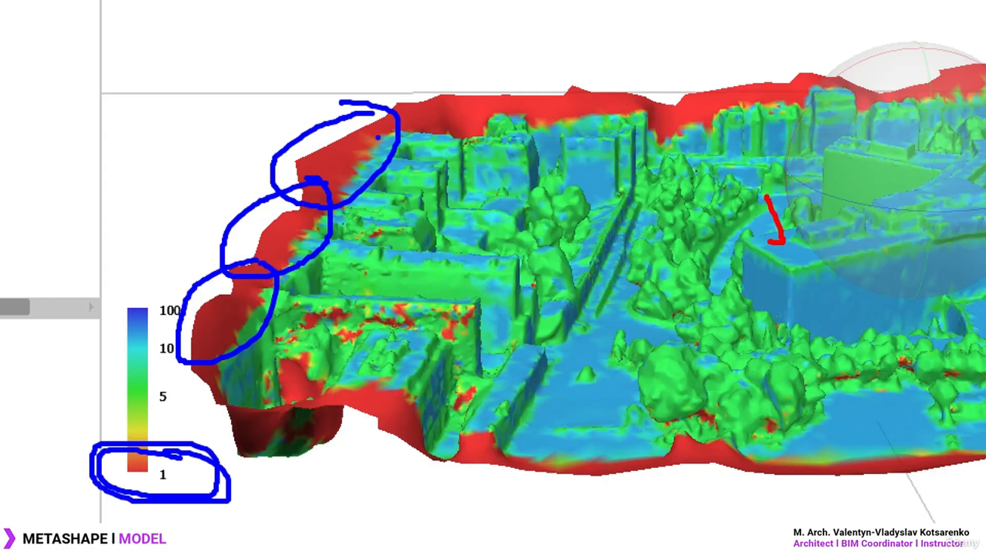
mouse_move(862, 218)
mouse_down()
mouse_move(716, 252)
mouse_move(739, 193)
mouse_up()
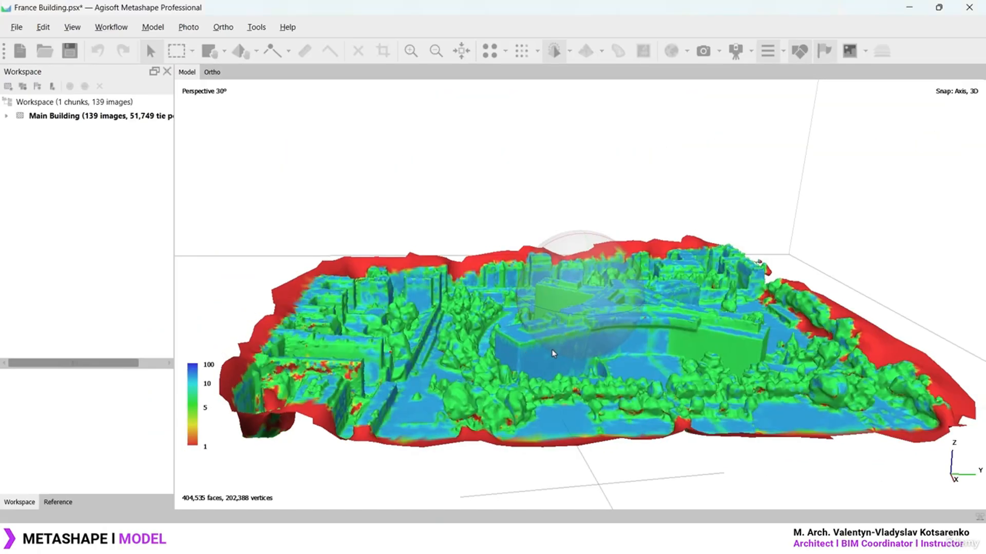
Tilt the model obliquely, centre the whole mesh, and list the display modes
mouse_move(579, 372)
mouse_down()
mouse_move(585, 306)
mouse_move(589, 355)
mouse_up()
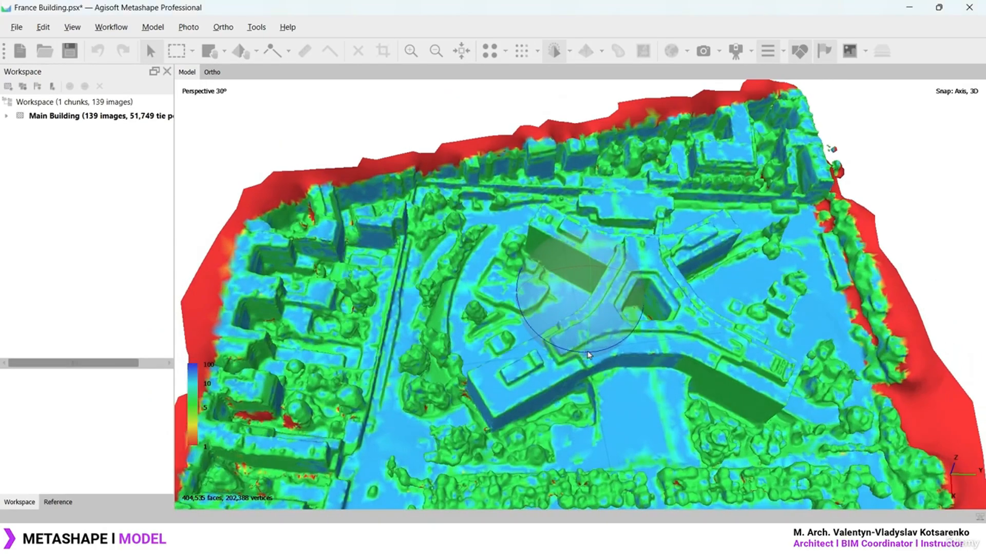
scroll(561, 349, up, 2)
scroll(330, 288, down, 2)
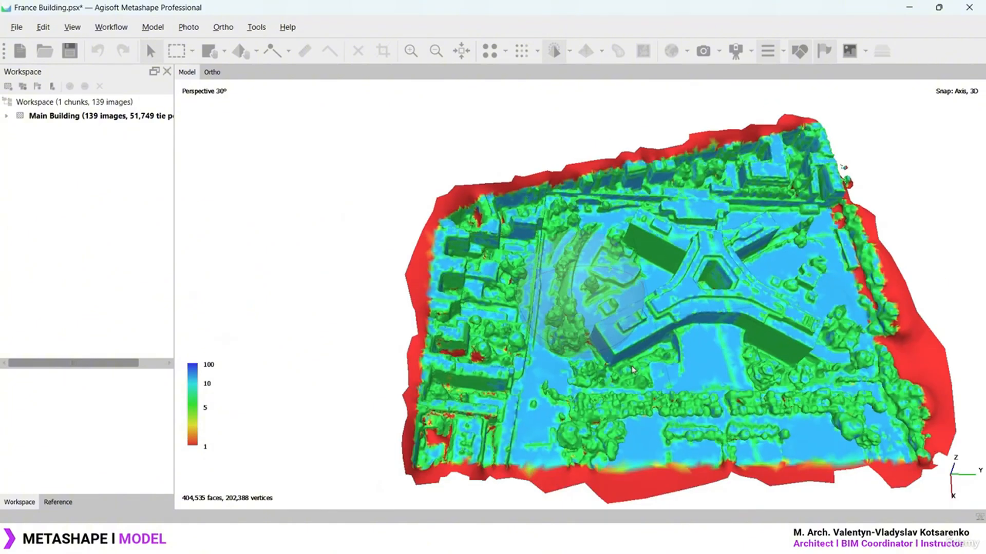
middle_drag(687, 320, 547, 305)
click(569, 50)
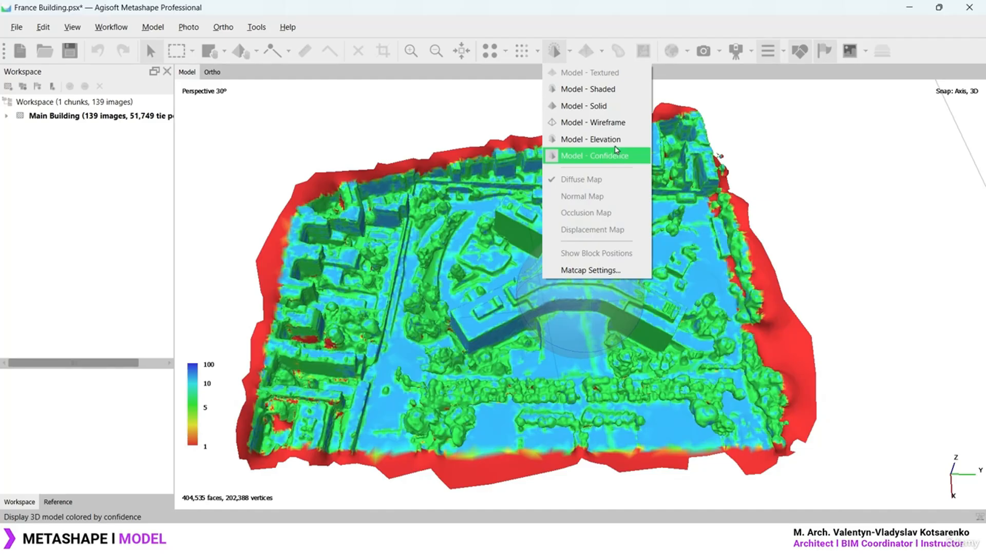
Switch the mesh to shaded display and adjust the view slightly
click(612, 93)
mouse_move(590, 303)
mouse_down()
mouse_move(596, 231)
mouse_move(602, 325)
mouse_move(552, 327)
mouse_move(514, 298)
mouse_move(547, 272)
mouse_move(547, 241)
mouse_up()
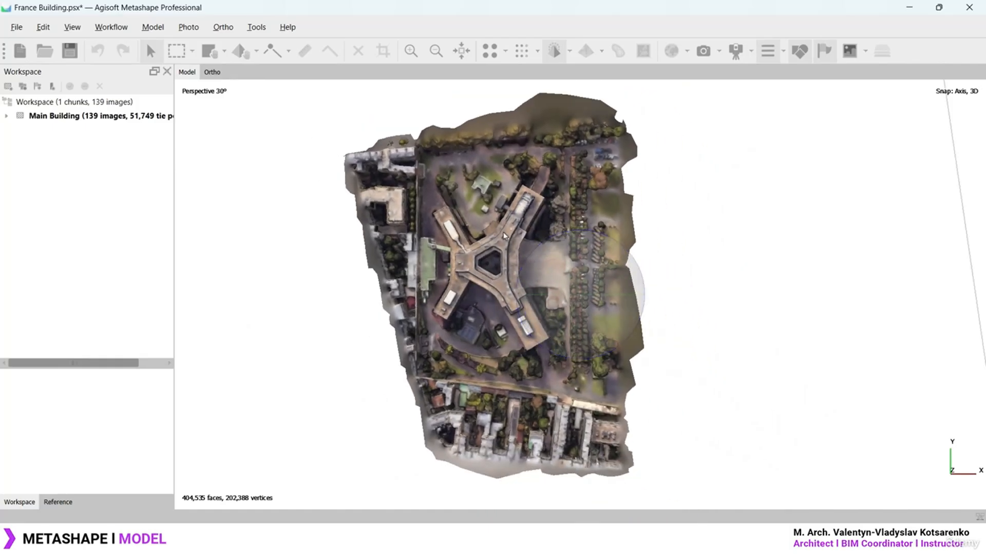
right_drag(500, 233, 524, 240)
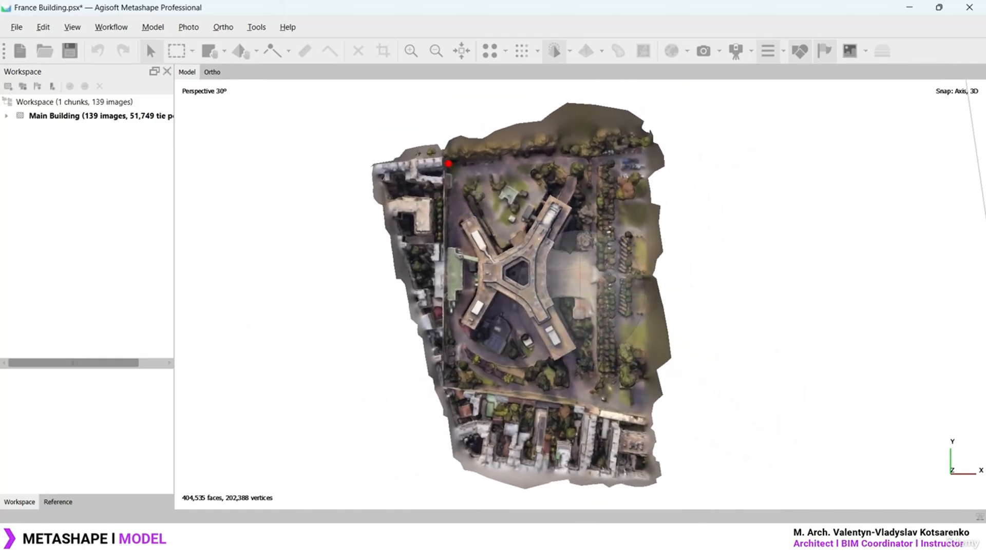
mouse_move(448, 164)
mouse_down()
mouse_move(456, 391)
mouse_move(608, 413)
mouse_move(605, 150)
mouse_move(463, 167)
mouse_up()
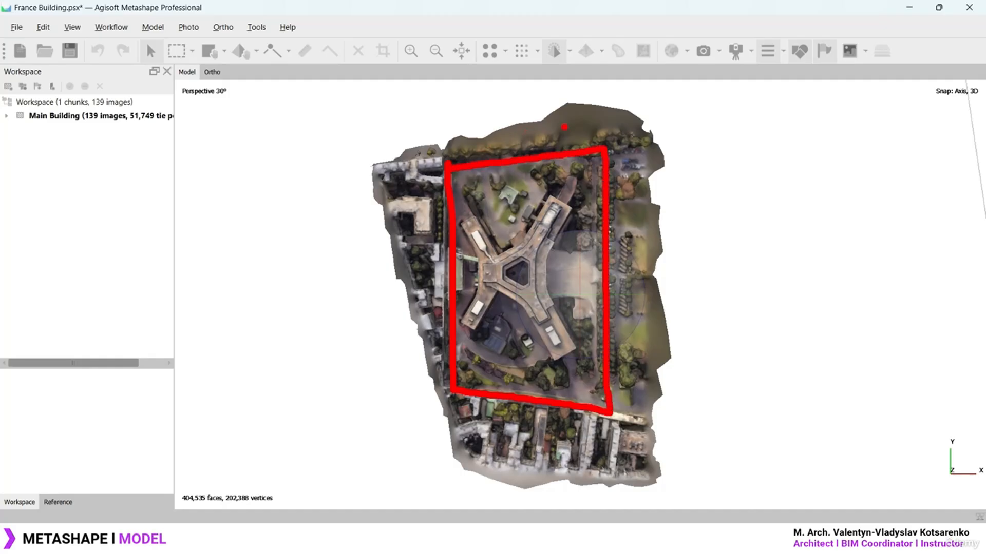
key(Escape)
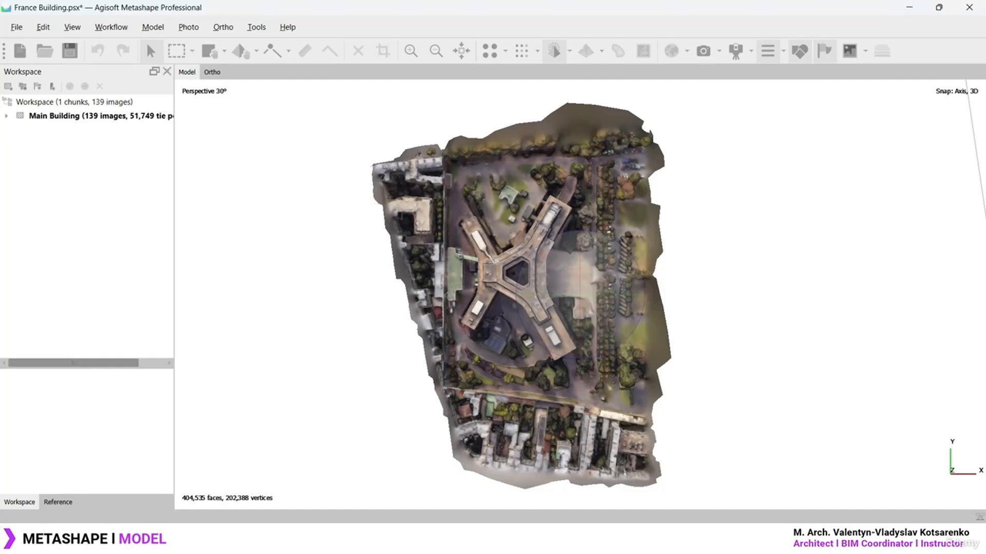
Free-form select and delete the top strip and the left, bottom and right margin faces
click(192, 51)
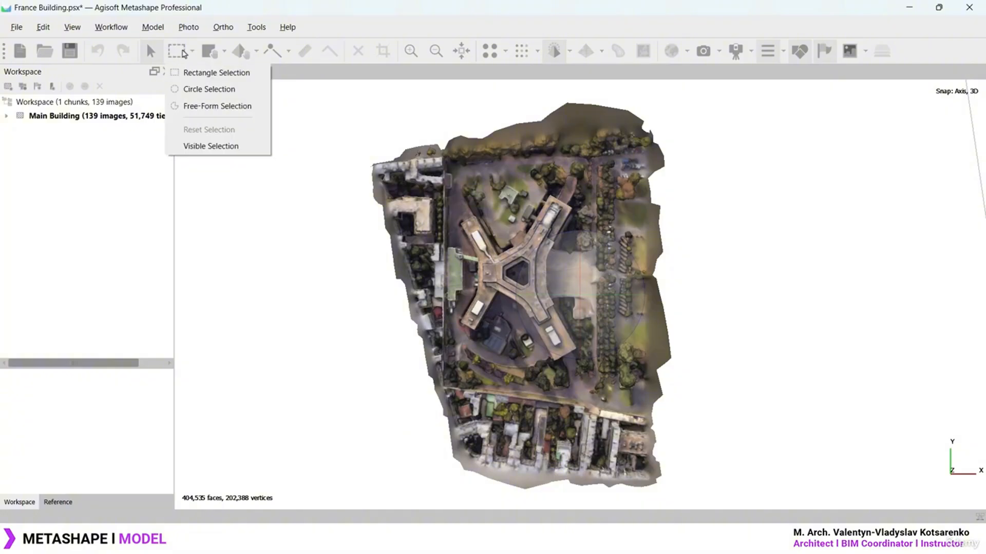
click(226, 108)
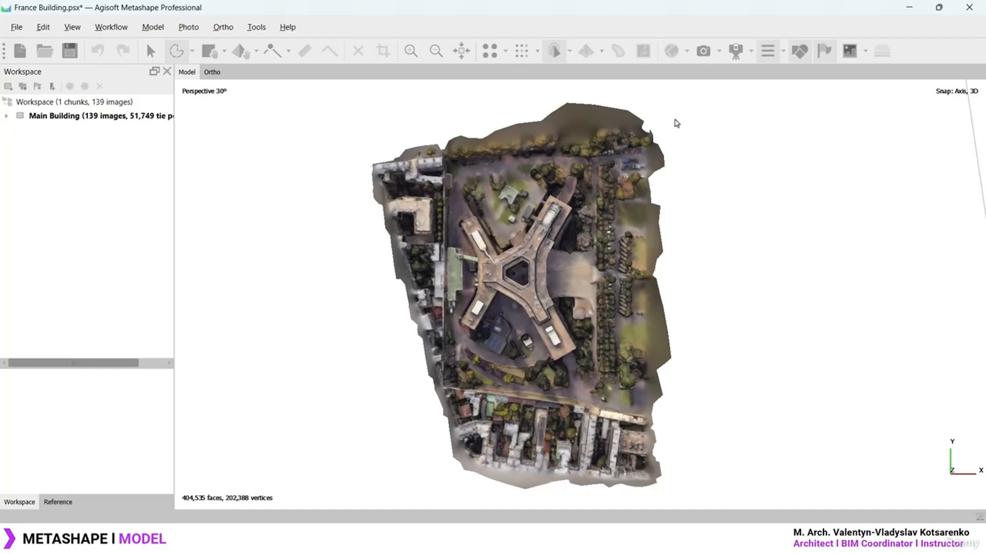
mouse_move(652, 106)
mouse_down()
mouse_move(477, 104)
mouse_move(346, 154)
mouse_move(361, 181)
mouse_move(699, 150)
mouse_up()
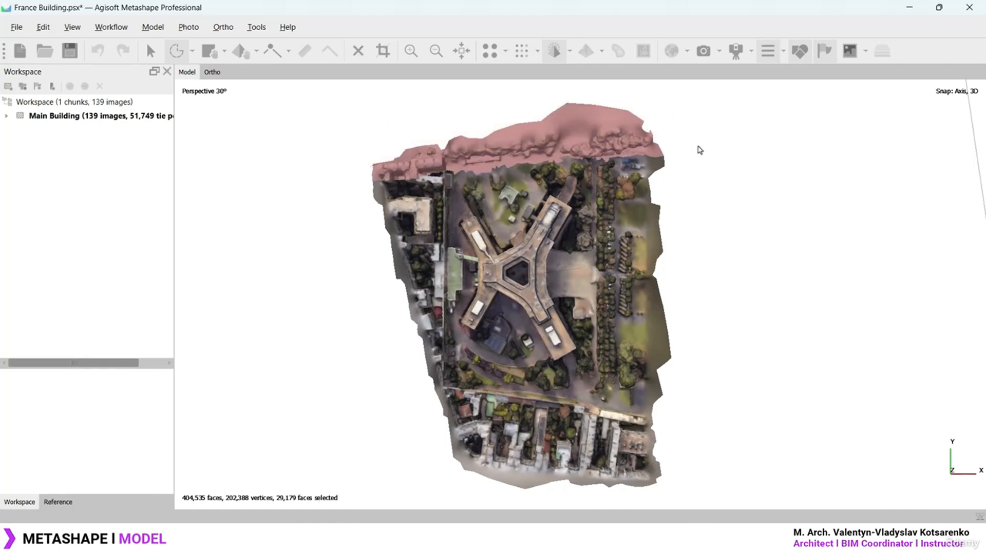
key(Delete)
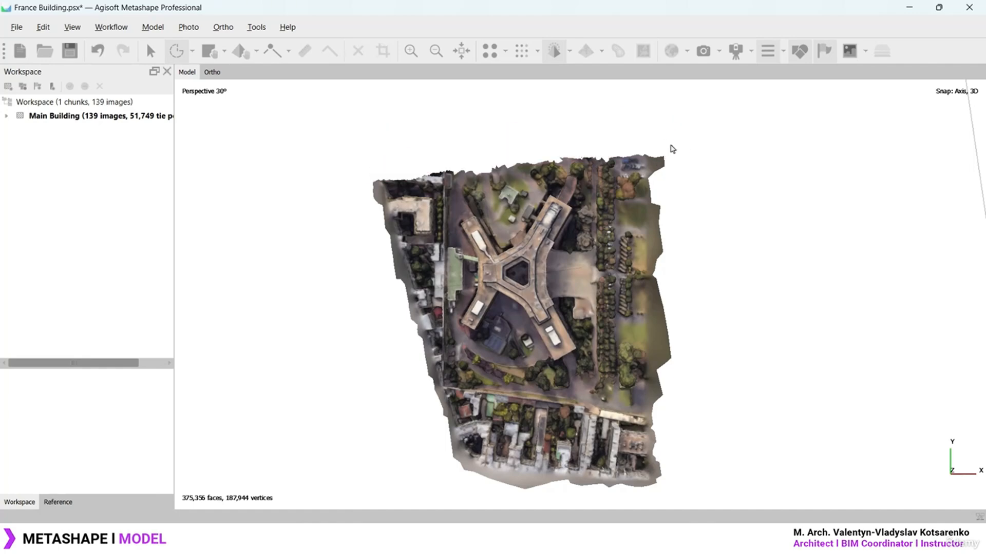
mouse_move(322, 171)
mouse_down()
mouse_move(385, 397)
mouse_move(718, 433)
mouse_up()
key(Delete)
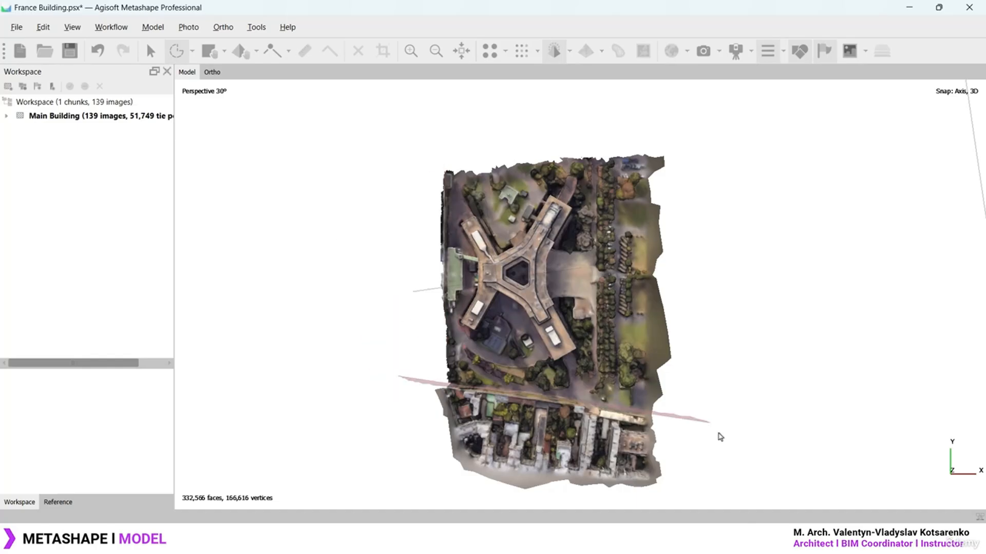
key(Delete)
mouse_move(616, 418)
mouse_down()
mouse_move(609, 249)
mouse_move(678, 411)
mouse_up()
key(Delete)
key(space)
Orbit the cropped model to inspect it from low oblique angles
drag(575, 314, 612, 264)
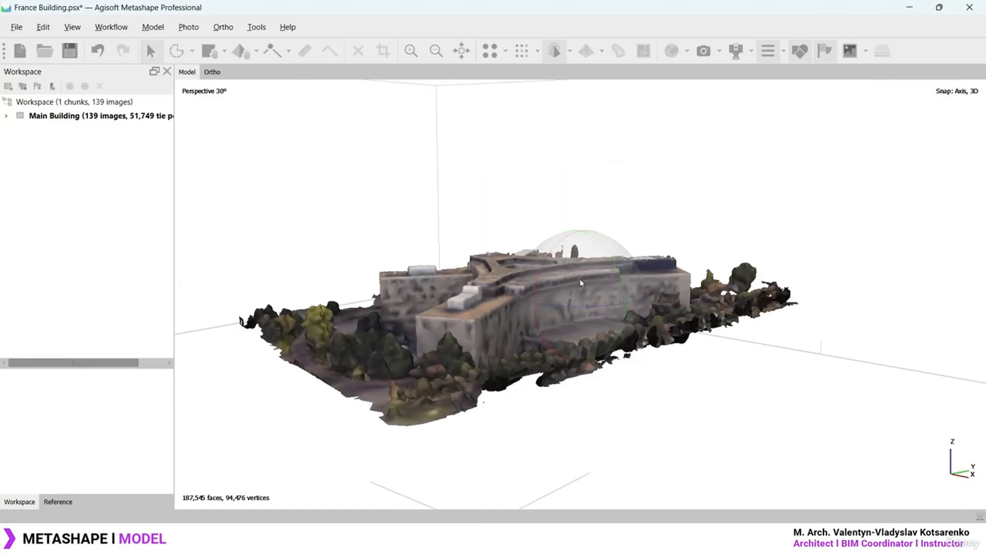
drag(585, 282, 559, 264)
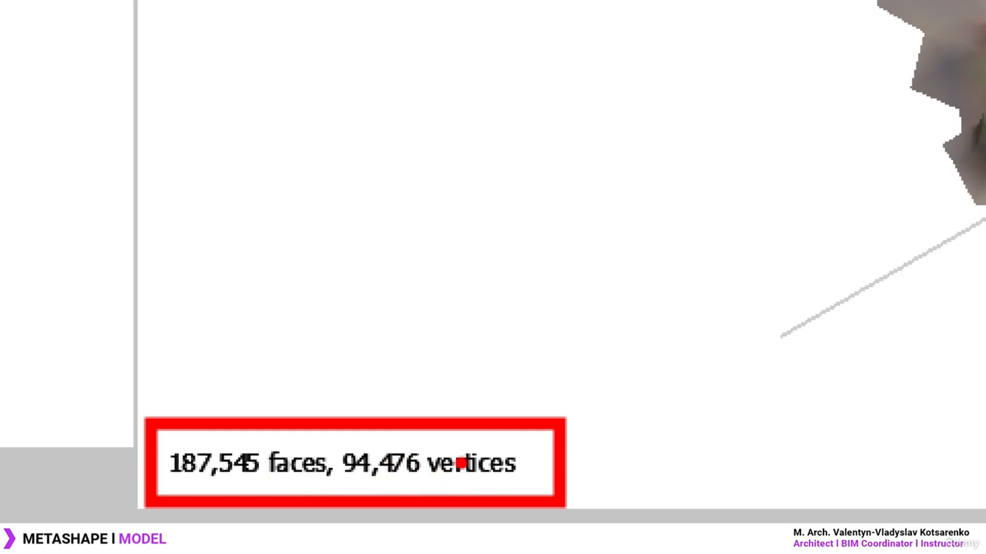
key(Escape)
mouse_move(592, 306)
mouse_down()
mouse_move(582, 324)
mouse_move(601, 280)
mouse_move(573, 287)
mouse_move(576, 264)
mouse_move(576, 277)
mouse_up()
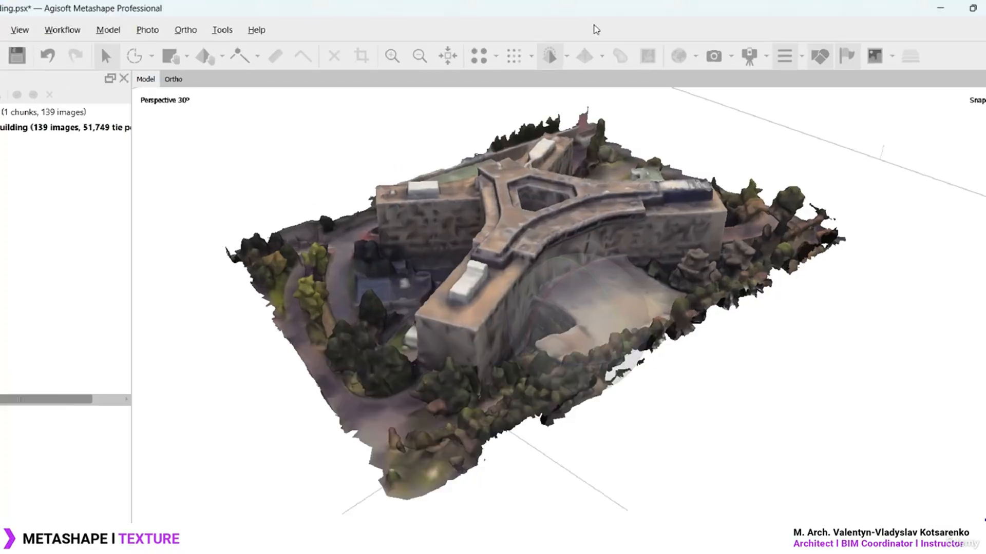
Open the model display-mode list and draw marks over the model
click(567, 57)
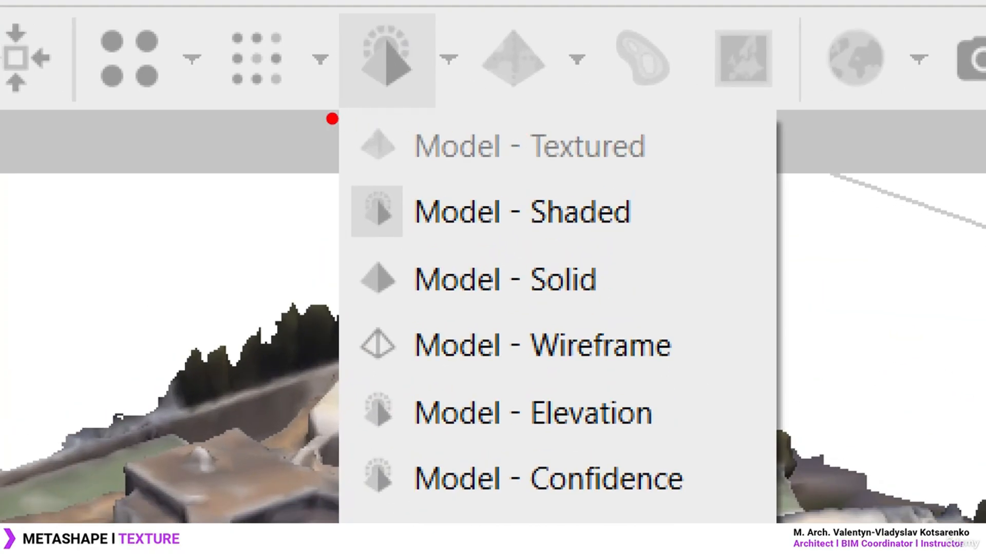
ctrl+drag(474, 131, 675, 158)
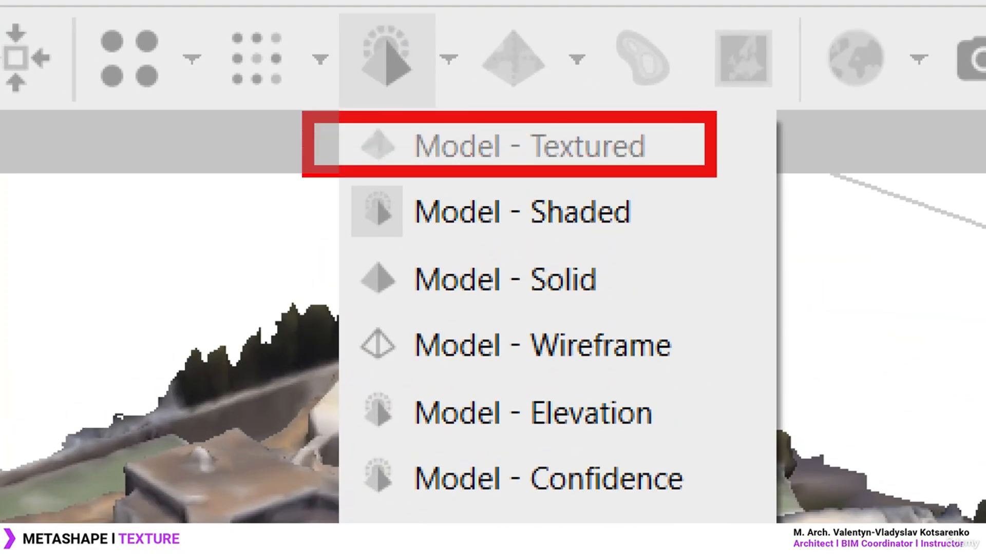
ctrl+drag(737, 128, 796, 160)
ctrl+drag(783, 123, 729, 172)
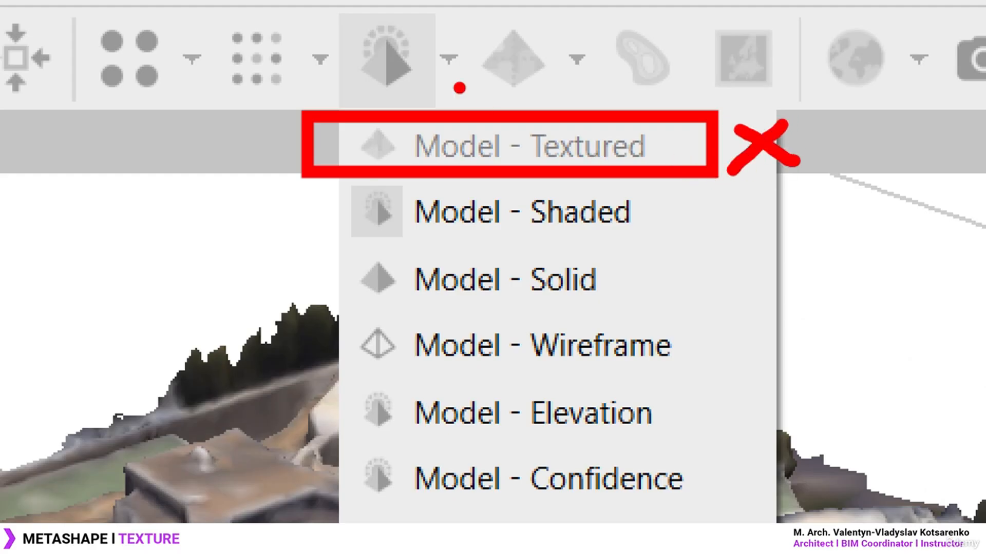
key(Escape)
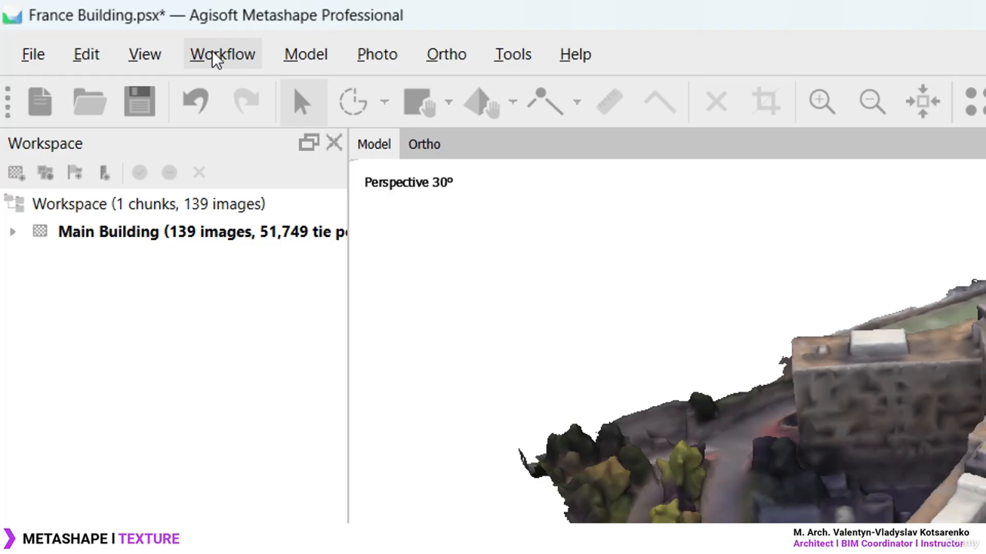
Open the Build Texture settings, move the dialog left, and list the texture types
click(212, 52)
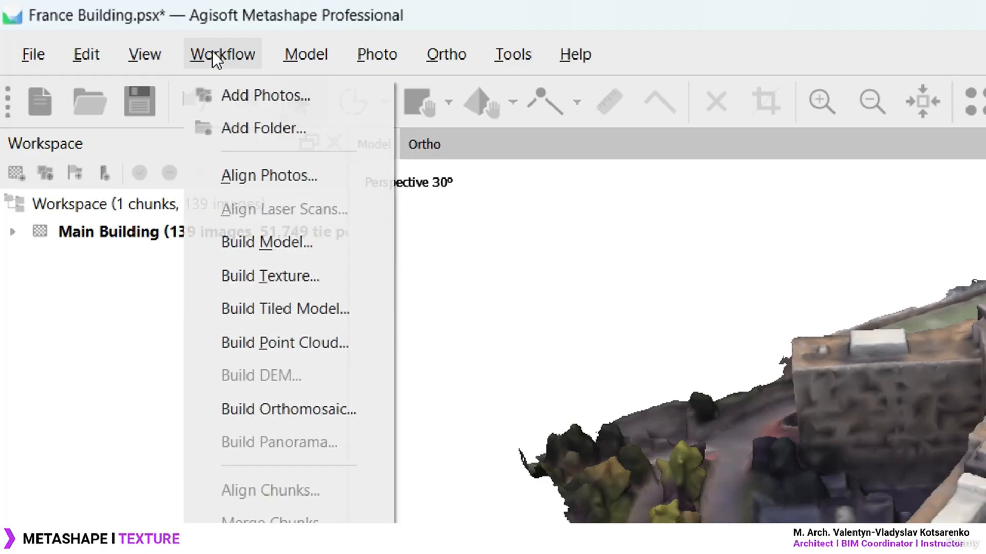
click(300, 278)
drag(854, 263, 479, 240)
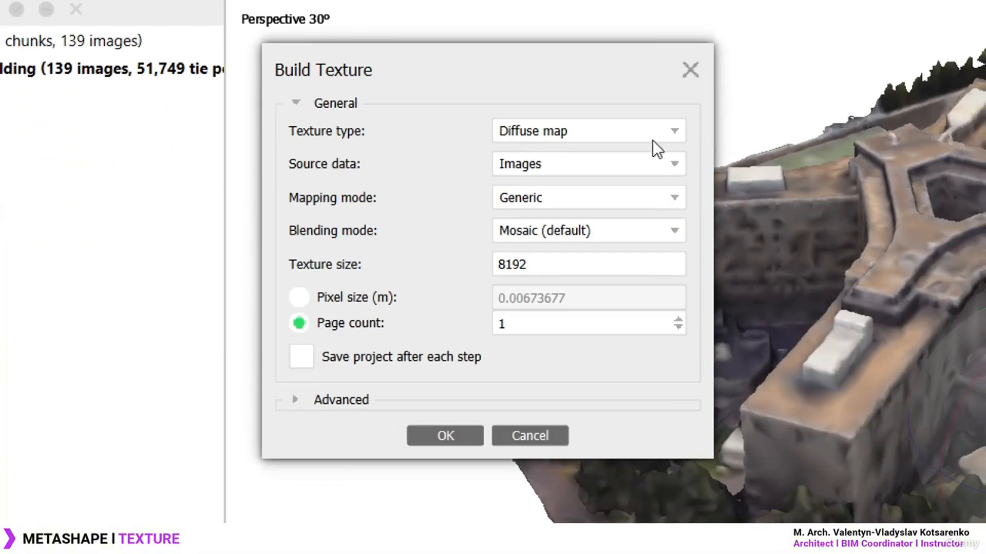
click(652, 136)
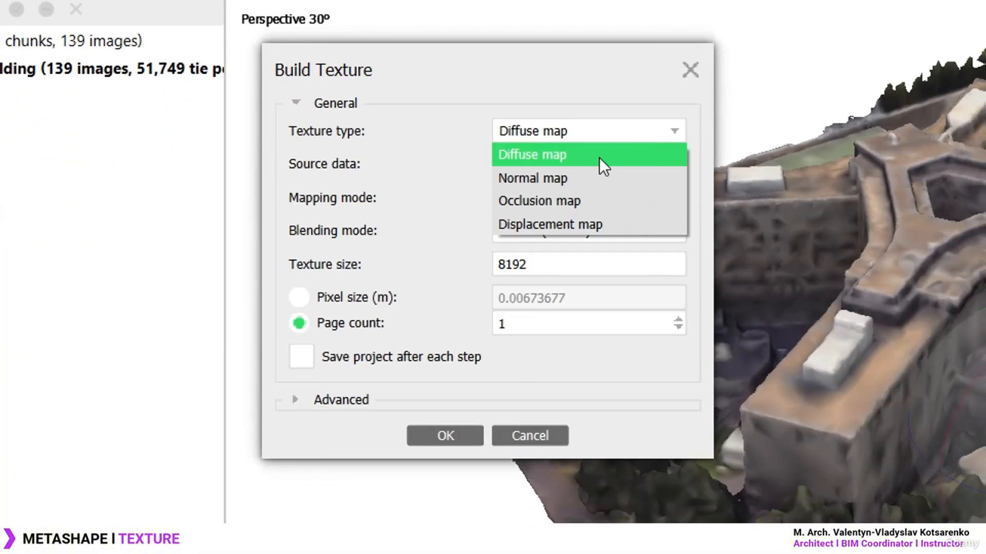
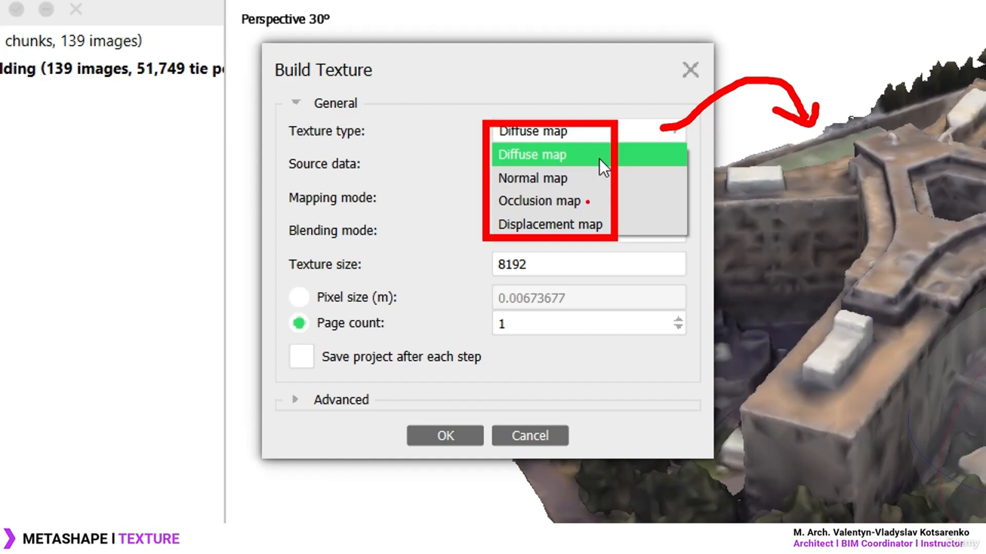
Build an 8192 diffuse-map texture from Images with Generic mapping, Mosaic blending and page count 1
click(599, 159)
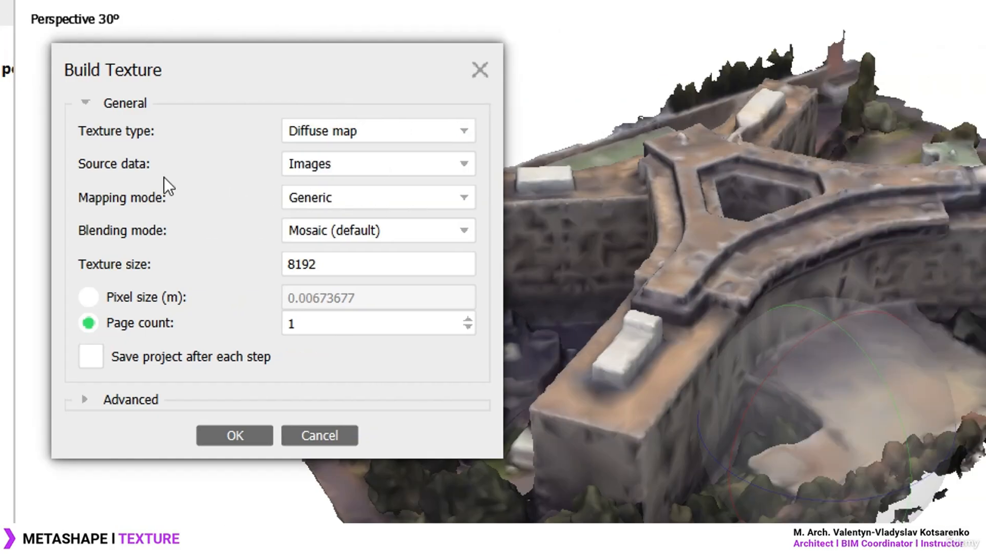
click(461, 162)
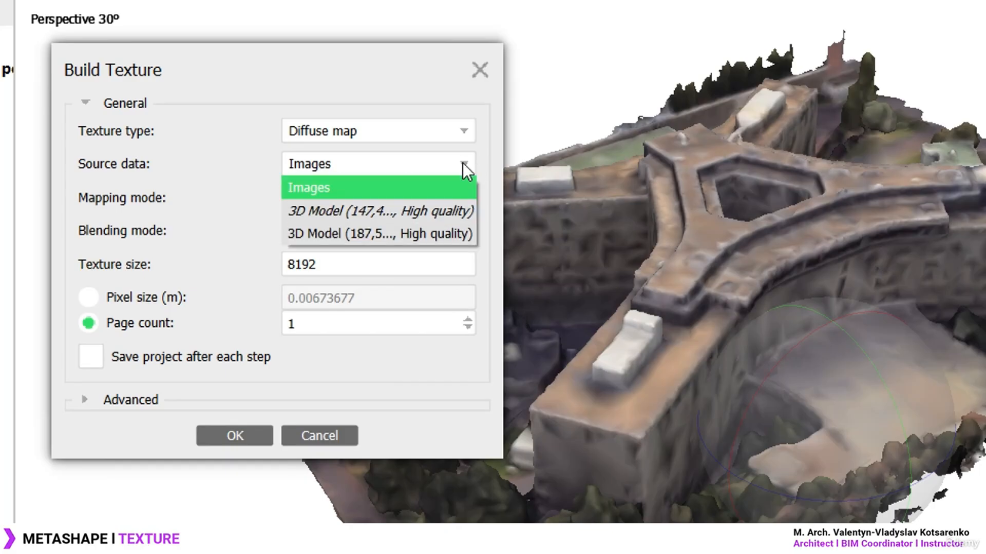
click(344, 188)
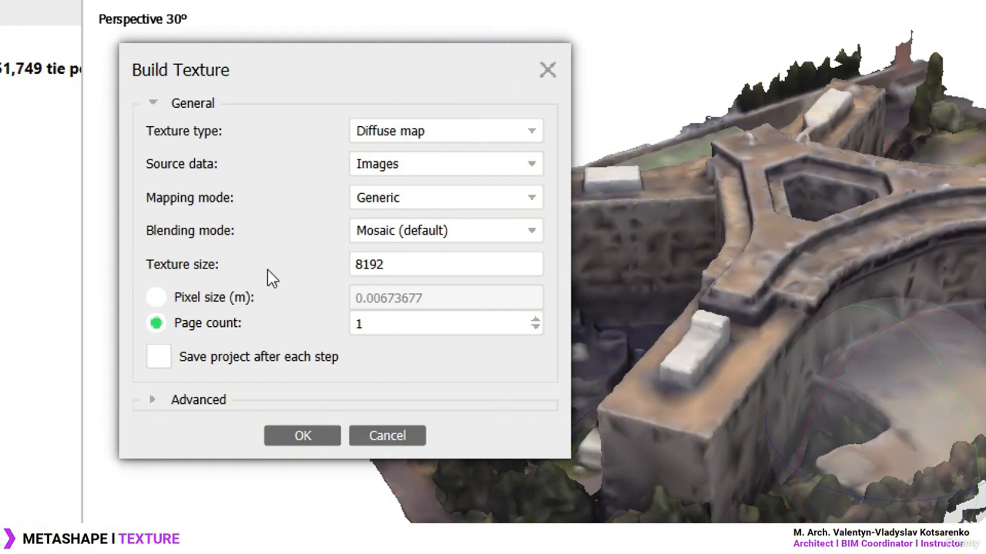
drag(350, 262, 160, 276)
drag(415, 264, 325, 267)
click(471, 263)
click(156, 298)
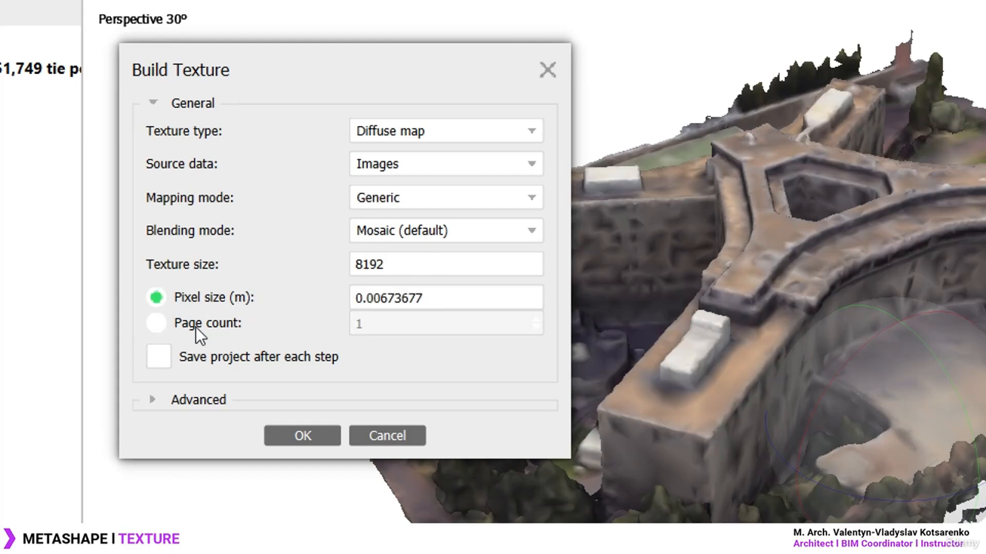
click(155, 324)
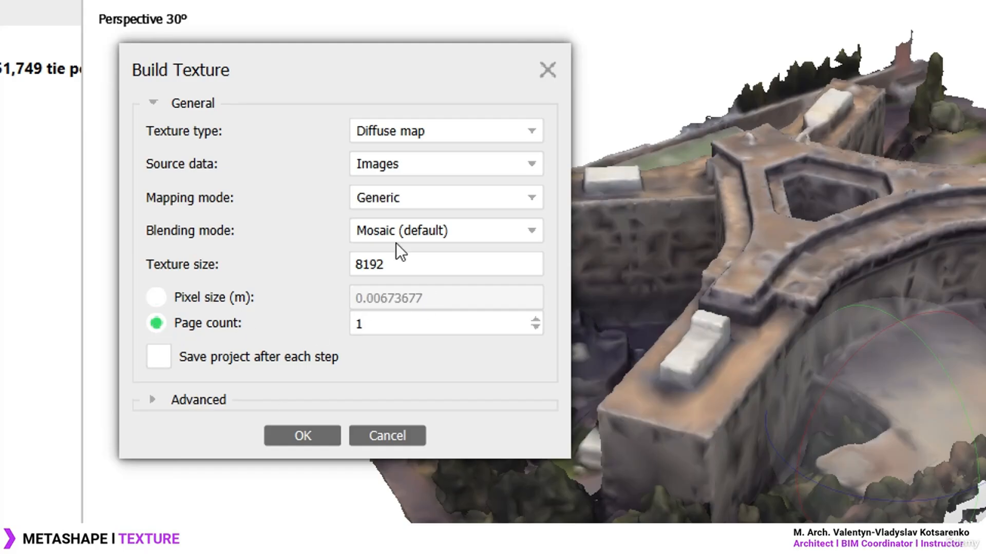
click(152, 399)
click(302, 393)
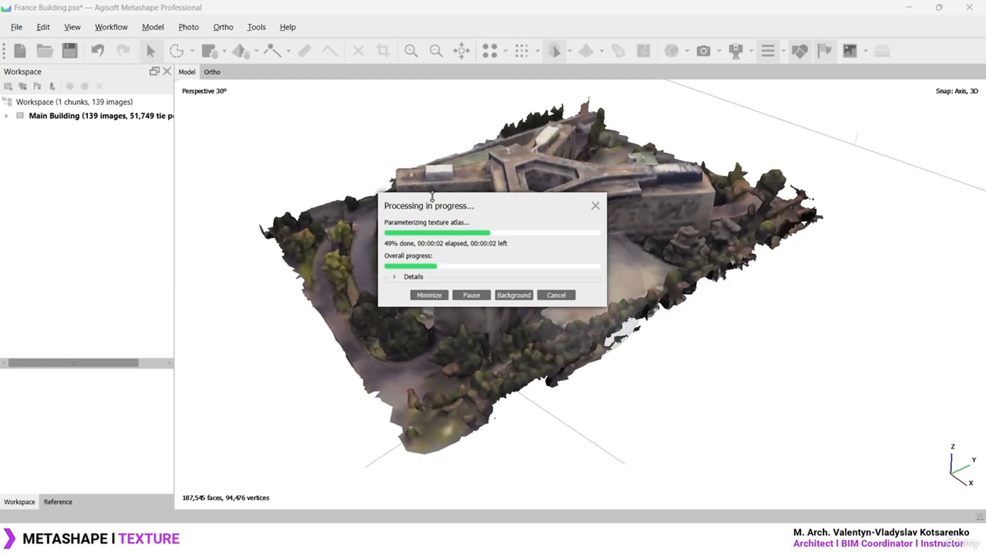
Move the progress window aside and expand its details while the texture builds
drag(421, 207, 222, 117)
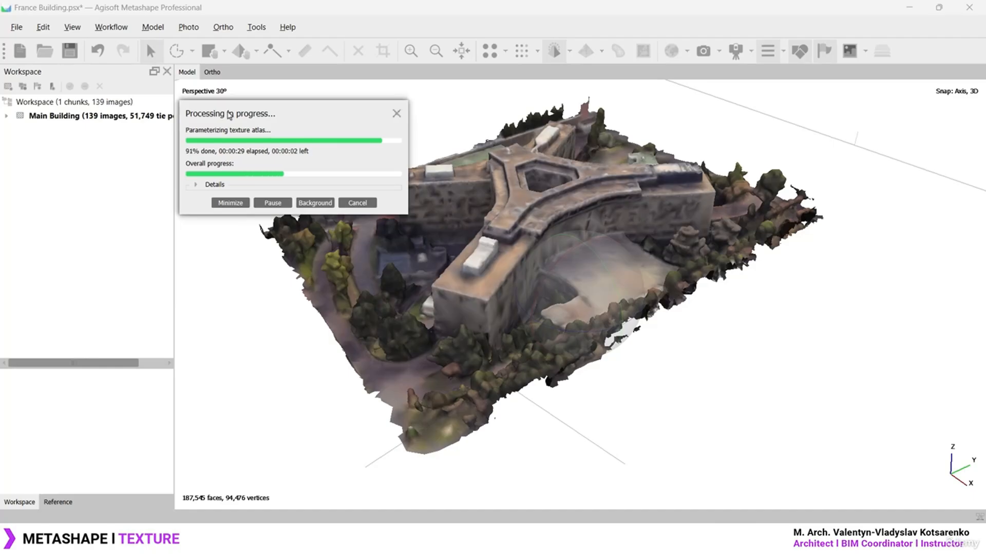
click(212, 185)
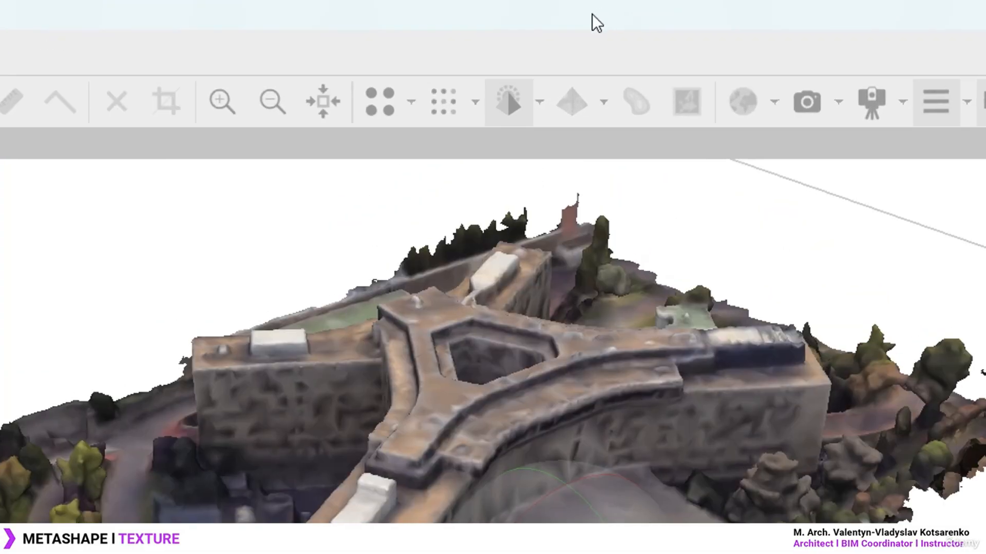
Switch the viewport to Model - Textured and zoom toward the courtyard
click(541, 104)
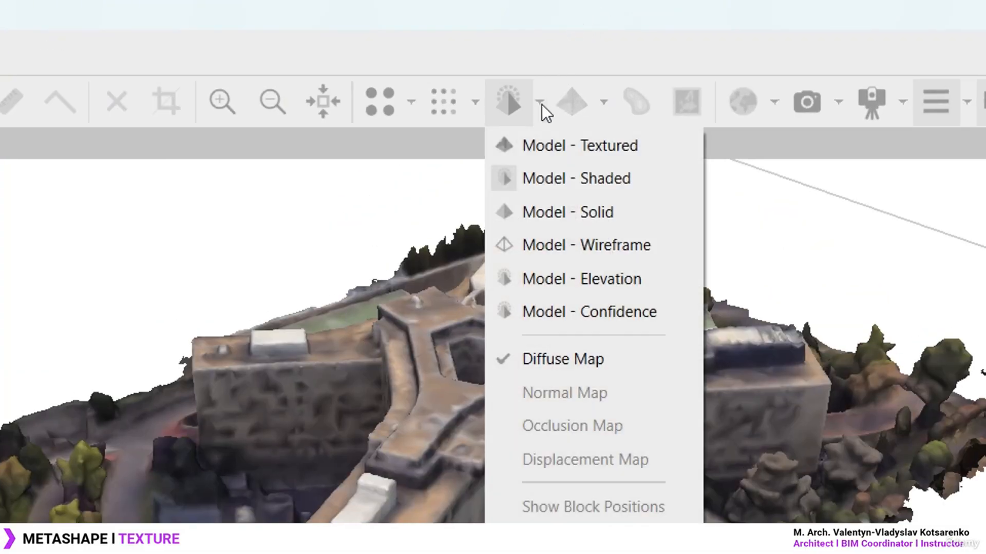
click(593, 146)
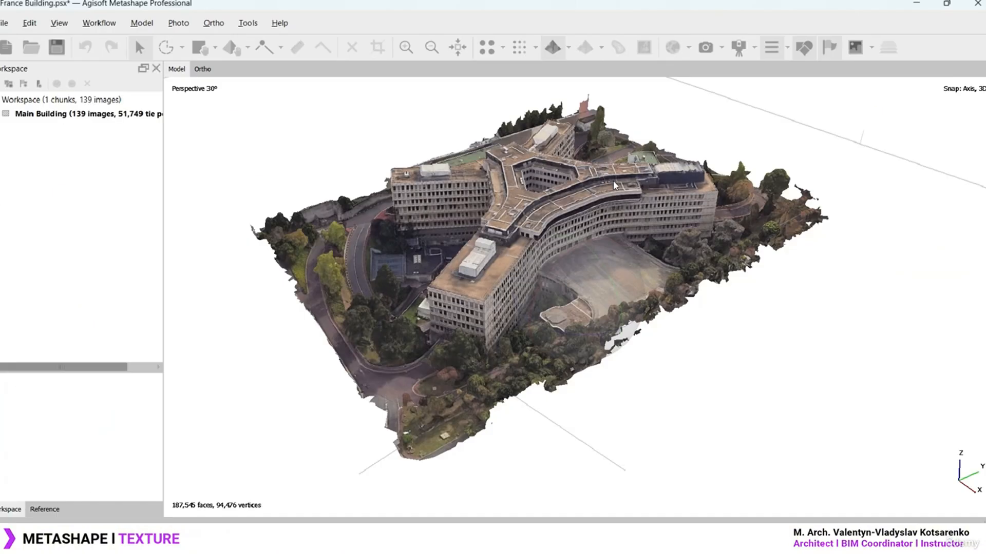
scroll(567, 291, up, 5)
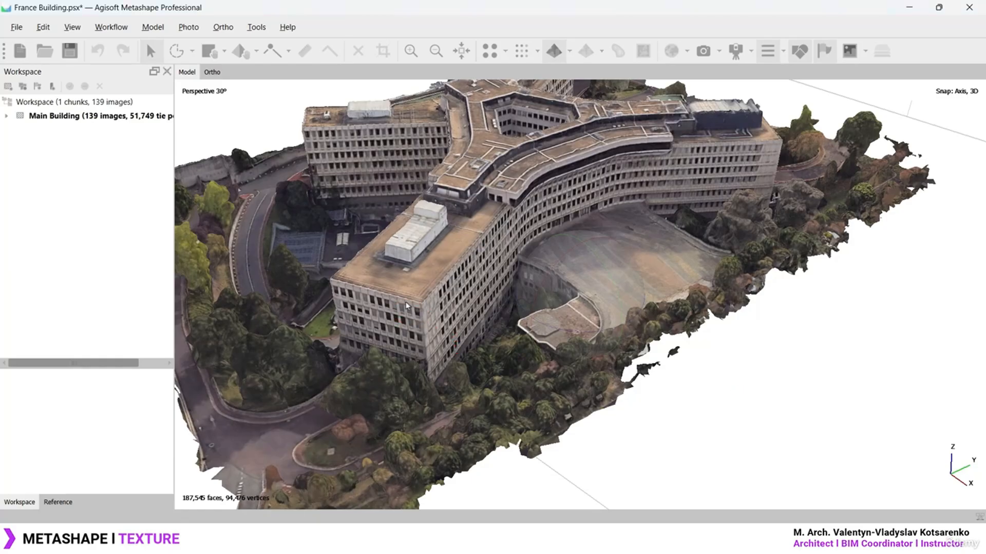
drag(598, 306, 655, 330)
middle_drag(319, 365, 574, 192)
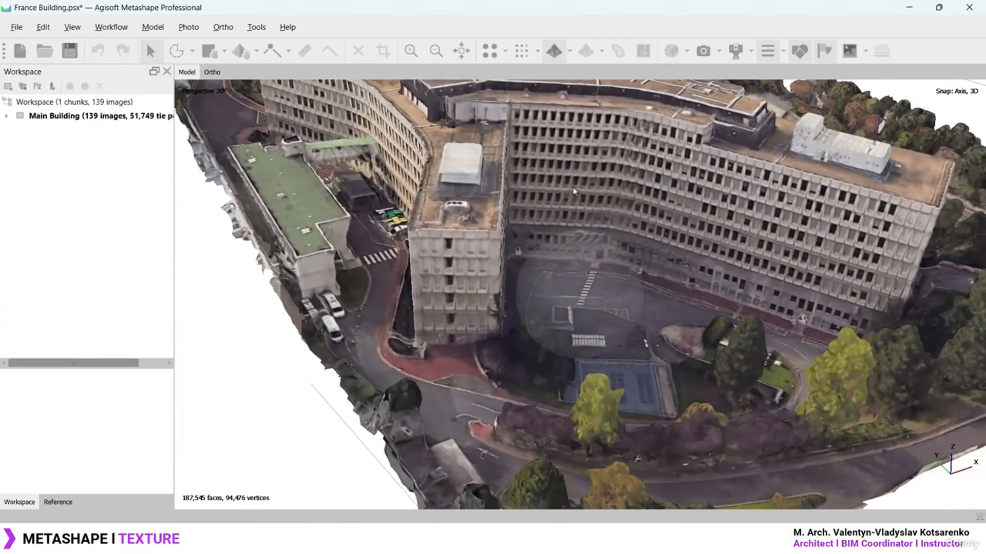
scroll(574, 192, up, 5)
scroll(574, 191, up, 3)
scroll(561, 198, down, 7)
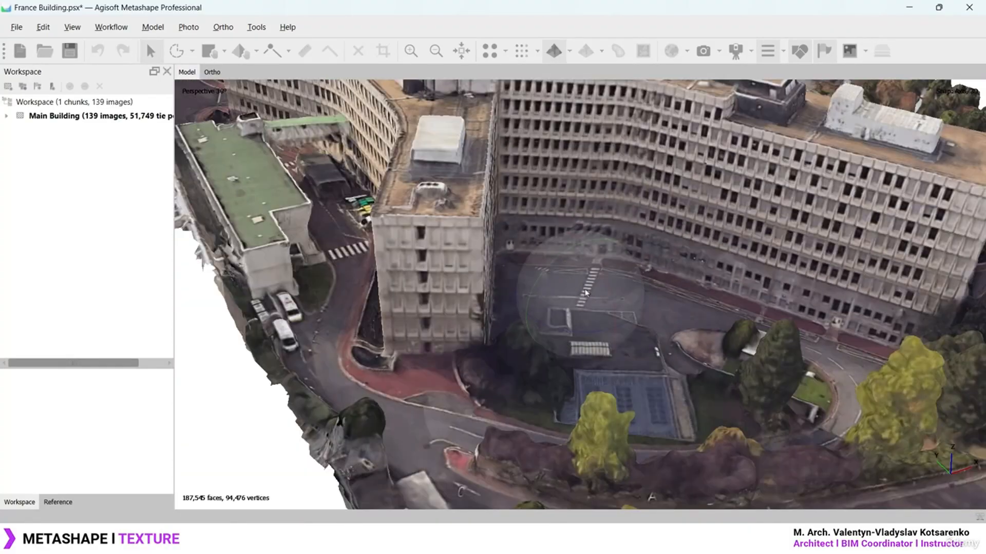
Orbit around the textured building to inspect its roofs and facades
drag(607, 290, 607, 276)
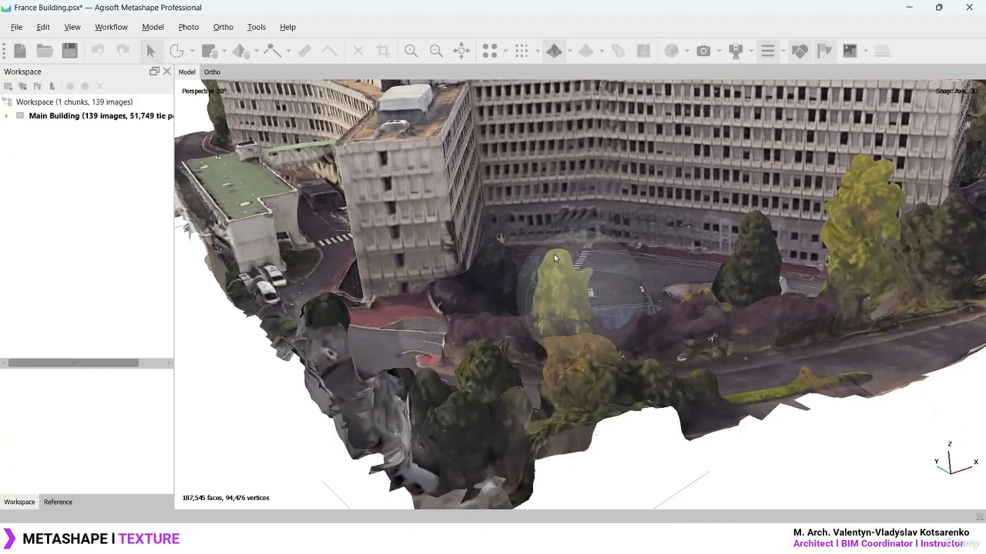
drag(555, 252, 568, 257)
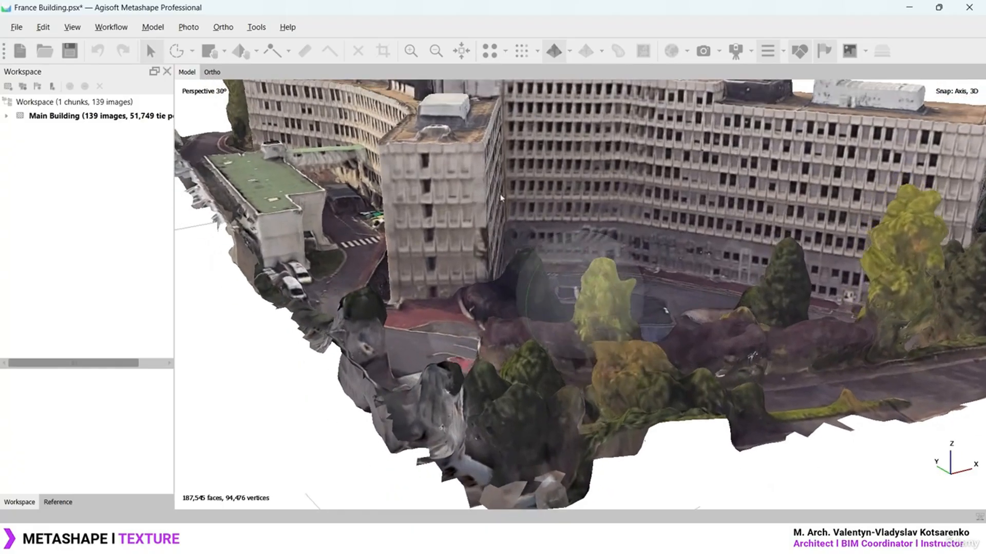
middle_drag(457, 149, 574, 309)
drag(575, 312, 708, 314)
drag(565, 322, 603, 325)
drag(553, 273, 571, 249)
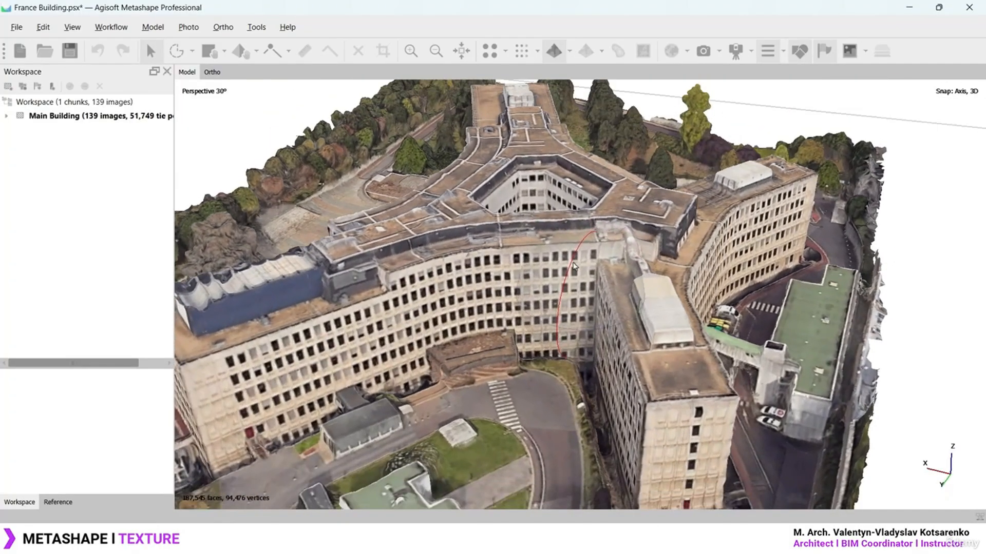
scroll(611, 258, down, 3)
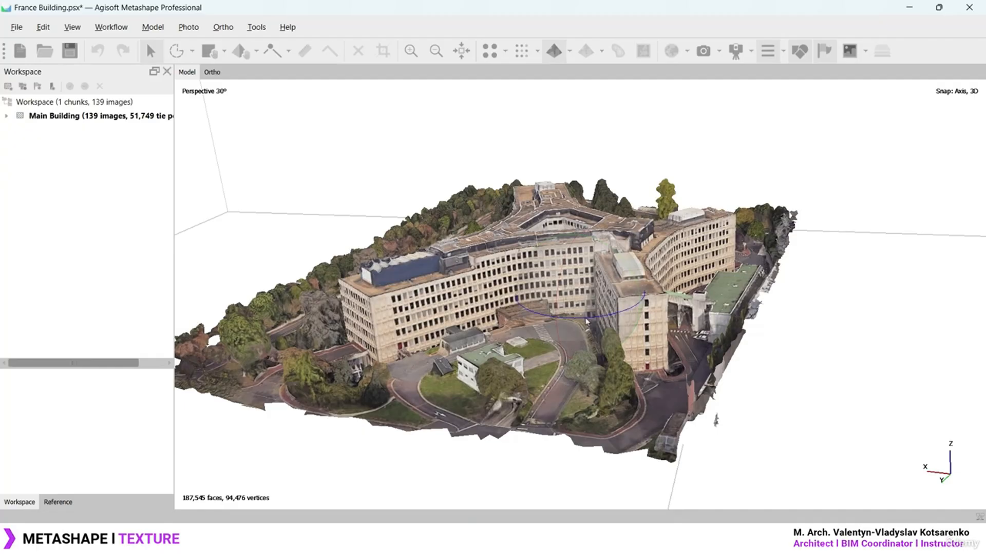
drag(587, 321, 578, 249)
drag(595, 296, 592, 289)
scroll(593, 289, down, 3)
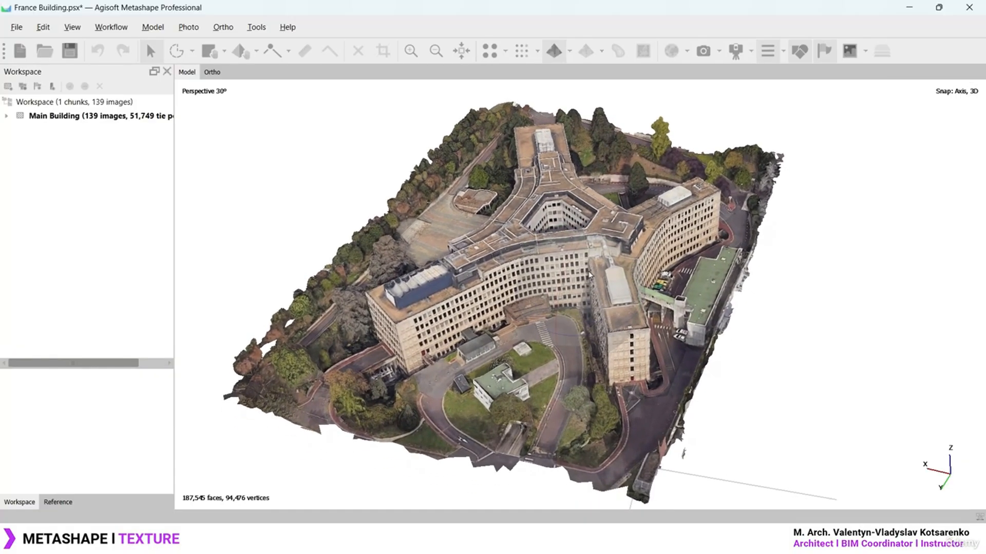
mouse_move(614, 329)
mouse_down()
mouse_move(451, 334)
mouse_move(407, 319)
mouse_move(592, 407)
mouse_move(584, 246)
mouse_up()
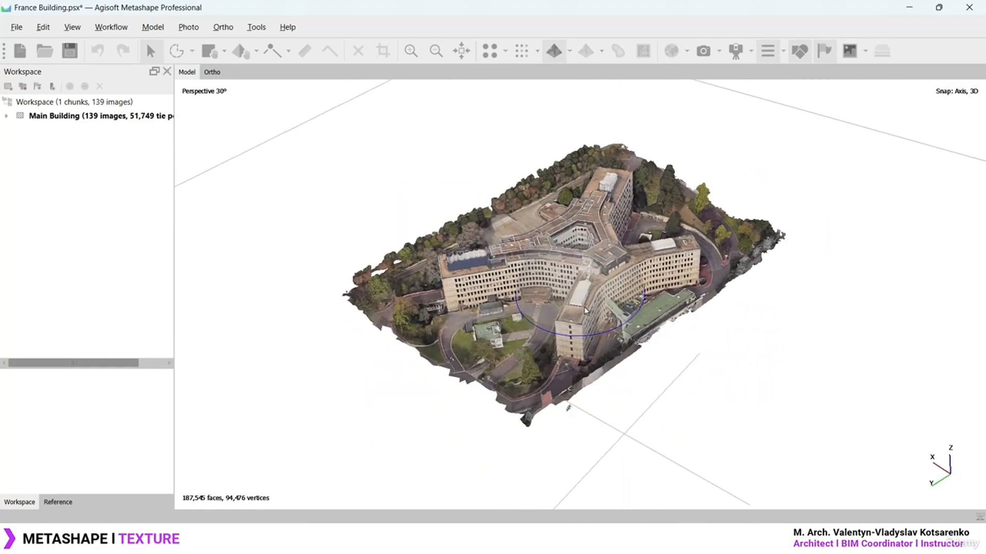
click(569, 50)
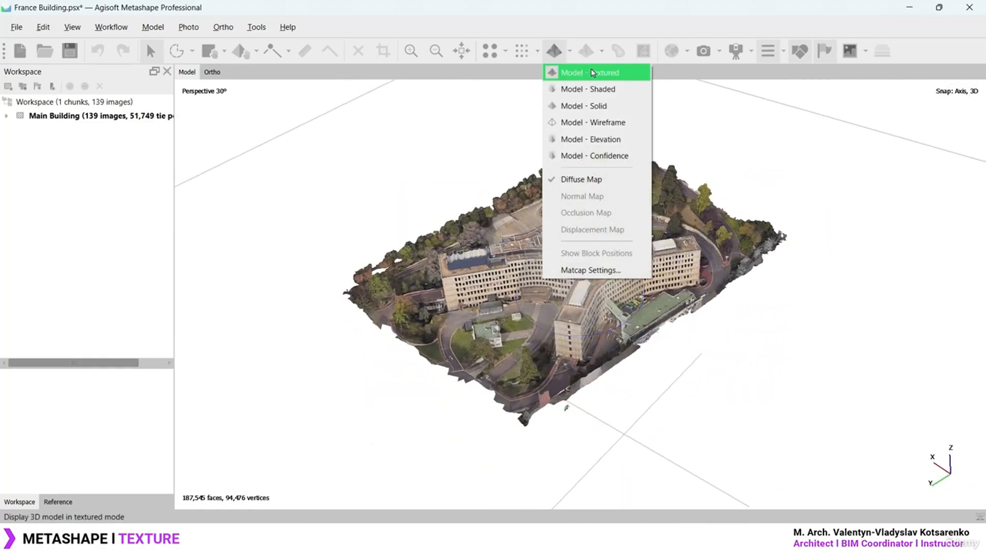
click(590, 90)
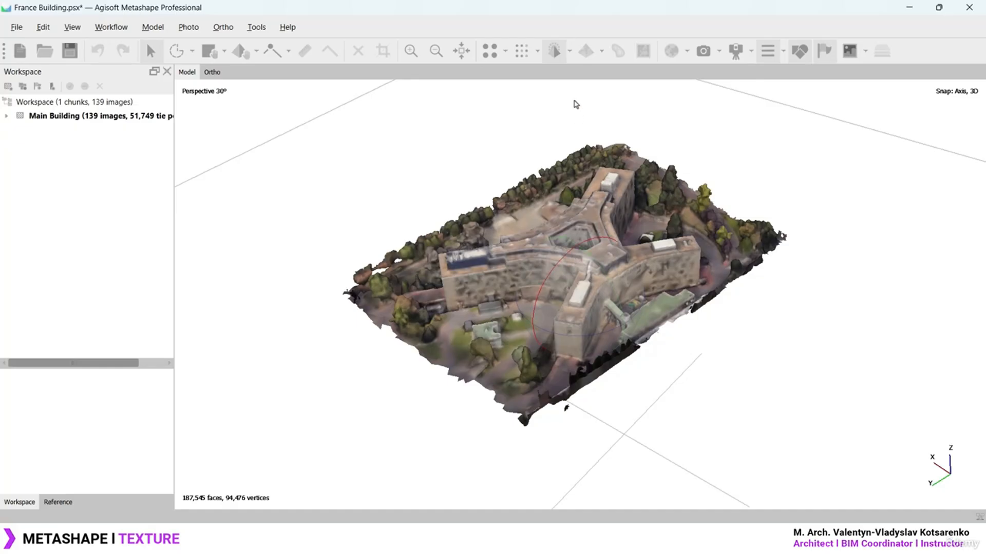
click(569, 53)
click(585, 73)
click(570, 51)
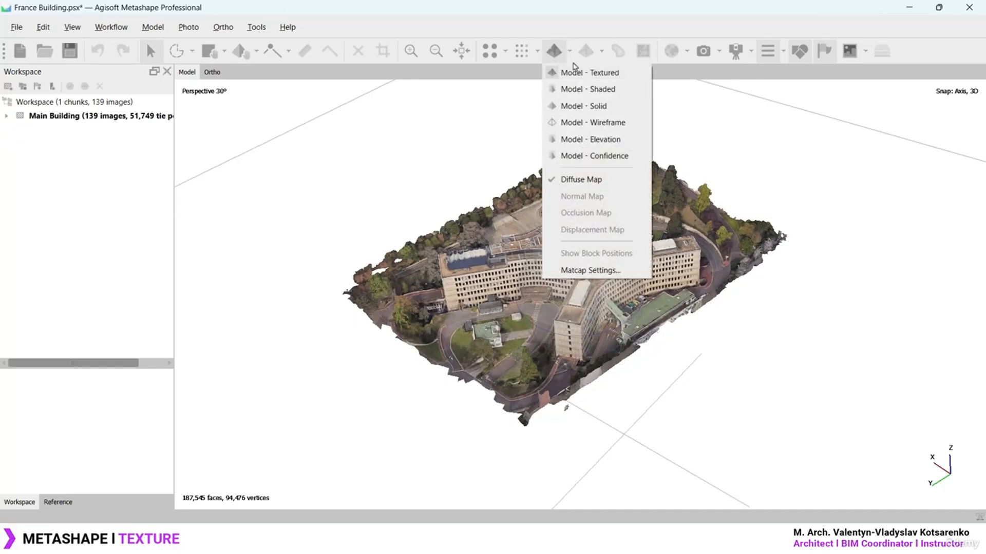
click(586, 106)
click(569, 50)
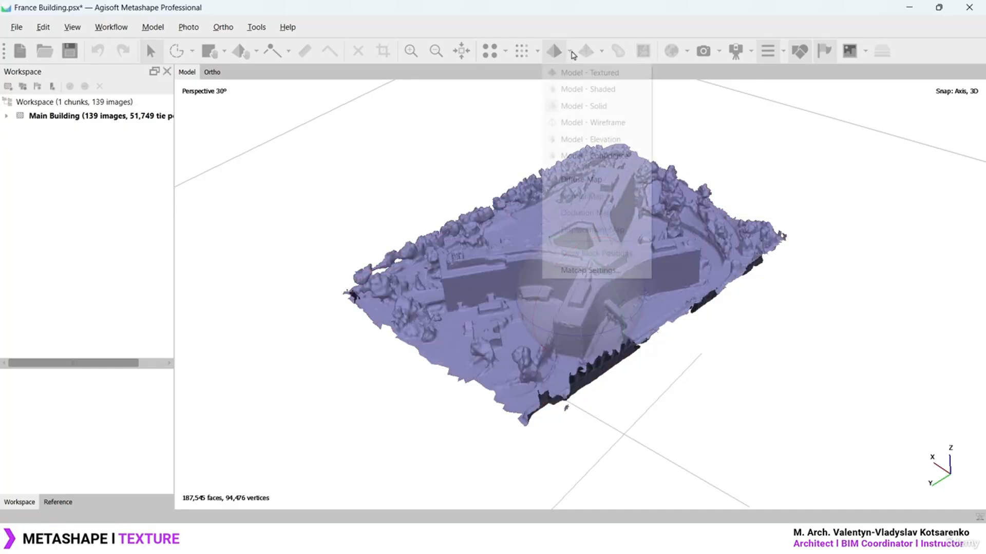
click(591, 124)
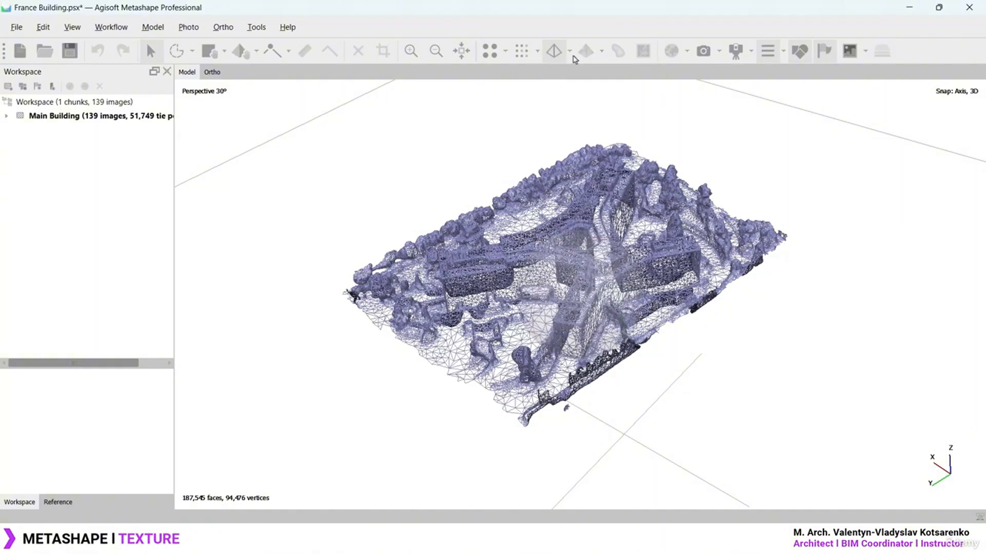
click(573, 54)
click(585, 72)
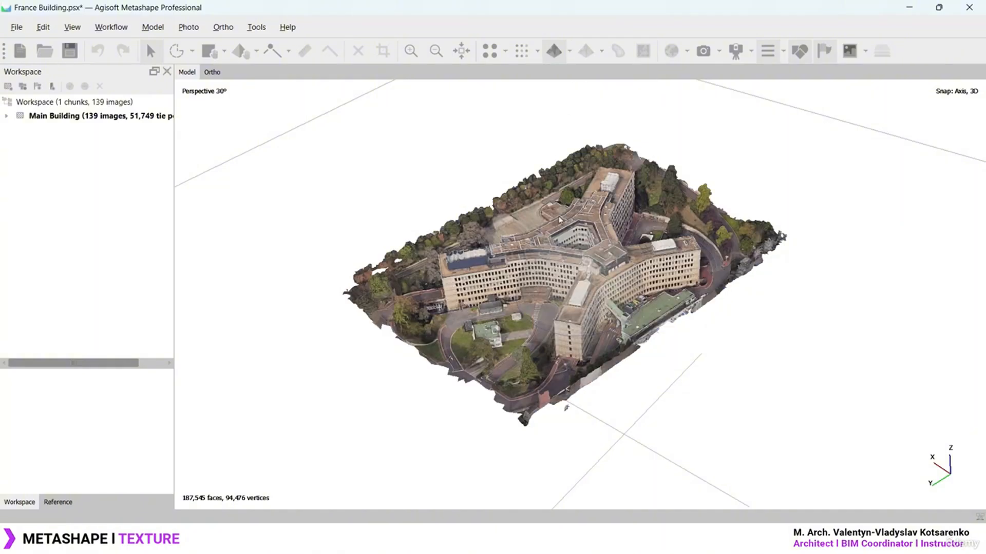
click(529, 56)
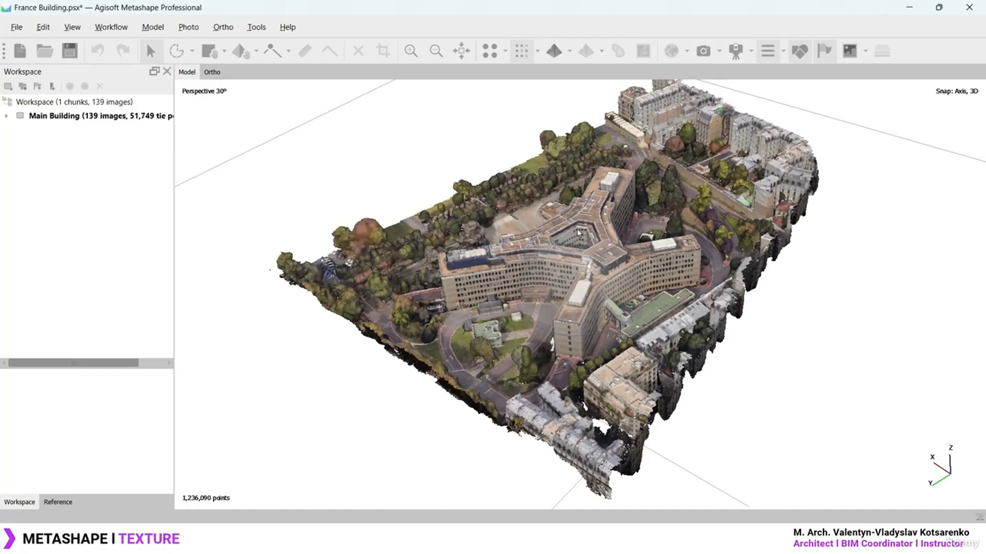
click(553, 53)
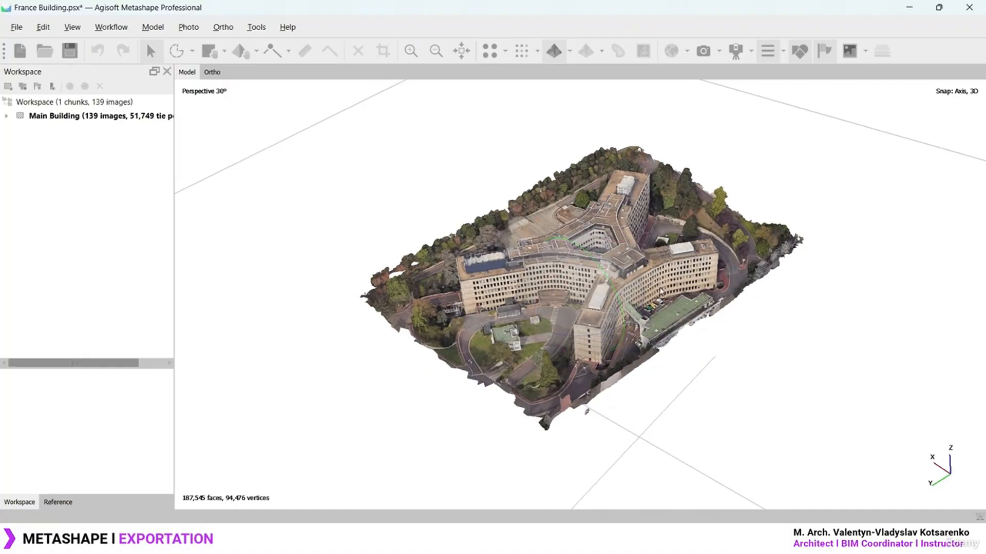
scroll(670, 282, up, 2)
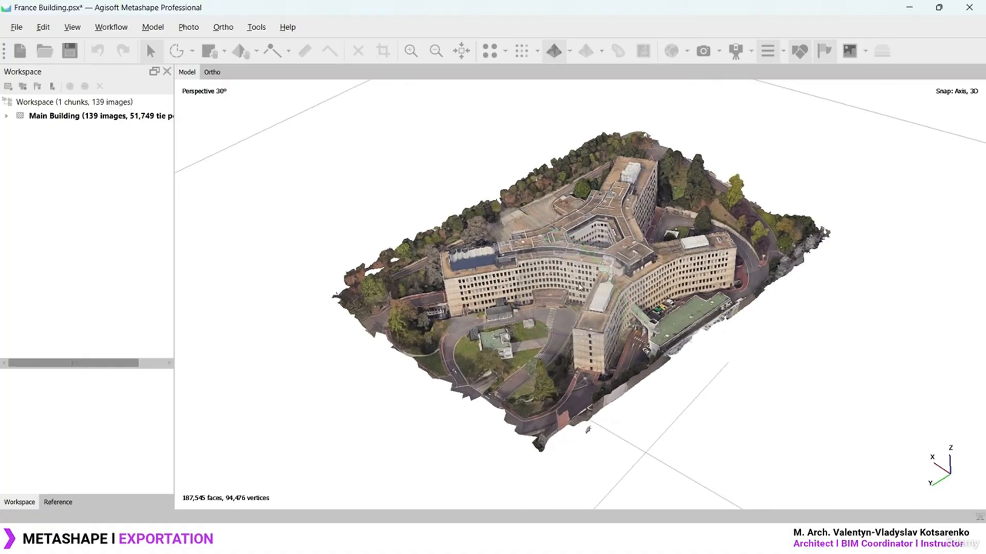
mouse_move(553, 280)
mouse_down()
mouse_move(561, 241)
mouse_move(549, 283)
mouse_move(559, 275)
mouse_up()
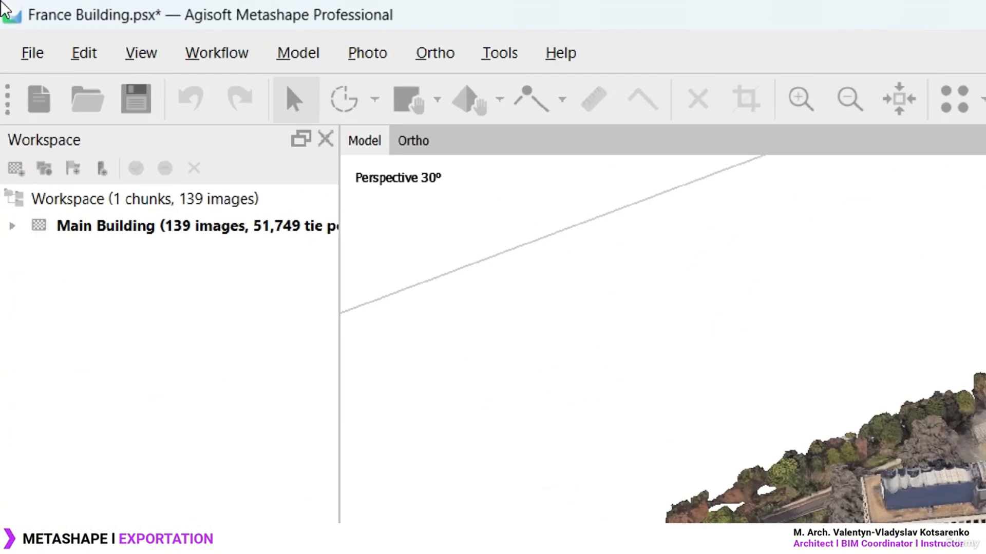
click(17, 27)
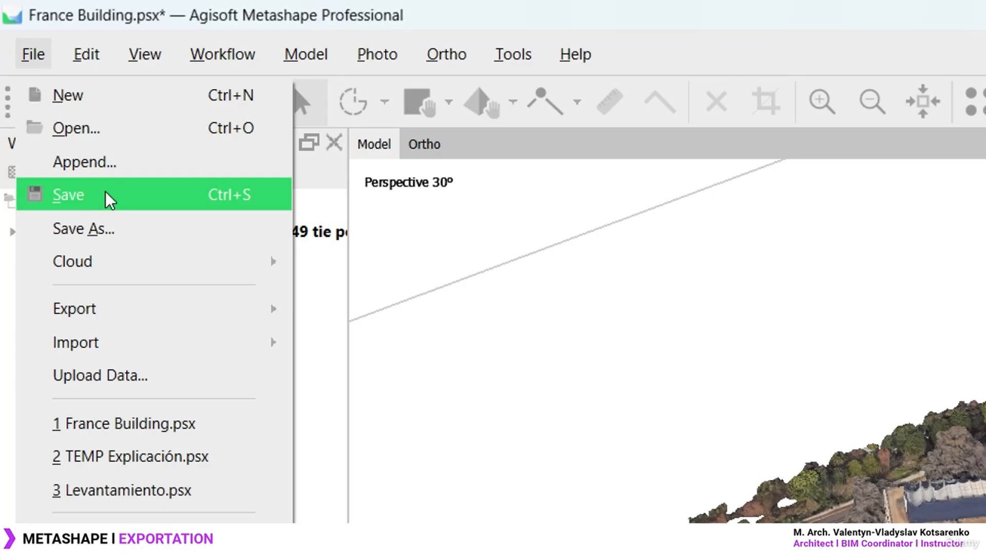
click(107, 229)
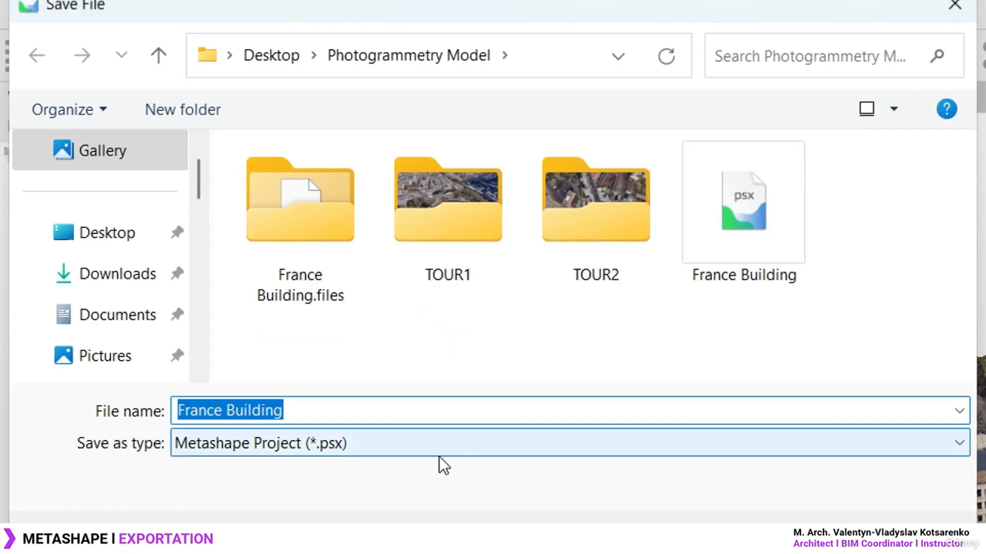
key(Escape)
click(32, 54)
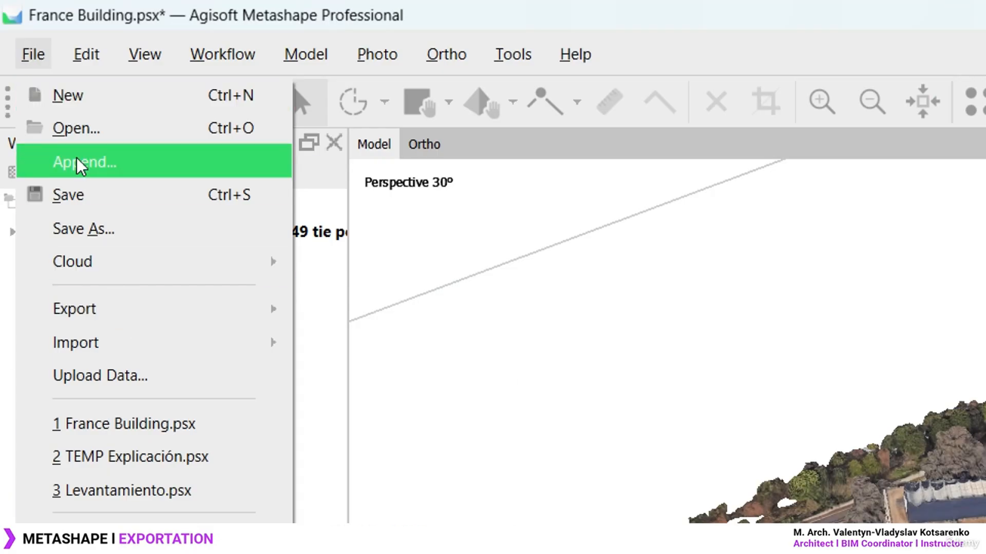
mouse_move(110, 310)
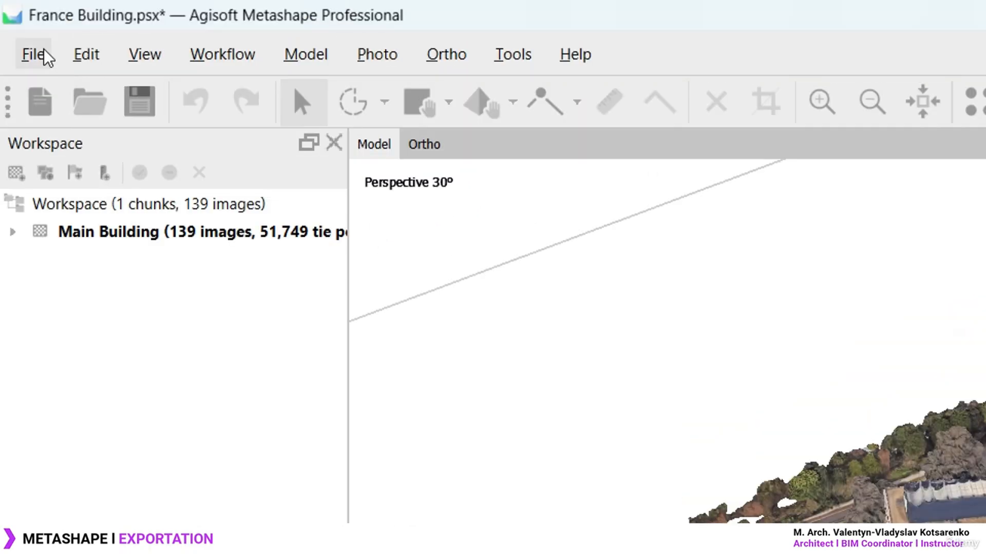
Export the point cloud in ASTM E57 (*.e57) format under the name 'Point Cloud'
click(39, 60)
mouse_move(162, 310)
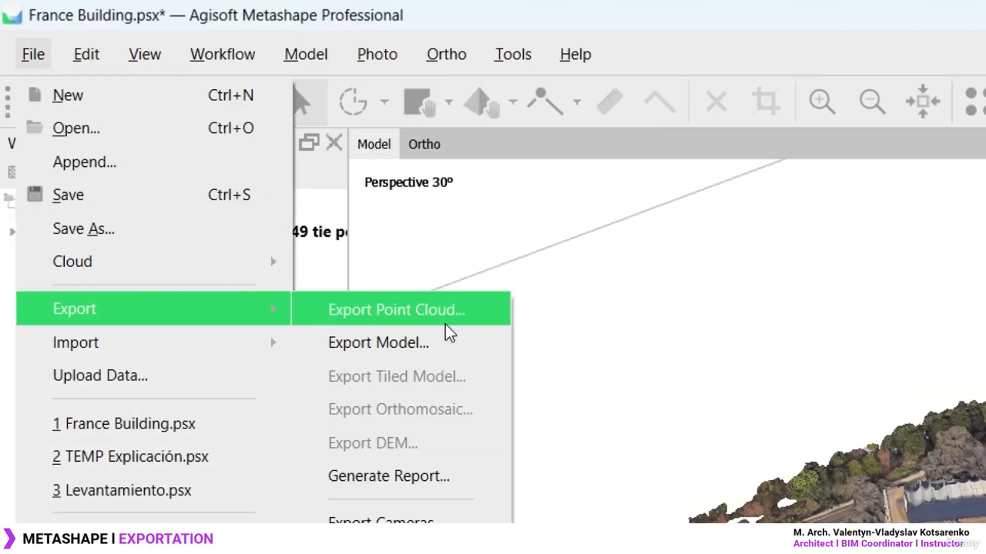
click(435, 312)
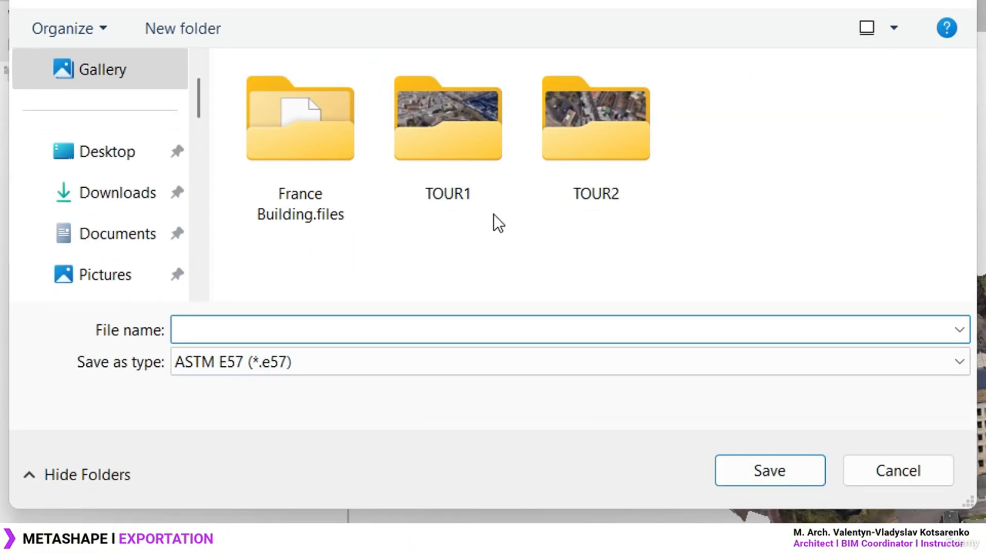
click(321, 359)
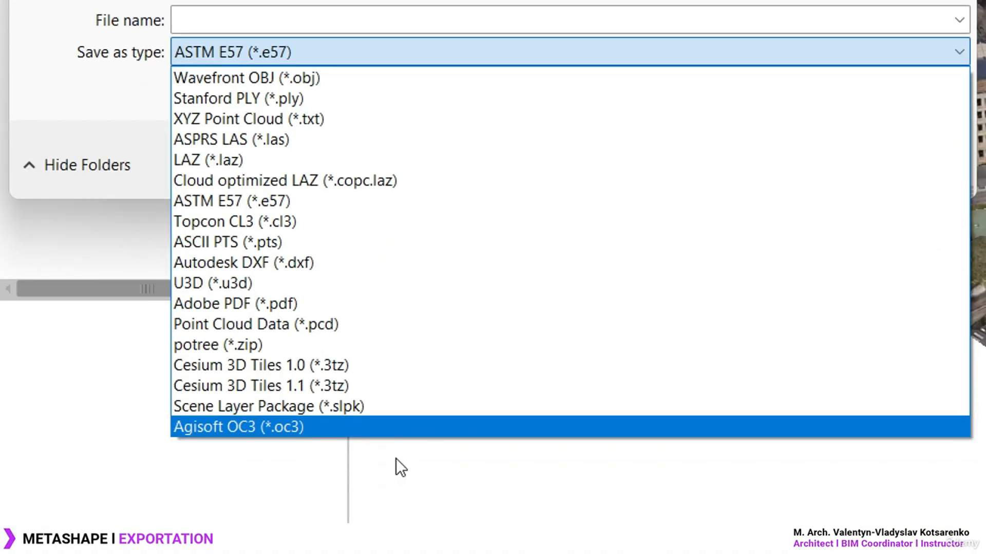
click(396, 200)
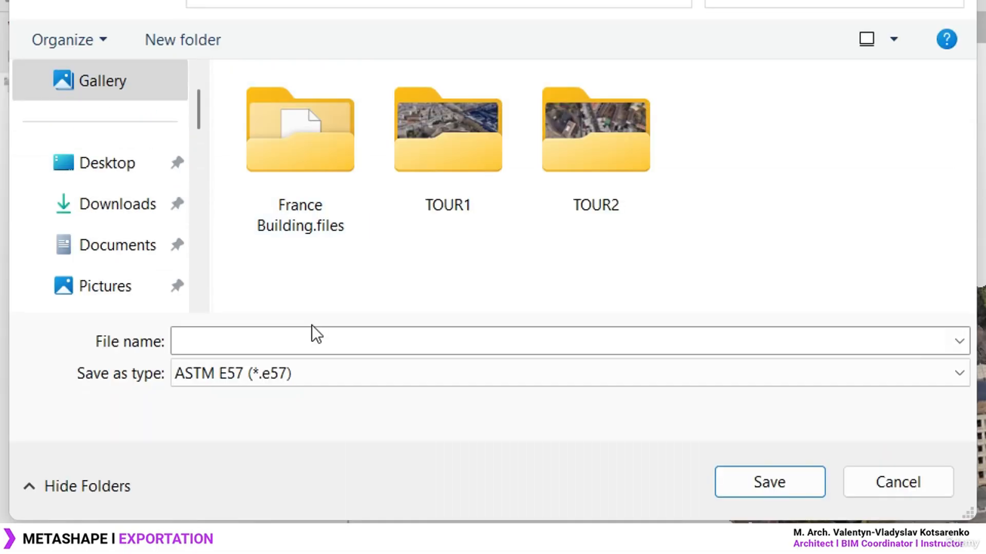
click(312, 10)
text(Po)
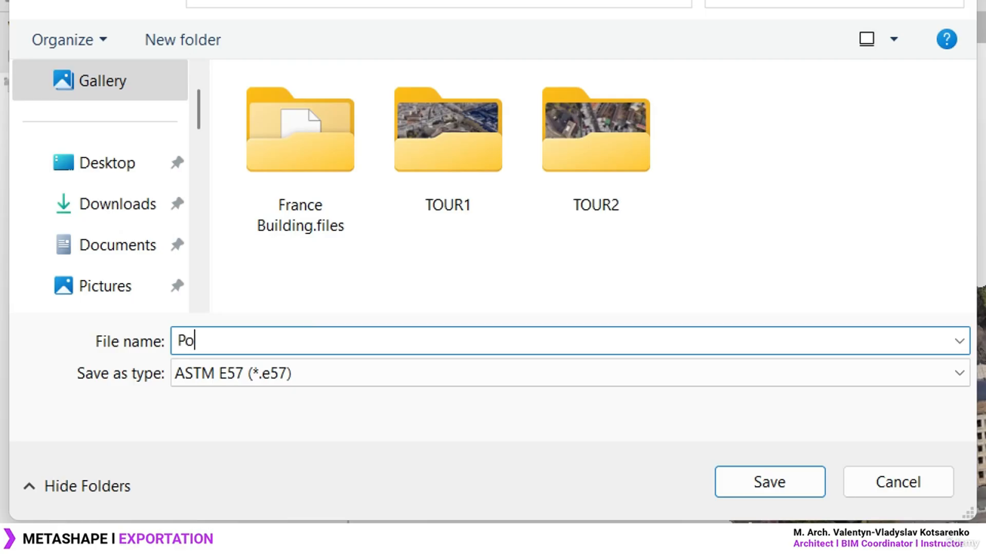
text(int Cloud)
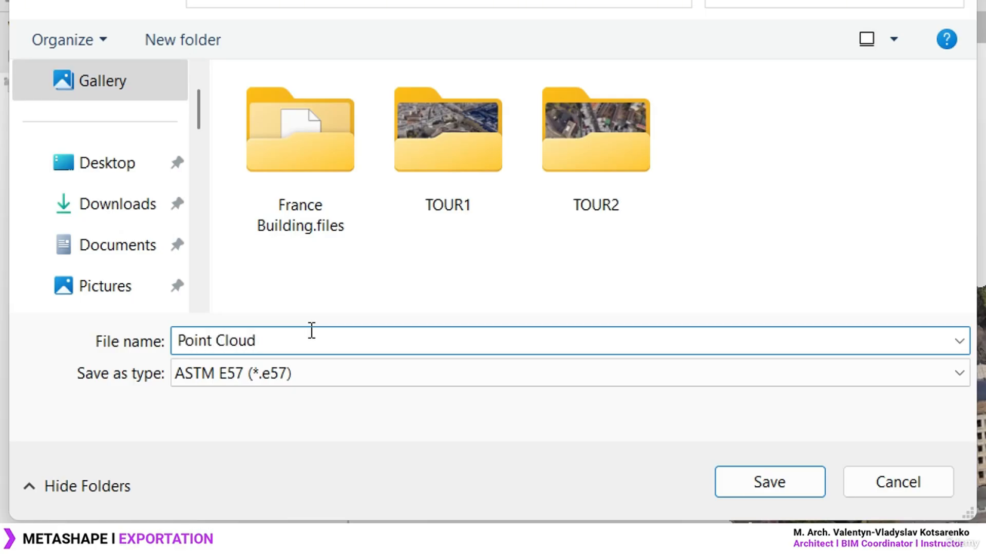
click(775, 481)
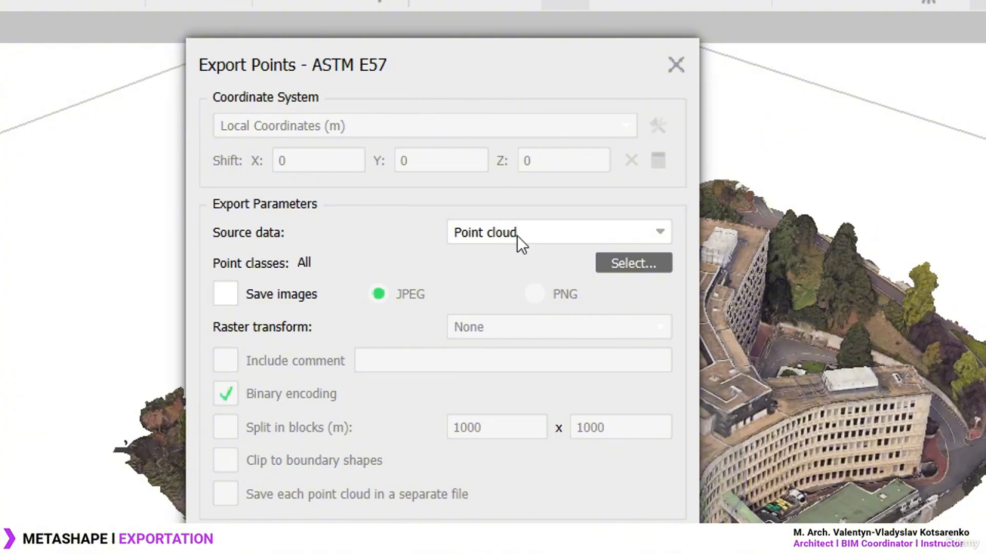
Keep Point cloud as the source data and run the ASTM E57 export
click(647, 226)
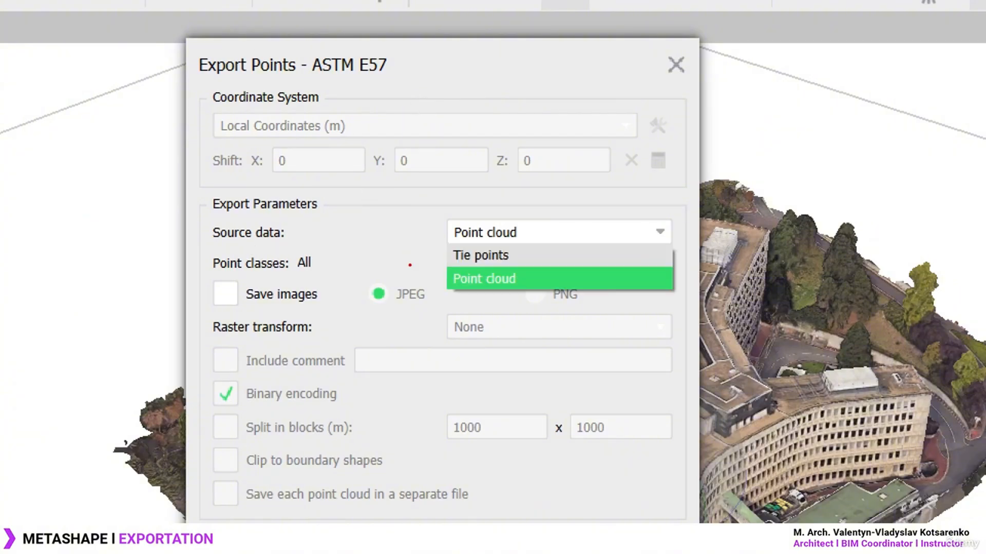
ctrl+drag(432, 266, 531, 291)
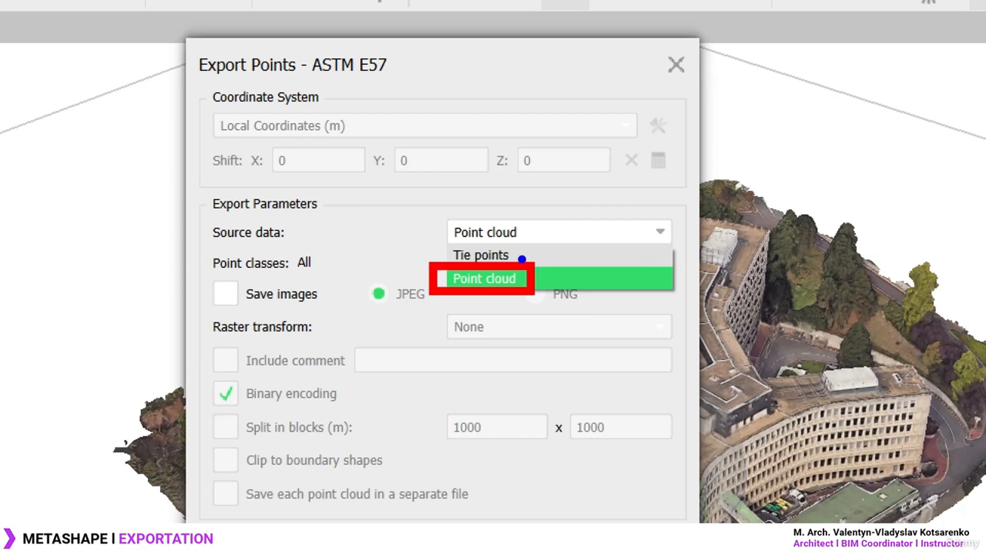
ctrl+shift+drag(517, 253, 575, 223)
key(Escape)
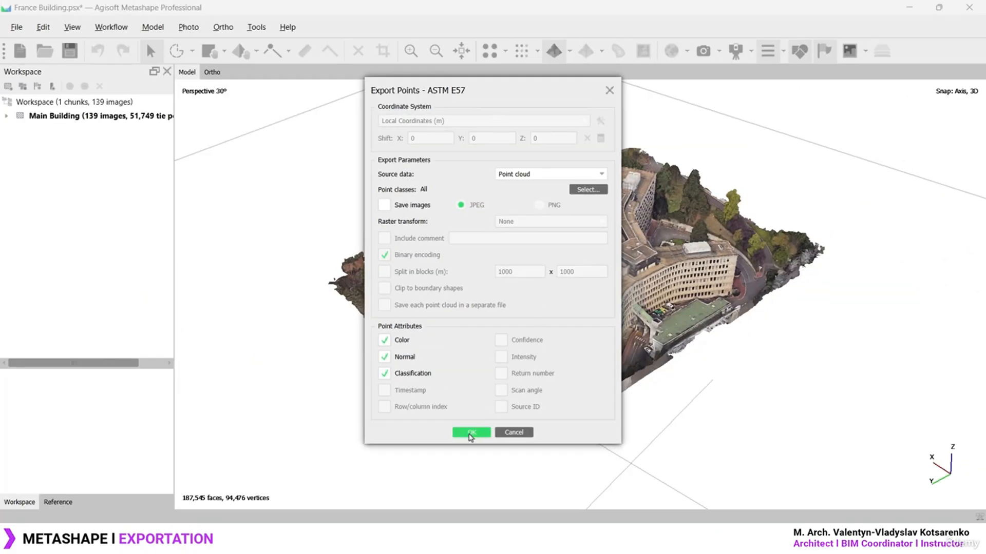
click(470, 432)
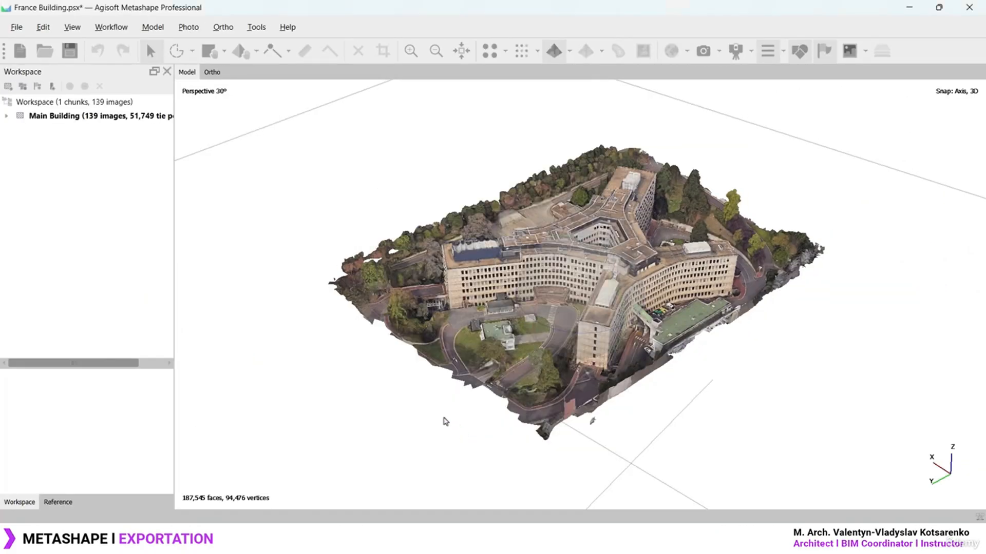
Show the Photogrammetry Model folder as extra large icons and check the new Point Cloud.e57
click(567, 539)
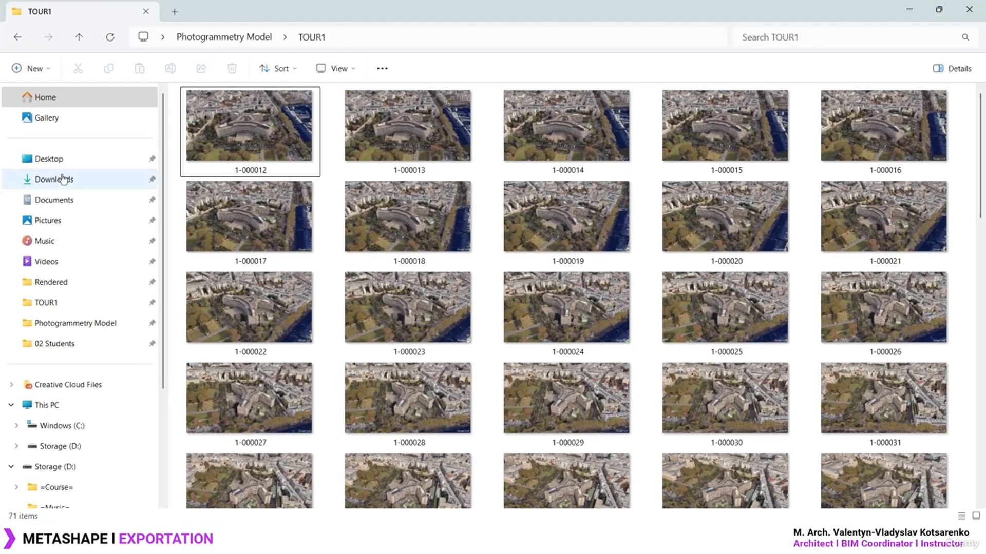
click(219, 38)
click(251, 275)
click(330, 69)
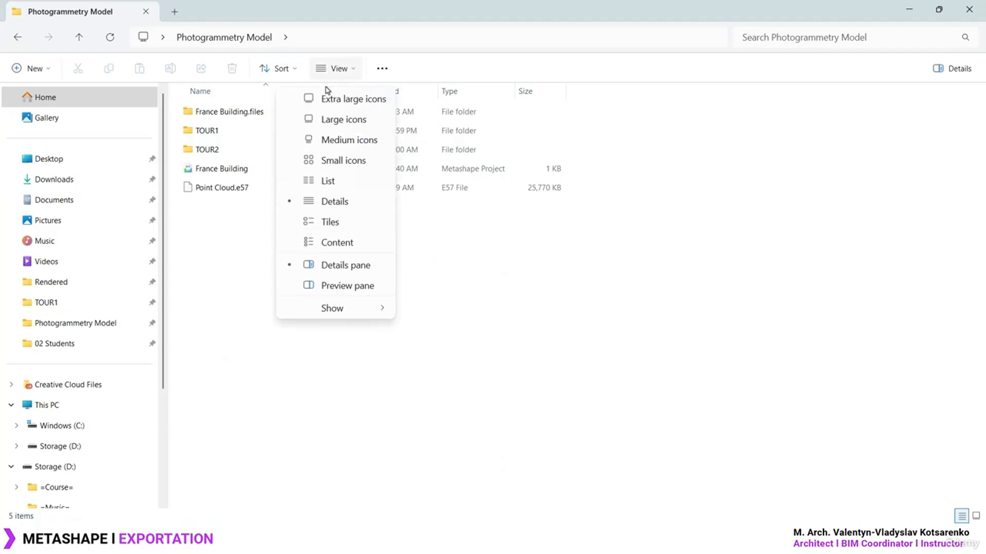
click(313, 97)
mouse_move(900, 177)
mouse_down()
mouse_move(910, 167)
mouse_move(904, 173)
mouse_up()
click(843, 305)
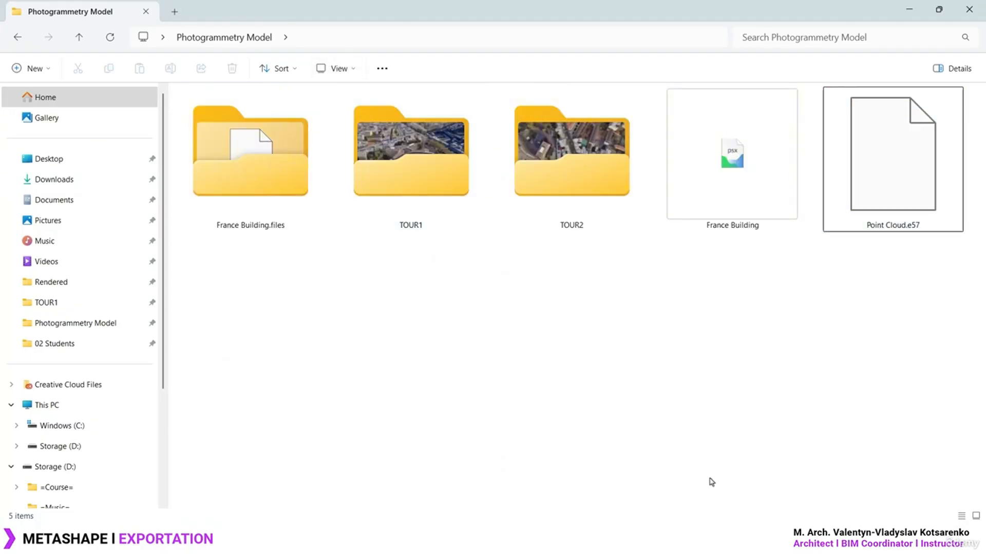
click(662, 541)
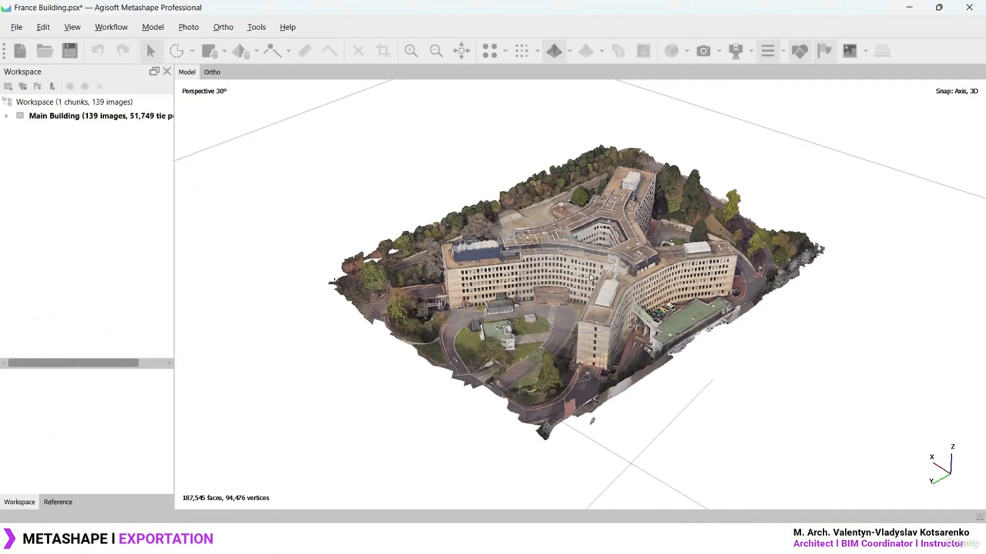
Compare the dense point cloud view with the textured model view
click(521, 50)
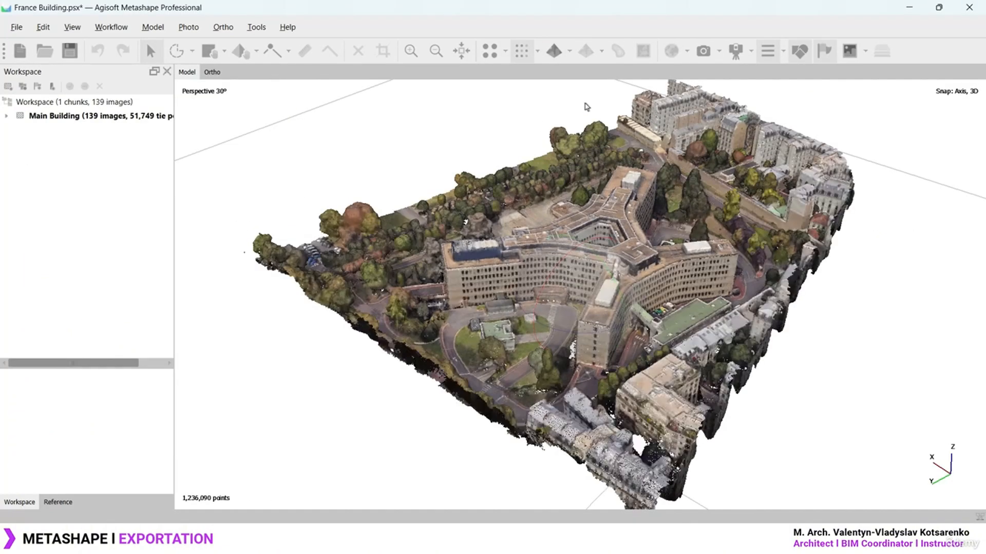
scroll(576, 263, up, 3)
scroll(576, 262, up, 5)
click(553, 50)
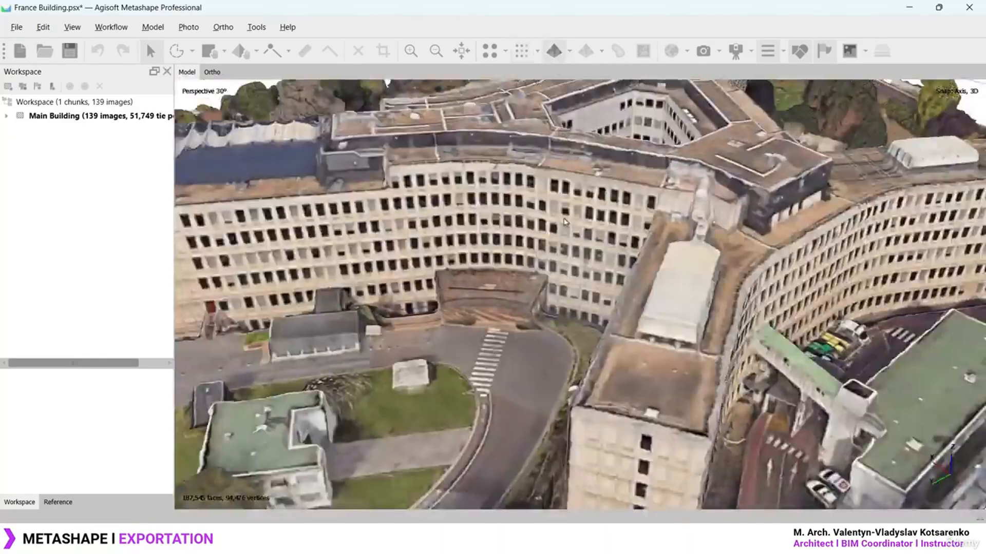
scroll(566, 222, up, 3)
middle_drag(476, 213, 545, 359)
Export the textured model as COLLADA (*.dae) named 'Mesh Model'
click(16, 29)
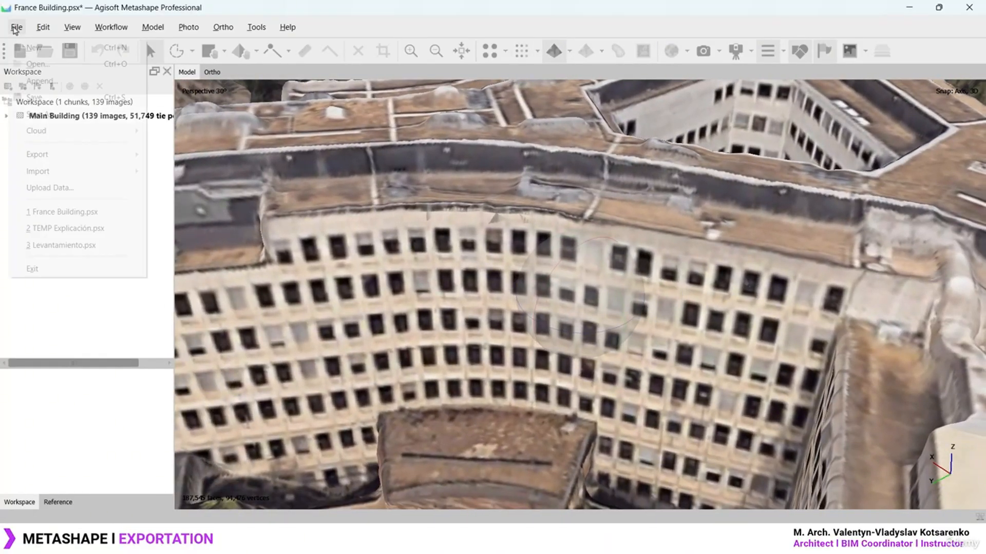
mouse_move(137, 155)
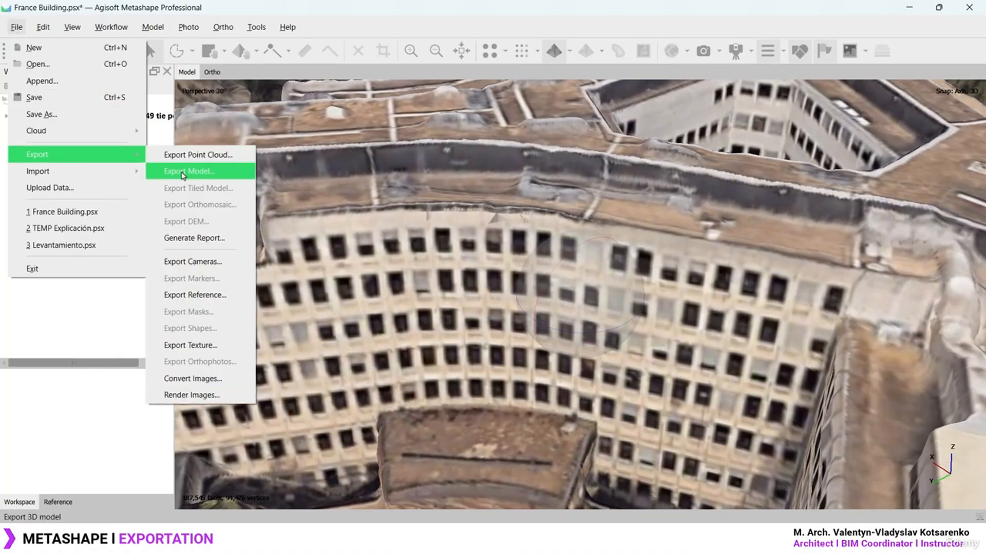
click(219, 176)
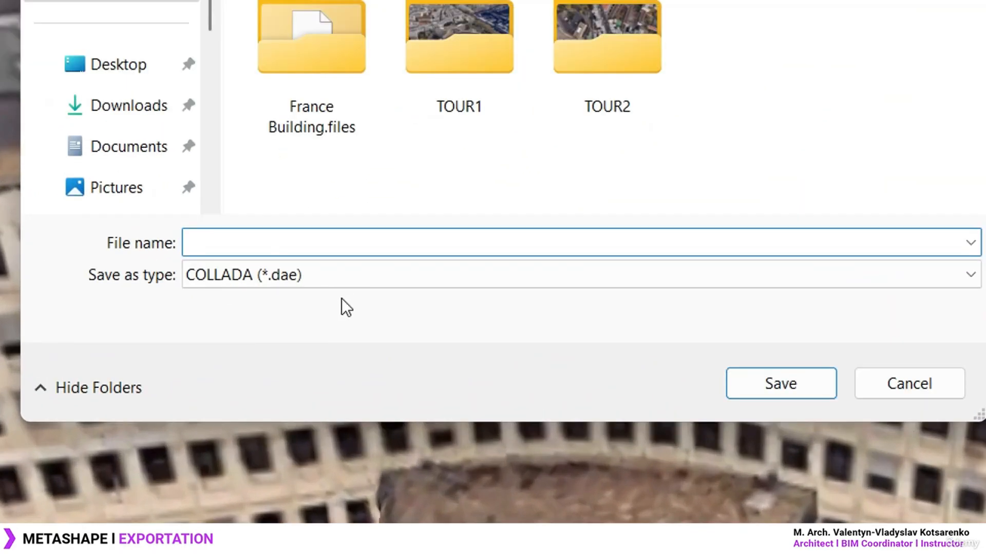
click(355, 308)
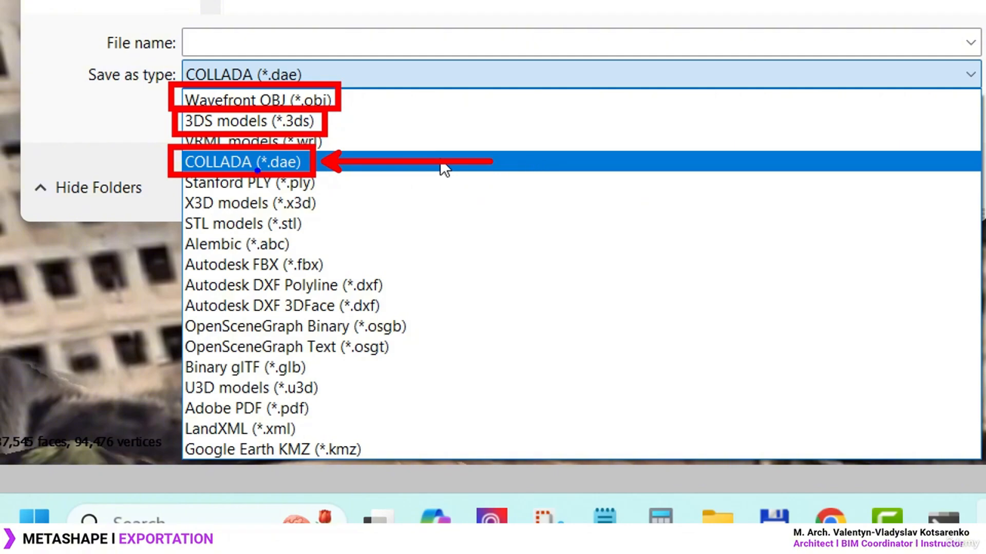
click(443, 163)
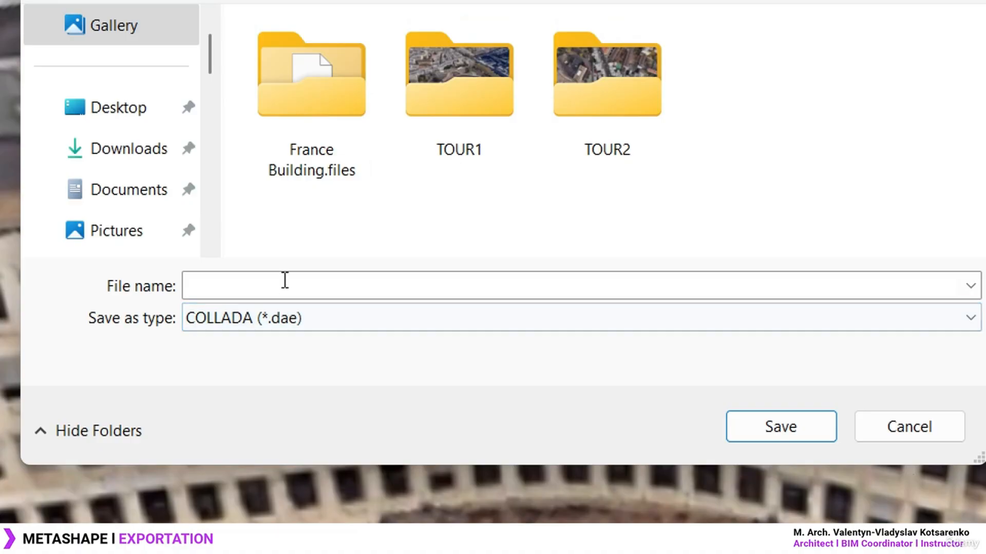
click(284, 280)
text(Mesh )
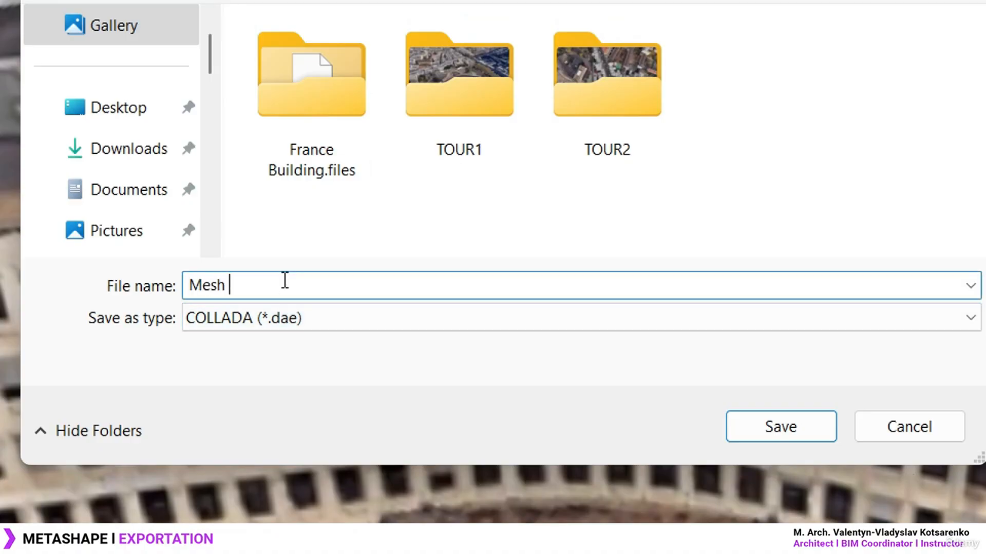
text(Model)
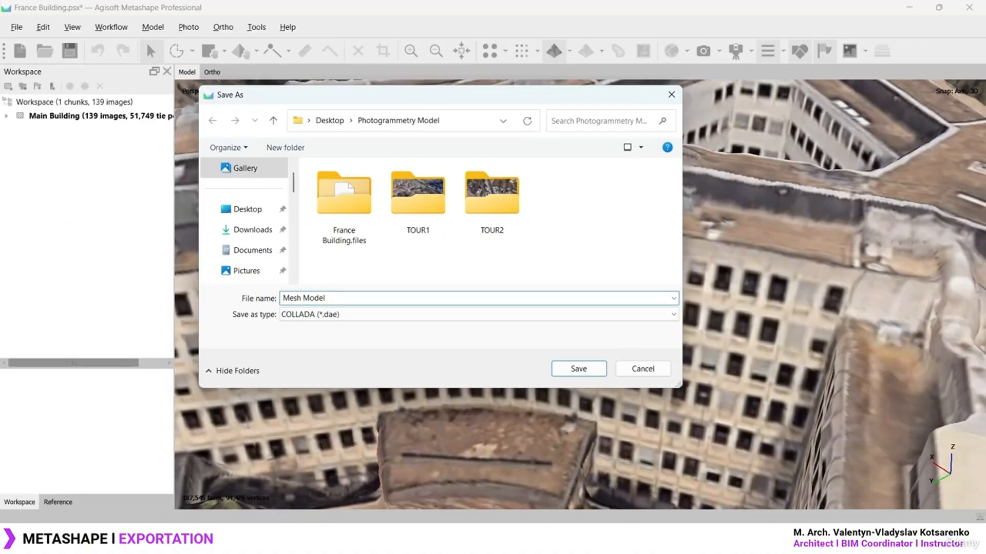
click(579, 369)
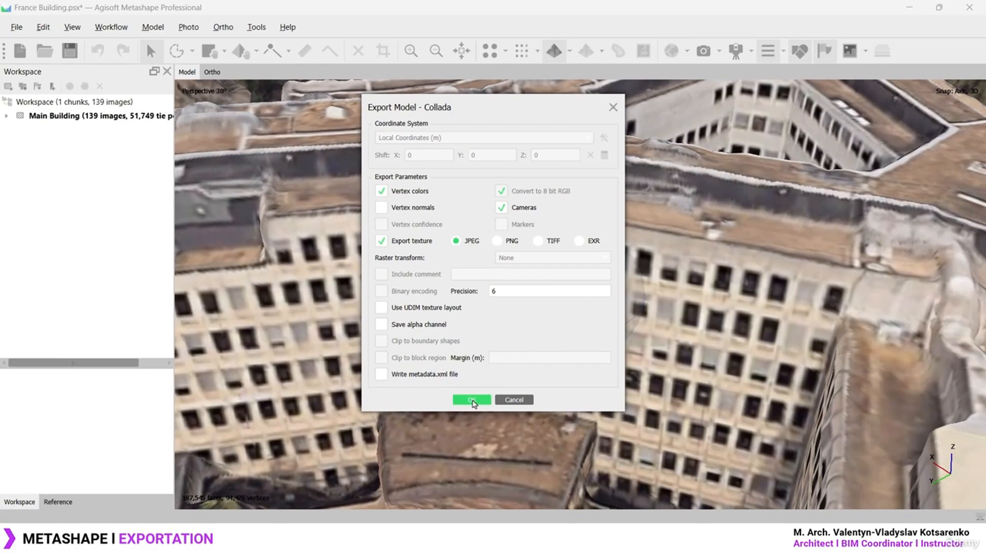
click(471, 401)
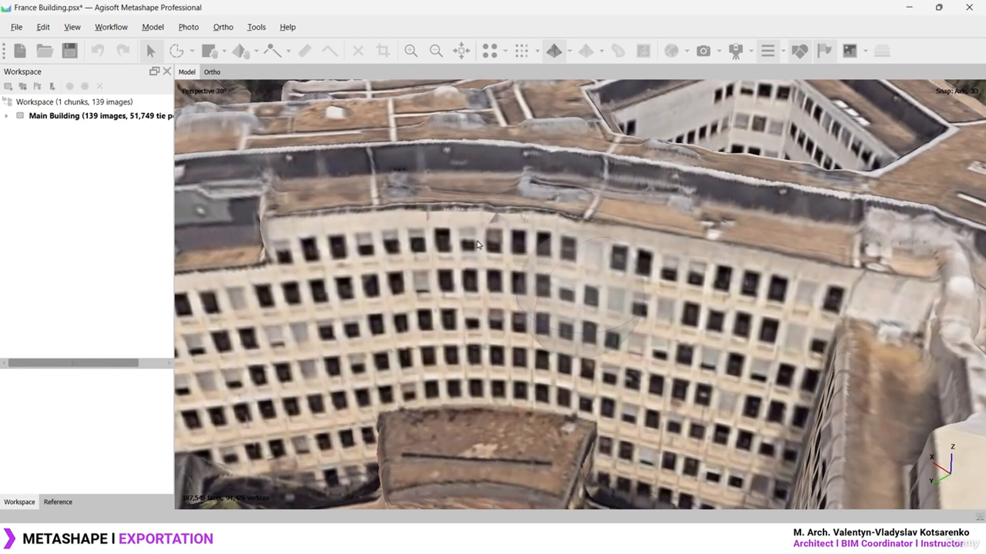
Check the exported Point Cloud.e57 and Mesh Model DAE files, then open the Mesh Model texture image
click(559, 539)
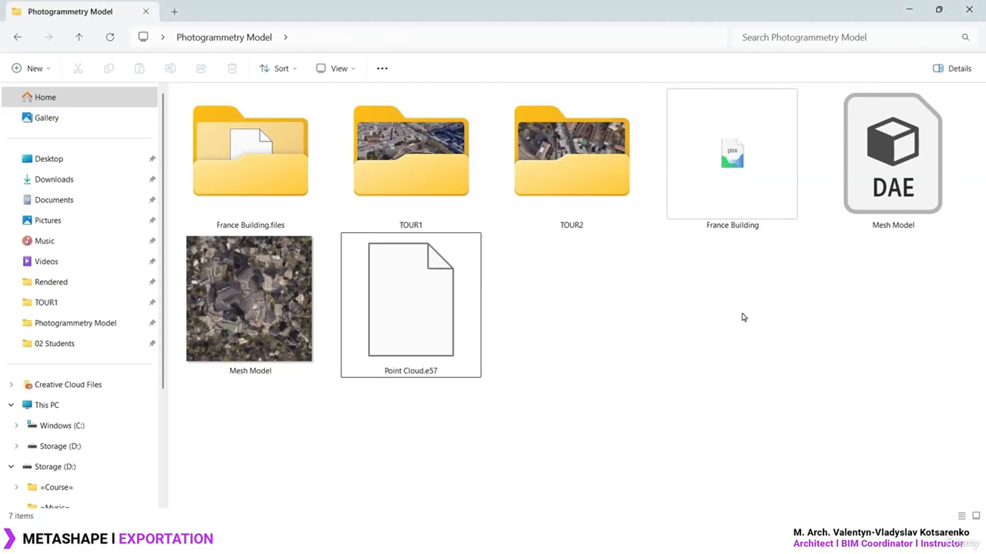
click(412, 304)
click(912, 183)
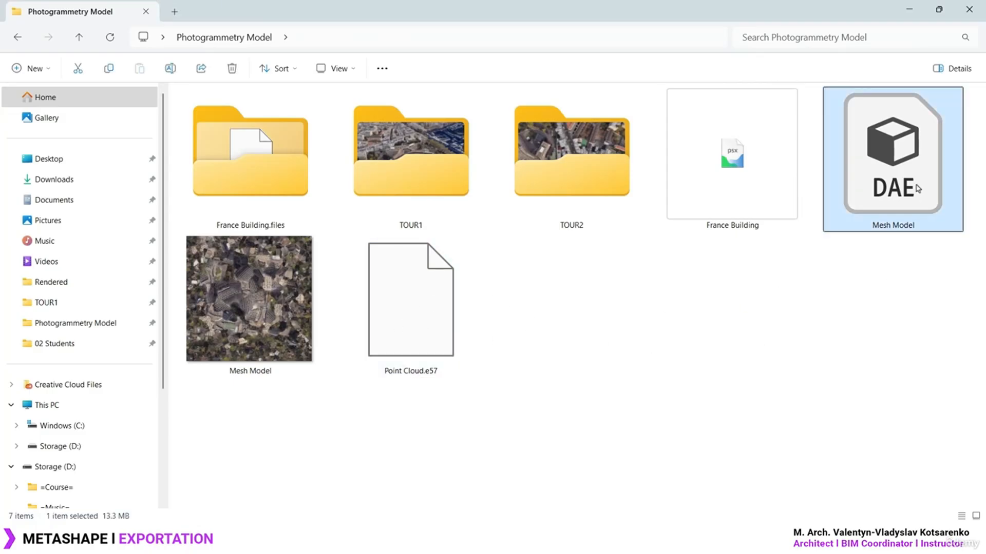
double_click(264, 274)
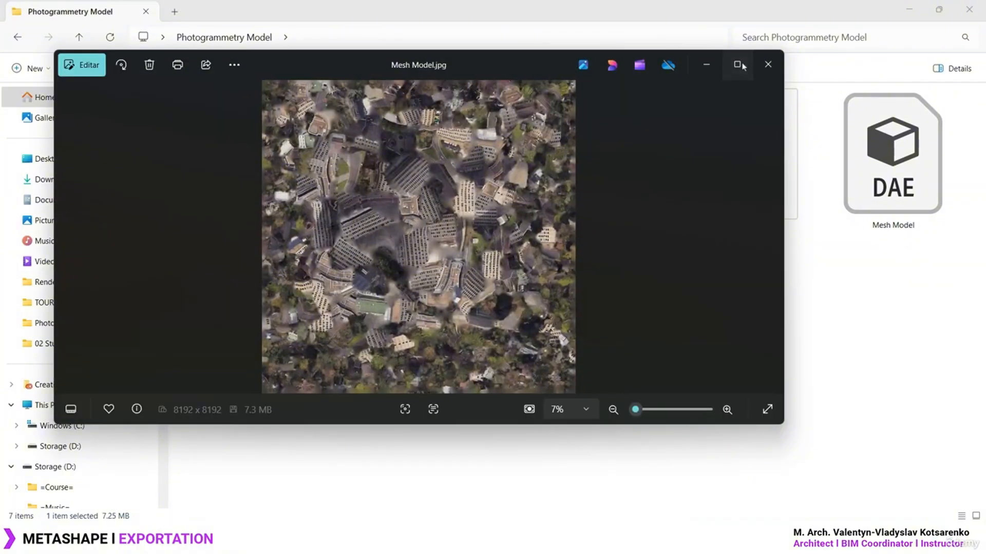
Maximize Photos, then zoom and pan across the 8192 x 8192 Mesh Model texture
click(739, 65)
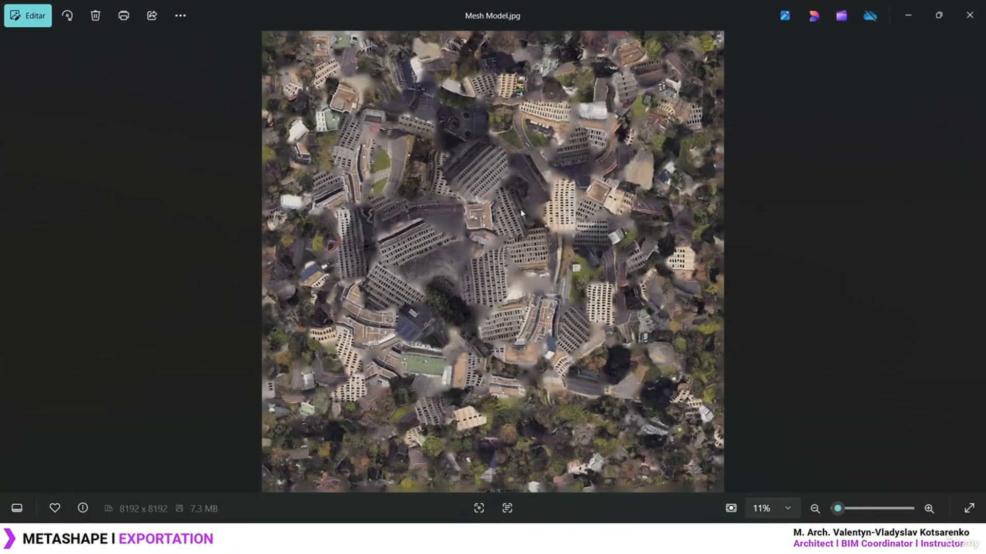
scroll(511, 207, up, 8)
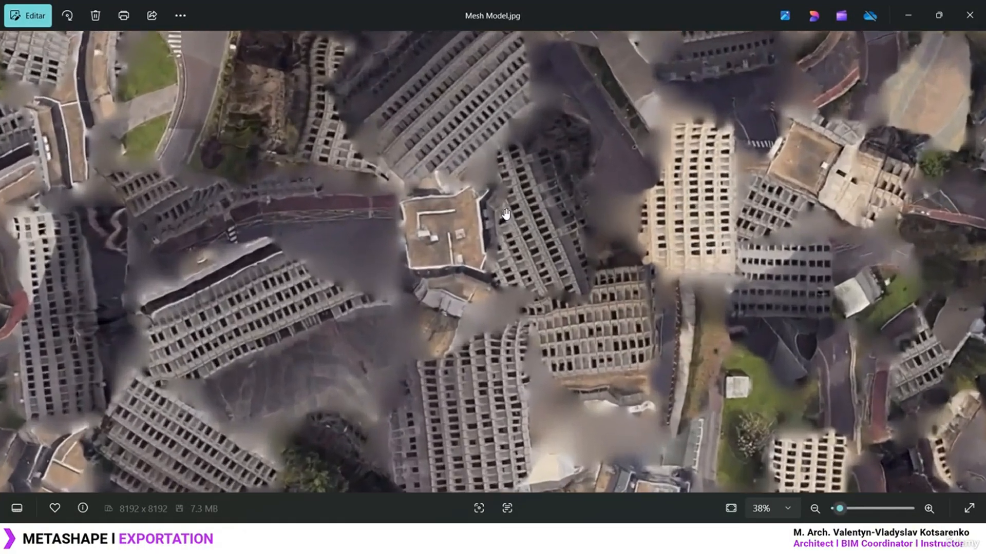
scroll(506, 214, down, 8)
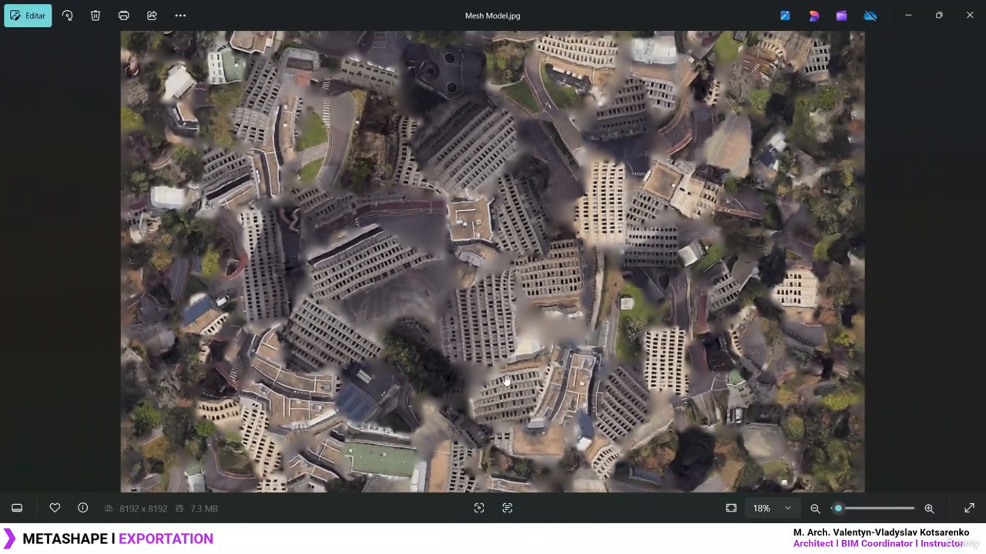
drag(507, 380, 511, 151)
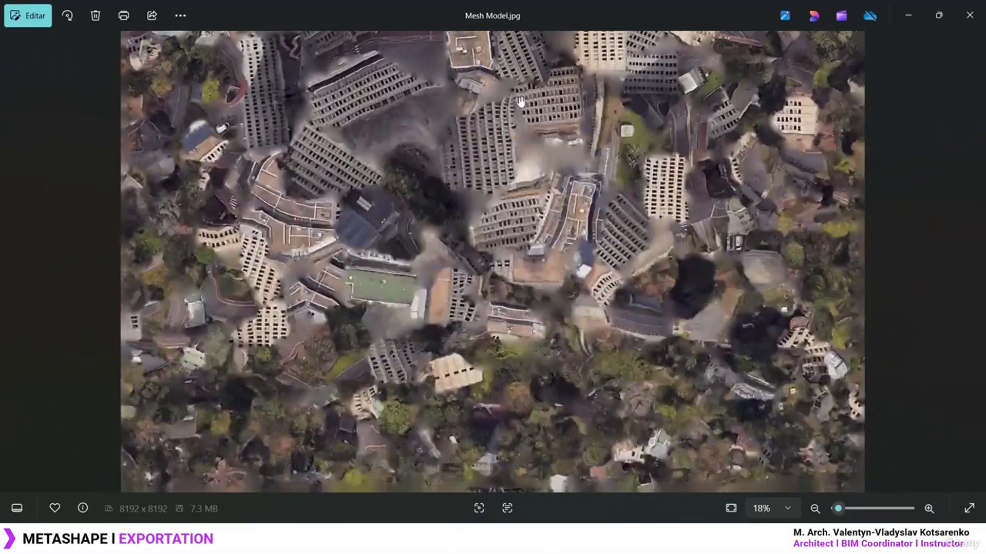
drag(522, 101, 559, 218)
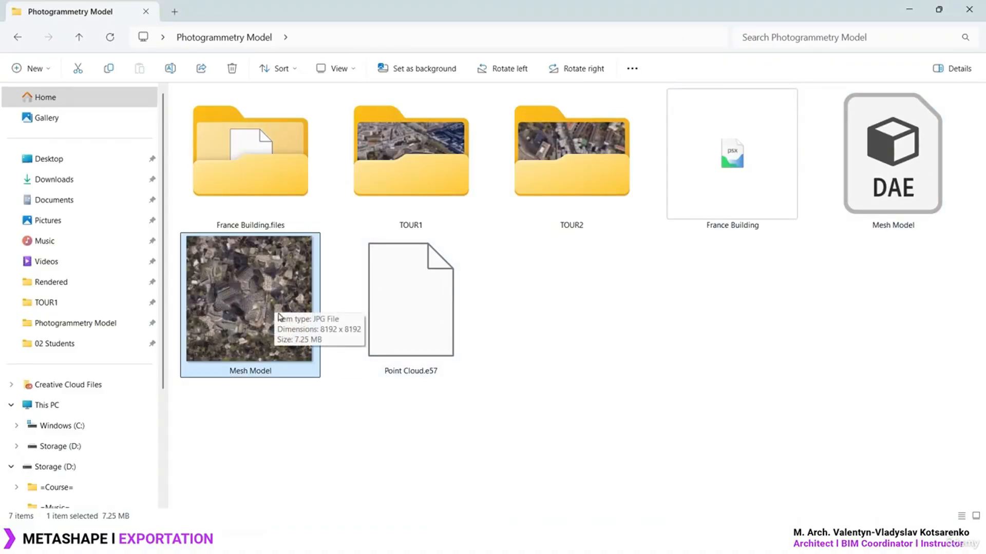
Select the Mesh Model DAE file to check its size, then deselect it
click(933, 169)
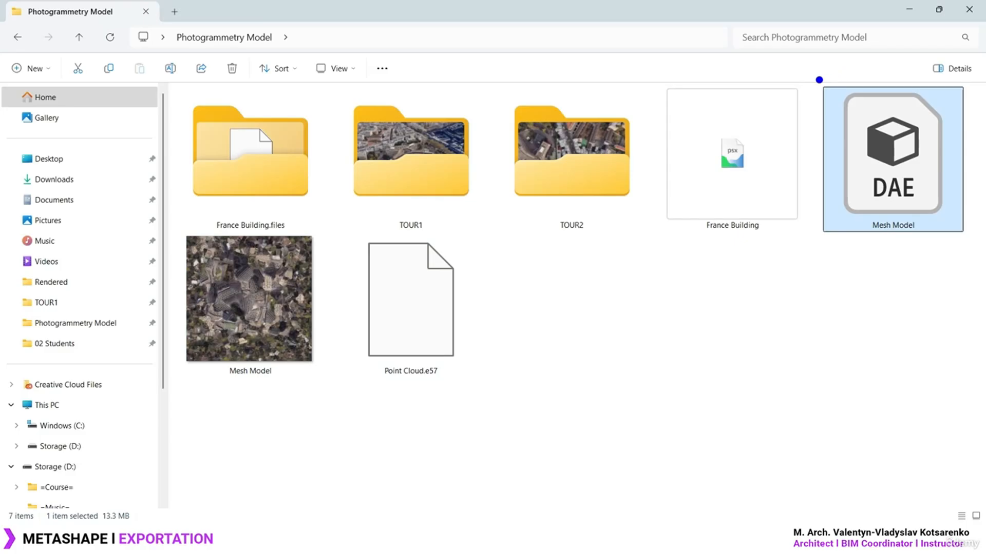
mouse_move(808, 73)
mouse_down()
mouse_move(939, 239)
mouse_move(975, 242)
mouse_up()
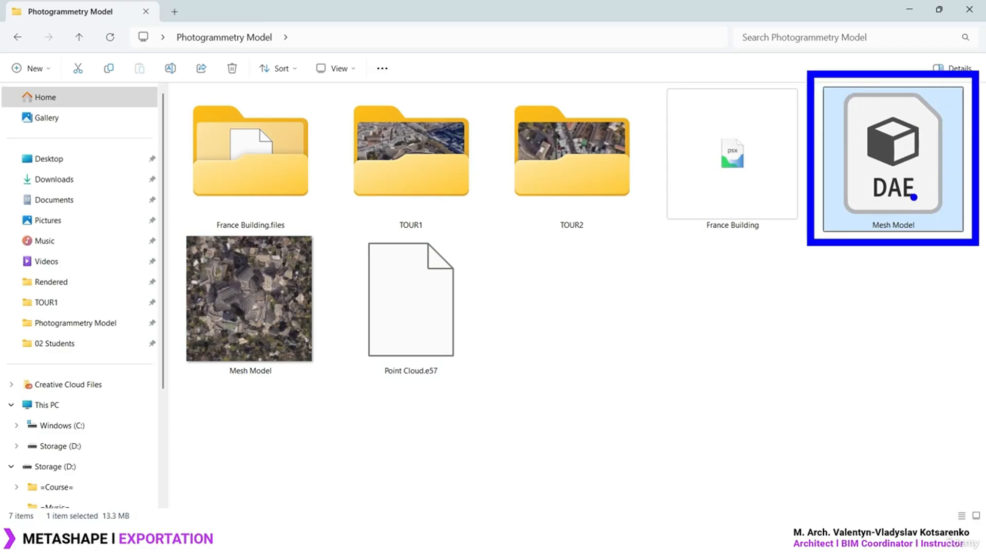
key(Escape)
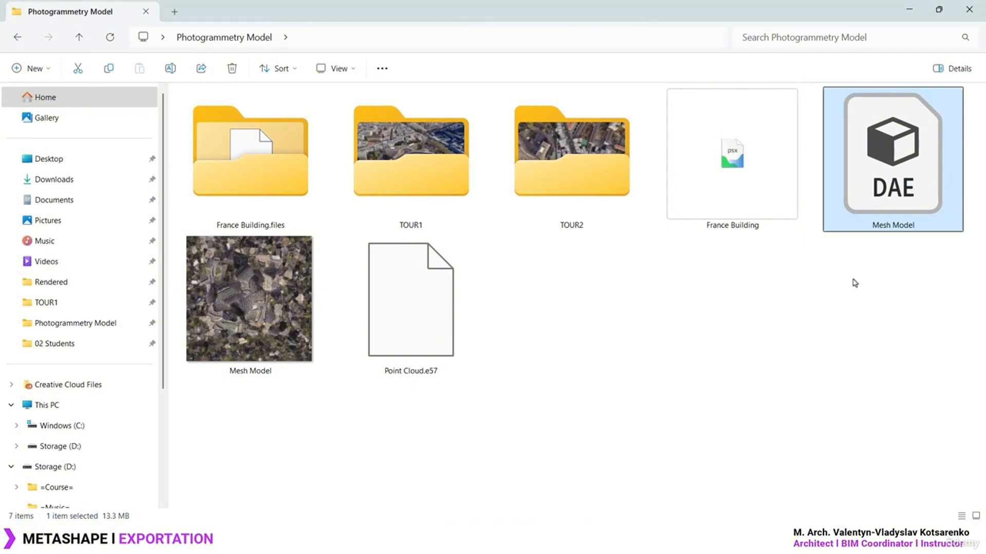
click(763, 349)
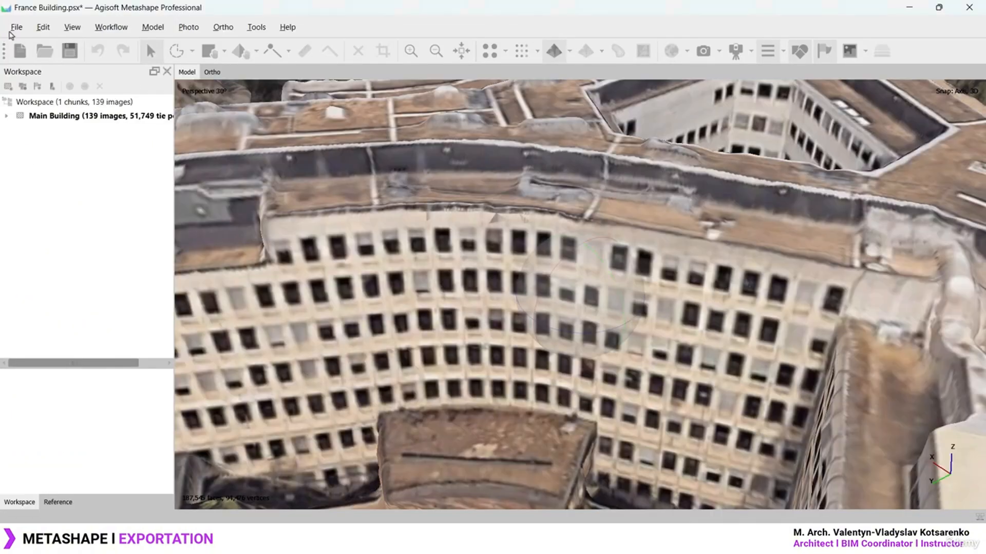
Create a new blank Untitled project from the file commands
click(18, 28)
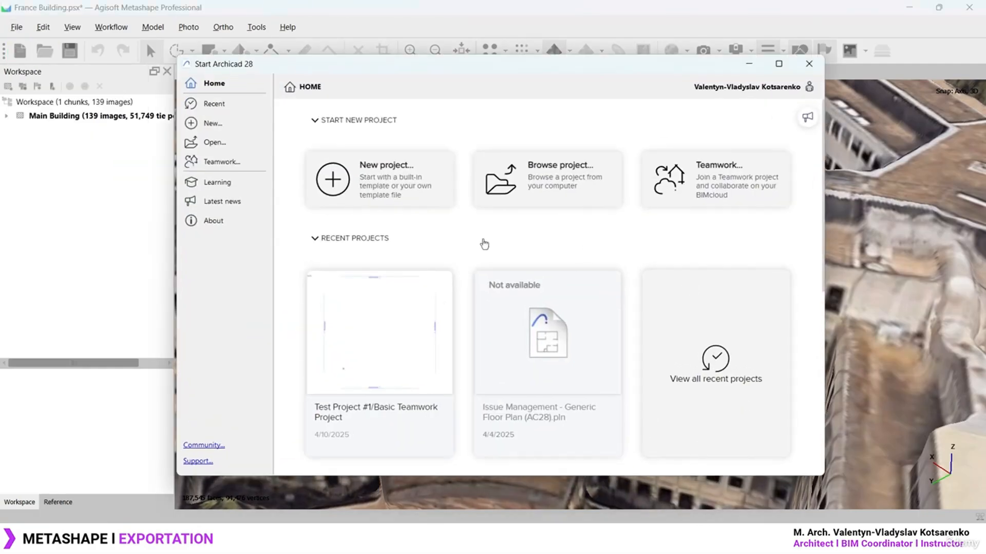
click(370, 178)
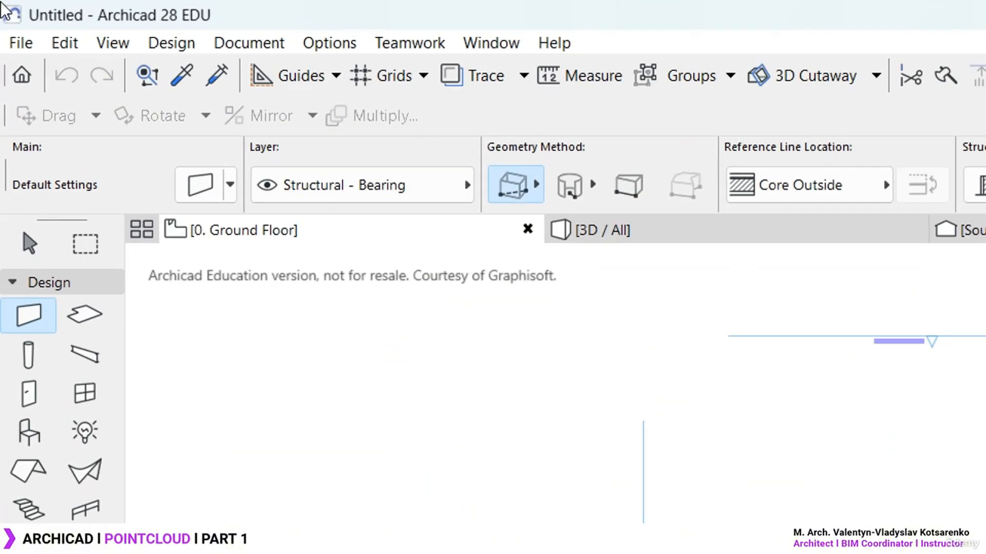
Open the Import Point Clouds dialog from File > Interoperability
click(22, 42)
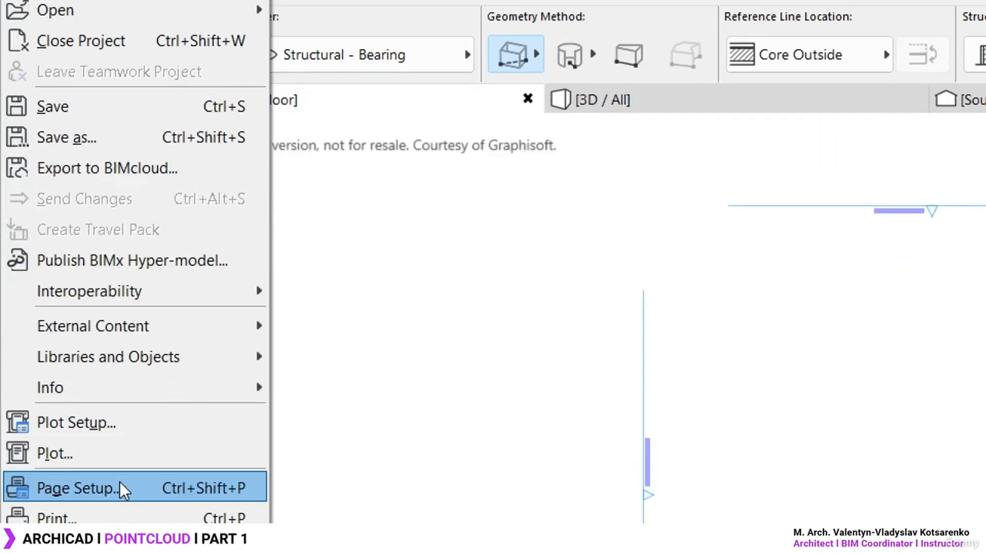
mouse_move(174, 288)
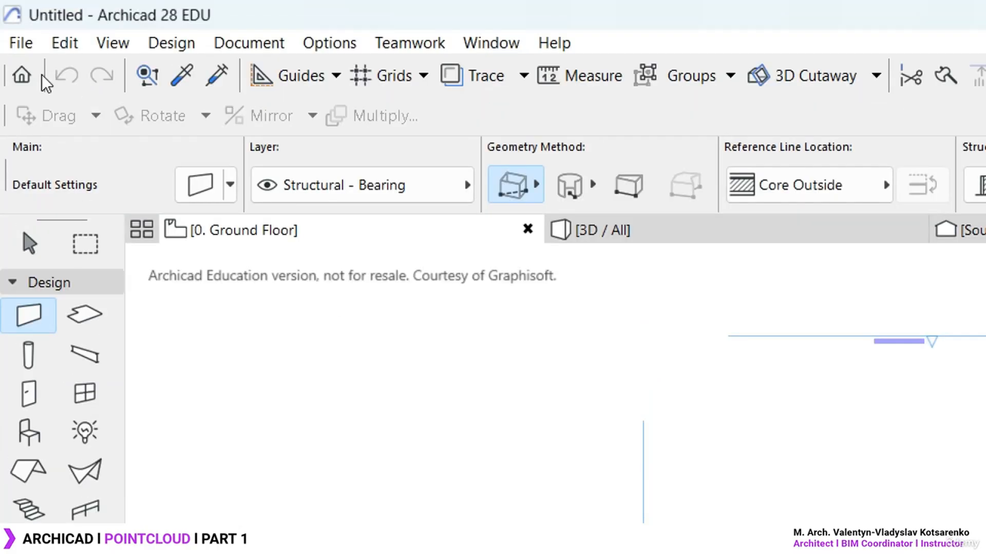
click(20, 39)
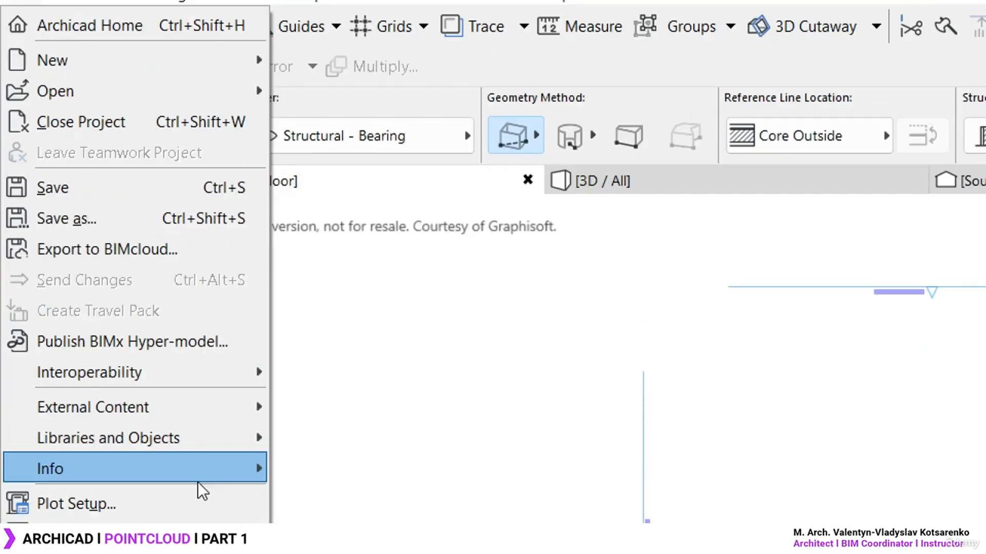
mouse_move(208, 273)
click(397, 460)
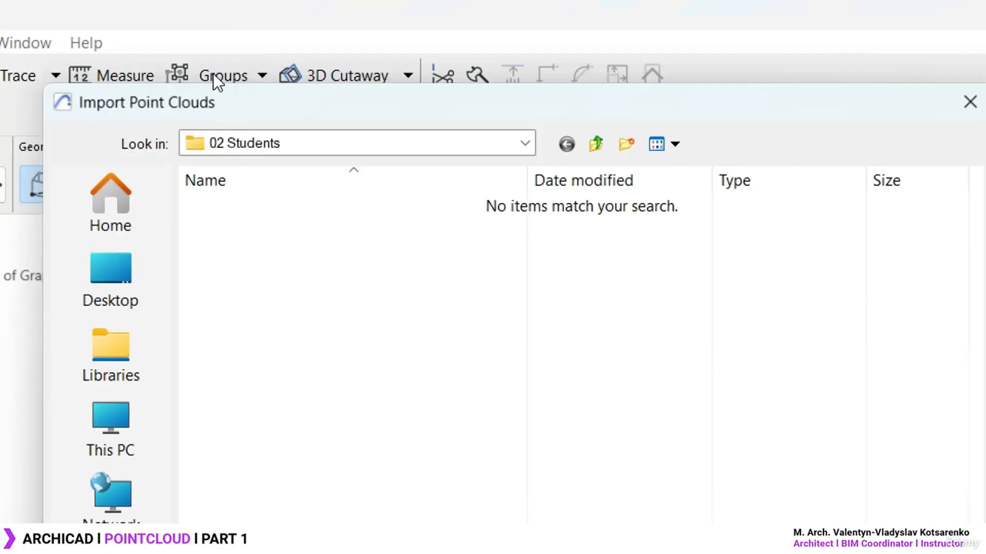
Import Point Cloud.e57 from the Desktop's Photogrammetry Model folder
click(123, 282)
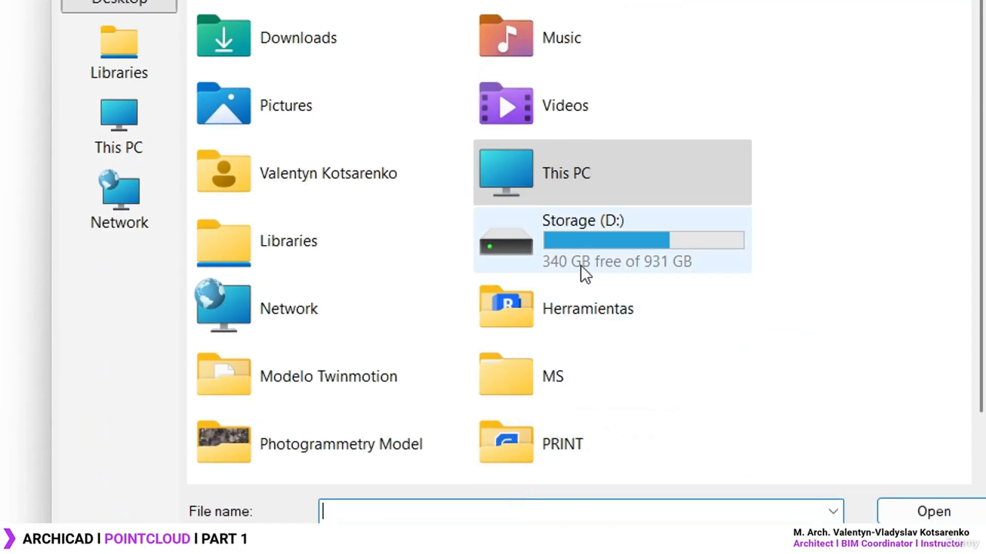
scroll(492, 276, down, 1)
double_click(354, 400)
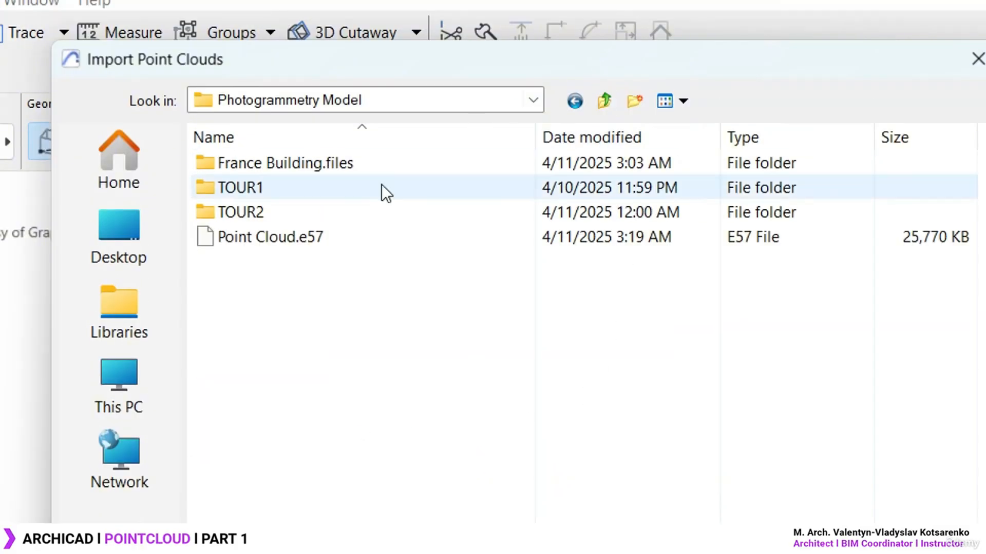
click(295, 242)
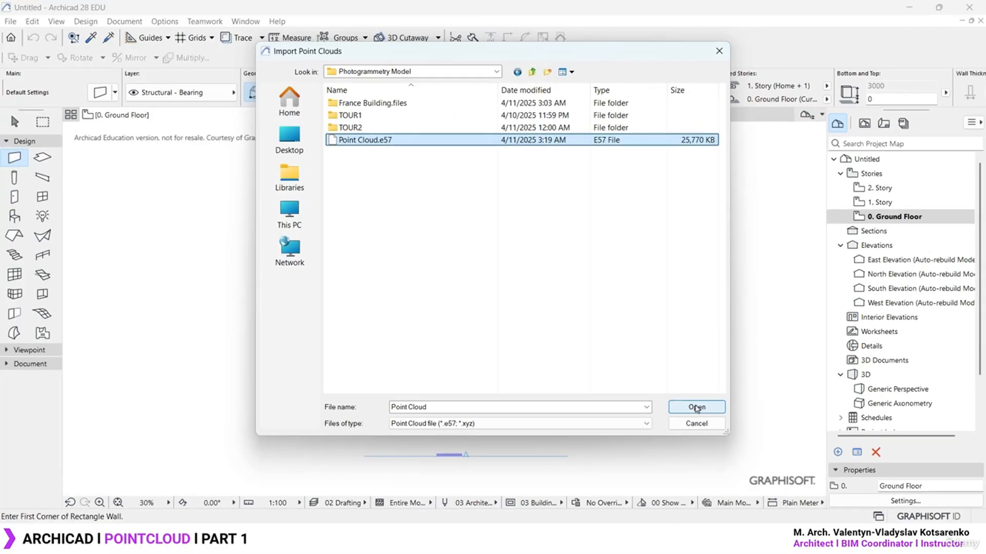
click(697, 408)
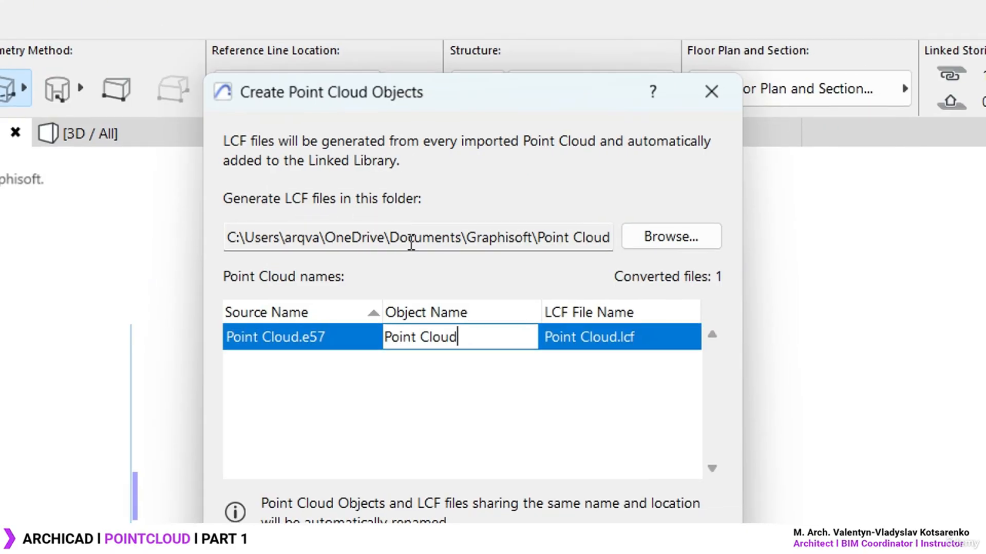
Name the object 'Building 1 - Point Cloud' and create it for placement
drag(488, 239, 707, 252)
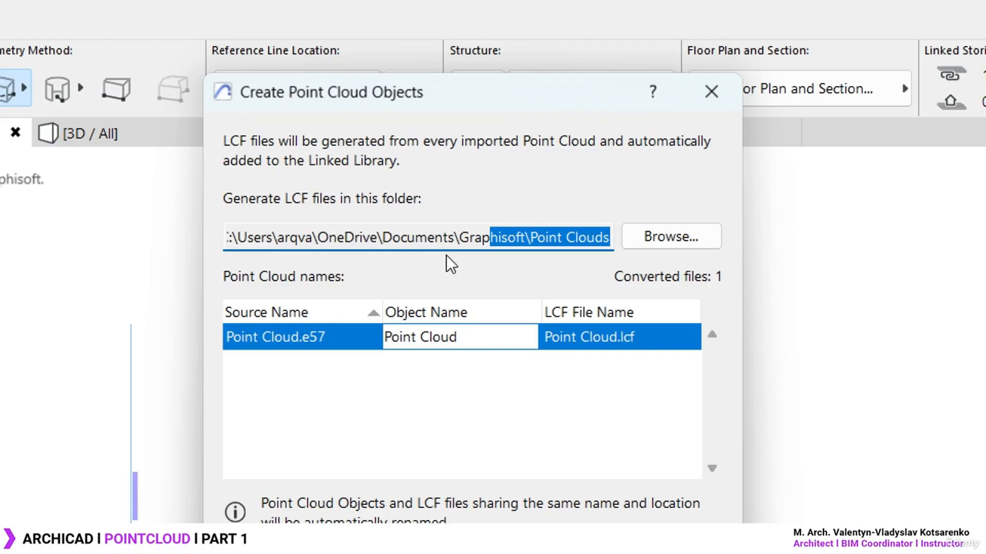
click(387, 232)
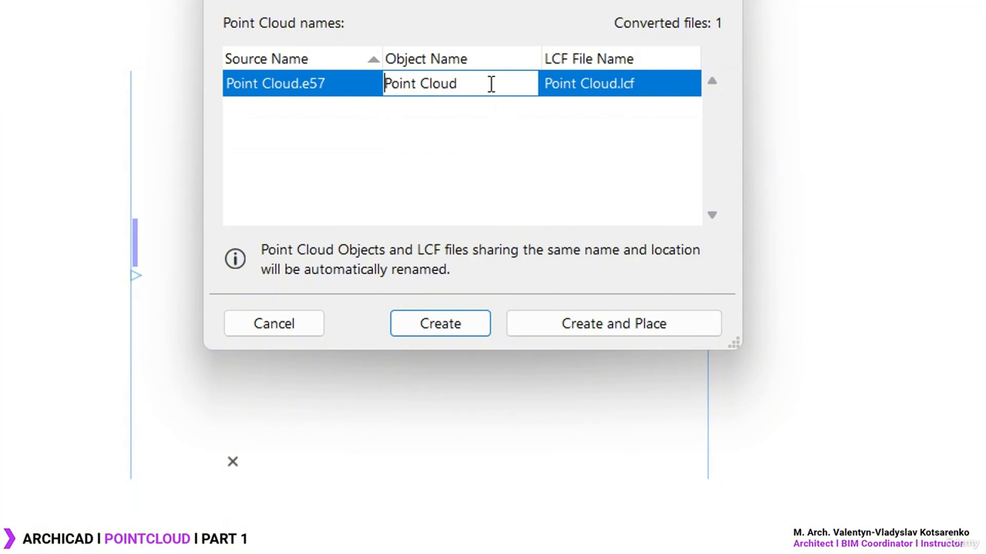
text(Building 1 -)
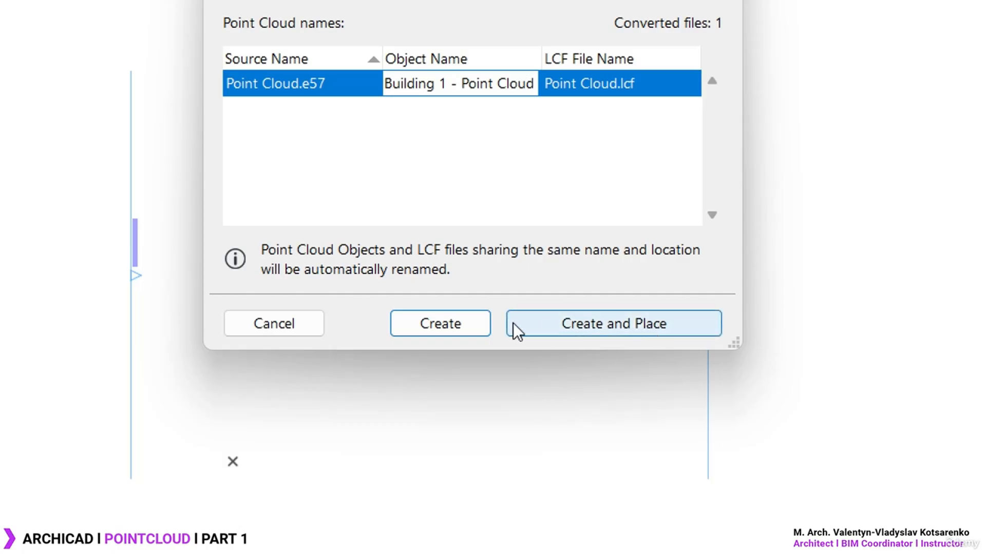
click(654, 328)
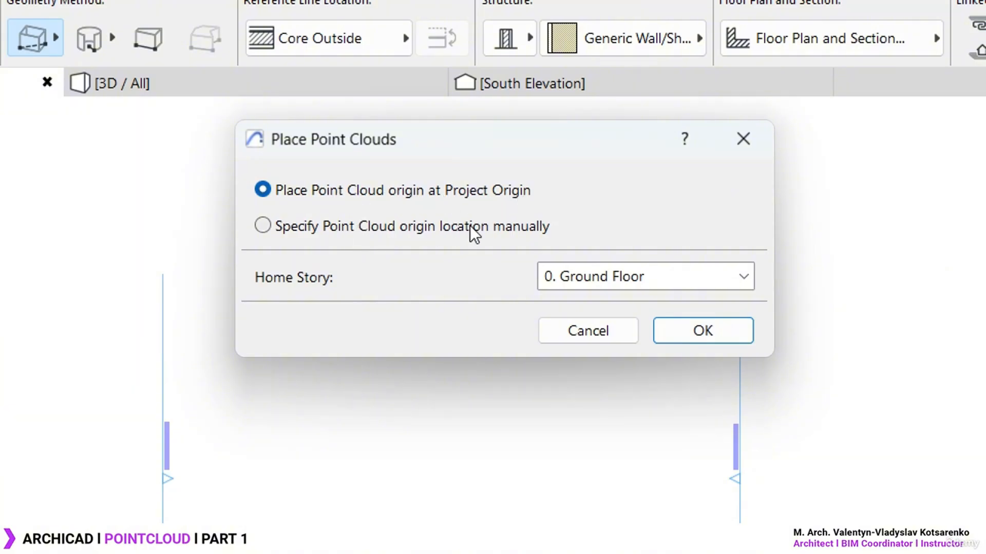
Place the Building 1 point cloud, setting its origin manually at a spot on the Ground Floor plan
click(511, 227)
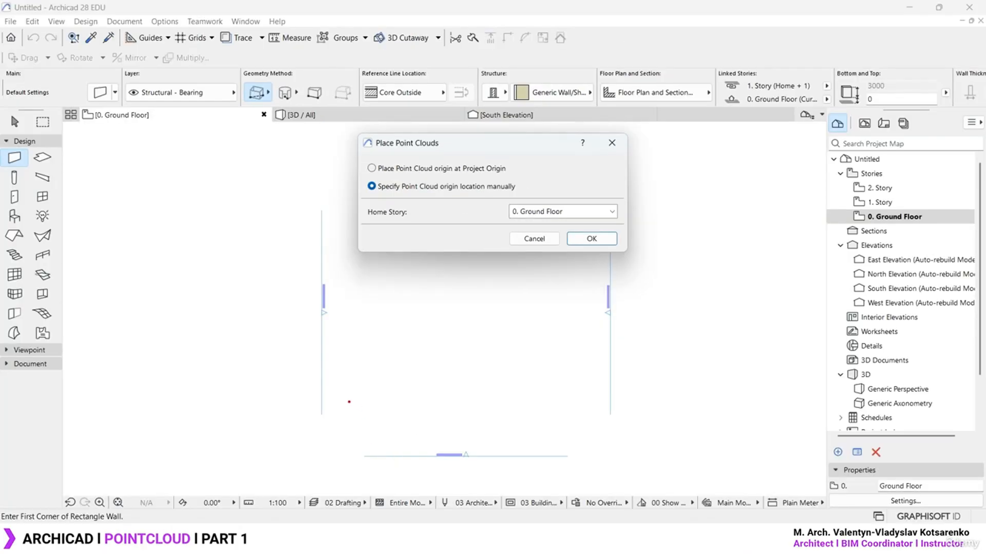
drag(346, 402, 376, 414)
drag(371, 399, 368, 401)
key(Escape)
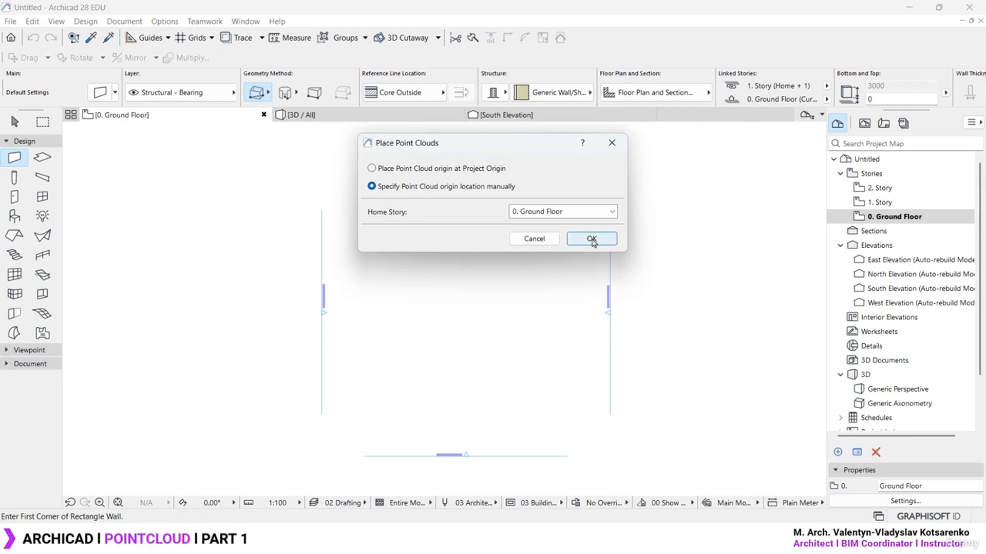
click(590, 238)
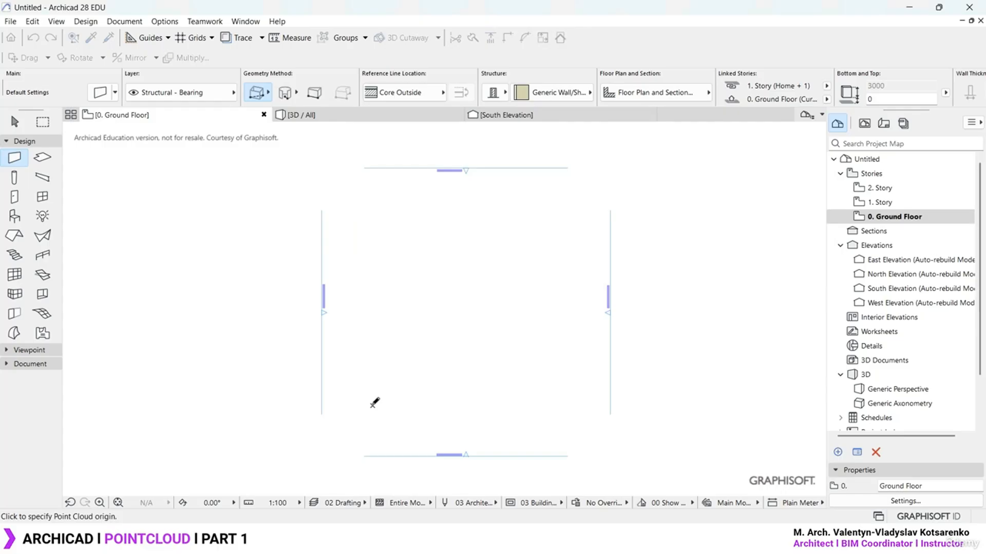
click(371, 406)
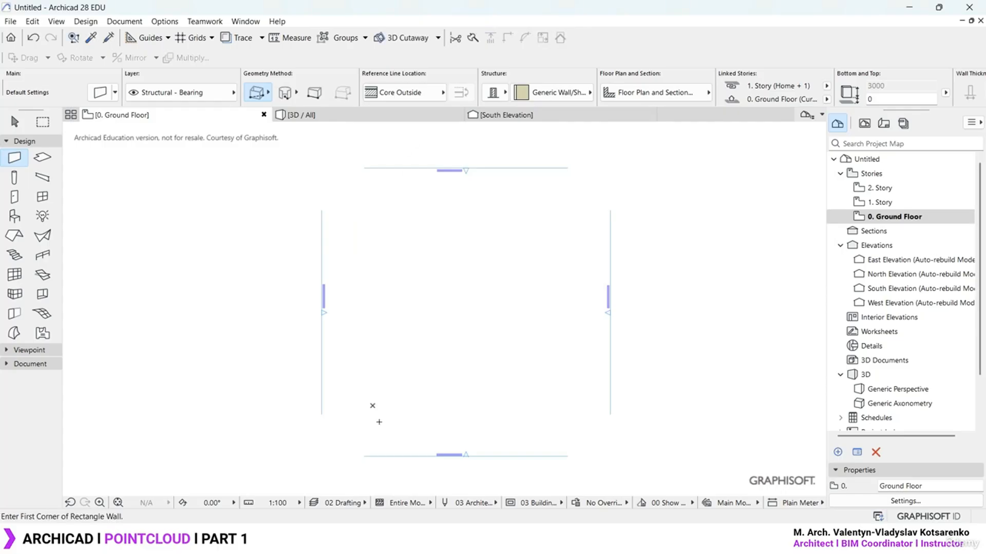
scroll(372, 402, down, 3)
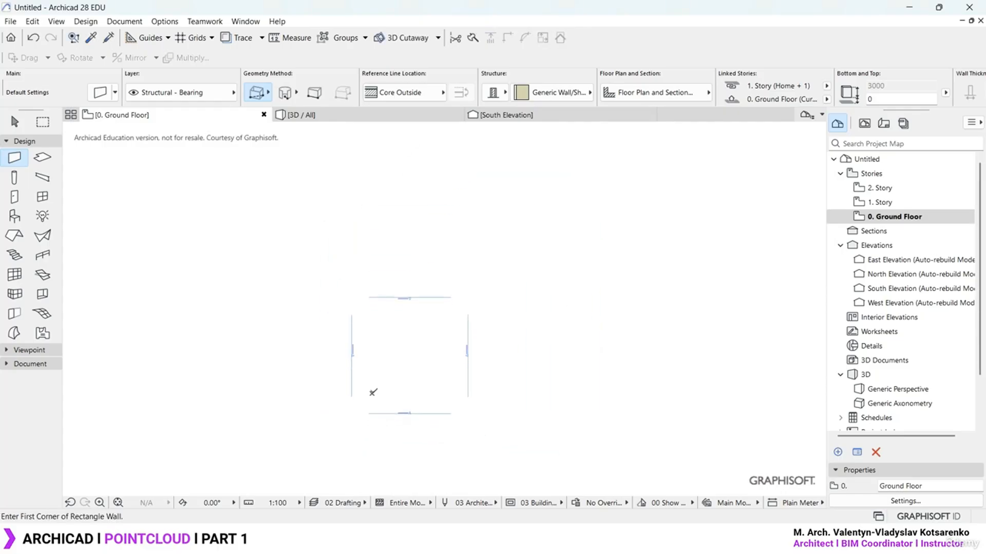
key(Escape)
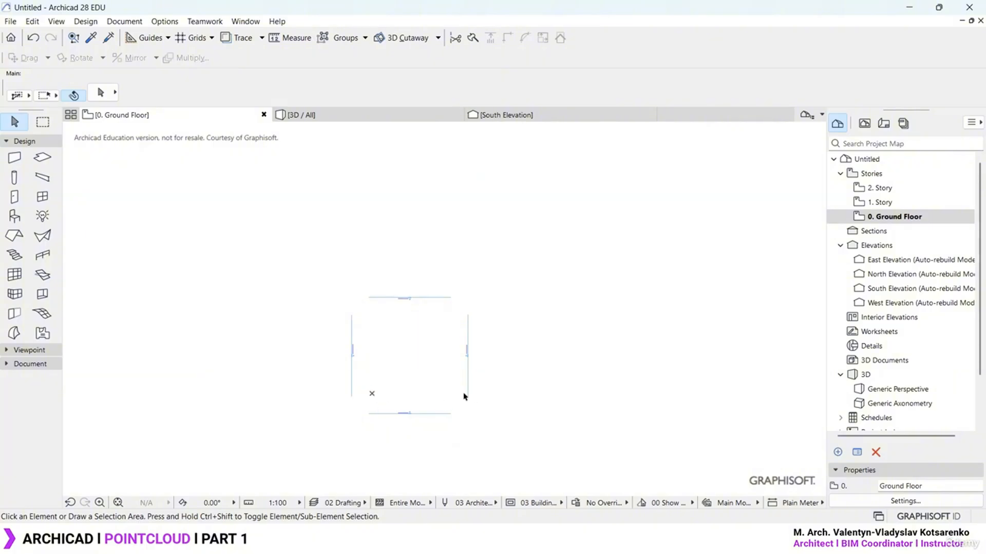
Show the whole Building 1 point cloud in the 3D window from a near top-down angle
double_click(894, 391)
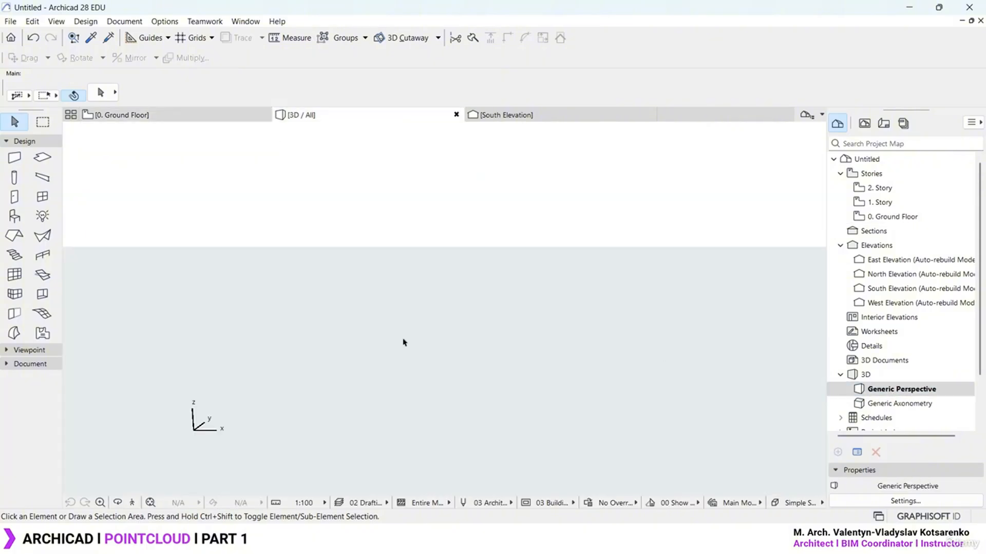
scroll(421, 317, down, 5)
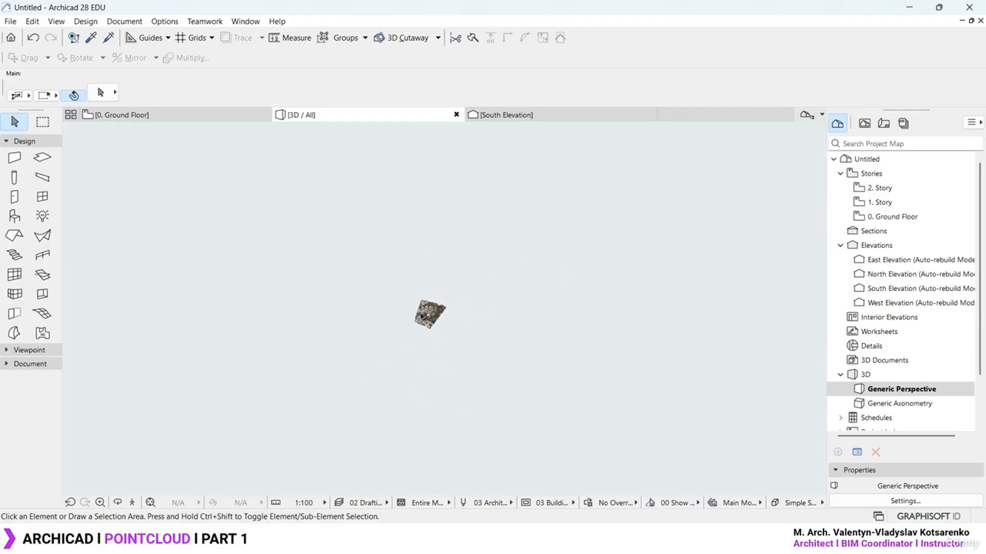
scroll(421, 317, down, 3)
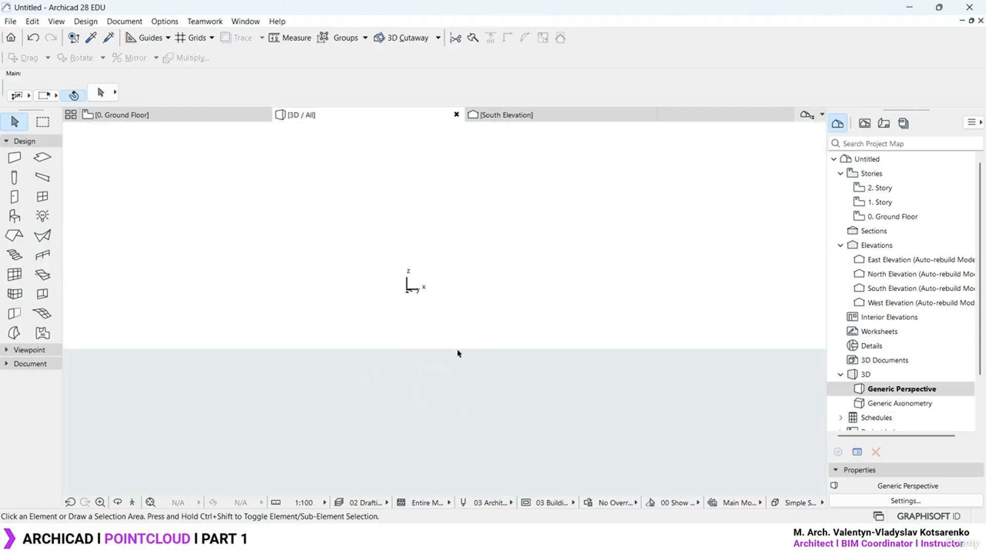
scroll(471, 347, down, 2)
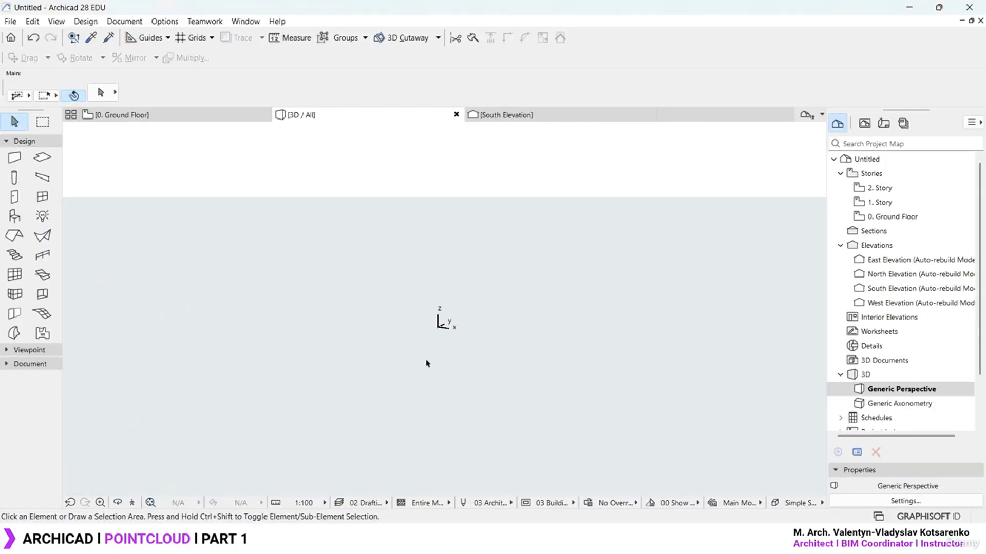
click(151, 503)
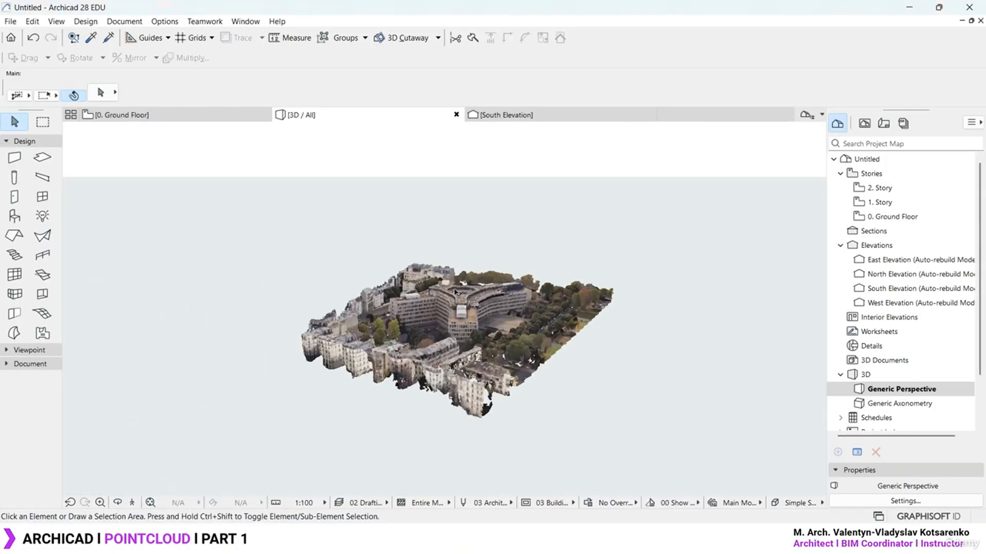
drag(364, 334, 580, 373)
Measure the building wing on the point cloud from its corner, reading 4831
key(m)
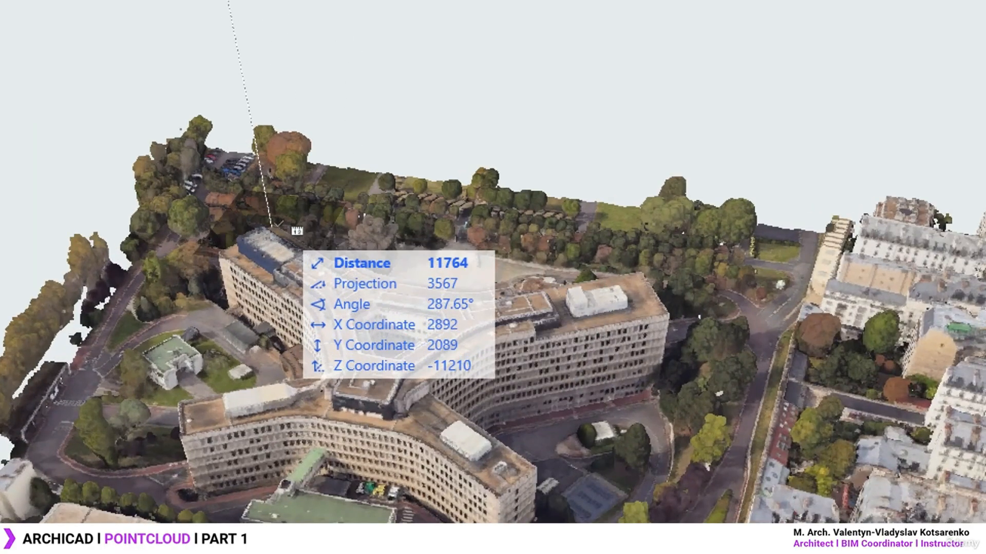
click(272, 226)
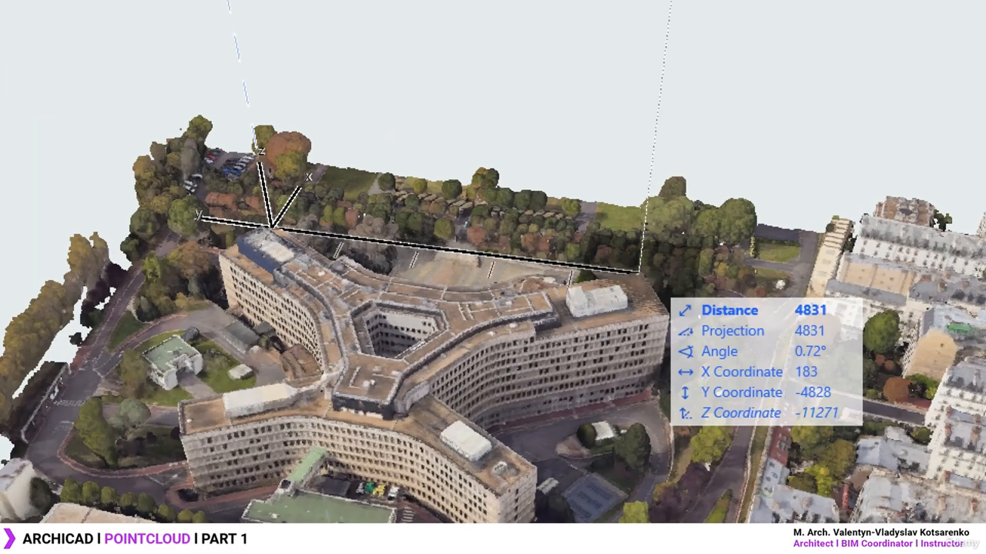
ctrl+drag(789, 298, 849, 321)
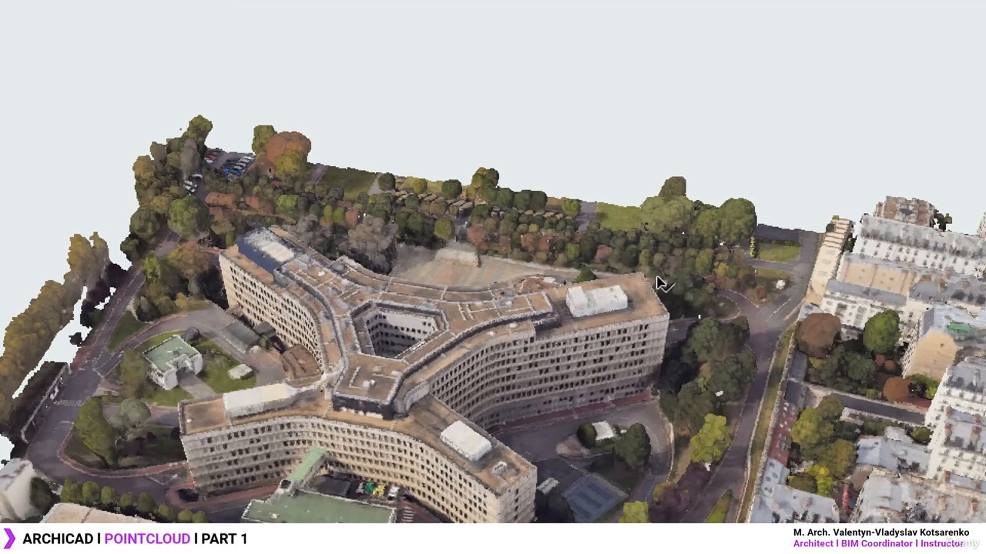
Orbit and zoom around the point cloud from several angles, then bring up the Google Maps satellite view
scroll(461, 279, down, 3)
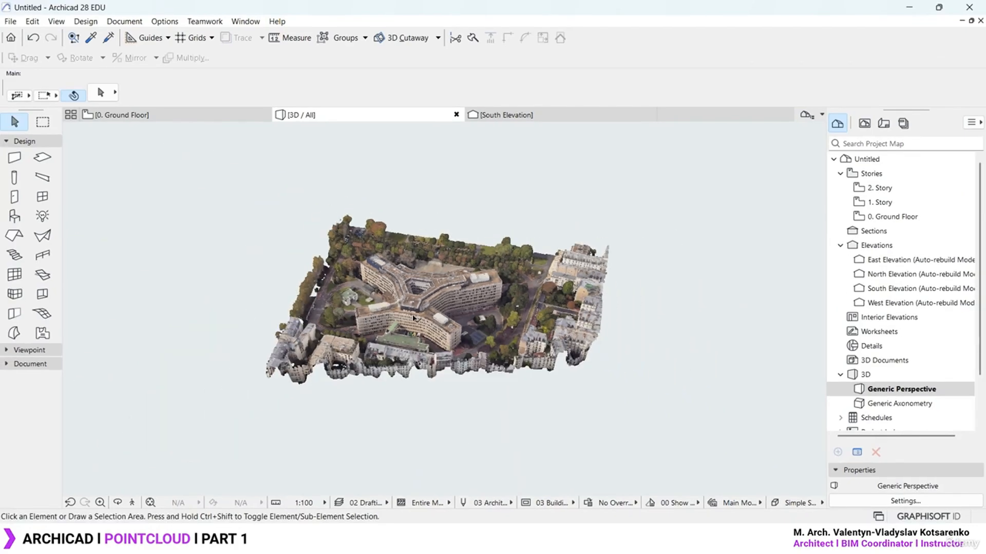
scroll(449, 279, up, 4)
shift+middle_drag(452, 296, 275, 310)
scroll(376, 310, up, 6)
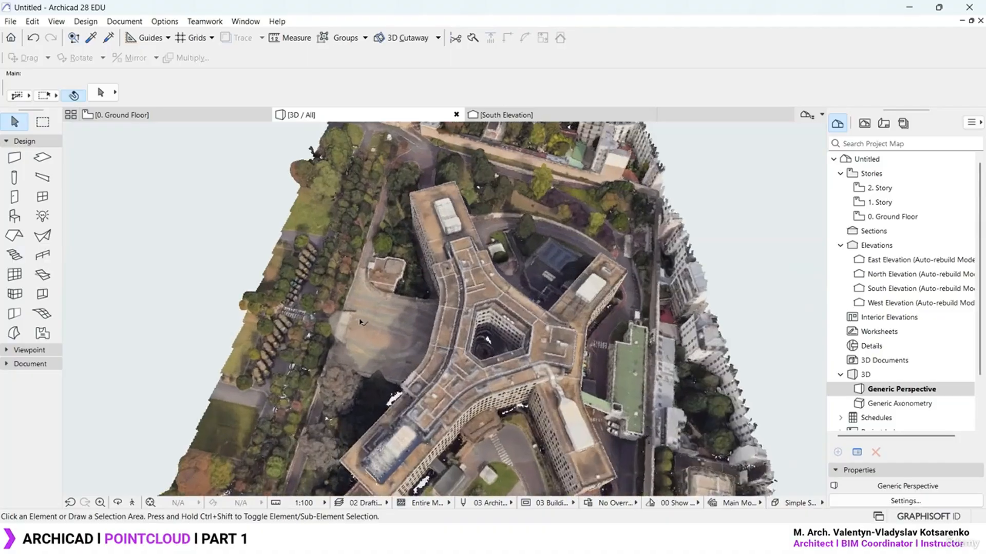
scroll(385, 320, down, 8)
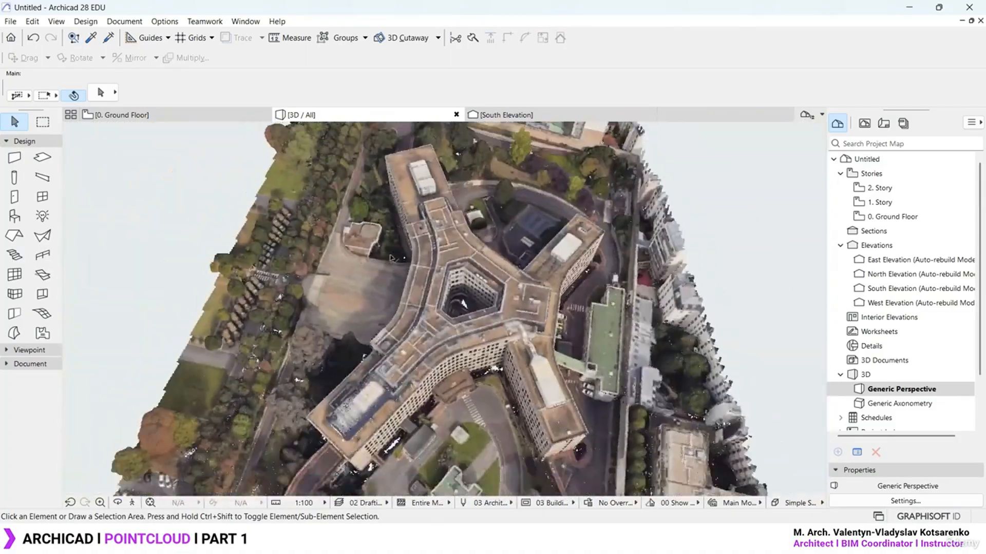
shift+middle_drag(462, 298, 475, 274)
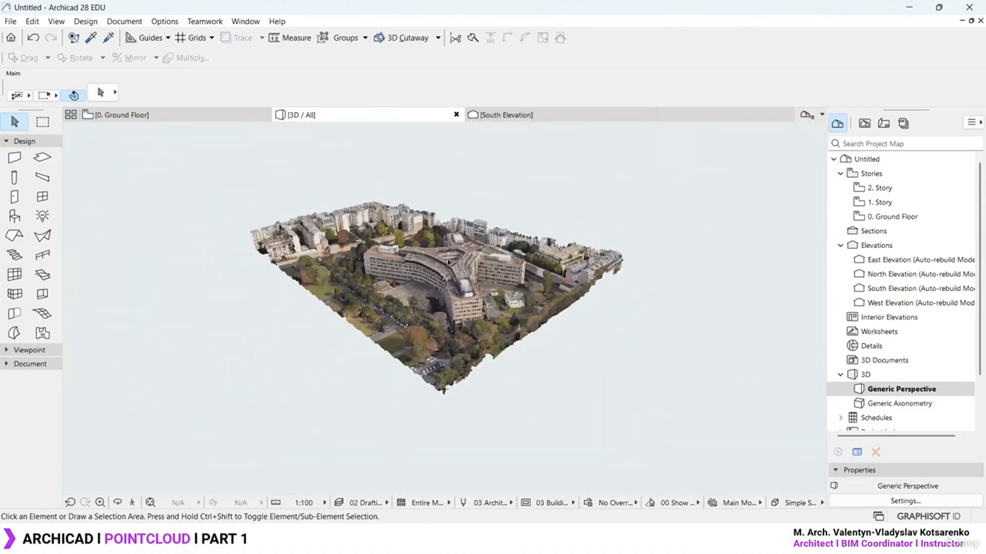
scroll(448, 262, up, 10)
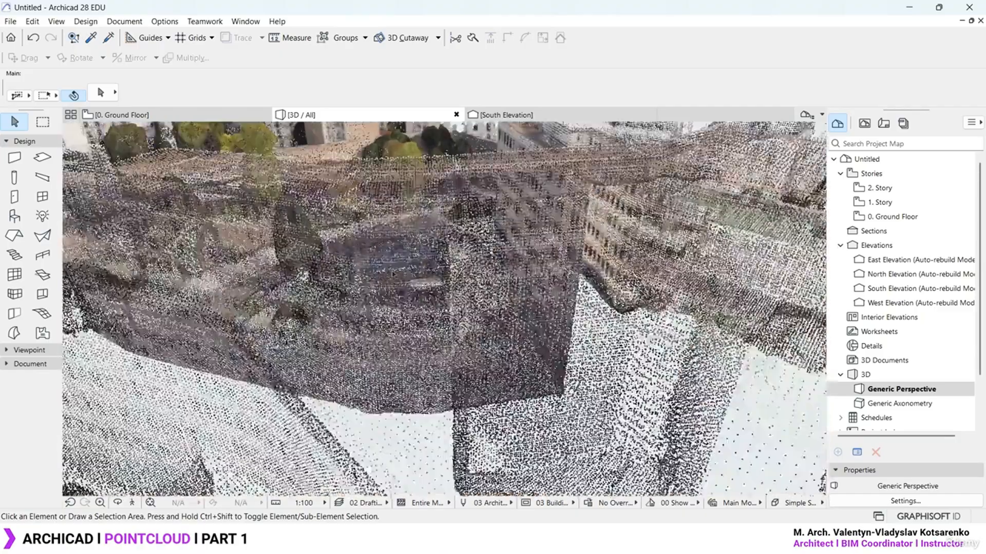
shift+middle_drag(393, 274, 335, 266)
scroll(334, 266, down, 6)
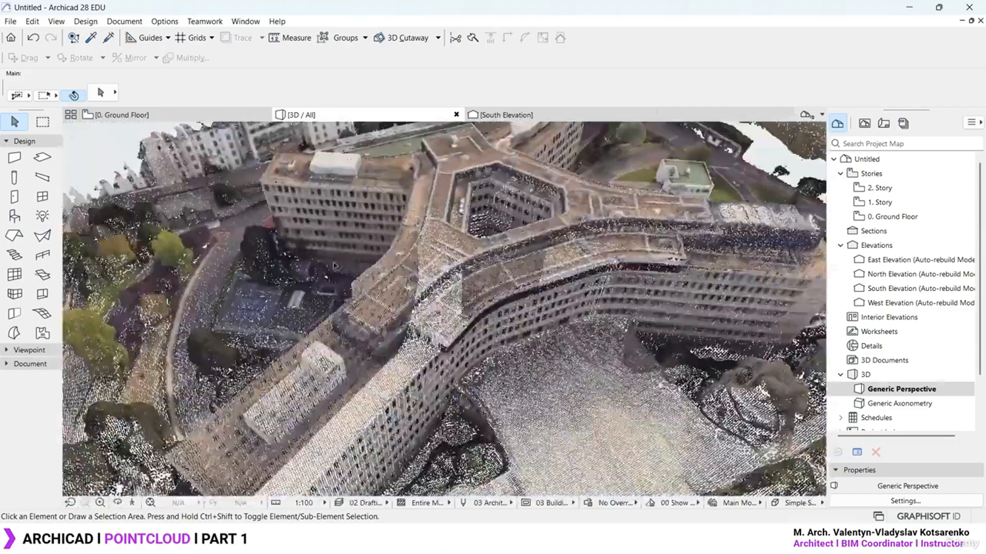
scroll(335, 266, down, 8)
shift+middle_drag(401, 339, 473, 282)
scroll(435, 319, up, 2)
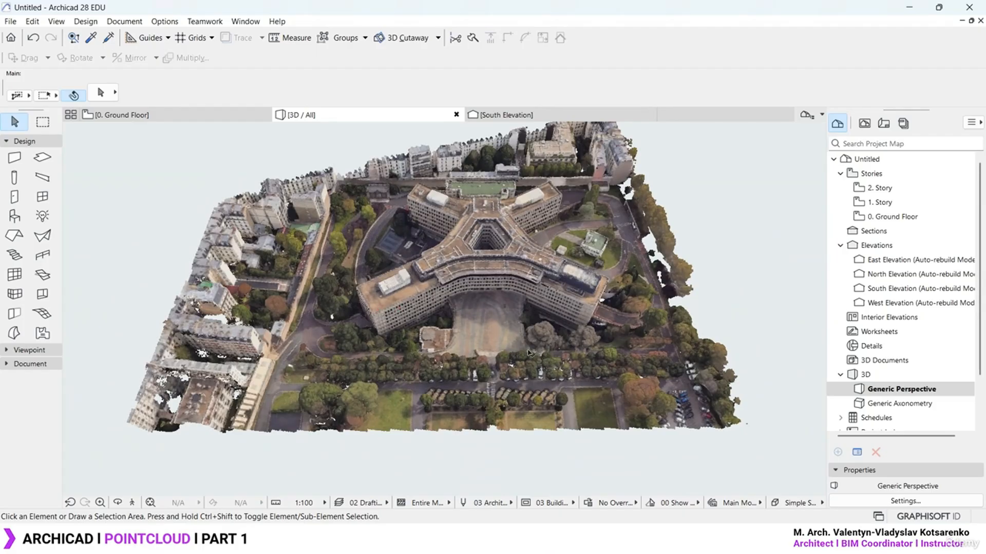
key(alt+Tab)
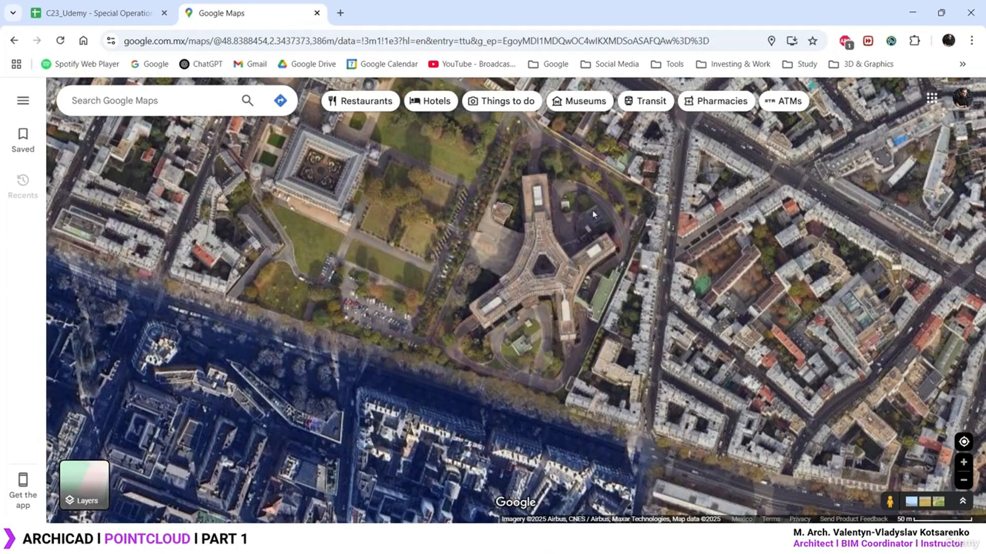
Measure the long building wing on the satellite map: 119.70 m
scroll(593, 215, up, 1)
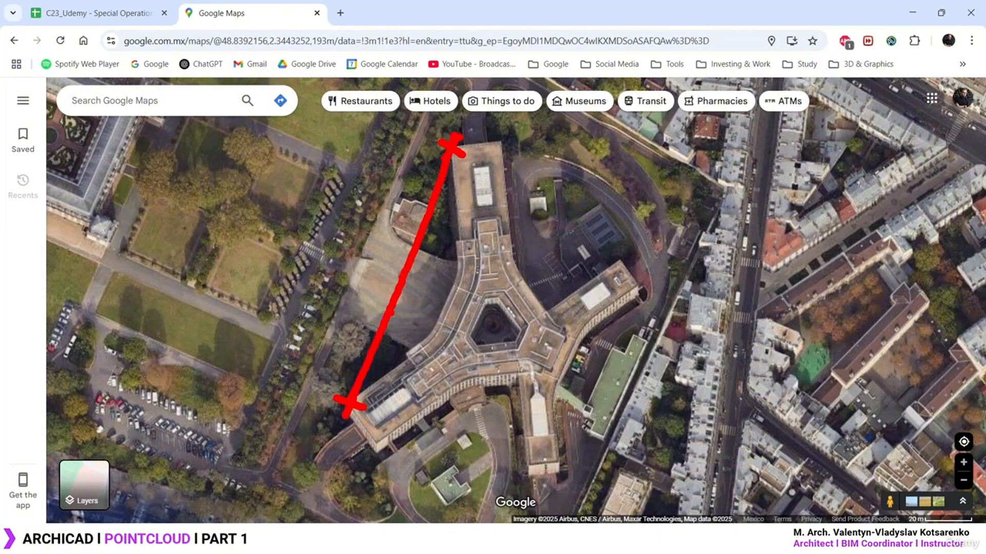
right_click(450, 150)
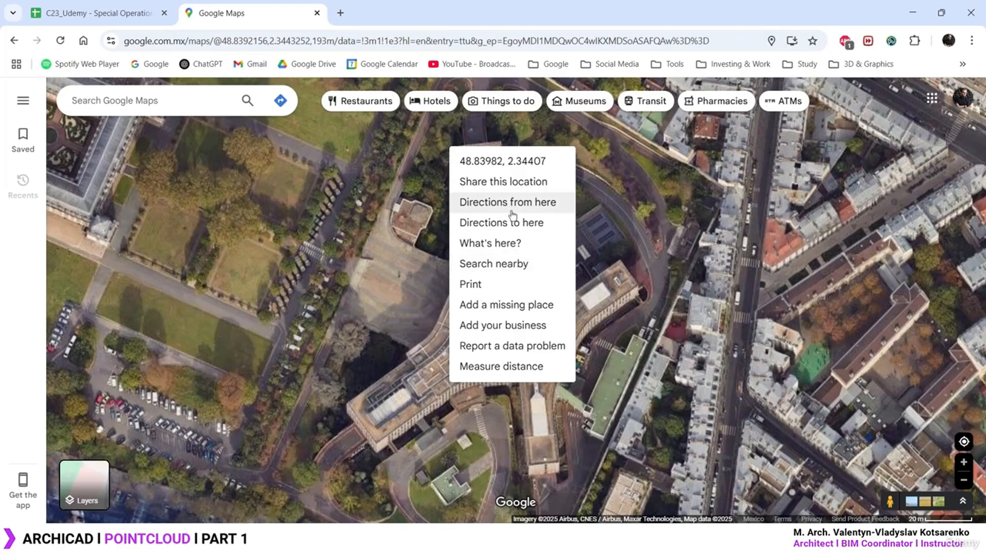
click(508, 366)
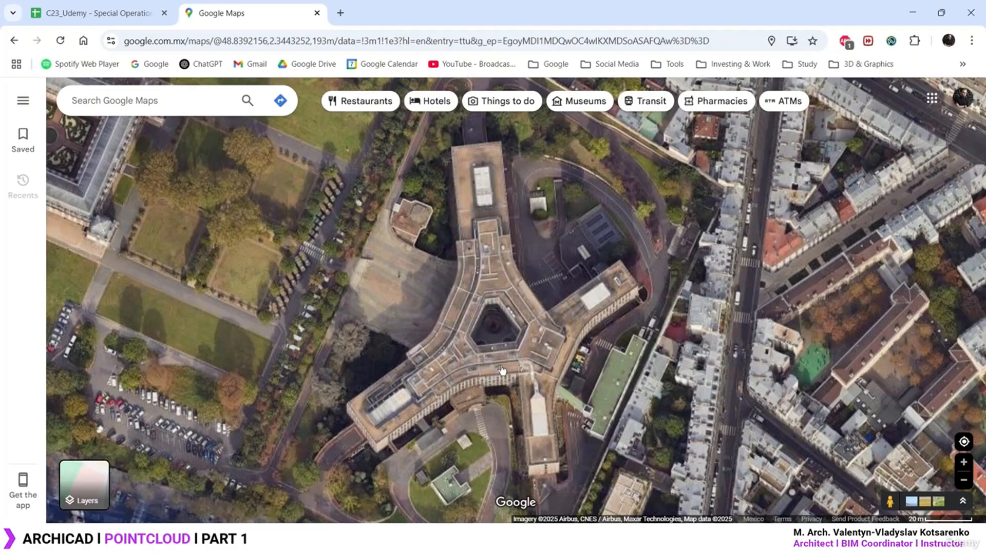
click(347, 403)
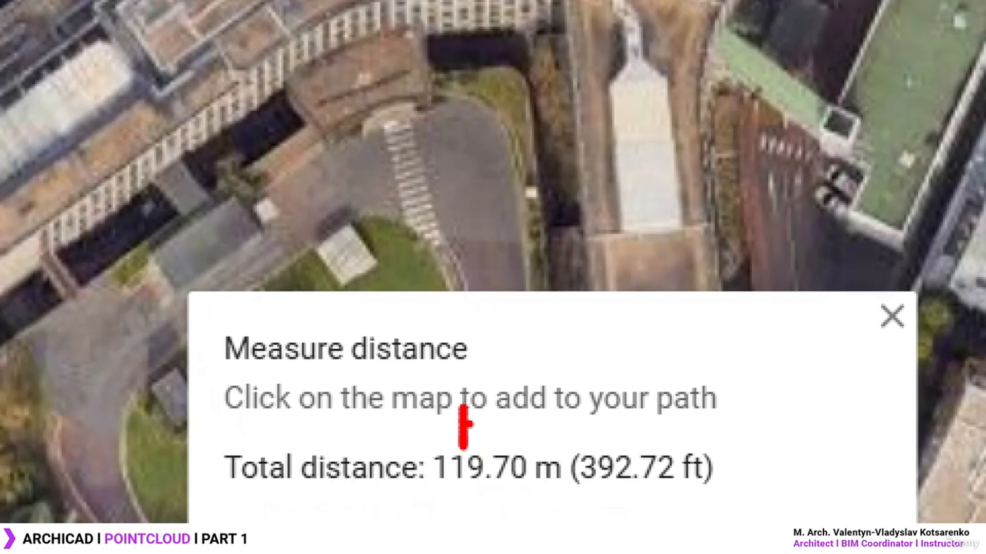
mouse_move(464, 424)
mouse_down()
mouse_move(493, 406)
mouse_move(534, 411)
mouse_move(549, 442)
mouse_move(592, 442)
mouse_up()
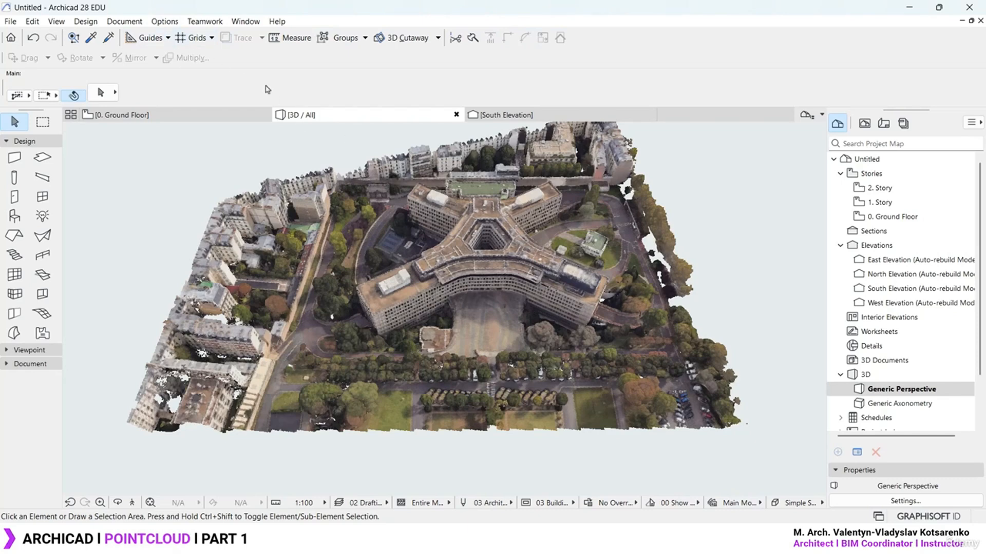
Set the Working Units length to meter with 2 decimal places
click(164, 22)
mouse_move(224, 201)
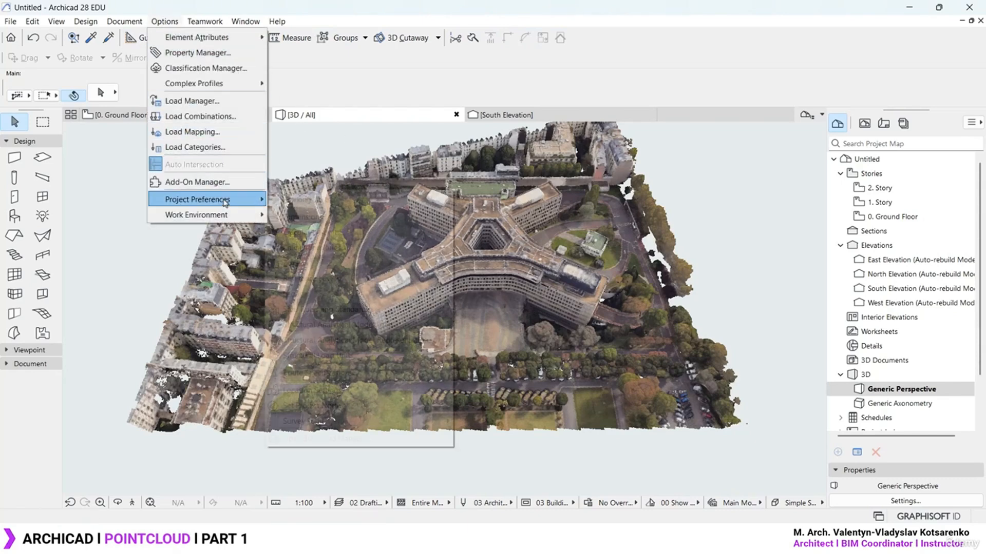
click(347, 199)
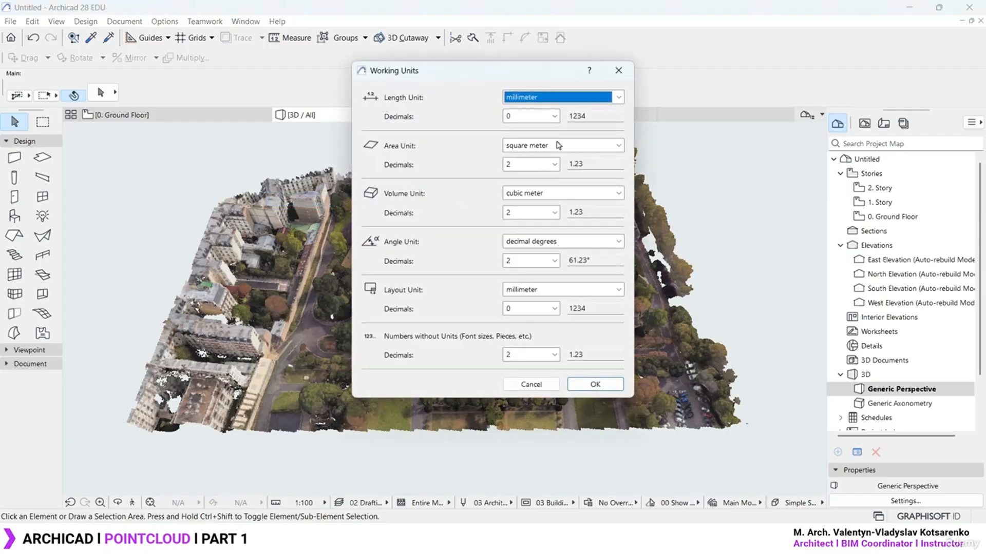
click(604, 101)
click(550, 111)
click(548, 118)
click(547, 154)
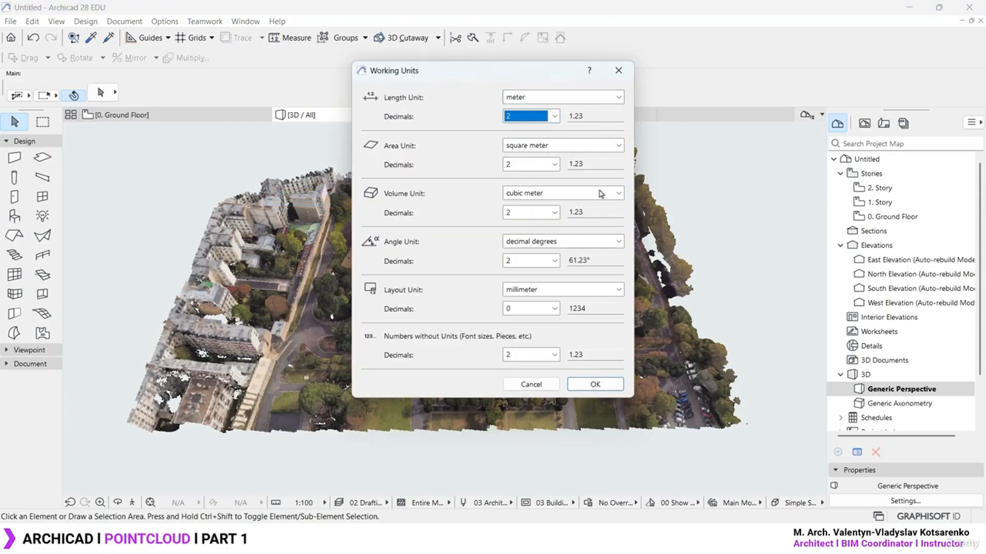
click(594, 384)
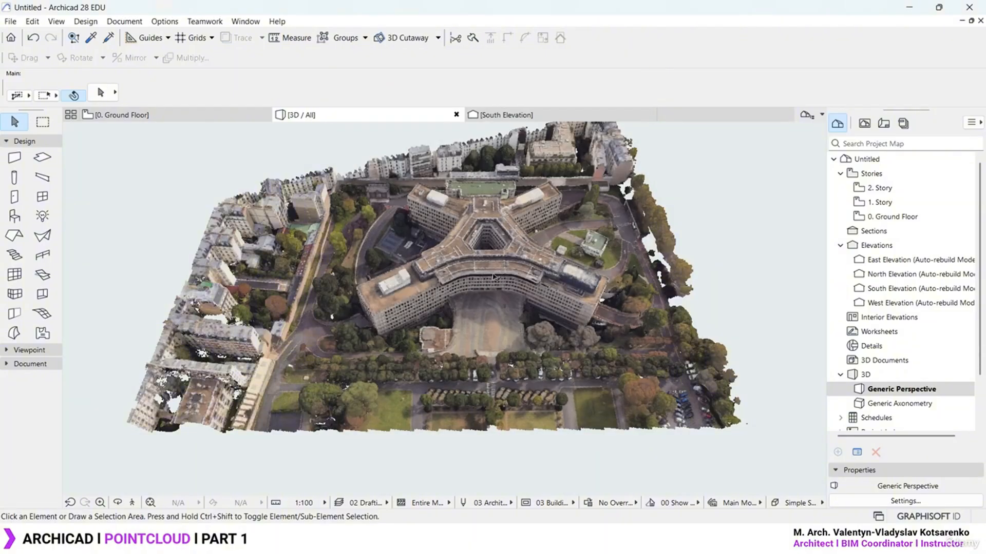
scroll(493, 277, up, 5)
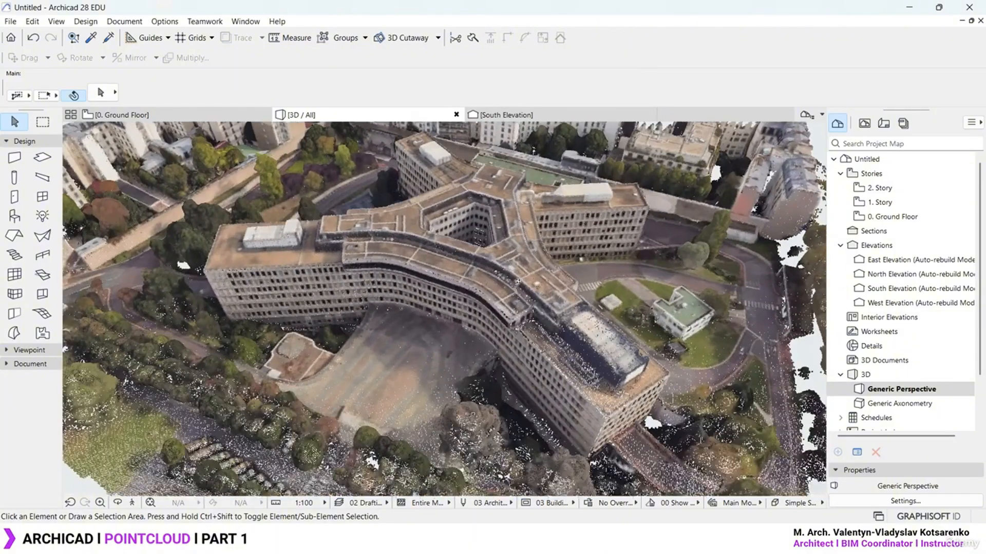
Measure the building wing on the point cloud with M, reading 4.84 m, then clear it
click(517, 281)
key(m)
scroll(208, 278, up, 1)
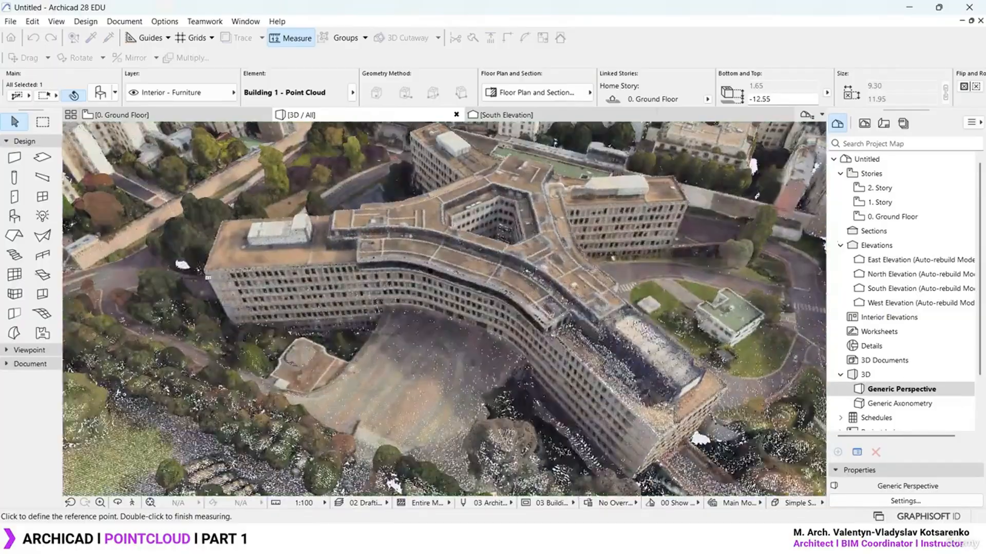
scroll(208, 278, up, 3)
scroll(208, 278, up, 2)
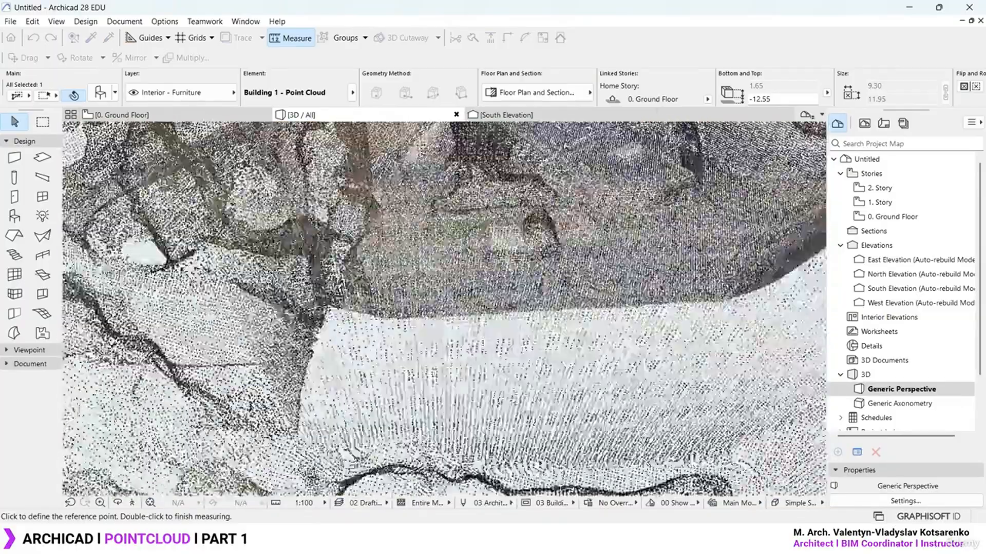
shift+middle_drag(444, 329, 423, 249)
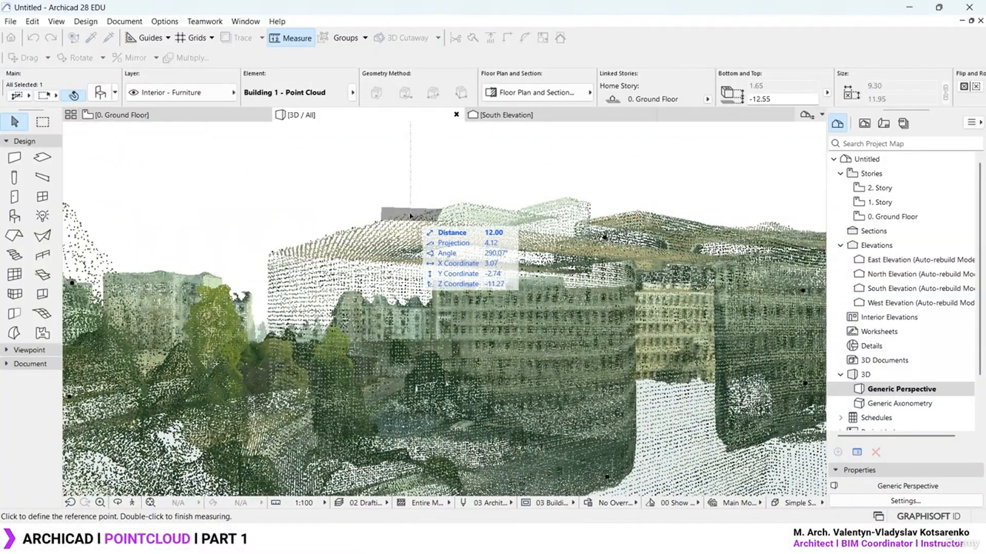
shift+middle_drag(411, 215, 449, 262)
scroll(500, 307, up, 8)
scroll(500, 307, down, 1)
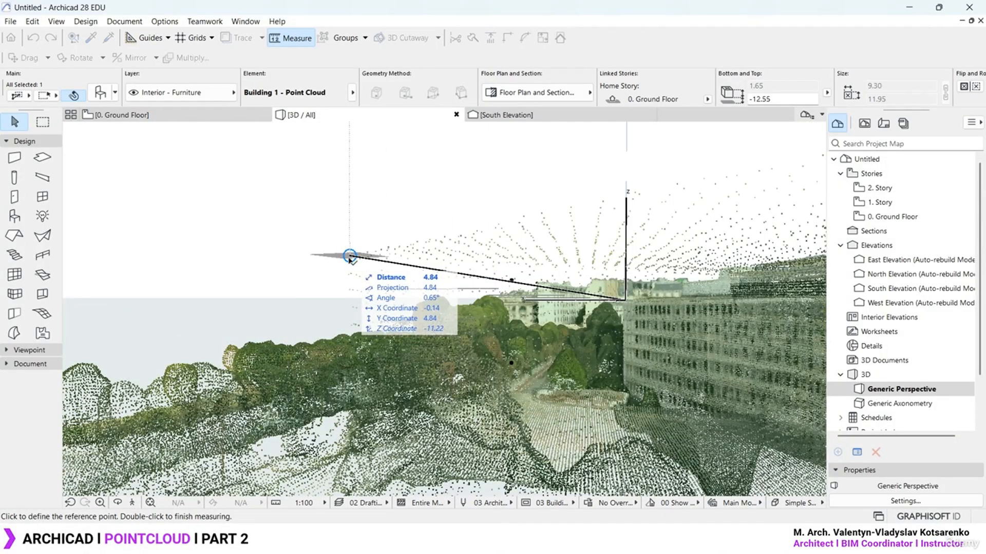
key(Escape)
key(Escape)
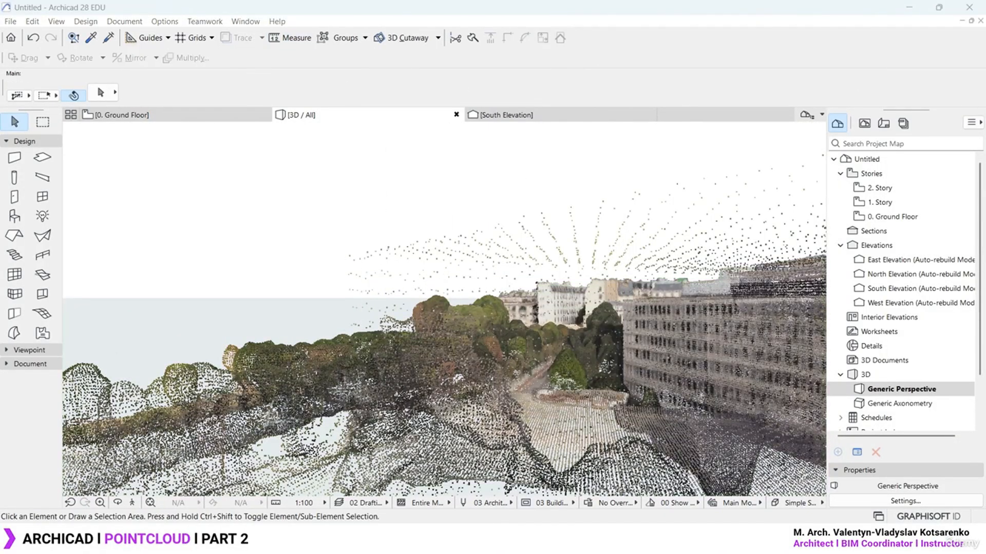
Compute 120 ÷ 4.84 = 24.79 in Calculator as the scale factor, then return to Archicad
key(XF86Calculator)
text(120)
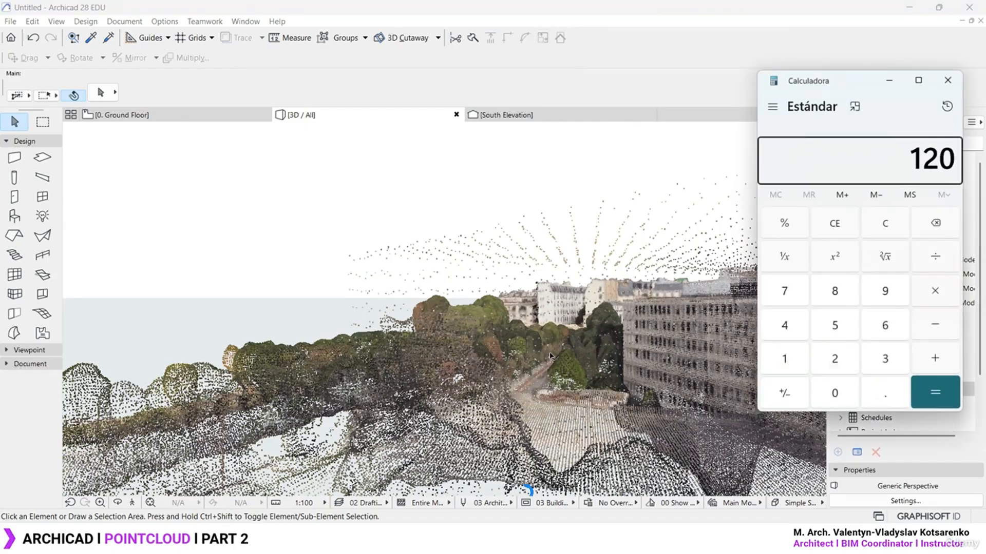
text(/4.)
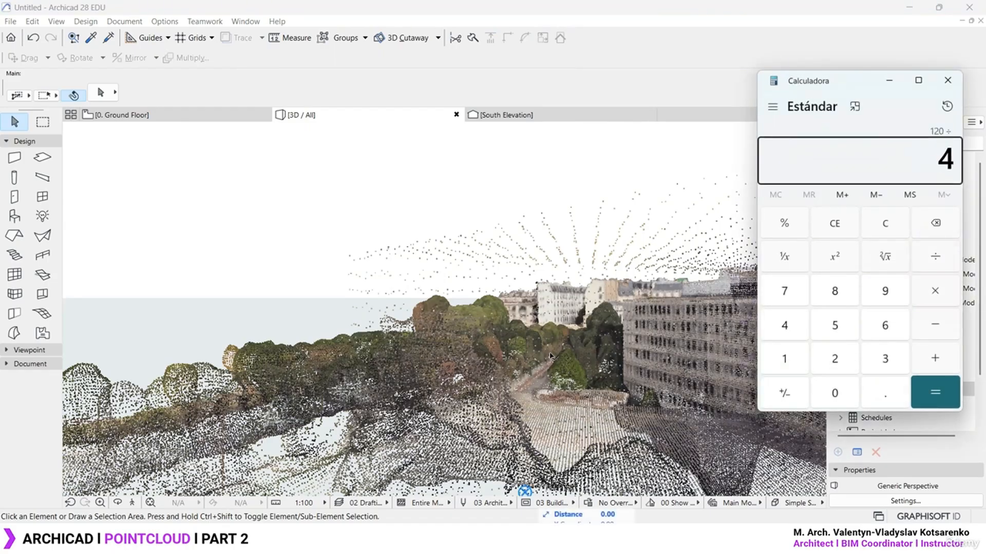
text(84)
key(Return)
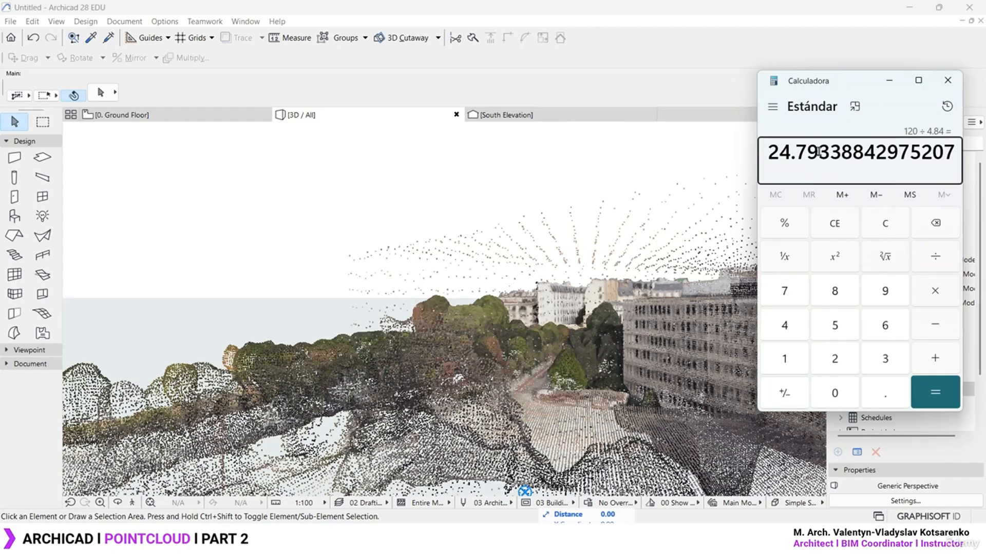
drag(819, 152, 769, 154)
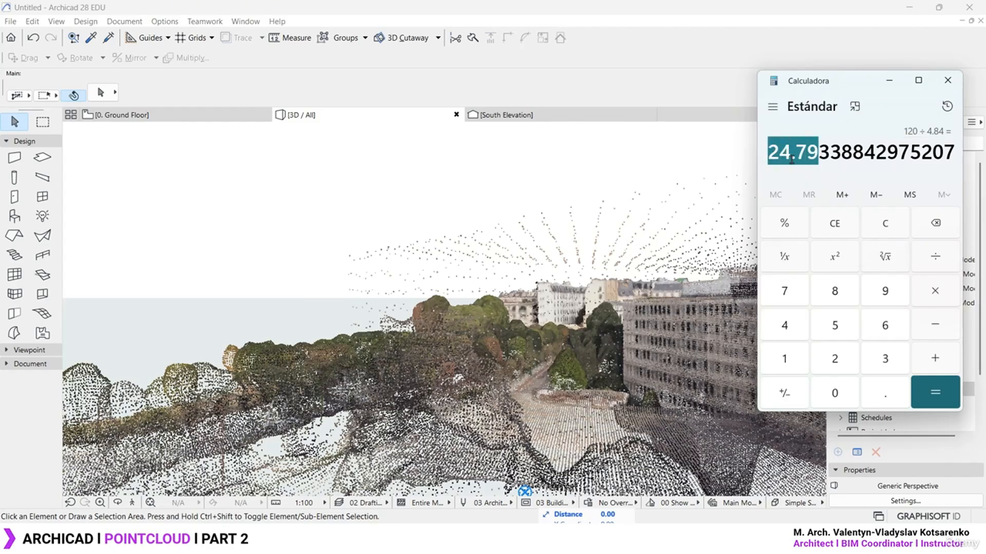
click(226, 211)
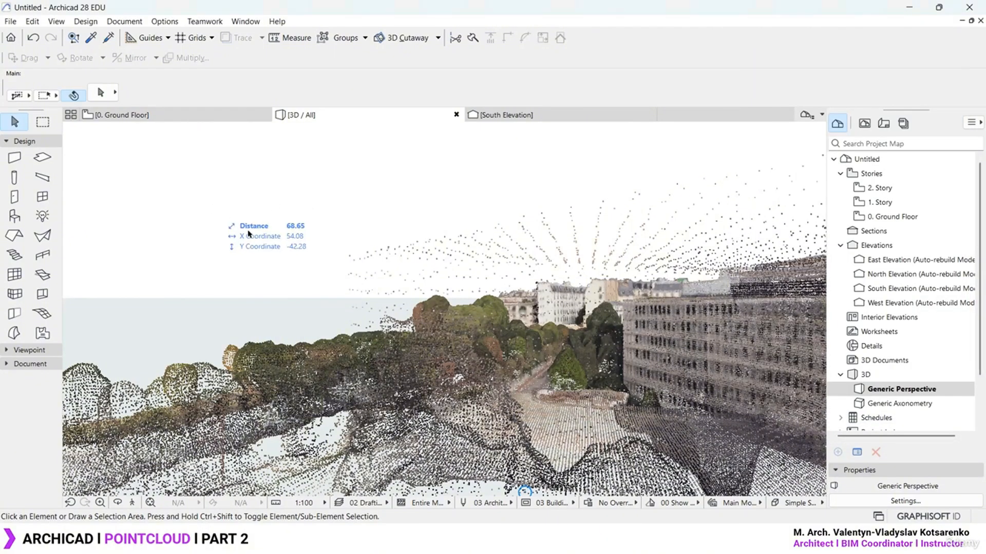
scroll(399, 270, down, 10)
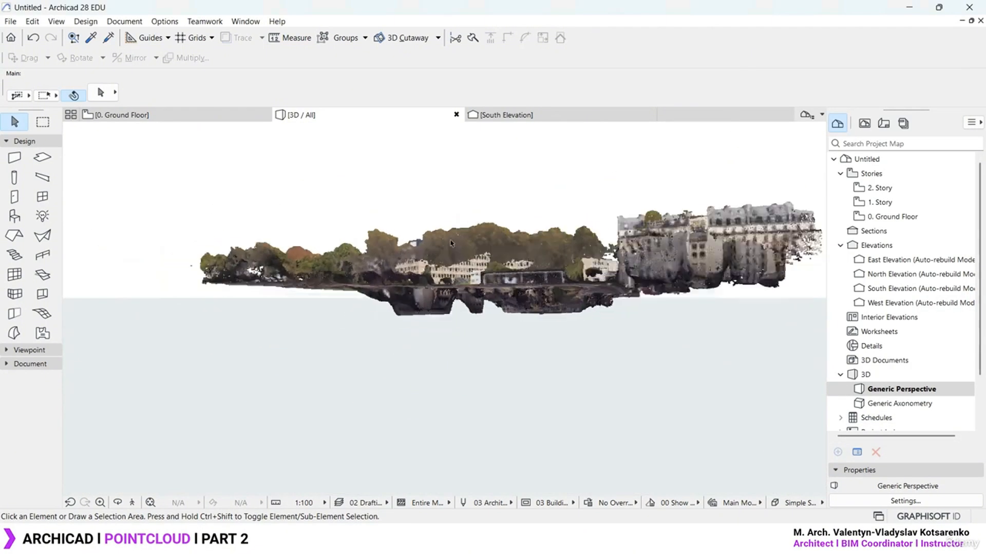
Select the point cloud and open its settings, highlighting the Model Scale X, Y and Z rows
shift+middle_drag(398, 270, 493, 293)
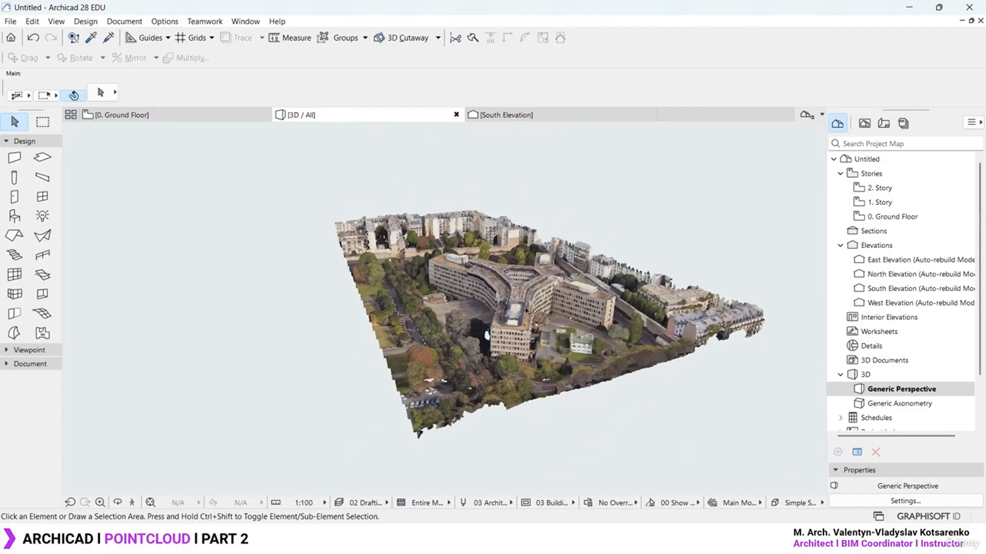
click(503, 292)
shift+middle_drag(558, 328, 489, 313)
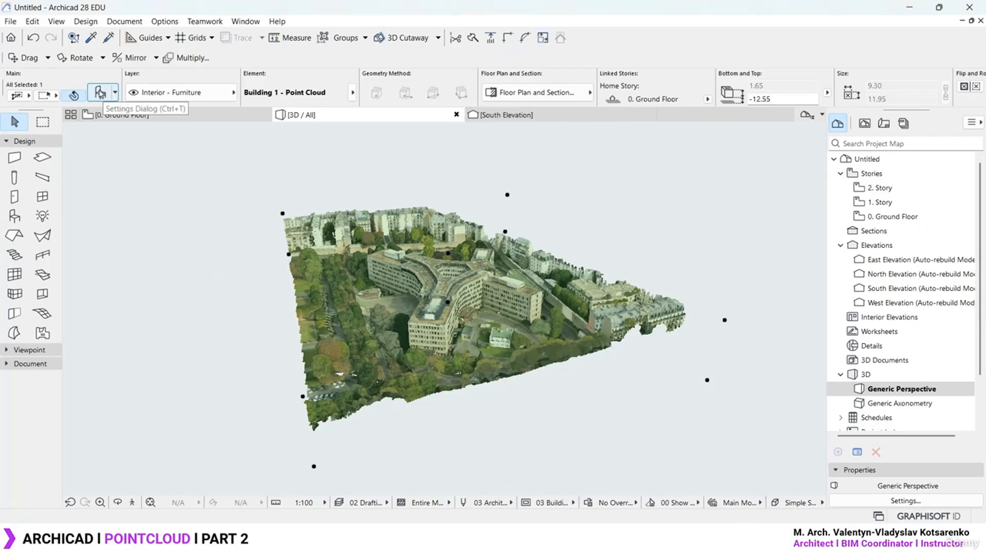
click(101, 93)
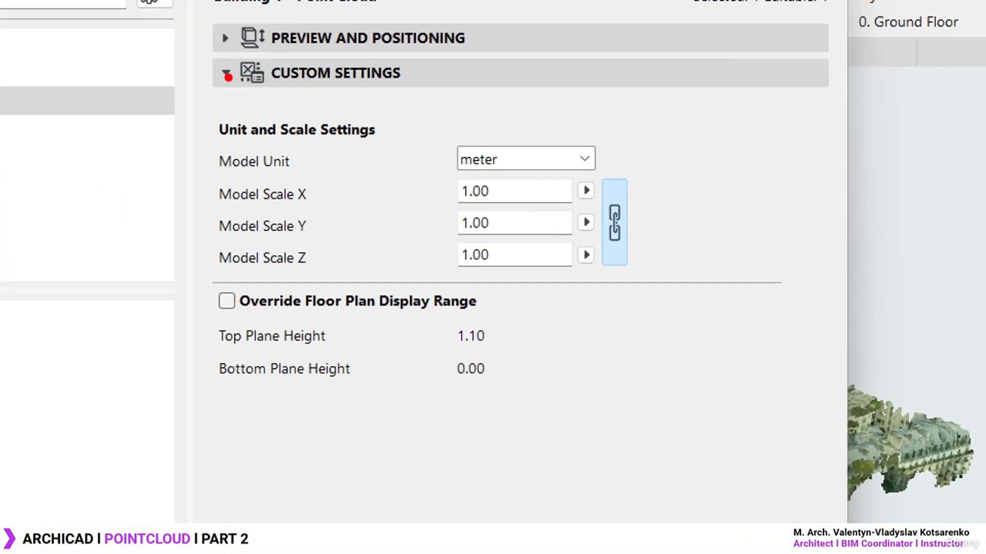
drag(230, 89, 410, 87)
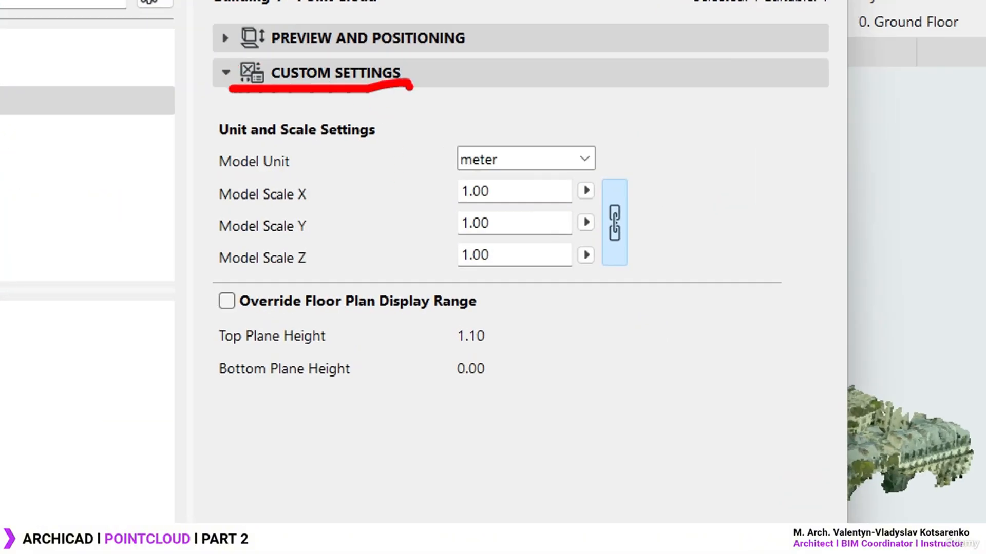
drag(202, 176, 668, 277)
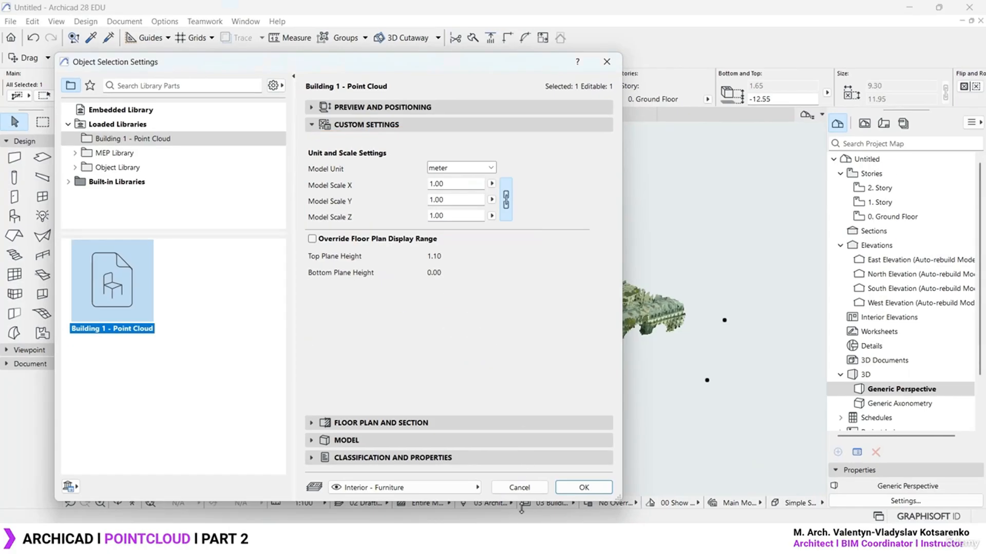
Paste 24.7933 as Model Scale X so Y and Z follow, and confirm
click(529, 539)
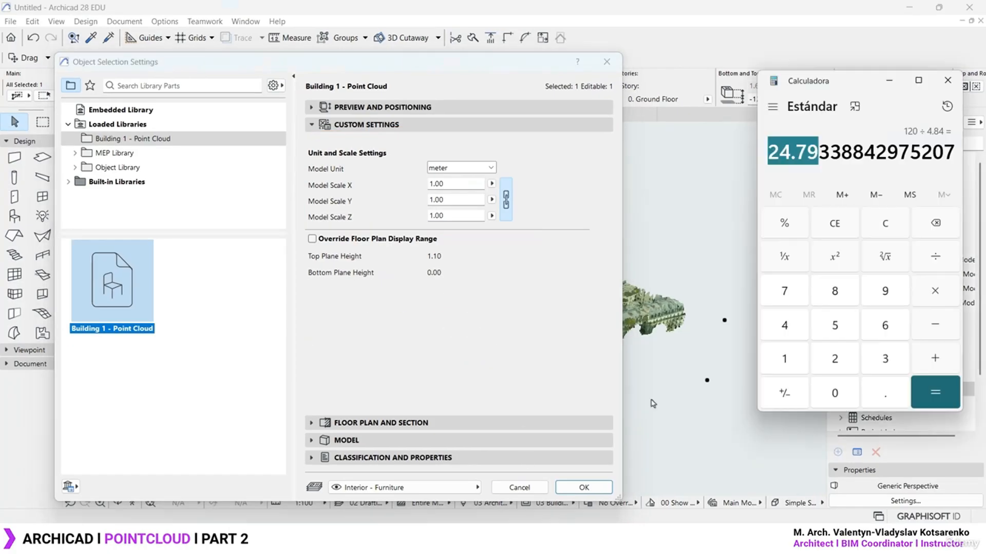
drag(839, 153, 841, 153)
key(ctrl+c)
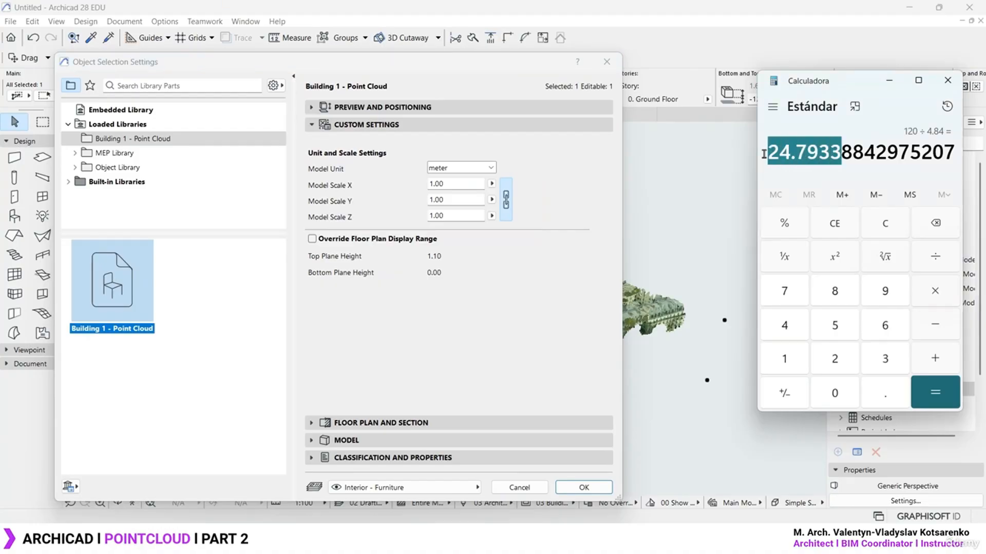
click(469, 183)
key(ctrl+v)
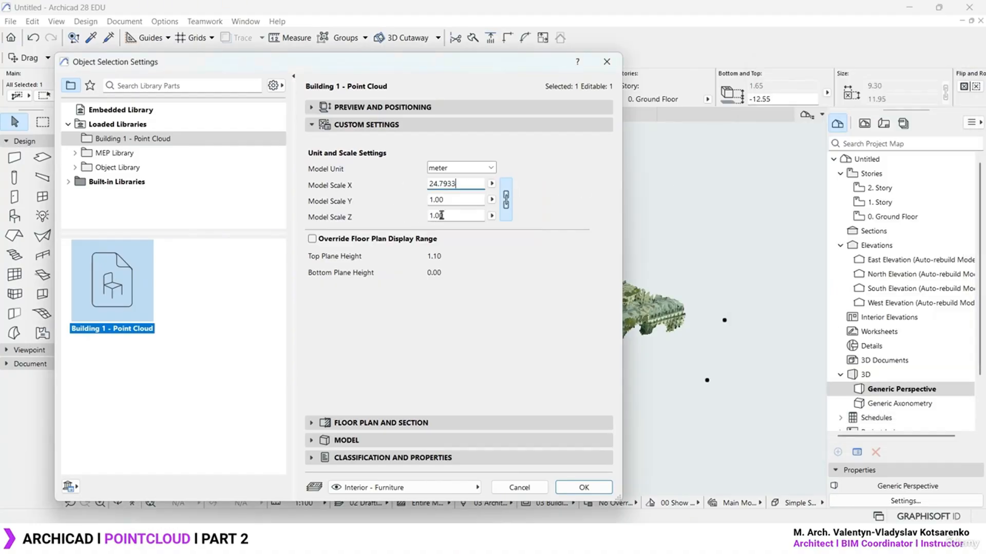
key(Tab)
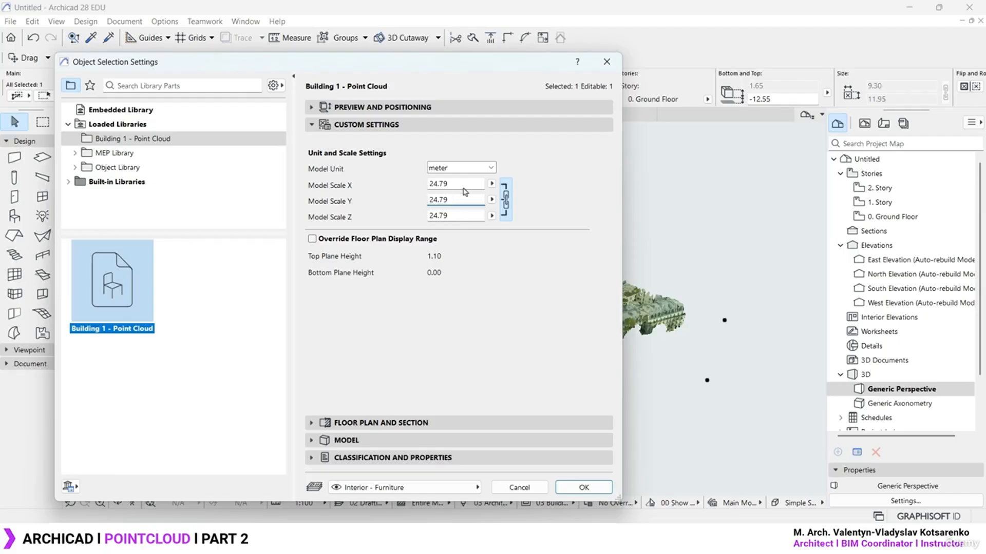
click(465, 183)
click(583, 487)
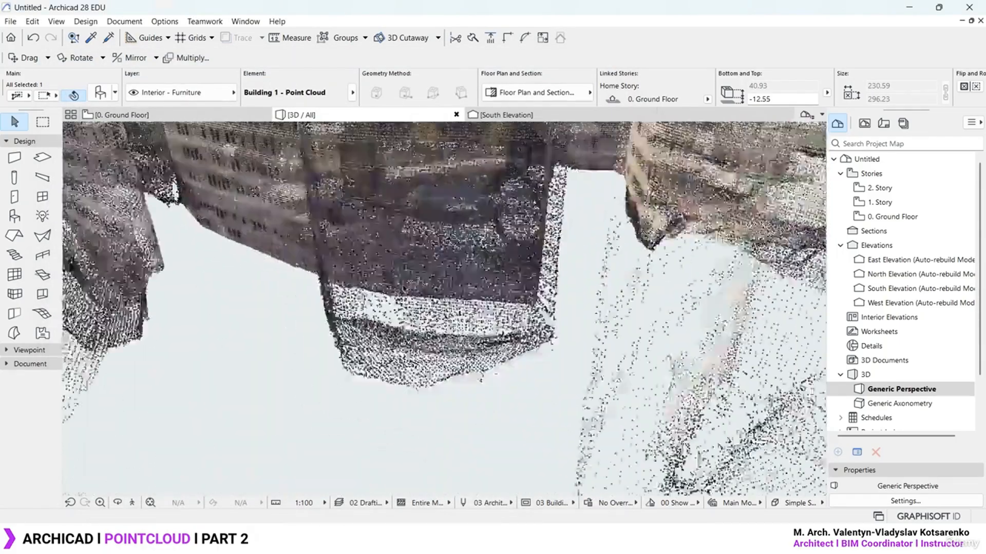
scroll(497, 394, down, 10)
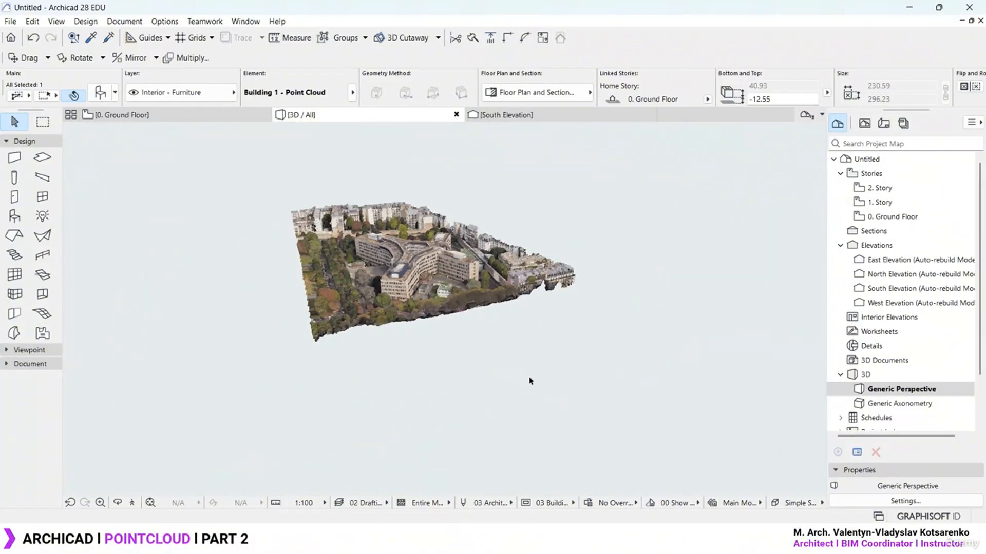
click(557, 230)
scroll(438, 303, up, 10)
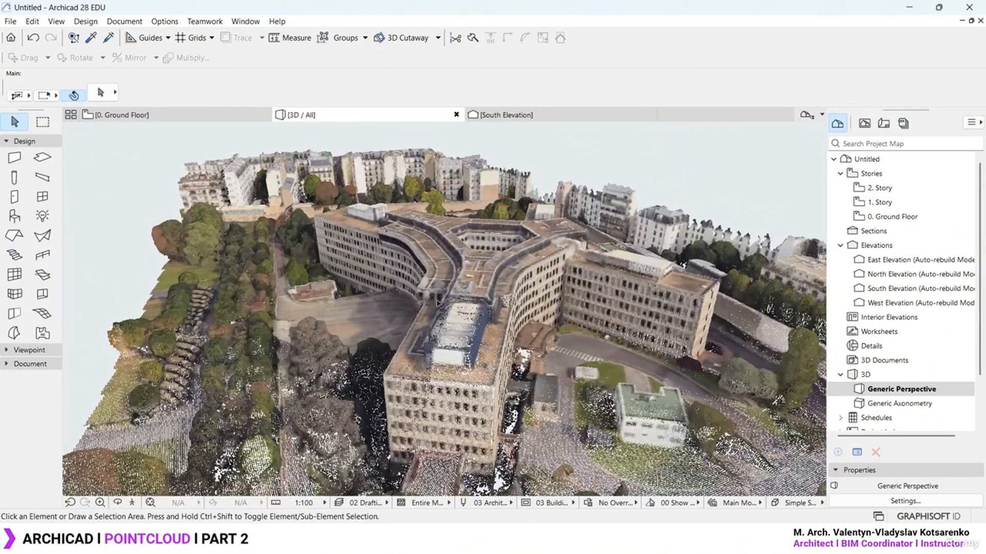
shift+middle_drag(437, 303, 352, 243)
key(m)
scroll(351, 244, up, 8)
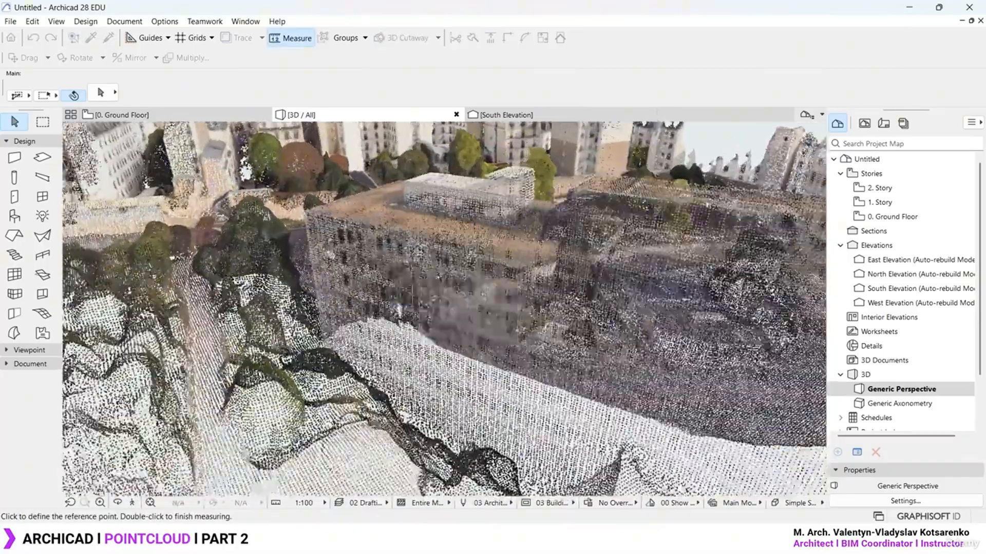
shift+middle_drag(399, 310, 688, 272)
scroll(434, 205, up, 3)
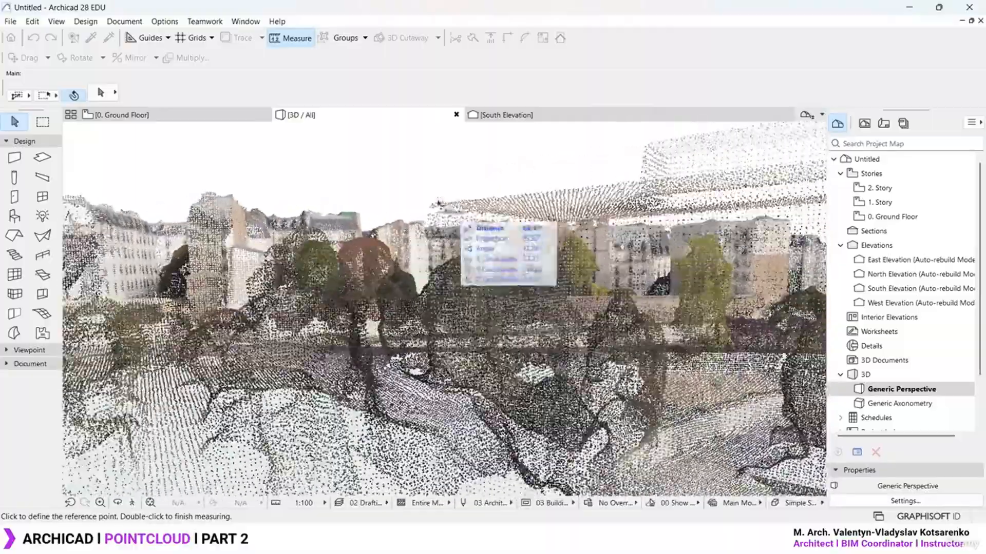
scroll(432, 203, down, 8)
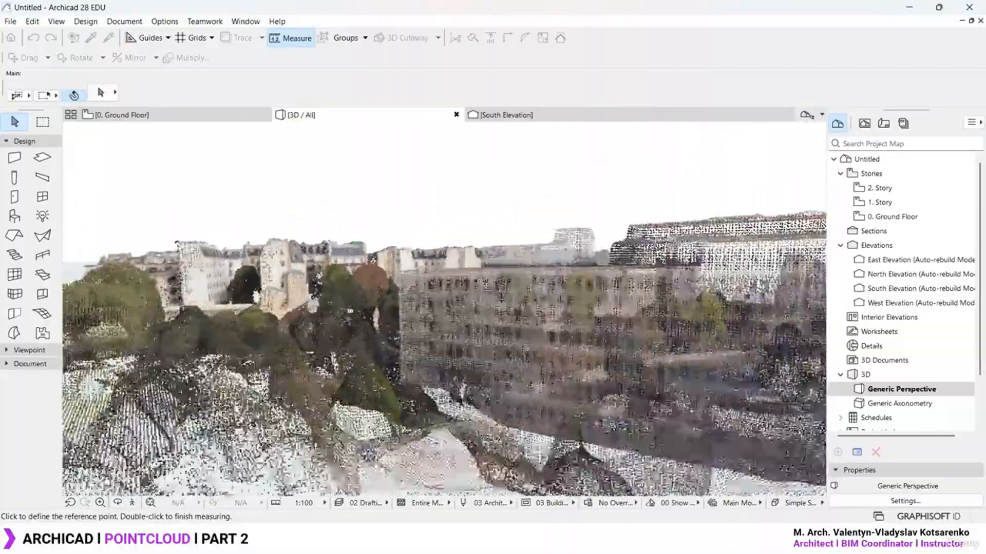
scroll(477, 278, up, 10)
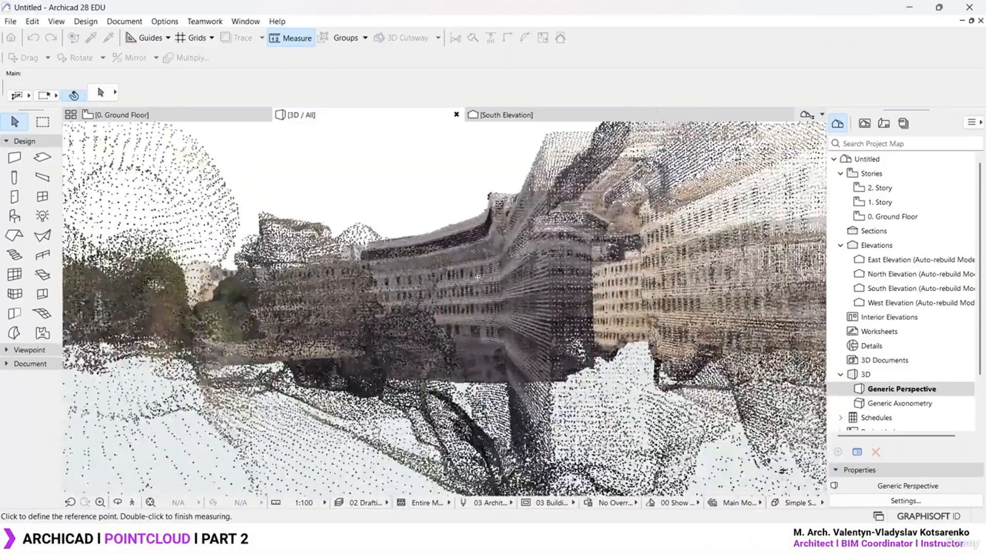
scroll(477, 277, up, 1)
middle_drag(519, 202, 485, 245)
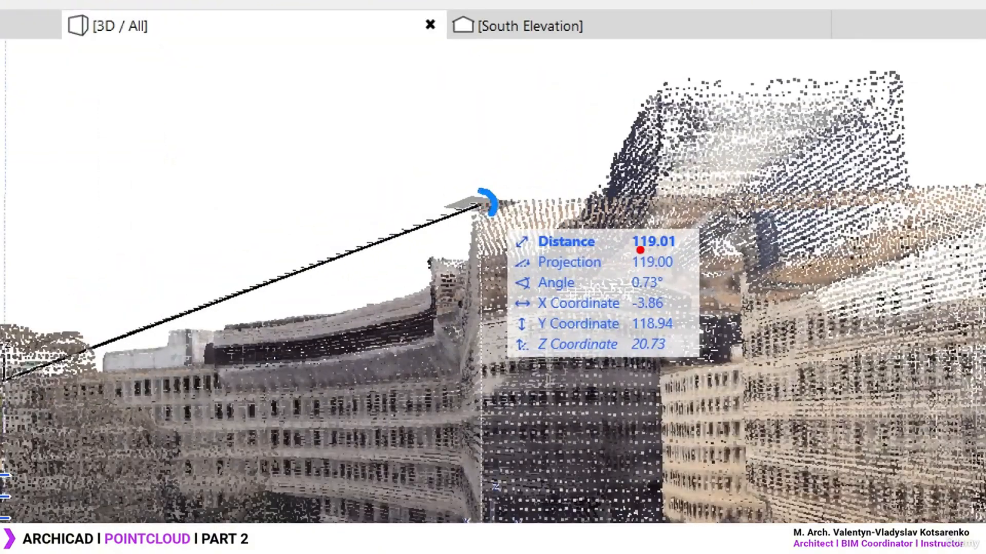
drag(636, 249, 688, 251)
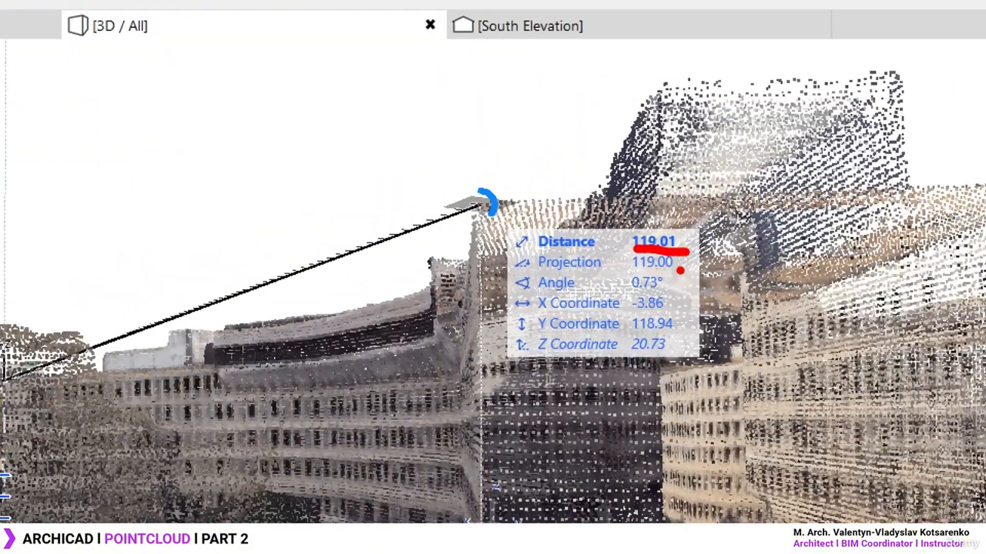
key(Escape)
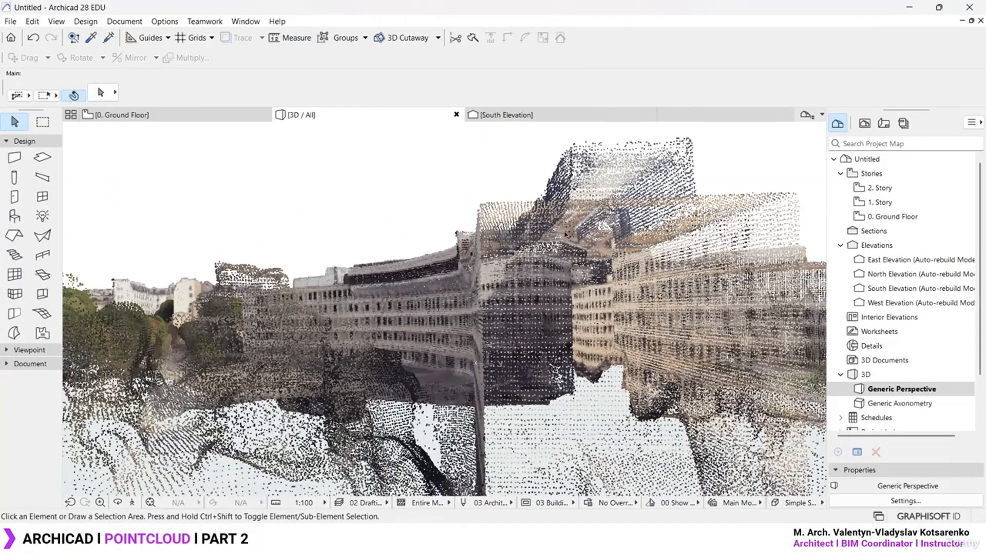
scroll(494, 255, down, 10)
shift+middle_drag(496, 256, 419, 265)
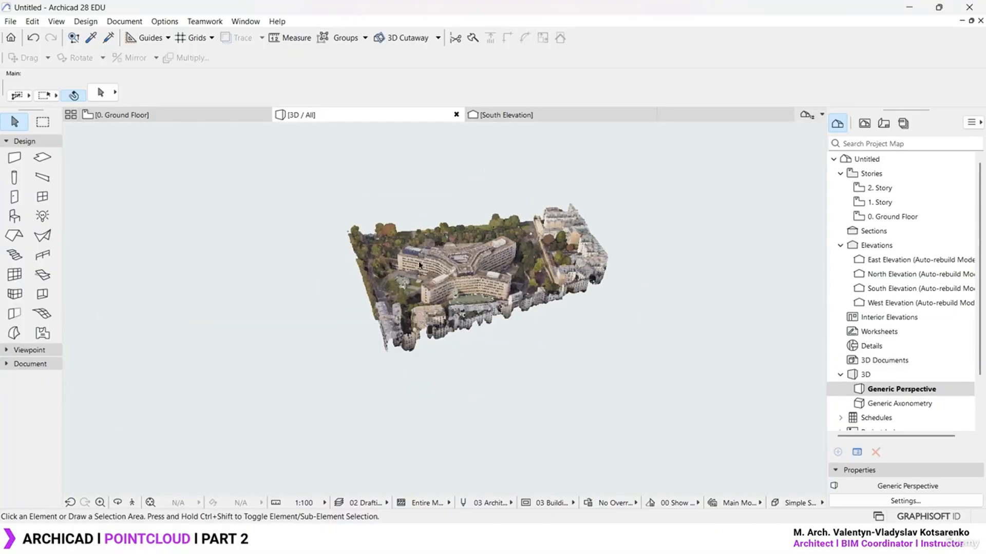
Open the 0. Ground Floor plan and start moving the point cloud from a reference point
click(497, 309)
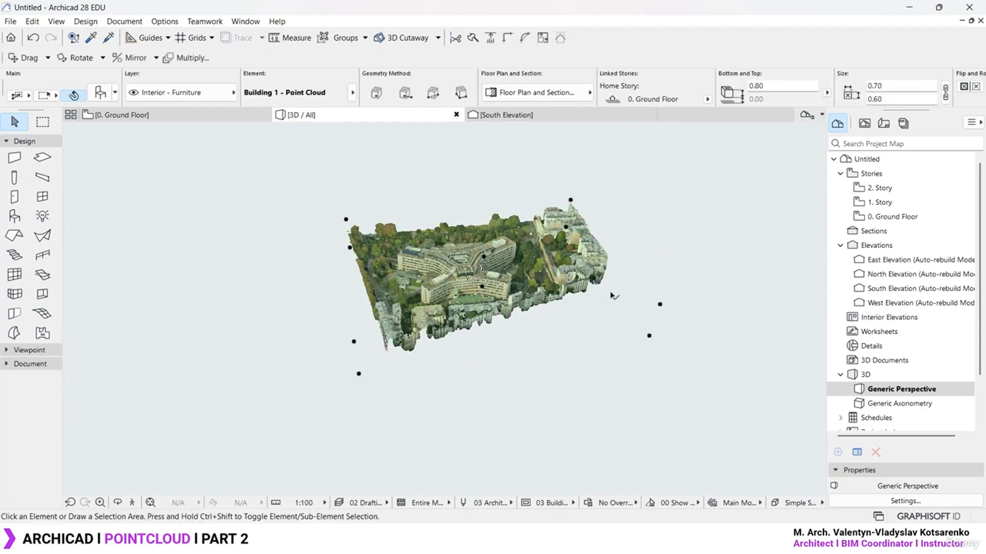
double_click(901, 217)
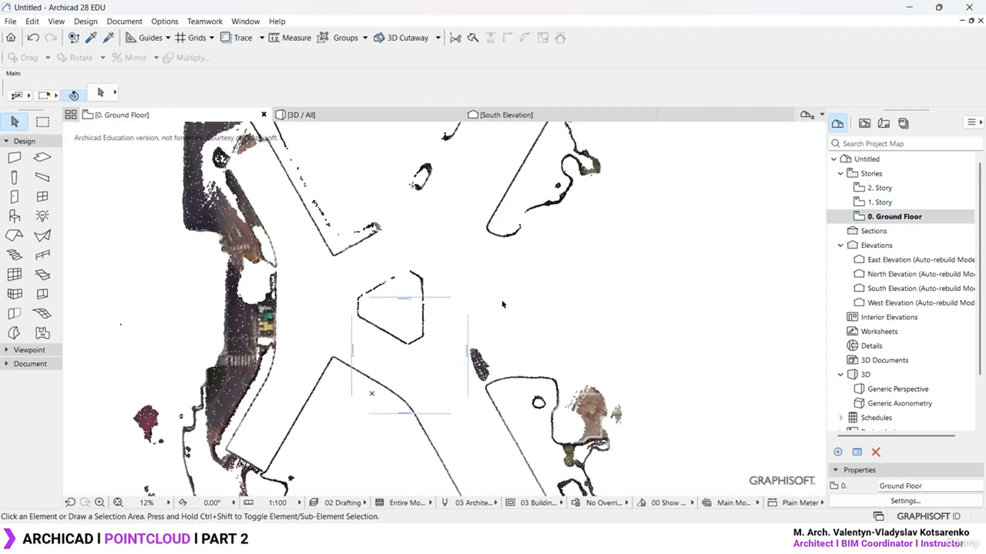
scroll(503, 304, down, 3)
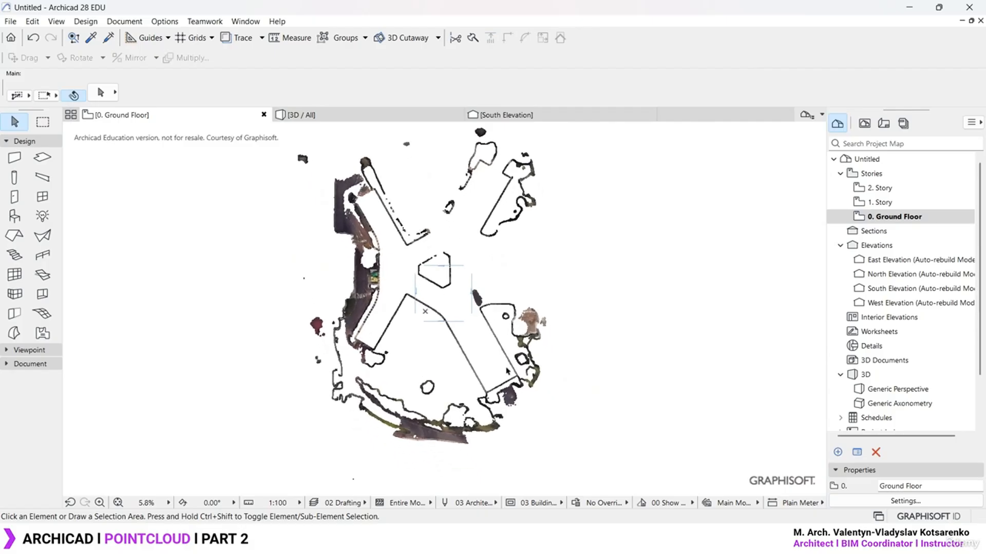
click(508, 388)
key(ctrl+d)
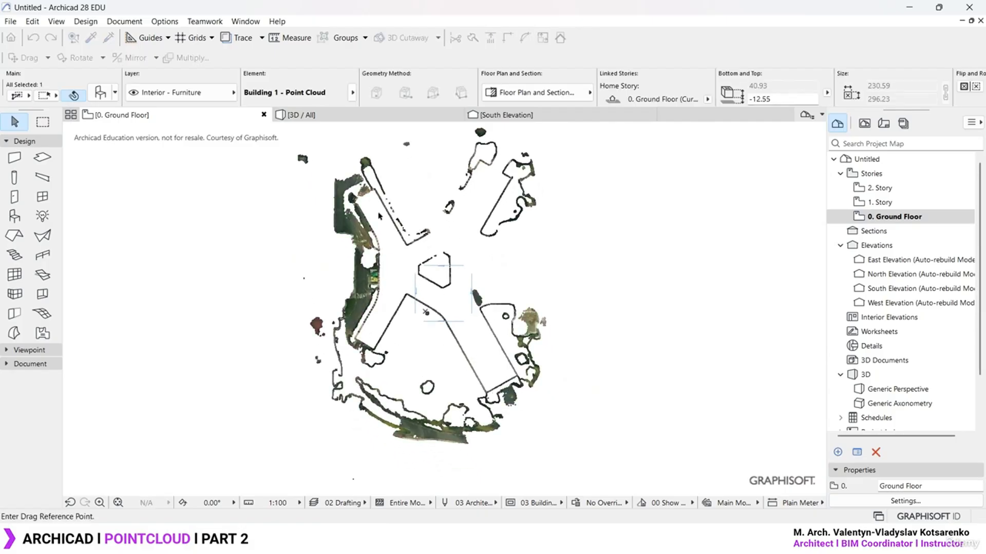
scroll(361, 200, up, 4)
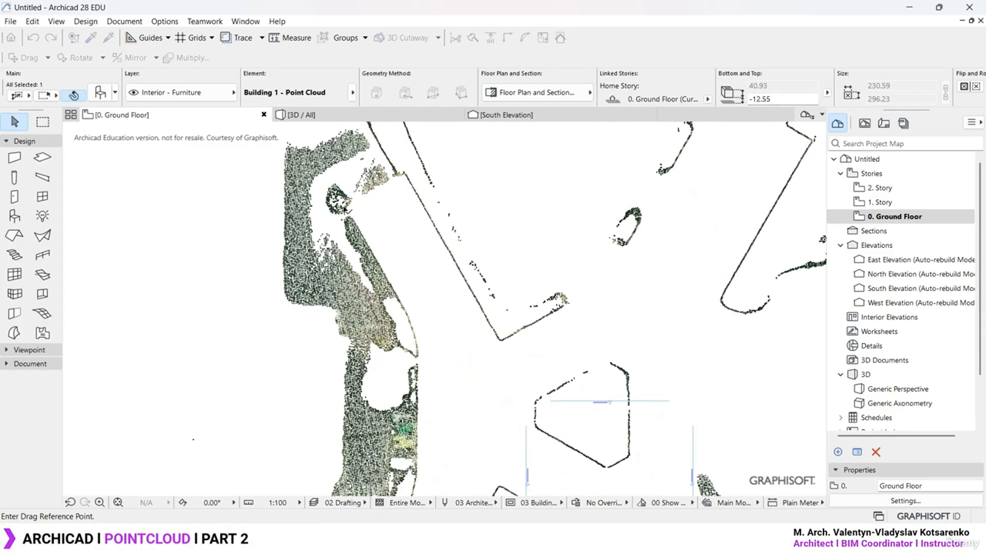
click(346, 208)
scroll(400, 257, down, 4)
scroll(406, 277, up, 2)
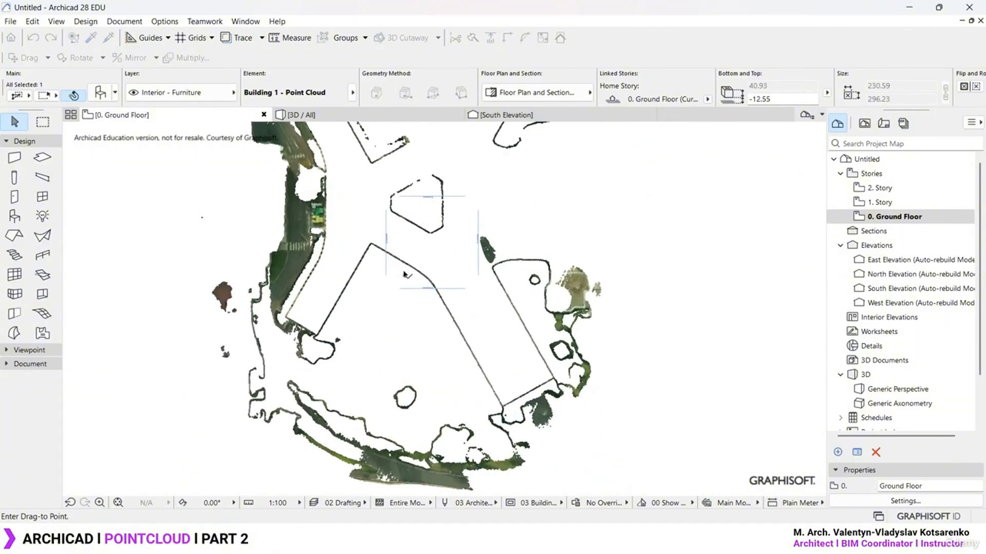
scroll(405, 277, up, 5)
scroll(398, 277, up, 3)
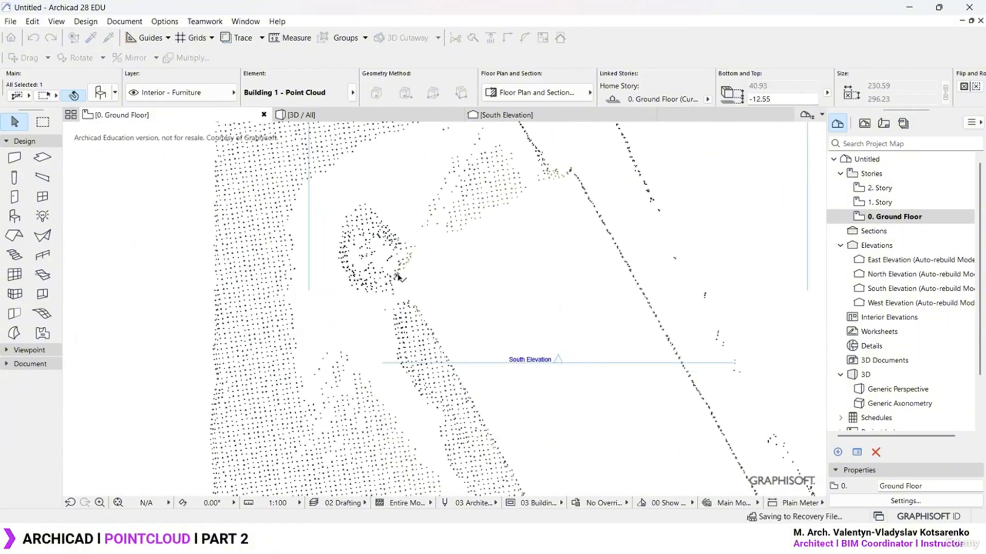
scroll(398, 276, down, 9)
Delete the four elevation markers together with their elevation viewpoints
click(447, 269)
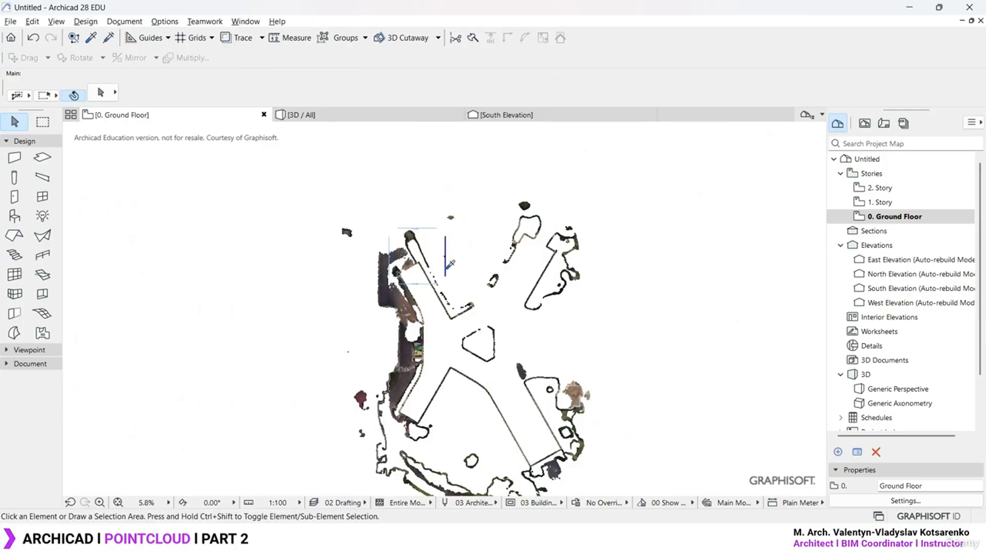
click(448, 263)
key(Delete)
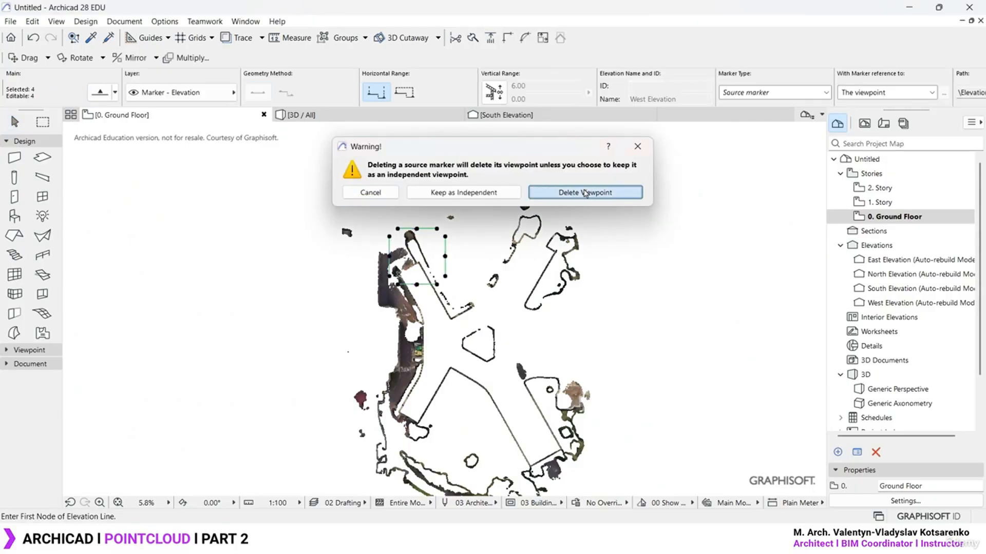
click(586, 193)
click(601, 238)
middle_drag(543, 339, 511, 292)
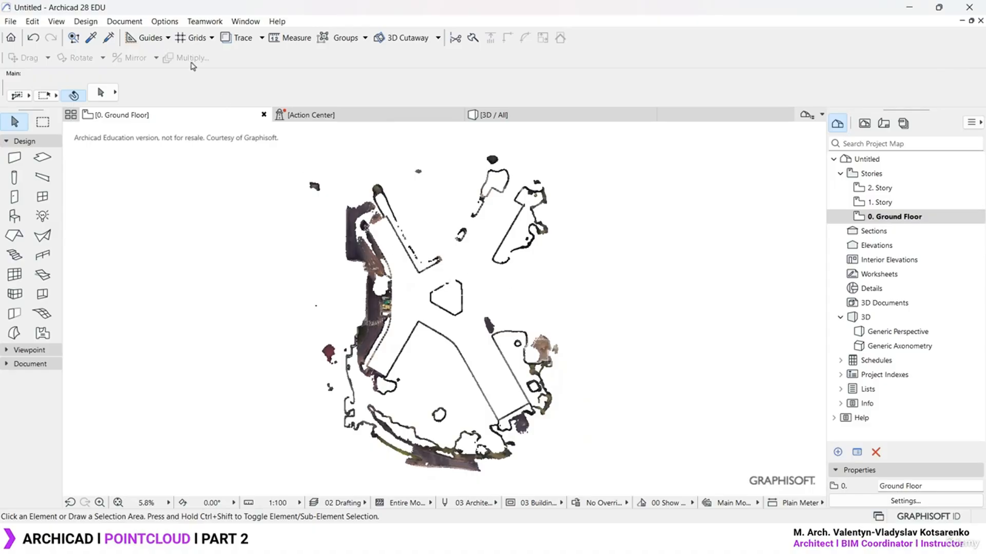
Set the Floor Plan Cut Plane height to 1.10 to slice the point cloud
click(123, 21)
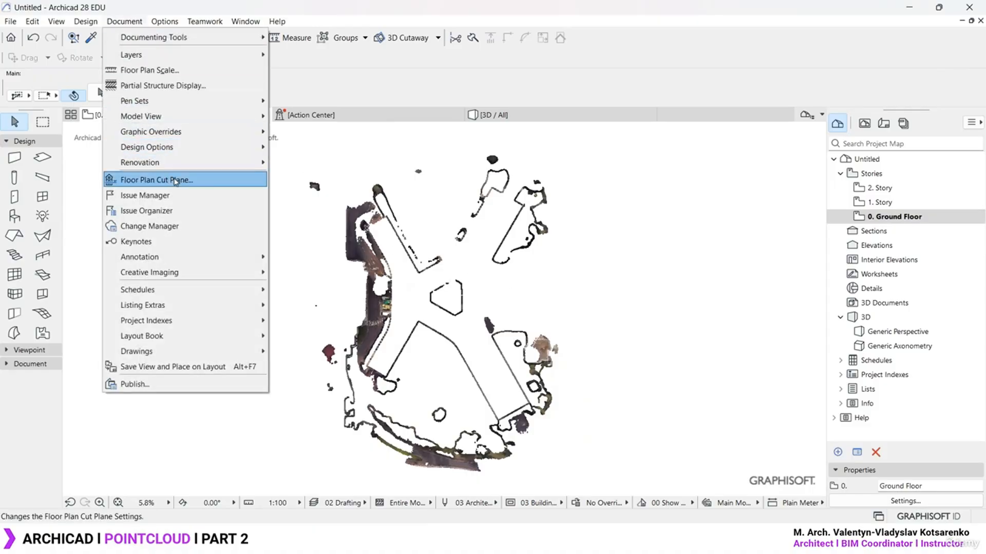
click(154, 180)
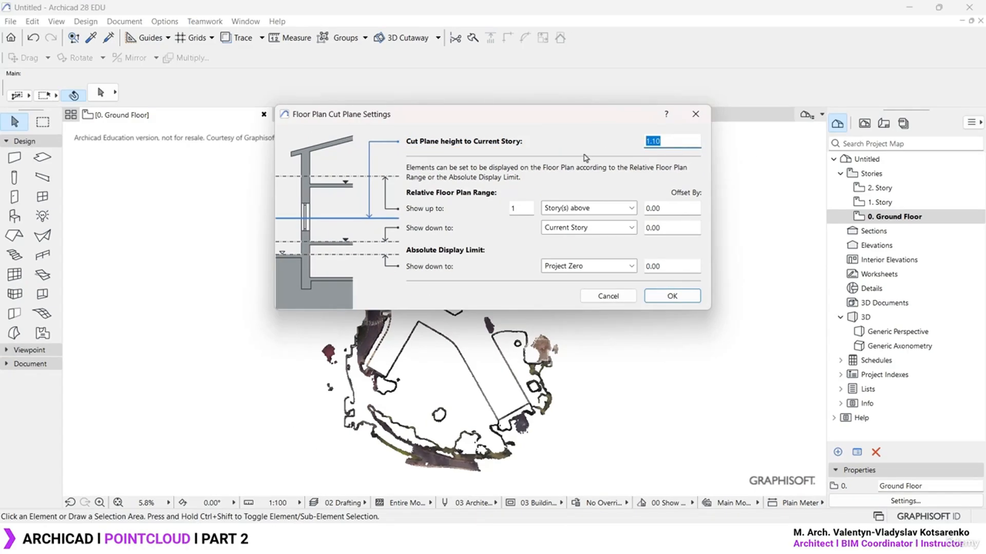
click(672, 296)
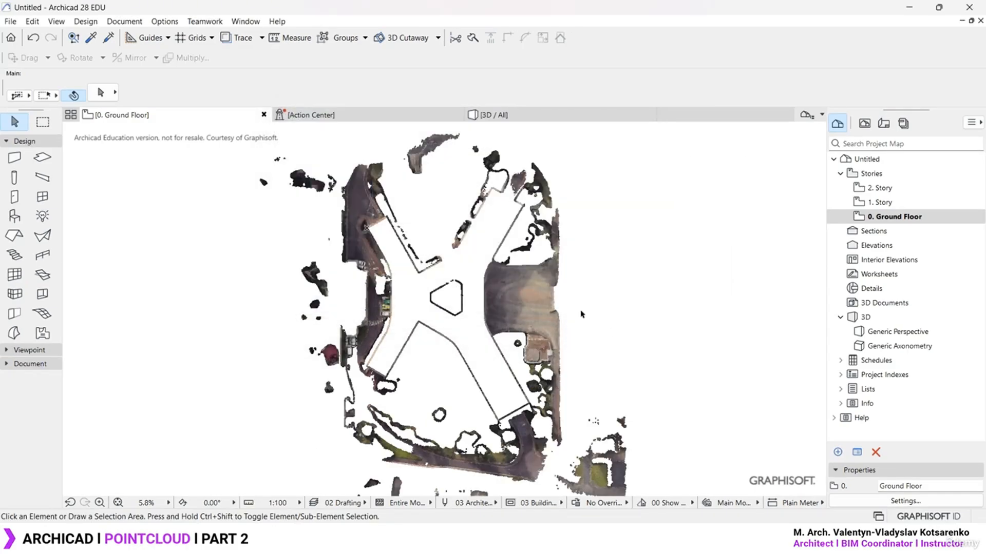
Delete 1. Story and 2. Story from the Project Map, keeping only 0. Ground Floor
scroll(581, 315, down, 2)
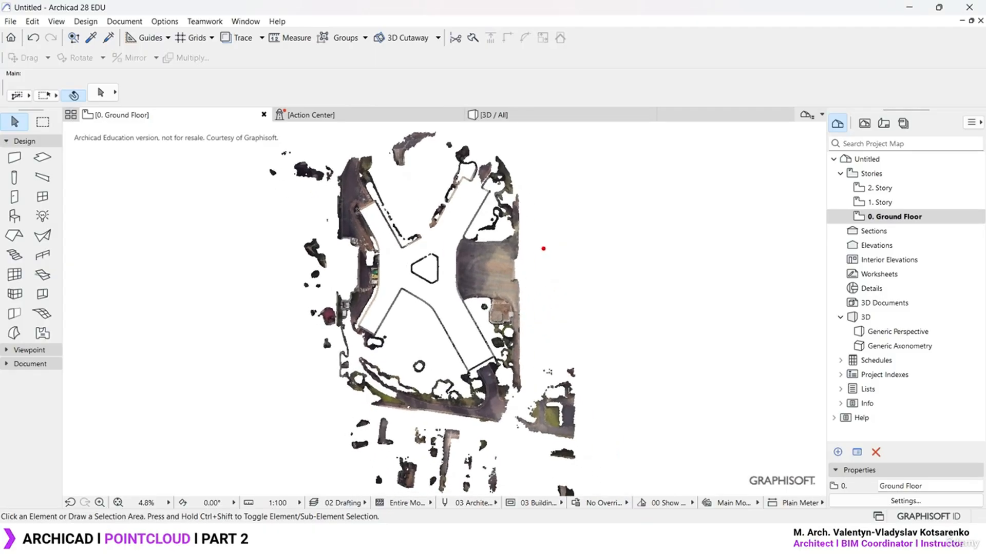
mouse_move(521, 237)
mouse_down()
mouse_move(540, 261)
mouse_move(481, 259)
mouse_up()
drag(428, 302, 545, 299)
key(Escape)
click(907, 204)
shift+click(913, 190)
right_click(914, 189)
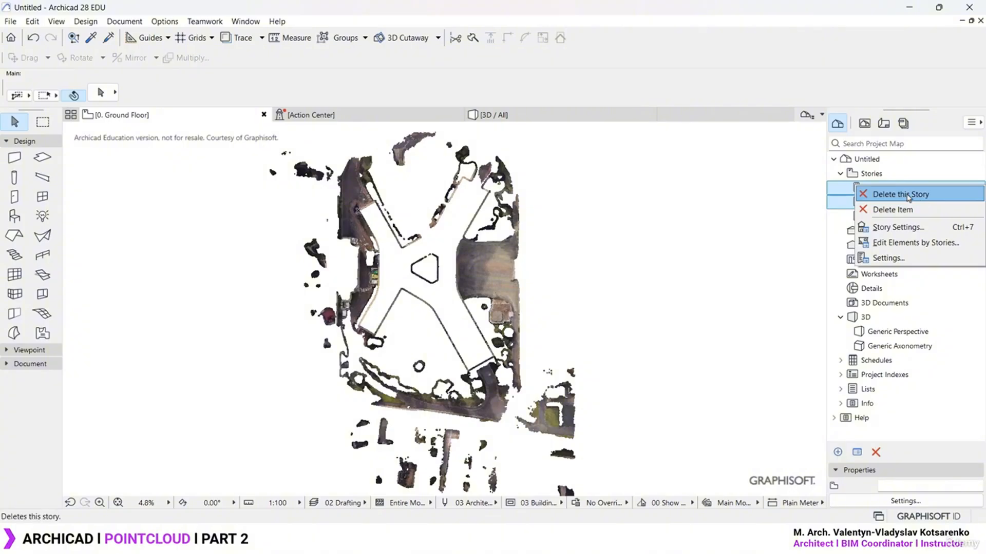
click(914, 198)
click(585, 233)
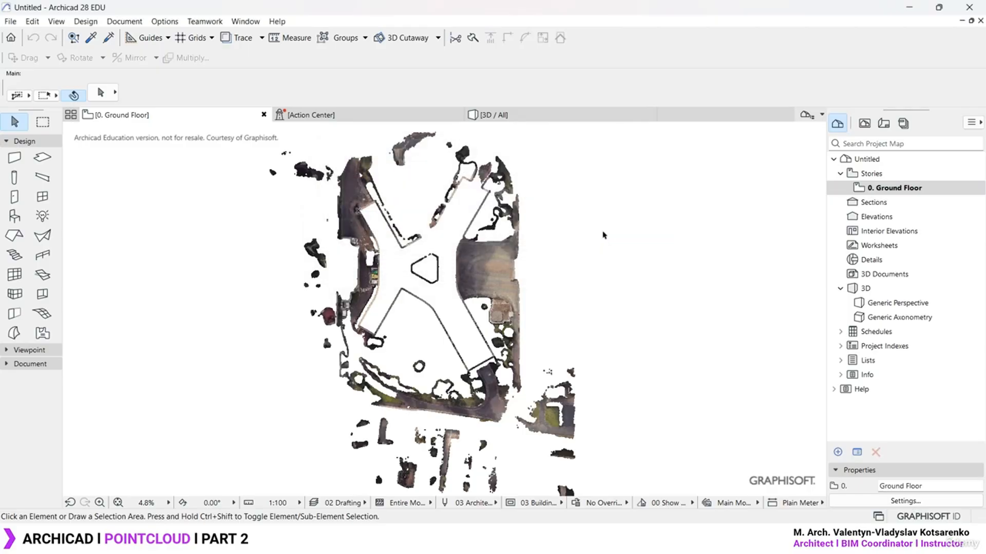
Enter 100 in the Floor Plan Cut Plane settings and apply it
click(124, 21)
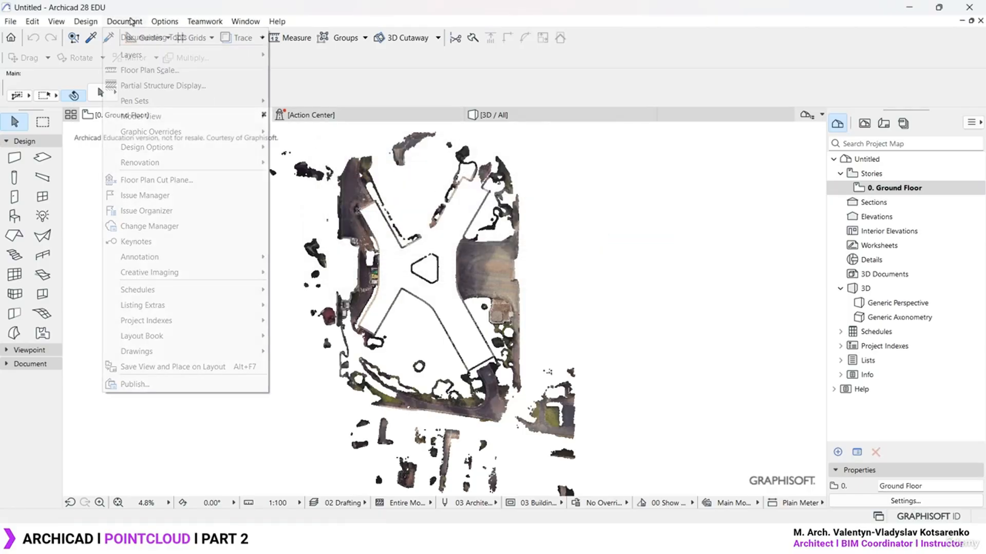
click(154, 180)
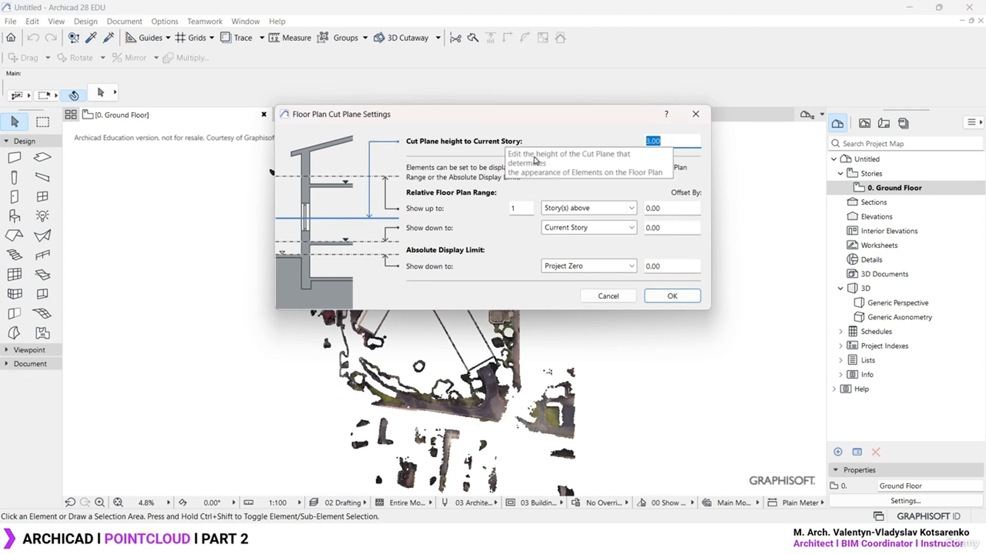
text(100)
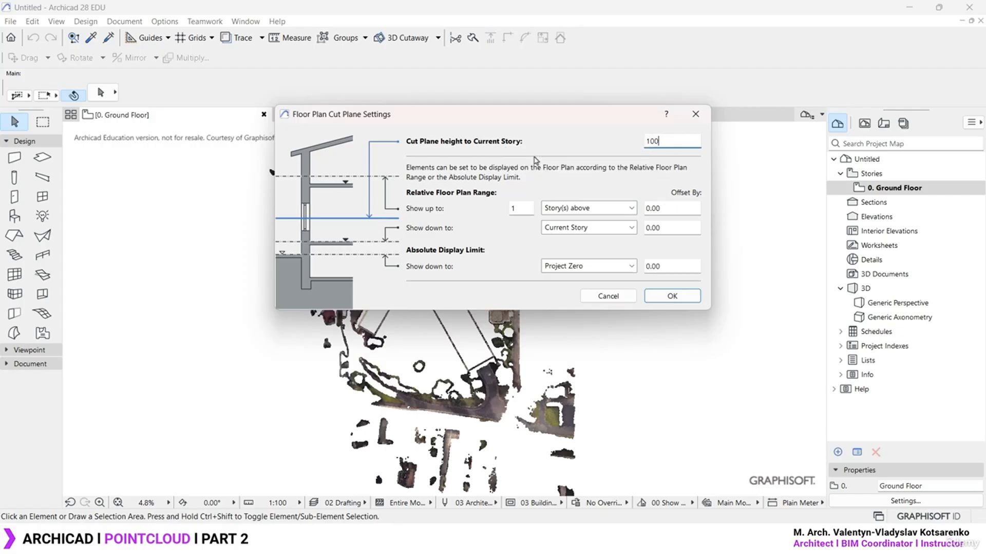
click(668, 208)
click(670, 295)
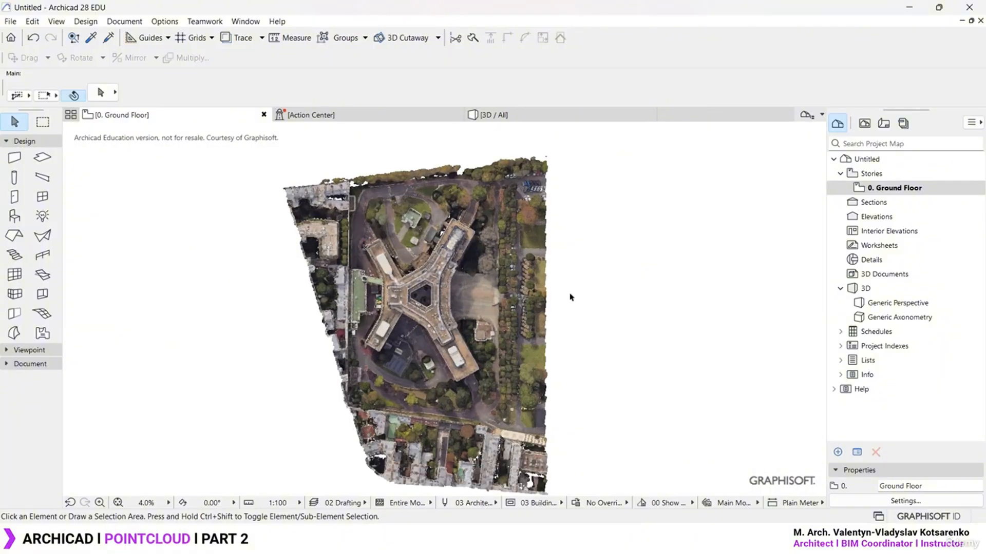
Revisit the Floor Plan Cut Plane settings, applying cut plane 90.00 with range up to 100.00
click(124, 21)
click(154, 180)
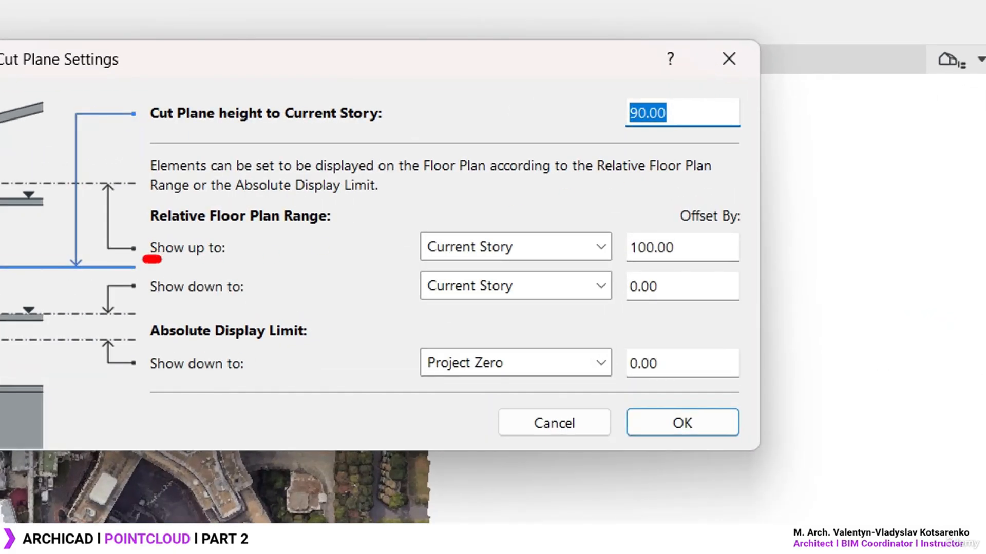
drag(160, 260, 196, 259)
drag(453, 265, 497, 263)
drag(615, 264, 690, 261)
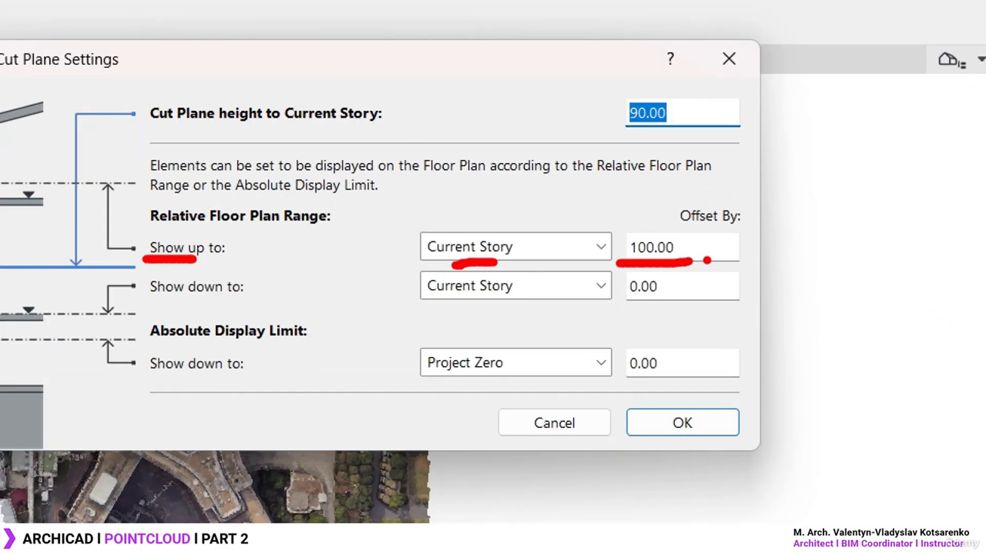
drag(602, 83, 710, 140)
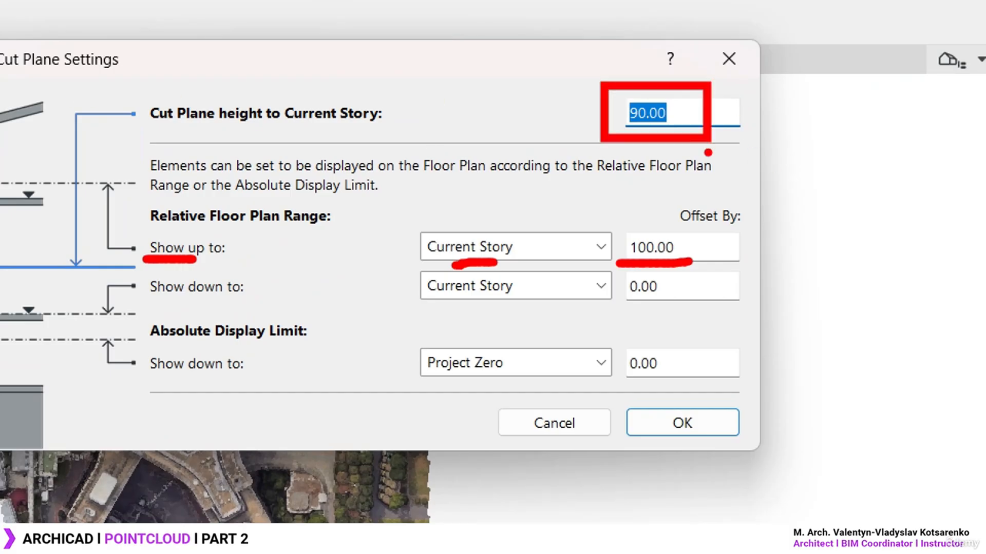
key(Escape)
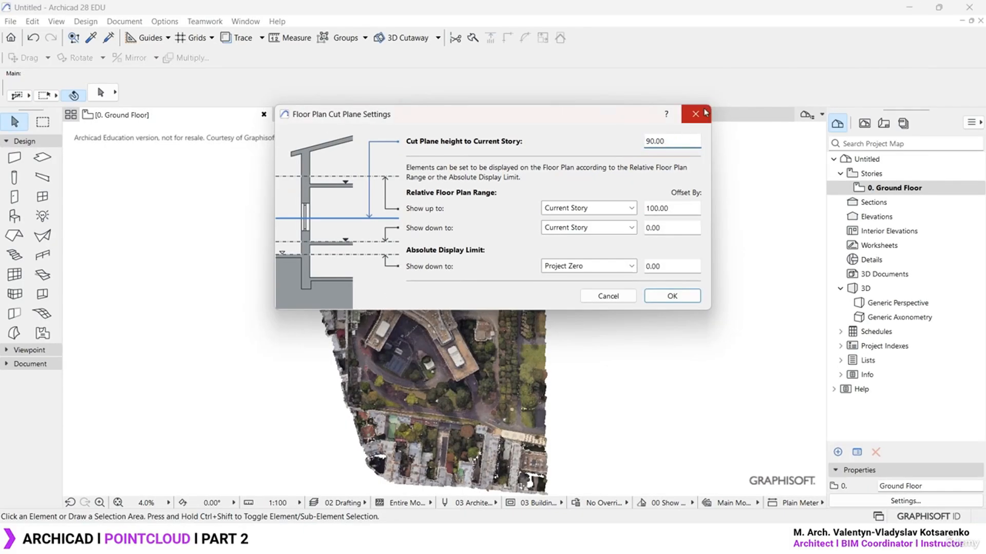
click(672, 296)
Switch to the 3D view and orbit the model to see the park side
click(648, 334)
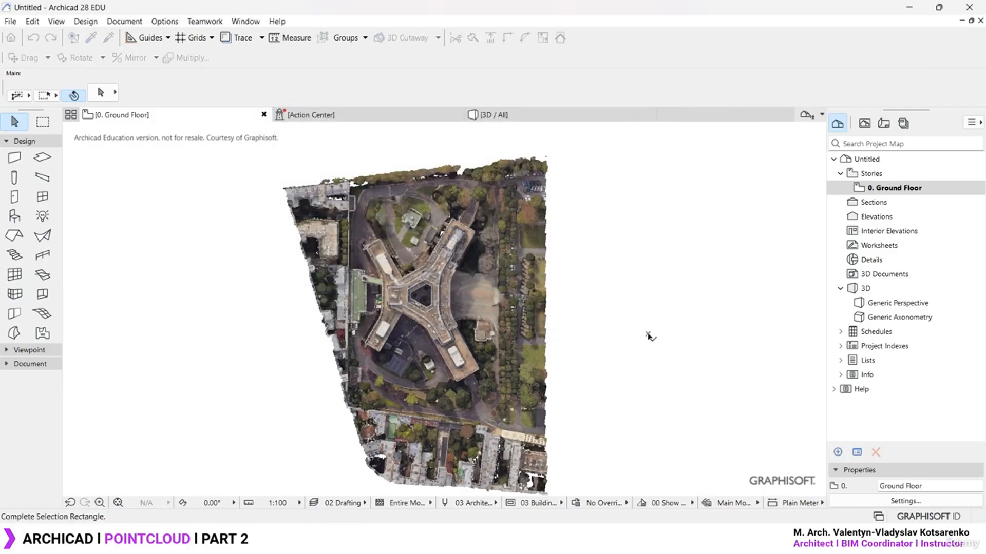
click(637, 306)
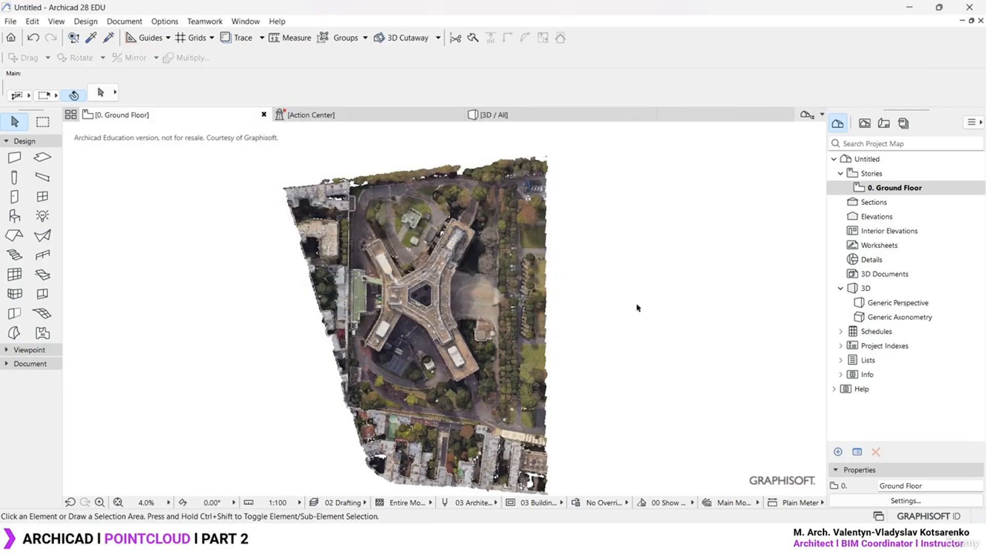
click(530, 121)
scroll(390, 301, up, 2)
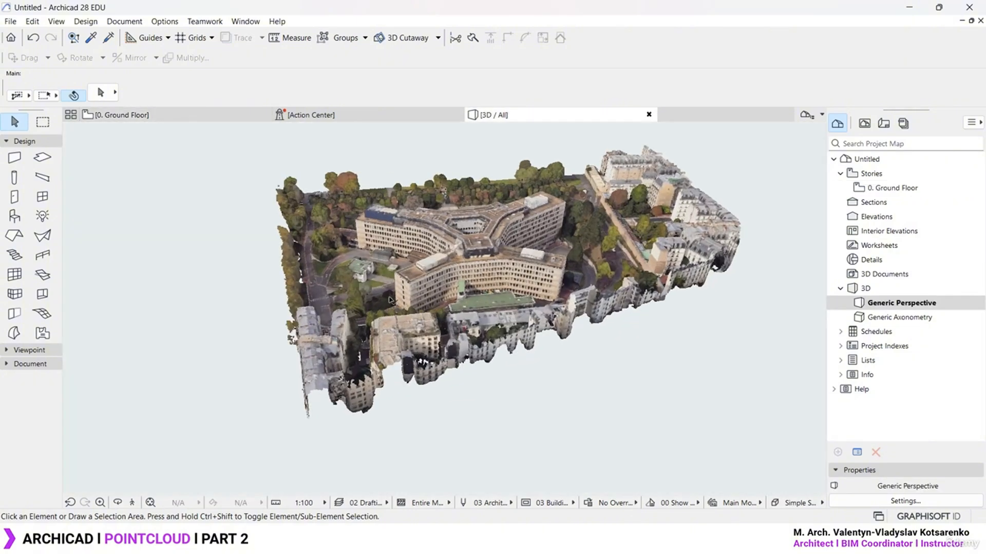
shift+middle_drag(408, 330, 743, 253)
middle_drag(636, 274, 637, 303)
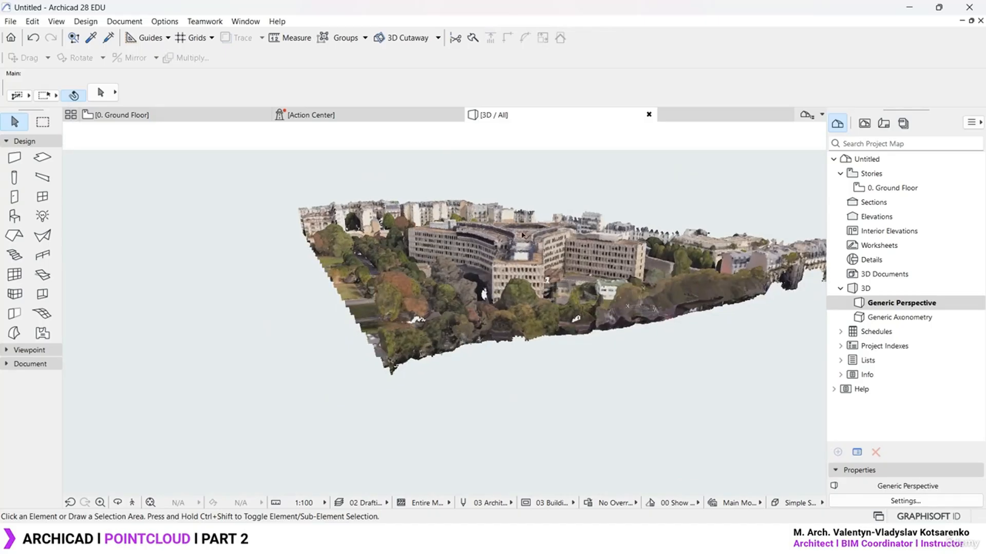
scroll(523, 234, up, 10)
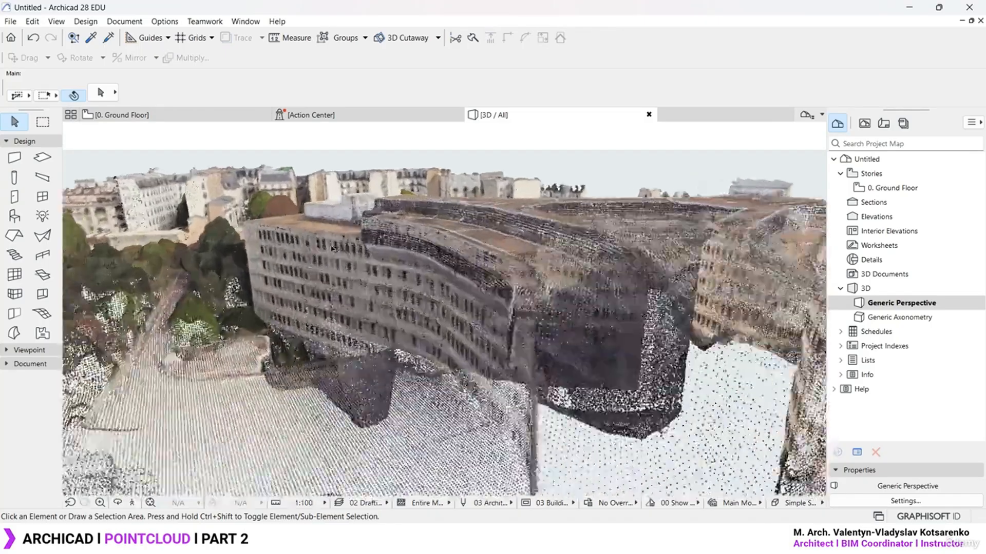
scroll(331, 247, up, 10)
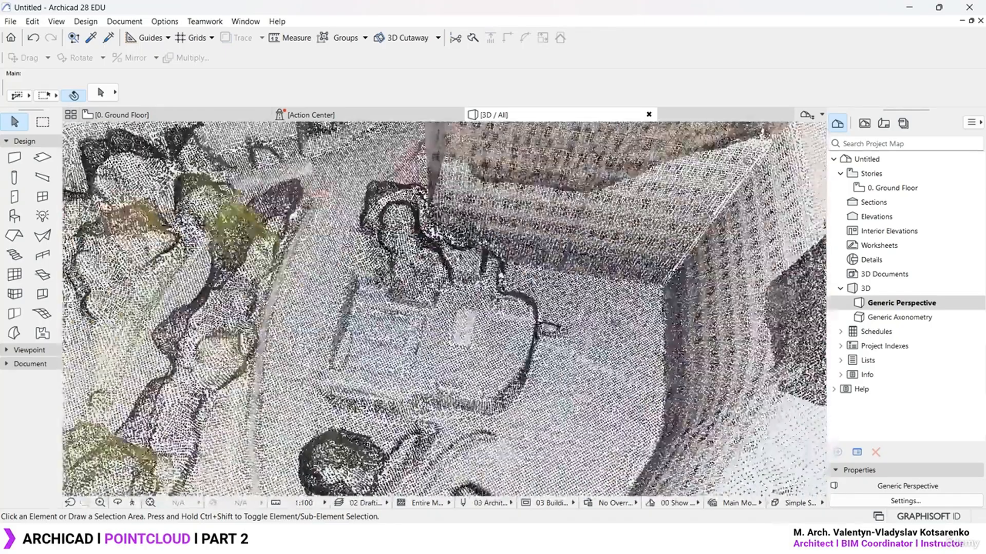
scroll(451, 288, down, 10)
scroll(434, 313, up, 8)
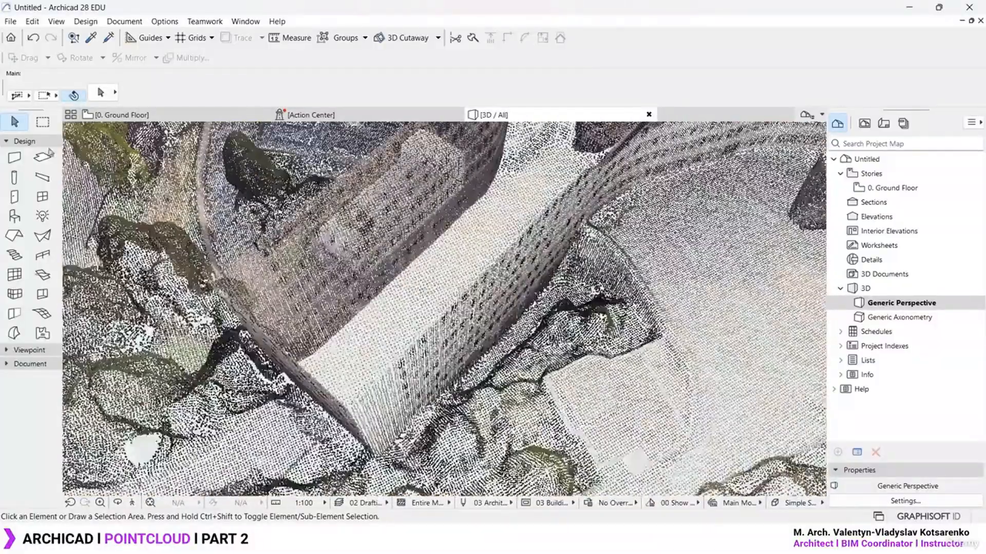
Start a composite-structure wall, try a single straight wall segment, then undo it
click(15, 158)
scroll(334, 285, up, 3)
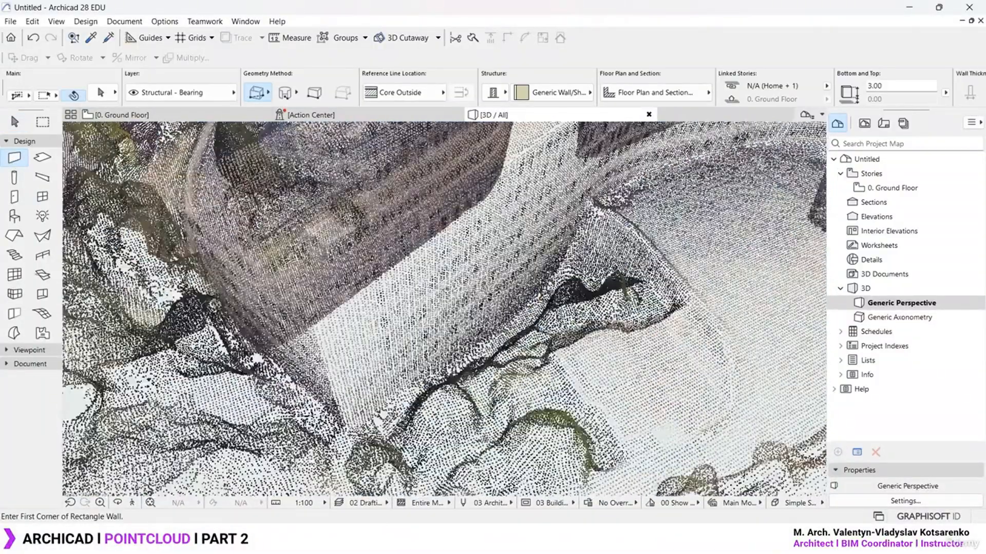
click(493, 93)
click(520, 92)
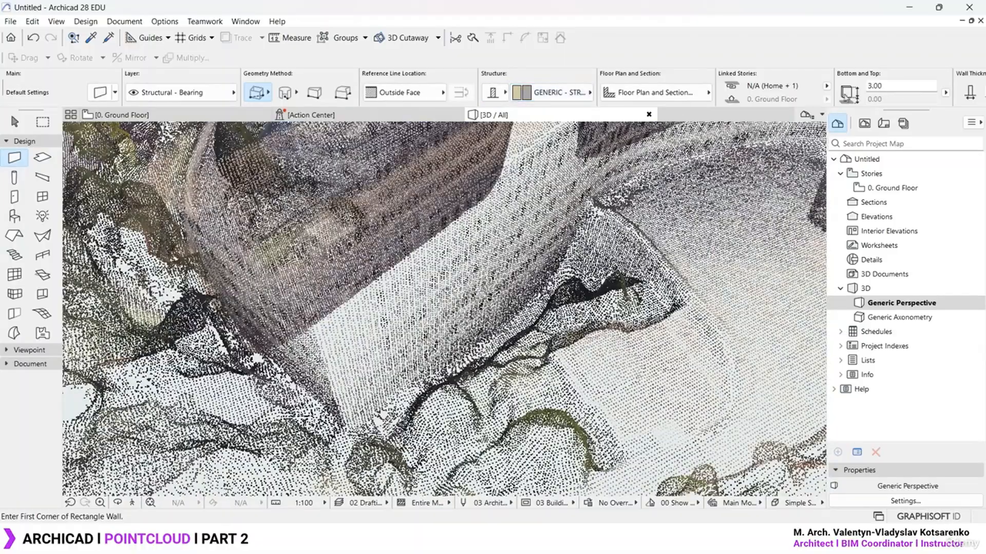
scroll(347, 417, up, 3)
click(348, 433)
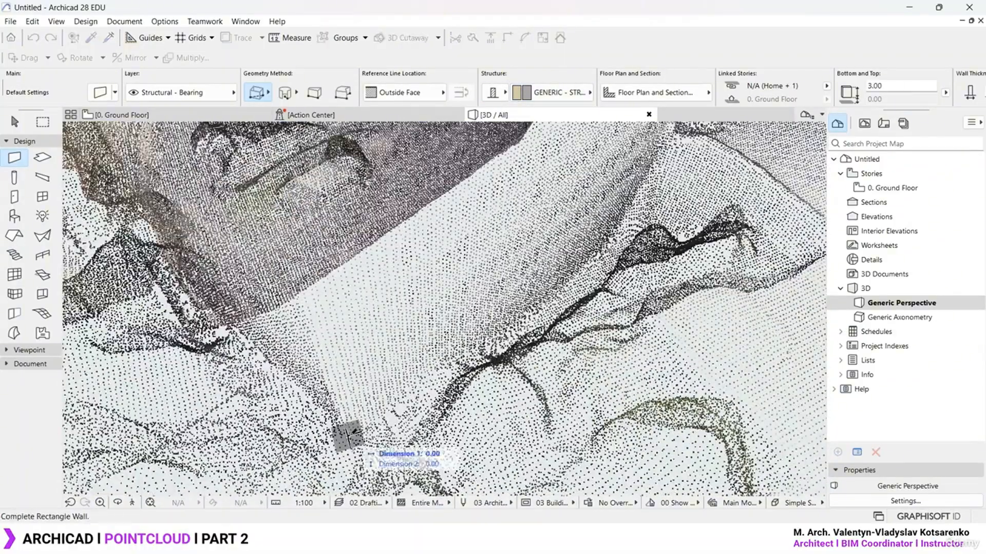
scroll(349, 433, down, 3)
middle_drag(360, 411, 246, 485)
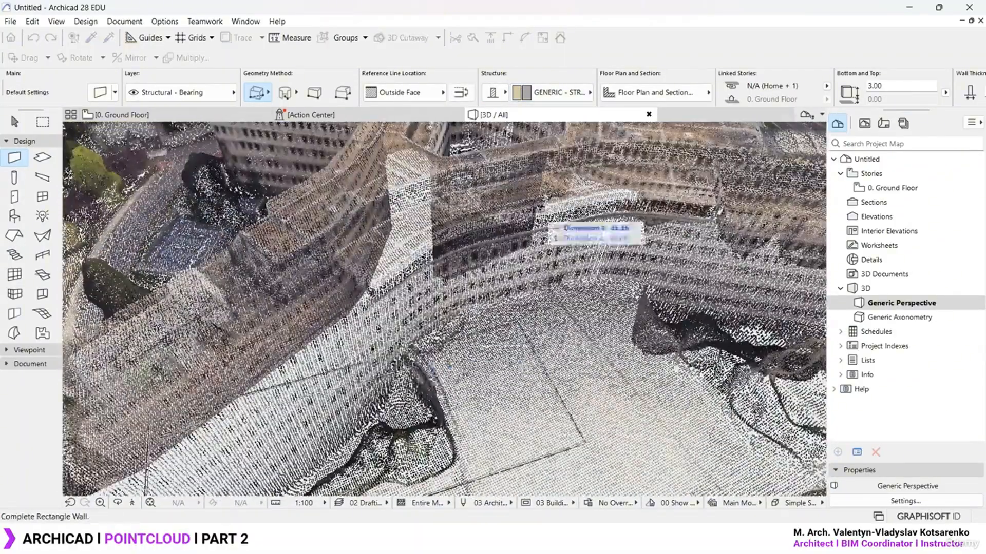
click(260, 94)
click(267, 83)
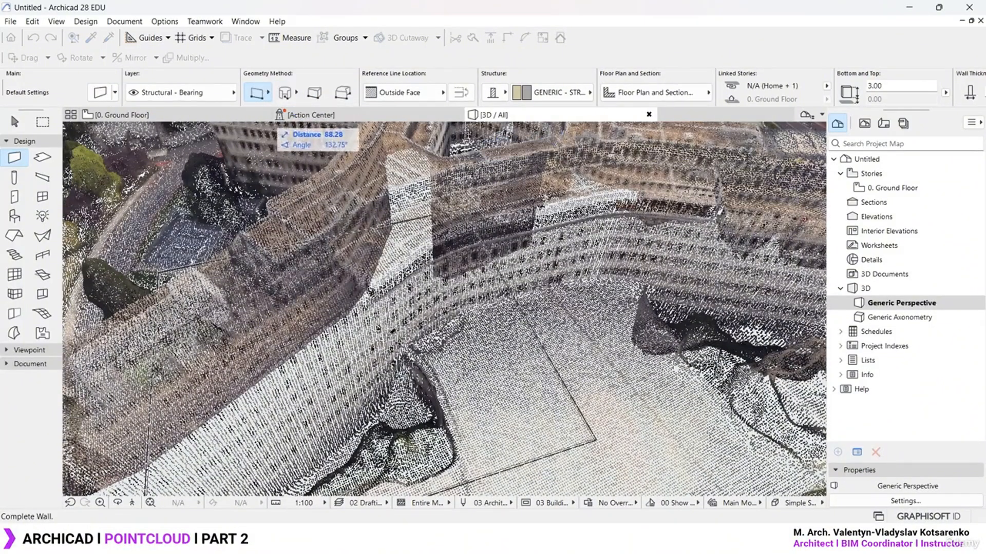
shift+middle_drag(457, 333, 354, 367)
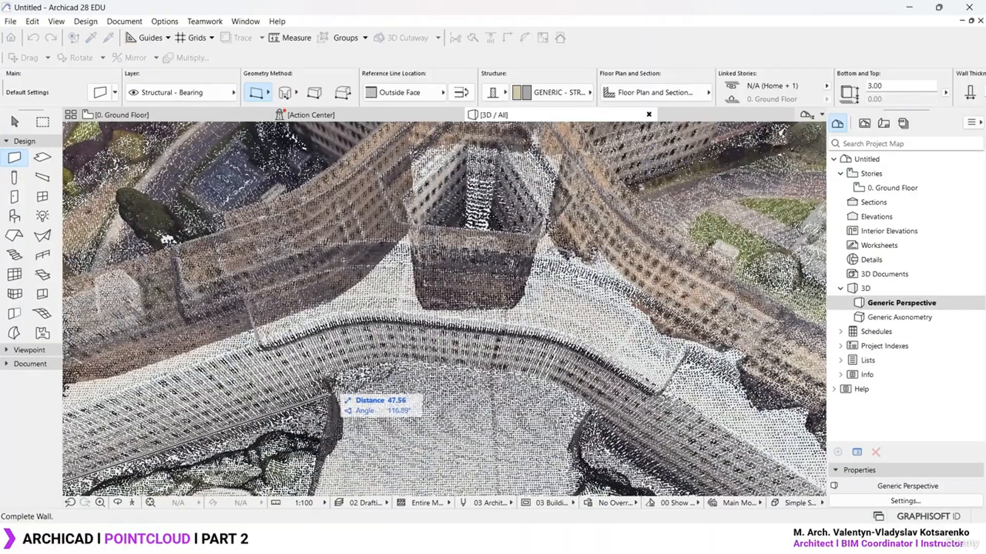
click(327, 388)
middle_drag(403, 360, 666, 215)
key(ctrl+z)
Set wall height to 40 and trace the building outline as a 17-segment polywall
drag(887, 86, 798, 105)
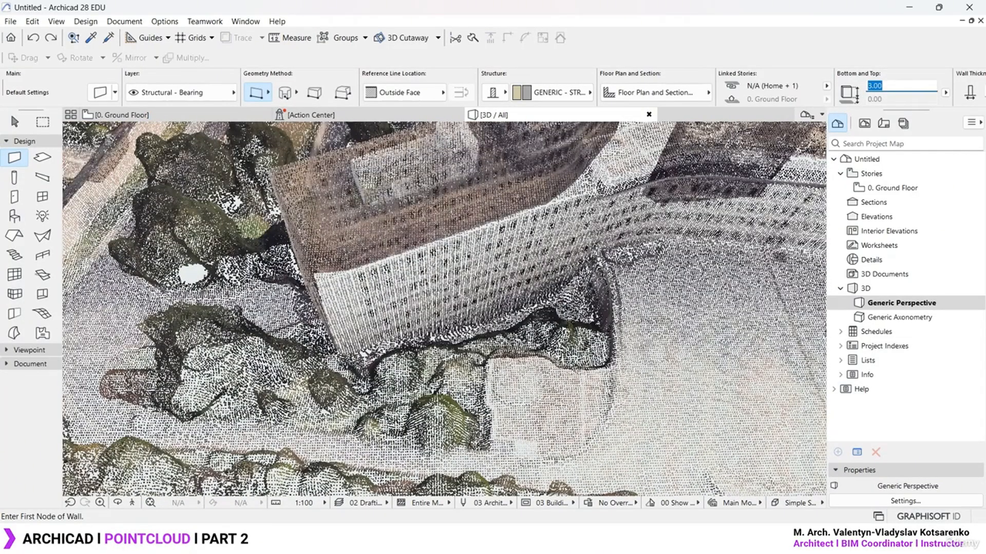
text(40)
key(Return)
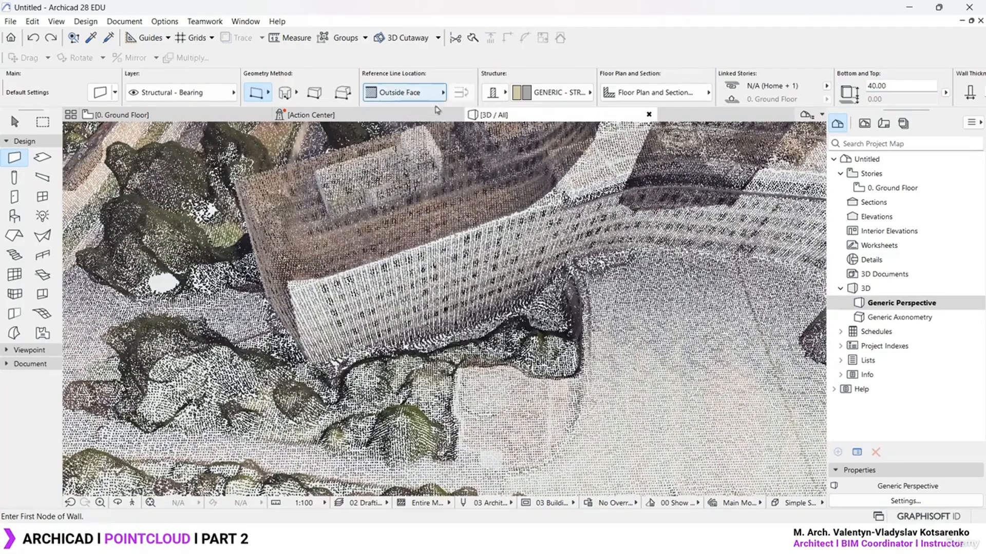
click(257, 92)
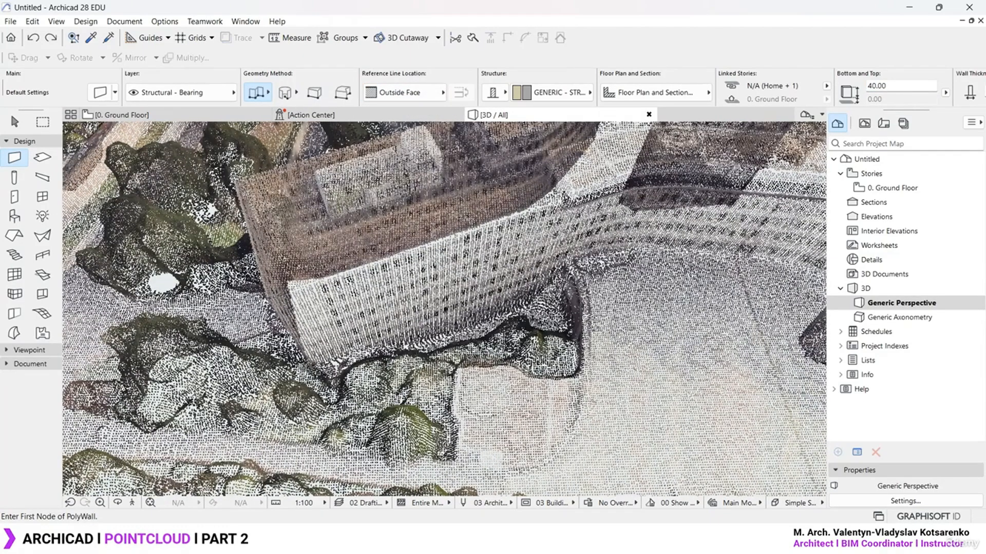
click(315, 365)
click(569, 285)
middle_drag(580, 281, 288, 317)
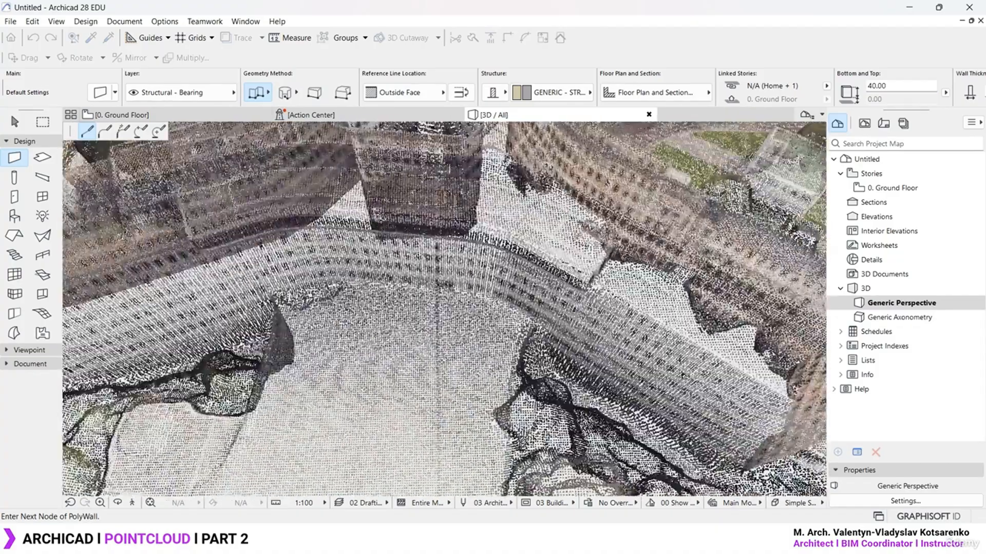
scroll(353, 285, down, 10)
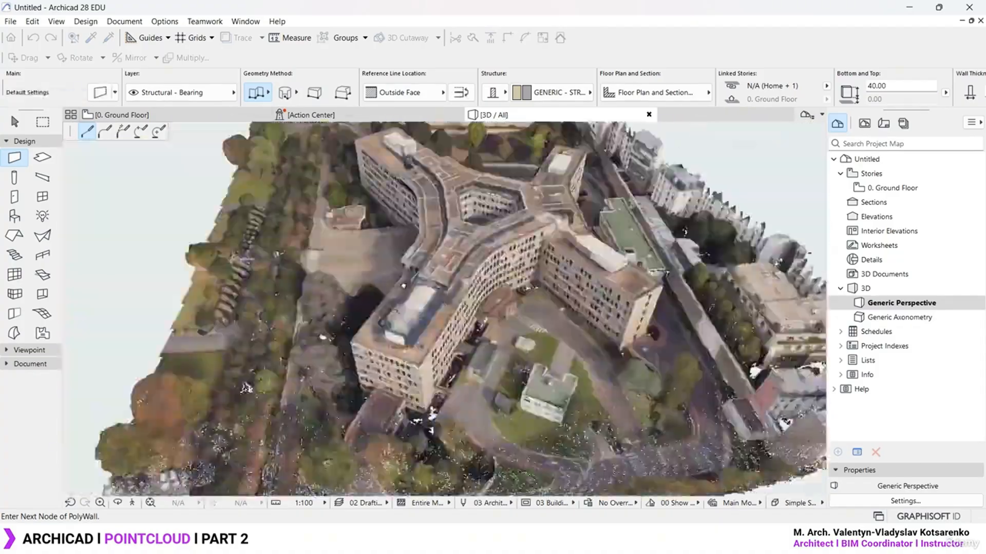
scroll(637, 354, up, 10)
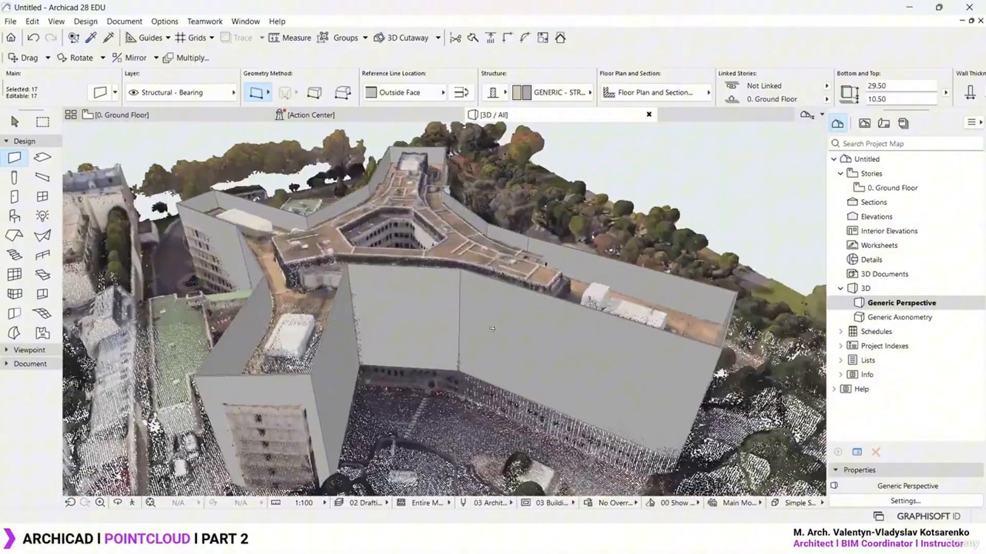
key(ctrl+a)
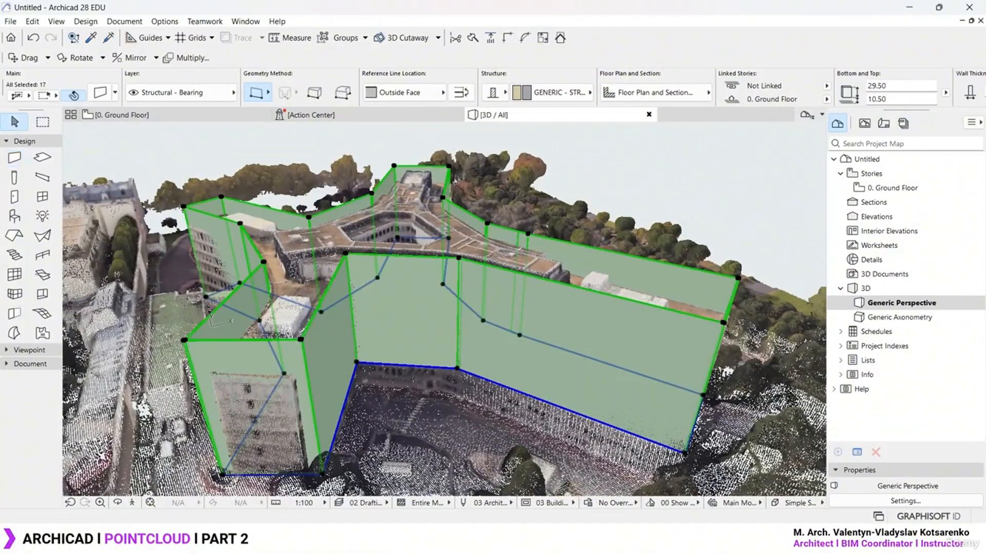
Drop the traced walls' top to 21.78 via the pet palette, then deselect and view the courtyard
middle_drag(710, 342, 629, 293)
click(638, 272)
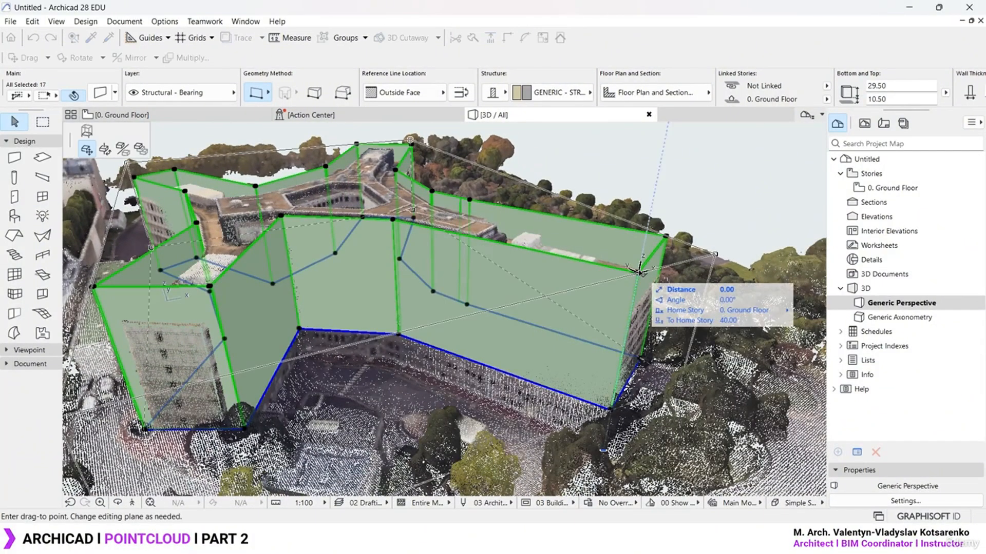
click(619, 322)
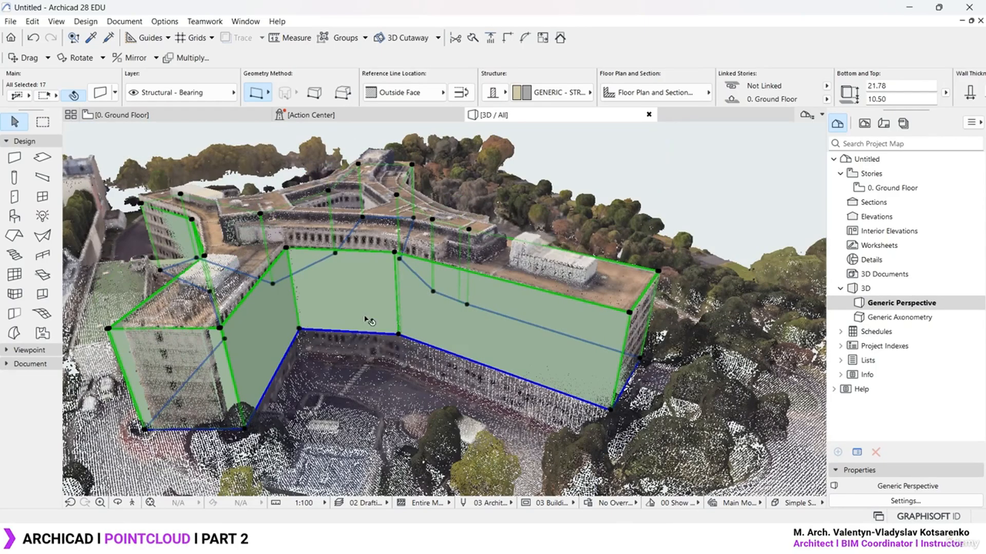
shift+middle_drag(619, 323, 662, 324)
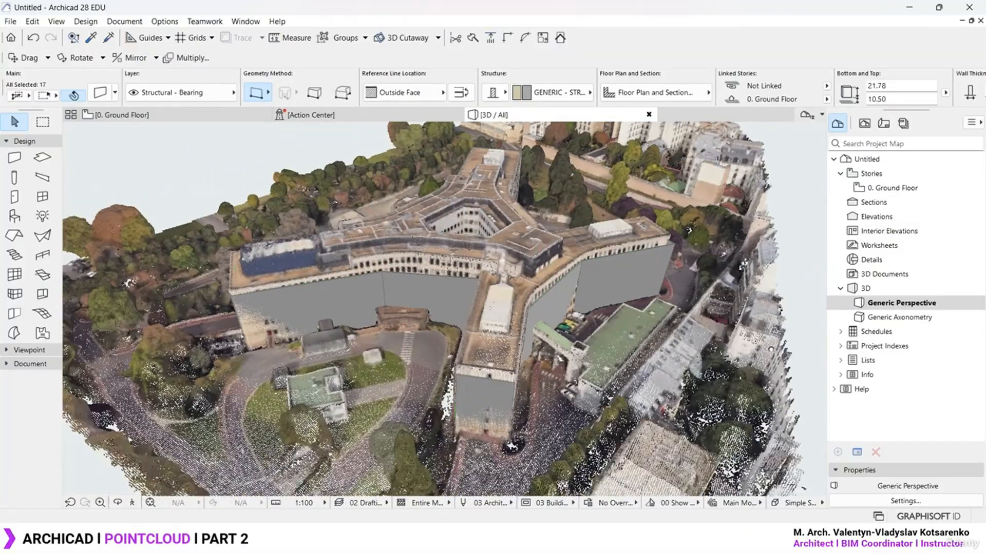
click(816, 202)
scroll(404, 271, up, 3)
shift+middle_drag(404, 271, 513, 225)
scroll(409, 192, down, 3)
shift+middle_drag(445, 291, 443, 279)
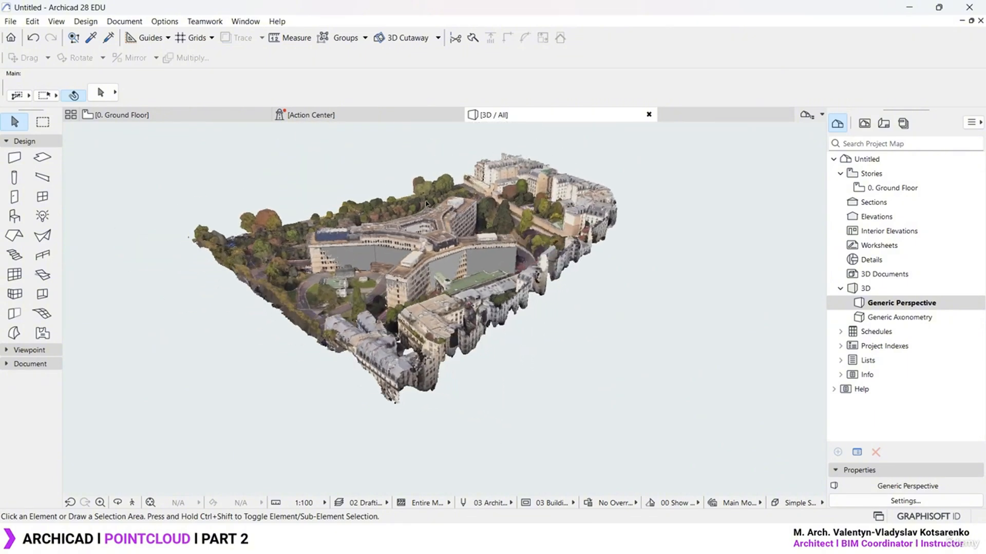
scroll(426, 204, up, 5)
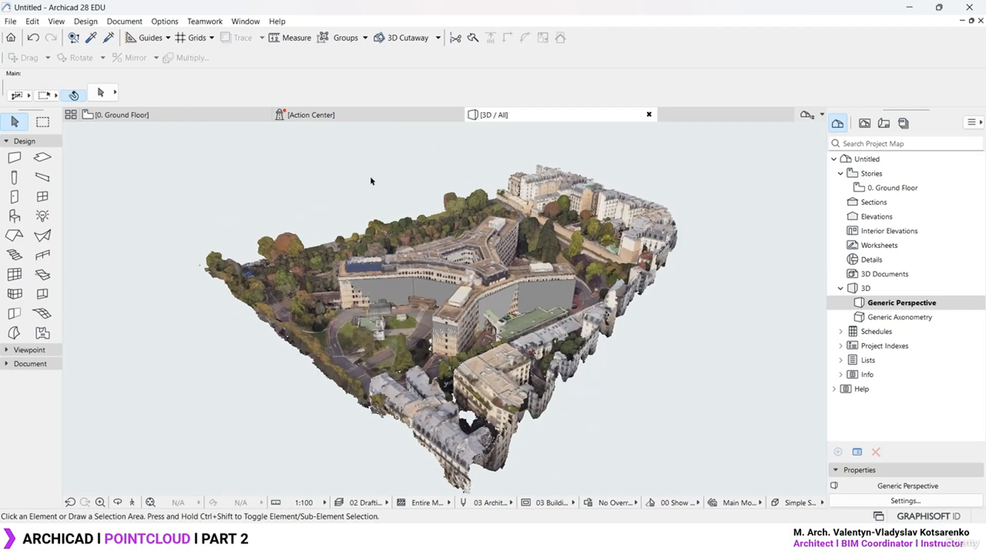
Create the Picture1 photorender with PhotoRender Projection and return to the 3D window
click(121, 23)
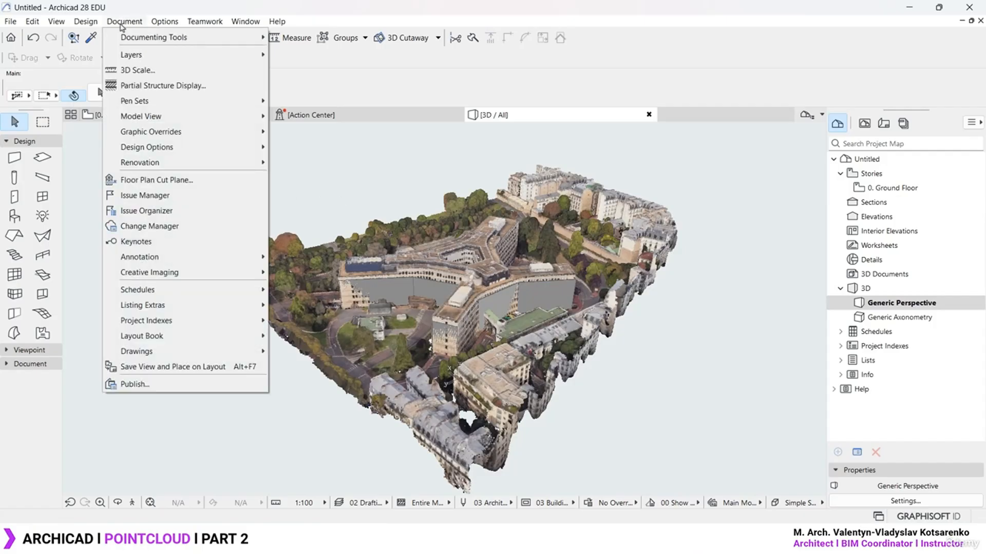
mouse_move(193, 257)
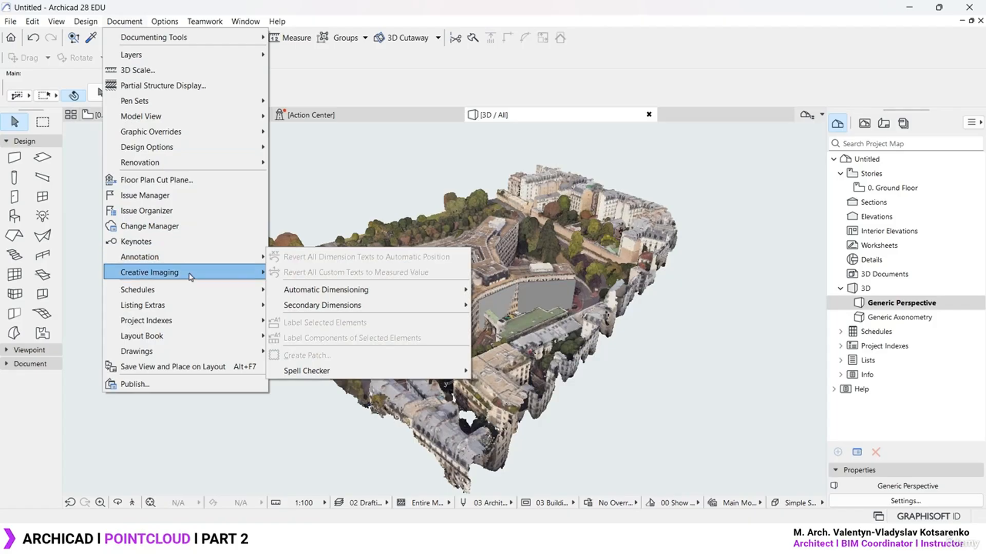
mouse_move(191, 278)
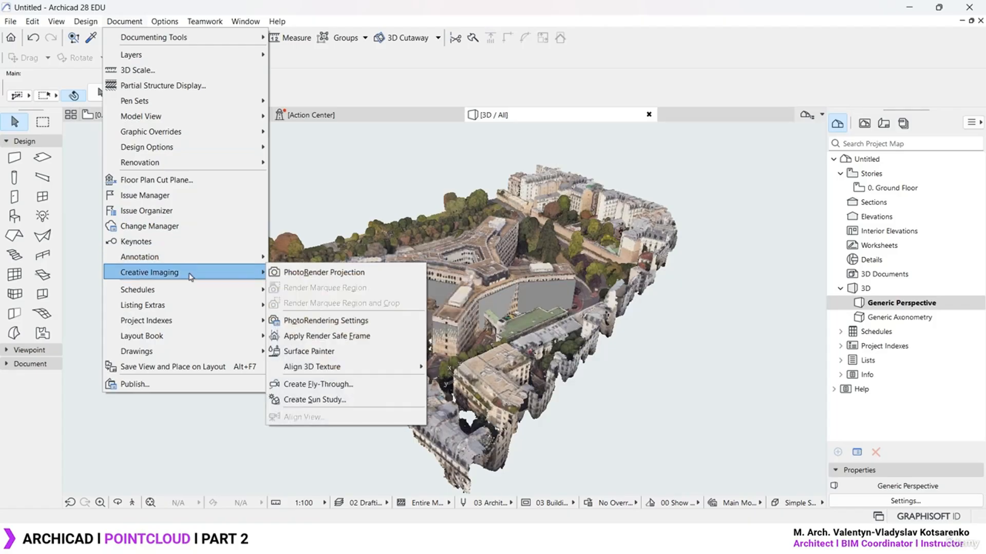
click(349, 278)
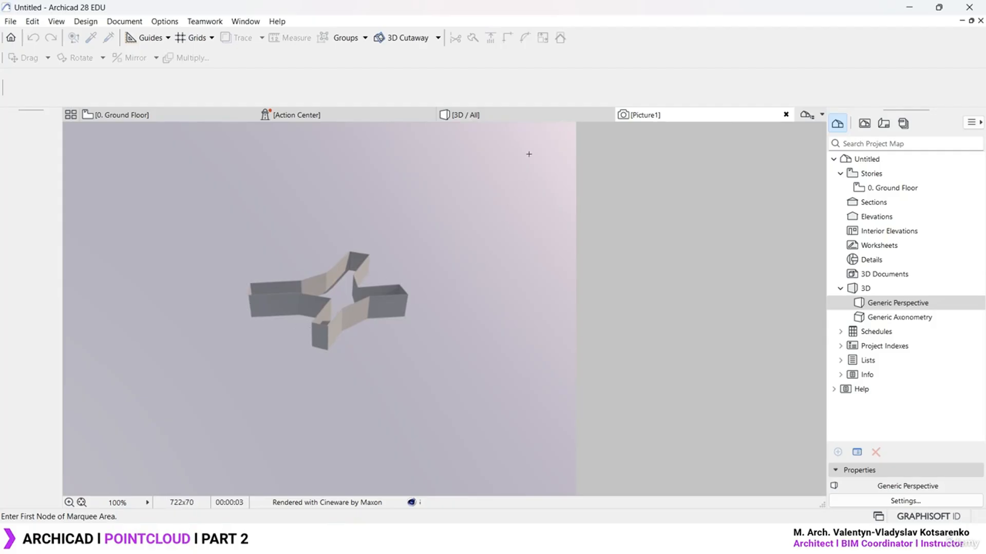
click(529, 119)
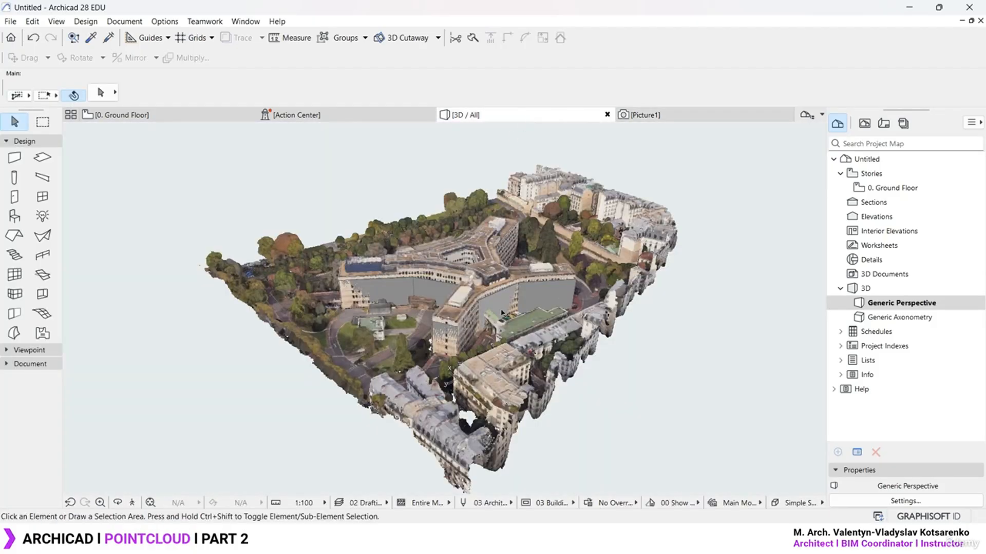
scroll(455, 296, up, 5)
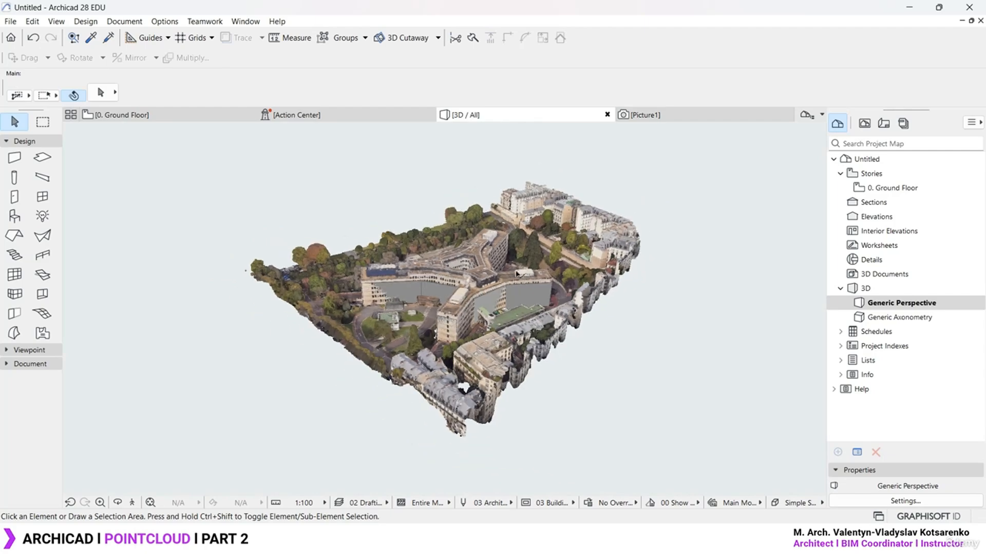
scroll(460, 262, up, 4)
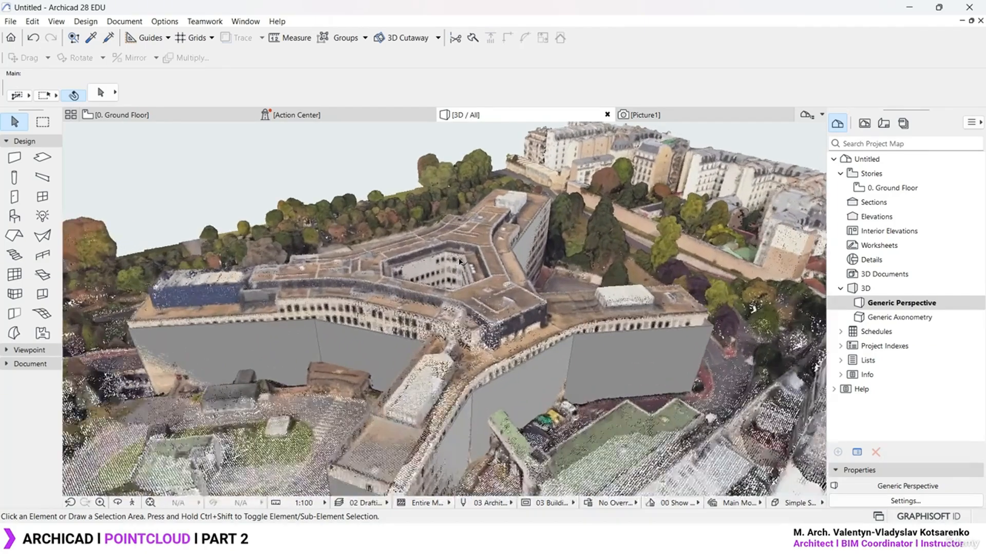
shift+middle_drag(459, 262, 487, 308)
shift+middle_drag(481, 385, 475, 226)
scroll(475, 227, down, 8)
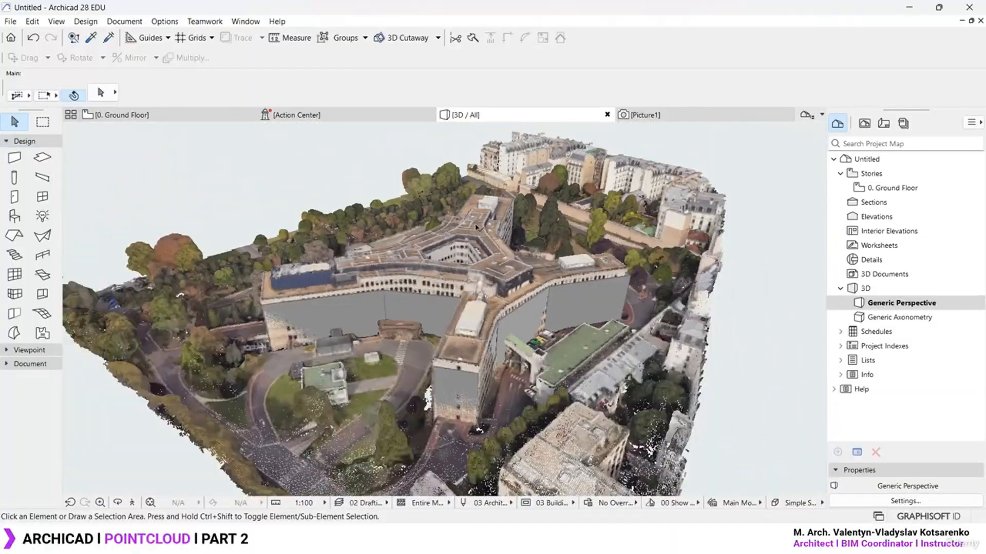
shift+middle_drag(462, 308, 525, 210)
scroll(519, 200, up, 2)
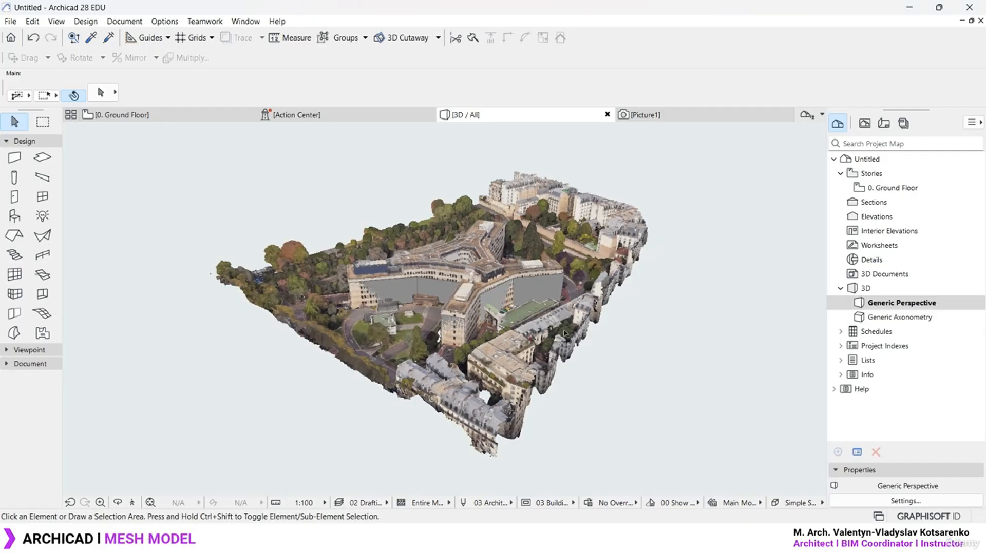
shift+middle_drag(462, 359, 519, 374)
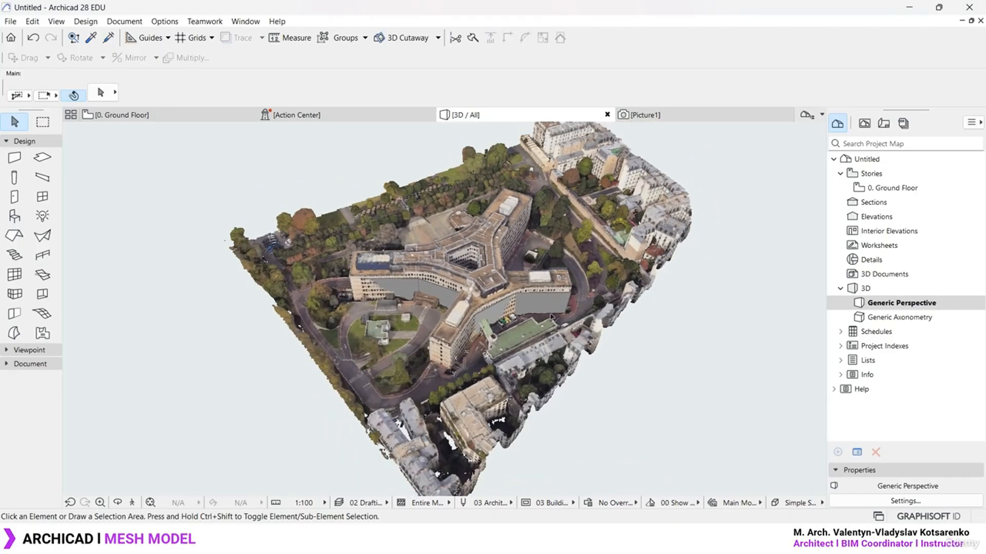
Open the 0. Ground Floor plan and pan and zoom to frame it
double_click(897, 188)
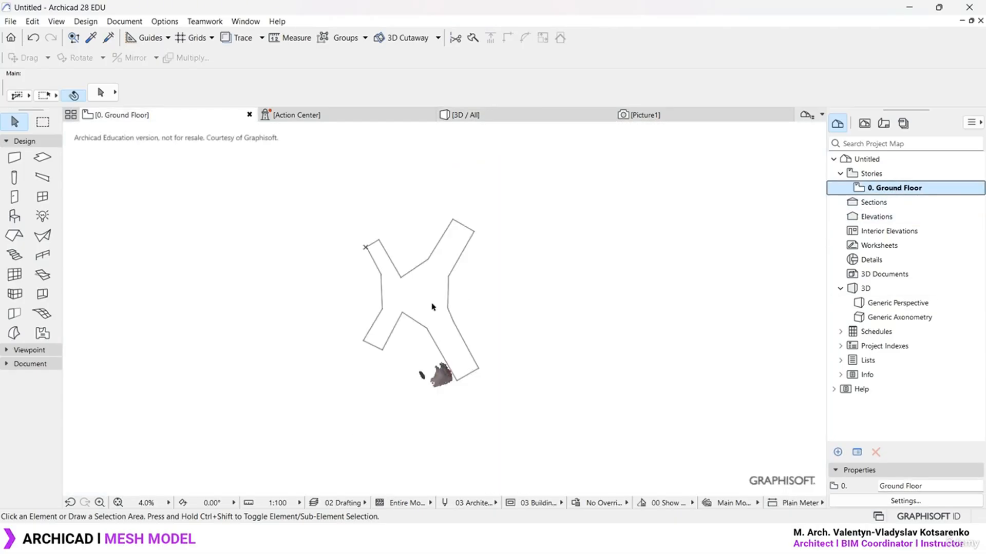
scroll(433, 306, down, 2)
middle_drag(553, 297, 347, 299)
scroll(411, 295, up, 1)
scroll(411, 294, up, 1)
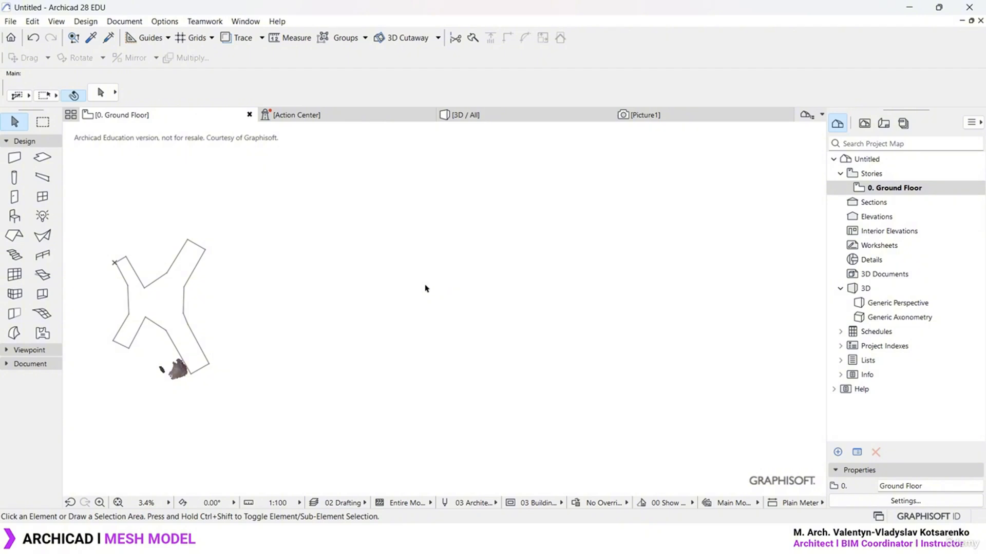
Go to File > Interoperability > Merge > Merge from File
click(11, 22)
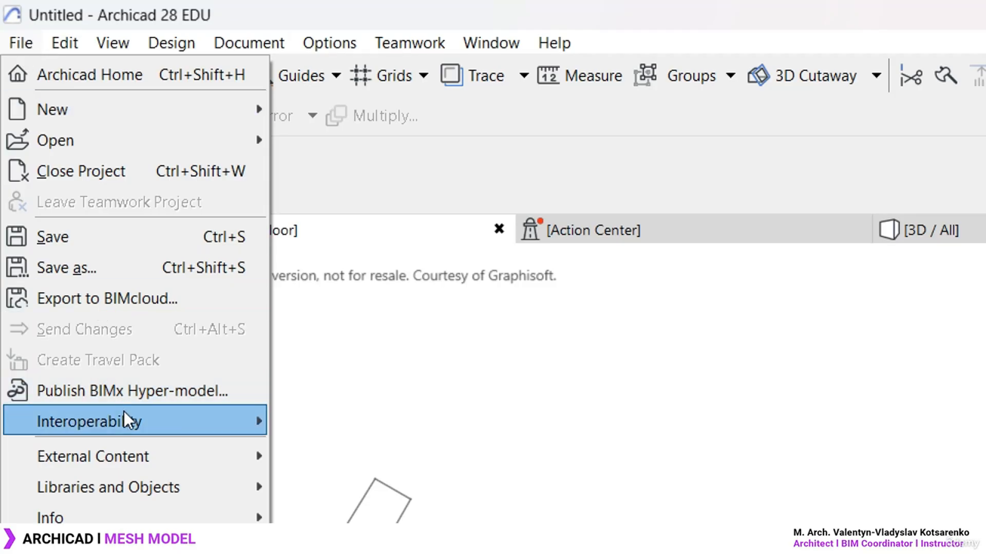
mouse_move(129, 422)
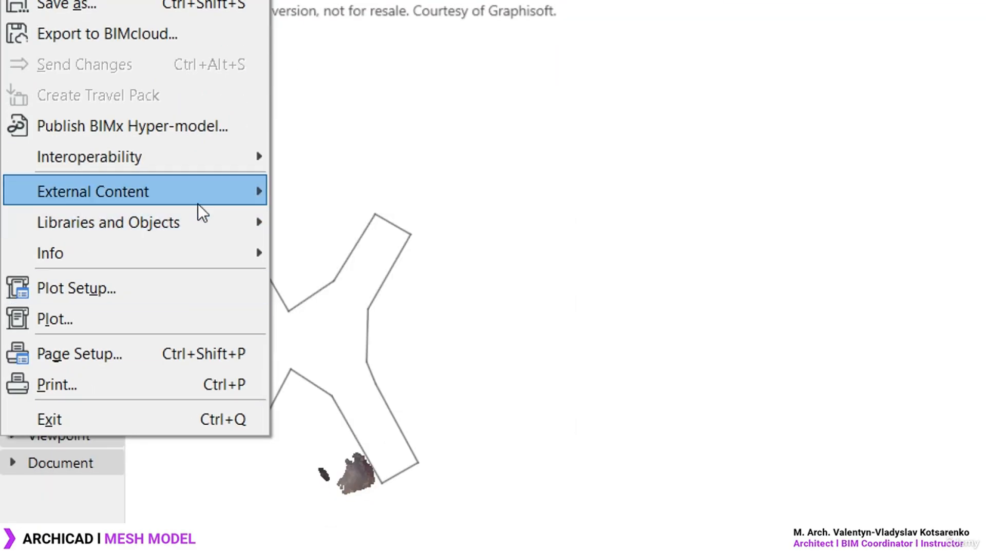
mouse_move(340, 154)
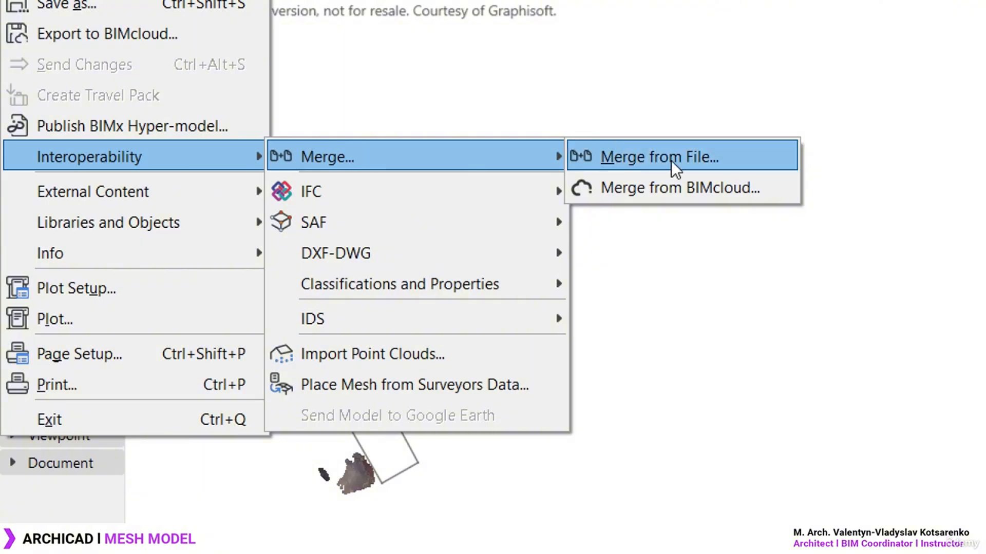
Start Merge from File and limit the file list to Collada (*.dae)
mouse_move(211, 197)
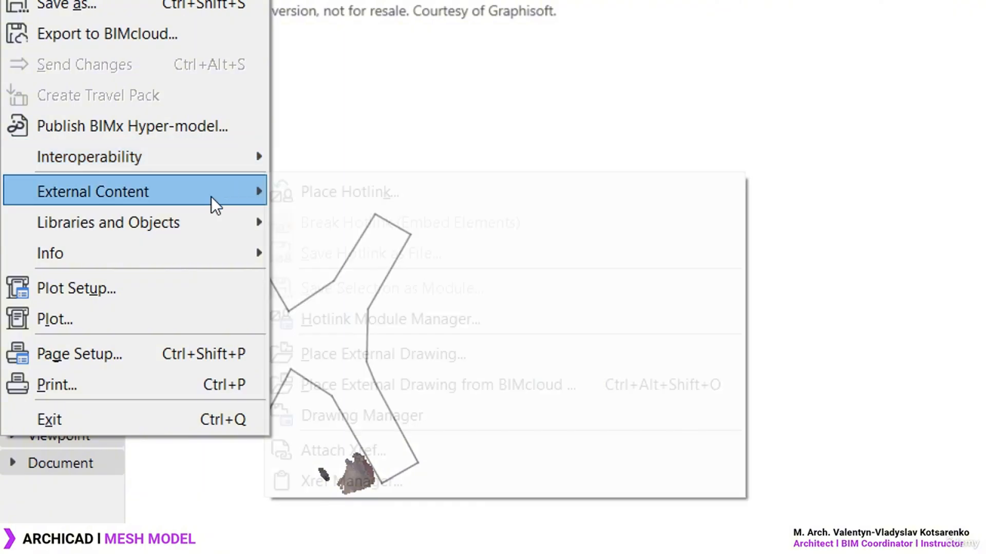
mouse_move(221, 155)
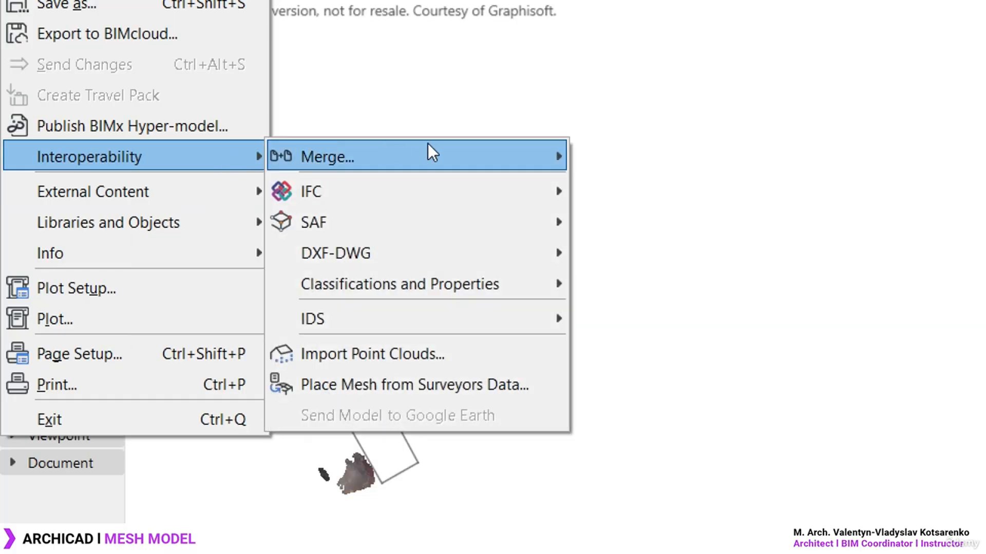
mouse_move(480, 150)
click(687, 155)
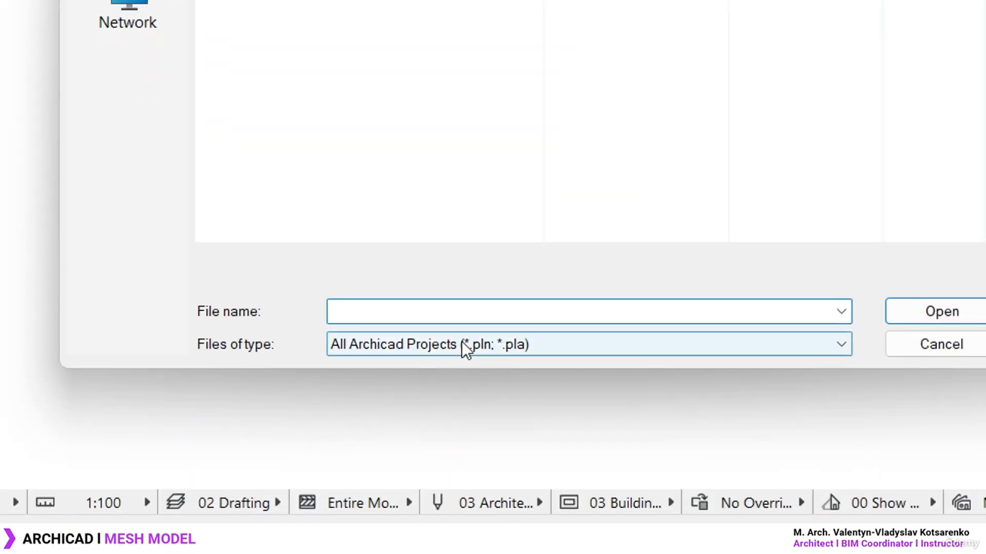
click(461, 346)
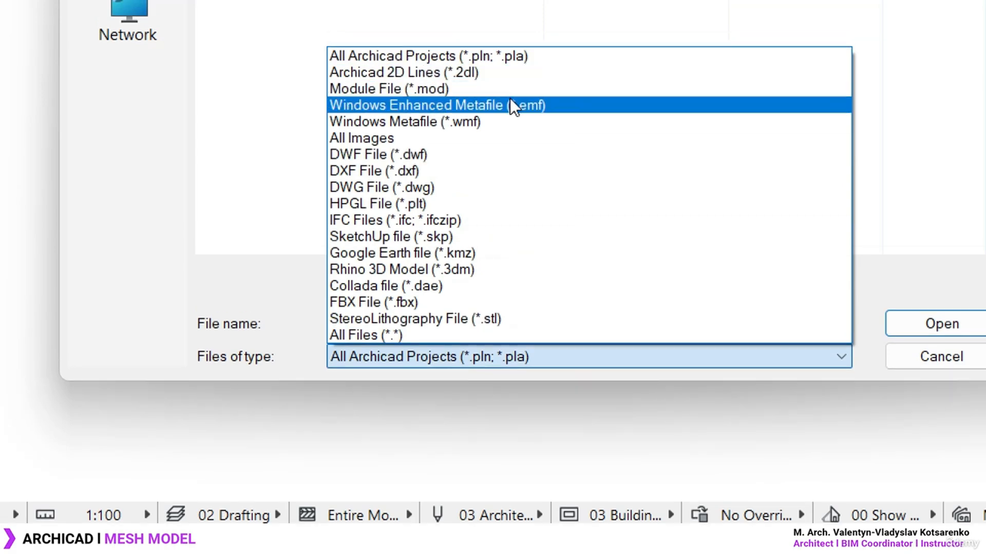
click(390, 286)
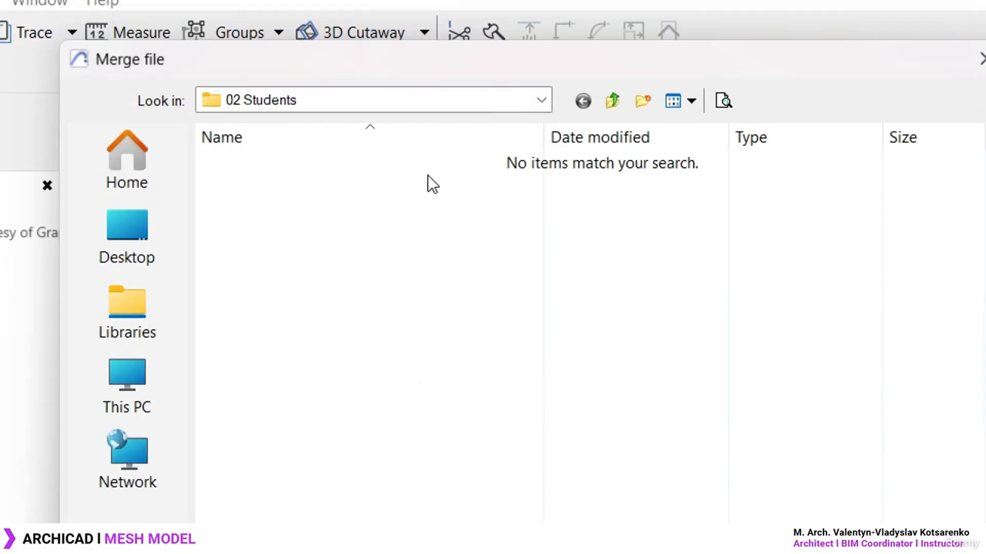
Merge Mesh Model.dae from the Desktop's Photogrammetry Model folder
click(143, 229)
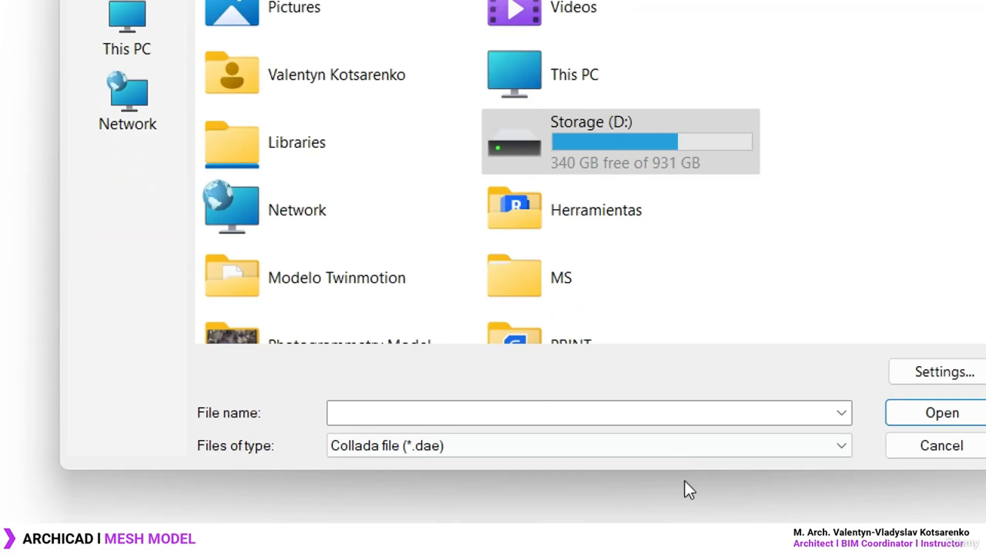
scroll(356, 226, down, 2)
double_click(355, 254)
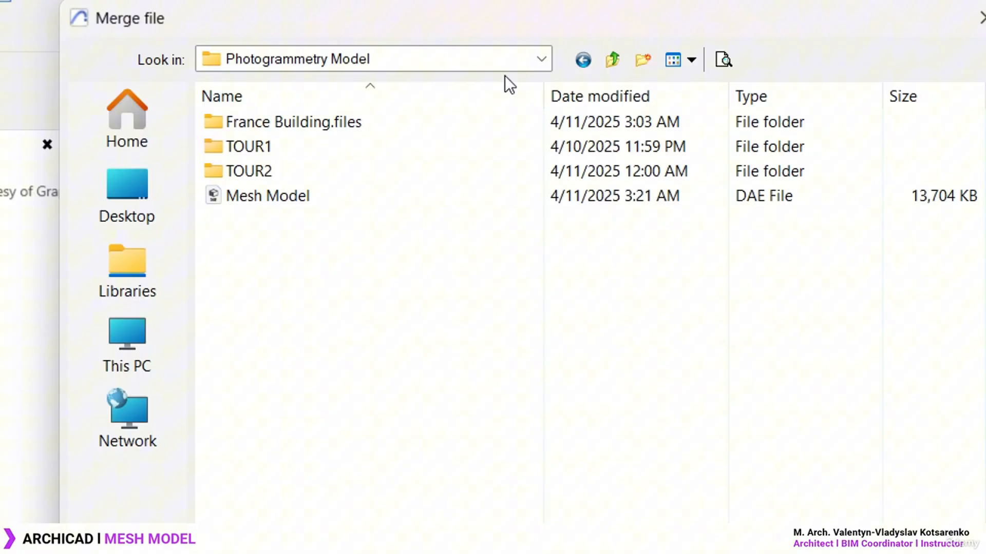
click(291, 195)
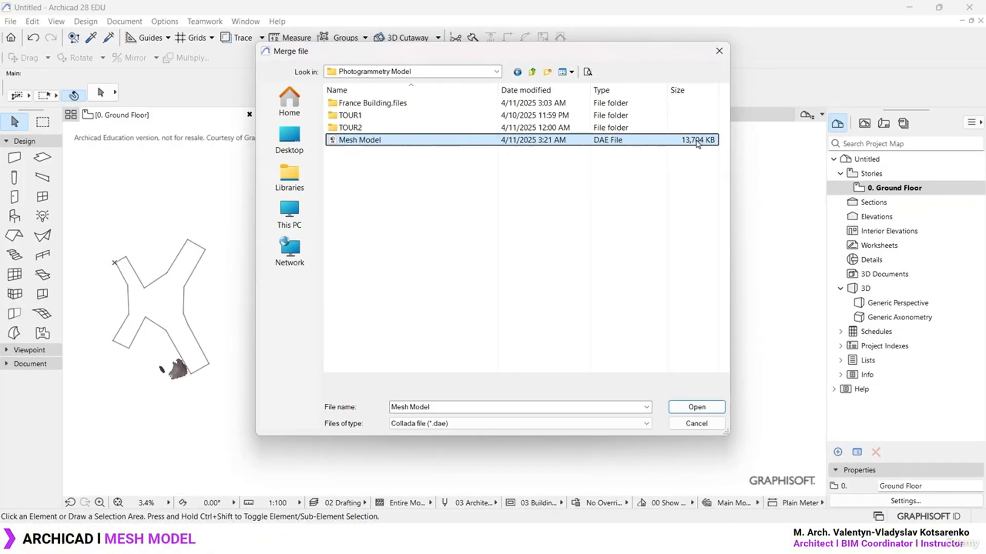
click(701, 408)
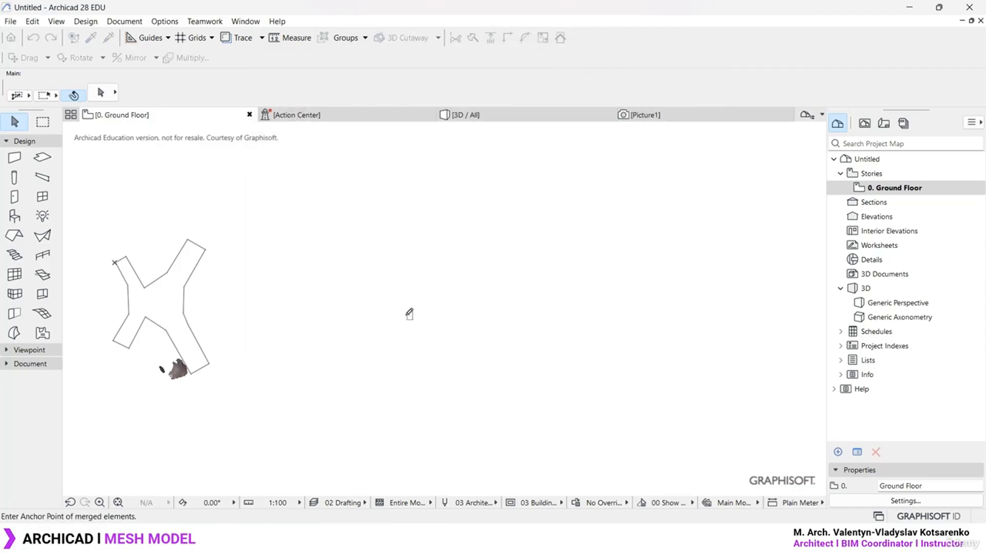
Set the anchor point to place Mesh Model0 on the Ground Floor plan, then zoom in to inspect it
scroll(216, 368, up, 4)
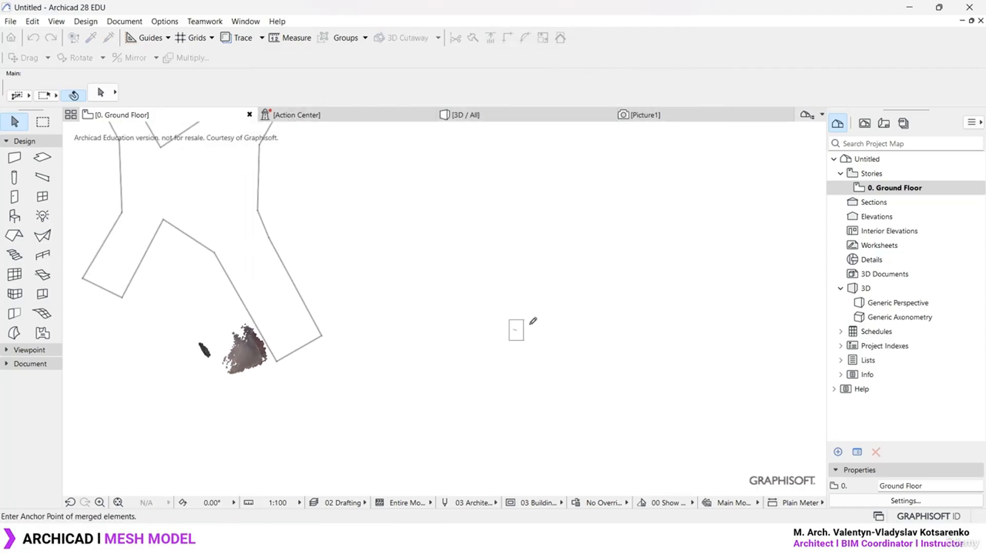
click(620, 310)
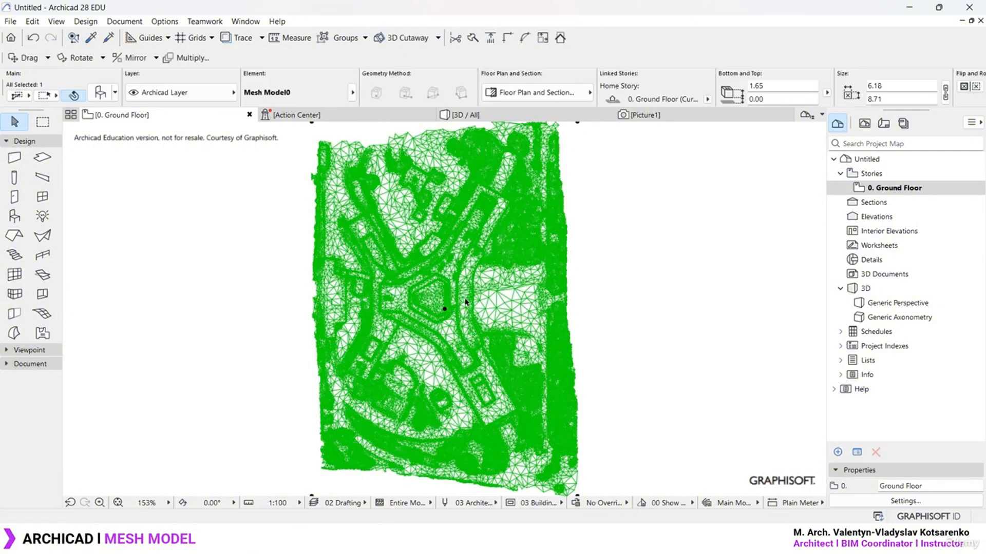
scroll(466, 301, up, 6)
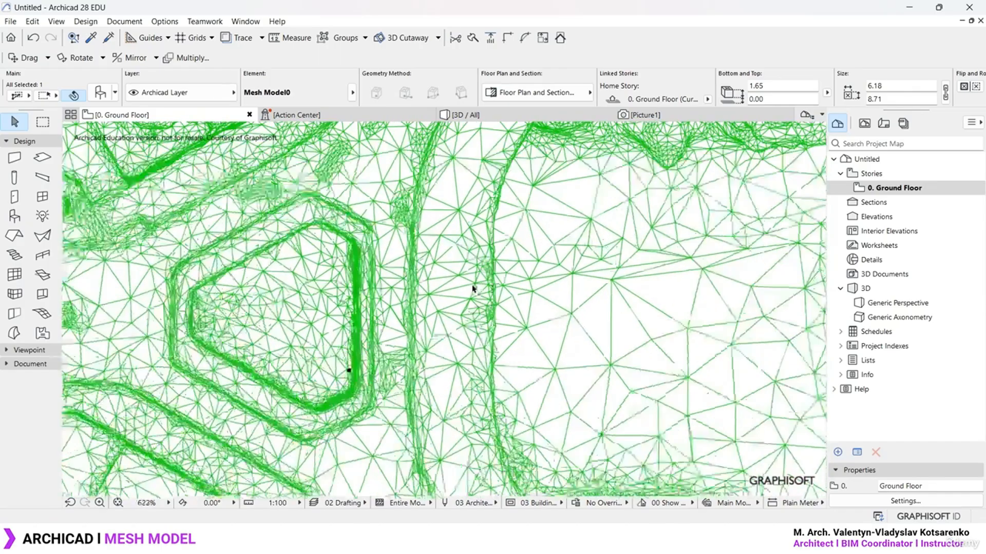
scroll(473, 288, down, 7)
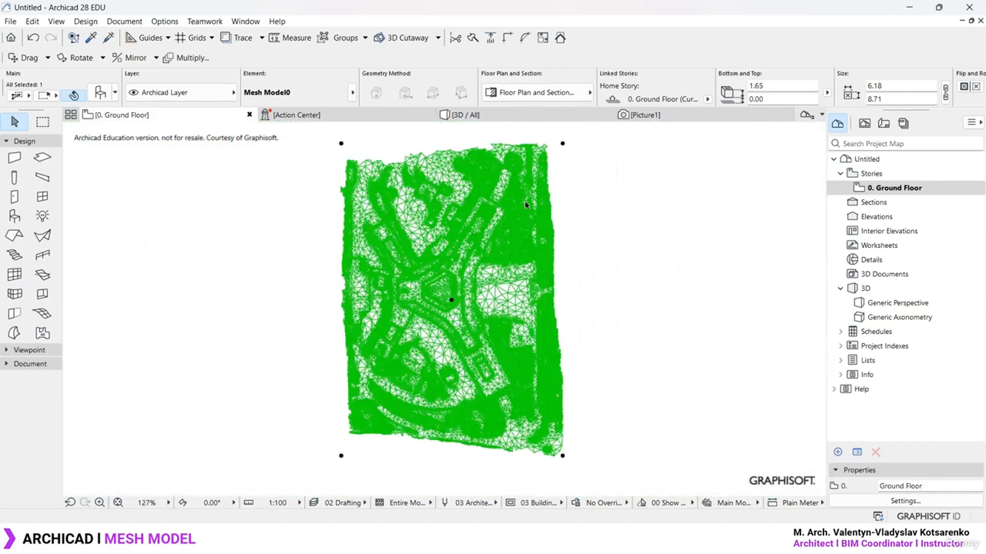
scroll(524, 204, up, 11)
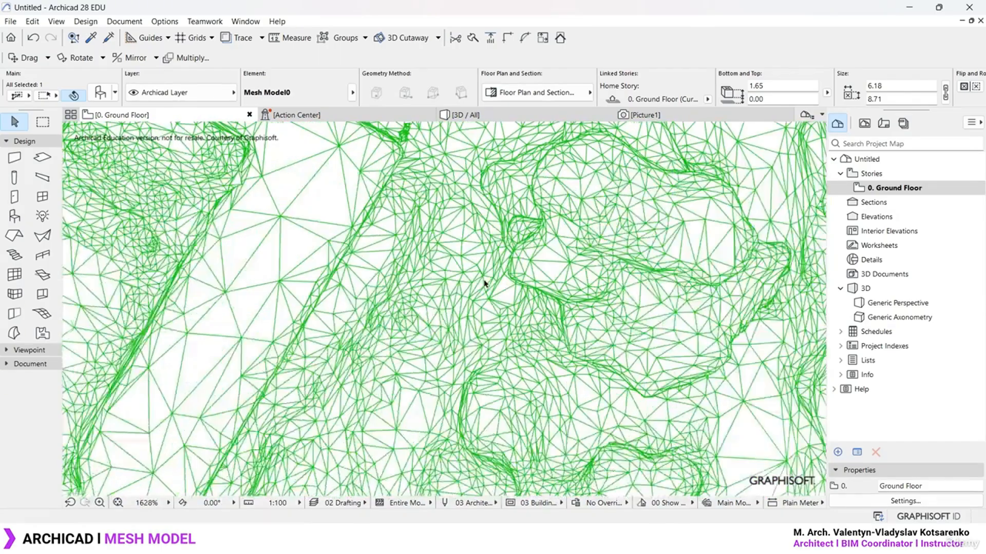
scroll(484, 283, down, 8)
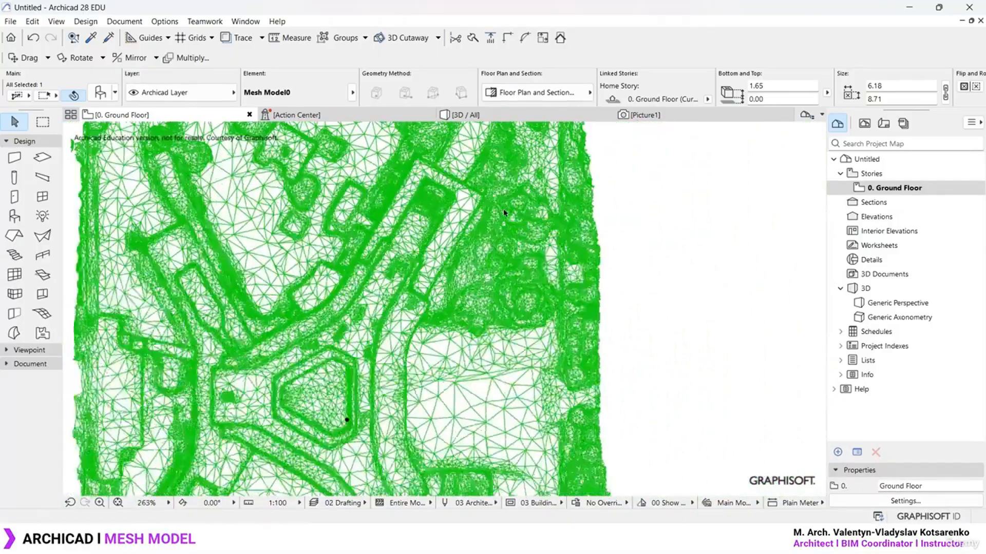
scroll(468, 277, down, 1)
middle_drag(468, 281, 480, 240)
Check Mesh Model0's Rotation (0.00) and Floor Plan and Section settings, then close the dialog
key(ctrl+t)
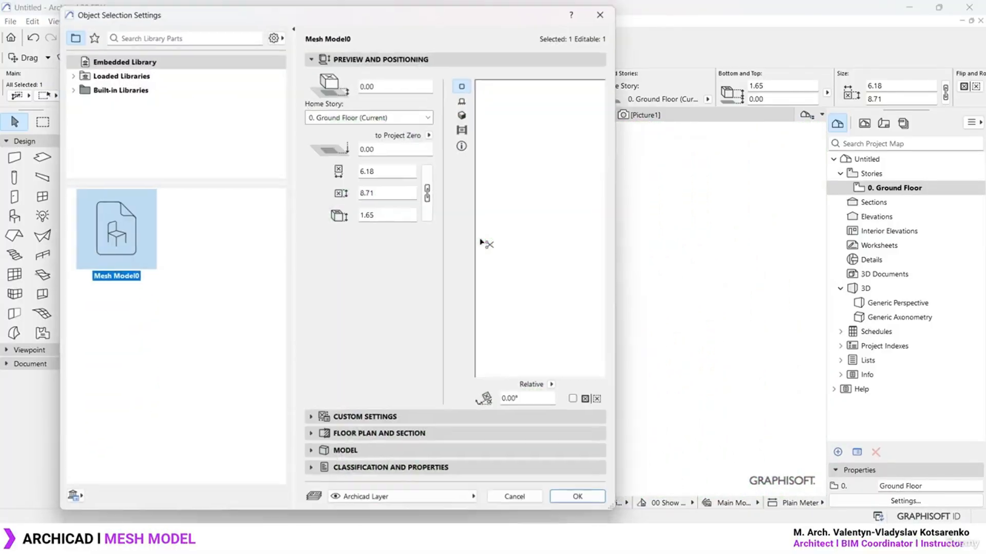
click(391, 417)
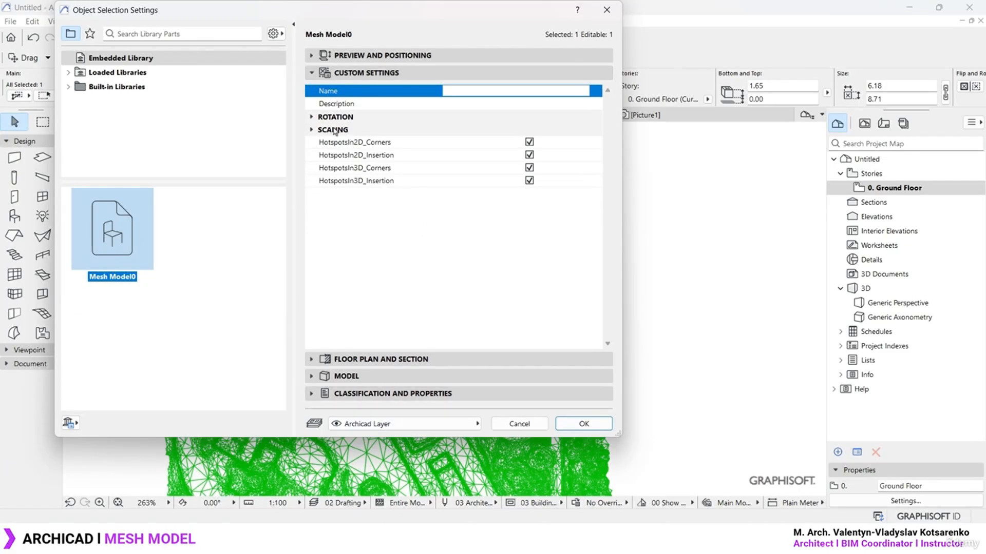
click(313, 118)
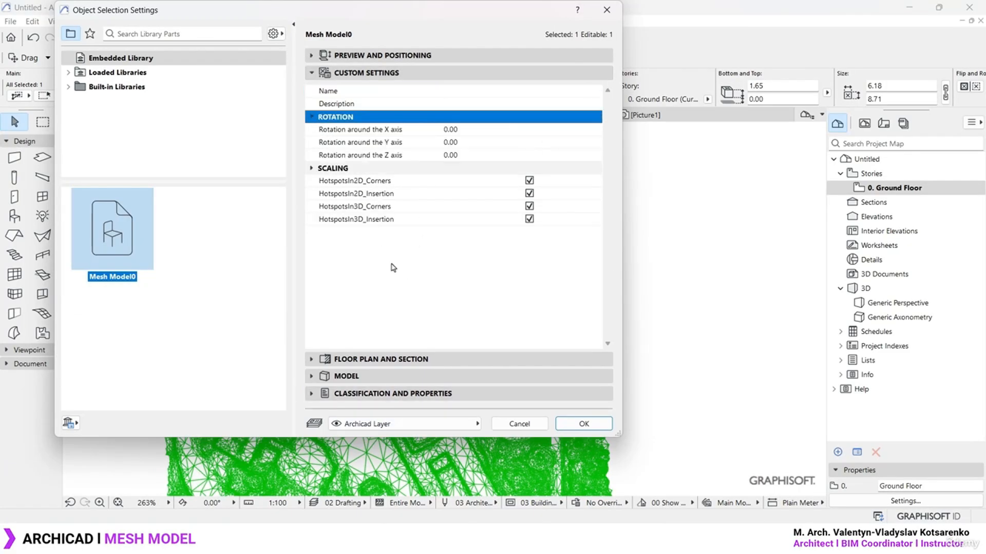
click(381, 359)
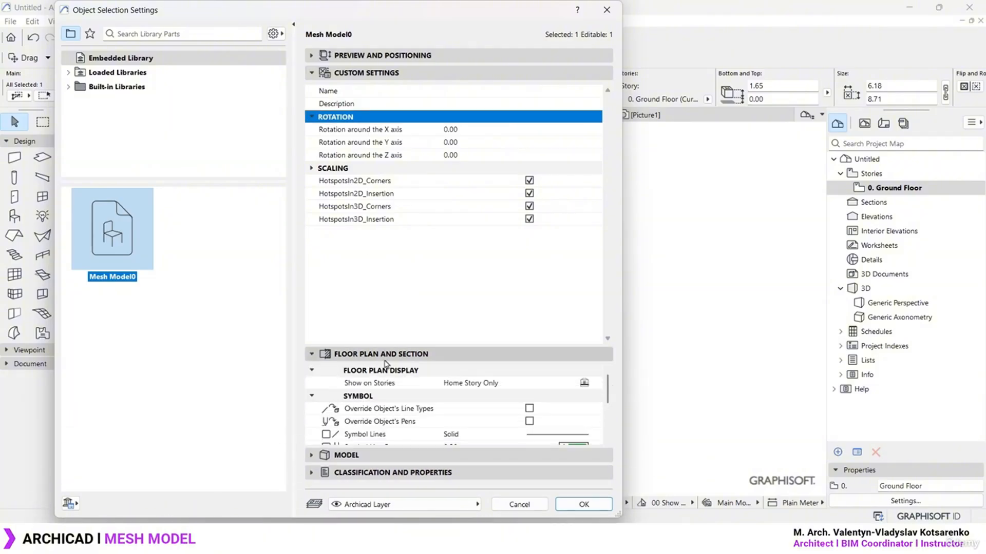
scroll(440, 413, down, 3)
scroll(441, 414, up, 3)
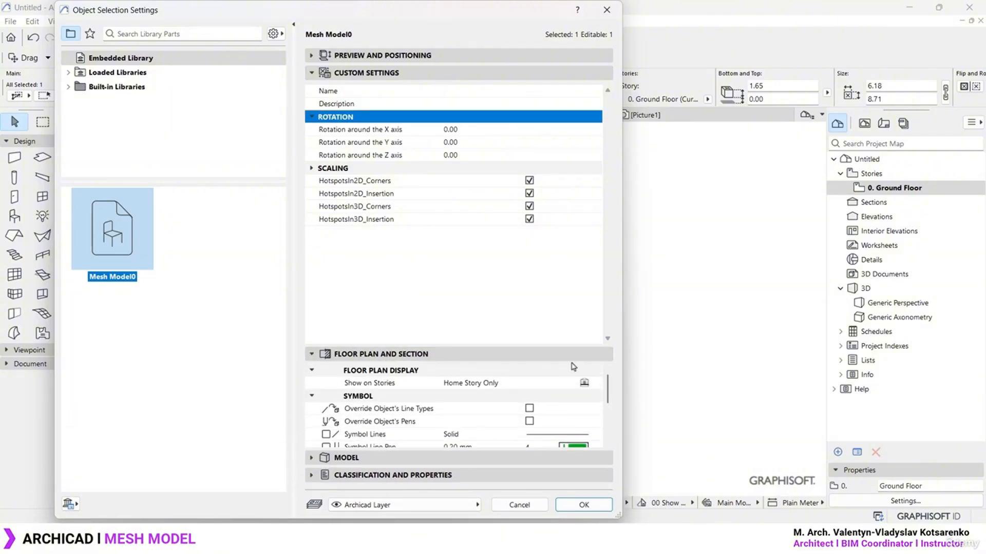
key(Return)
scroll(513, 297, up, 2)
scroll(514, 297, up, 2)
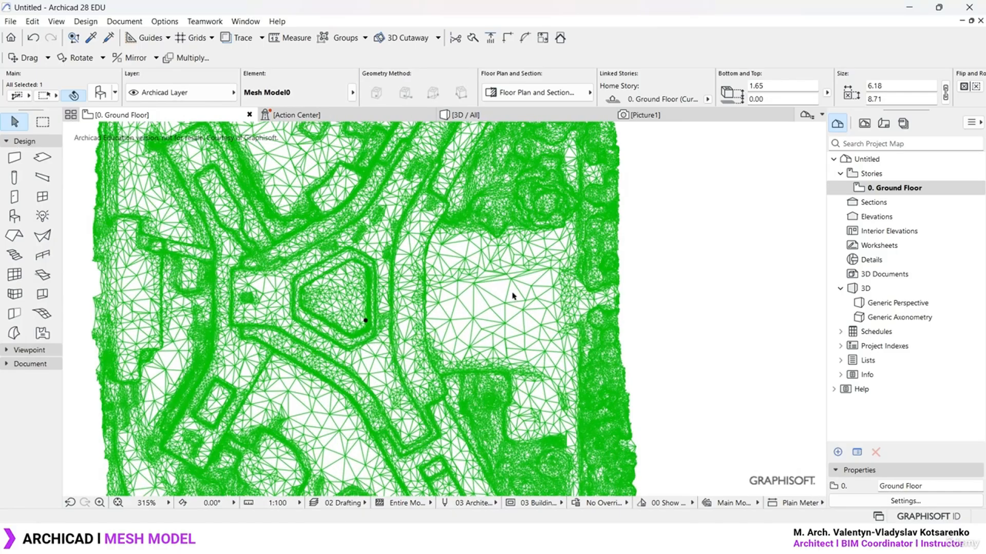
Deselect the mesh, switch to the 3D / All view, and orbit to a lower angle on the mesh
click(655, 269)
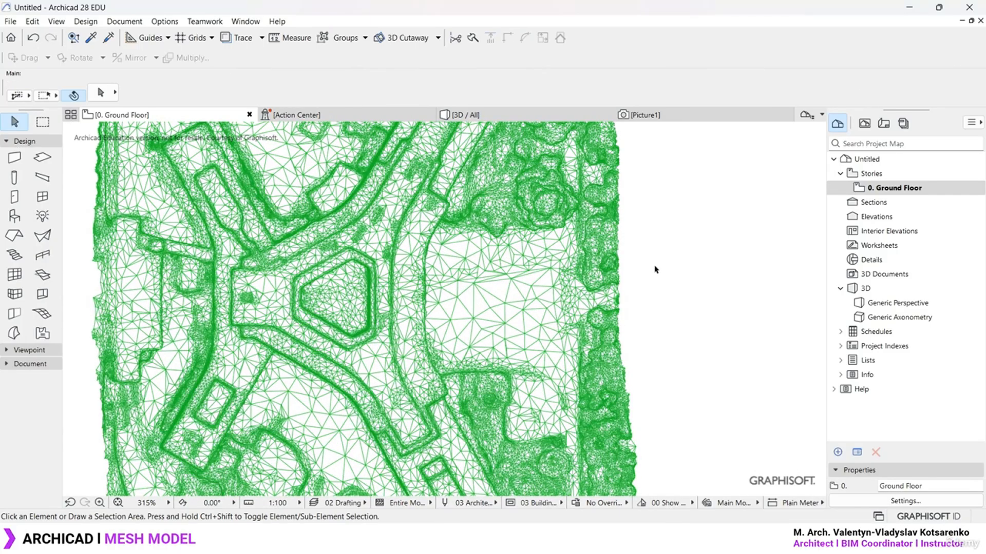
click(500, 115)
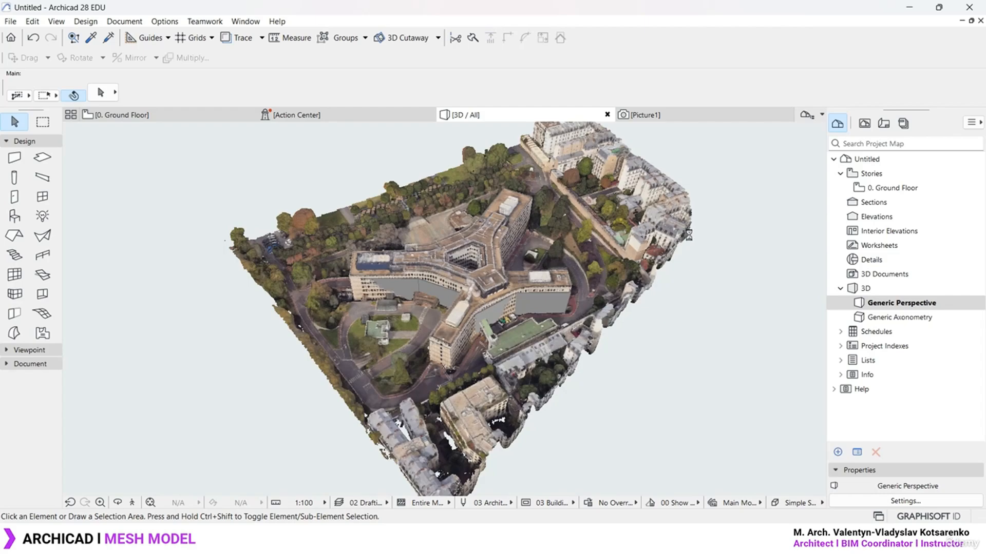
scroll(407, 161, down, 2)
scroll(408, 159, up, 10)
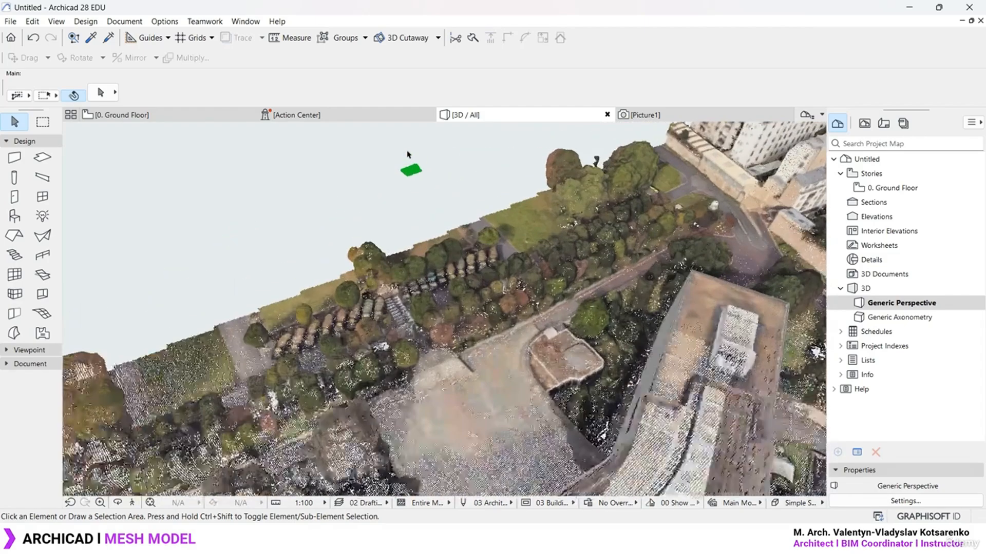
scroll(407, 155, up, 8)
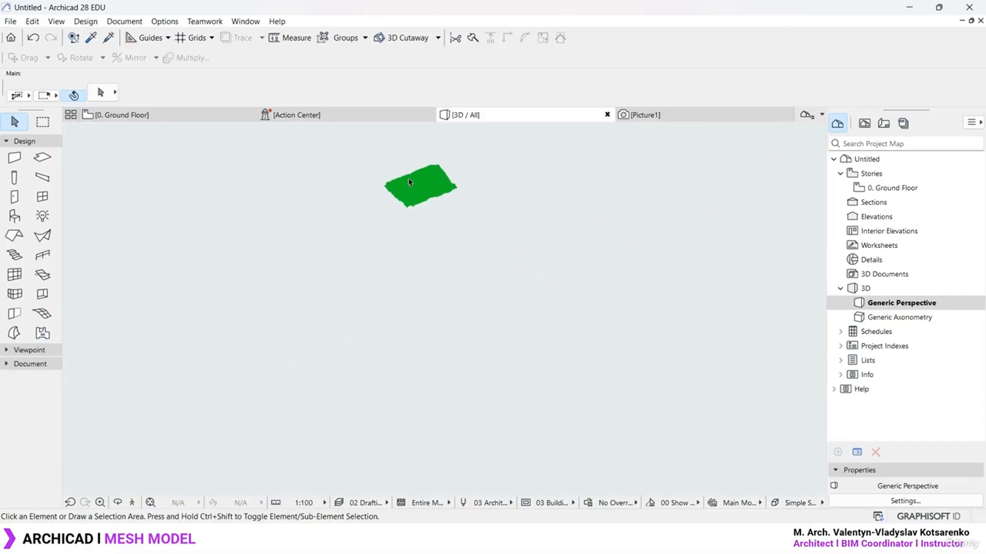
scroll(408, 179, up, 10)
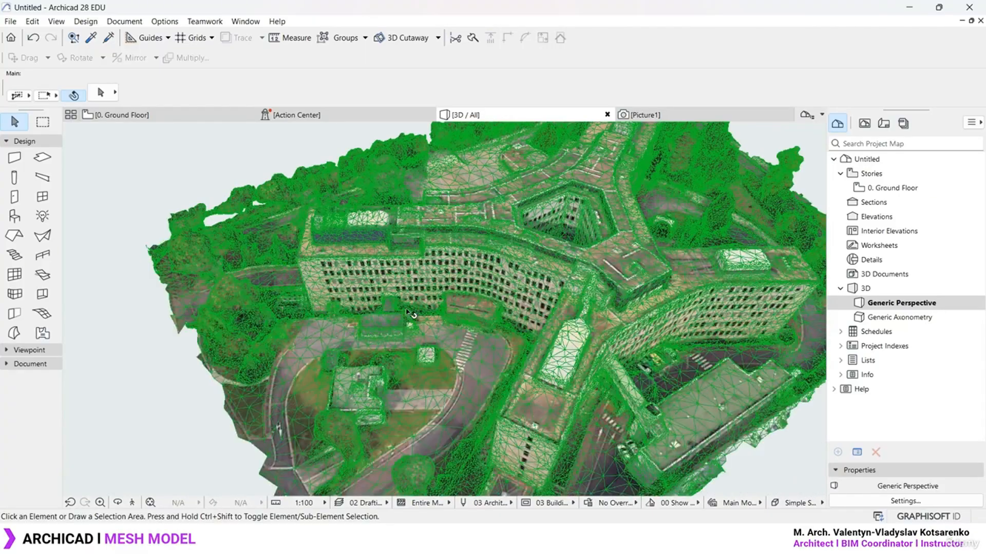
shift+middle_drag(411, 314, 496, 272)
scroll(524, 269, up, 10)
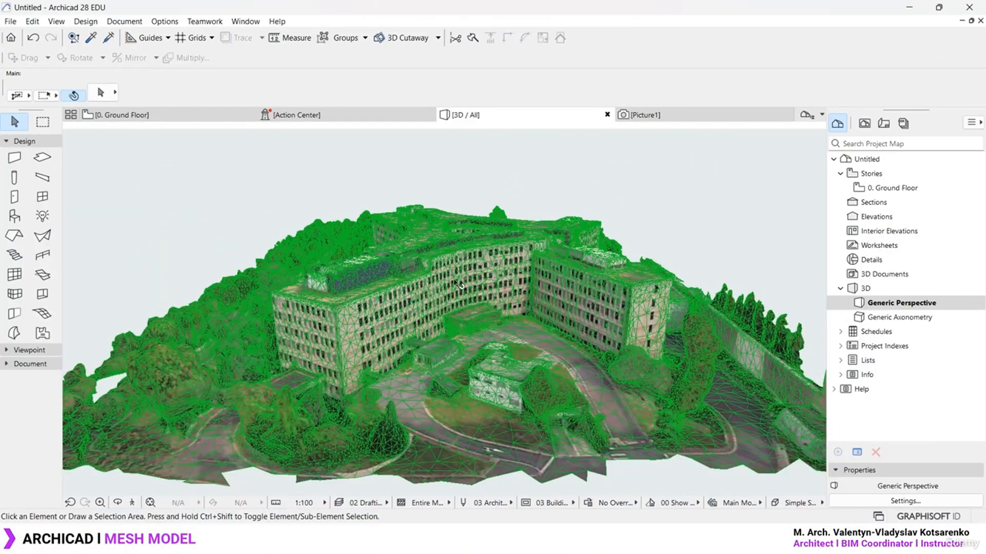
Turn off Show Contours in the Simple Shading 3D style to hide the green mesh lines
right_click(381, 144)
mouse_move(440, 154)
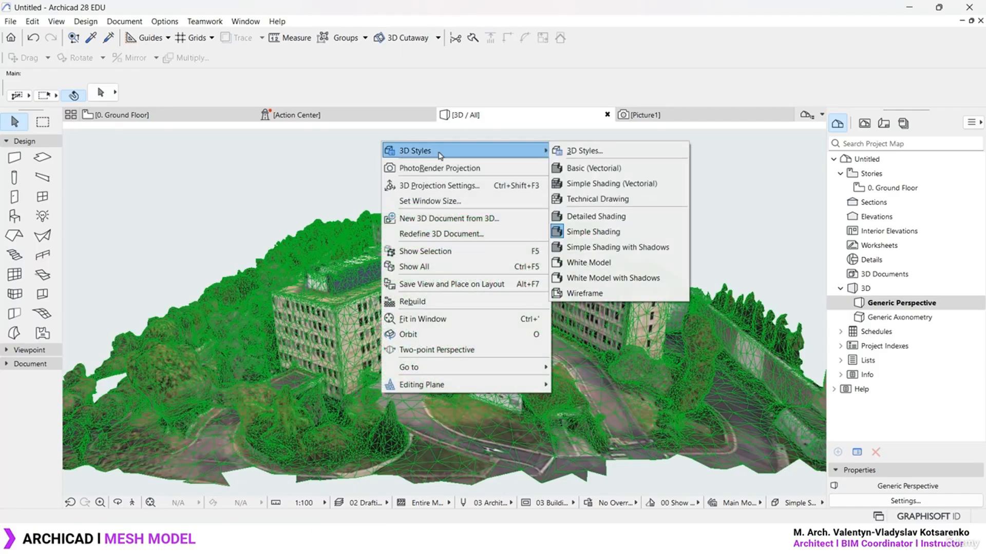
click(580, 150)
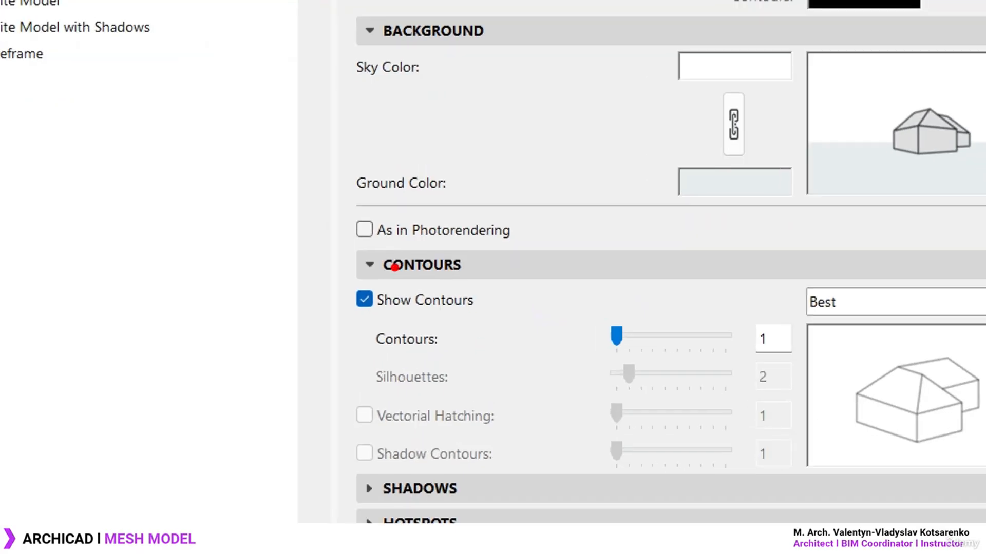
drag(345, 320, 478, 318)
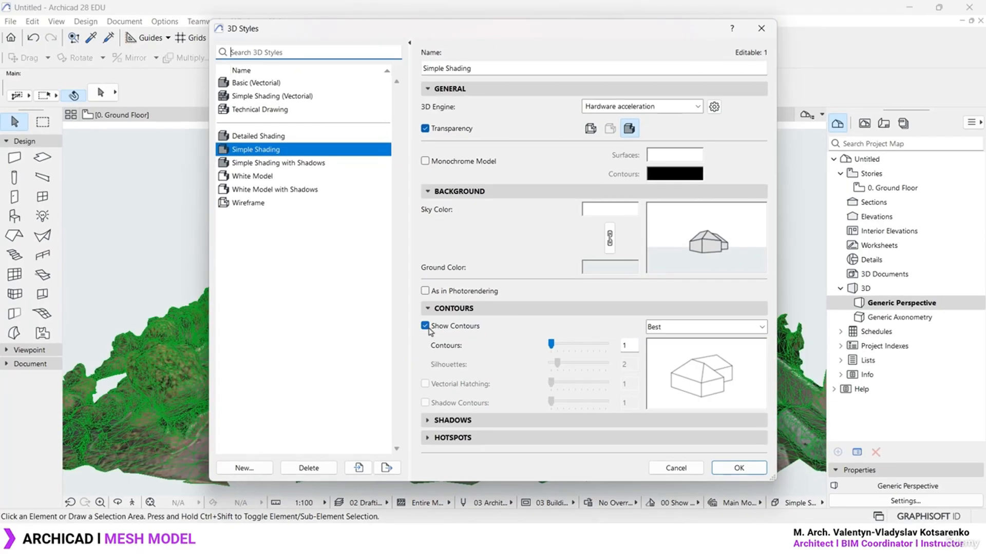
click(365, 299)
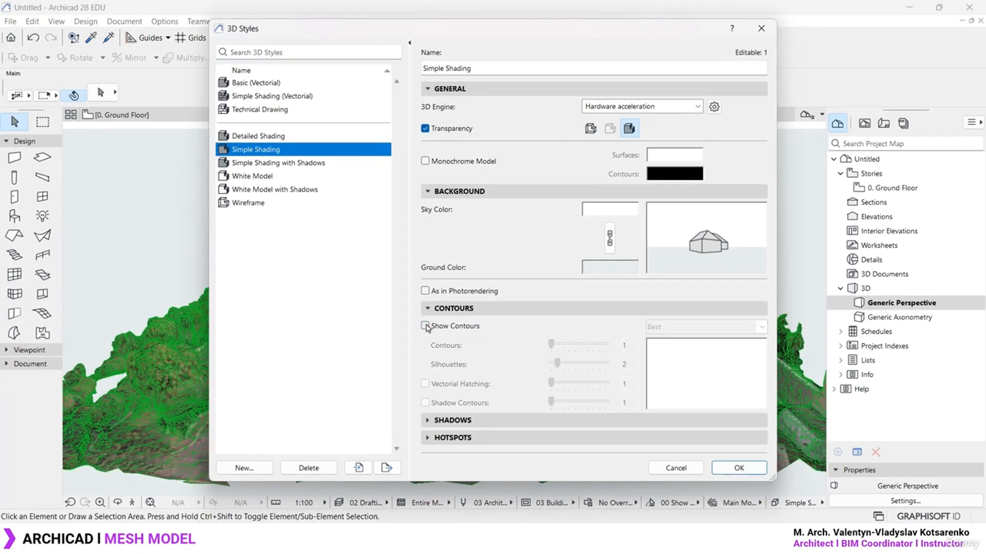
click(742, 468)
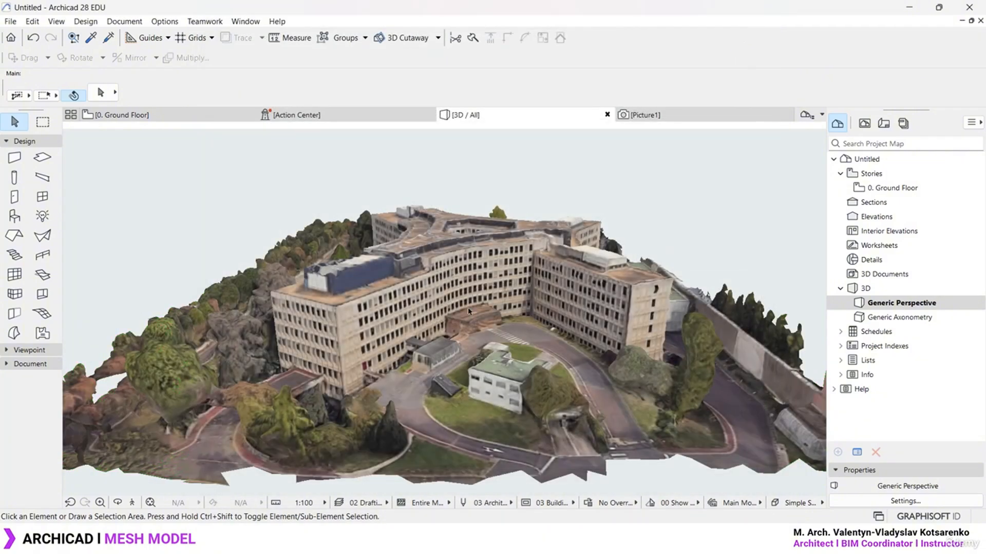
scroll(470, 310, down, 4)
Orbit around the building, select the mesh in 3D and open its object settings
shift+middle_drag(440, 339, 585, 309)
scroll(520, 309, down, 5)
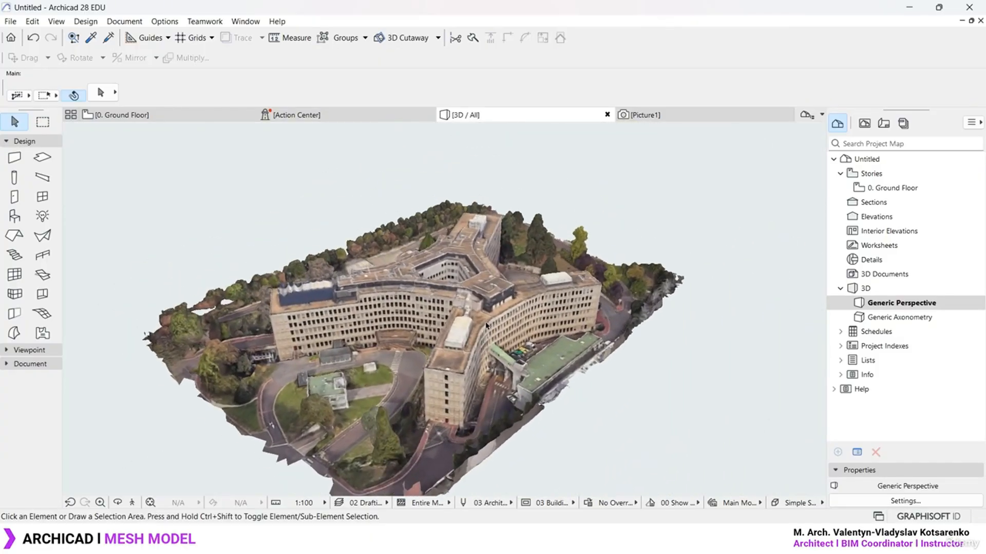
scroll(493, 317, up, 6)
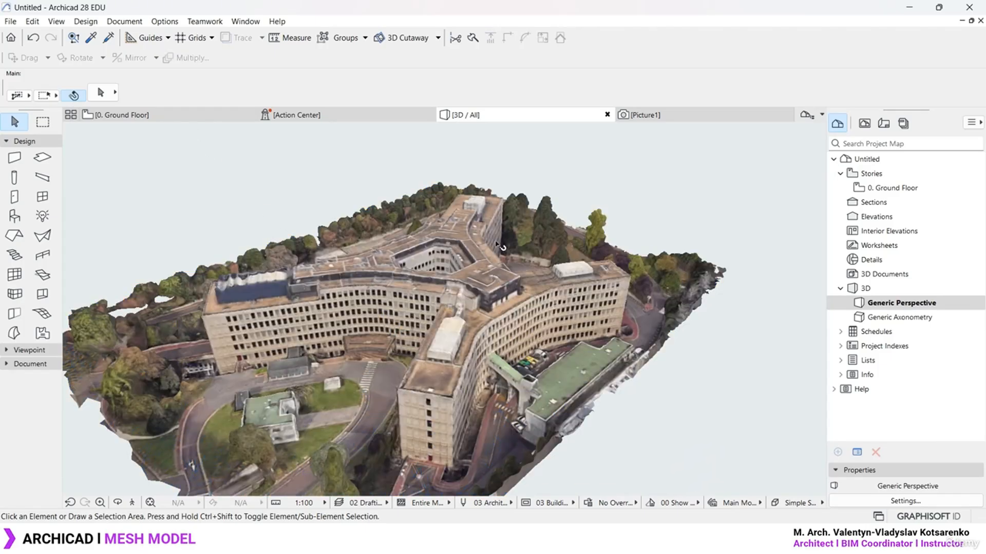
click(496, 242)
key(ctrl+t)
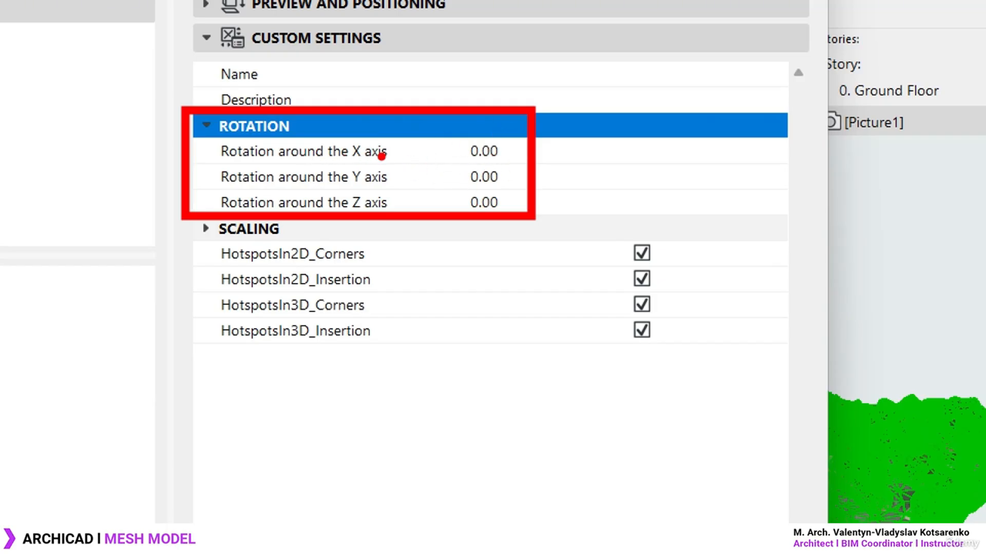
Set the mesh's X scaling factor to 24.7933, copied from the calculator result
click(205, 229)
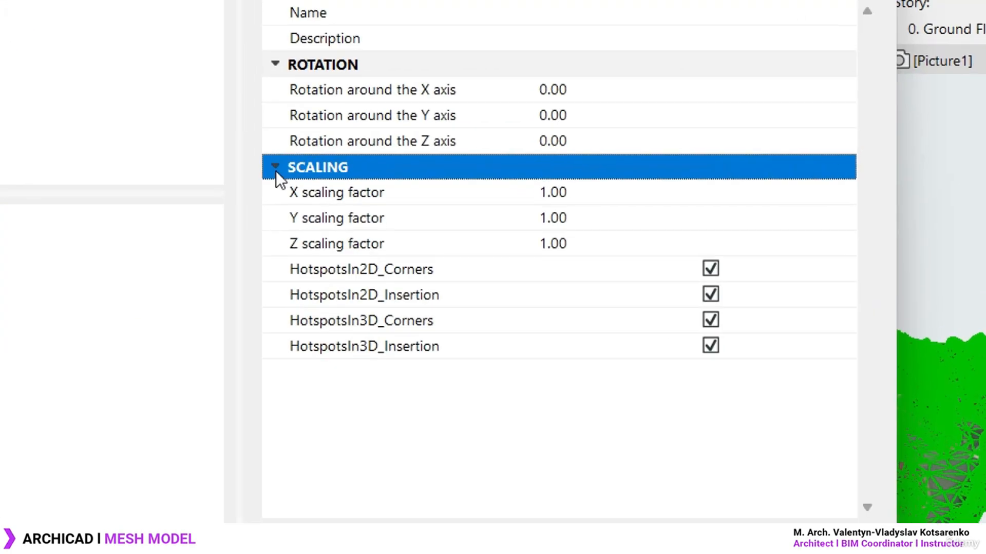
click(312, 168)
click(312, 168)
click(570, 193)
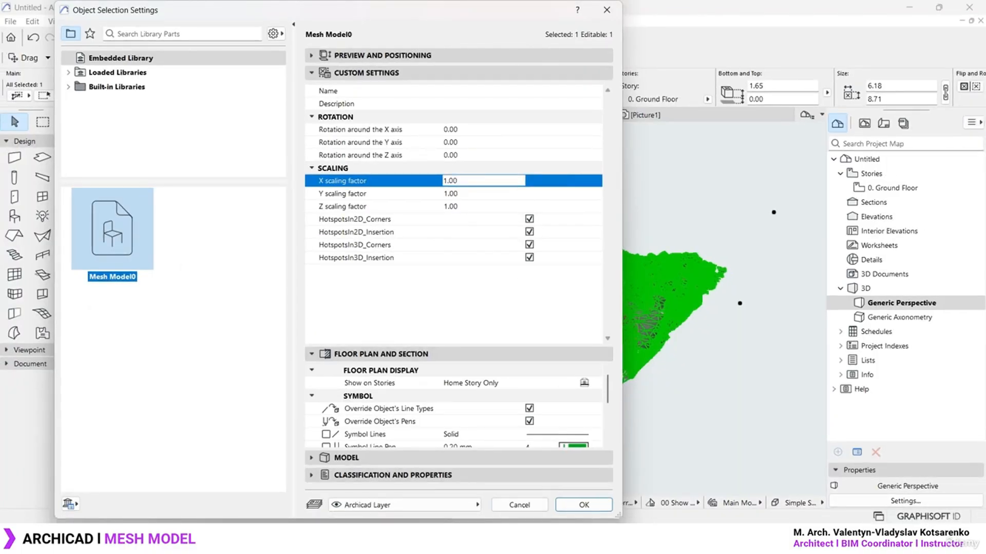
key(alt+Tab)
drag(841, 152, 759, 157)
key(ctrl+c)
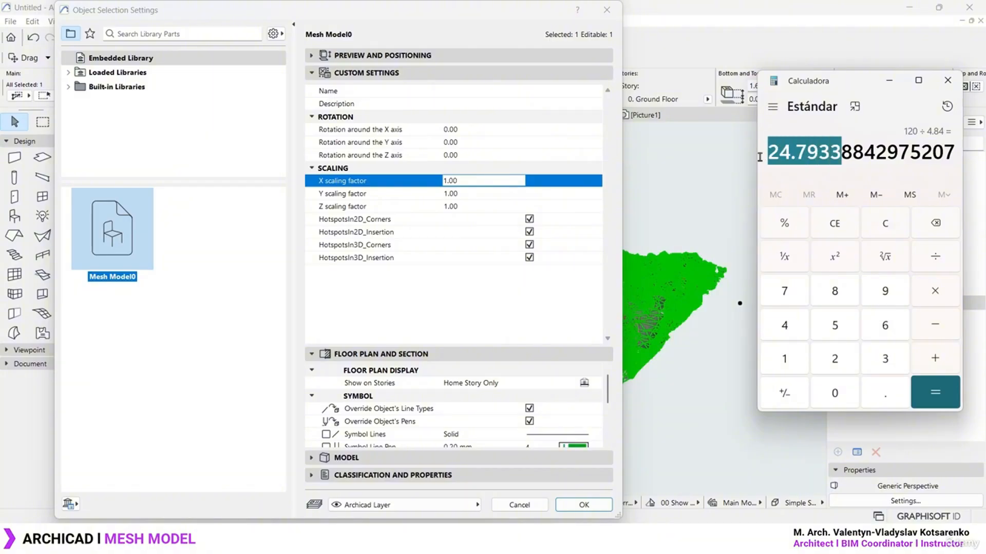
click(478, 179)
drag(534, 187, 474, 190)
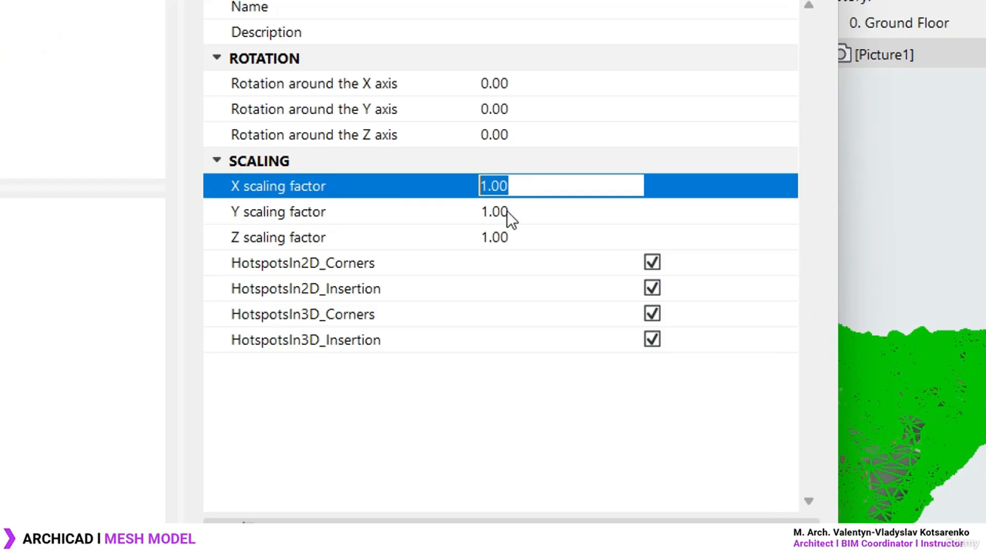
key(ctrl+v)
Set the Y and Z scaling factors to 24.7933 as well
click(513, 216)
drag(551, 211, 468, 211)
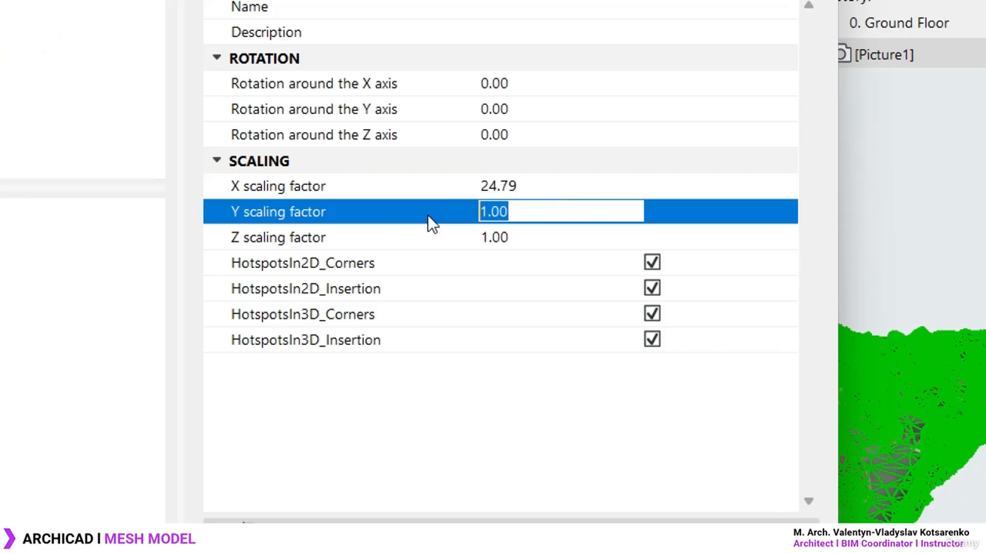
key(ctrl+v)
click(534, 238)
drag(539, 237, 423, 243)
key(ctrl+v)
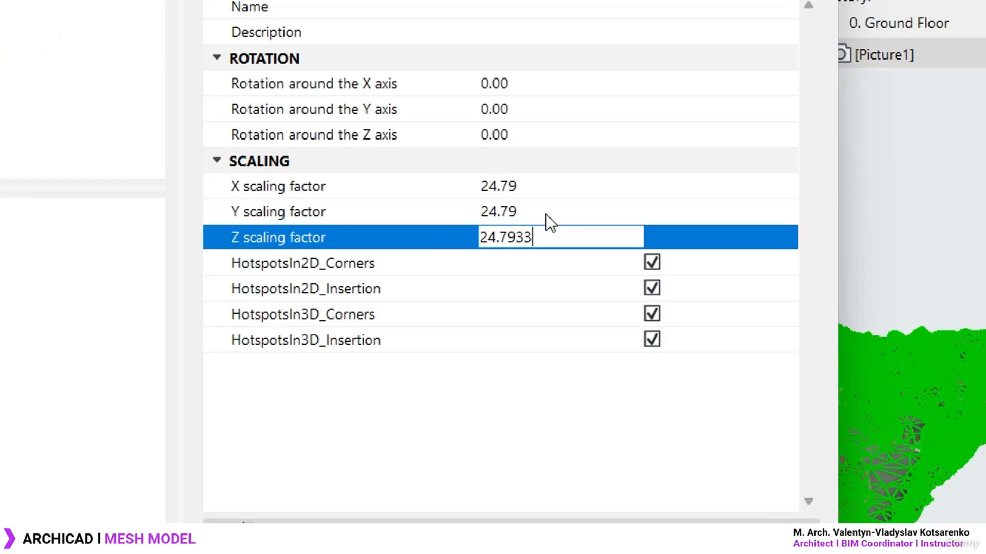
click(546, 214)
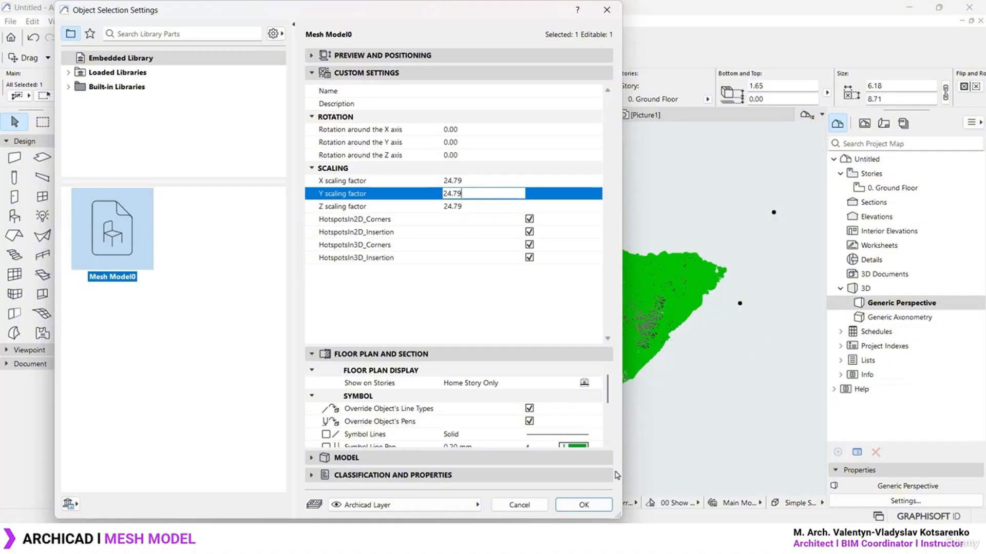
Apply the 24.79 scaling and orbit the 3D view to see both models
click(584, 504)
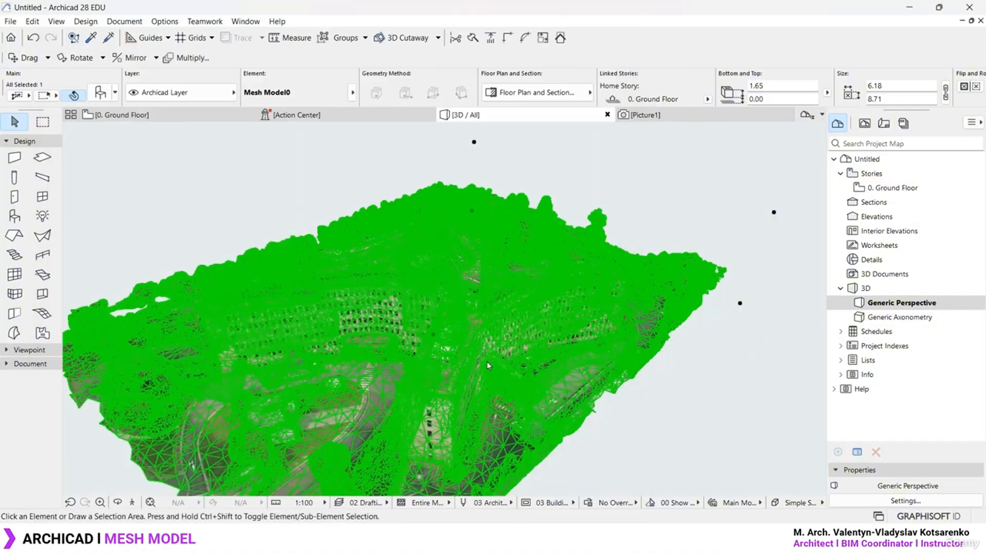
scroll(434, 280, down, 12)
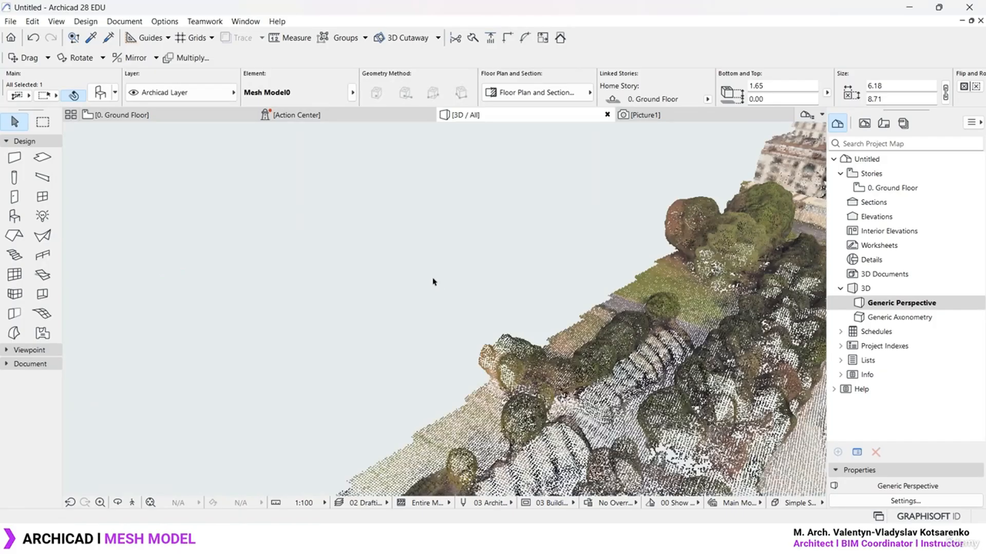
shift+middle_drag(419, 260, 558, 371)
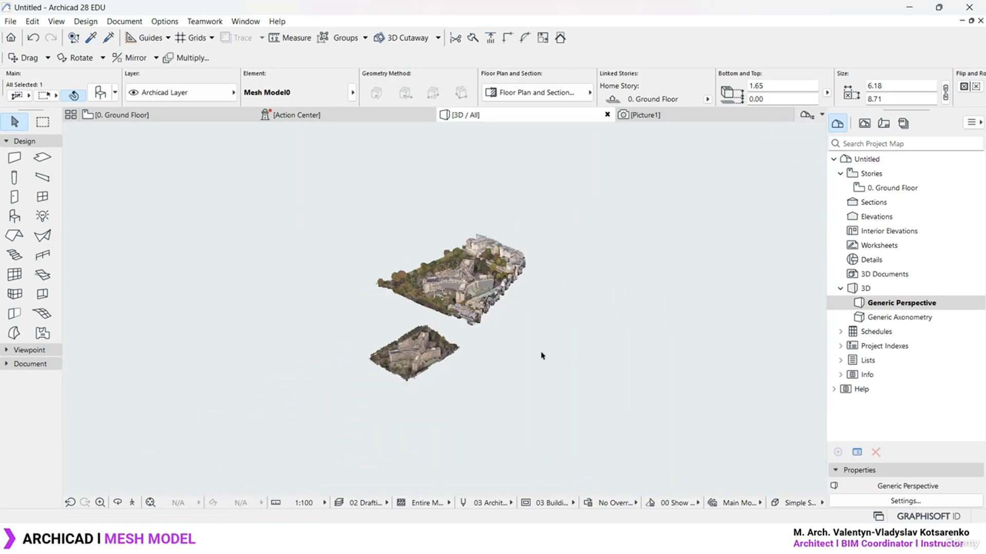
scroll(411, 290, up, 3)
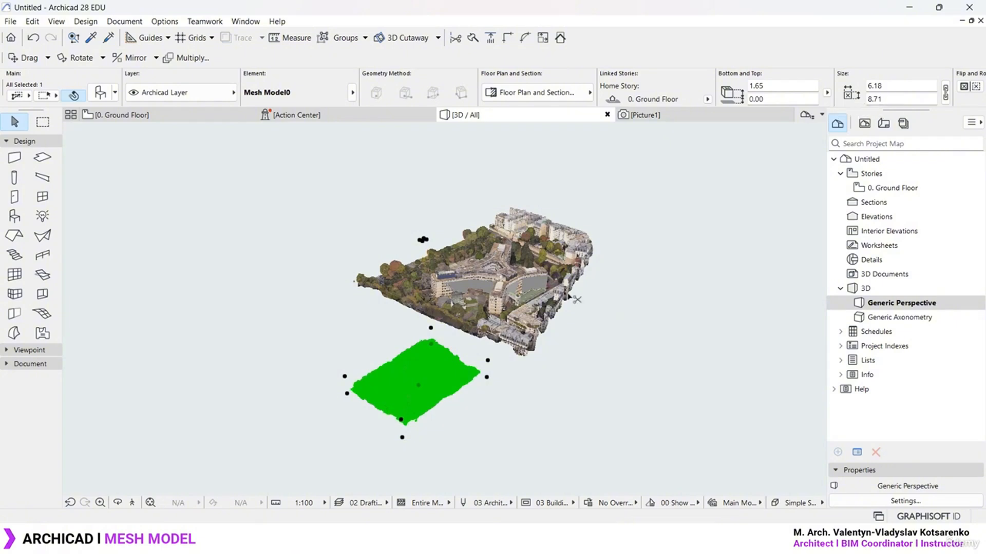
key(ctrl+t)
key(Escape)
Move the mesh by its corner hotspot so it sits beside the traced model
click(714, 342)
shift+middle_drag(610, 306, 554, 336)
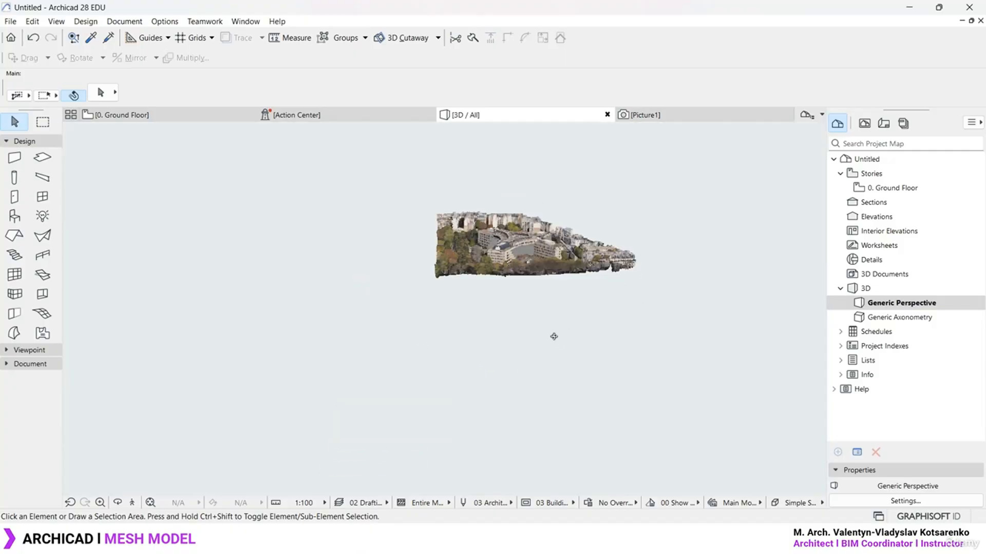
click(401, 429)
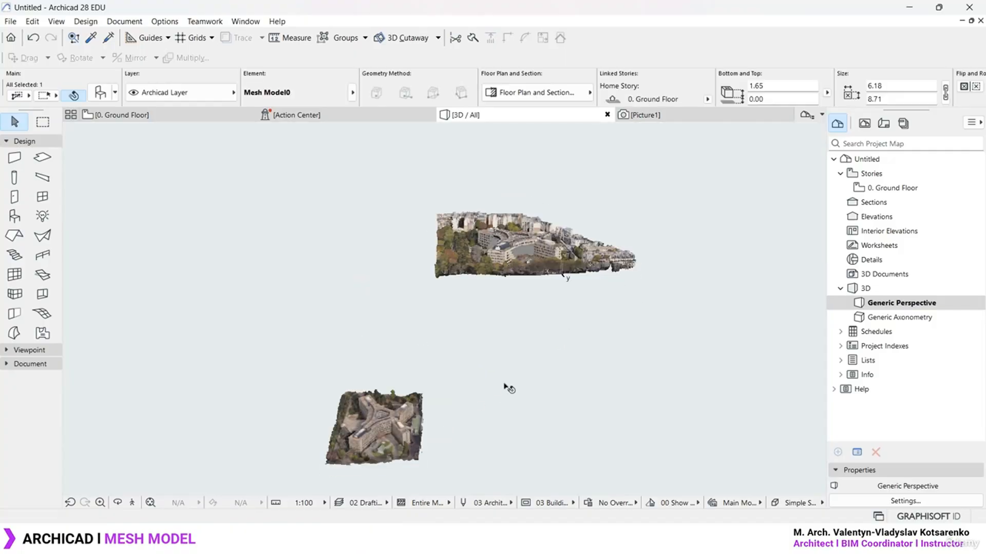
click(421, 477)
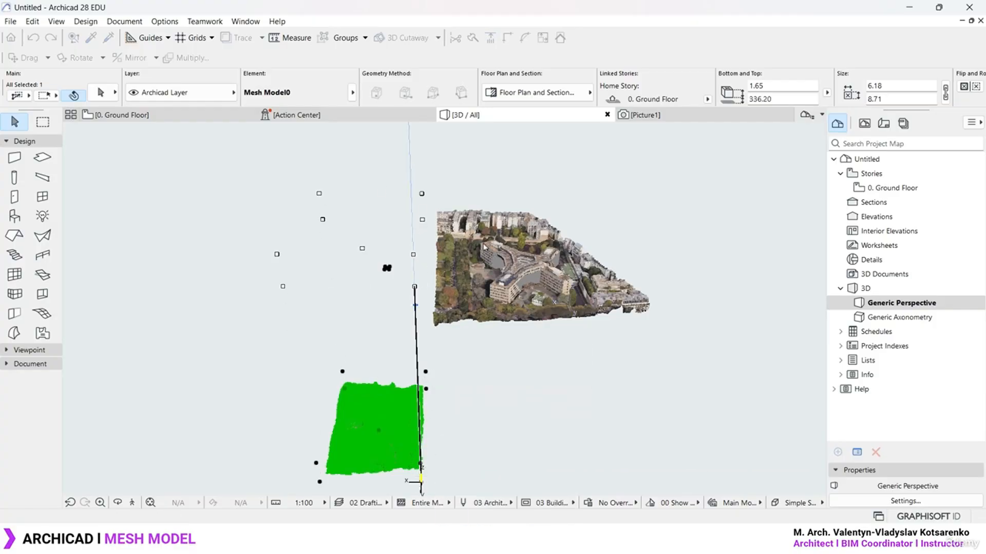
click(464, 436)
Orbit and pan the 3D view to a perspective framing both meshes side by side
shift+middle_drag(631, 344, 558, 256)
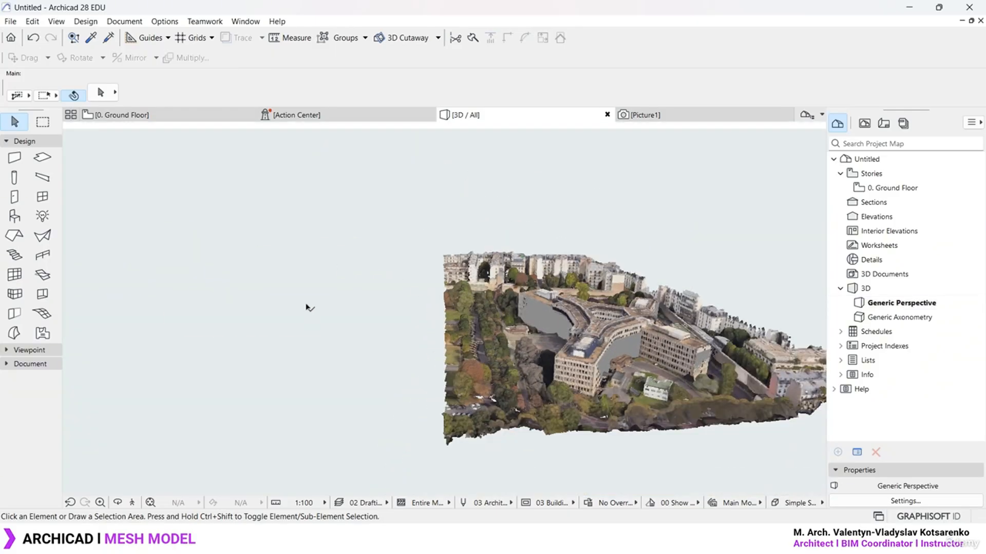
shift+middle_drag(370, 266, 374, 248)
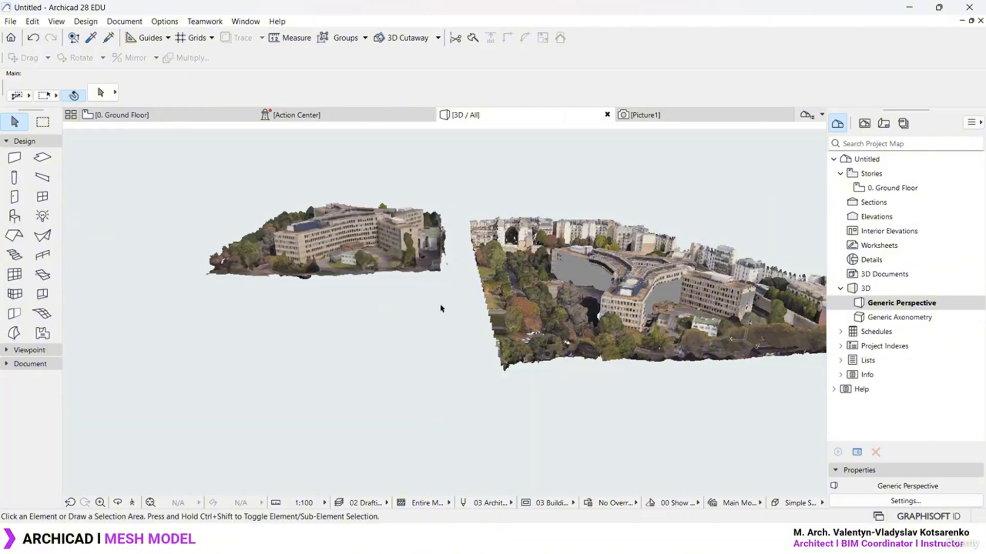
shift+middle_drag(383, 238, 383, 255)
shift+middle_drag(548, 254, 525, 302)
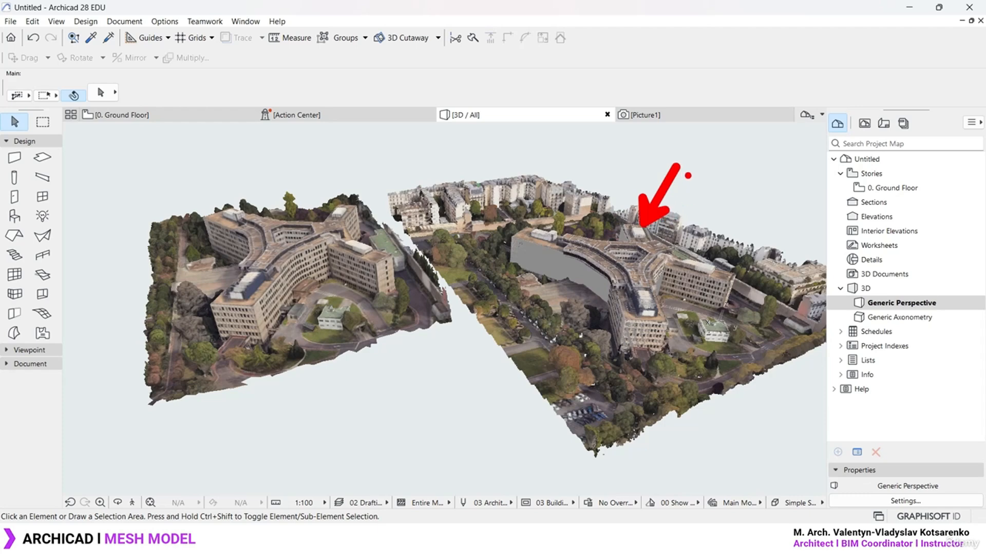
mouse_move(693, 149)
mouse_down()
mouse_move(697, 169)
mouse_move(736, 161)
mouse_up()
mouse_move(748, 159)
mouse_down()
mouse_move(755, 138)
mouse_move(867, 156)
mouse_up()
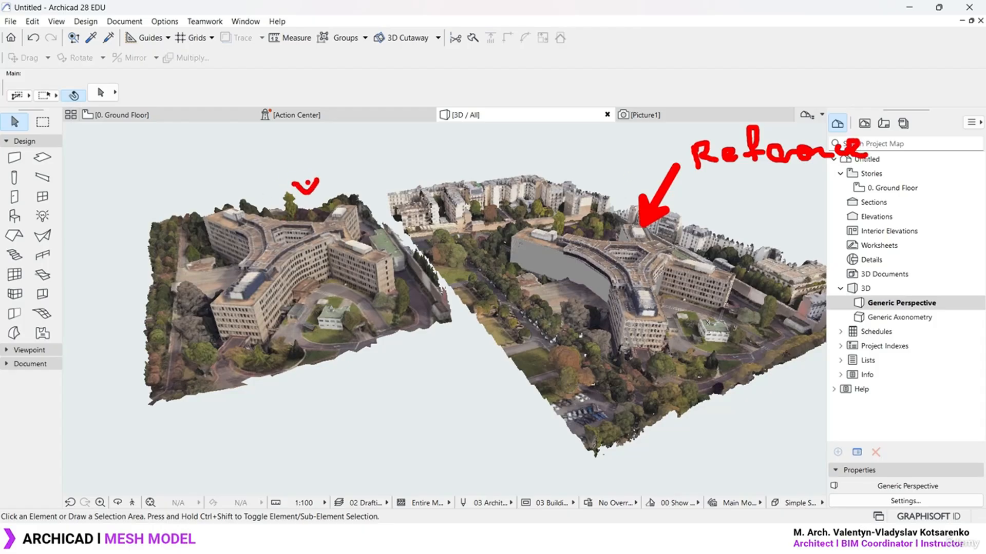
drag(307, 185, 326, 146)
mouse_move(354, 135)
mouse_down()
mouse_move(348, 142)
mouse_move(362, 152)
mouse_up()
click(367, 142)
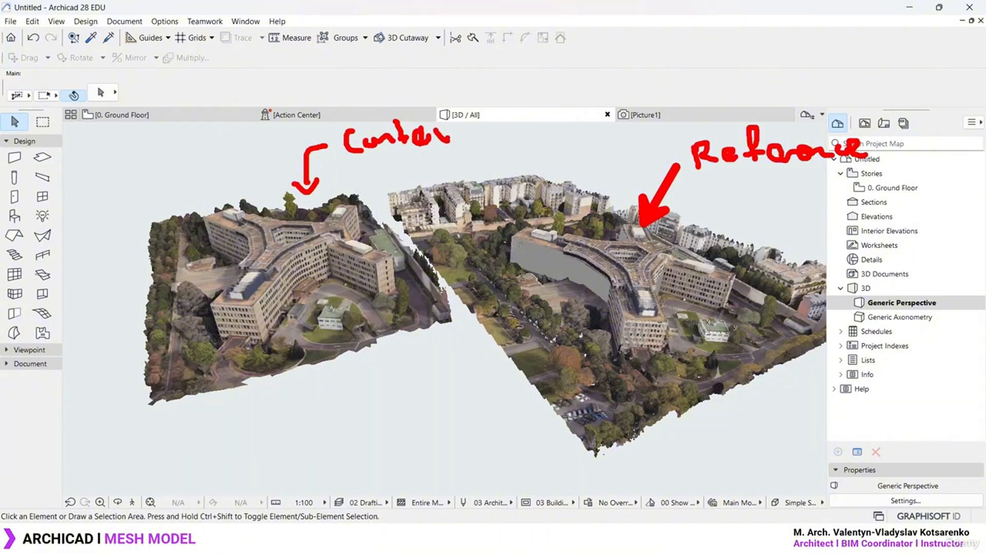
key(Escape)
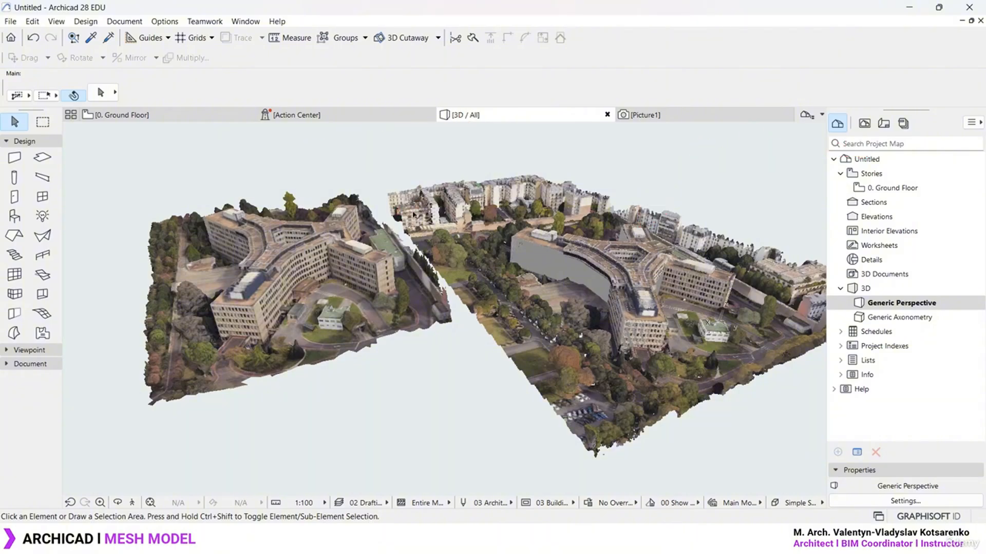
middle_drag(450, 209, 455, 221)
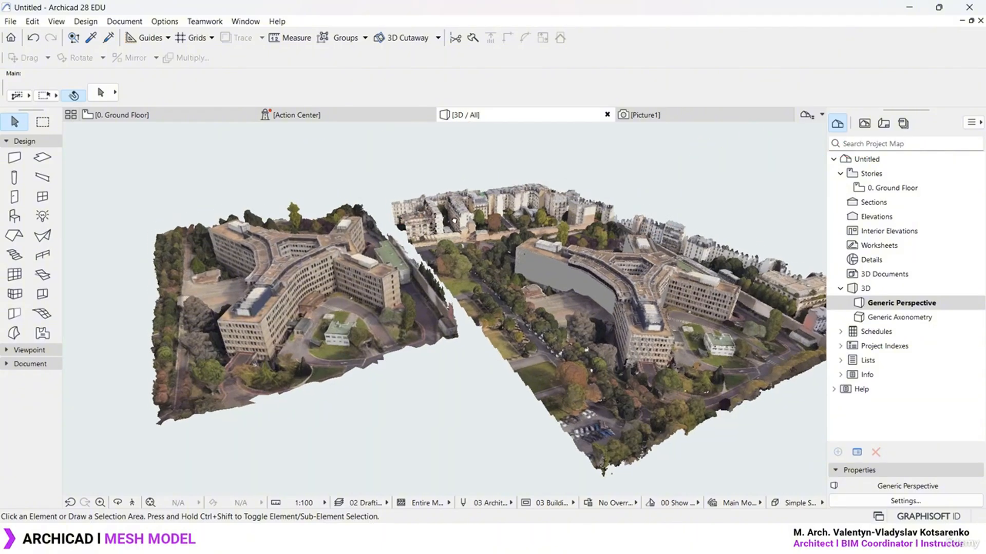
Photorender the current 3D view as Picture2, then return to the 3D / All view
right_click(342, 164)
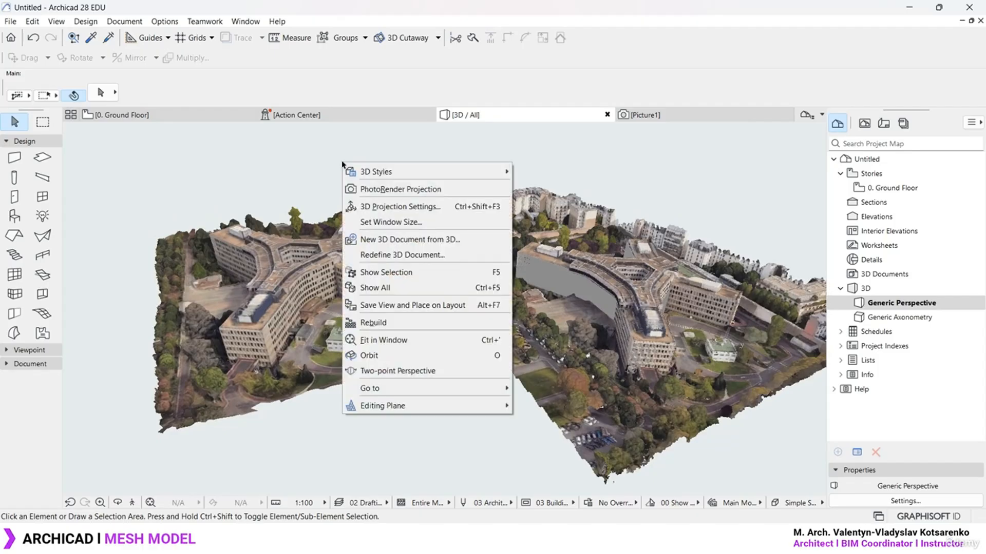
click(423, 191)
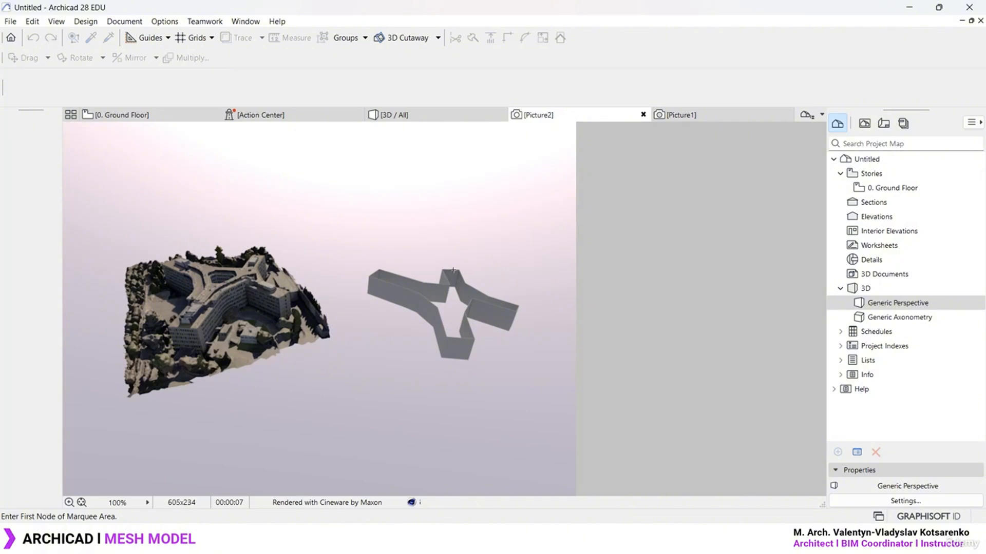
click(463, 115)
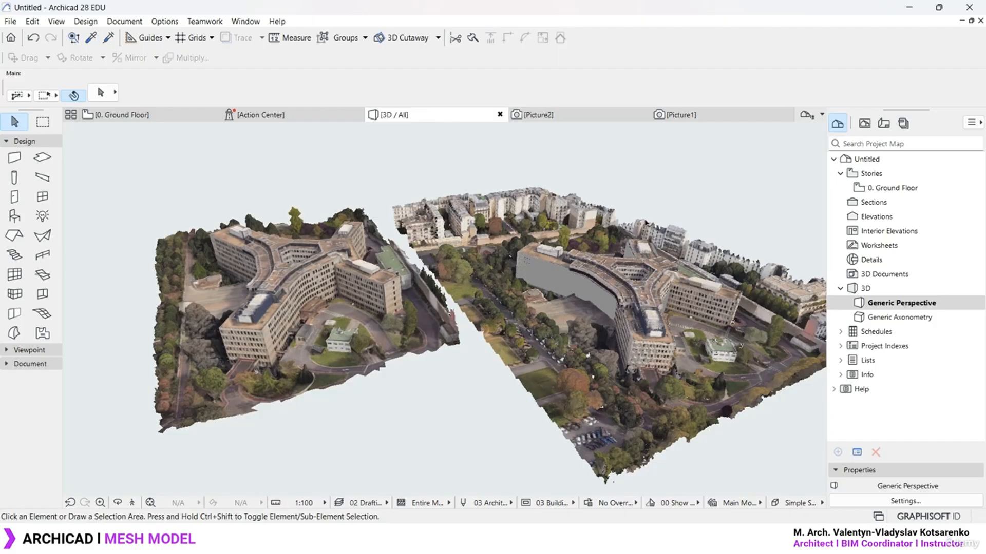
middle_drag(668, 301, 728, 289)
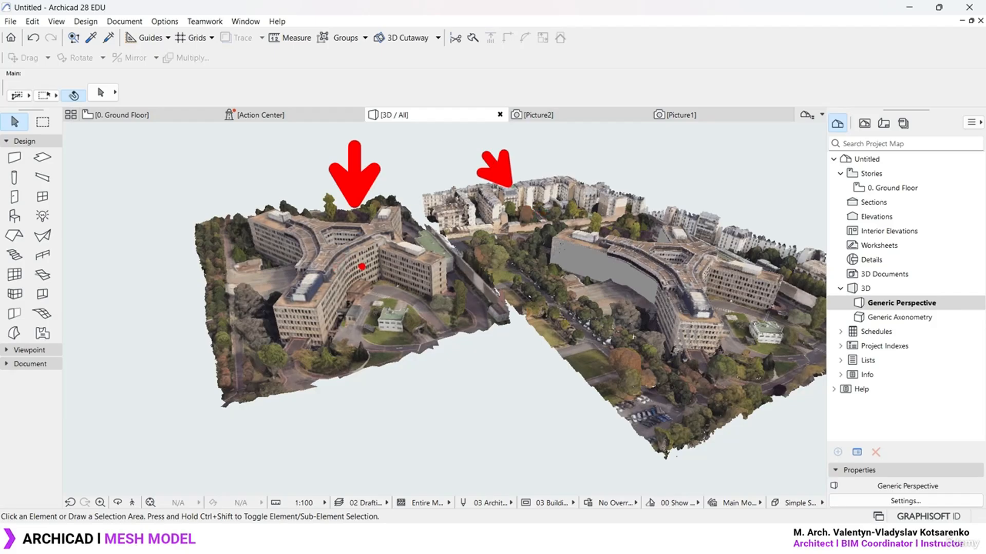
key(Escape)
middle_drag(532, 273, 475, 273)
scroll(475, 273, down, 1)
shift+middle_drag(621, 313, 600, 314)
shift+middle_drag(665, 306, 655, 306)
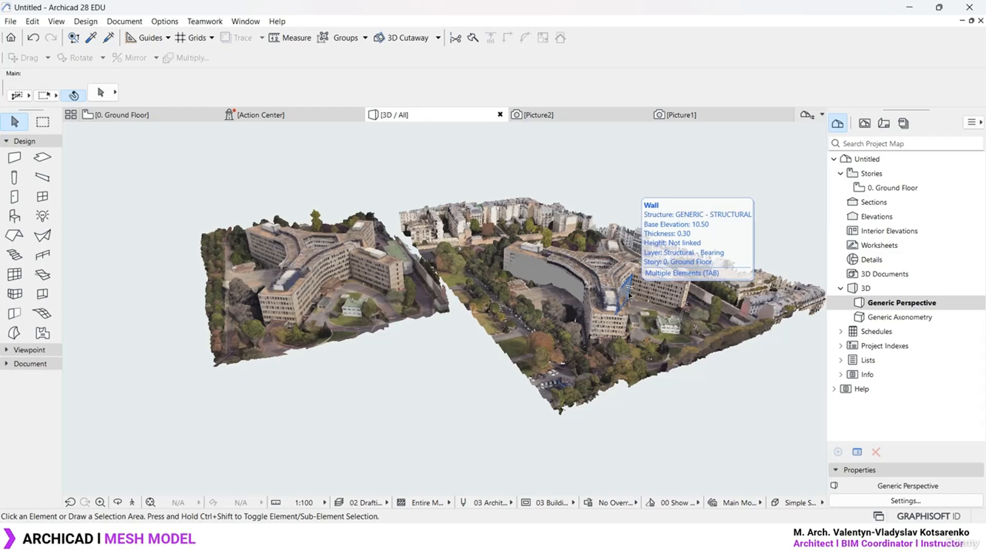
scroll(628, 295, up, 1)
shift+middle_drag(628, 295, 698, 278)
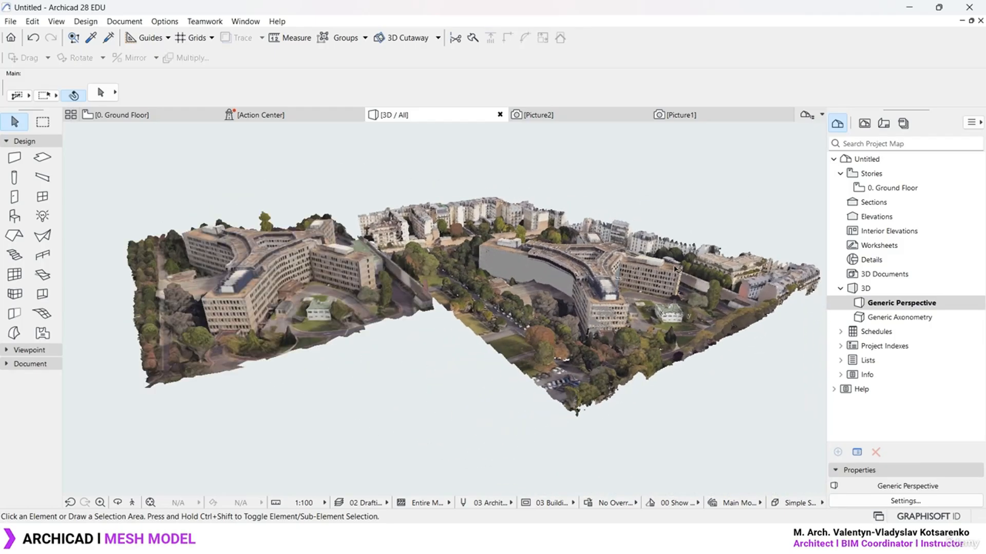